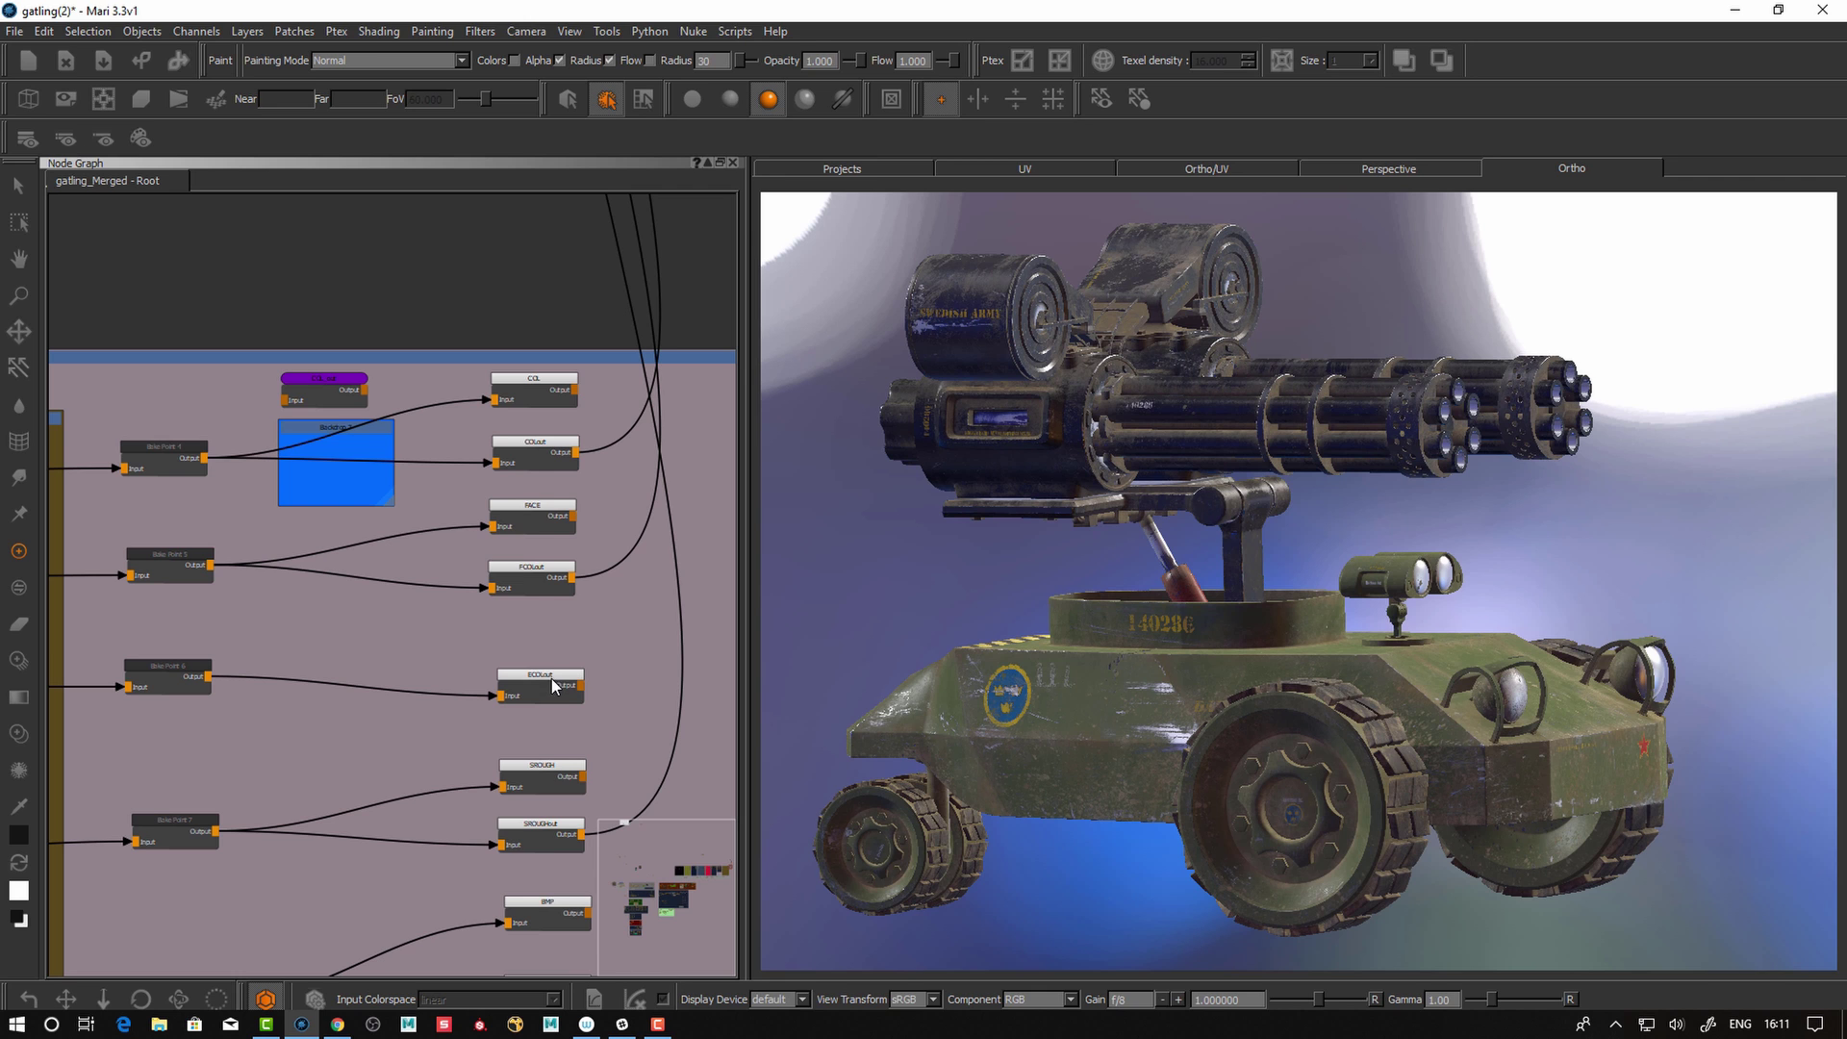
- Nudge the SROUGH node and the single output node above it slightly within the output backdrop
{"action": "left_click_drag", "start_coordinate": [551, 678], "coordinate": [552, 671]}
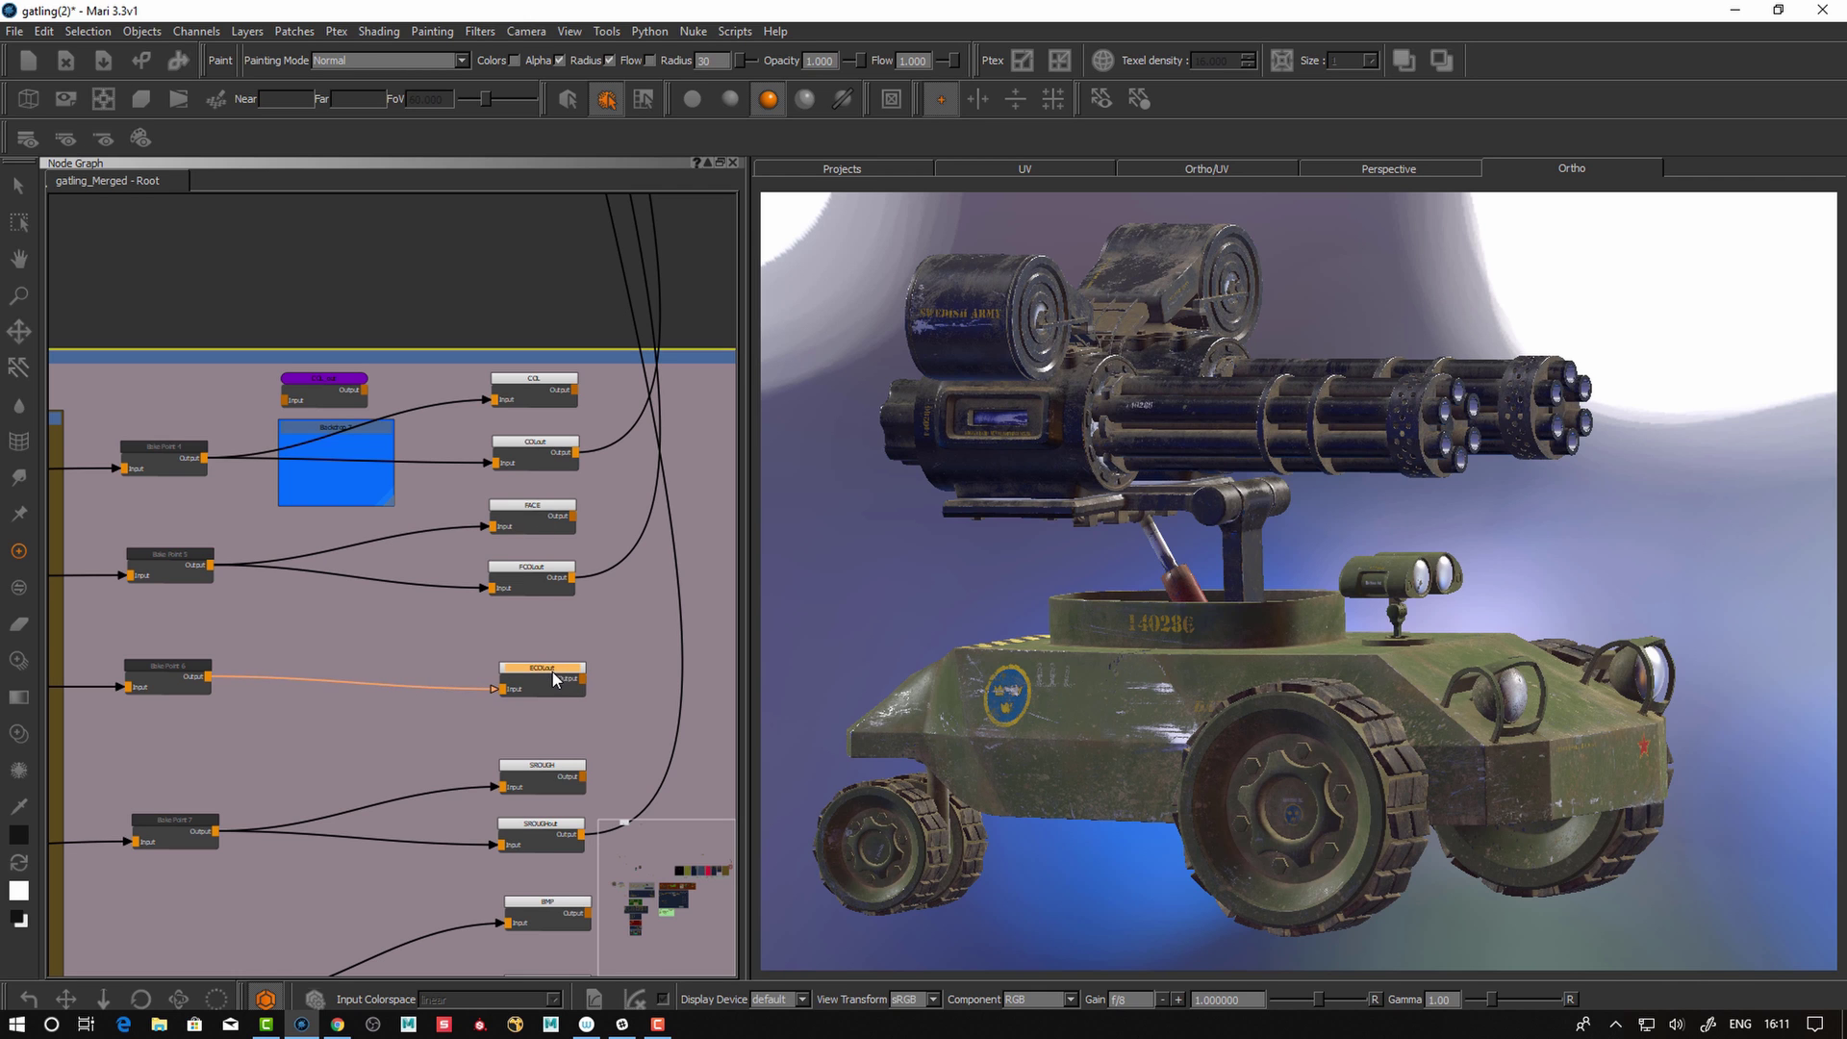
{"action": "left_click_drag", "start_coordinate": [559, 764], "coordinate": [556, 762]}
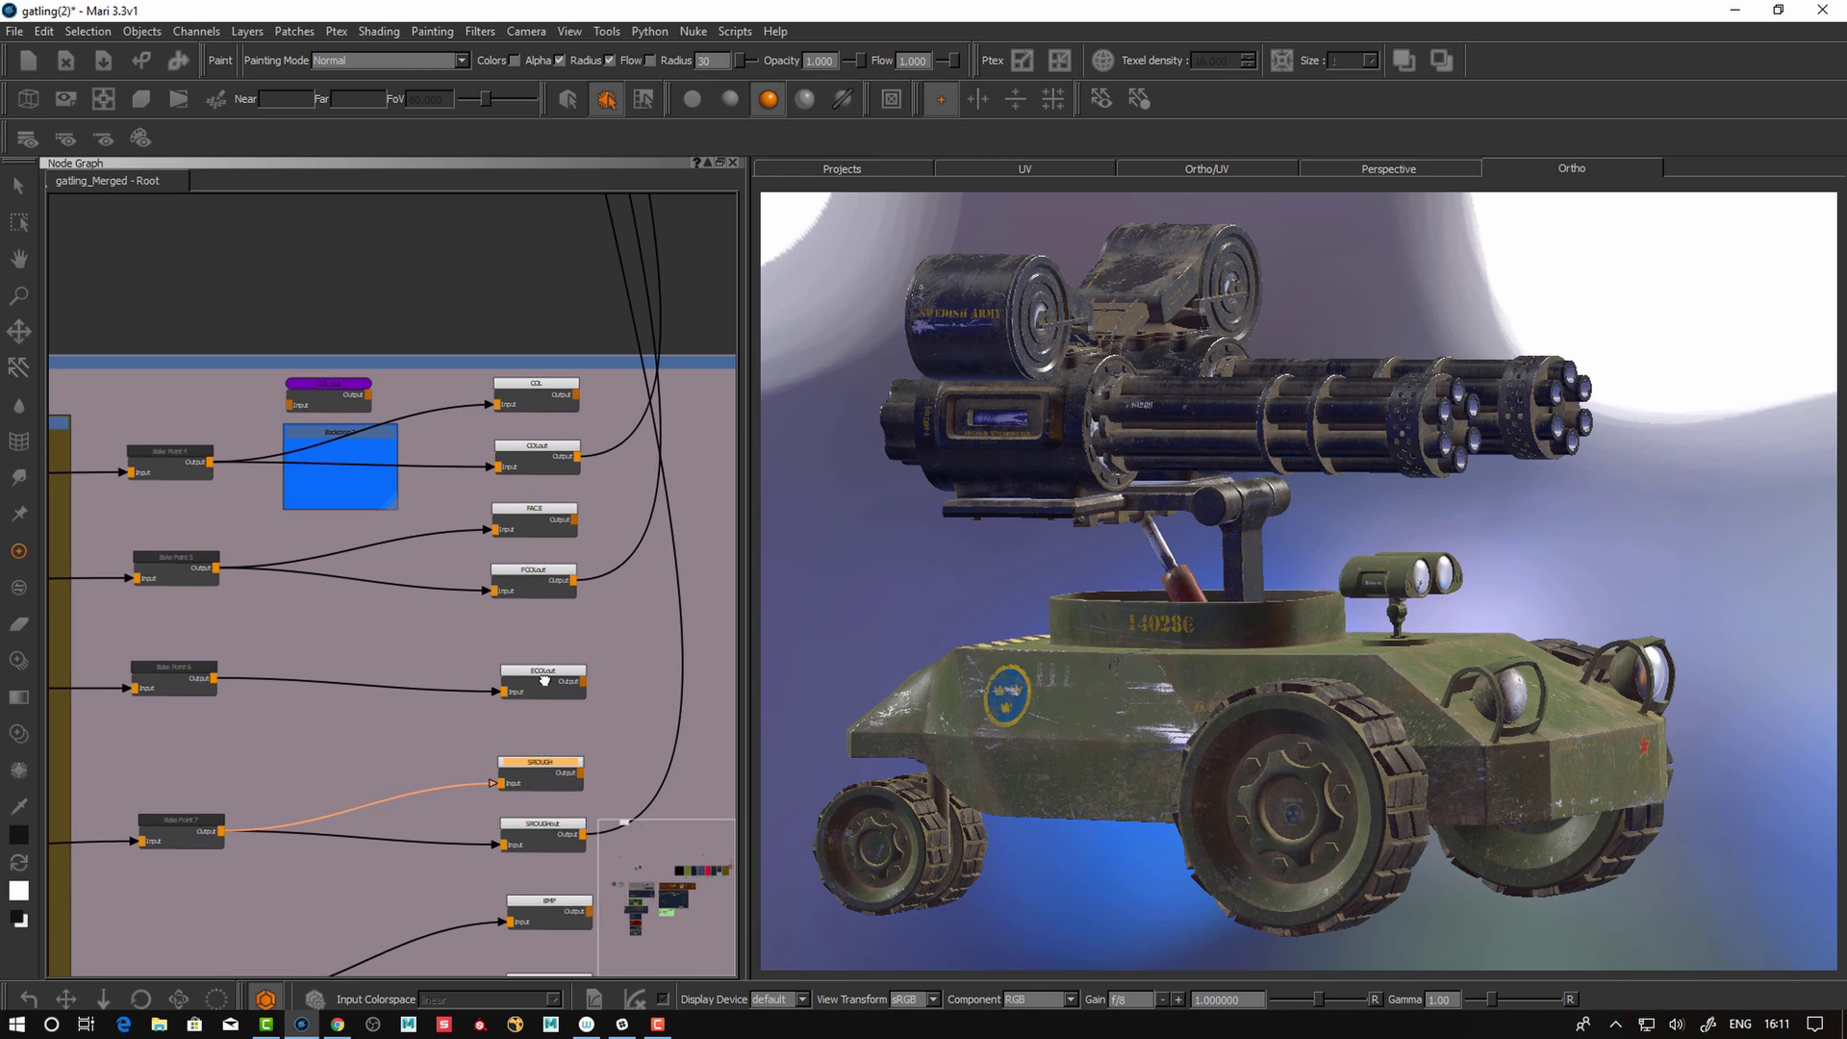
{"action": "middle_click_drag", "start_coordinate": [542, 774], "coordinate": [539, 590]}
{"action": "scroll", "coordinate": [599, 537], "scroll_direction": "down", "scroll_amount": 2}
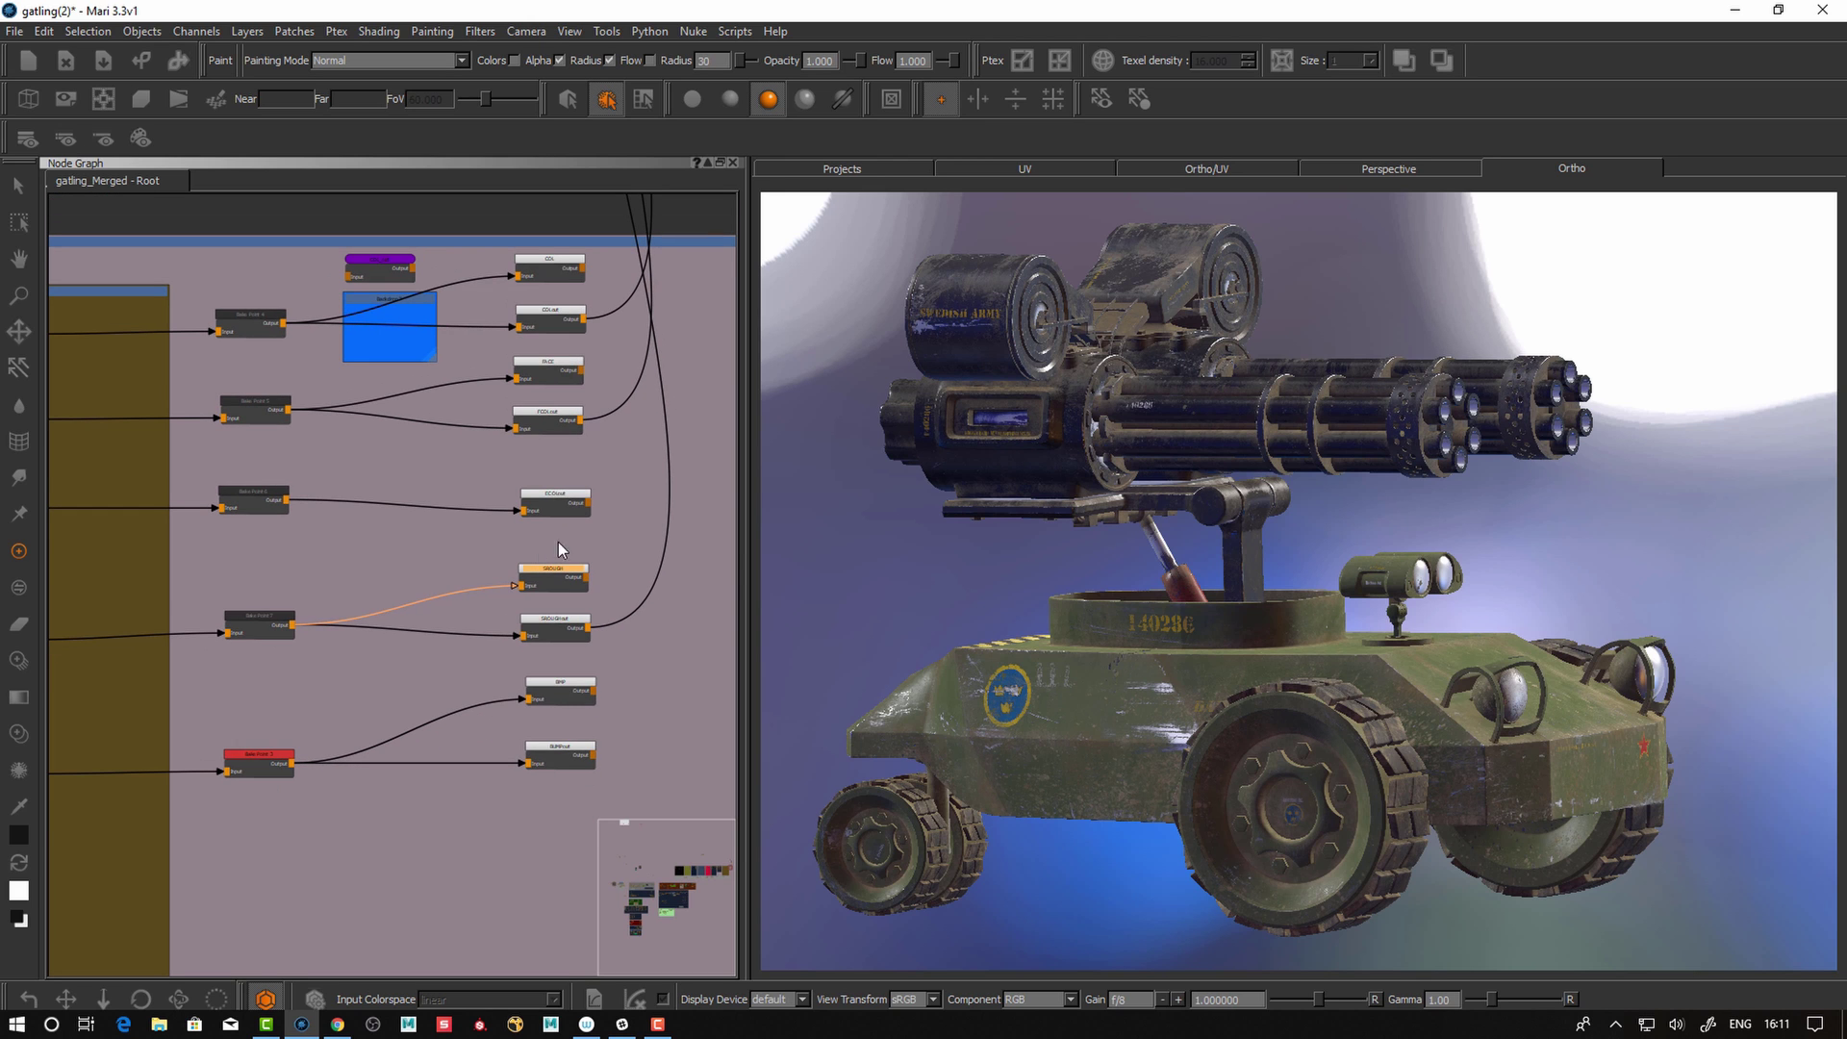
- Display the COL node's output on the model and examine the colour texture from several angles
{"action": "left_click", "coordinate": [561, 266]}
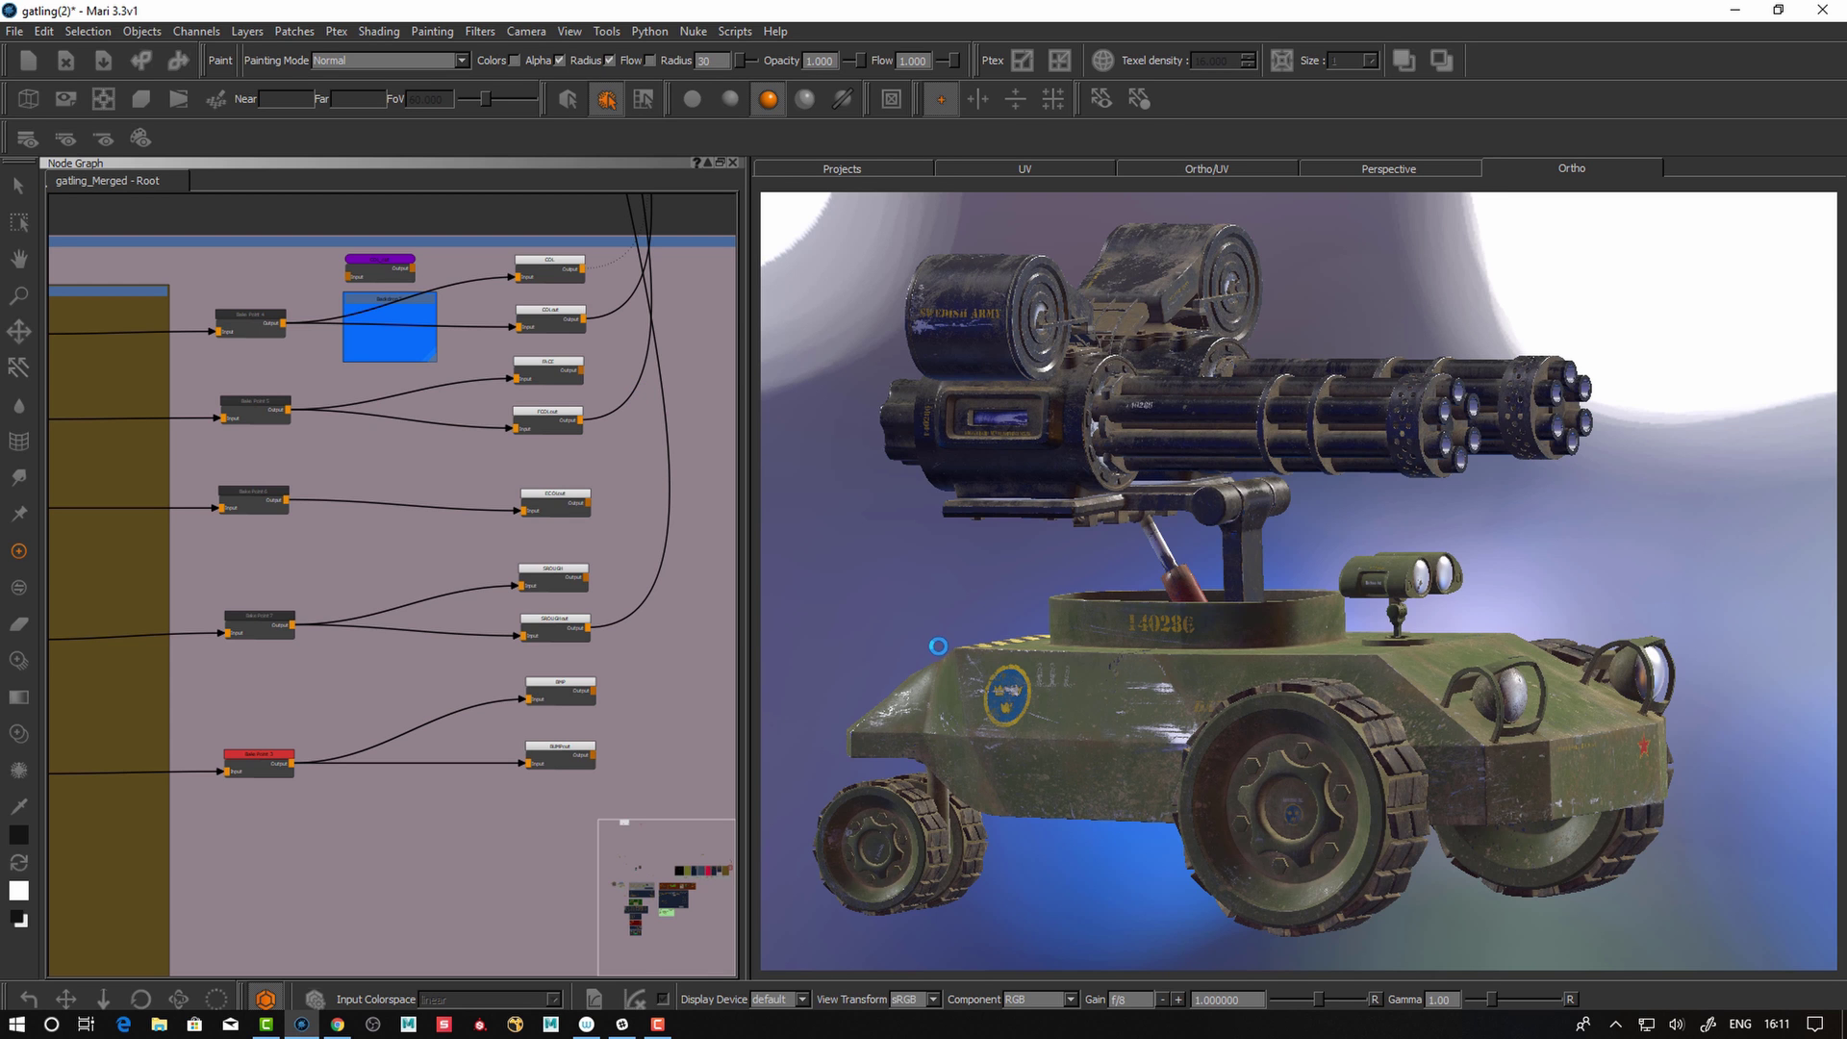
{"action": "left_click_drag", "start_coordinate": [948, 664], "coordinate": [967, 611], "text": "alt"}
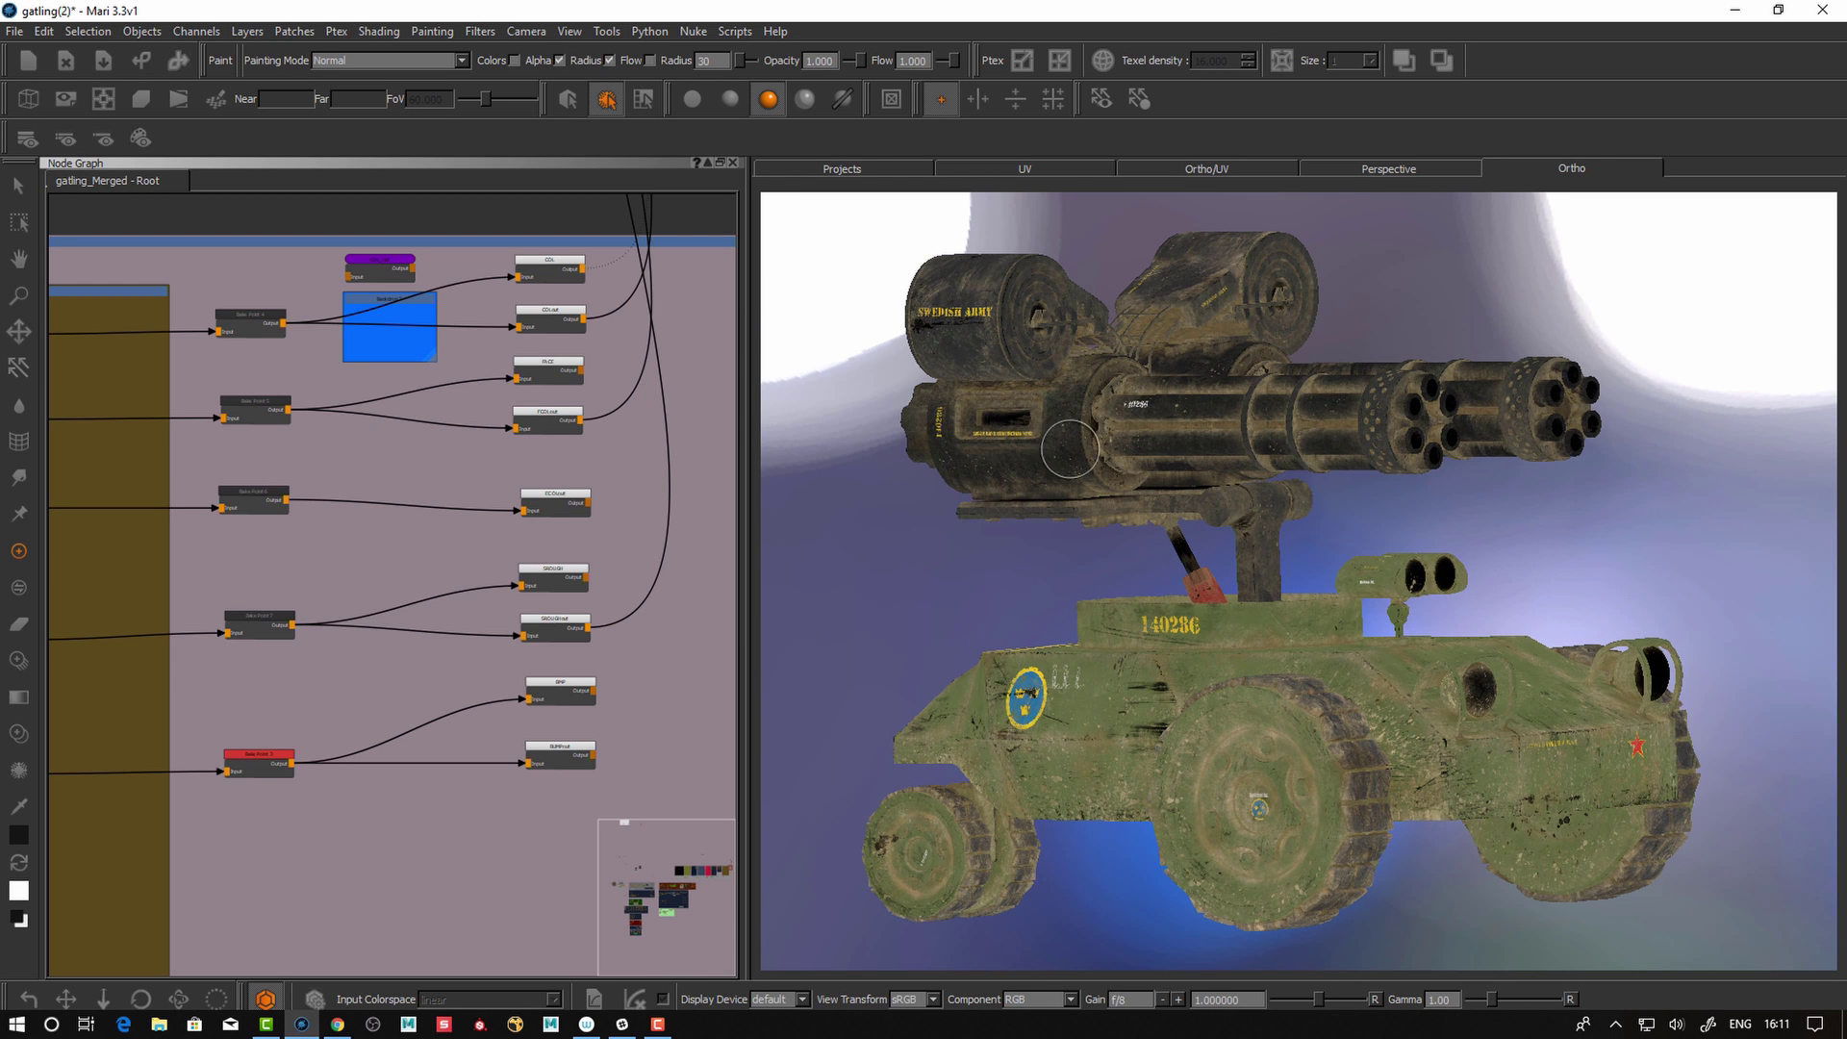
{"action": "left_click_drag", "start_coordinate": [1277, 442], "coordinate": [1249, 266], "text": "alt"}
{"action": "left_click_drag", "start_coordinate": [1043, 625], "coordinate": [1054, 633], "text": "alt"}
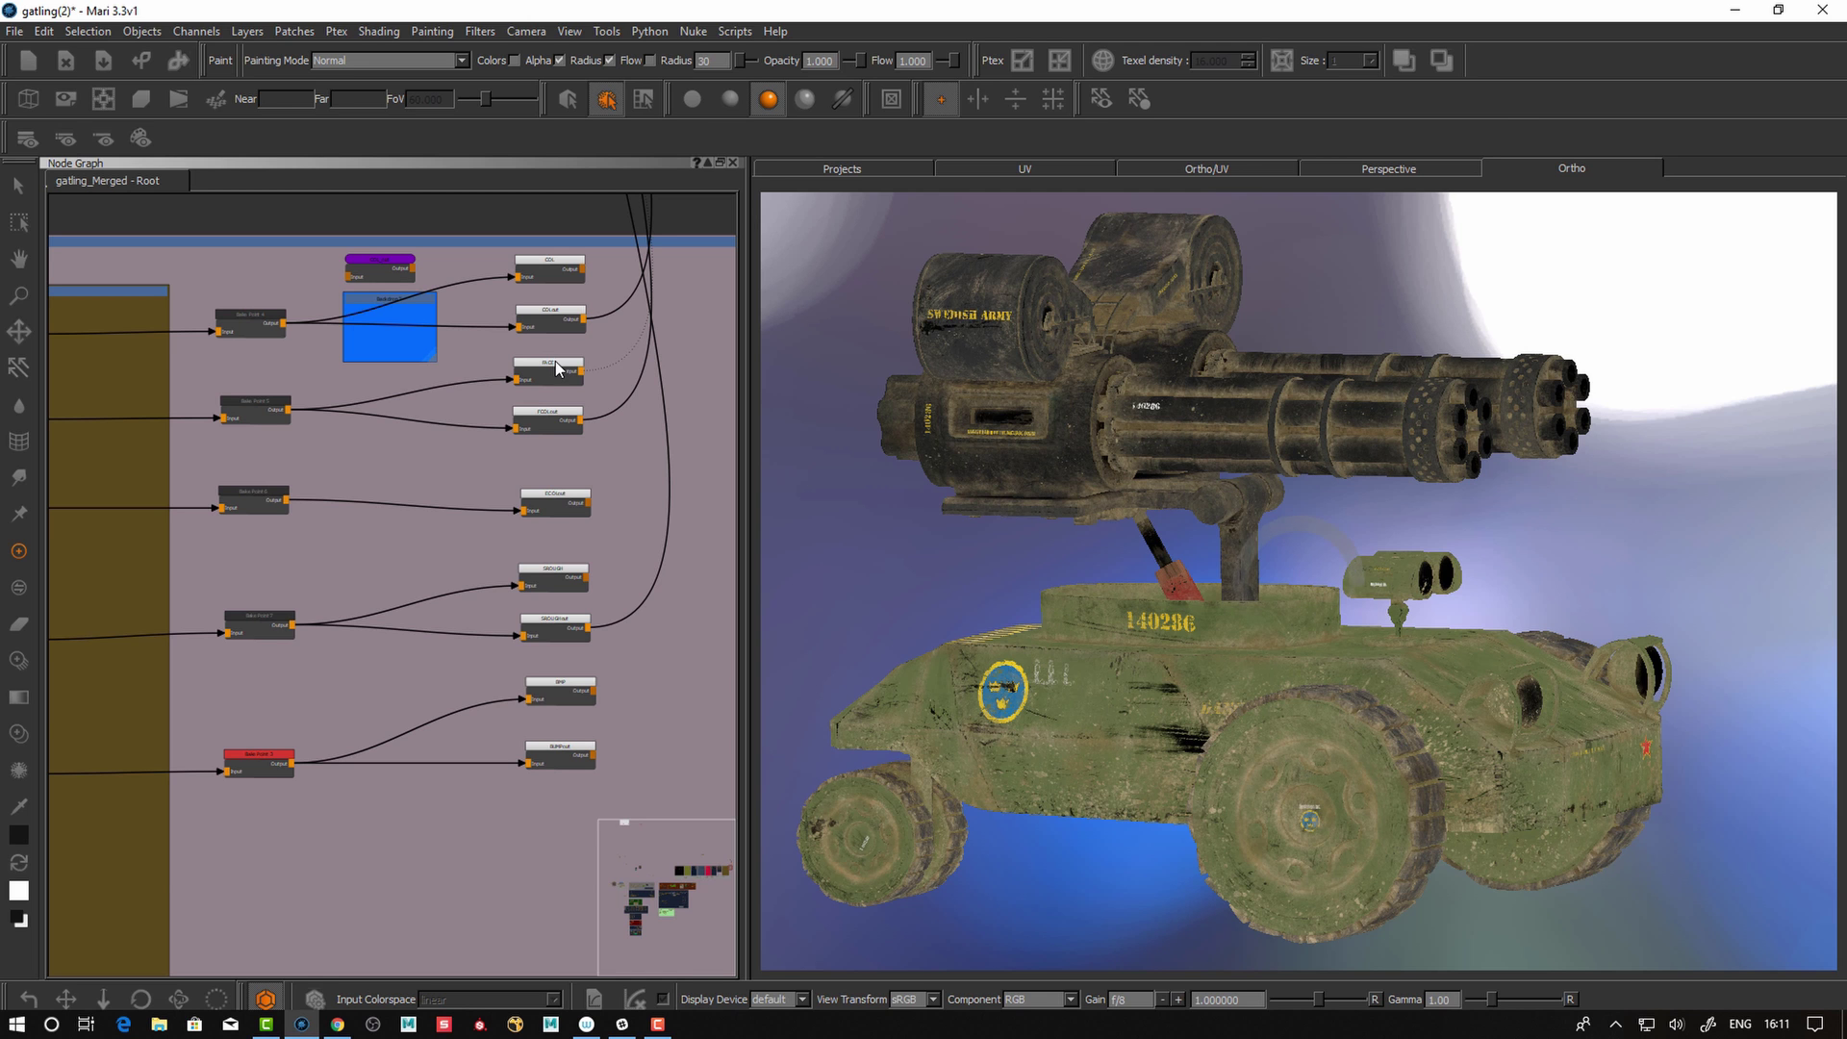
- Preview the BGDout, SROUGH and BMP outputs in turn on the model, and examine the bump map across the vehicle
{"action": "left_click", "coordinate": [551, 501]}
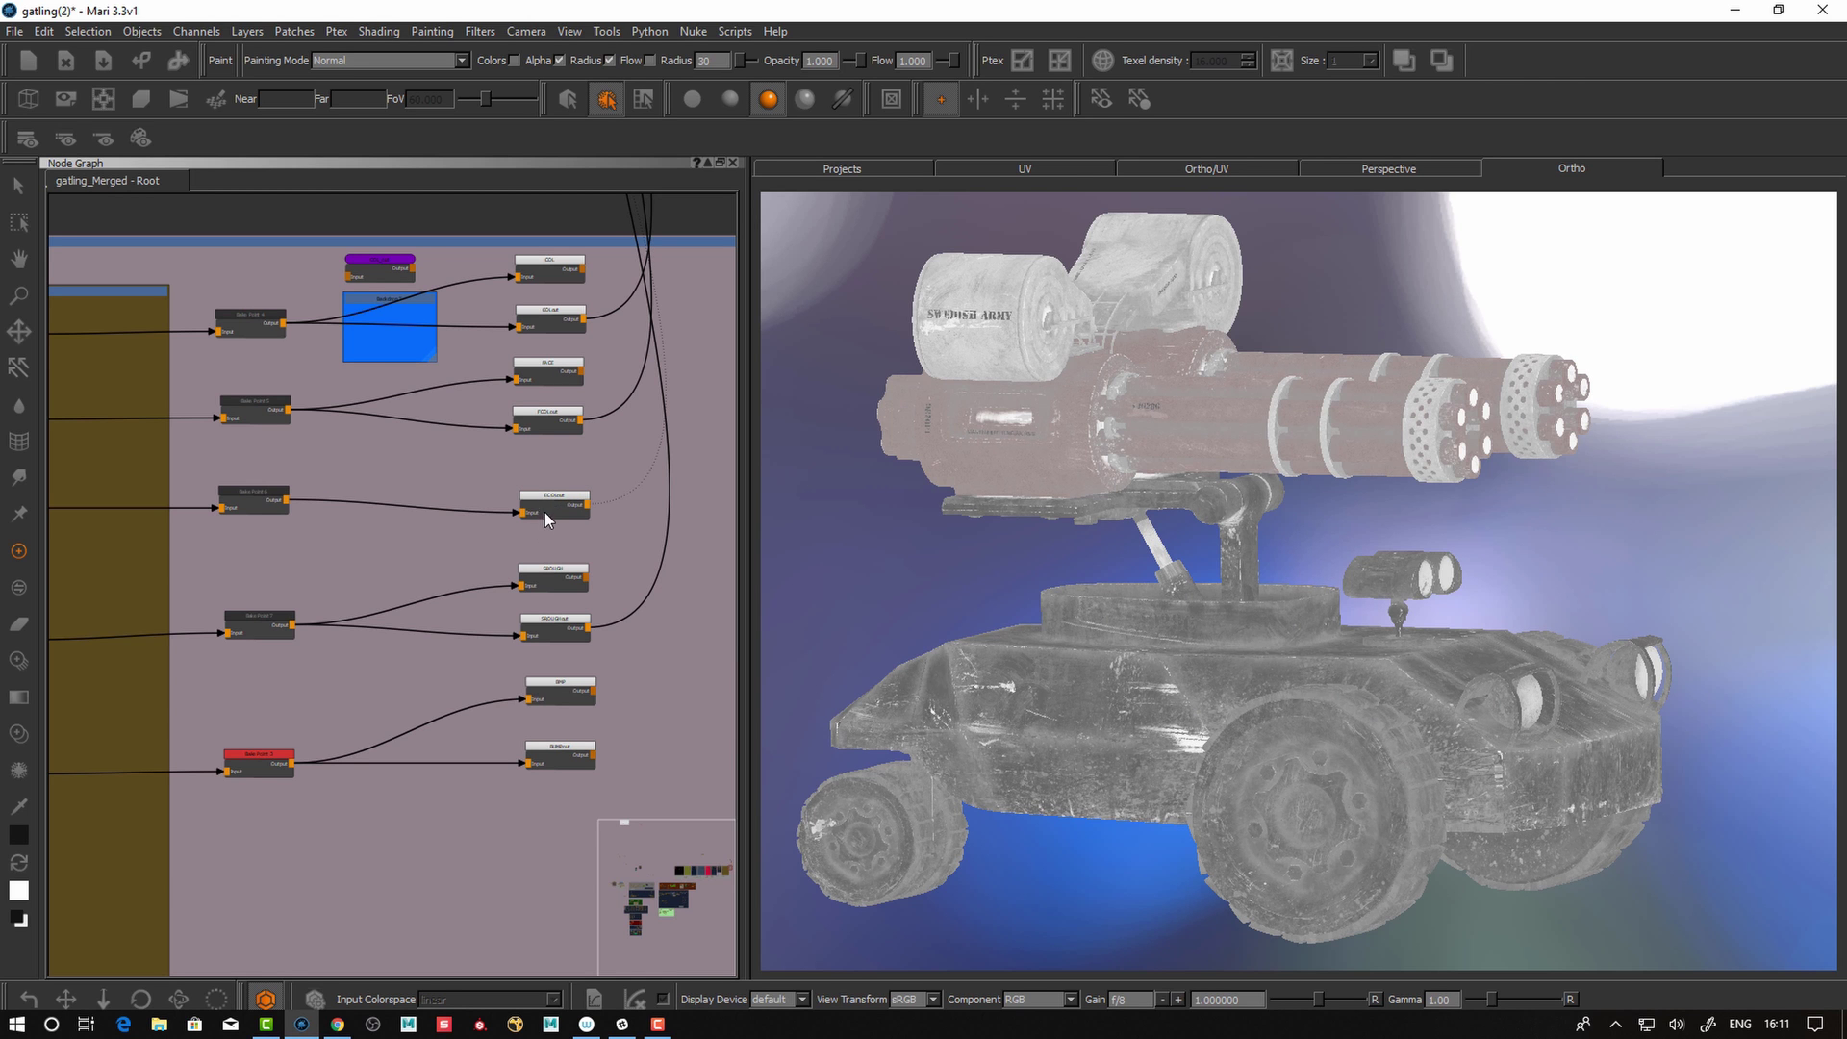
{"action": "left_click", "coordinate": [555, 576]}
{"action": "left_click", "coordinate": [559, 689]}
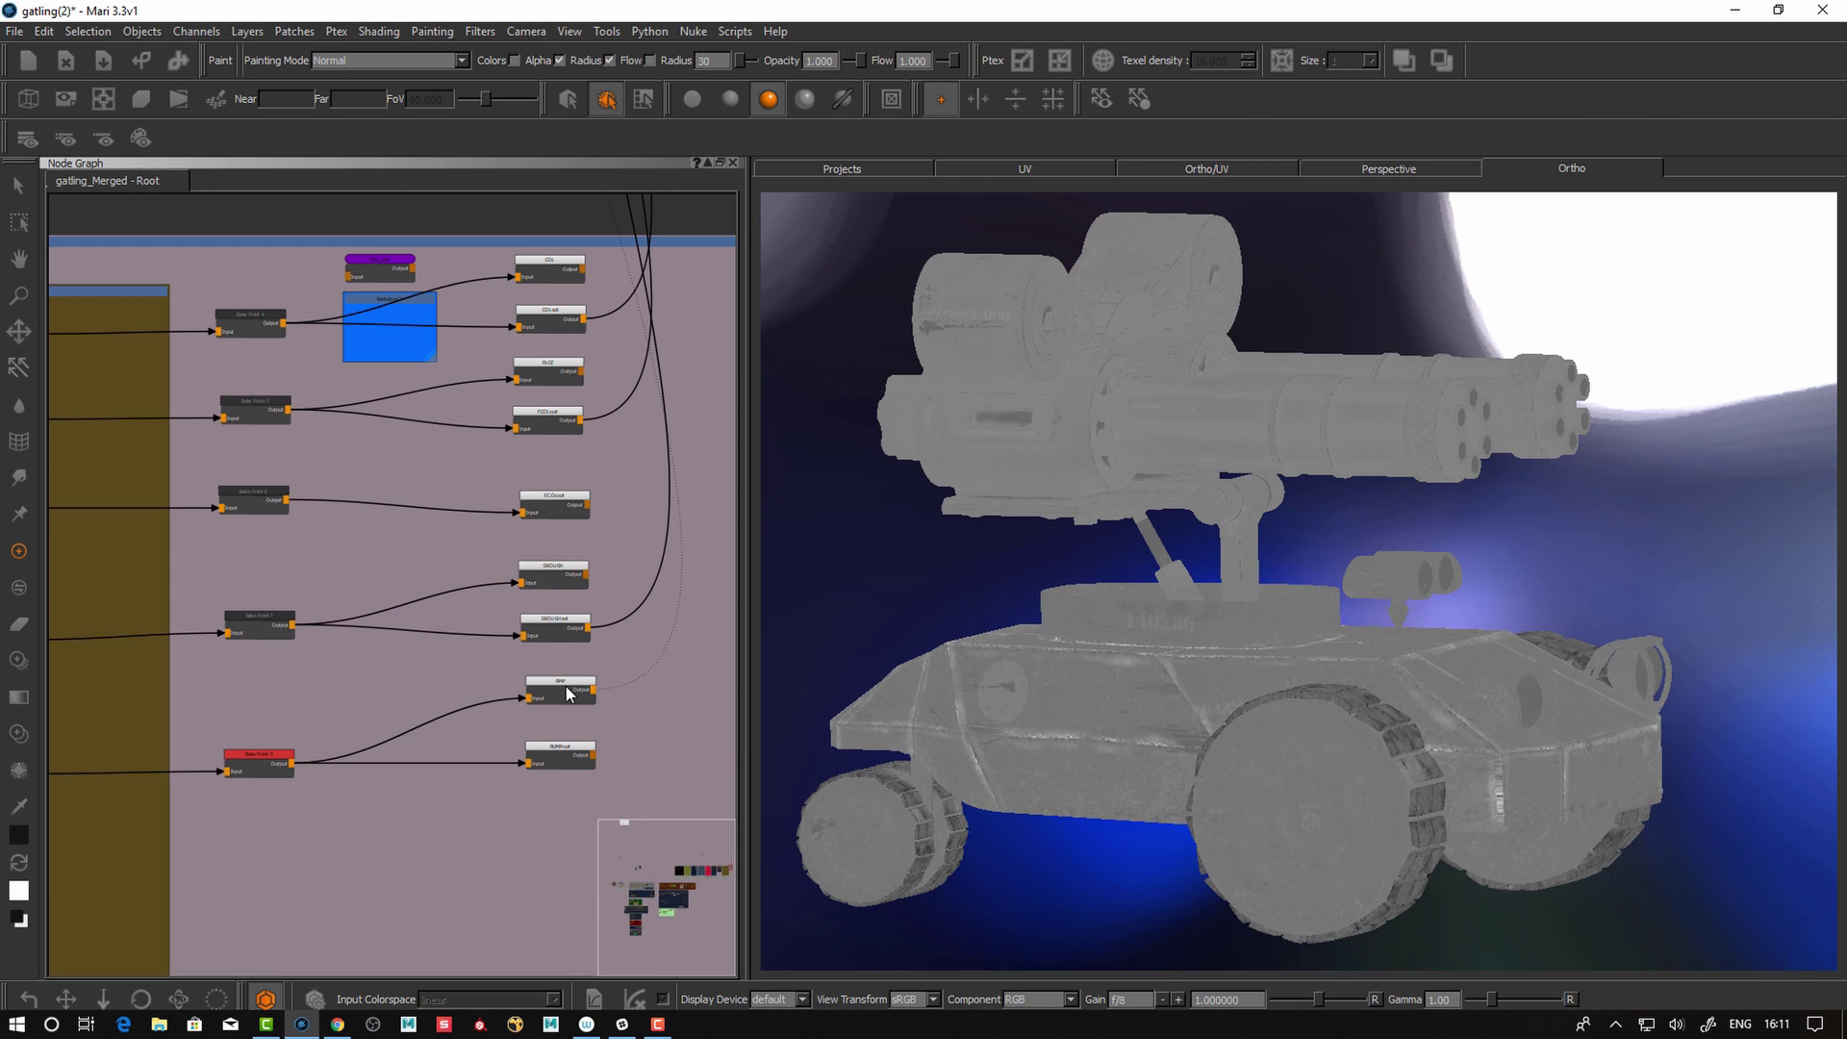
{"action": "mouse_move", "coordinate": [927, 548]}
{"action": "middle_mouse_down", "text": "alt"}
{"action": "mouse_move", "coordinate": [923, 565]}
{"action": "mouse_move", "coordinate": [985, 590]}
{"action": "middle_mouse_up", "text": "alt"}
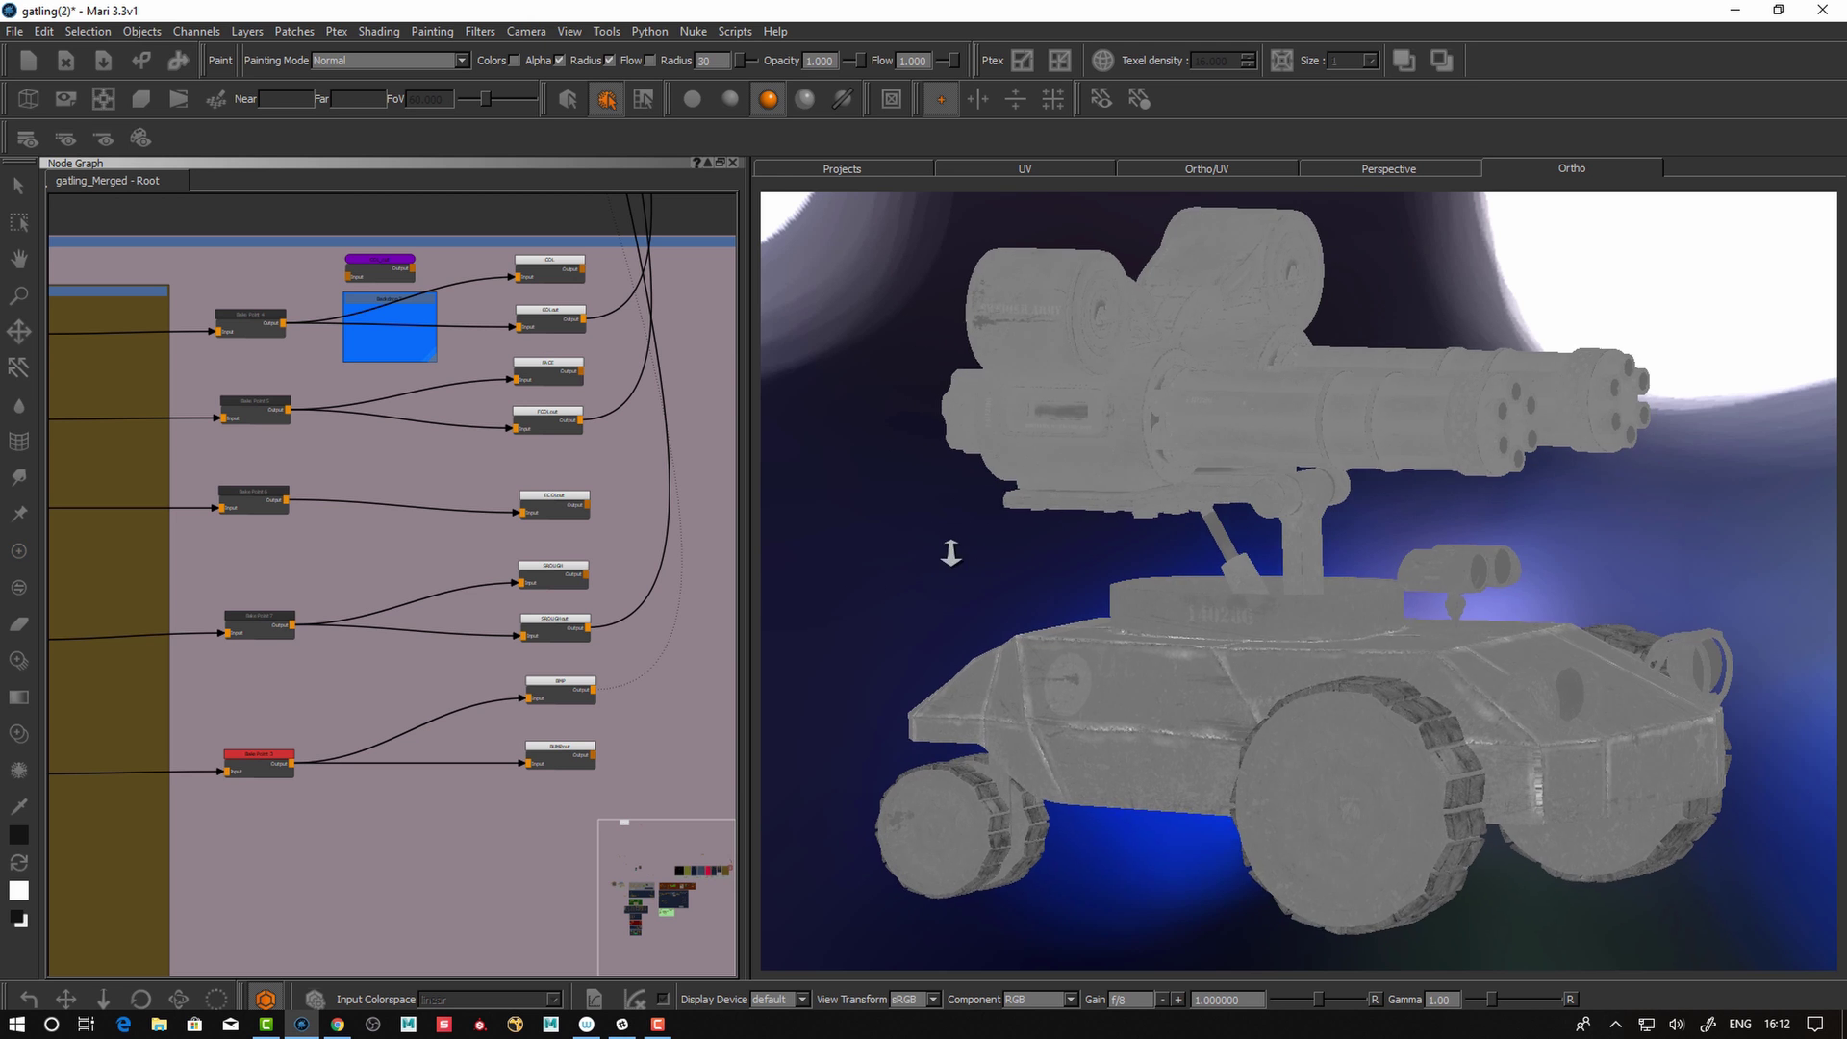
{"action": "right_click_drag", "start_coordinate": [948, 552], "coordinate": [886, 564], "text": "alt"}
{"action": "left_click_drag", "start_coordinate": [914, 603], "coordinate": [903, 604], "text": "alt"}
{"action": "mouse_move", "coordinate": [902, 604]}
{"action": "middle_mouse_down", "text": "alt"}
{"action": "mouse_move", "coordinate": [932, 602]}
{"action": "mouse_move", "coordinate": [895, 582]}
{"action": "middle_mouse_up", "text": "alt"}
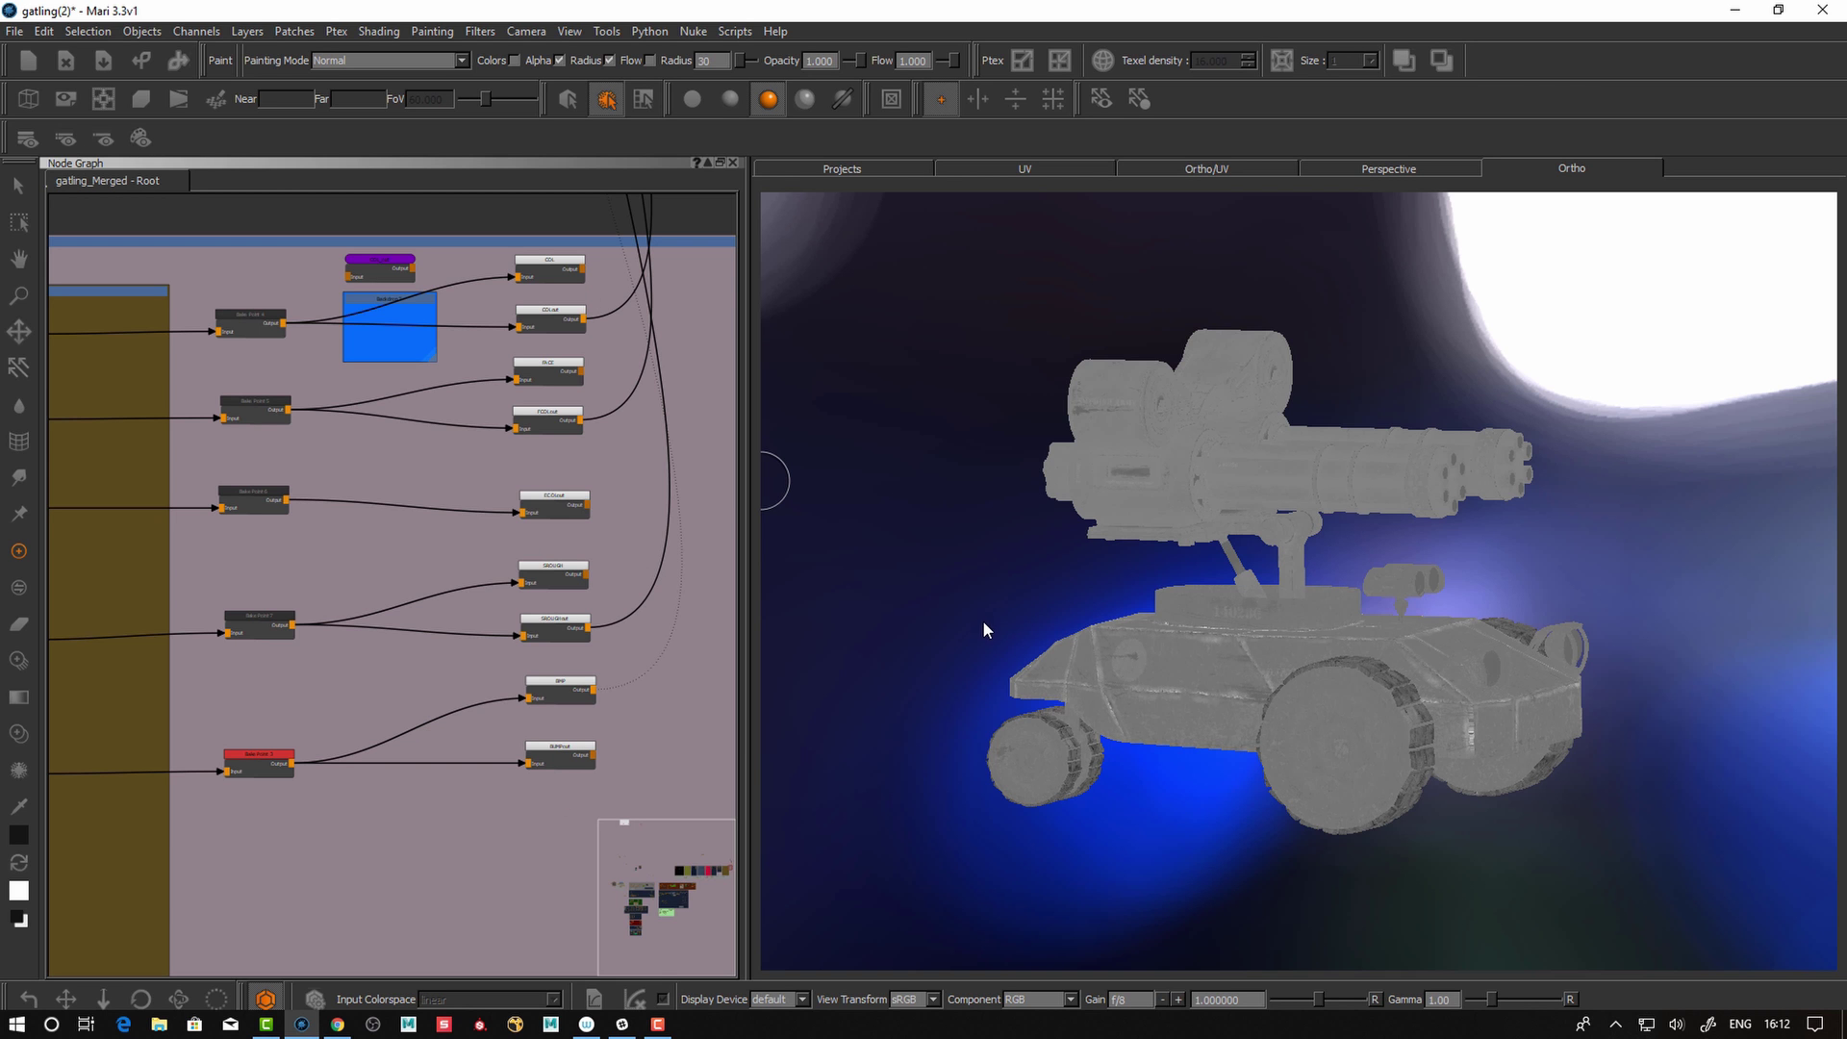
{"action": "middle_click_drag", "start_coordinate": [971, 627], "coordinate": [989, 574], "text": "alt"}
{"action": "right_click_drag", "start_coordinate": [989, 574], "coordinate": [973, 580], "text": "alt"}
- Display the output of the uppermost merge node in the Decals backdrop and examine the vehicle's painted decals
{"action": "middle_click_drag", "start_coordinate": [442, 545], "coordinate": [640, 561]}
{"action": "right_click_drag", "start_coordinate": [431, 560], "coordinate": [48, 594], "text": "alt"}
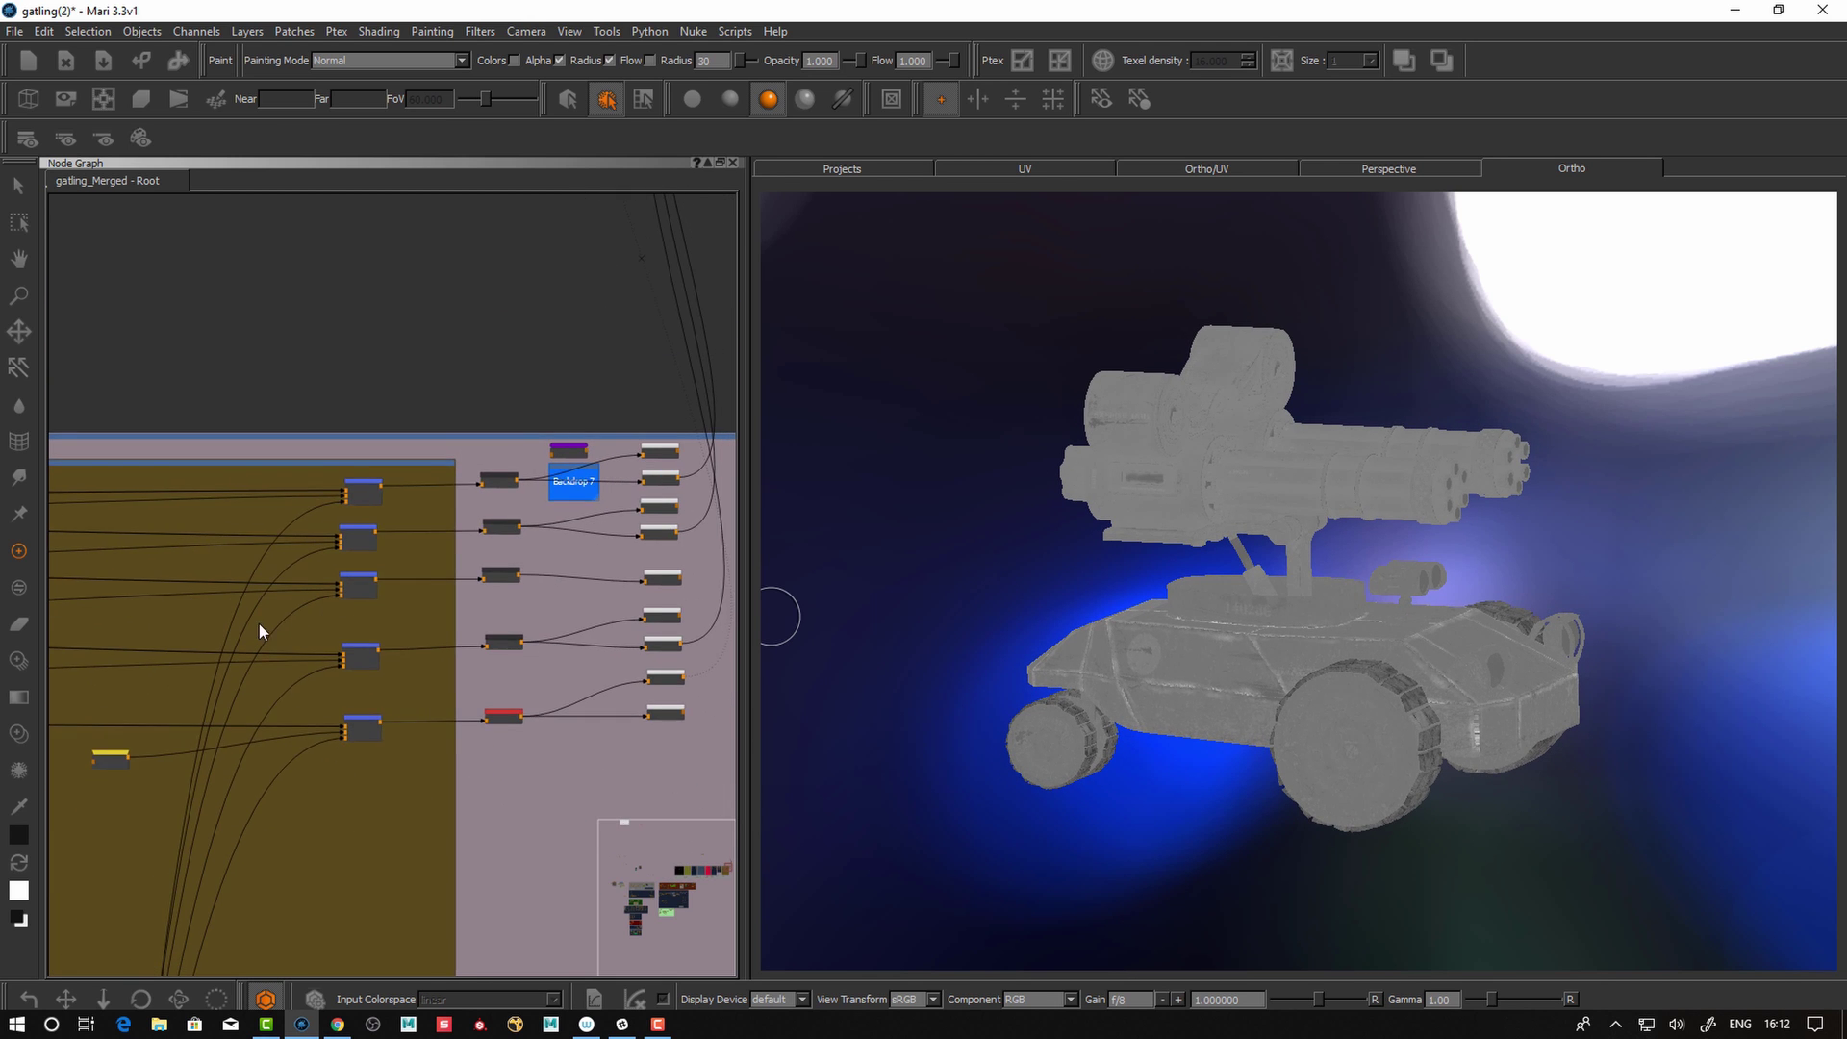
{"action": "right_click_drag", "start_coordinate": [256, 626], "coordinate": [107, 593], "text": "alt"}
{"action": "middle_click_drag", "start_coordinate": [224, 518], "coordinate": [608, 496]}
{"action": "right_click_drag", "start_coordinate": [404, 549], "coordinate": [207, 601], "text": "alt"}
{"action": "middle_click_drag", "start_coordinate": [327, 596], "coordinate": [533, 638]}
{"action": "right_click_drag", "start_coordinate": [192, 577], "coordinate": [481, 461], "text": "alt"}
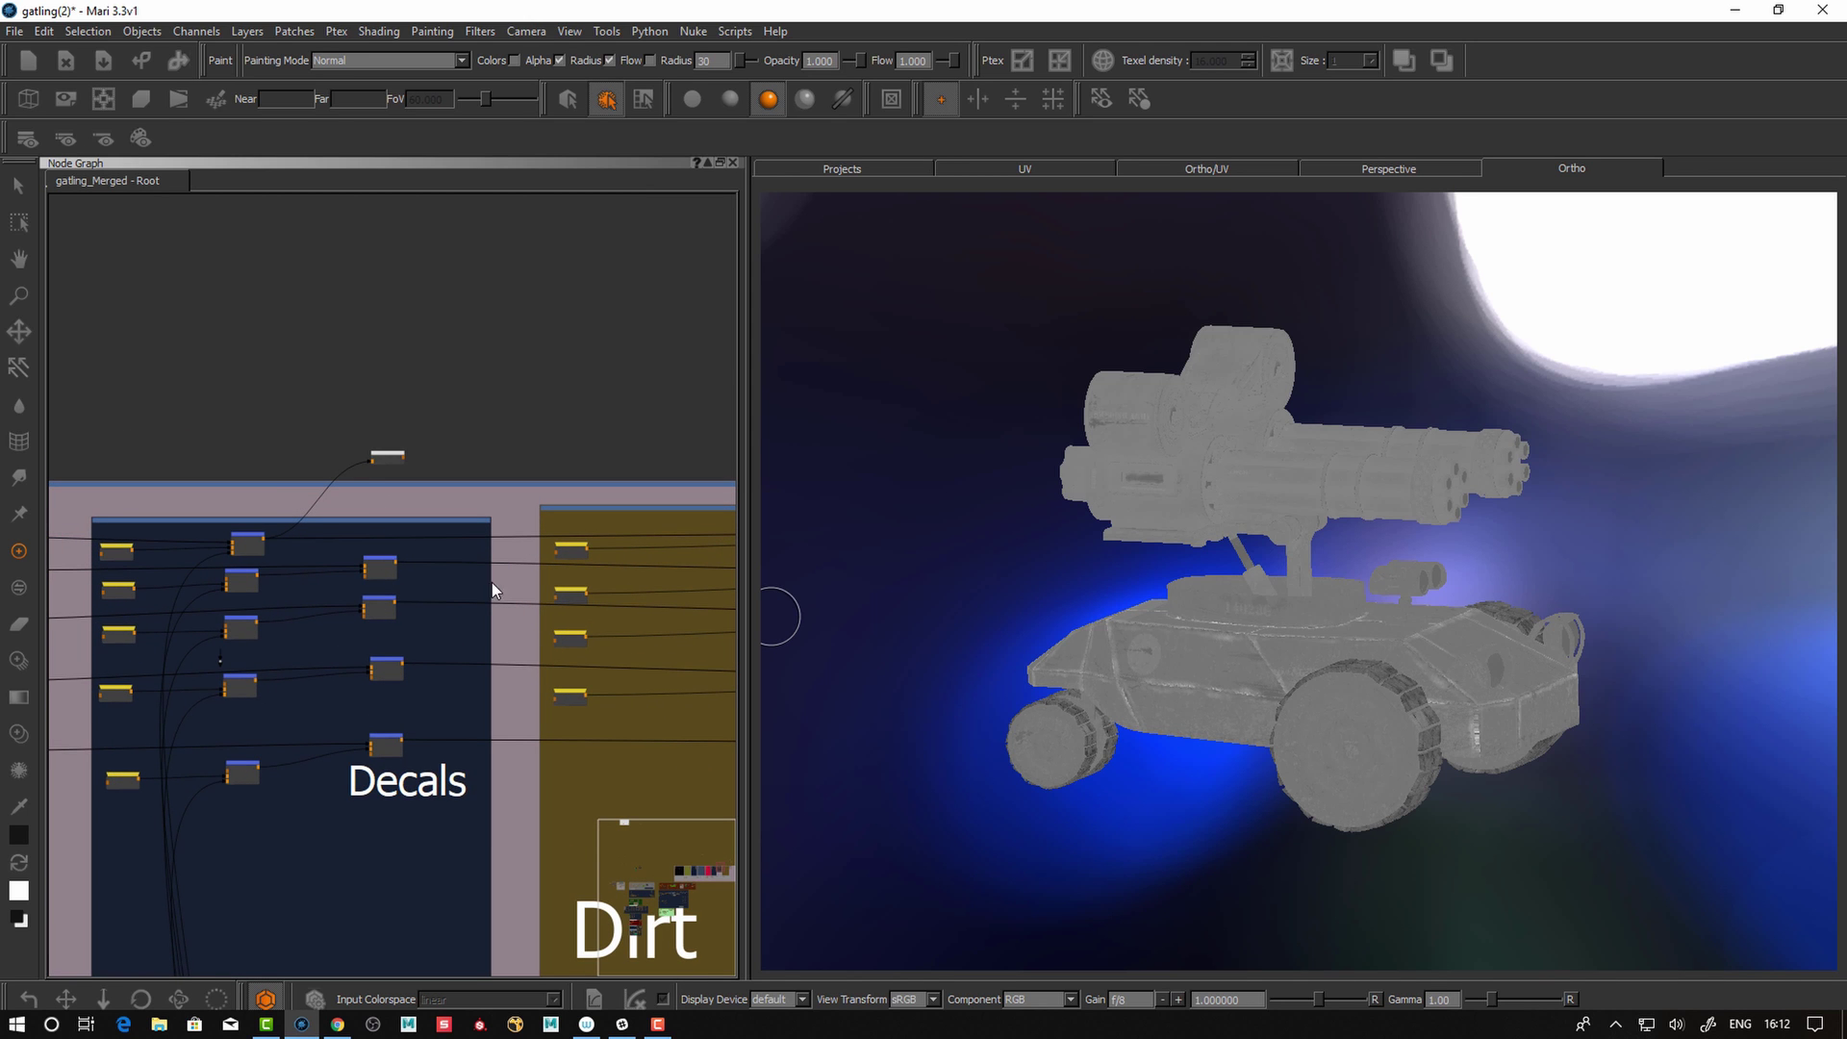
{"action": "left_click", "coordinate": [253, 544]}
{"action": "key", "text": "1"}
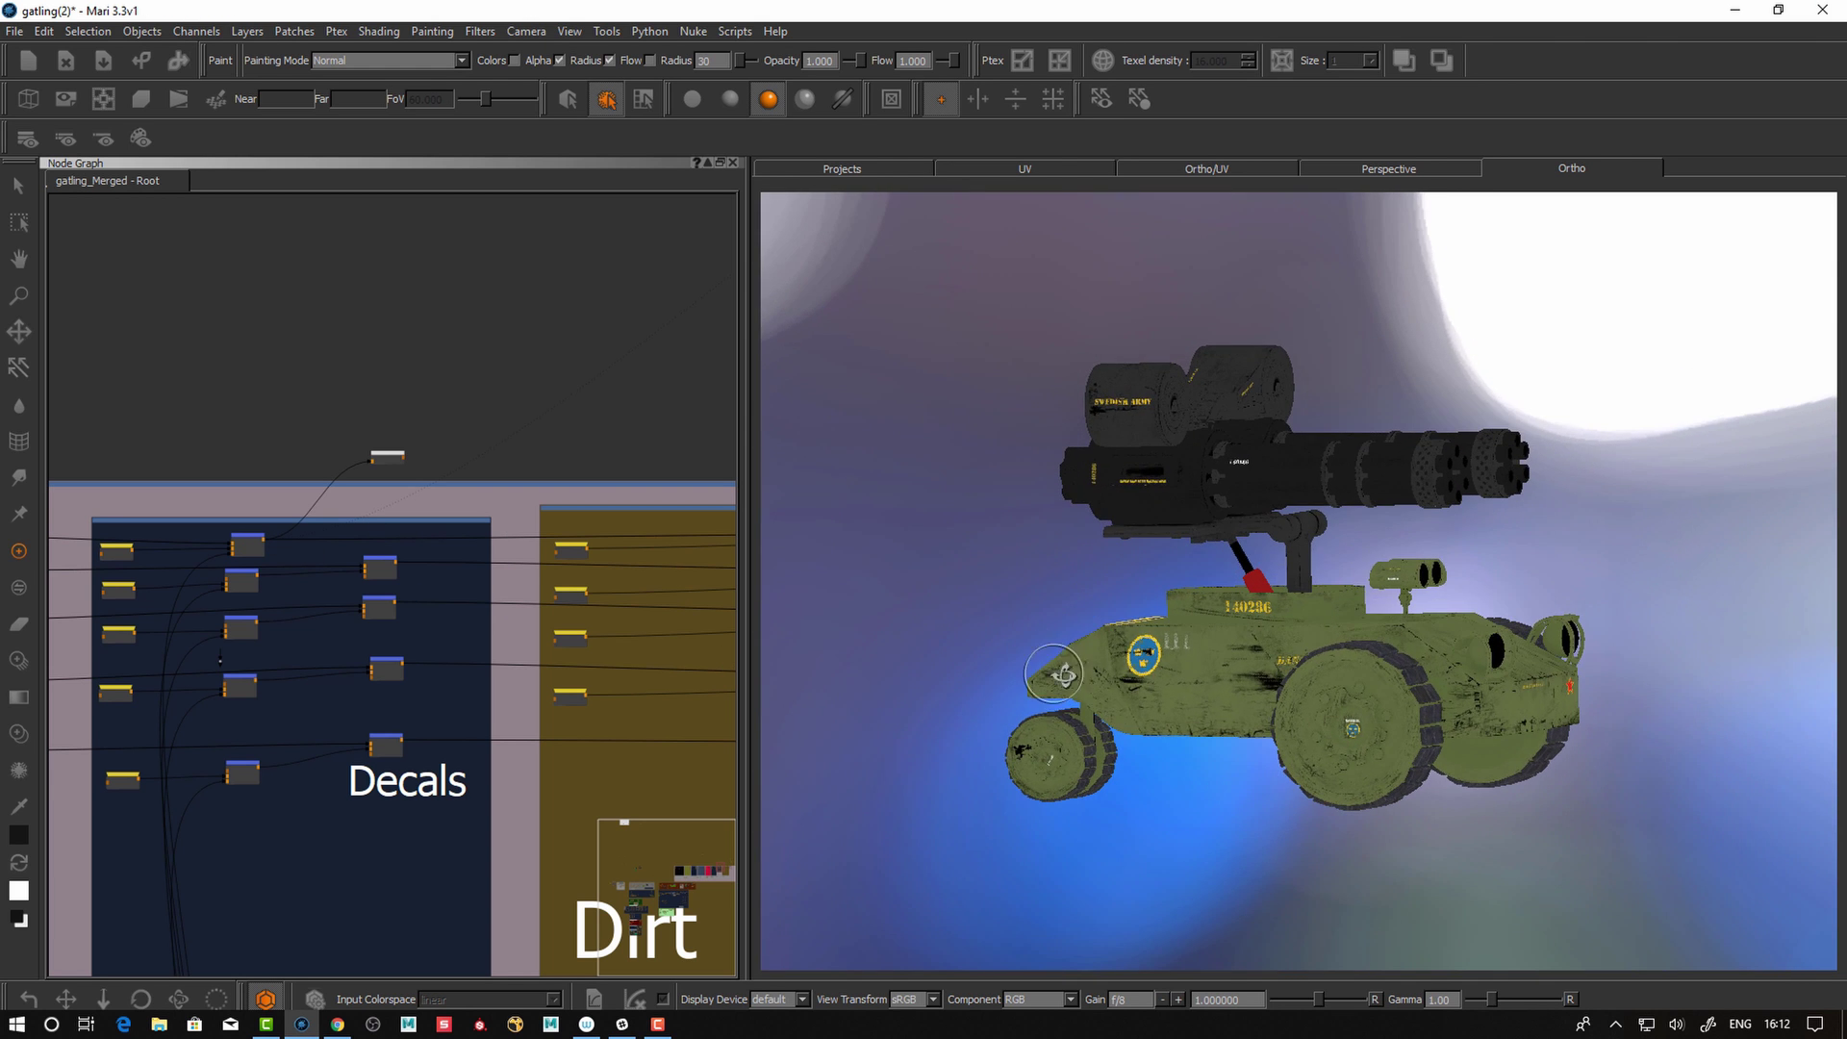
{"action": "left_click_drag", "start_coordinate": [1053, 674], "coordinate": [1108, 705], "text": "alt"}
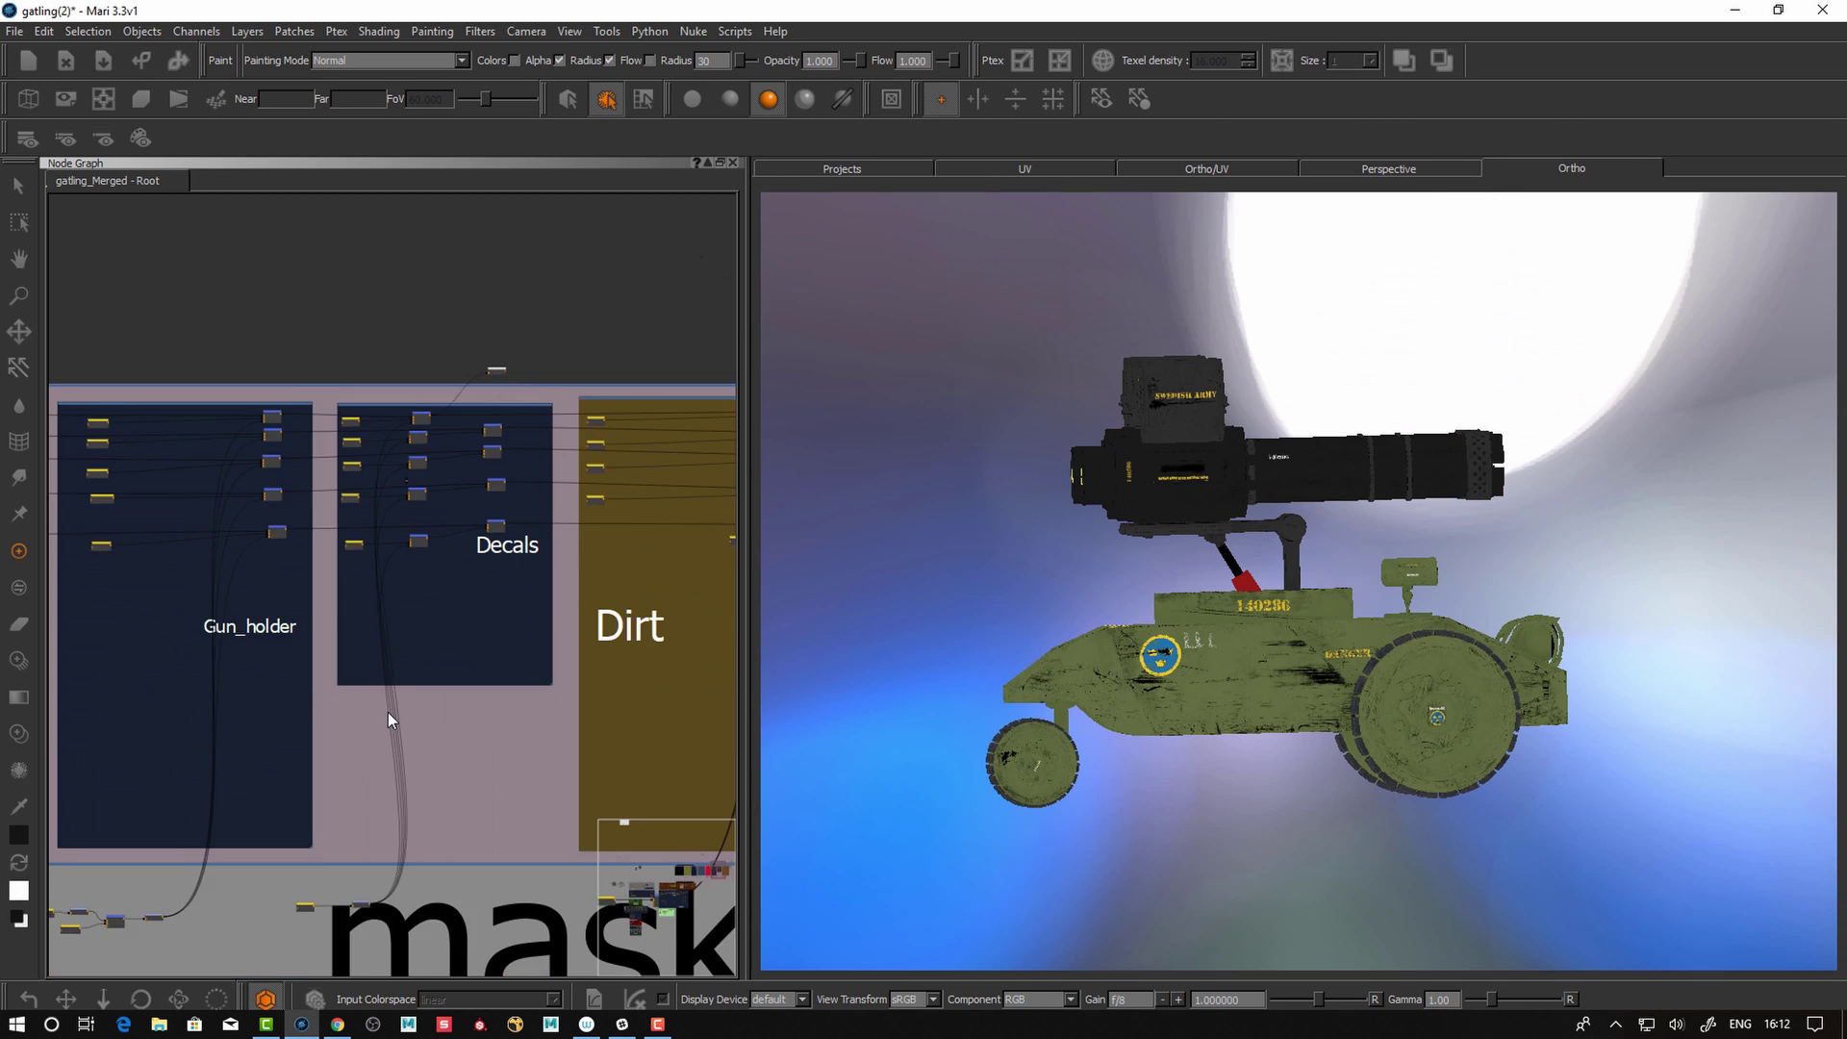
- Examine the material backdrops from Decals back to Alloy_BDP, Rubber_BDP and painted metal, with the mask nodes feeding them
{"action": "scroll", "coordinate": [389, 712], "scroll_direction": "down", "scroll_amount": 3}
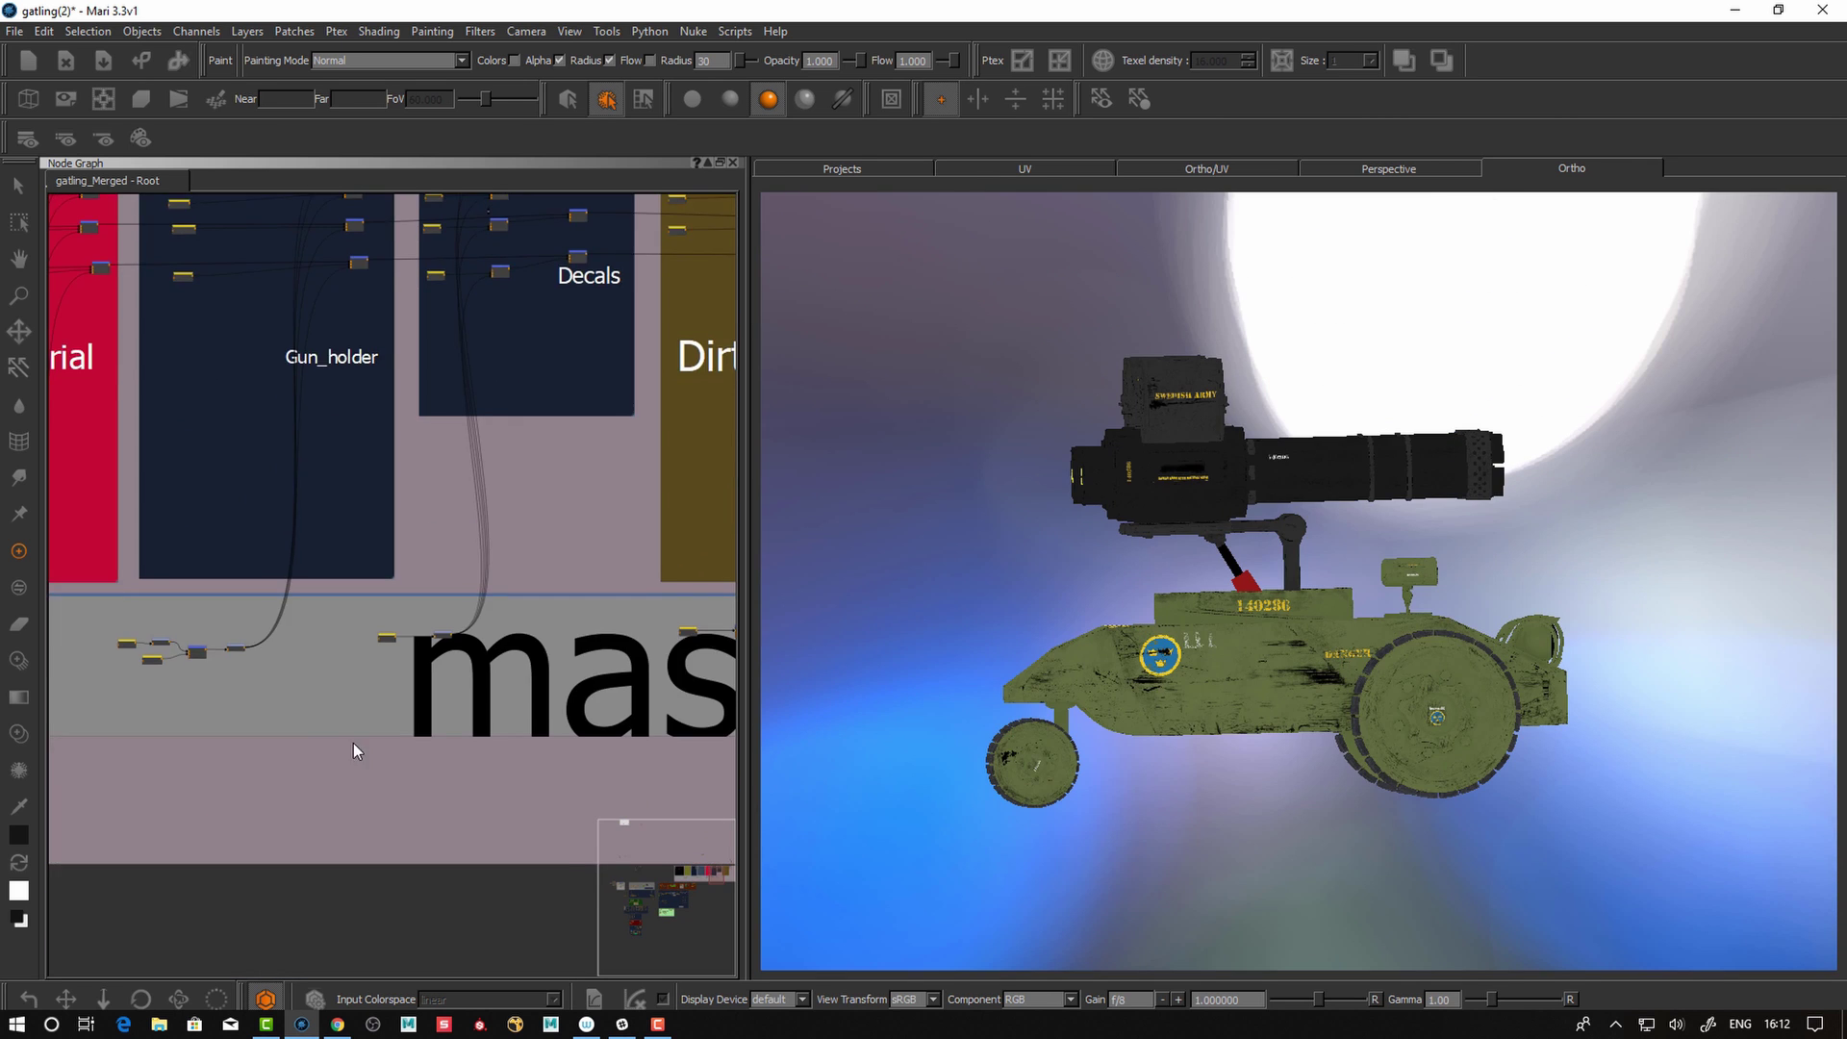
{"action": "middle_click_drag", "start_coordinate": [361, 819], "coordinate": [494, 828]}
{"action": "middle_click_drag", "start_coordinate": [299, 795], "coordinate": [400, 777]}
{"action": "right_click_drag", "start_coordinate": [406, 794], "coordinate": [234, 800], "text": "alt"}
{"action": "middle_click_drag", "start_coordinate": [440, 733], "coordinate": [654, 673]}
{"action": "middle_click_drag", "start_coordinate": [418, 781], "coordinate": [542, 751]}
{"action": "middle_click_drag", "start_coordinate": [410, 776], "coordinate": [498, 750]}
{"action": "mouse_move", "coordinate": [930, 790]}
{"action": "middle_mouse_down"}
{"action": "mouse_move", "coordinate": [1058, 779]}
{"action": "mouse_move", "coordinate": [983, 782]}
{"action": "mouse_move", "coordinate": [1034, 765]}
{"action": "mouse_move", "coordinate": [931, 754]}
{"action": "mouse_move", "coordinate": [948, 730]}
{"action": "middle_mouse_up"}
{"action": "key", "text": "p"}
{"action": "mouse_move", "coordinate": [1001, 656]}
{"action": "middle_mouse_down"}
{"action": "mouse_move", "coordinate": [1068, 711]}
{"action": "mouse_move", "coordinate": [1097, 707]}
{"action": "mouse_move", "coordinate": [1029, 677]}
{"action": "middle_mouse_up"}
{"action": "middle_click_drag", "start_coordinate": [506, 804], "coordinate": [522, 773]}
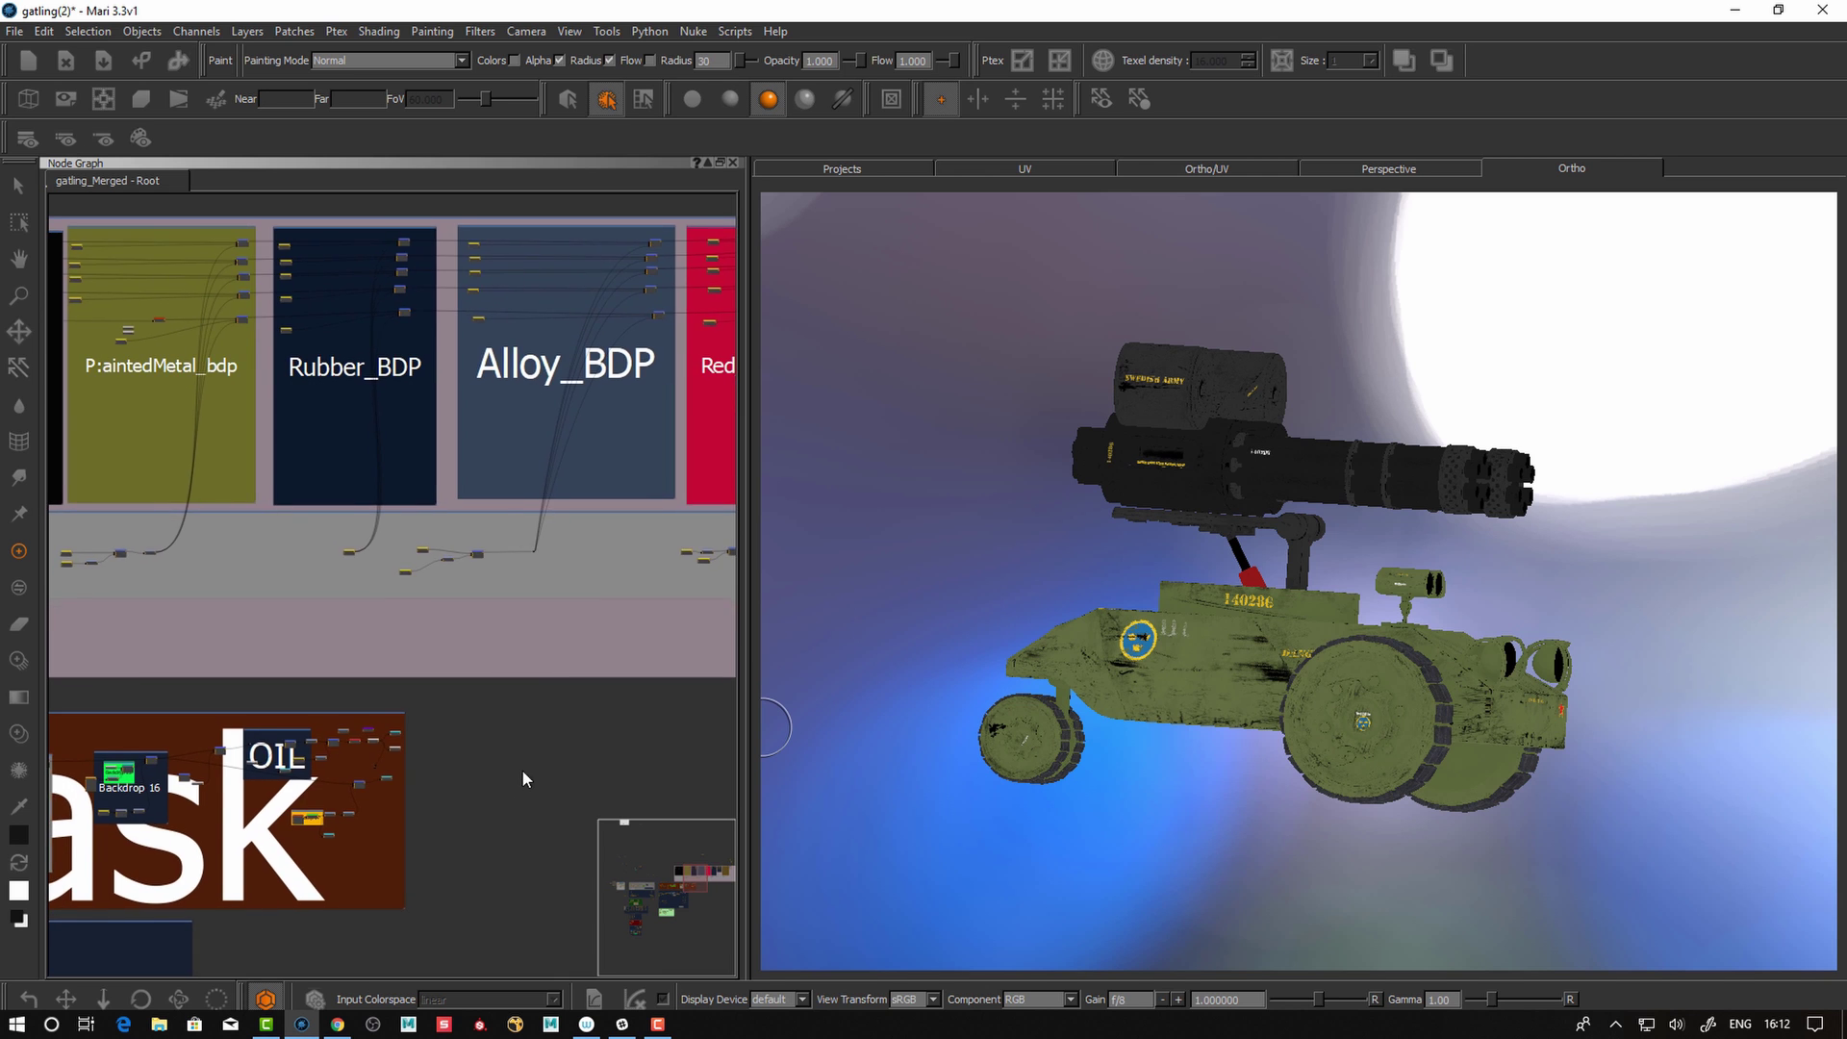
- Display the mask output from the brown mask backdrop on the model and inspect its coverage
{"action": "scroll", "coordinate": [446, 782], "scroll_direction": "down", "scroll_amount": 1}
{"action": "middle_click_drag", "start_coordinate": [331, 821], "coordinate": [454, 702]}
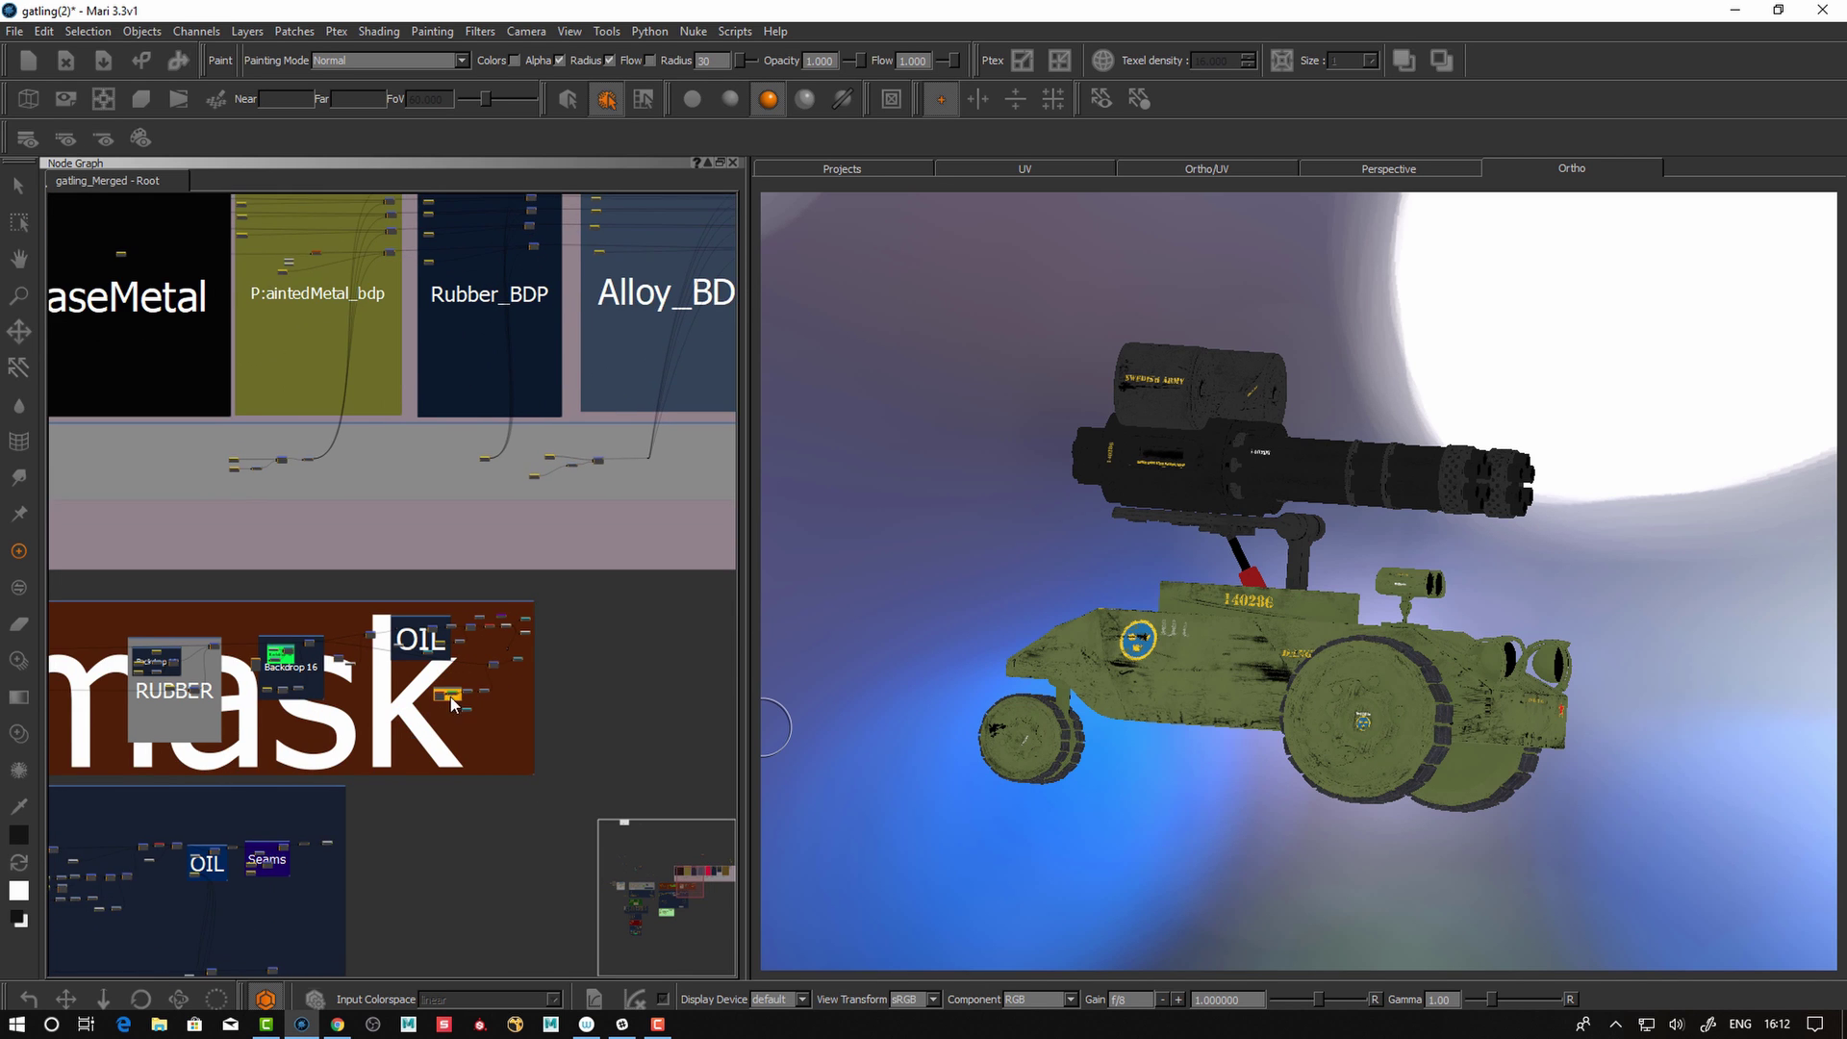
{"action": "scroll", "coordinate": [450, 696], "scroll_direction": "up", "scroll_amount": 10}
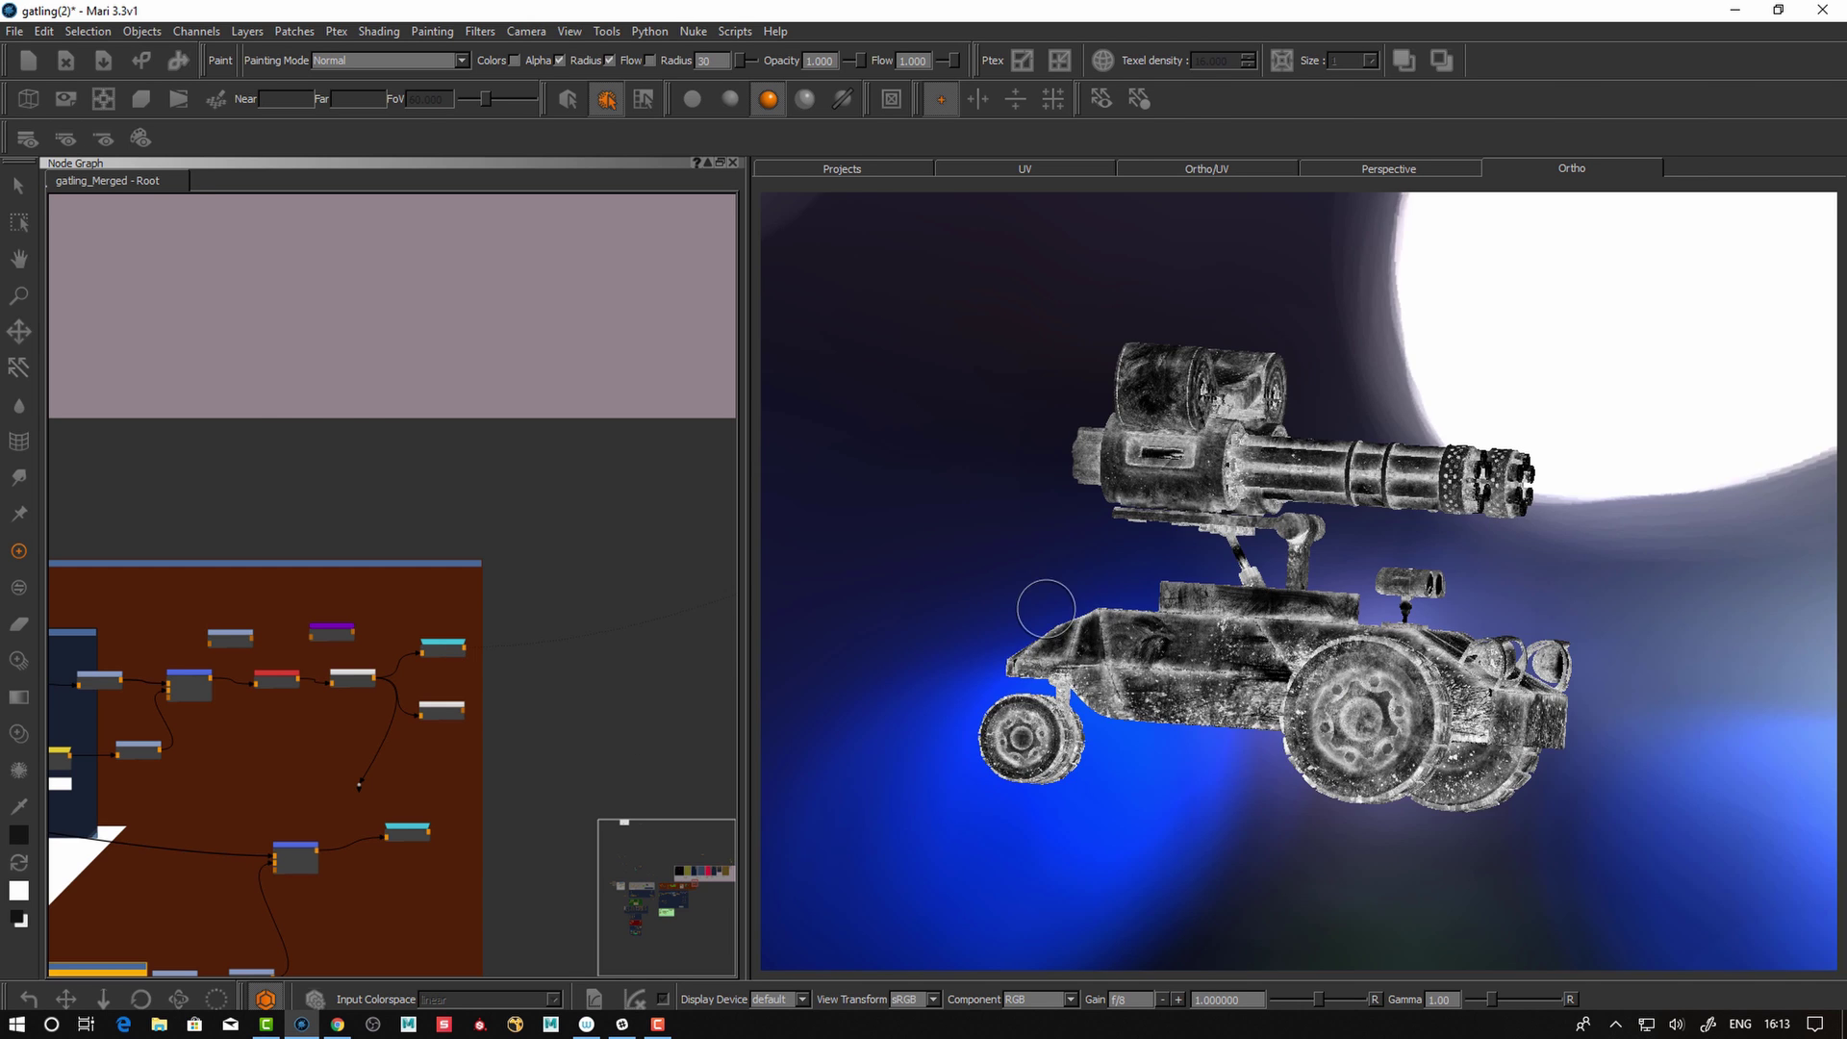
{"action": "left_click_drag", "start_coordinate": [1068, 670], "coordinate": [1031, 670], "text": "alt"}
- Display the output of the Met Mask backdrop on the model and examine the edge wear and scratches
{"action": "scroll", "coordinate": [630, 651], "scroll_direction": "down", "scroll_amount": 8}
{"action": "middle_click_drag", "start_coordinate": [206, 515], "coordinate": [717, 483]}
{"action": "middle_click_drag", "start_coordinate": [156, 573], "coordinate": [632, 442]}
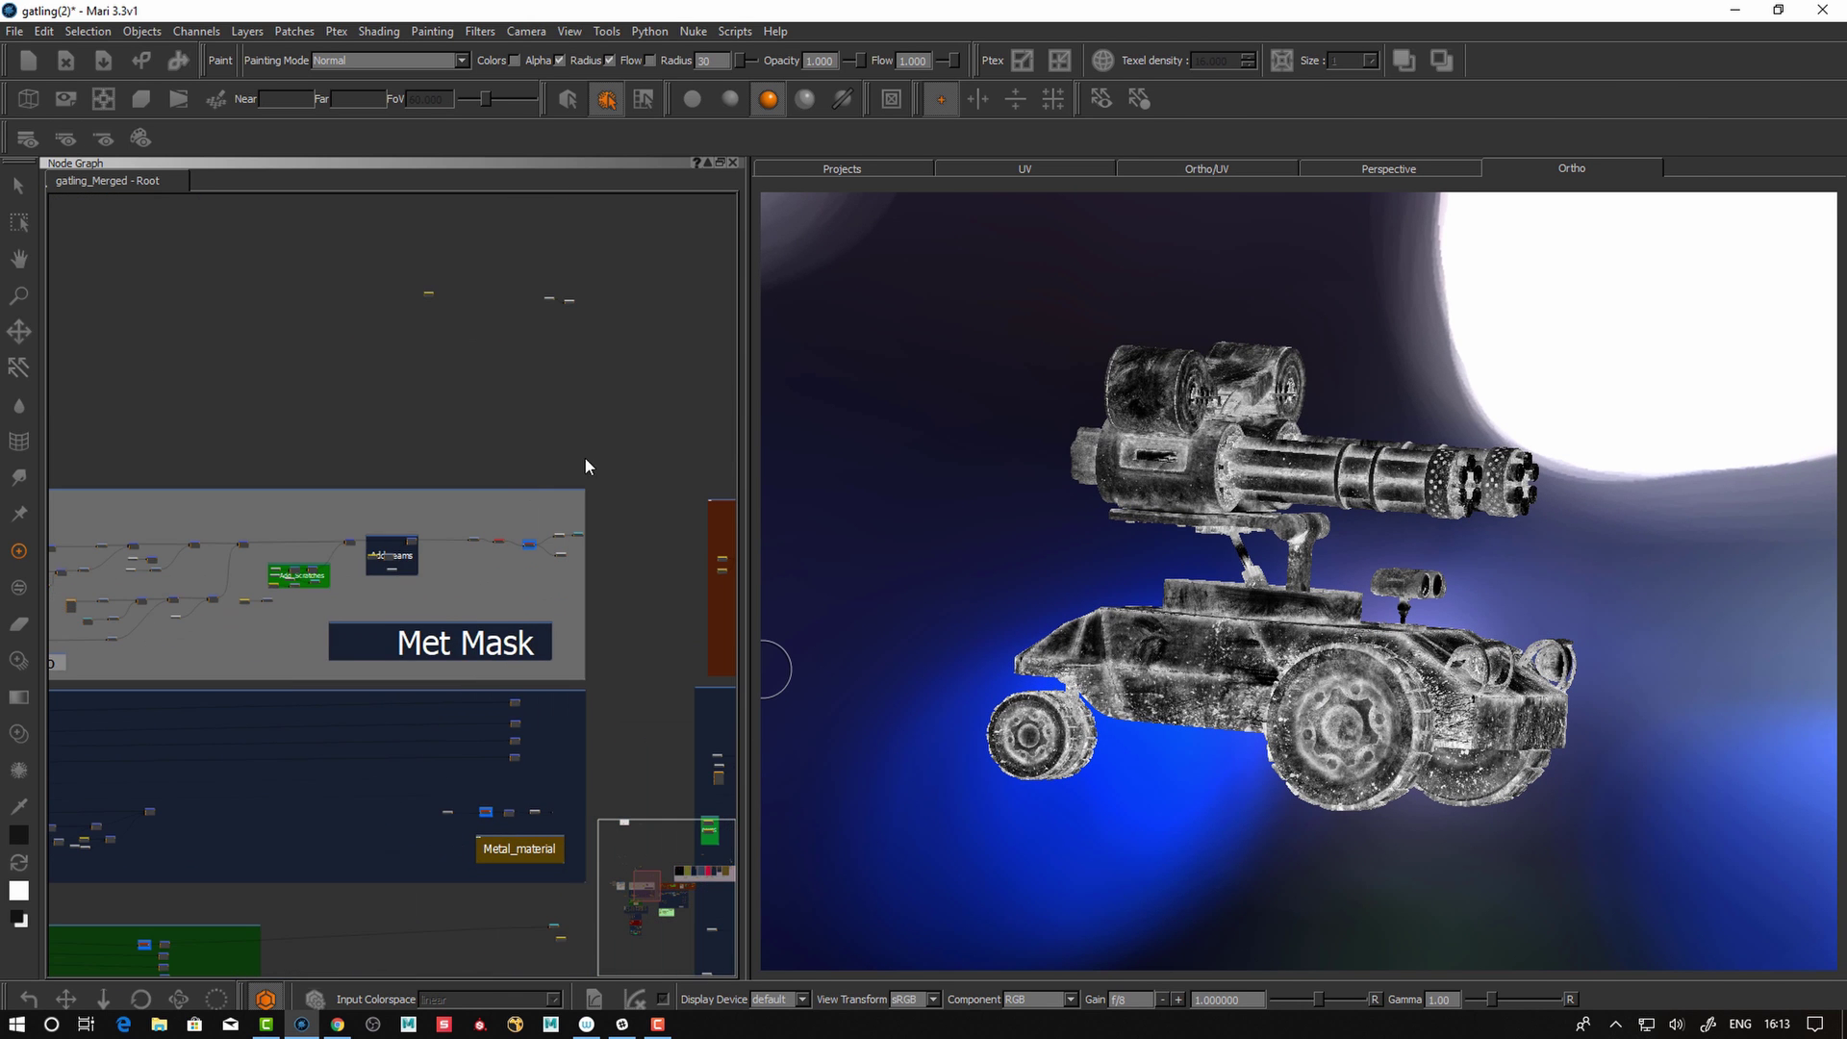
{"action": "scroll", "coordinate": [525, 600], "scroll_direction": "up", "scroll_amount": 5}
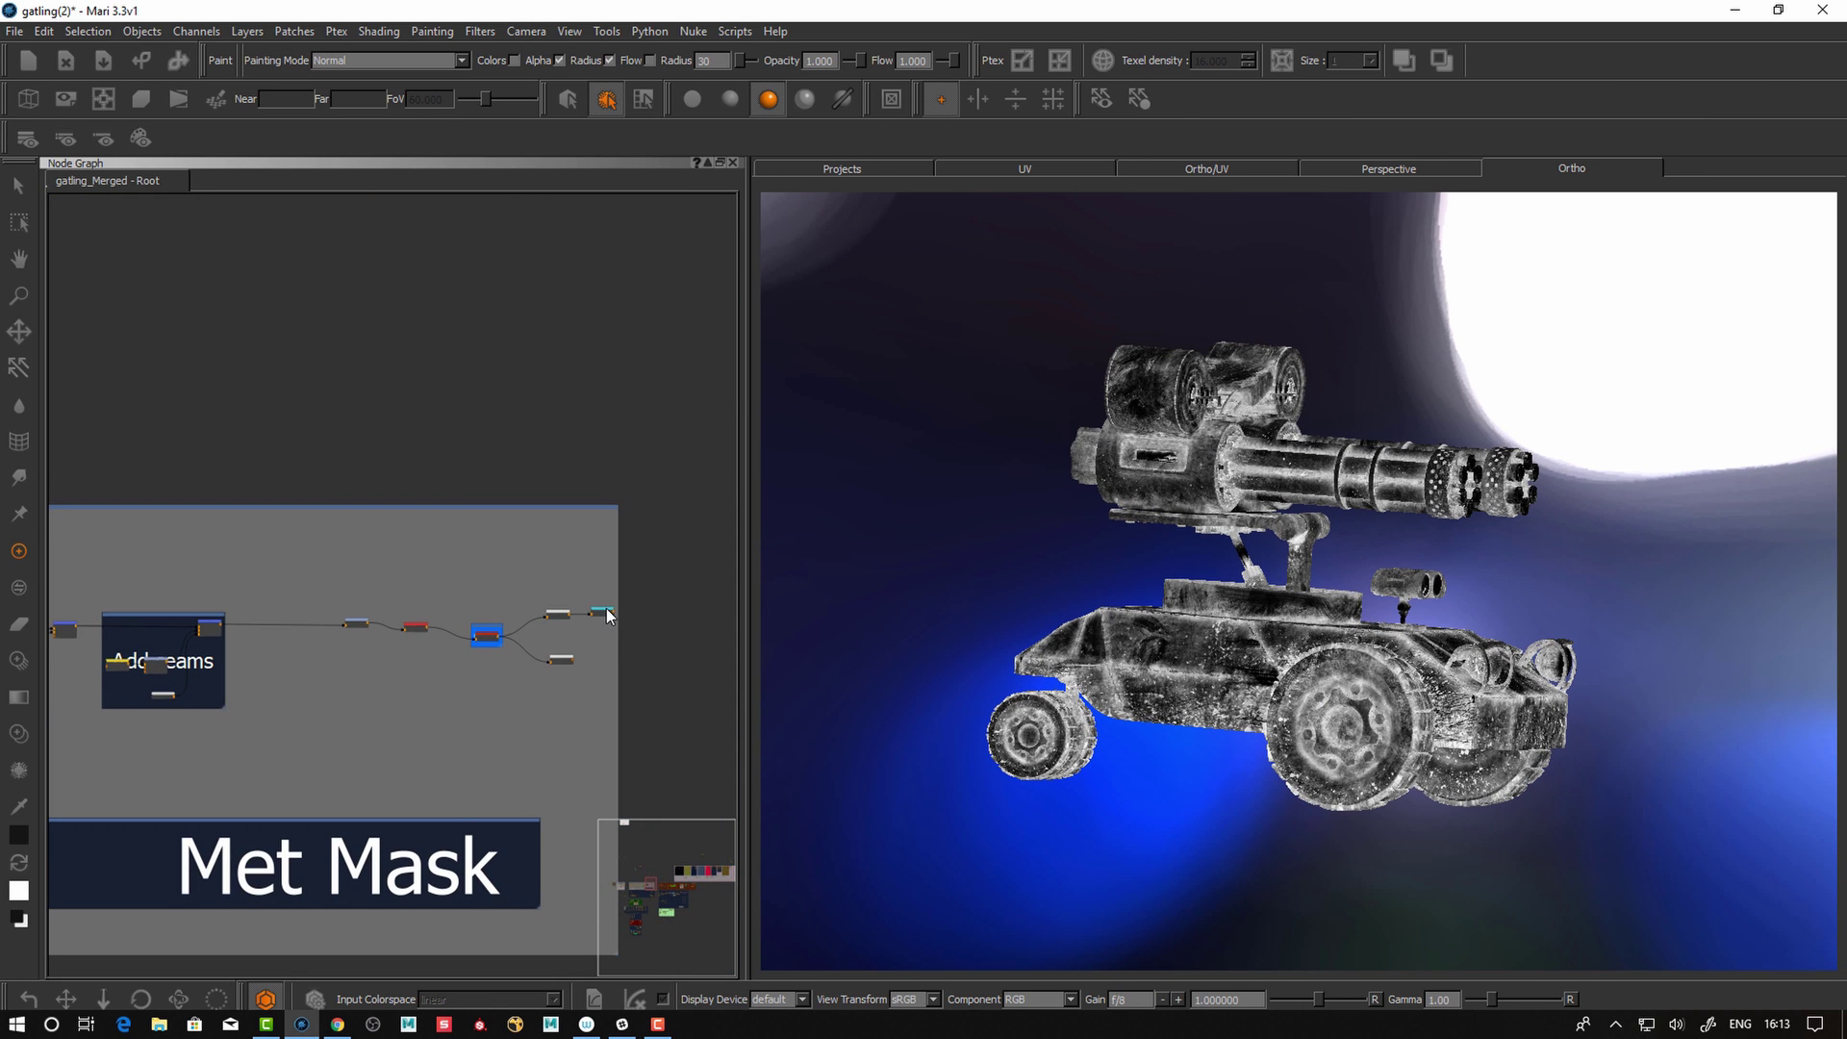
{"action": "left_click_drag", "start_coordinate": [1012, 615], "coordinate": [1068, 631], "text": "alt"}
{"action": "middle_click_drag", "start_coordinate": [1048, 606], "coordinate": [1098, 556], "text": "alt"}
{"action": "right_click_drag", "start_coordinate": [1082, 523], "coordinate": [1050, 518], "text": "alt"}
{"action": "middle_click_drag", "start_coordinate": [1048, 553], "coordinate": [1017, 575]}
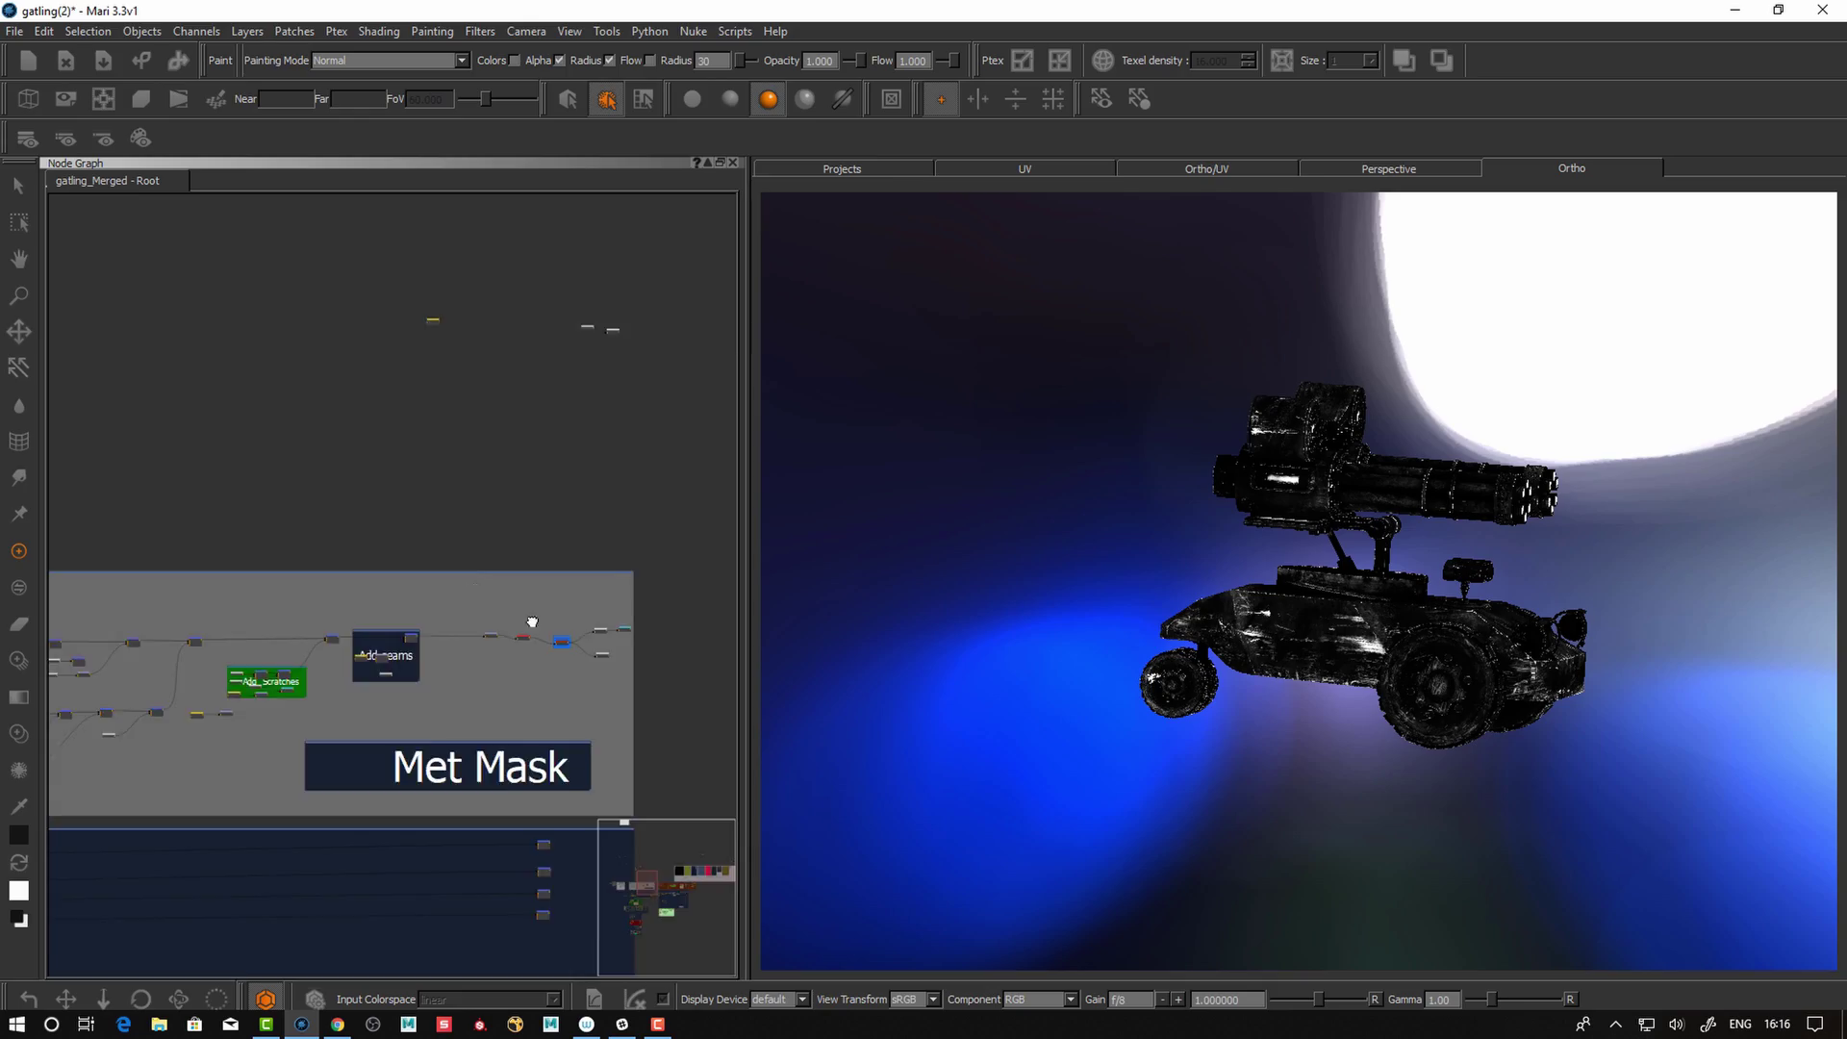
- Preview the isolation masks of the ISO backdrop one after another on the model, ending with ISOpaintedBlack
{"action": "middle_click_drag", "start_coordinate": [528, 626], "coordinate": [300, 602]}
{"action": "middle_click_drag", "start_coordinate": [252, 419], "coordinate": [463, 569]}
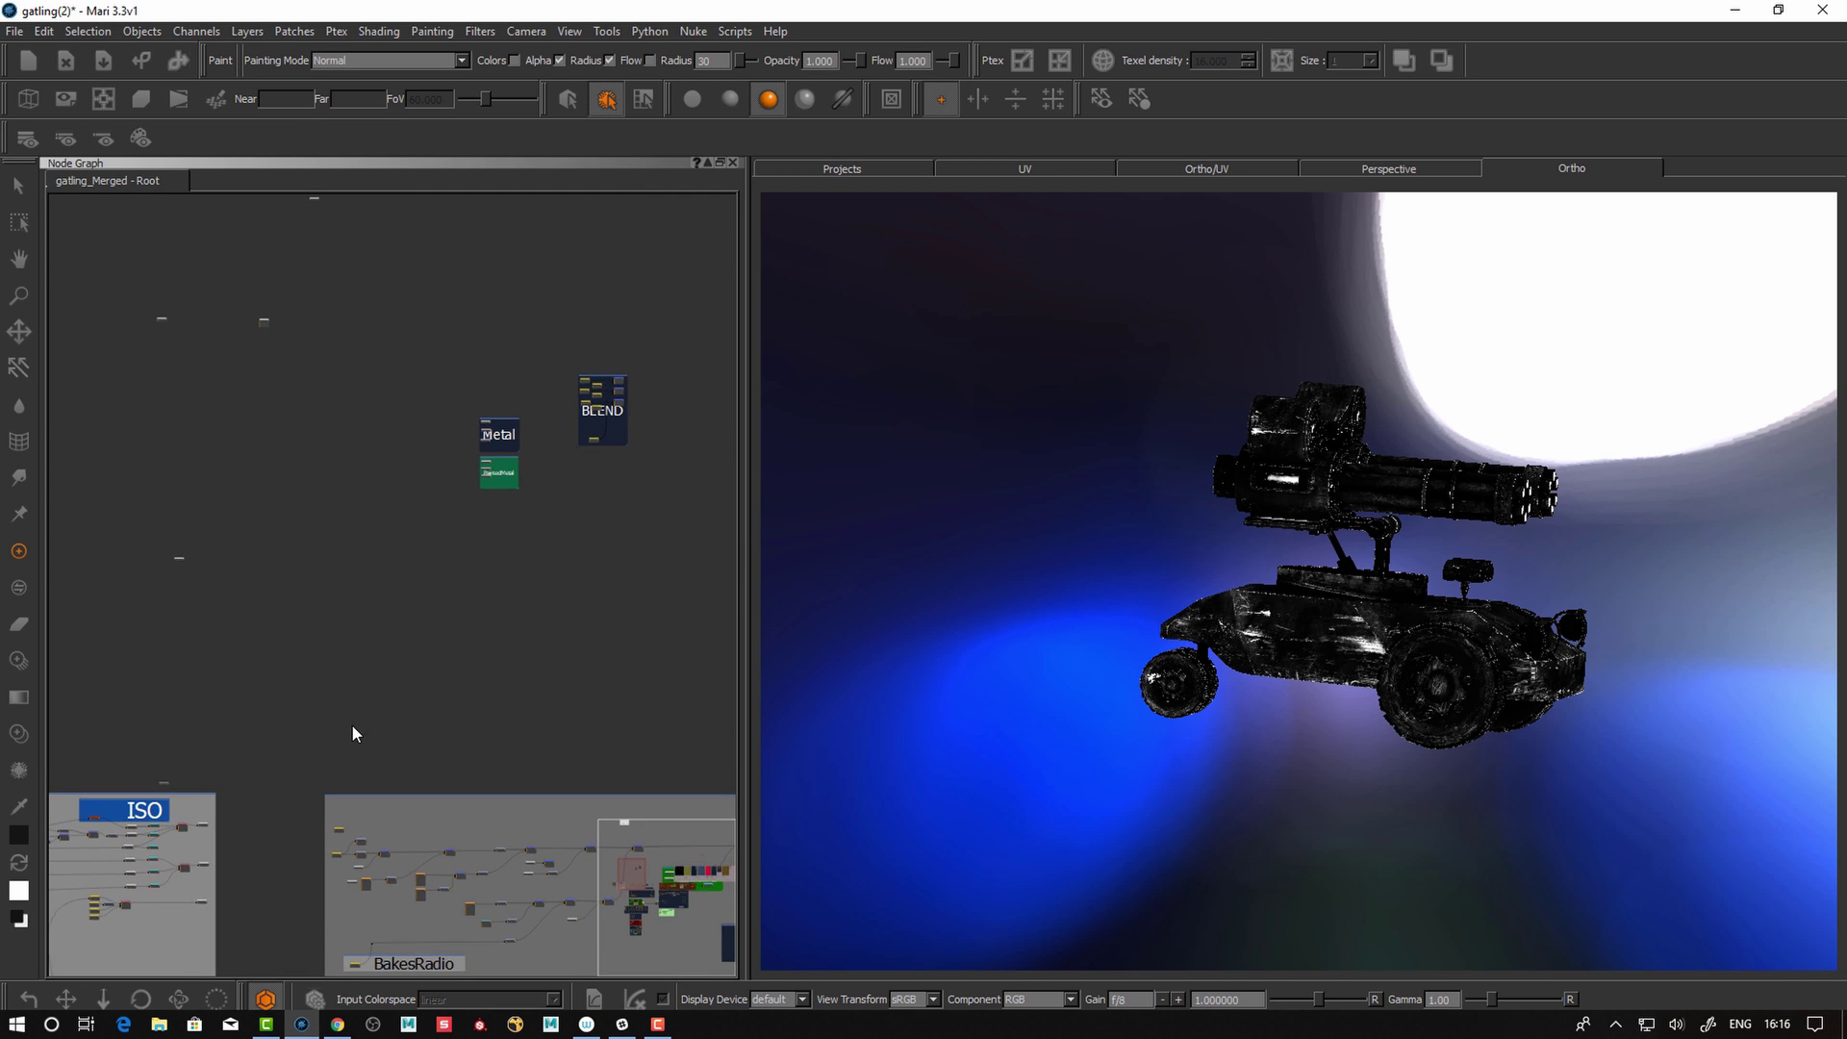
{"action": "middle_click_drag", "start_coordinate": [228, 776], "coordinate": [430, 598]}
{"action": "right_click_drag", "start_coordinate": [429, 598], "coordinate": [814, 407], "text": "alt"}
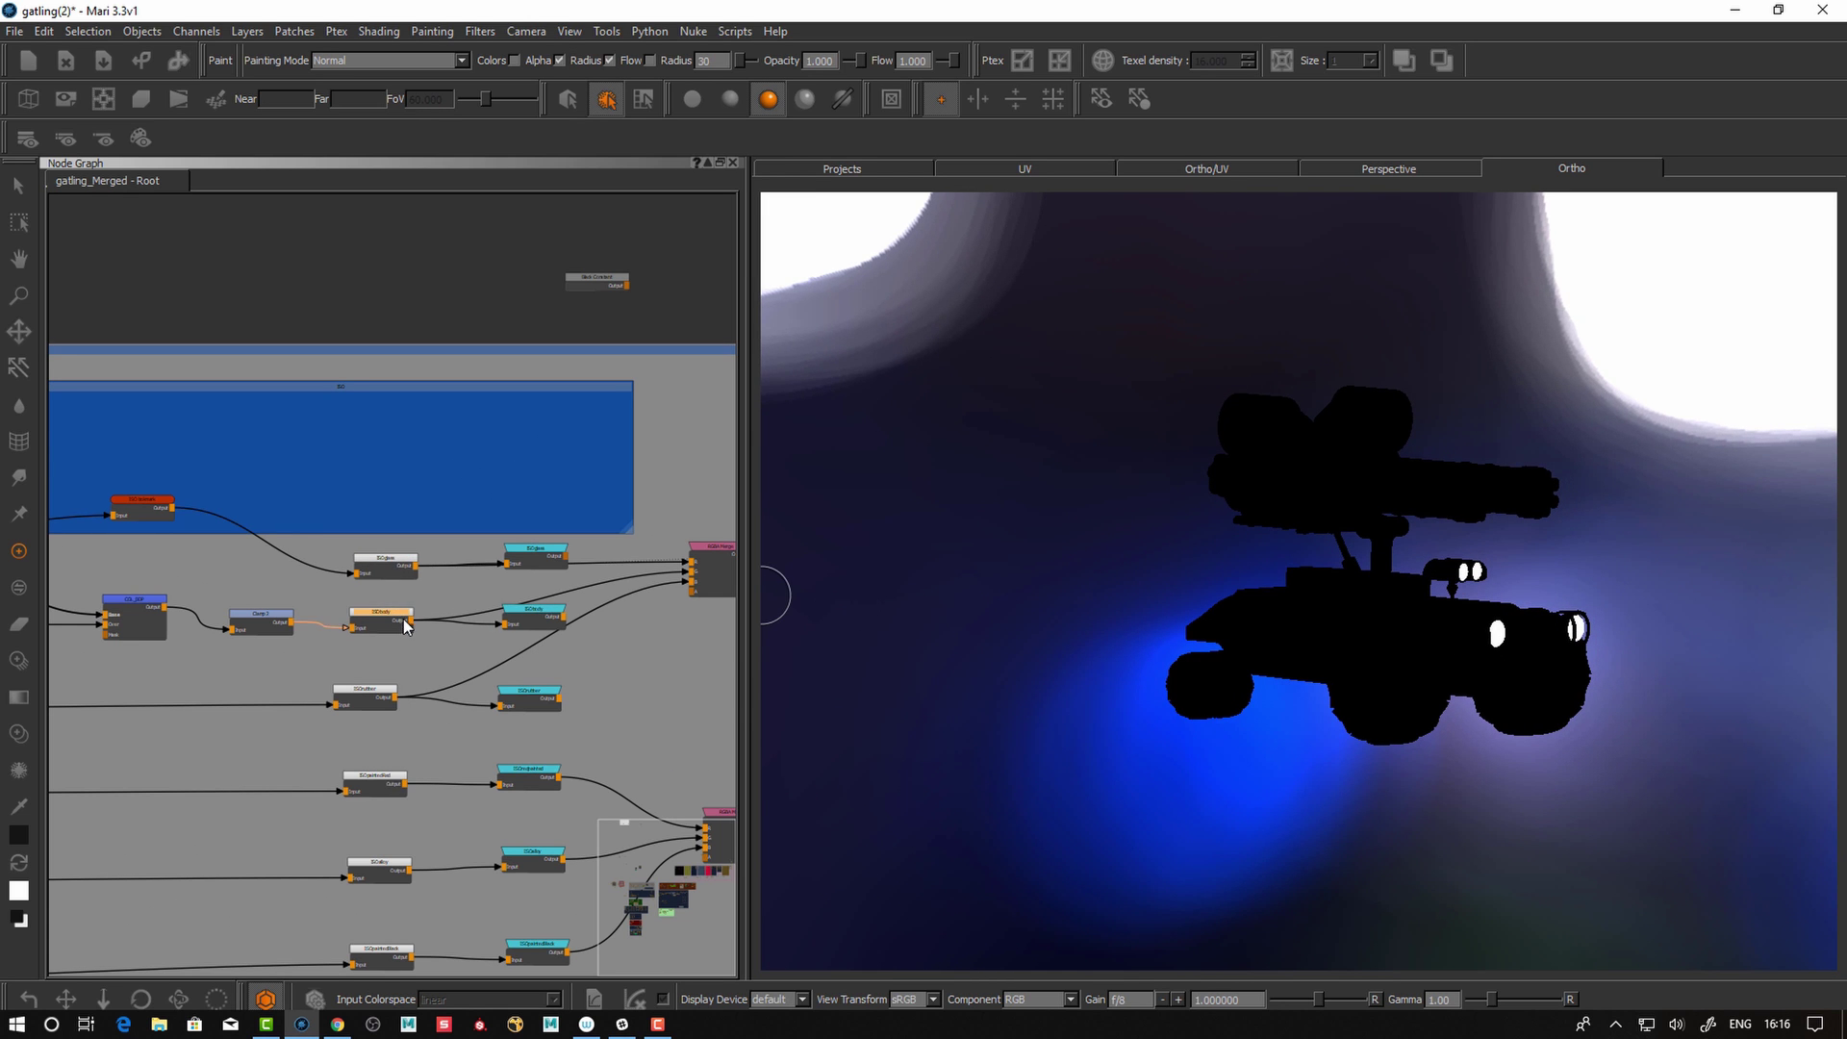
{"action": "left_click_drag", "start_coordinate": [368, 698], "coordinate": [377, 701]}
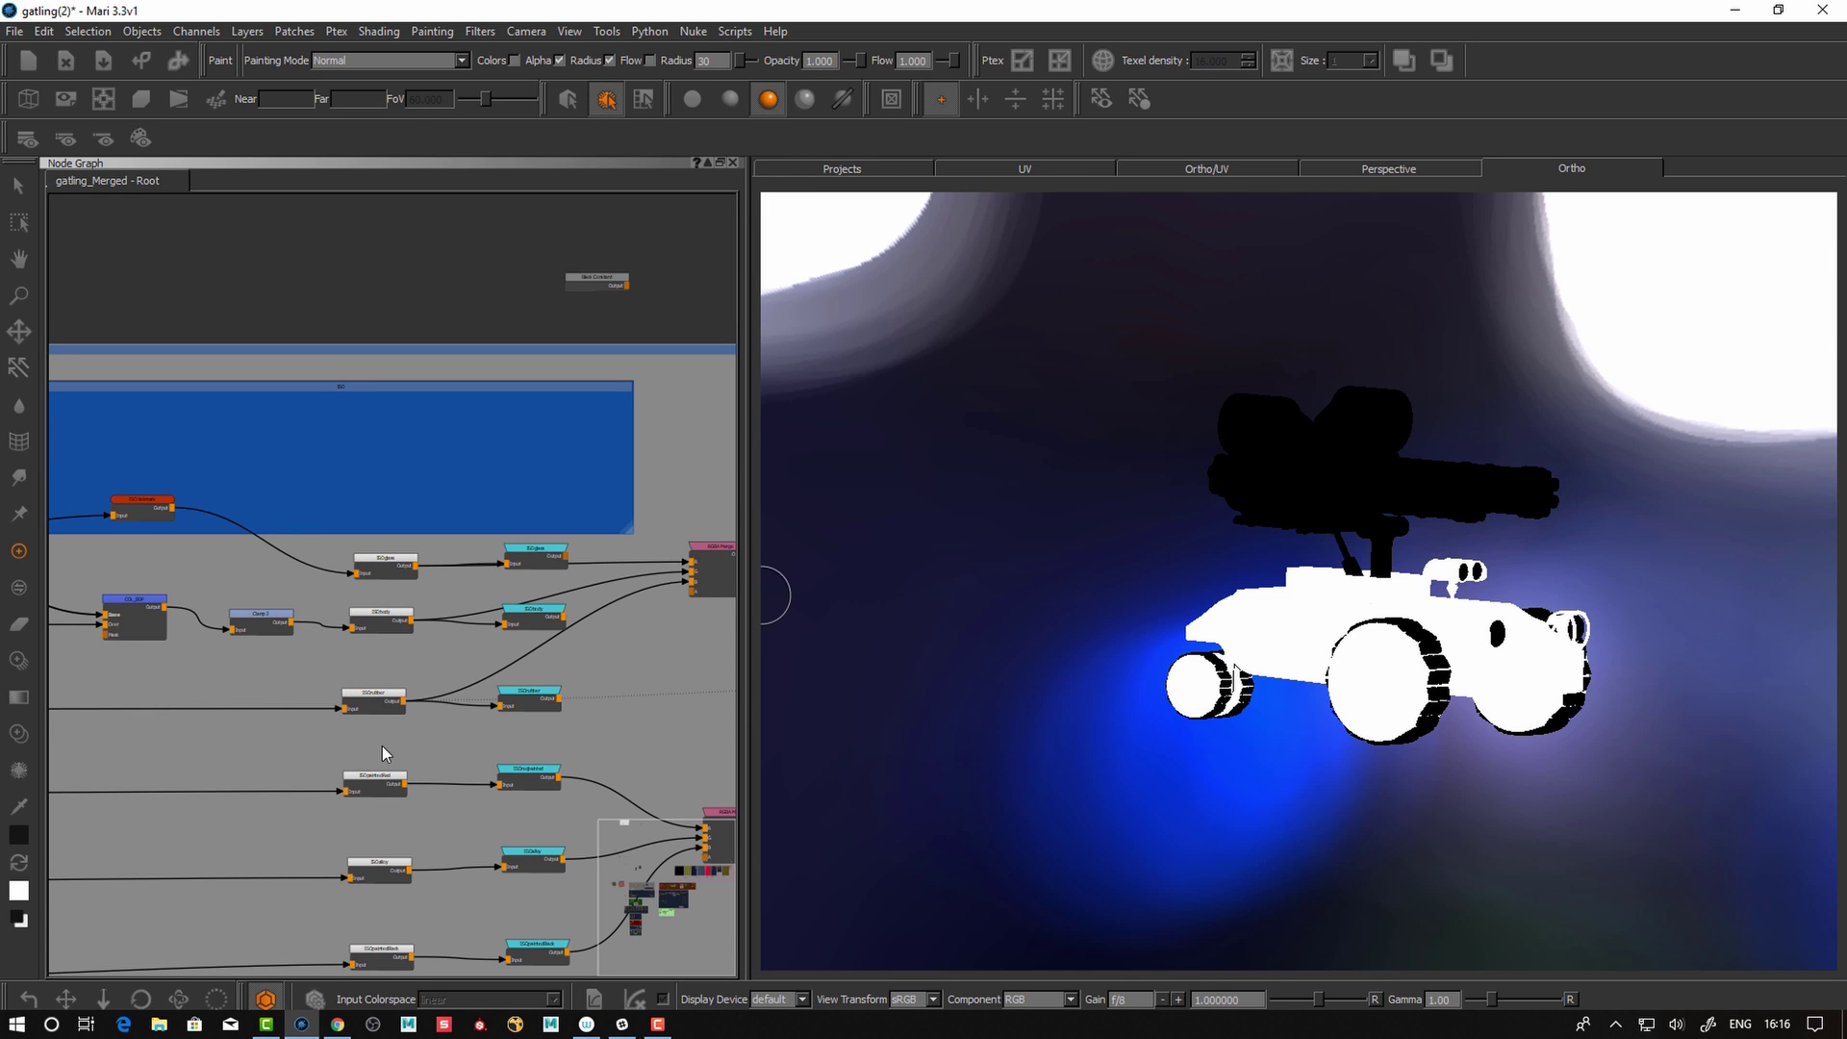
{"action": "left_click_drag", "start_coordinate": [396, 784], "coordinate": [391, 784]}
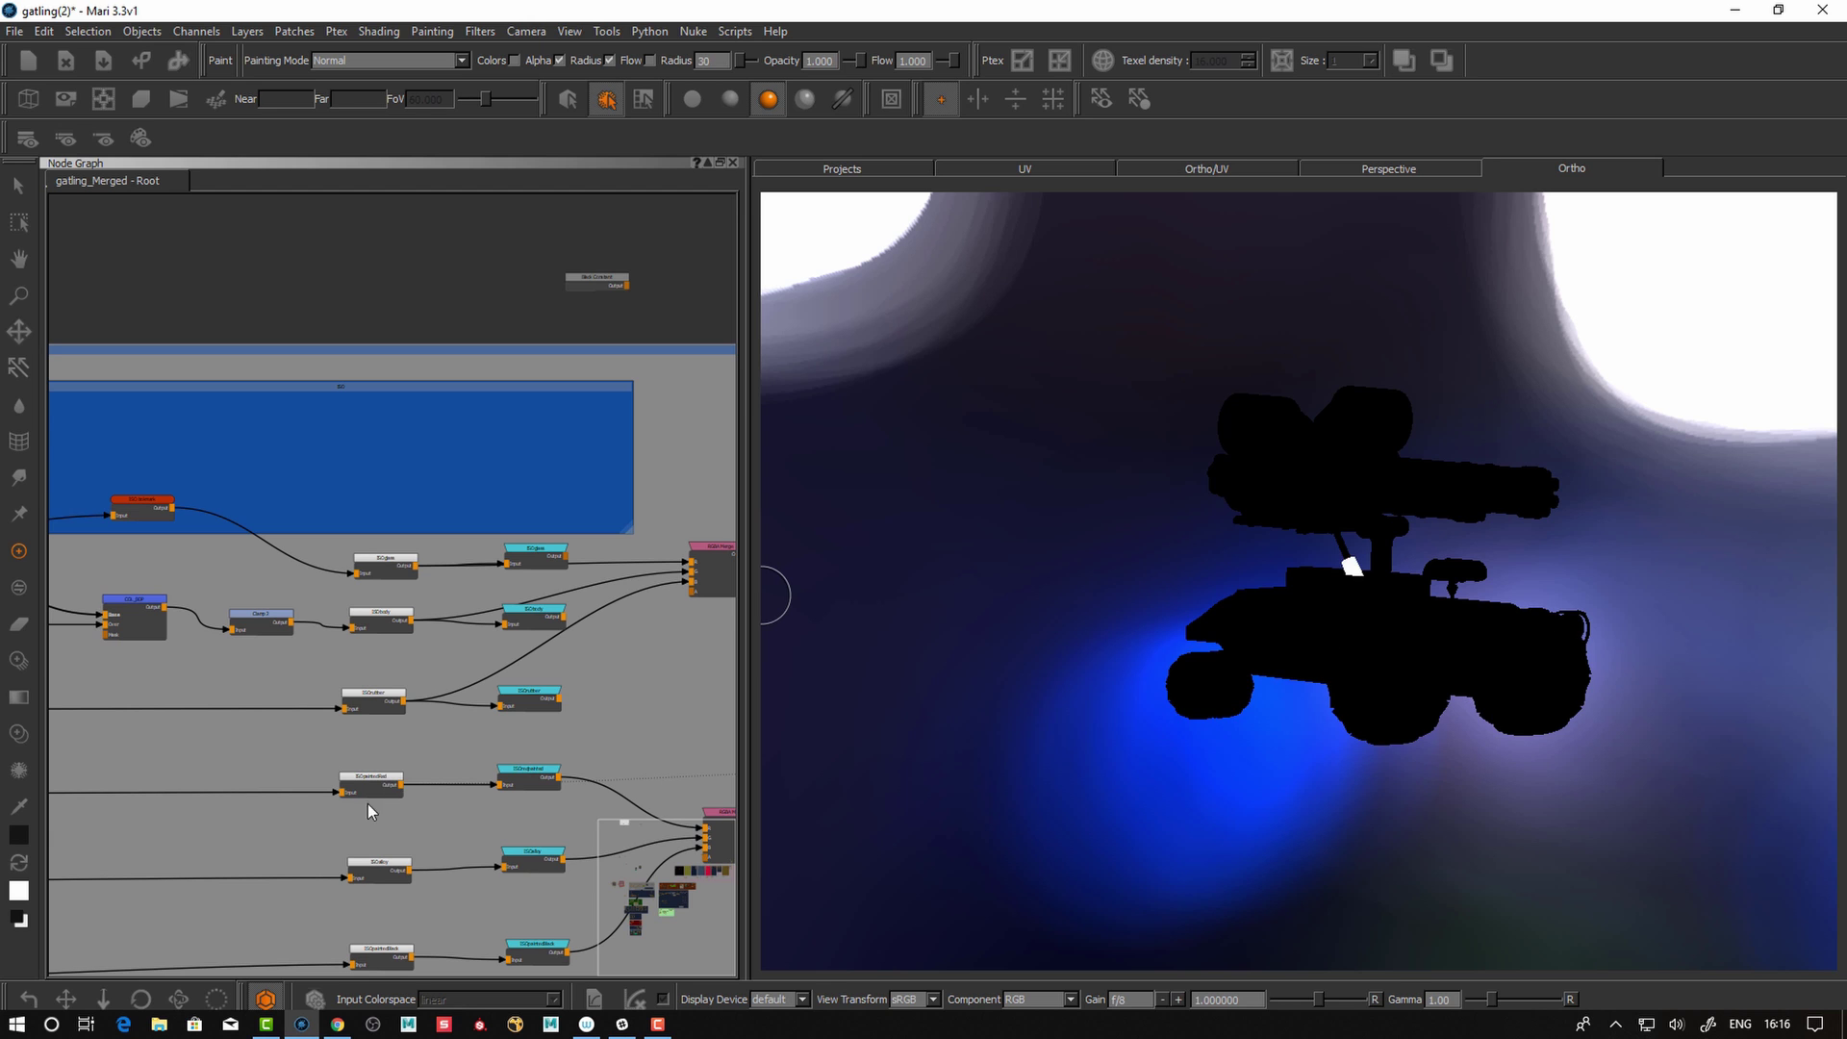
{"action": "left_click_drag", "start_coordinate": [398, 950], "coordinate": [391, 952]}
- Display the RGBA Merge 3 node's packed mask on the model and inspect the radio nodes feeding it
{"action": "scroll", "coordinate": [471, 757], "scroll_direction": "up", "scroll_amount": 1}
{"action": "scroll", "coordinate": [469, 781], "scroll_direction": "down", "scroll_amount": 1}
{"action": "middle_click_drag", "start_coordinate": [475, 821], "coordinate": [479, 707]}
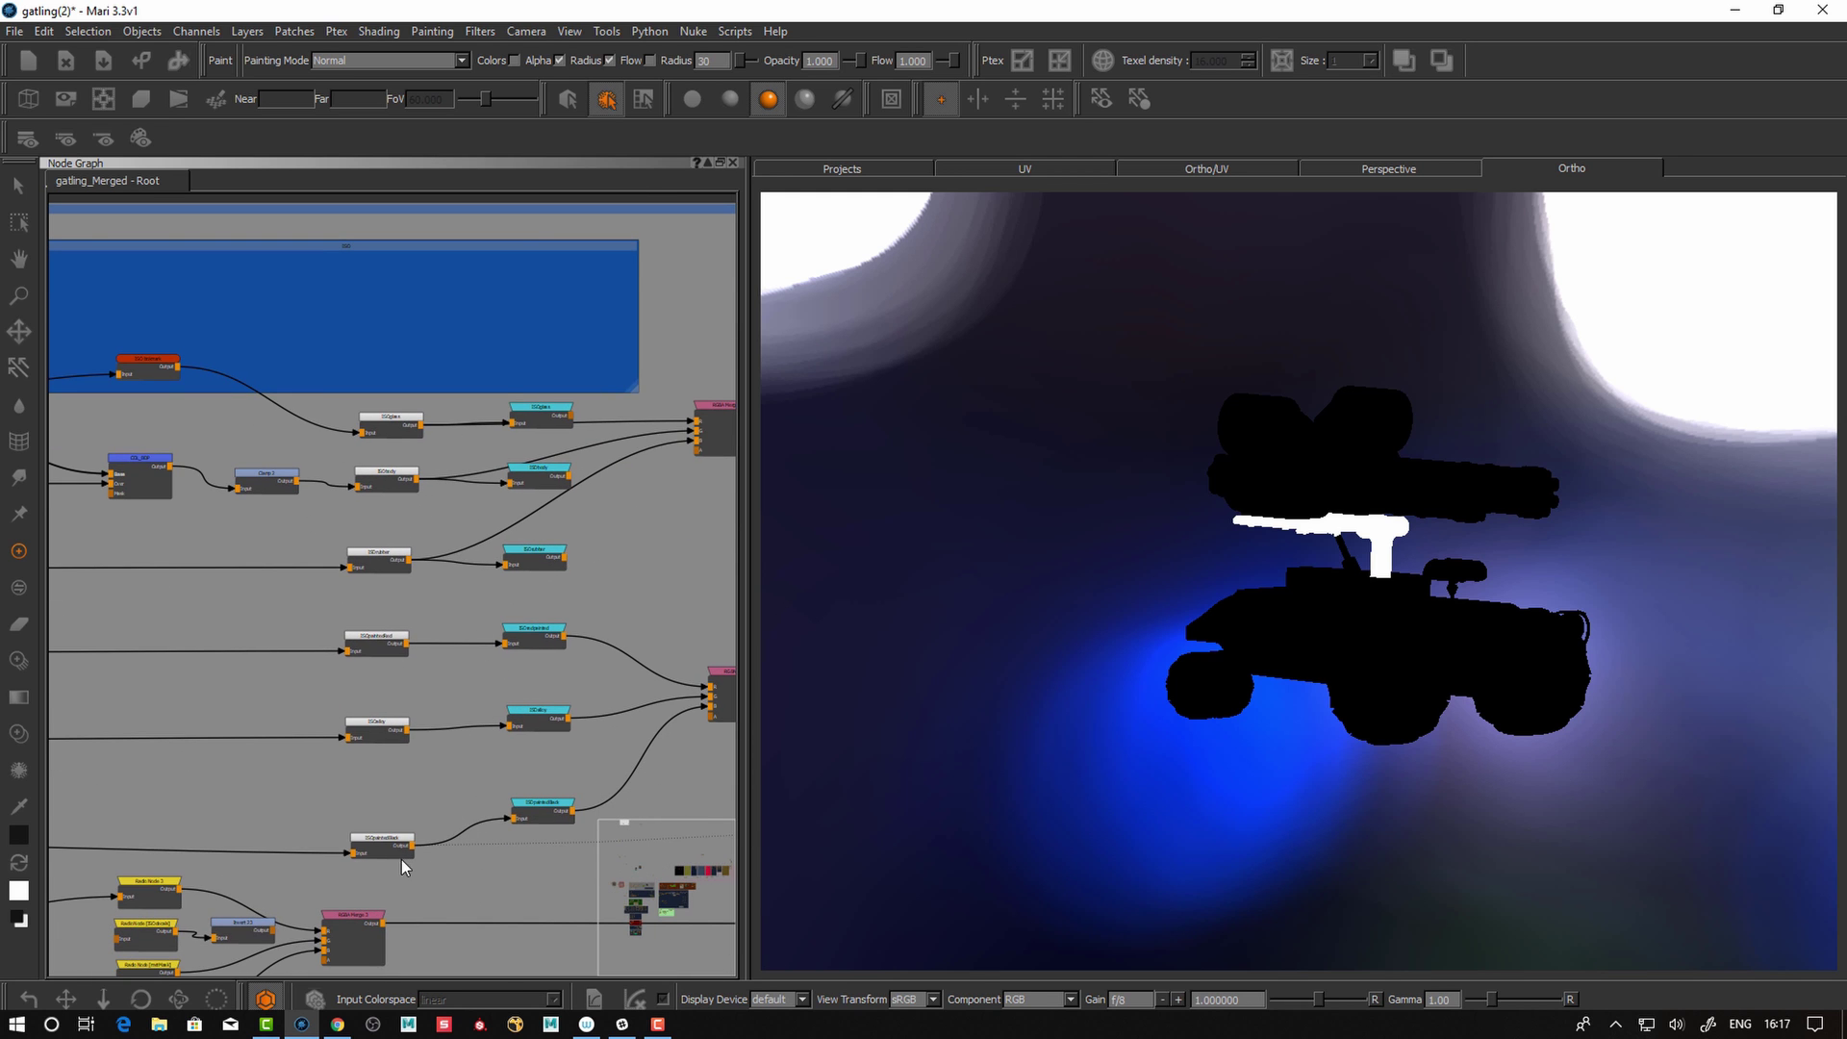
{"action": "scroll", "coordinate": [417, 688], "scroll_direction": "up", "scroll_amount": 3}
{"action": "left_click_drag", "start_coordinate": [383, 694], "coordinate": [376, 689]}
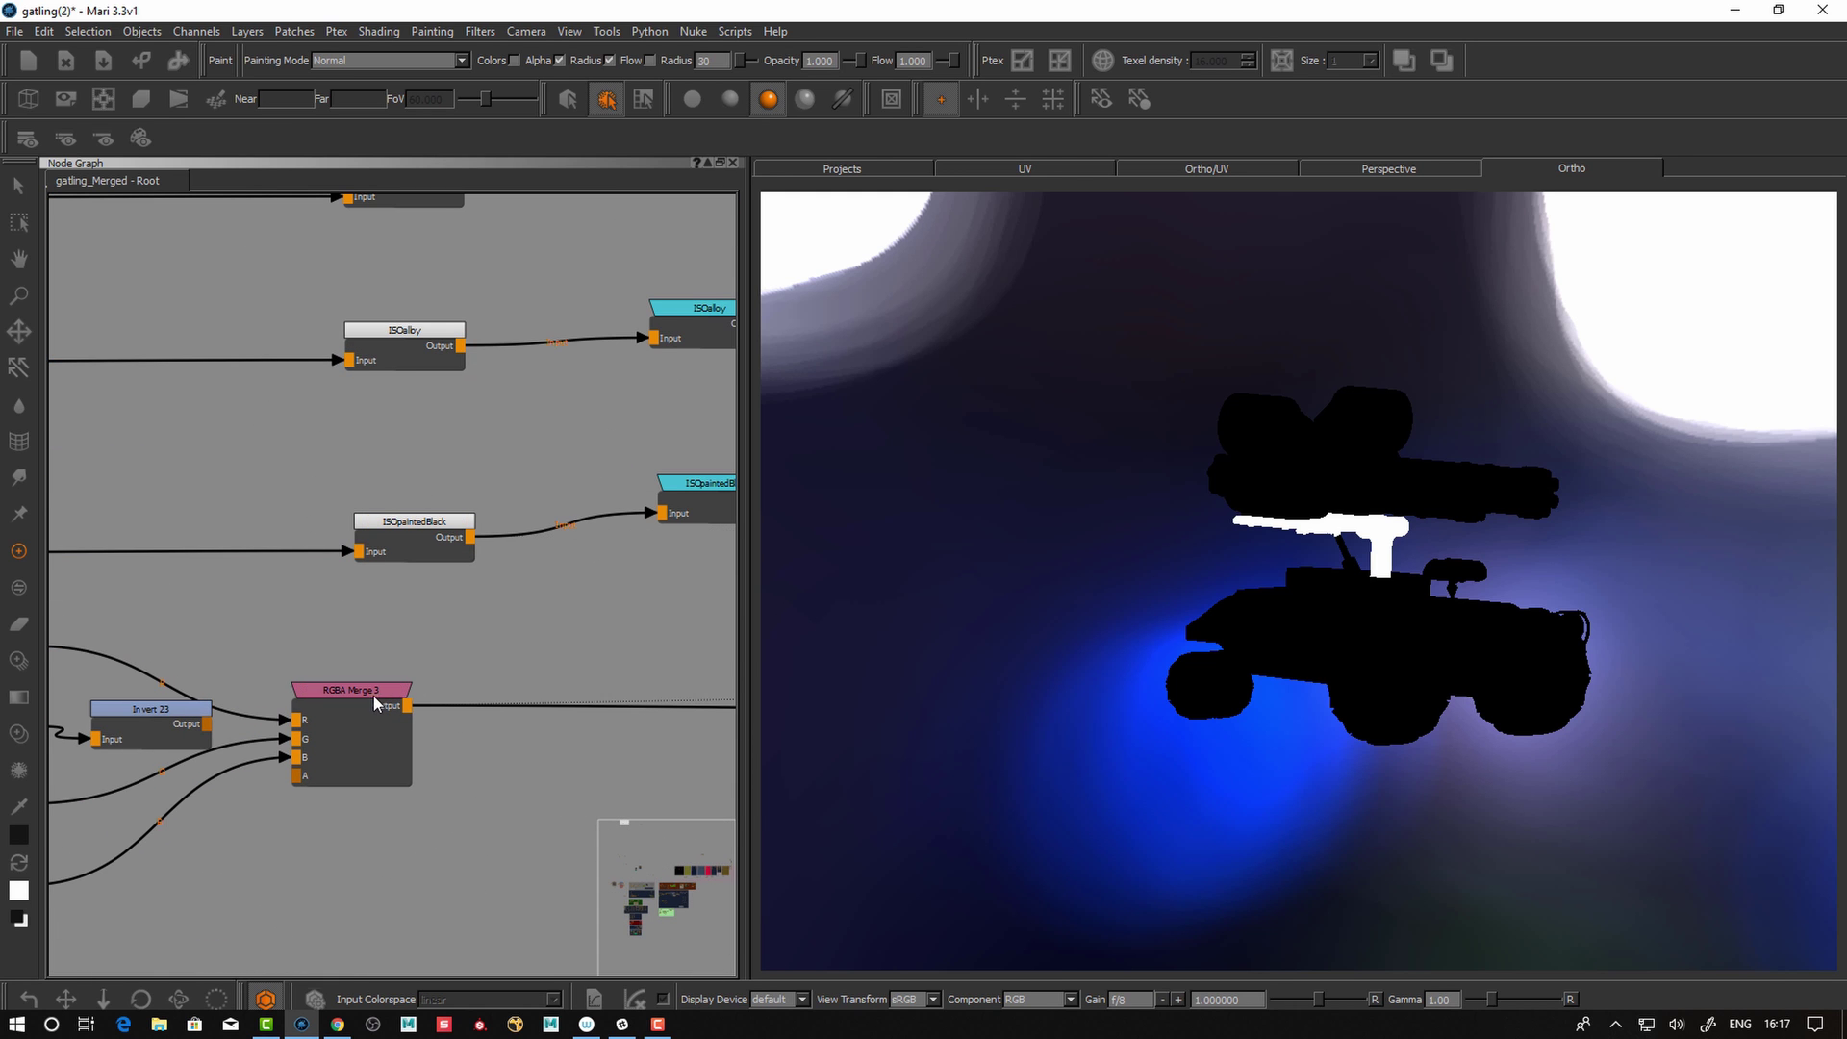
{"action": "left_click_drag", "start_coordinate": [992, 719], "coordinate": [841, 705], "text": "alt"}
{"action": "middle_click_drag", "start_coordinate": [127, 665], "coordinate": [354, 588]}
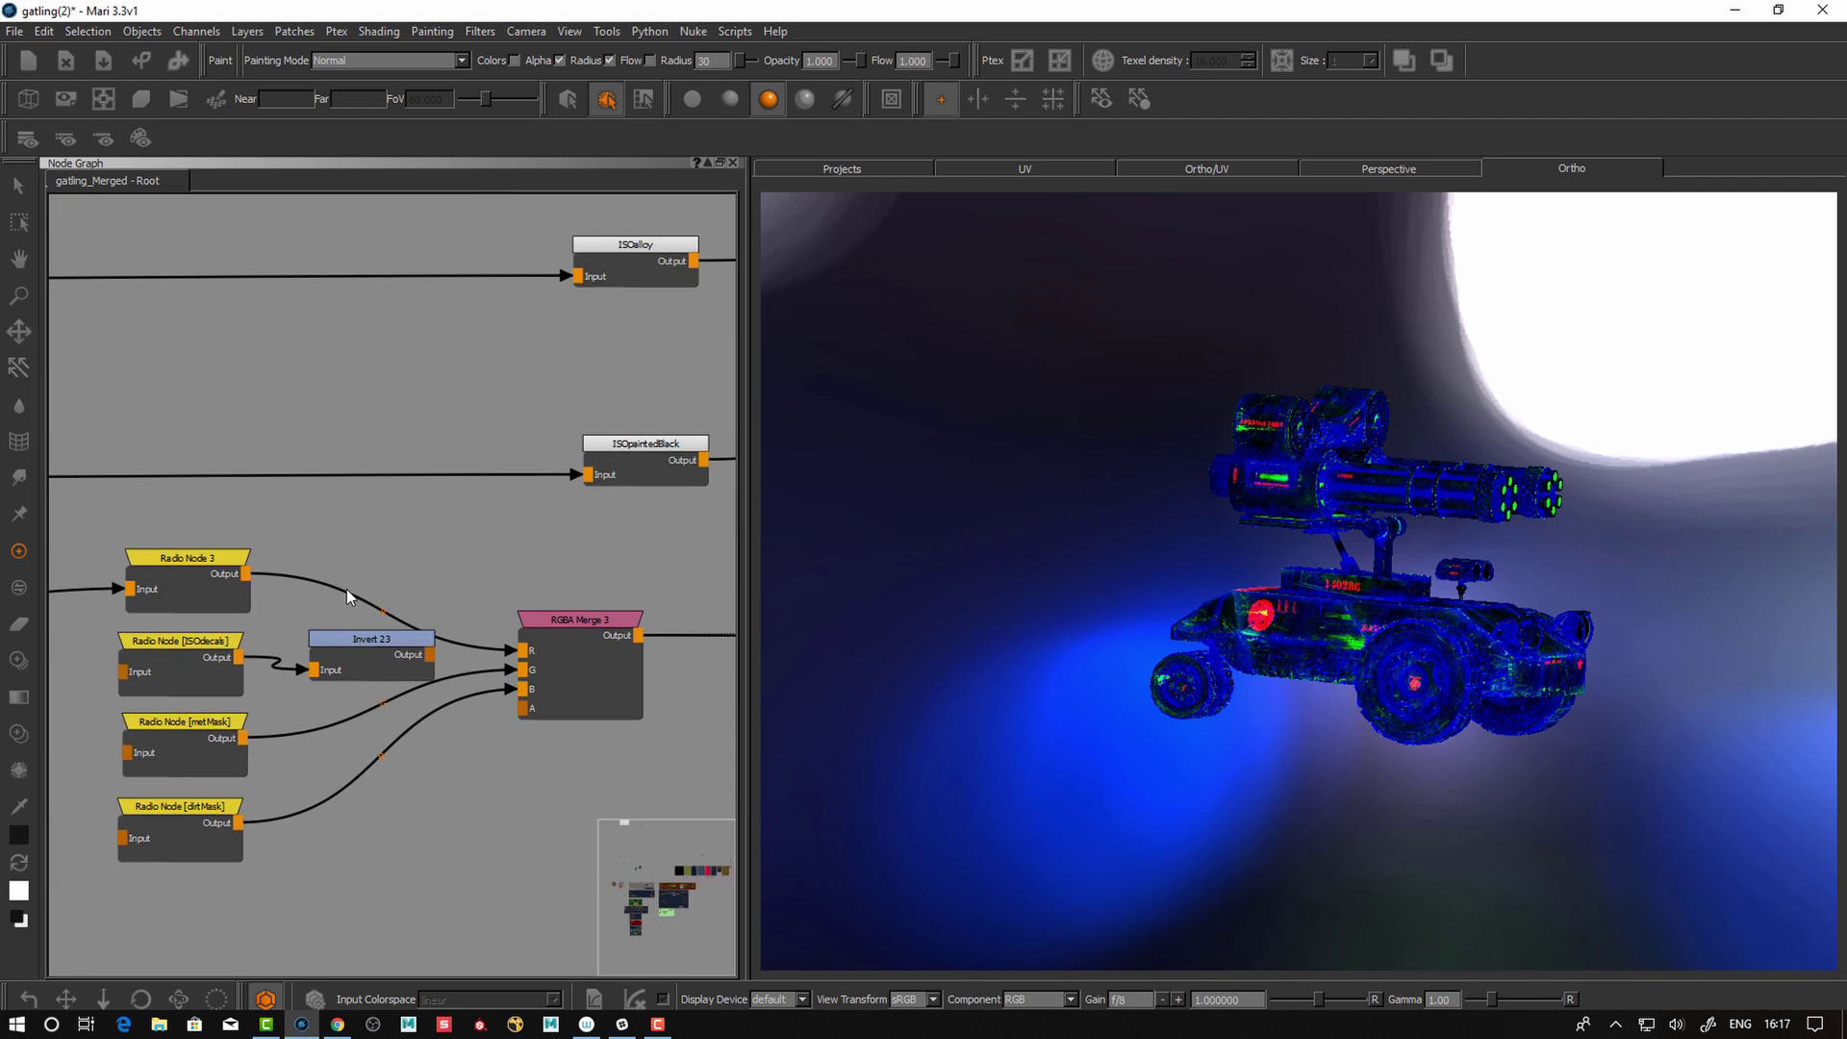
- Shift the RGBA Merge 3 node slightly upward and examine the packed red, green and blue masks closely across the vehicle
{"action": "scroll", "coordinate": [354, 591], "scroll_direction": "down", "scroll_amount": 1}
{"action": "middle_click_drag", "start_coordinate": [1170, 658], "coordinate": [1151, 569]}
{"action": "right_click_drag", "start_coordinate": [1151, 568], "coordinate": [1203, 550], "text": "alt"}
{"action": "left_click_drag", "start_coordinate": [1202, 550], "coordinate": [1127, 582], "text": "alt"}
{"action": "left_click_drag", "start_coordinate": [560, 624], "coordinate": [575, 600]}
{"action": "middle_click_drag", "start_coordinate": [1058, 678], "coordinate": [1038, 911]}
{"action": "middle_click_drag", "start_coordinate": [858, 737], "coordinate": [1058, 612]}
{"action": "middle_click_drag", "start_coordinate": [1084, 743], "coordinate": [1029, 708]}
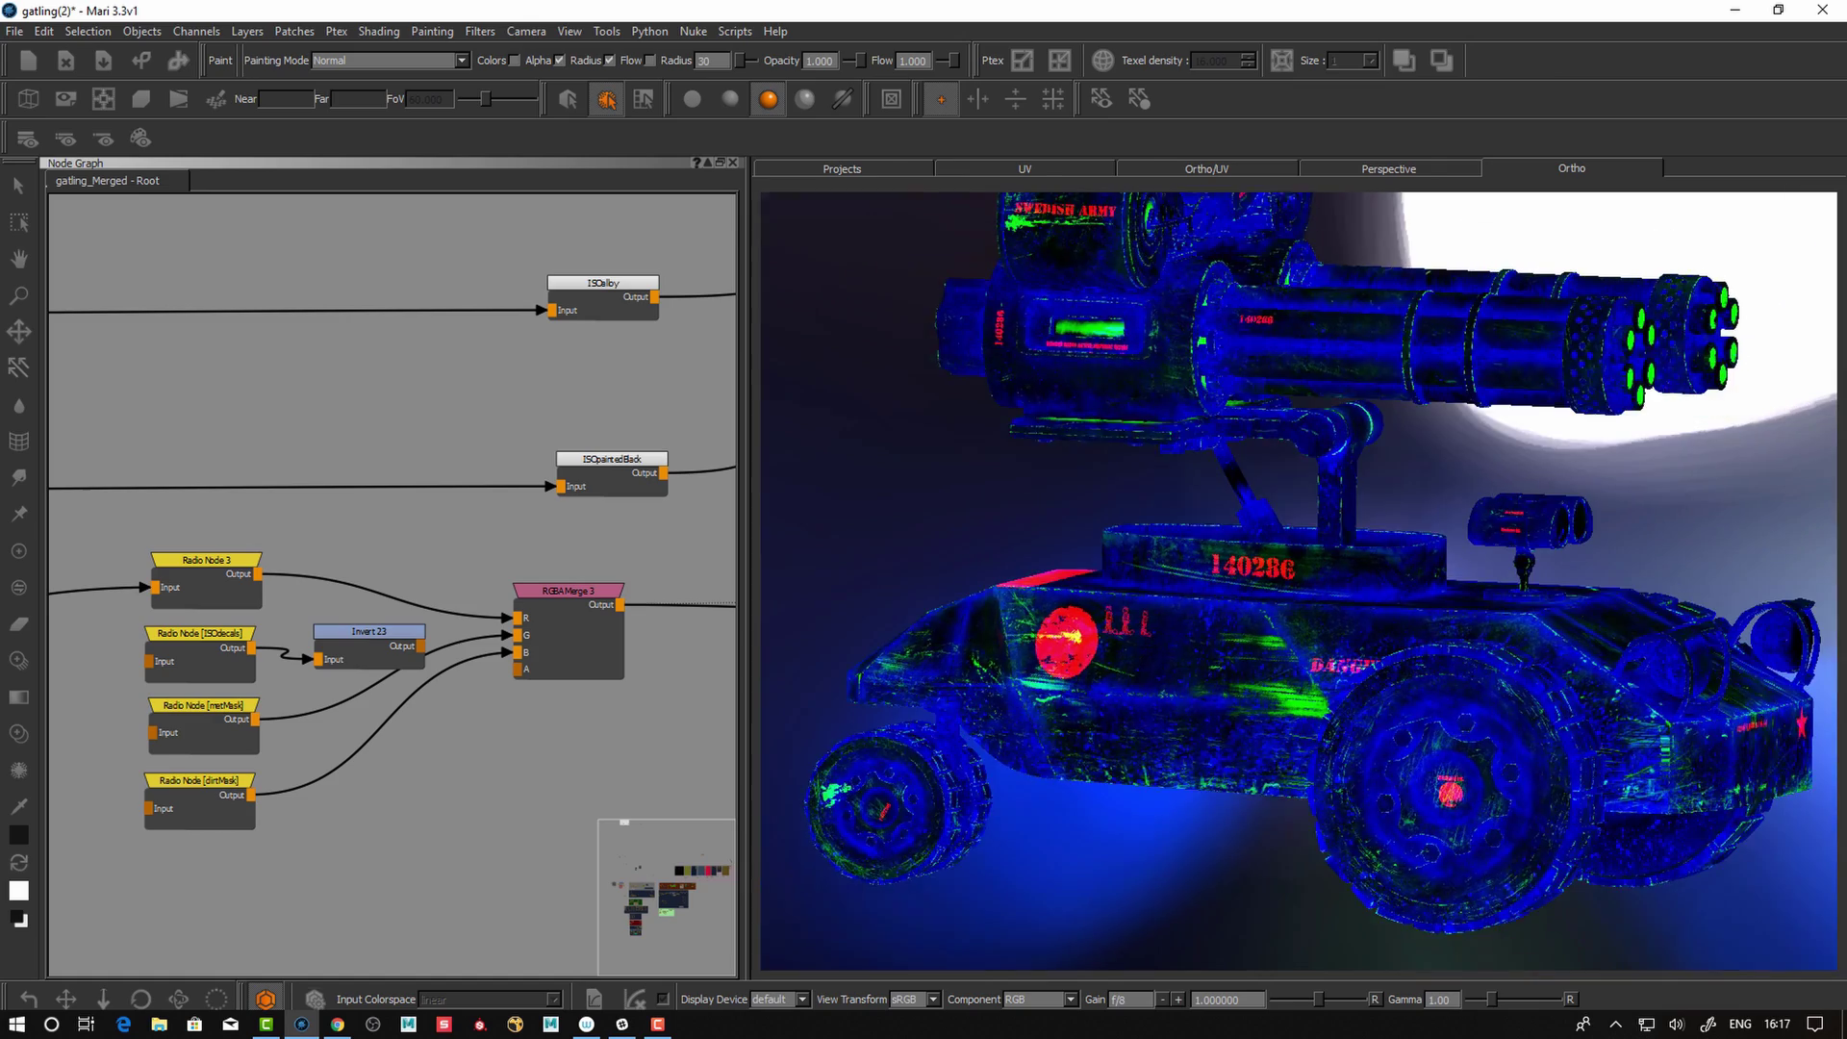
{"action": "mouse_move", "coordinate": [1012, 654]}
{"action": "left_mouse_down", "text": "alt"}
{"action": "mouse_move", "coordinate": [1043, 700]}
{"action": "mouse_move", "coordinate": [1069, 642]}
{"action": "left_mouse_up", "text": "alt"}
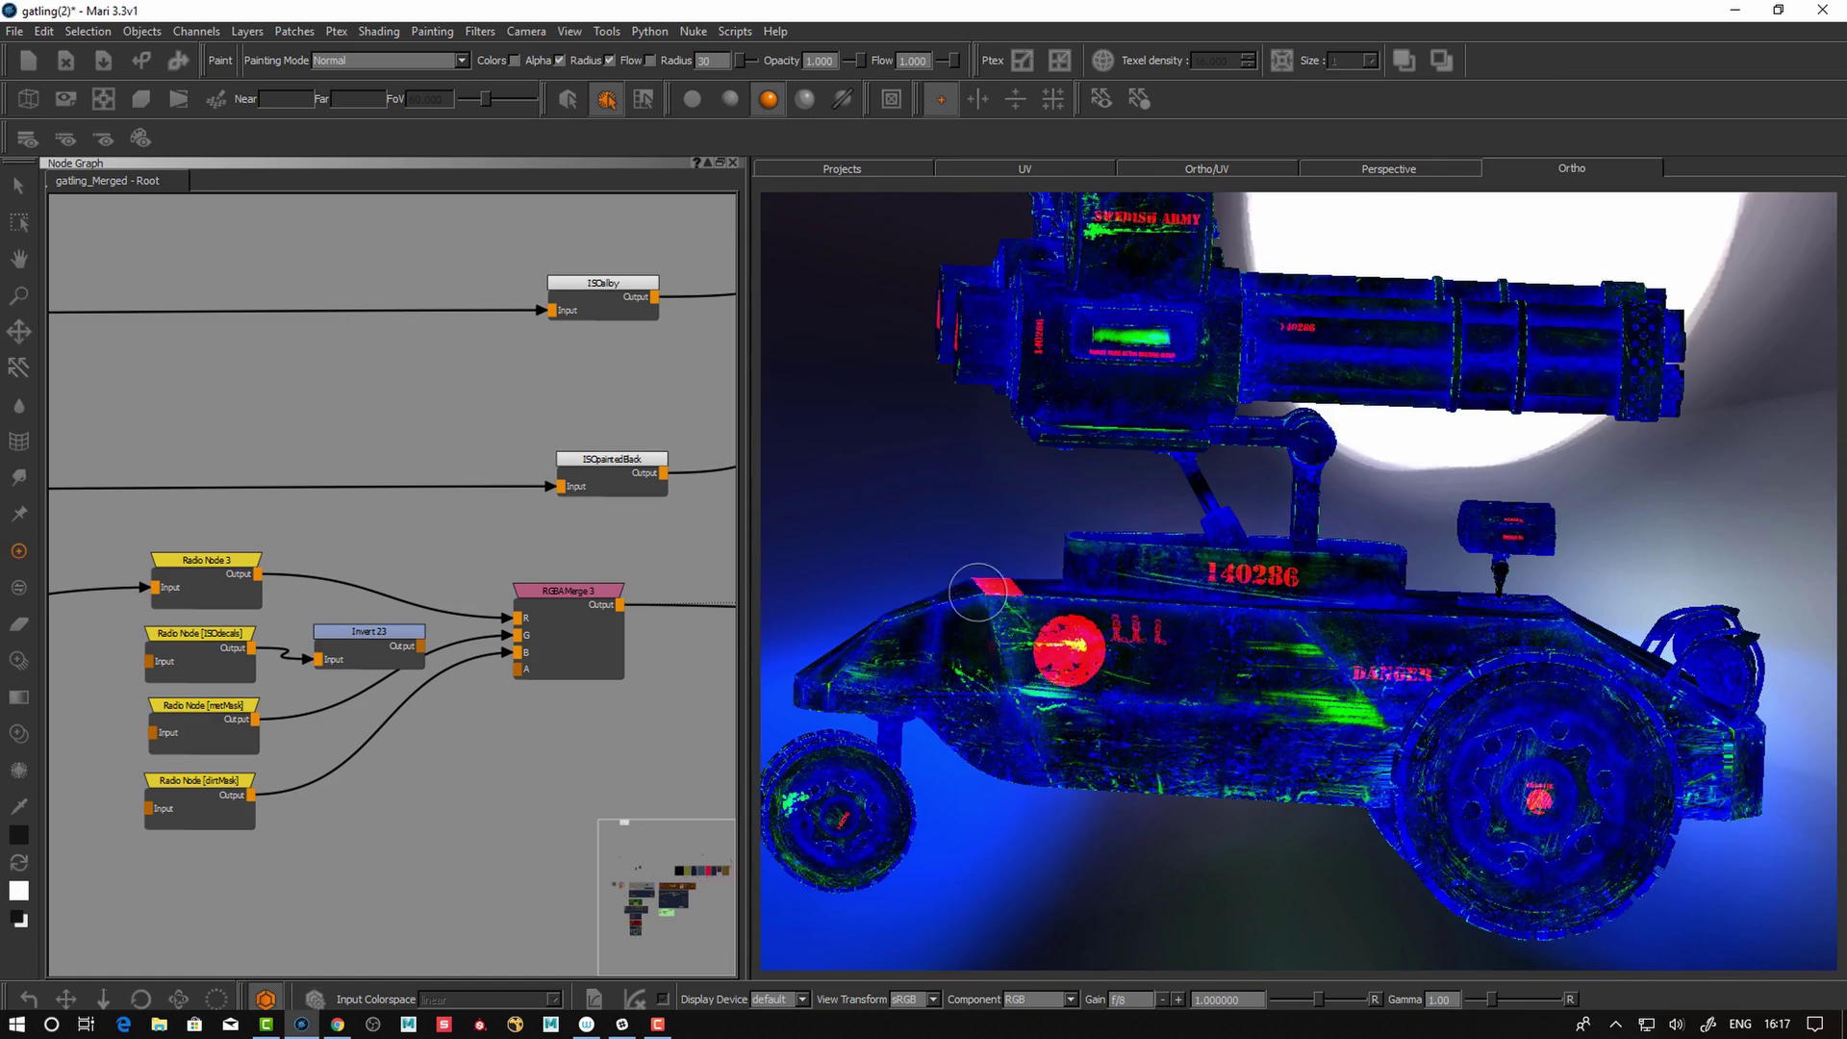
{"action": "mouse_move", "coordinate": [1034, 575]}
{"action": "middle_mouse_down"}
{"action": "mouse_move", "coordinate": [1002, 609]}
{"action": "mouse_move", "coordinate": [1074, 627]}
{"action": "mouse_move", "coordinate": [1048, 671]}
{"action": "mouse_move", "coordinate": [1067, 641]}
{"action": "middle_mouse_up"}
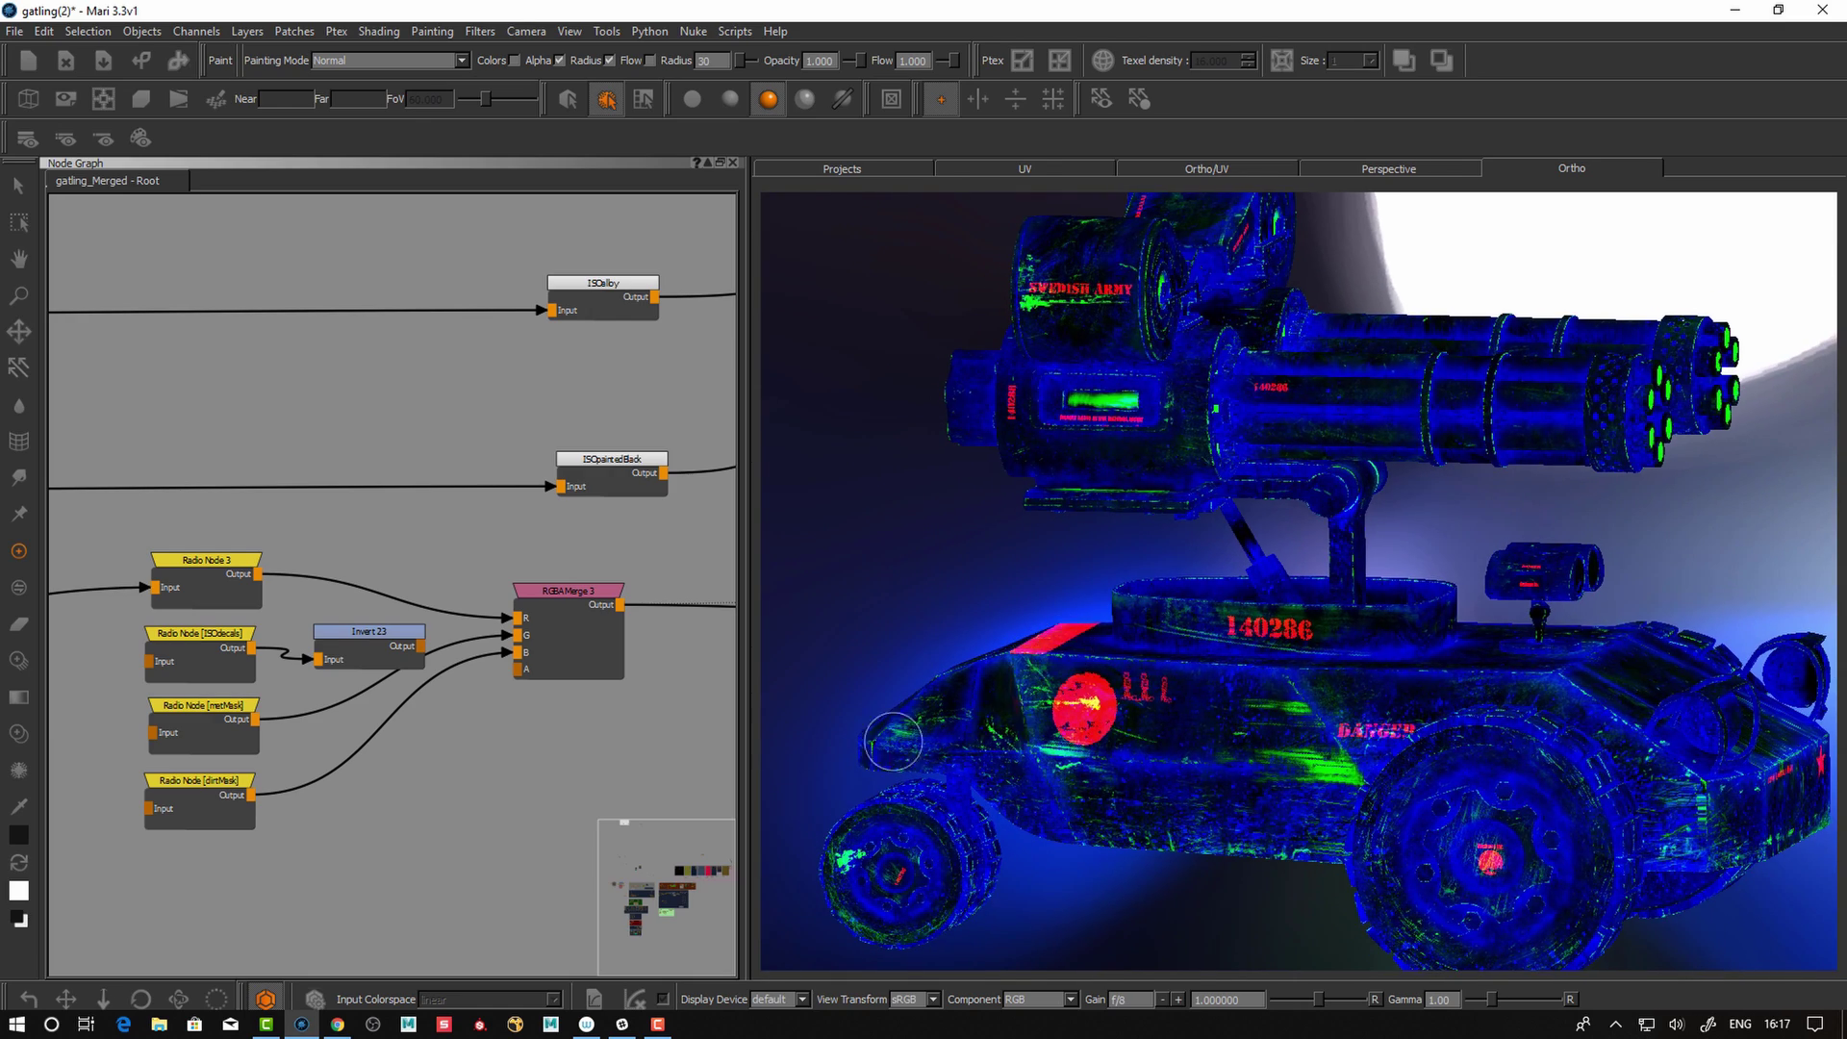
{"action": "left_click_drag", "start_coordinate": [571, 608], "coordinate": [566, 593]}
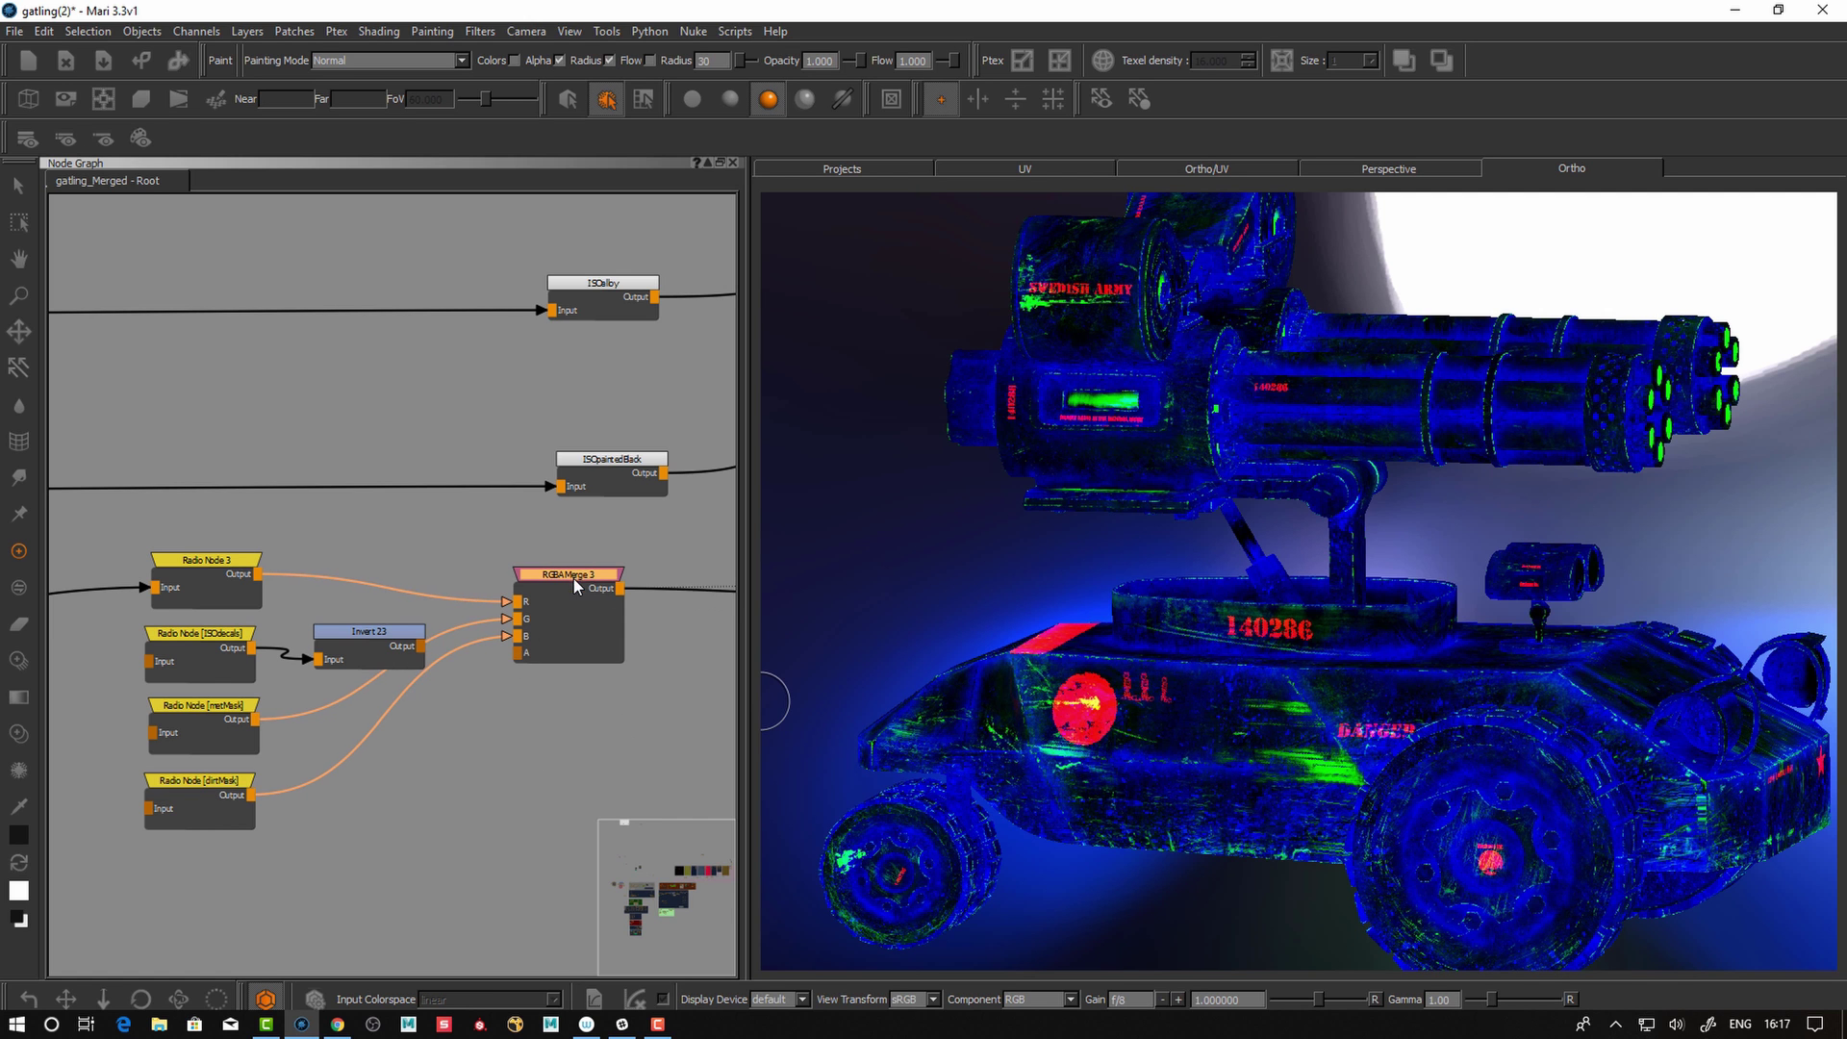
{"action": "mouse_move", "coordinate": [1044, 664]}
{"action": "middle_mouse_down"}
{"action": "mouse_move", "coordinate": [997, 690]}
{"action": "mouse_move", "coordinate": [946, 845]}
{"action": "middle_mouse_up"}
{"action": "mouse_move", "coordinate": [1073, 592]}
{"action": "left_mouse_down", "text": "alt"}
{"action": "mouse_move", "coordinate": [1044, 645]}
{"action": "mouse_move", "coordinate": [1066, 685]}
{"action": "mouse_move", "coordinate": [1051, 655]}
{"action": "mouse_move", "coordinate": [1037, 664]}
{"action": "left_mouse_up", "text": "alt"}
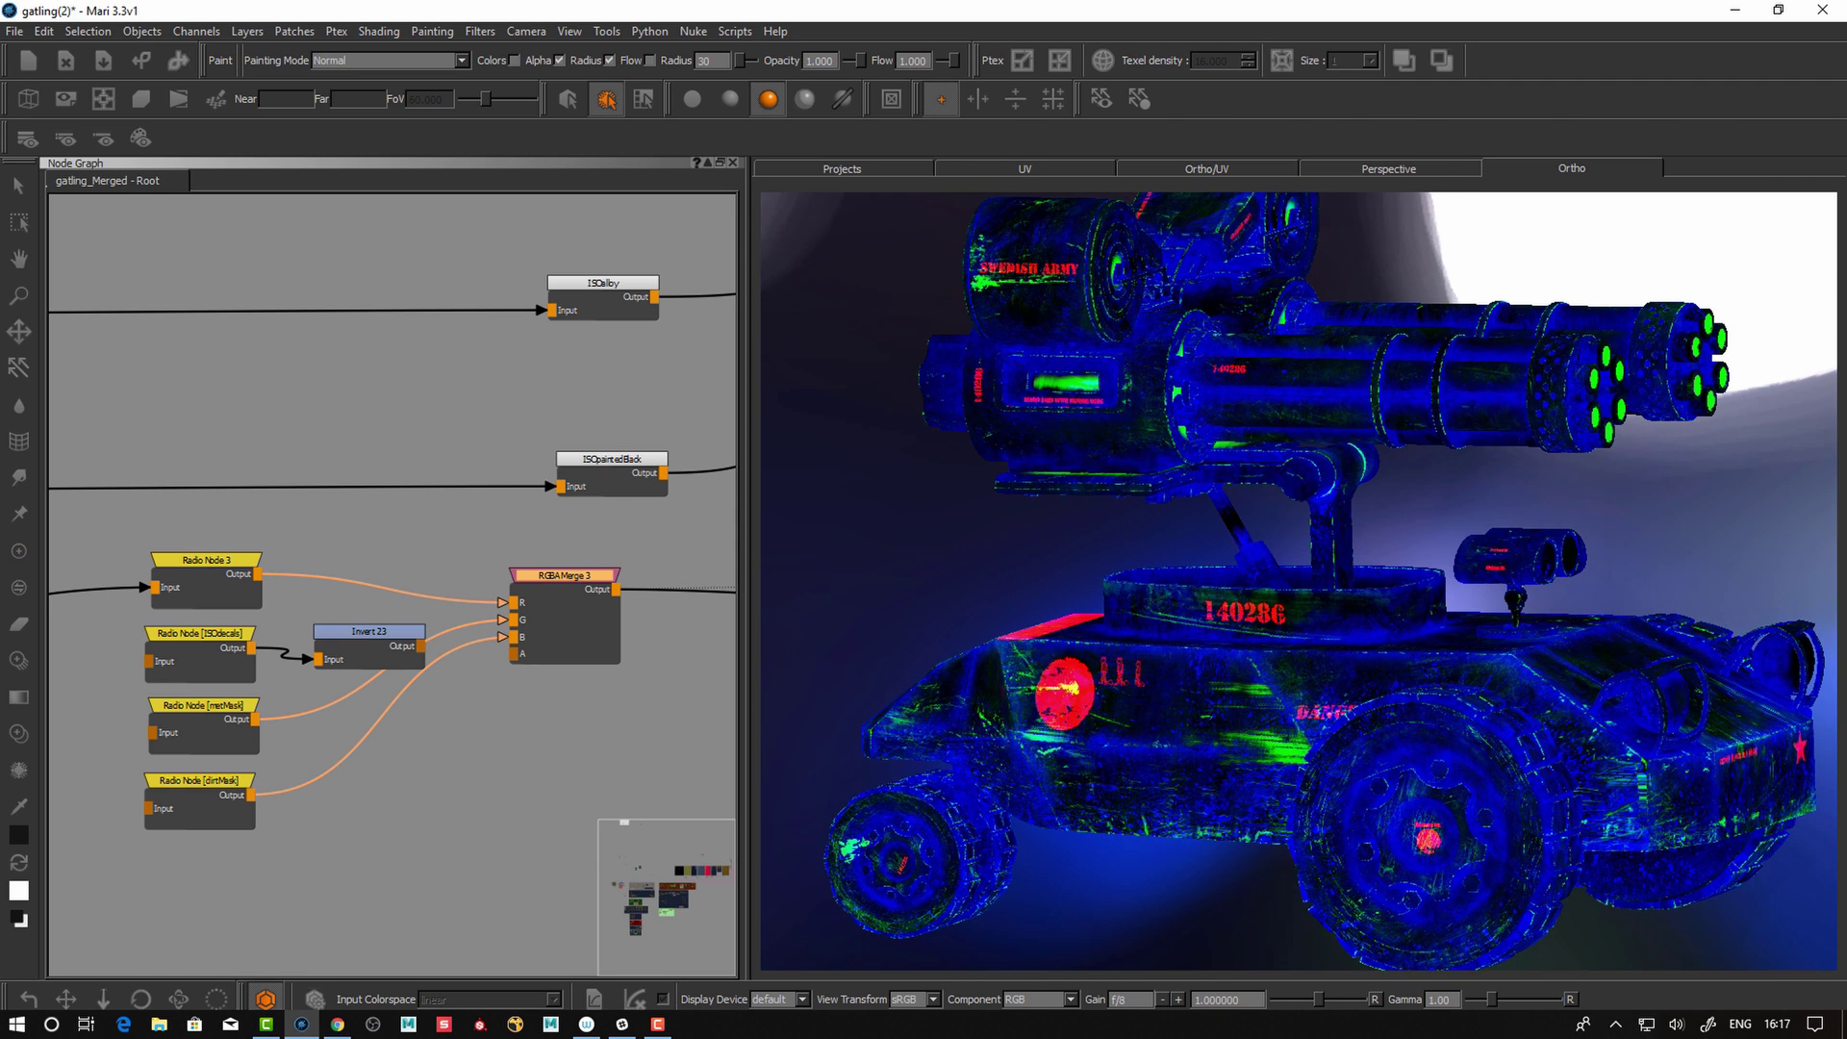
- Switch the viewer's displayed colour component to R and then to G to check the packed mask's channels
{"action": "left_click", "coordinate": [1034, 1000]}
{"action": "left_click", "coordinate": [1028, 978]}
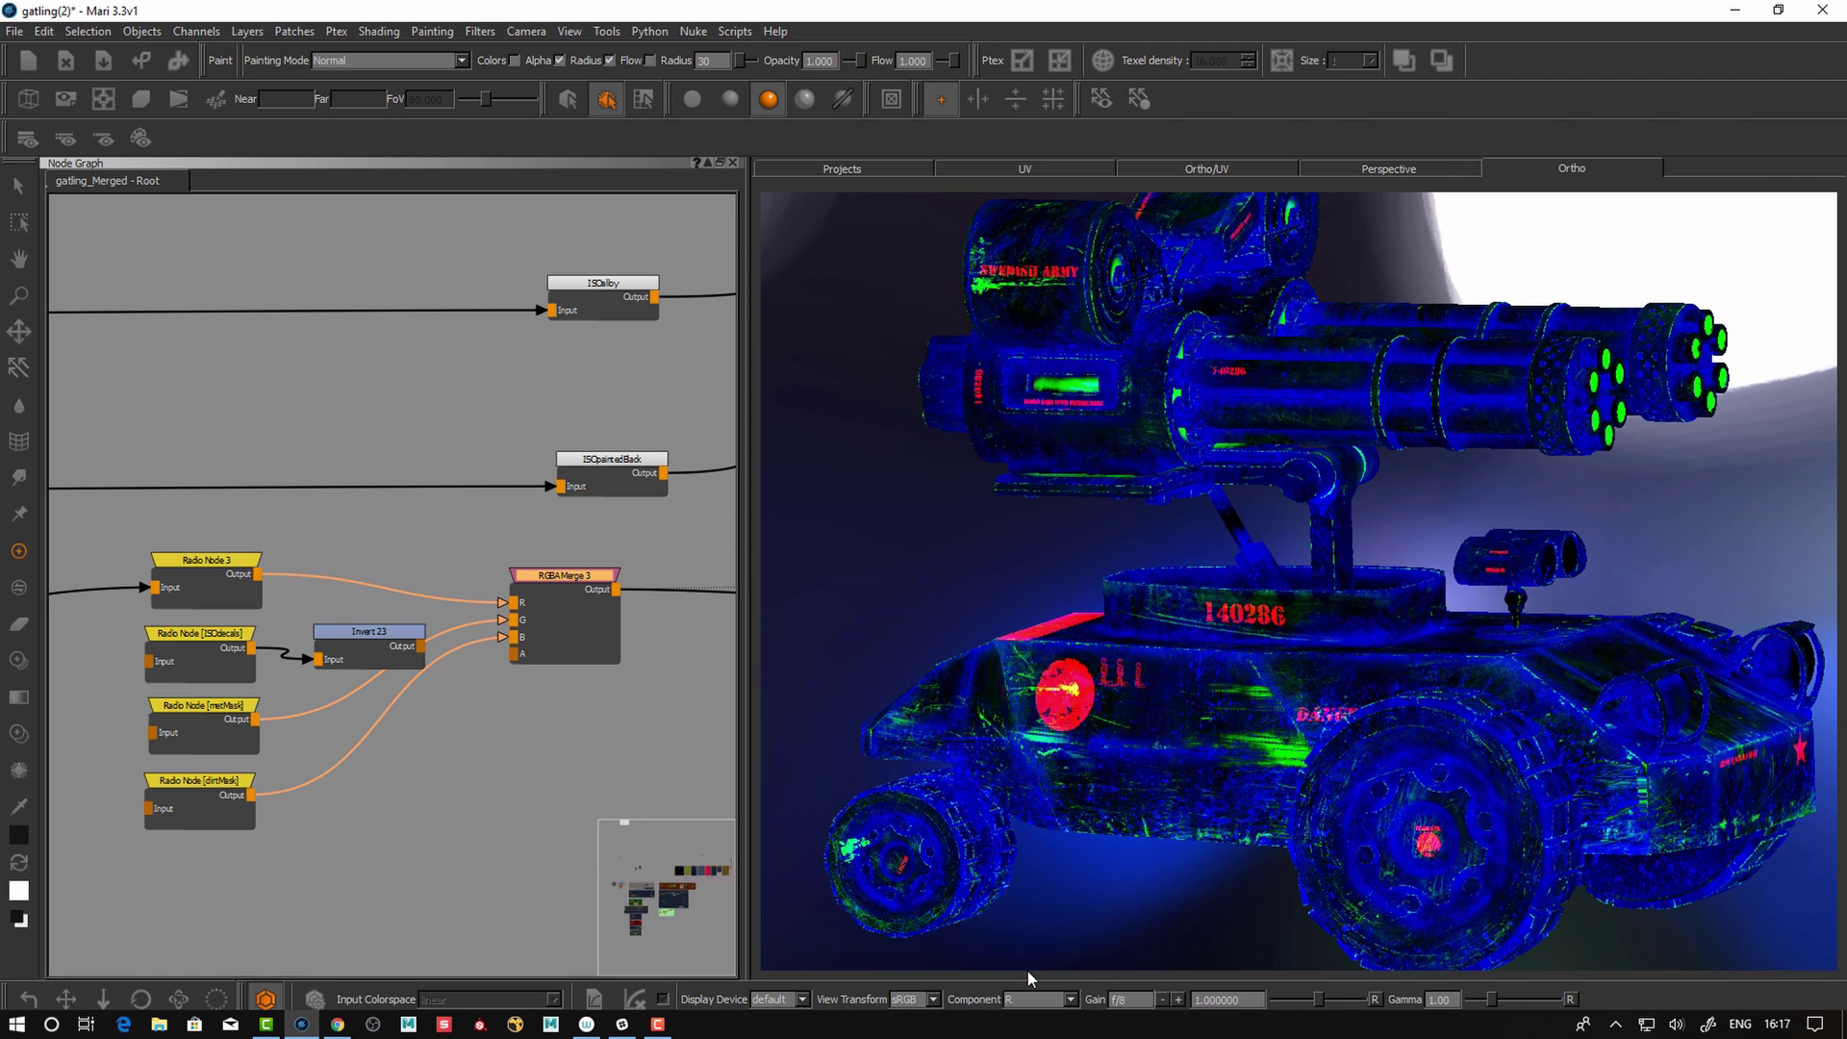
{"action": "left_click", "coordinate": [1034, 1000]}
{"action": "left_click", "coordinate": [1027, 1013]}
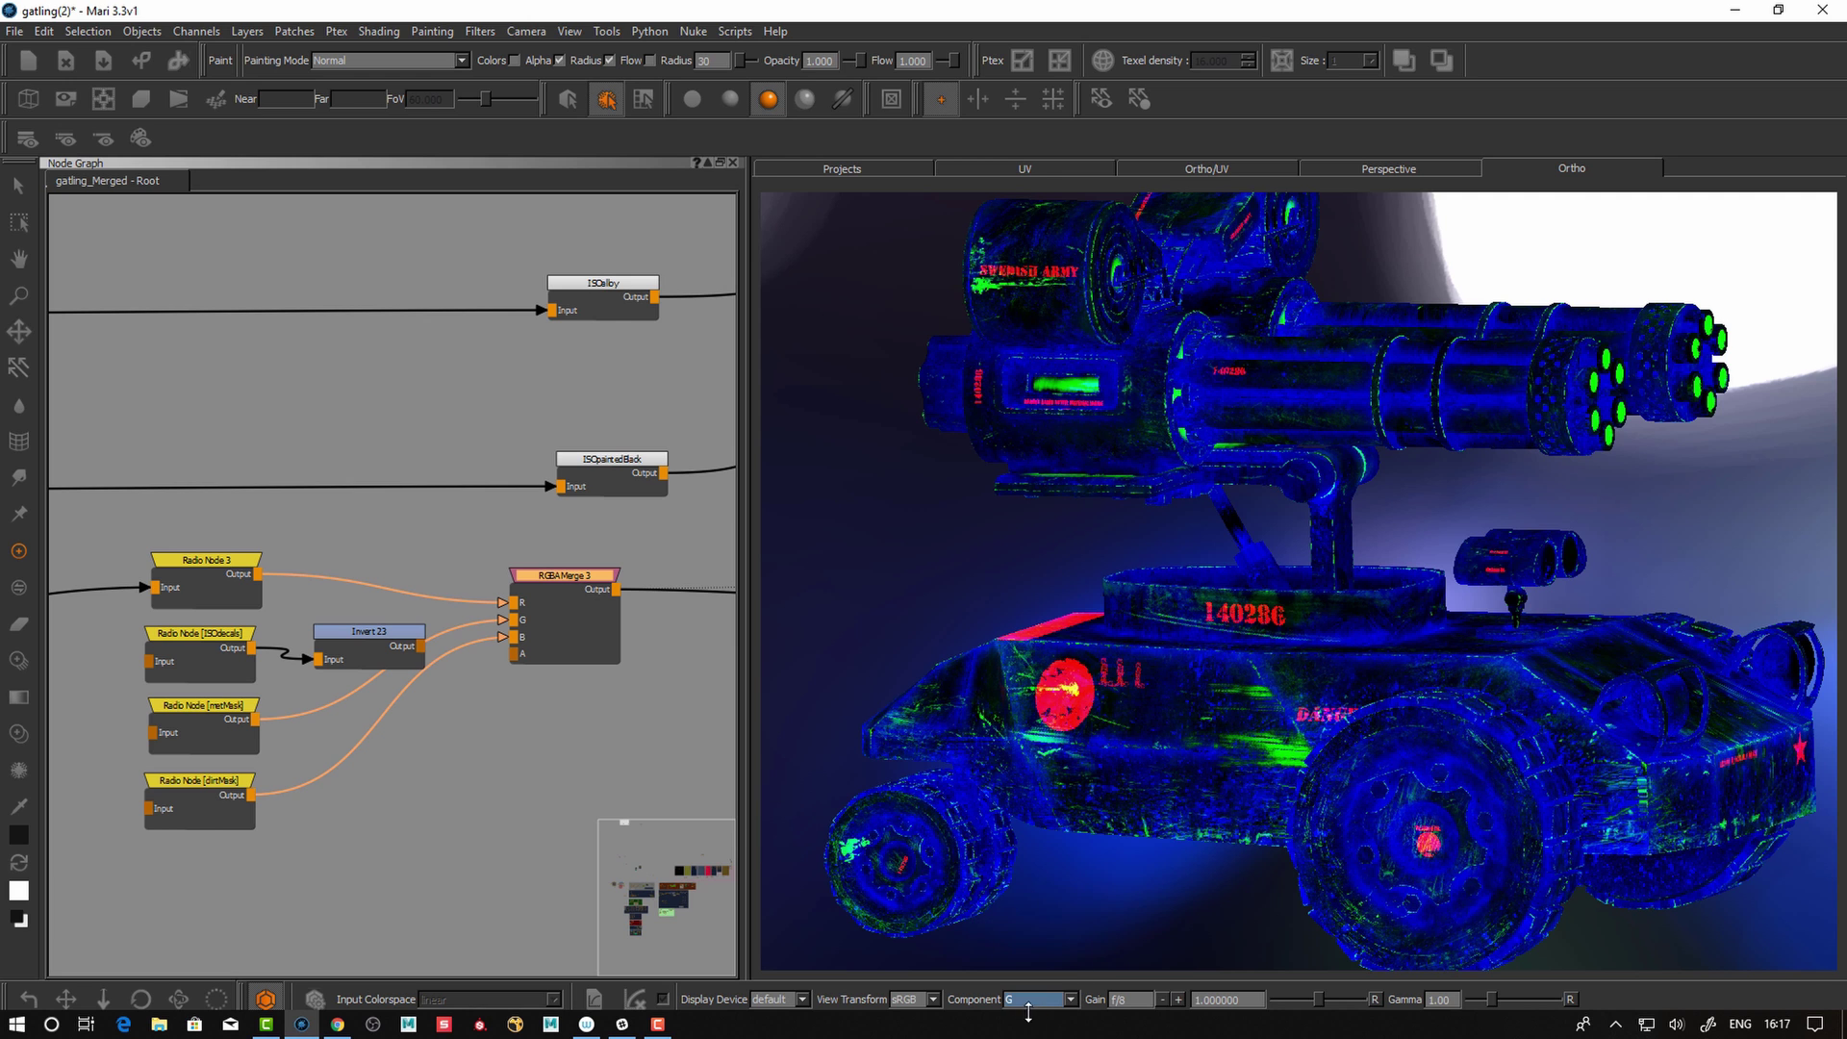
- Examine the packed mask's blue channel across the whole vehicle and return the viewer's displayed colour component to RGB
{"action": "left_click_drag", "start_coordinate": [1087, 731], "coordinate": [1044, 678], "text": "alt"}
{"action": "right_click_drag", "start_coordinate": [1043, 679], "coordinate": [1022, 659], "text": "alt"}
{"action": "middle_click_drag", "start_coordinate": [1022, 659], "coordinate": [1046, 712]}
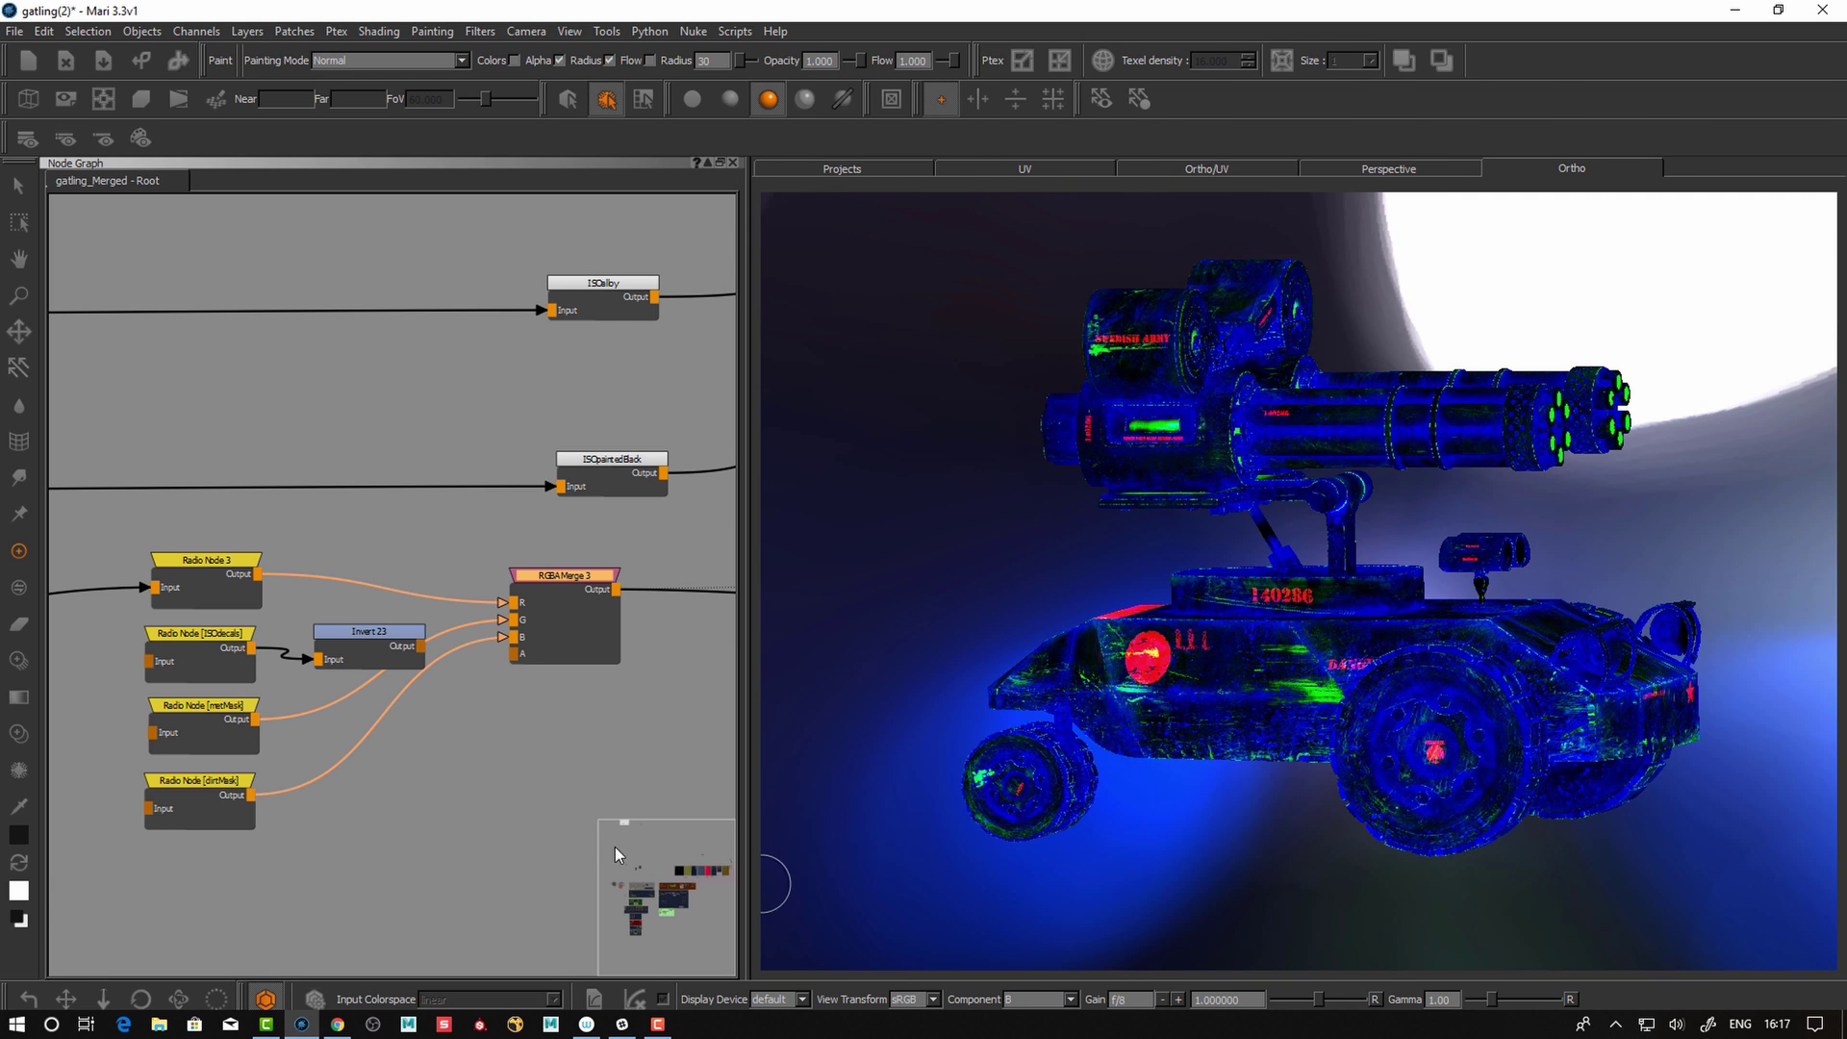
{"action": "middle_click_drag", "start_coordinate": [955, 801], "coordinate": [981, 812]}
{"action": "left_click", "coordinate": [1034, 999]}
{"action": "left_click", "coordinate": [1028, 965]}
{"action": "left_click_drag", "start_coordinate": [1036, 815], "coordinate": [1058, 806], "text": "alt"}
- Add a Shuffle node beside RGBA Merge 3 and connect its input to the merge node's output
{"action": "left_click_drag", "start_coordinate": [570, 574], "coordinate": [571, 577]}
{"action": "left_click", "coordinate": [575, 574]}
{"action": "middle_click_drag", "start_coordinate": [572, 577], "coordinate": [371, 621]}
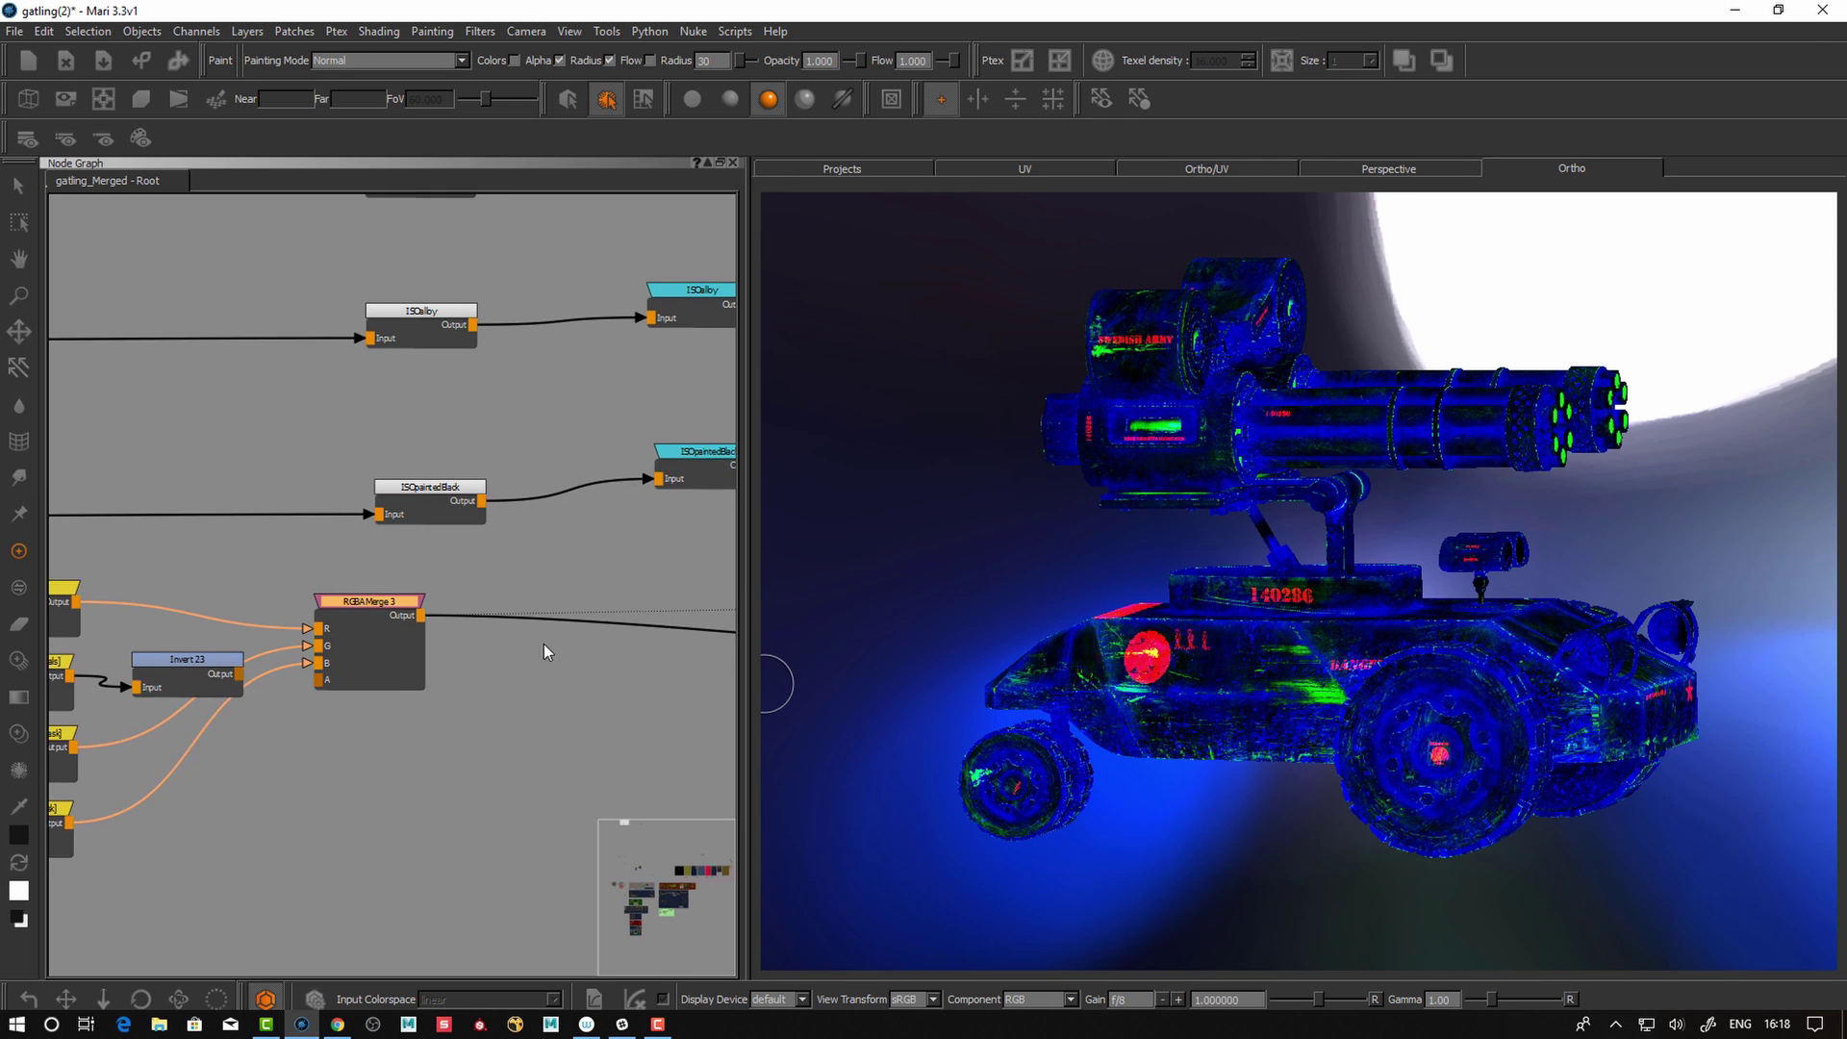
{"action": "left_click", "coordinate": [568, 730]}
{"action": "key", "text": "Tab"}
{"action": "type", "text": "shu"}
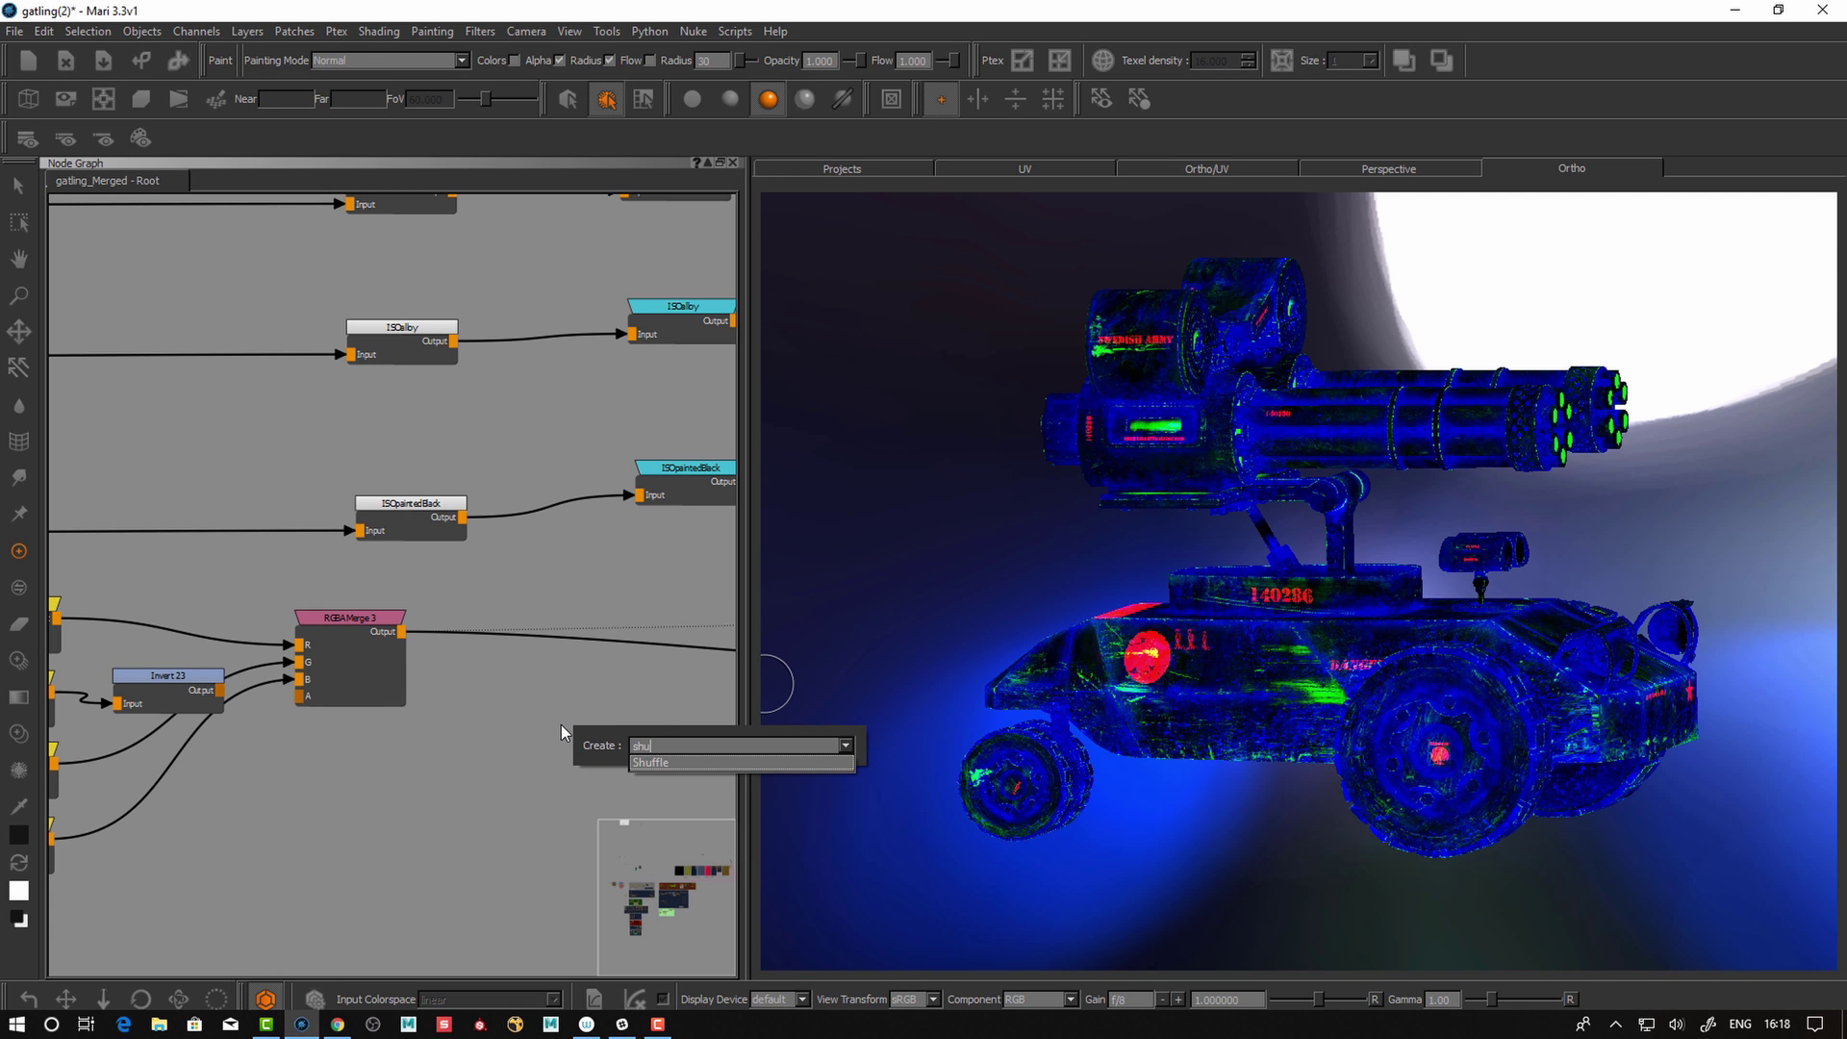
{"action": "key", "text": "Return"}
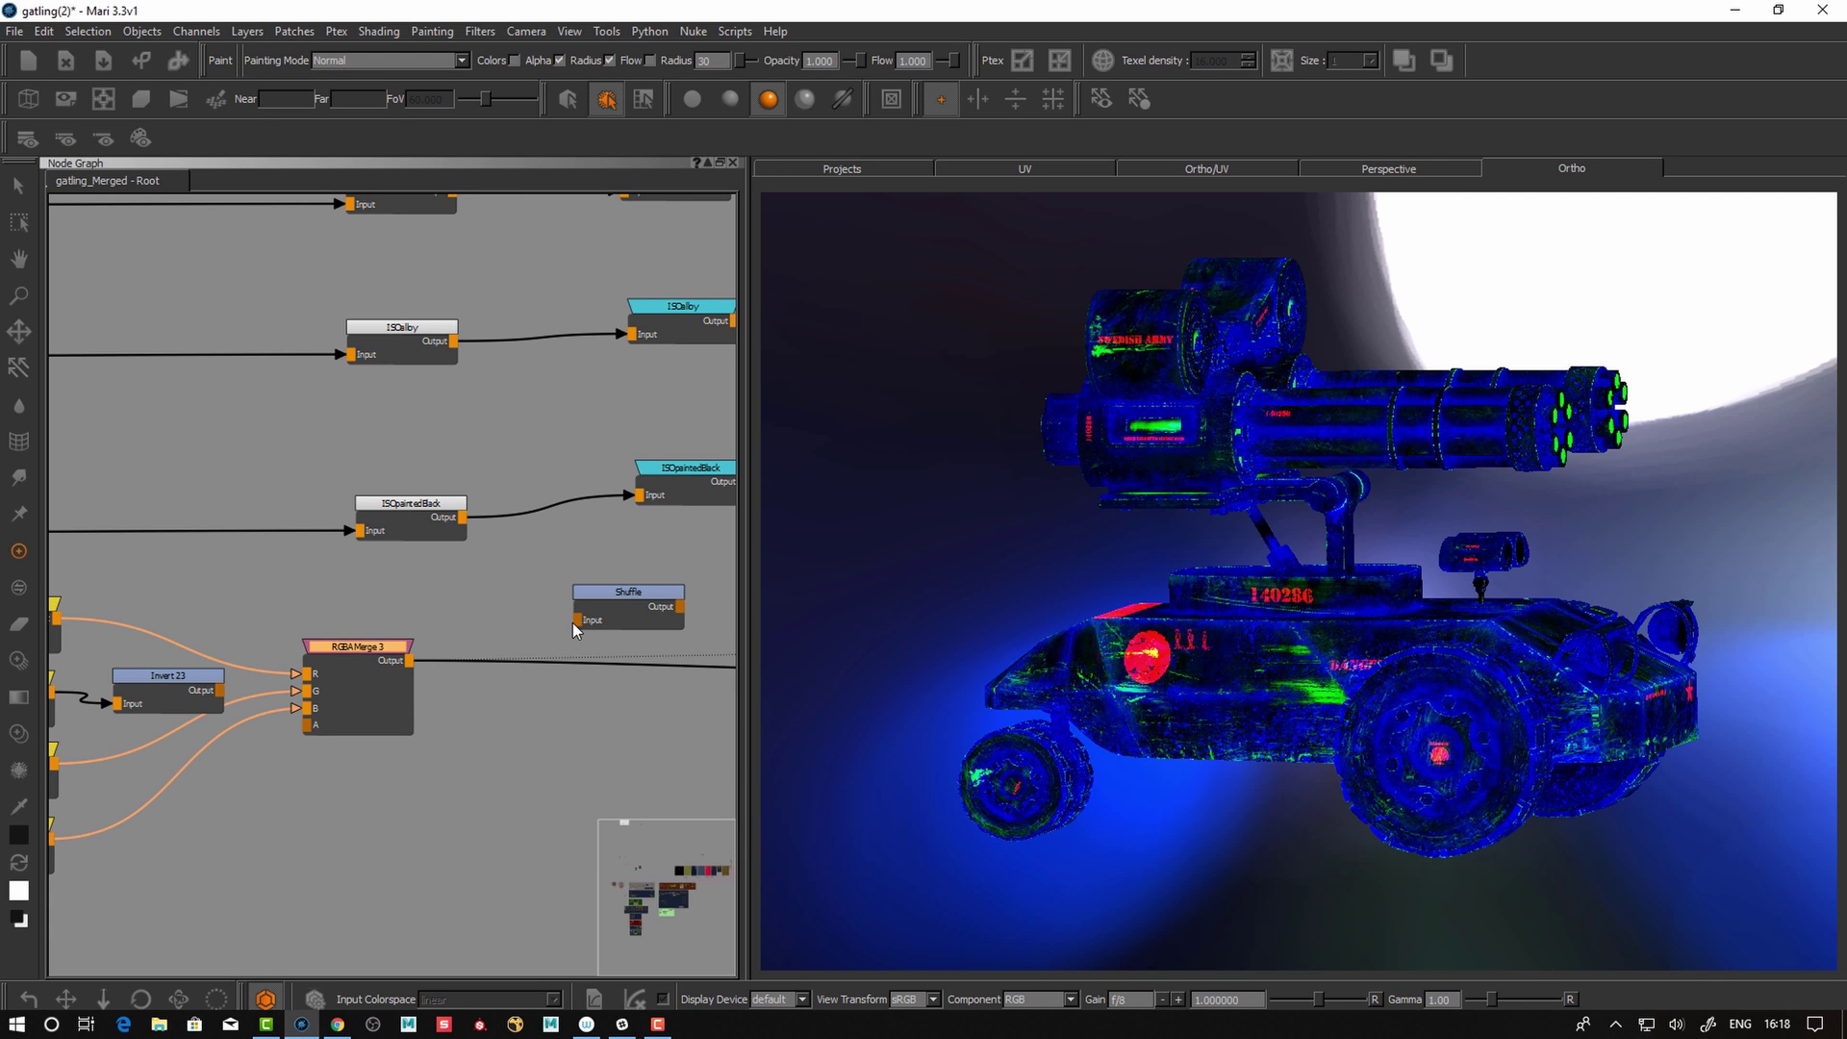
{"action": "left_click_drag", "start_coordinate": [573, 621], "coordinate": [410, 659]}
- Switch the viewer's displayed component to R and examine the red-channel mask on the model from several angles
{"action": "left_click", "coordinate": [1015, 1000]}
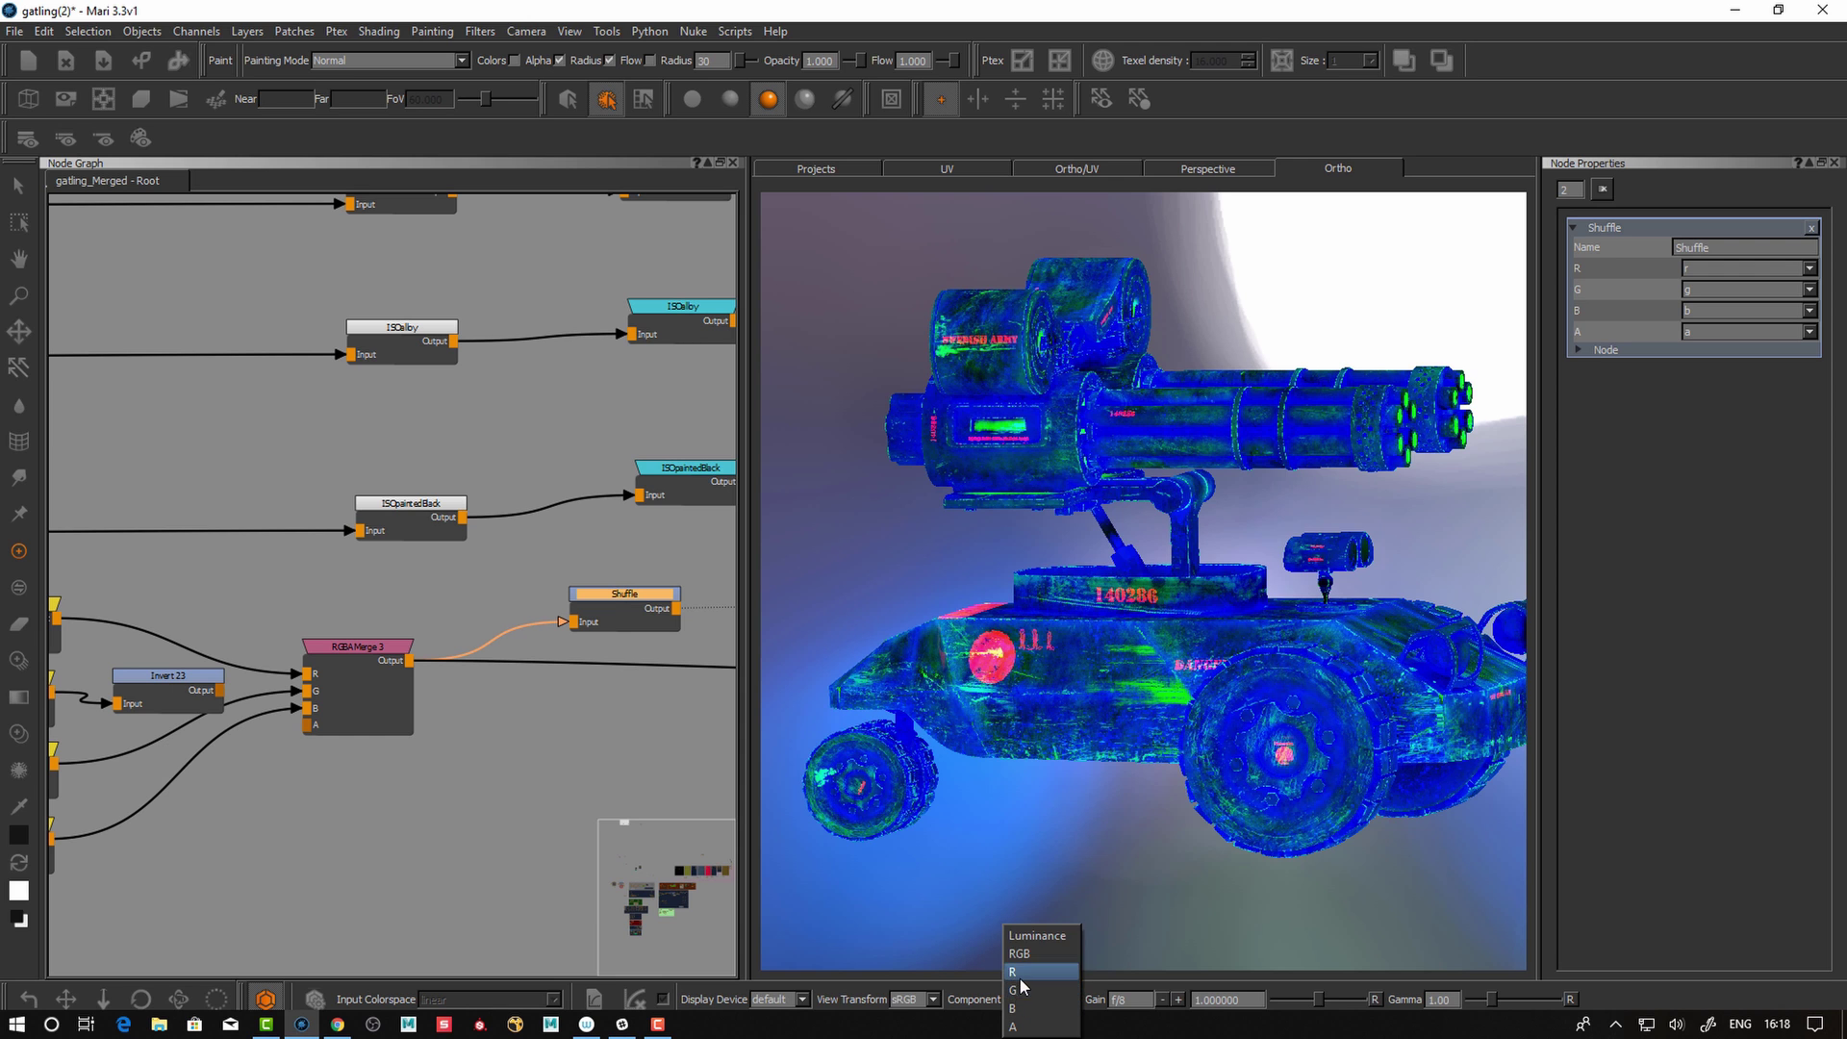
{"action": "left_click", "coordinate": [1015, 971]}
{"action": "scroll", "coordinate": [1015, 651], "scroll_direction": "up", "scroll_amount": 5}
{"action": "middle_click_drag", "start_coordinate": [982, 657], "coordinate": [1378, 602], "text": "alt"}
{"action": "left_click_drag", "start_coordinate": [905, 733], "coordinate": [999, 605], "text": "alt"}
{"action": "scroll", "coordinate": [923, 667], "scroll_direction": "down", "scroll_amount": 4}
{"action": "right_click_drag", "start_coordinate": [1038, 587], "coordinate": [1127, 531]}
{"action": "left_click_drag", "start_coordinate": [1127, 531], "coordinate": [952, 637], "text": "alt"}
{"action": "scroll", "coordinate": [1002, 578], "scroll_direction": "down", "scroll_amount": 3}
{"action": "right_click_drag", "start_coordinate": [951, 636], "coordinate": [938, 635]}
- Switch the viewer's displayed component to G and examine the green-channel mask on the vehicle's body and wheels
{"action": "left_click", "coordinate": [1034, 999]}
{"action": "left_click", "coordinate": [1032, 991]}
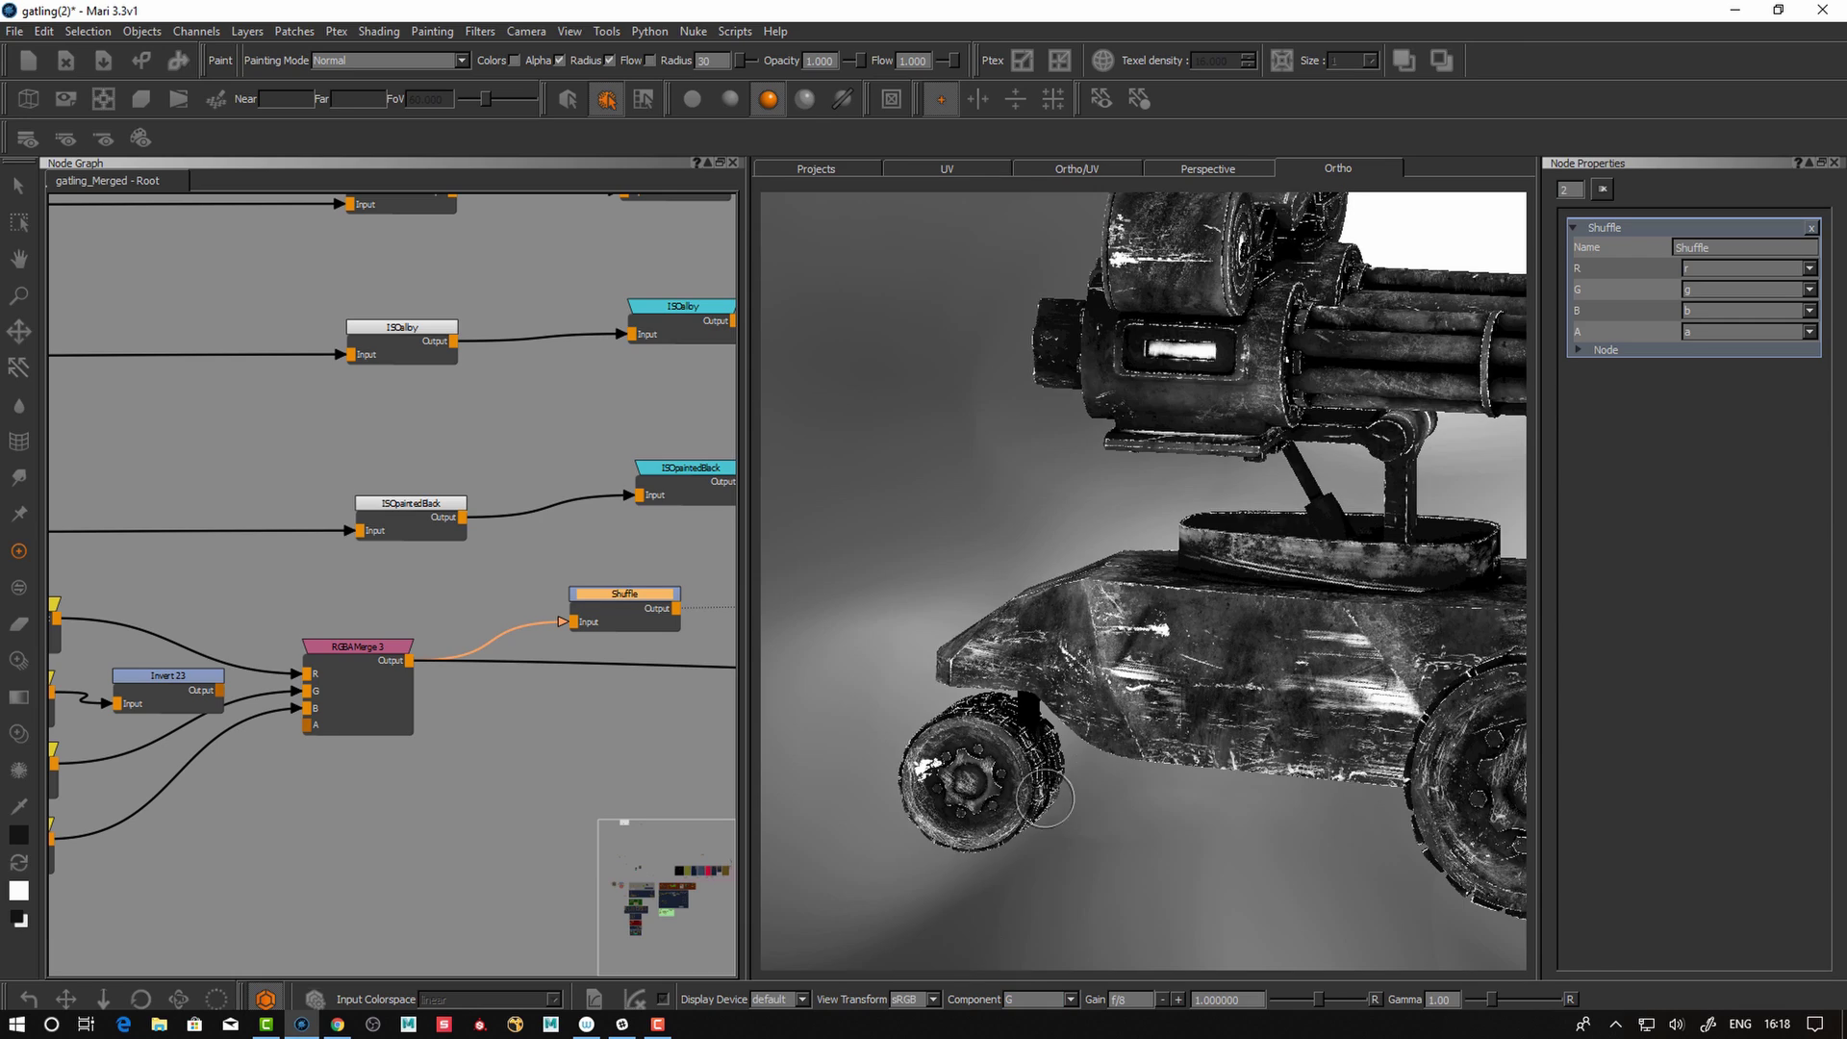
{"action": "right_click_drag", "start_coordinate": [1058, 804], "coordinate": [1021, 794]}
{"action": "left_click_drag", "start_coordinate": [1023, 793], "coordinate": [1007, 798], "text": "alt"}
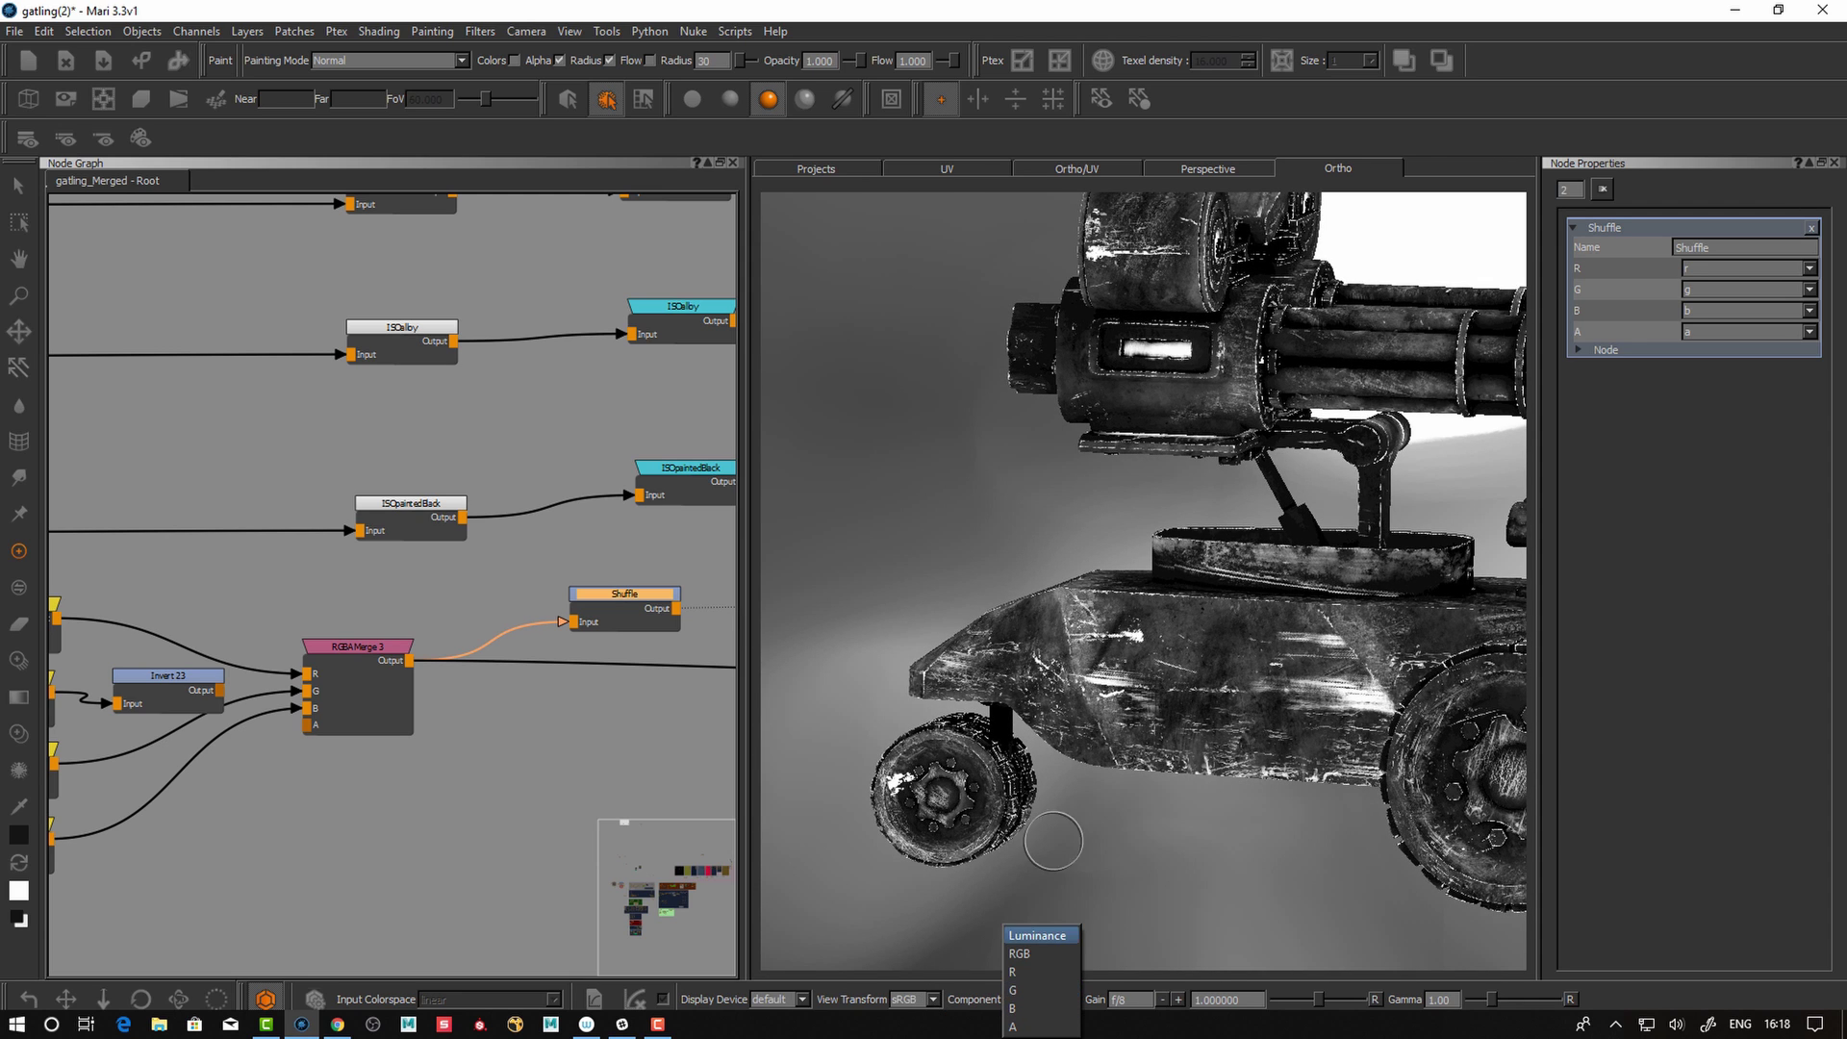
- View the B component's mask across the vehicle and set the viewer's displayed component back to RGB
{"action": "left_click", "coordinate": [1021, 1008]}
{"action": "left_click_drag", "start_coordinate": [1089, 868], "coordinate": [1052, 853], "text": "alt"}
{"action": "right_click_drag", "start_coordinate": [1051, 853], "coordinate": [1001, 811], "text": "alt"}
{"action": "left_click_drag", "start_coordinate": [1001, 811], "coordinate": [1022, 925], "text": "alt"}
{"action": "left_click", "coordinate": [1021, 1008]}
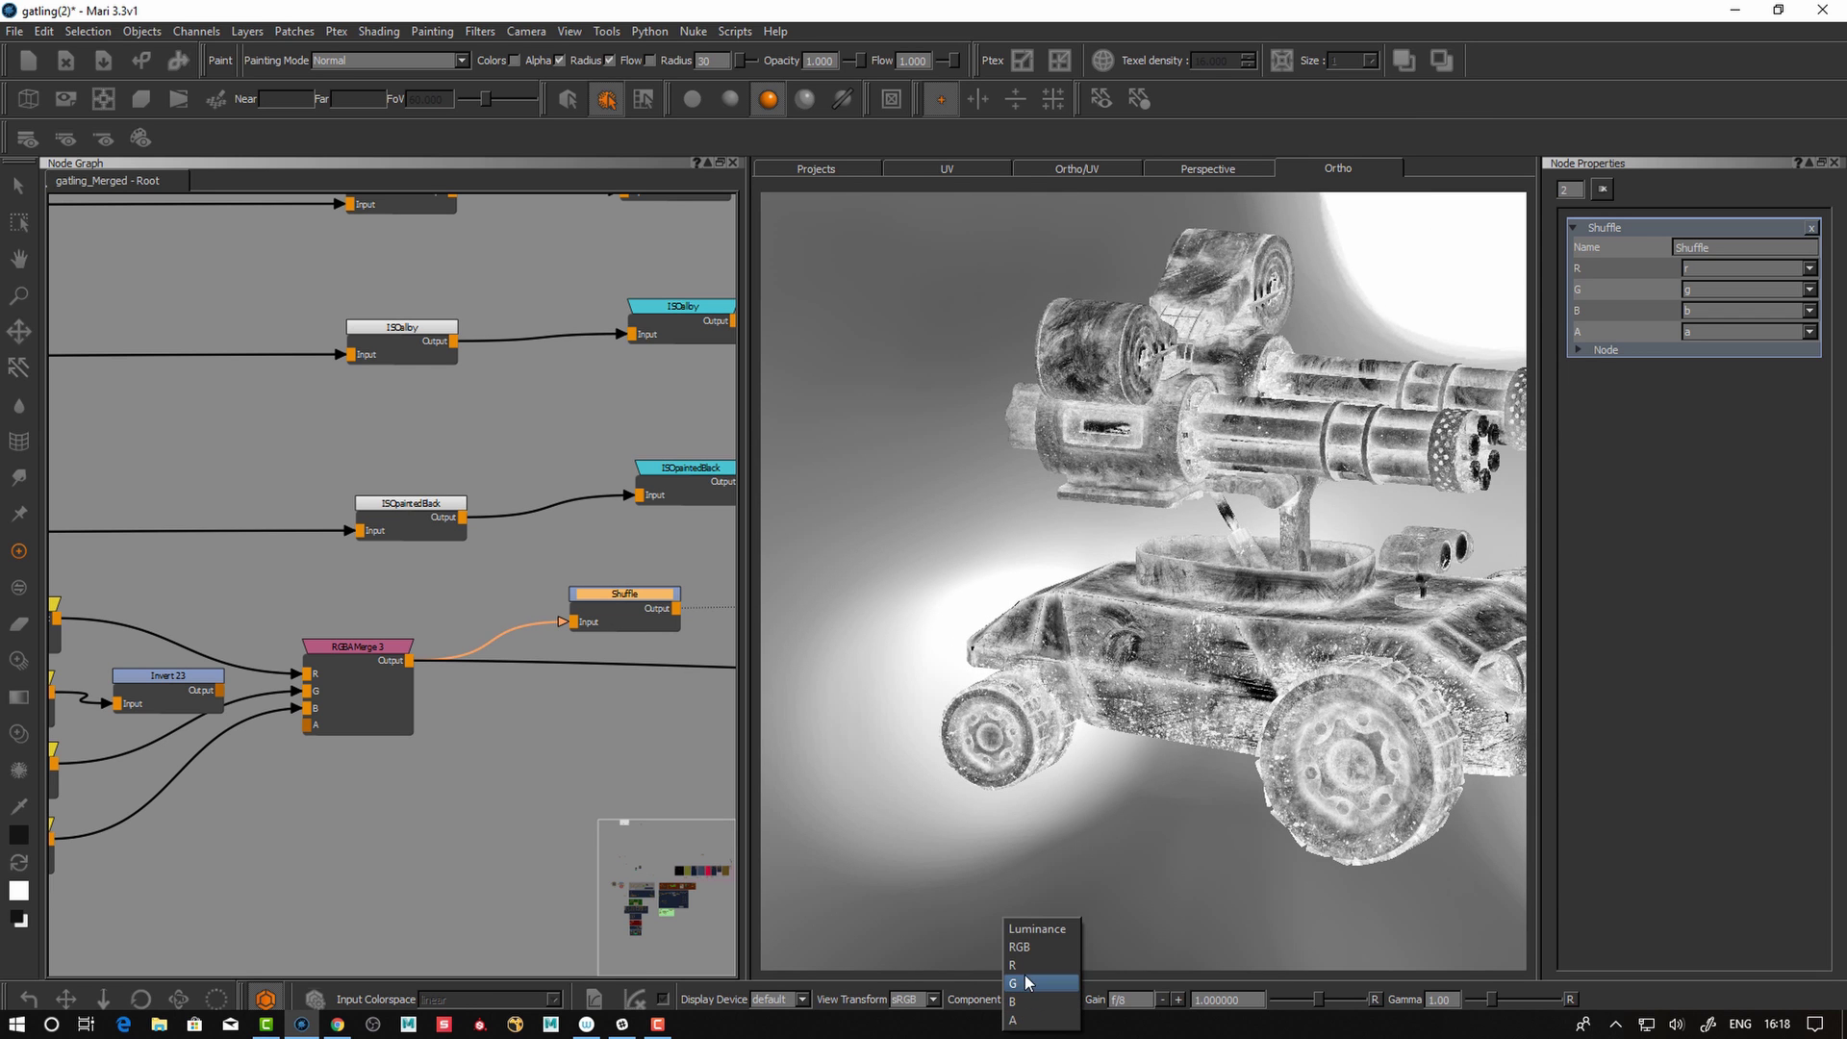
{"action": "left_click", "coordinate": [1034, 948]}
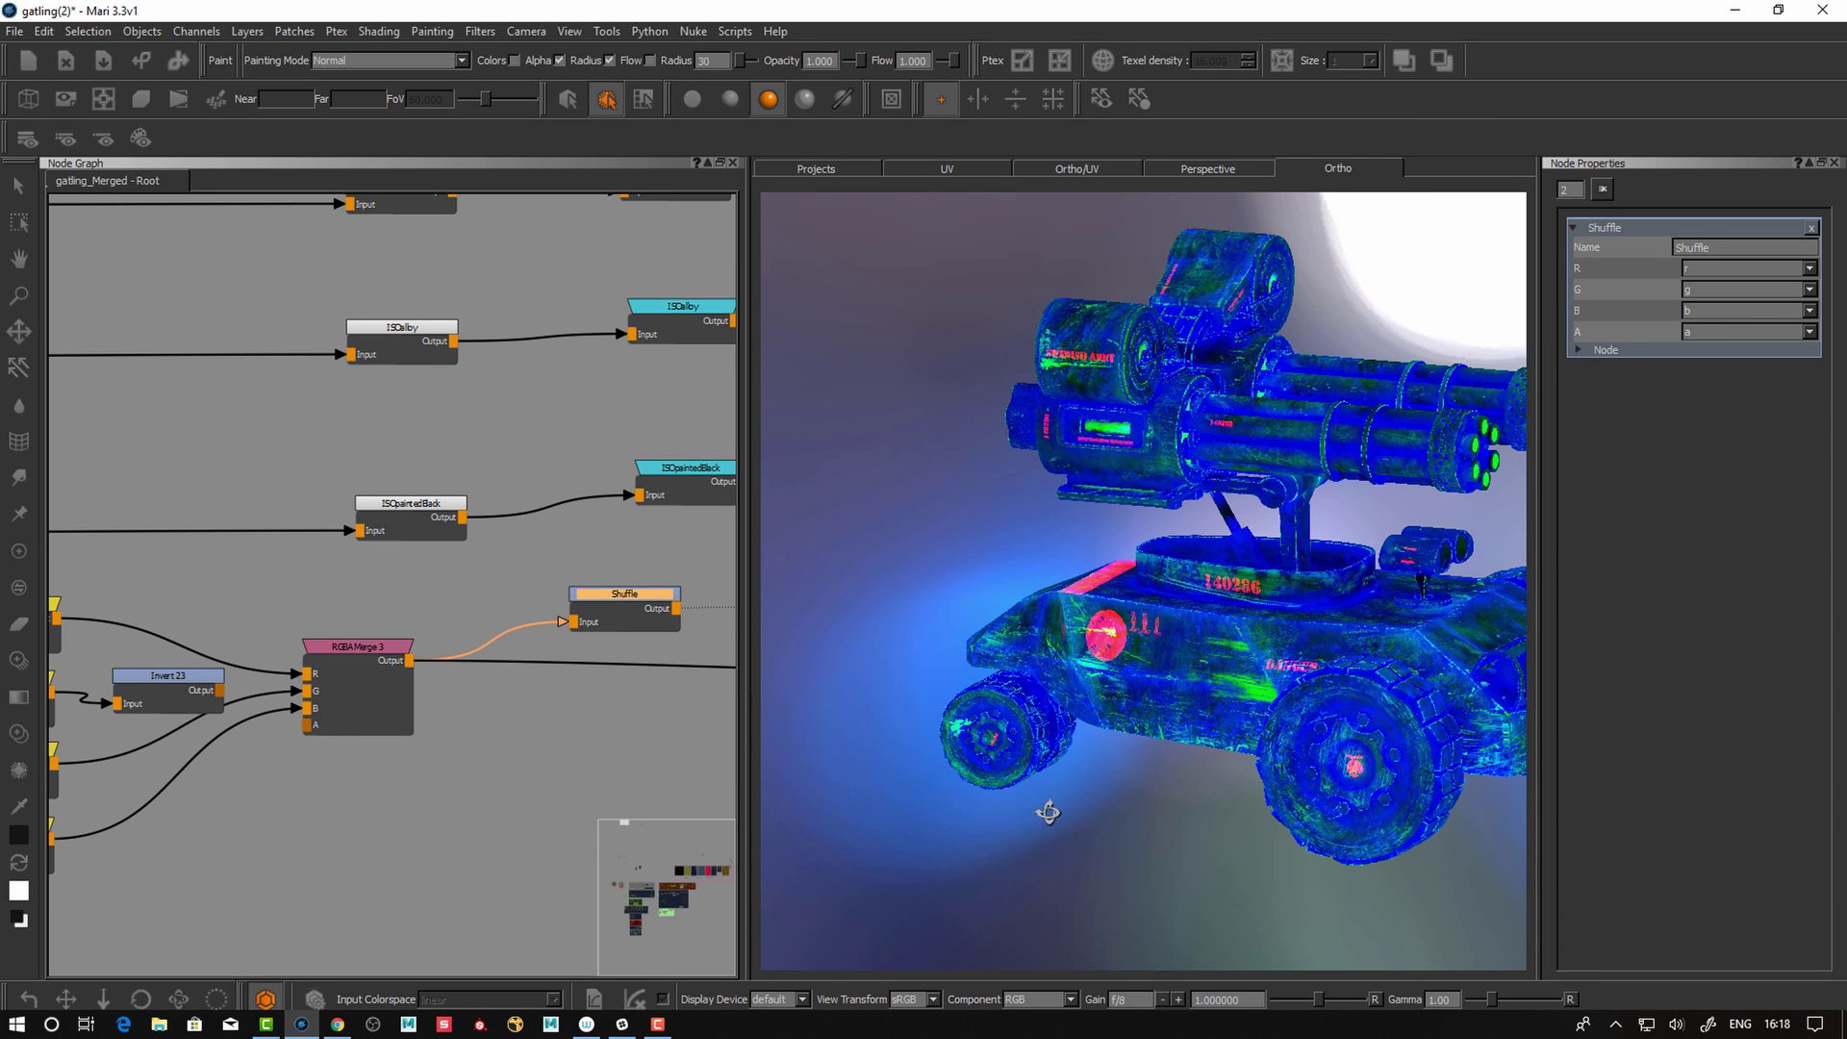
{"action": "left_click_drag", "start_coordinate": [1047, 811], "coordinate": [1092, 769], "text": "alt"}
{"action": "middle_click_drag", "start_coordinate": [460, 794], "coordinate": [624, 789]}
{"action": "left_click_drag", "start_coordinate": [527, 642], "coordinate": [533, 645]}
{"action": "key", "text": "ctrl+z"}
{"action": "key", "text": "ctrl+z"}
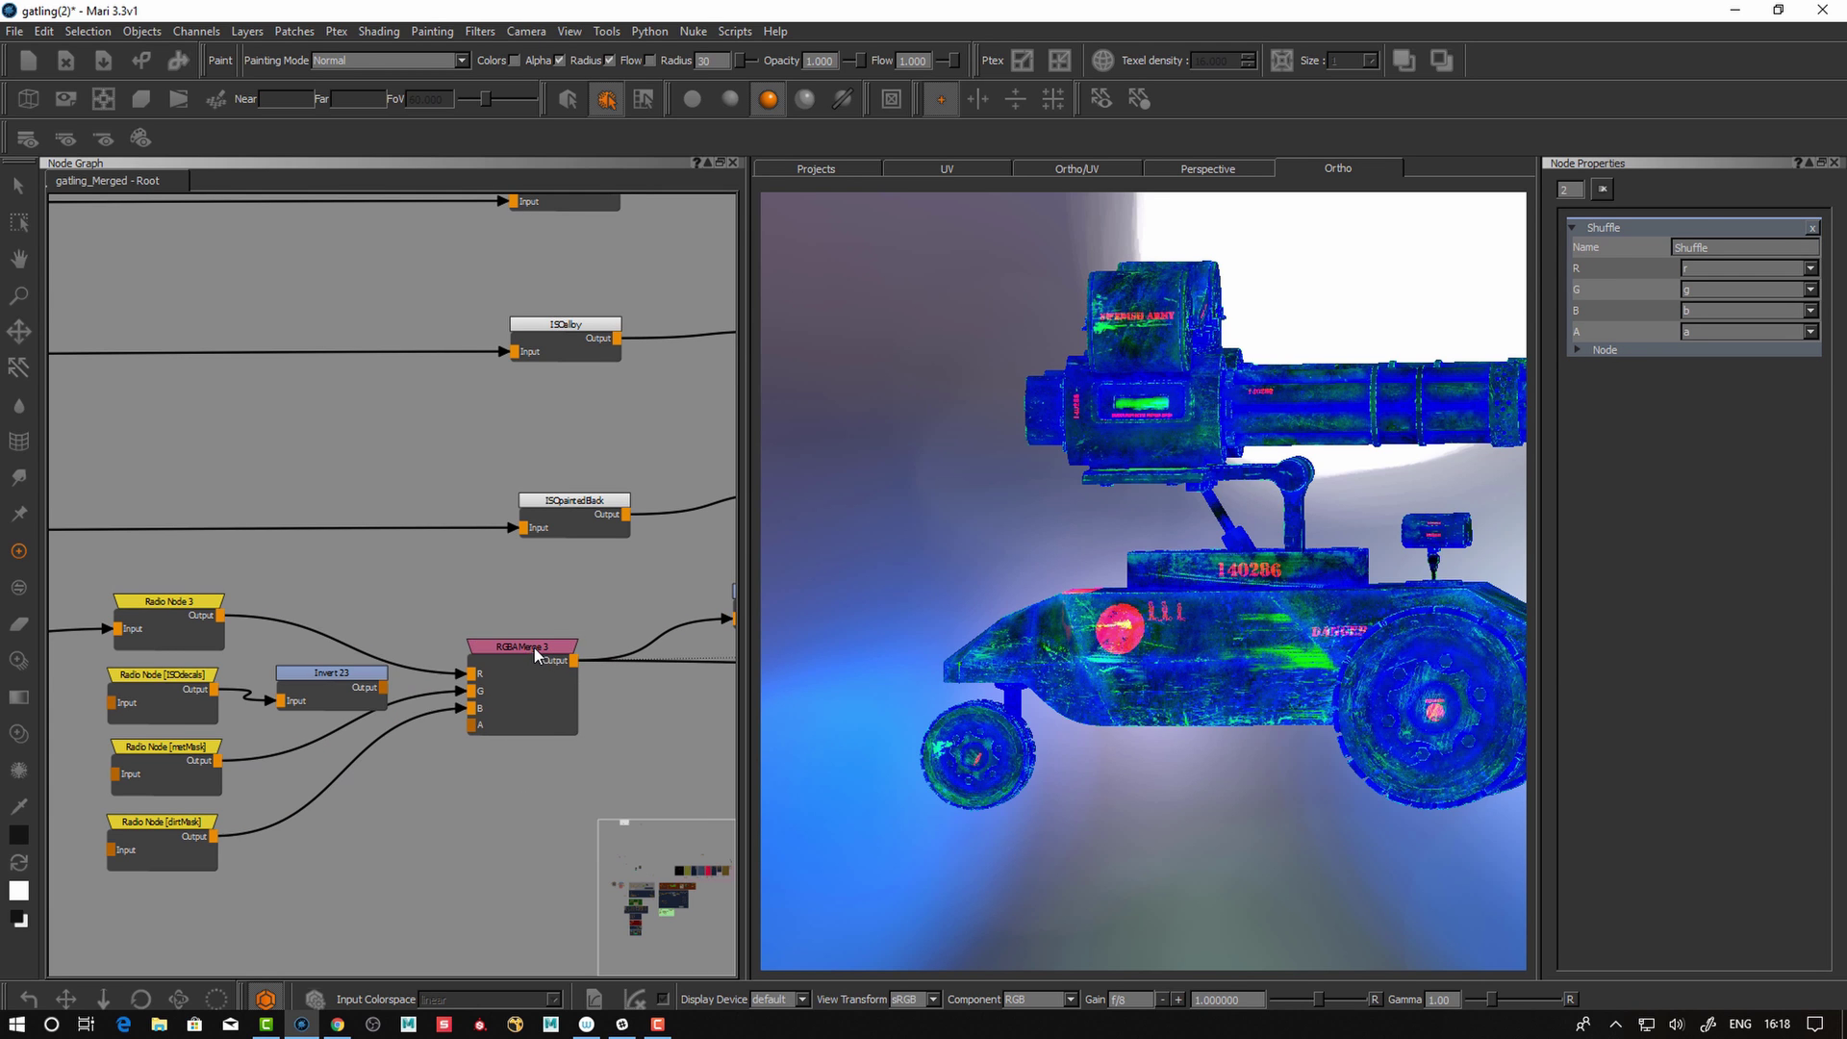
- Open the RGBA Merge 3 node's properties and review which source colour channel each input uses
{"action": "left_click_drag", "start_coordinate": [518, 638], "coordinate": [528, 639]}
{"action": "scroll", "coordinate": [529, 643], "scroll_direction": "down", "scroll_amount": 1}
{"action": "middle_click_drag", "start_coordinate": [546, 650], "coordinate": [576, 603]}
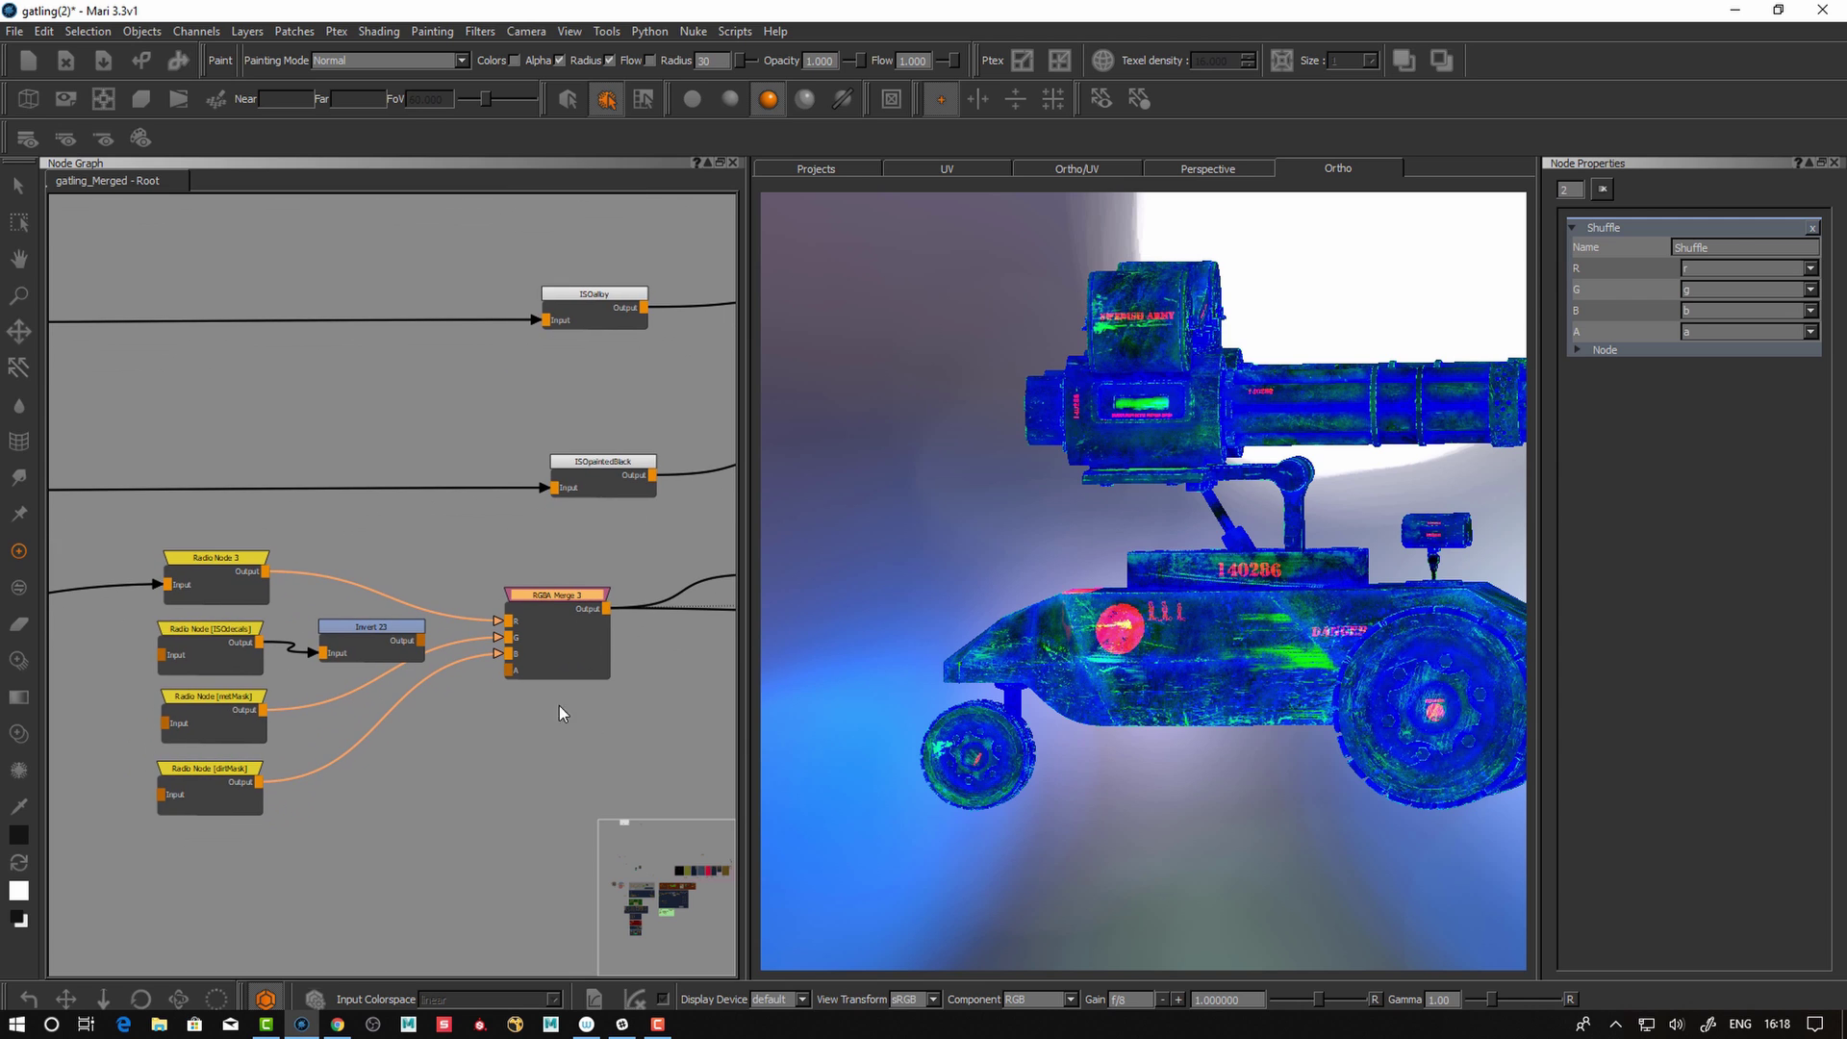
{"action": "double_click", "coordinate": [552, 593]}
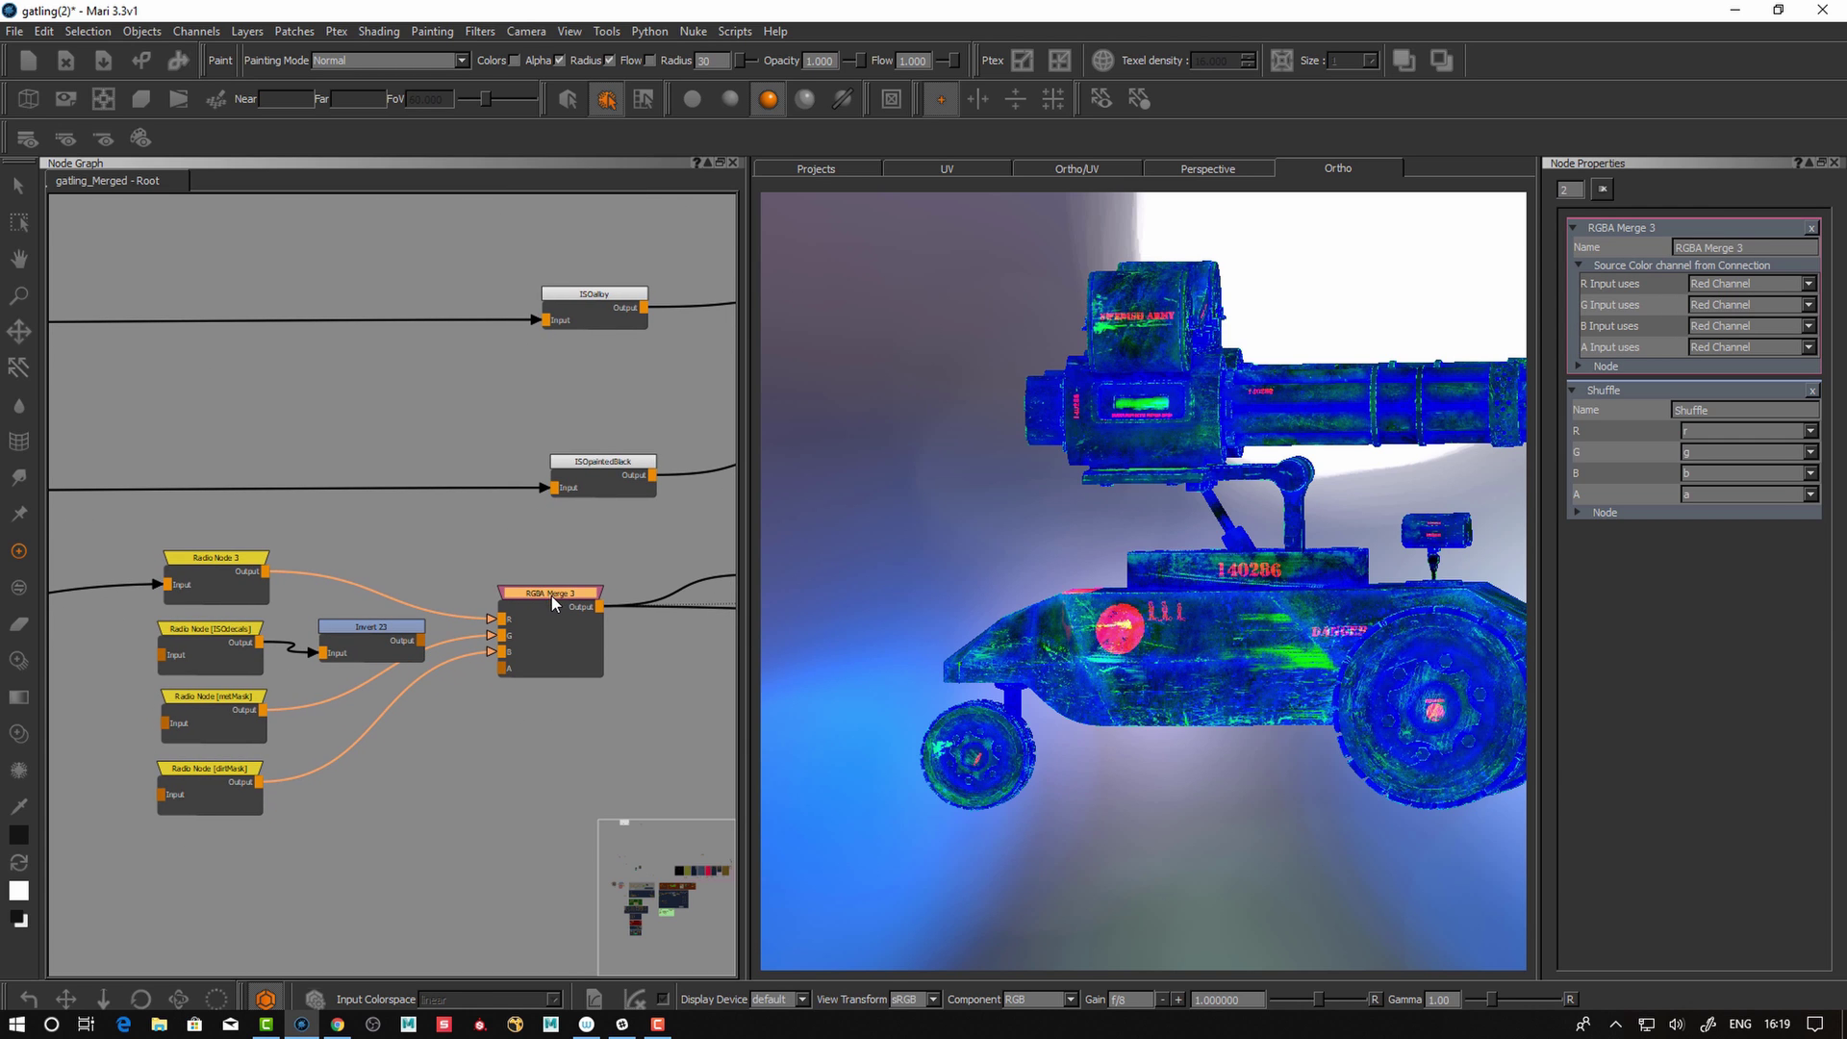
{"action": "left_click_drag", "start_coordinate": [549, 591], "coordinate": [560, 600]}
{"action": "middle_click_drag", "start_coordinate": [546, 744], "coordinate": [536, 703], "text": "alt"}
{"action": "right_click_drag", "start_coordinate": [534, 669], "coordinate": [565, 734], "text": "alt"}
{"action": "middle_click_drag", "start_coordinate": [564, 734], "coordinate": [581, 706], "text": "alt"}
{"action": "right_click_drag", "start_coordinate": [547, 723], "coordinate": [544, 735], "text": "alt"}
{"action": "scroll", "coordinate": [544, 735], "scroll_direction": "down", "scroll_amount": 1}
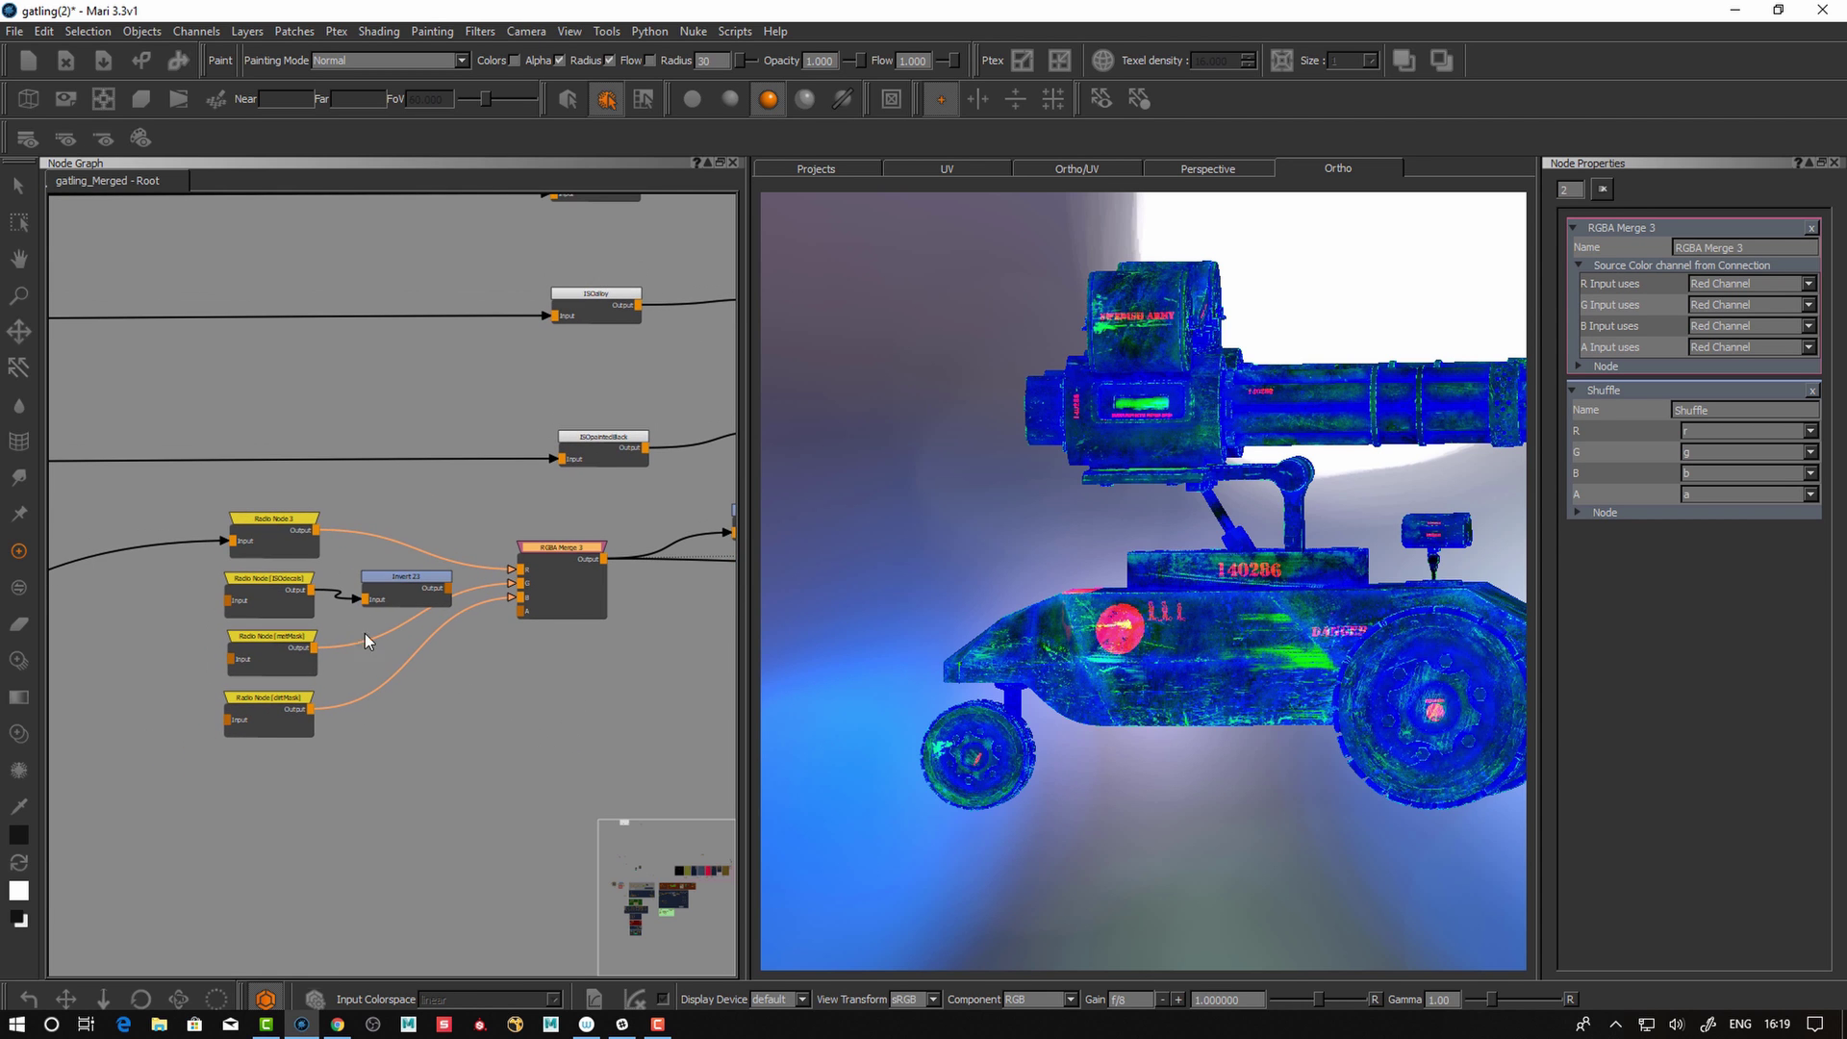
- Preview Radio Node 3 and the ISOdecals, metMask and dirtMask radio nodes one after another on the model
{"action": "left_click", "coordinate": [291, 520]}
{"action": "key", "text": "1"}
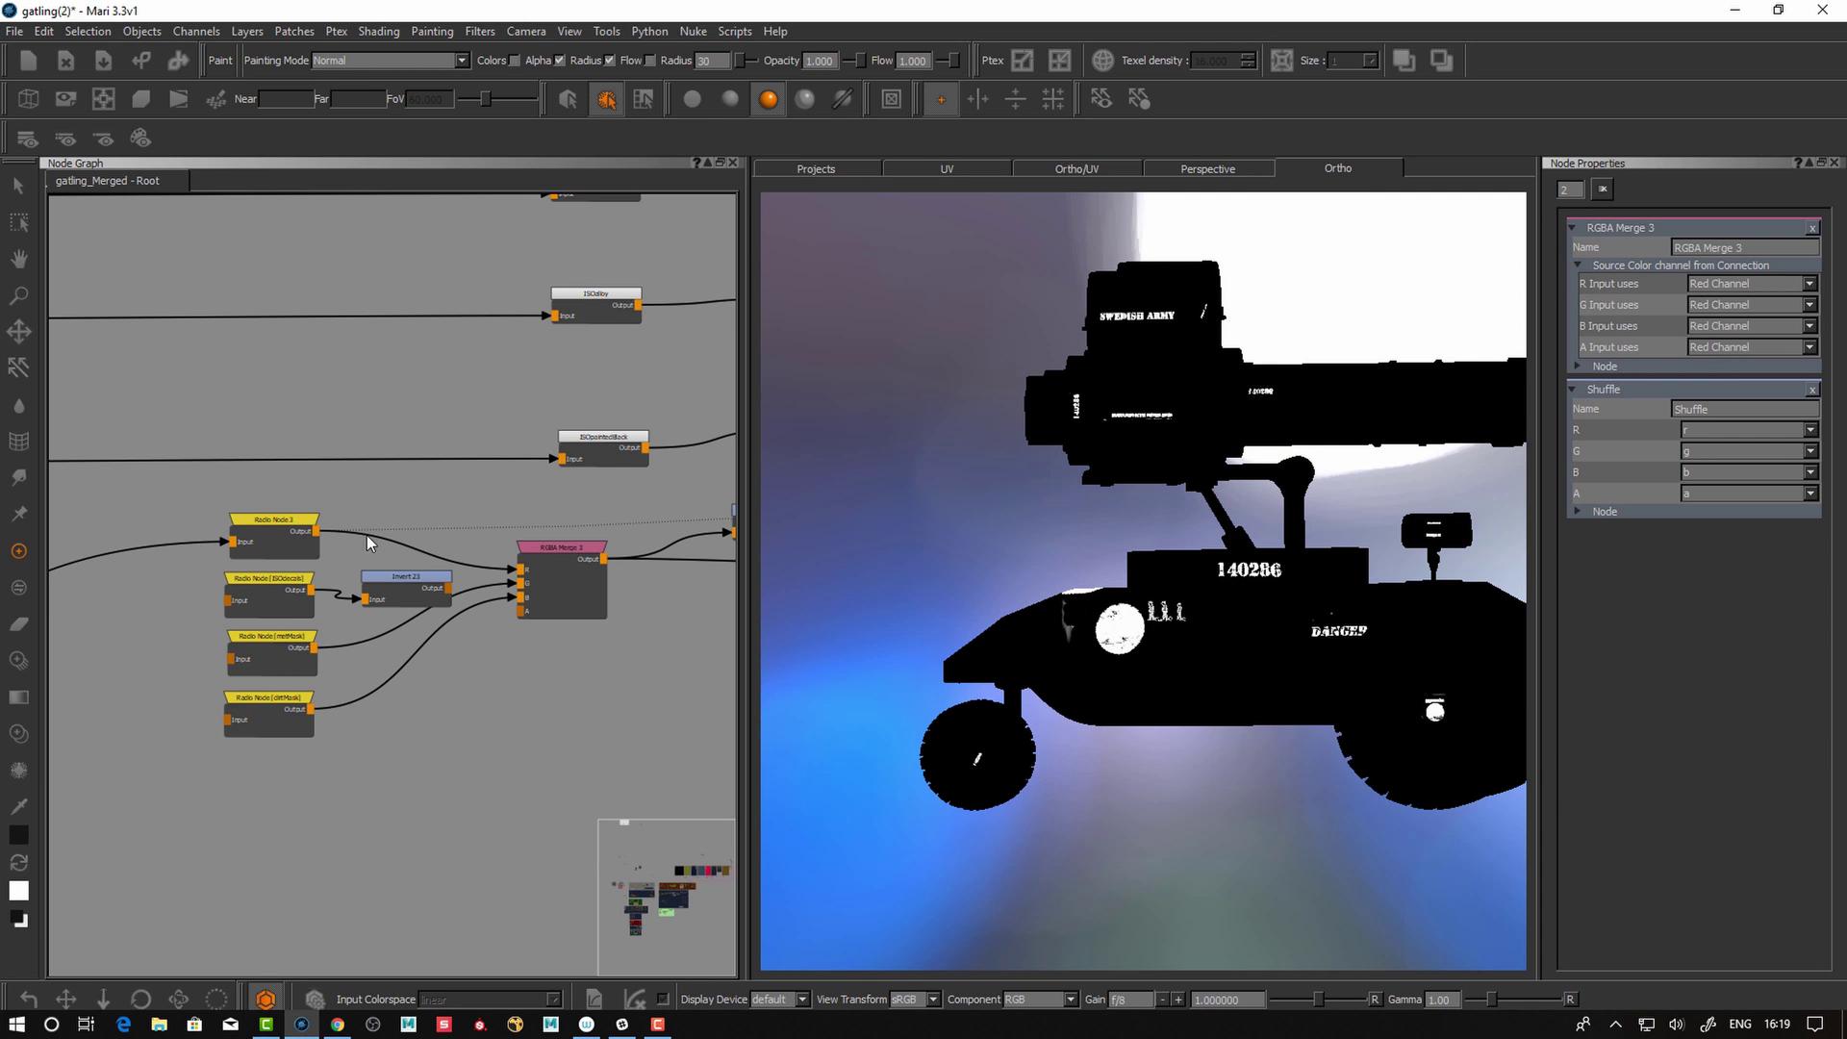
{"action": "left_click_drag", "start_coordinate": [289, 529], "coordinate": [376, 576]}
{"action": "left_click", "coordinate": [290, 587]}
{"action": "left_click", "coordinate": [295, 641]}
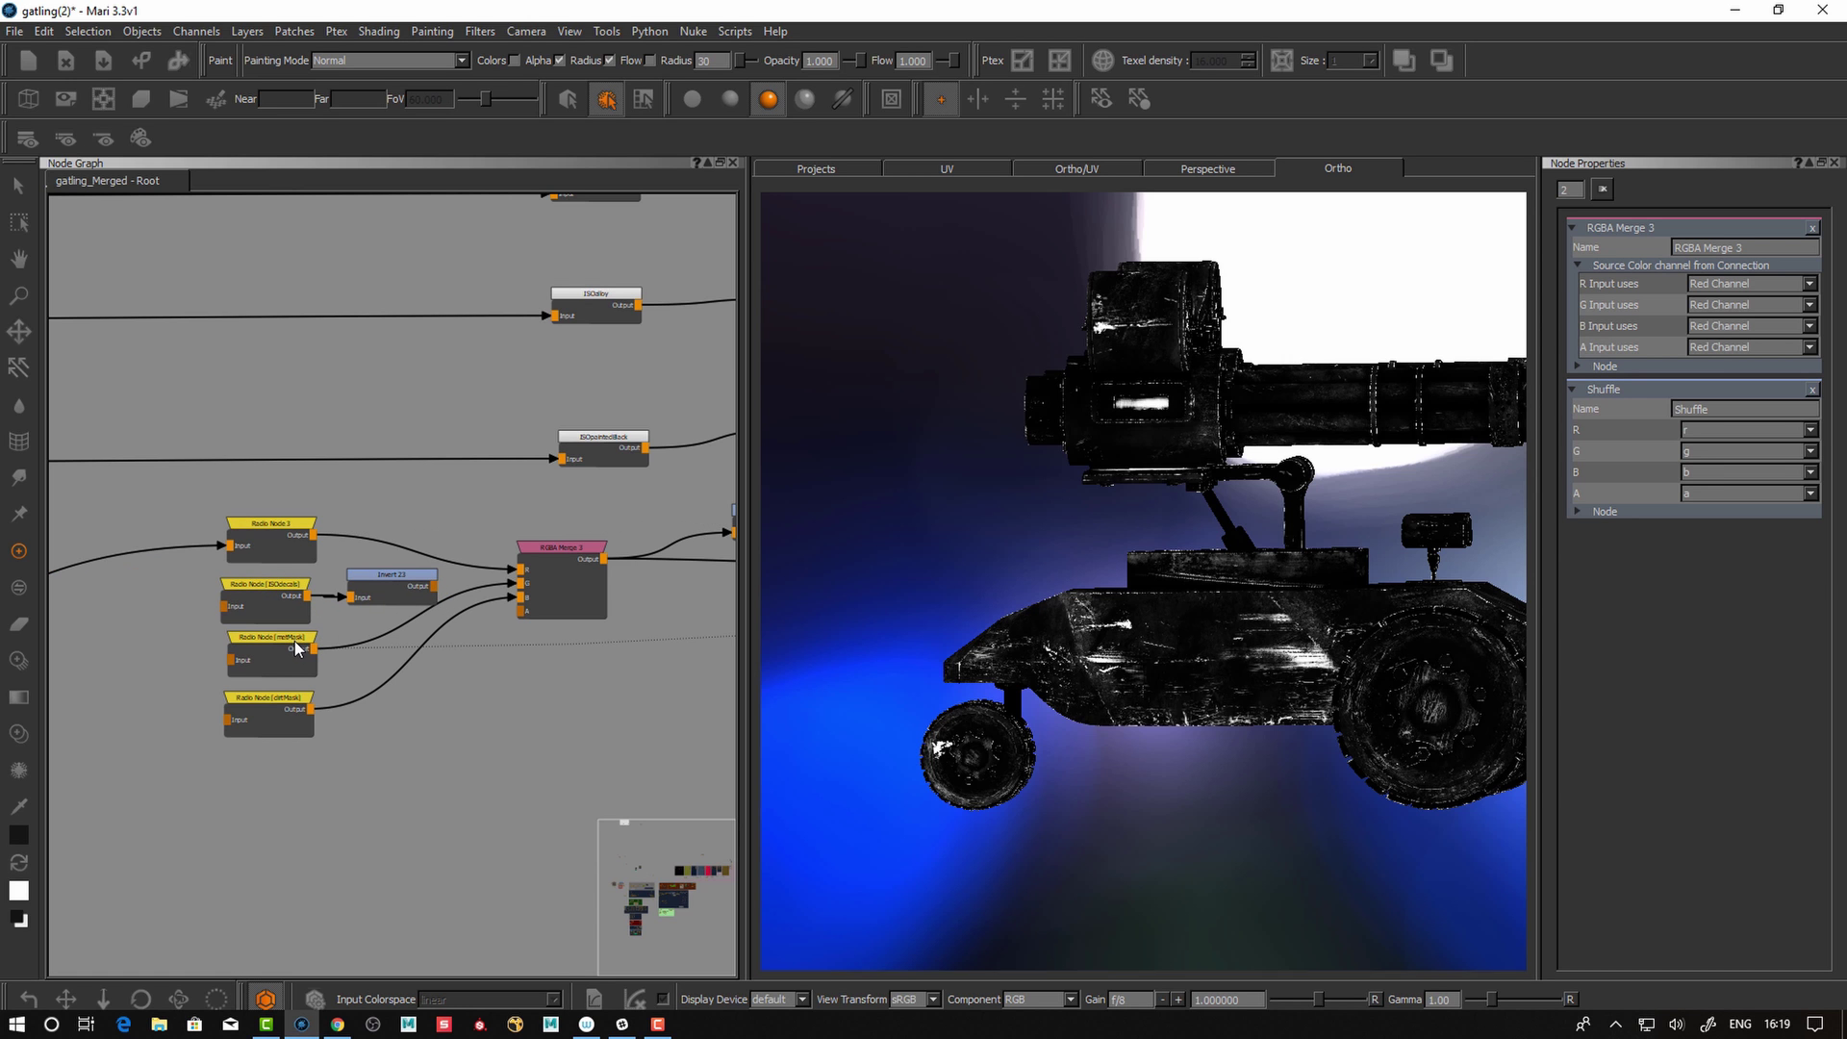
{"action": "left_click", "coordinate": [286, 705]}
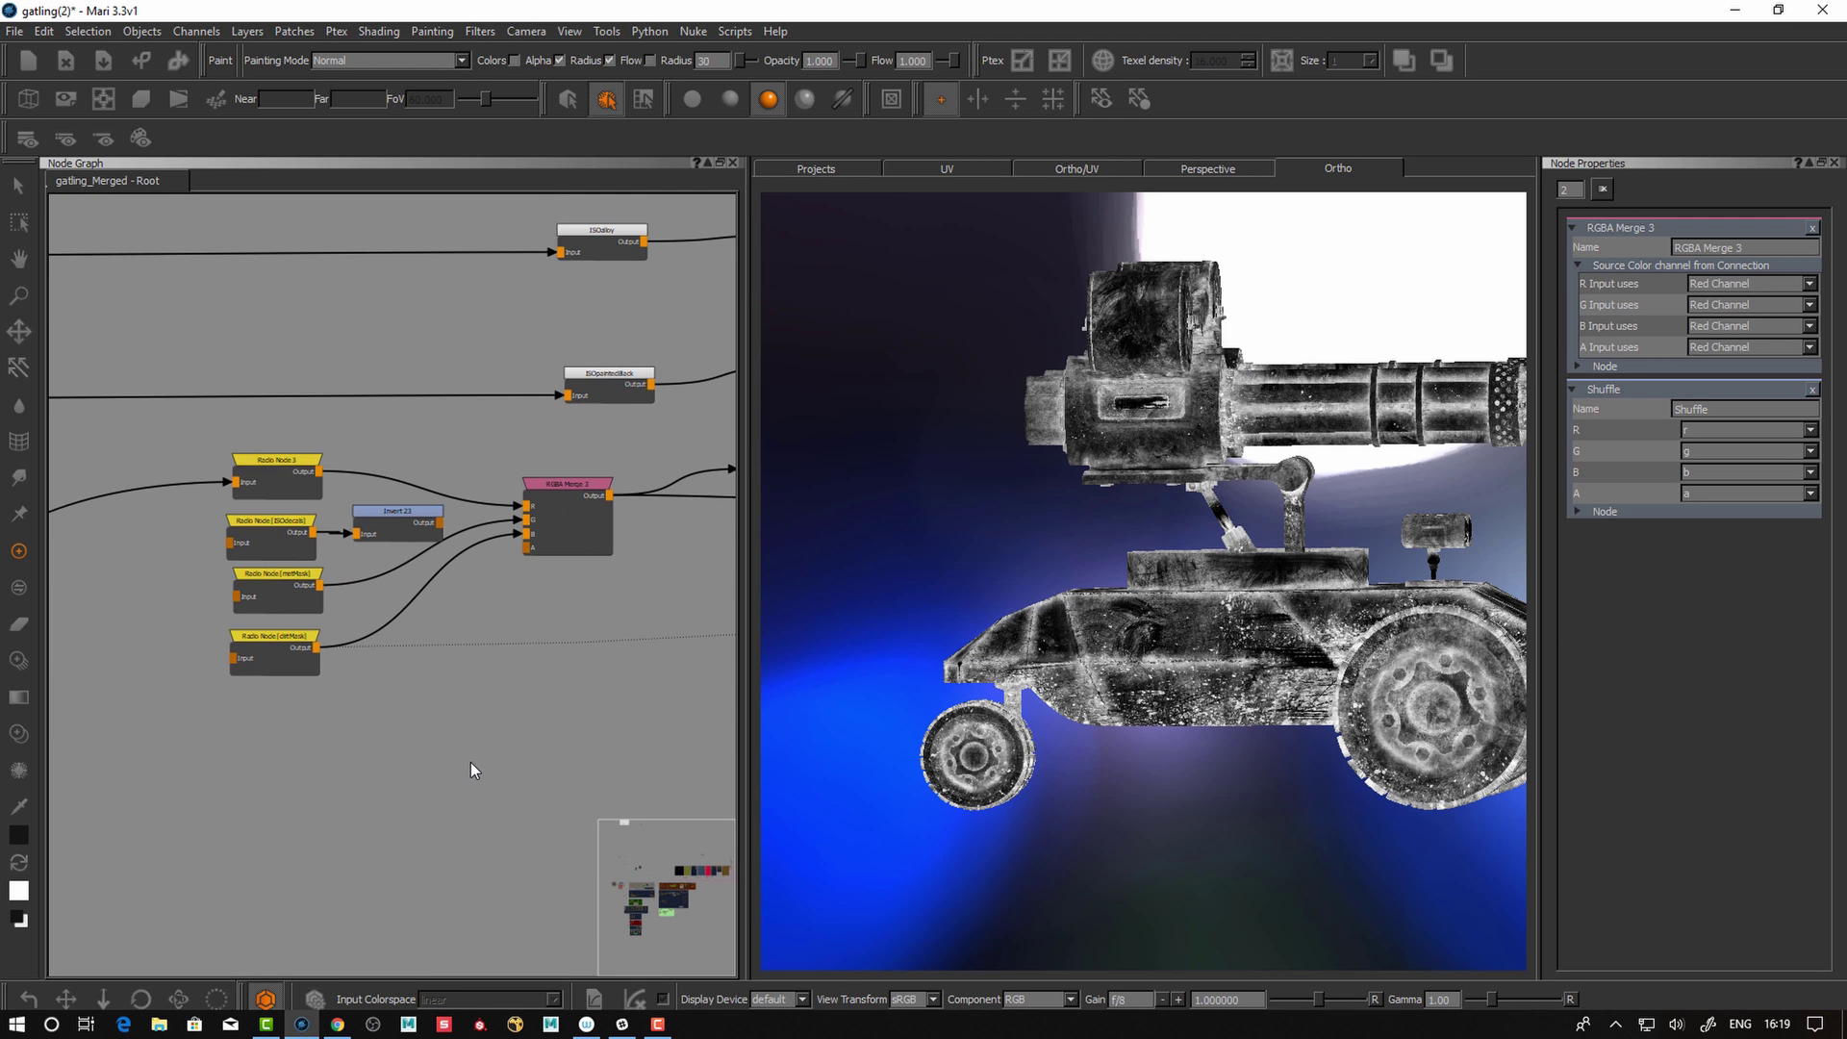
- Add a new Radio Node in the empty graph area below the nodes feeding RGBA Merge 3
{"action": "key", "text": "Tab"}
{"action": "type", "text": "radio"}
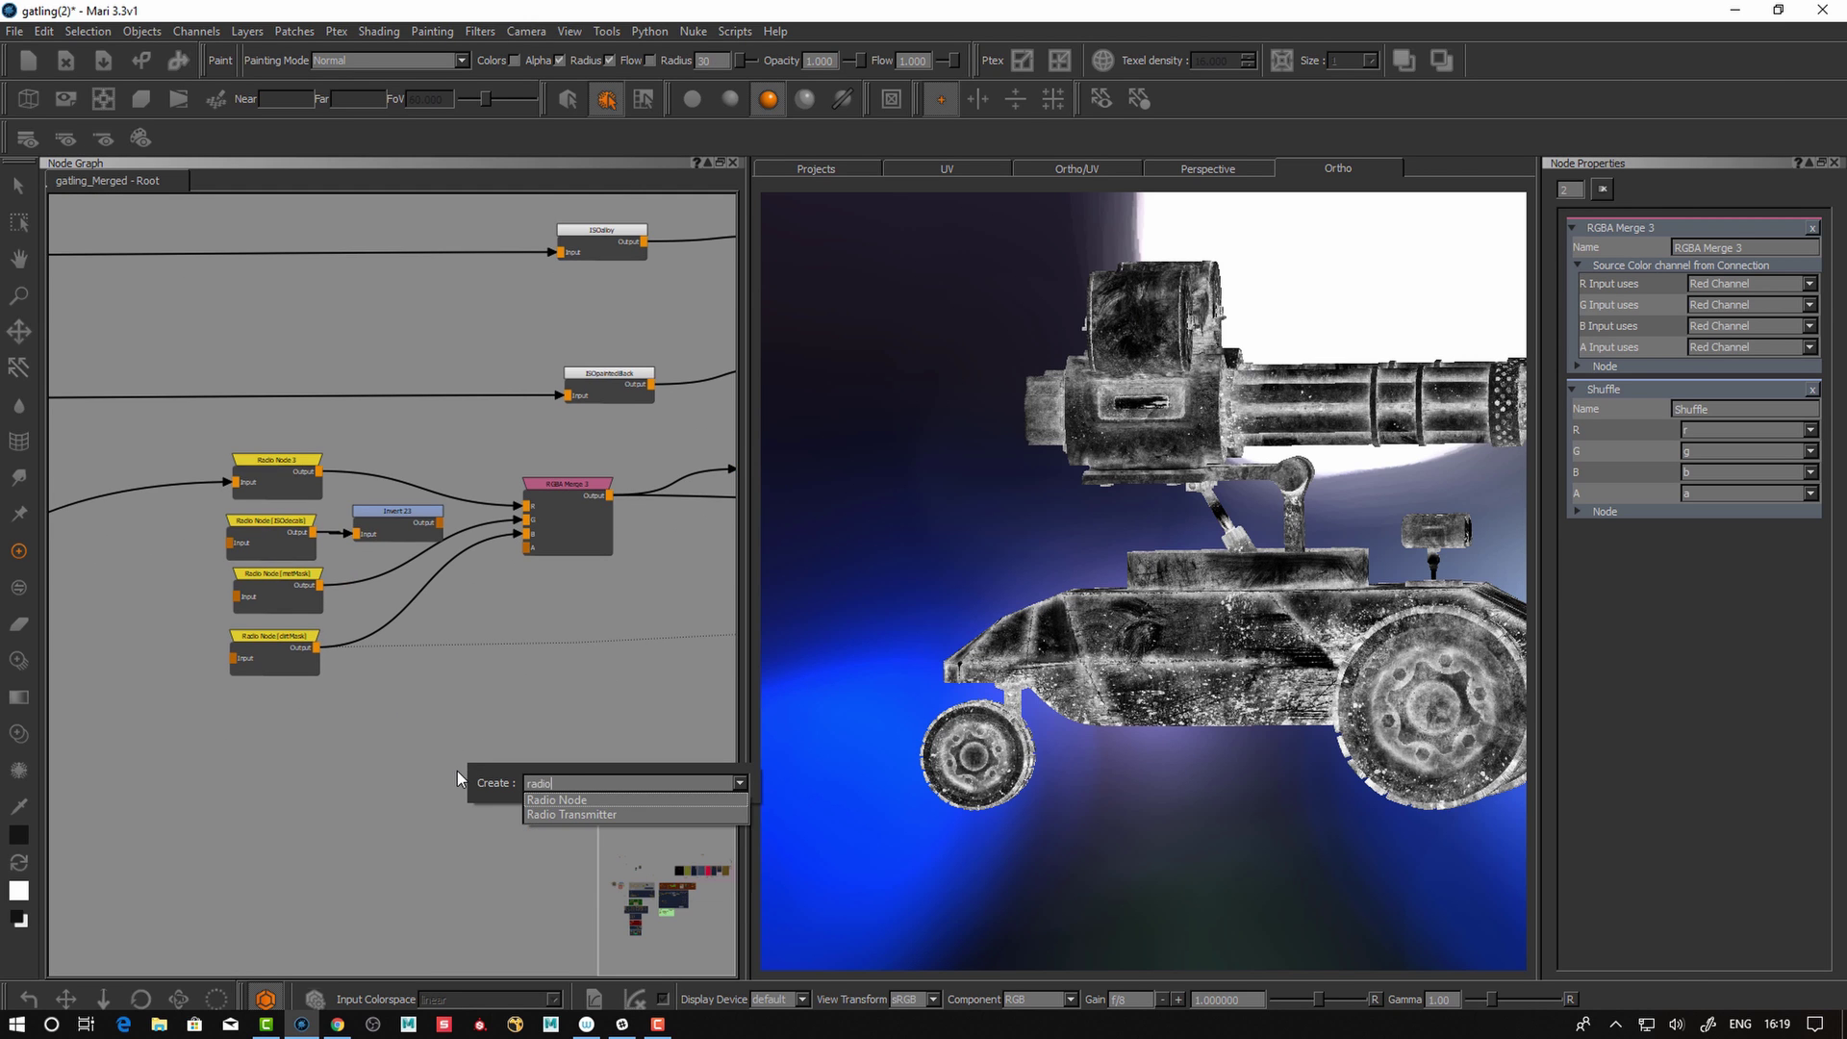
{"action": "key", "text": "Down"}
{"action": "key", "text": "Return"}
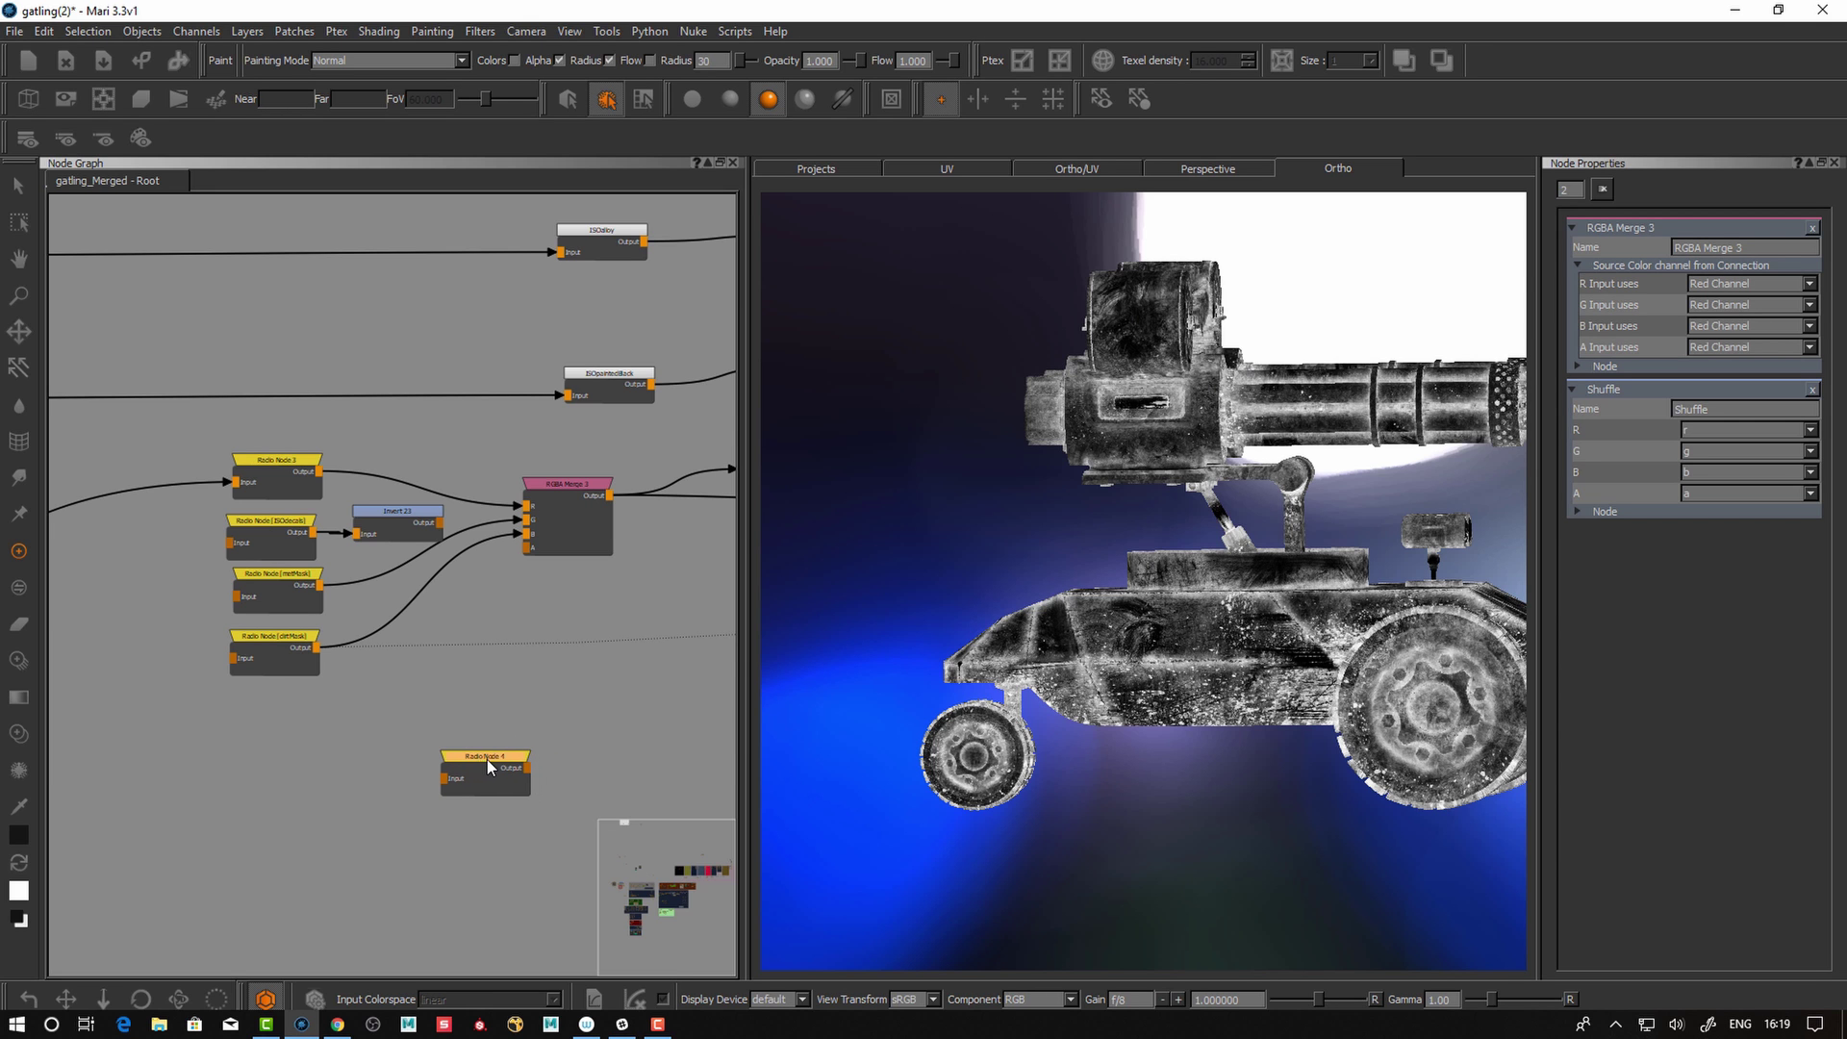
{"action": "scroll", "coordinate": [506, 737], "scroll_direction": "down", "scroll_amount": 4}
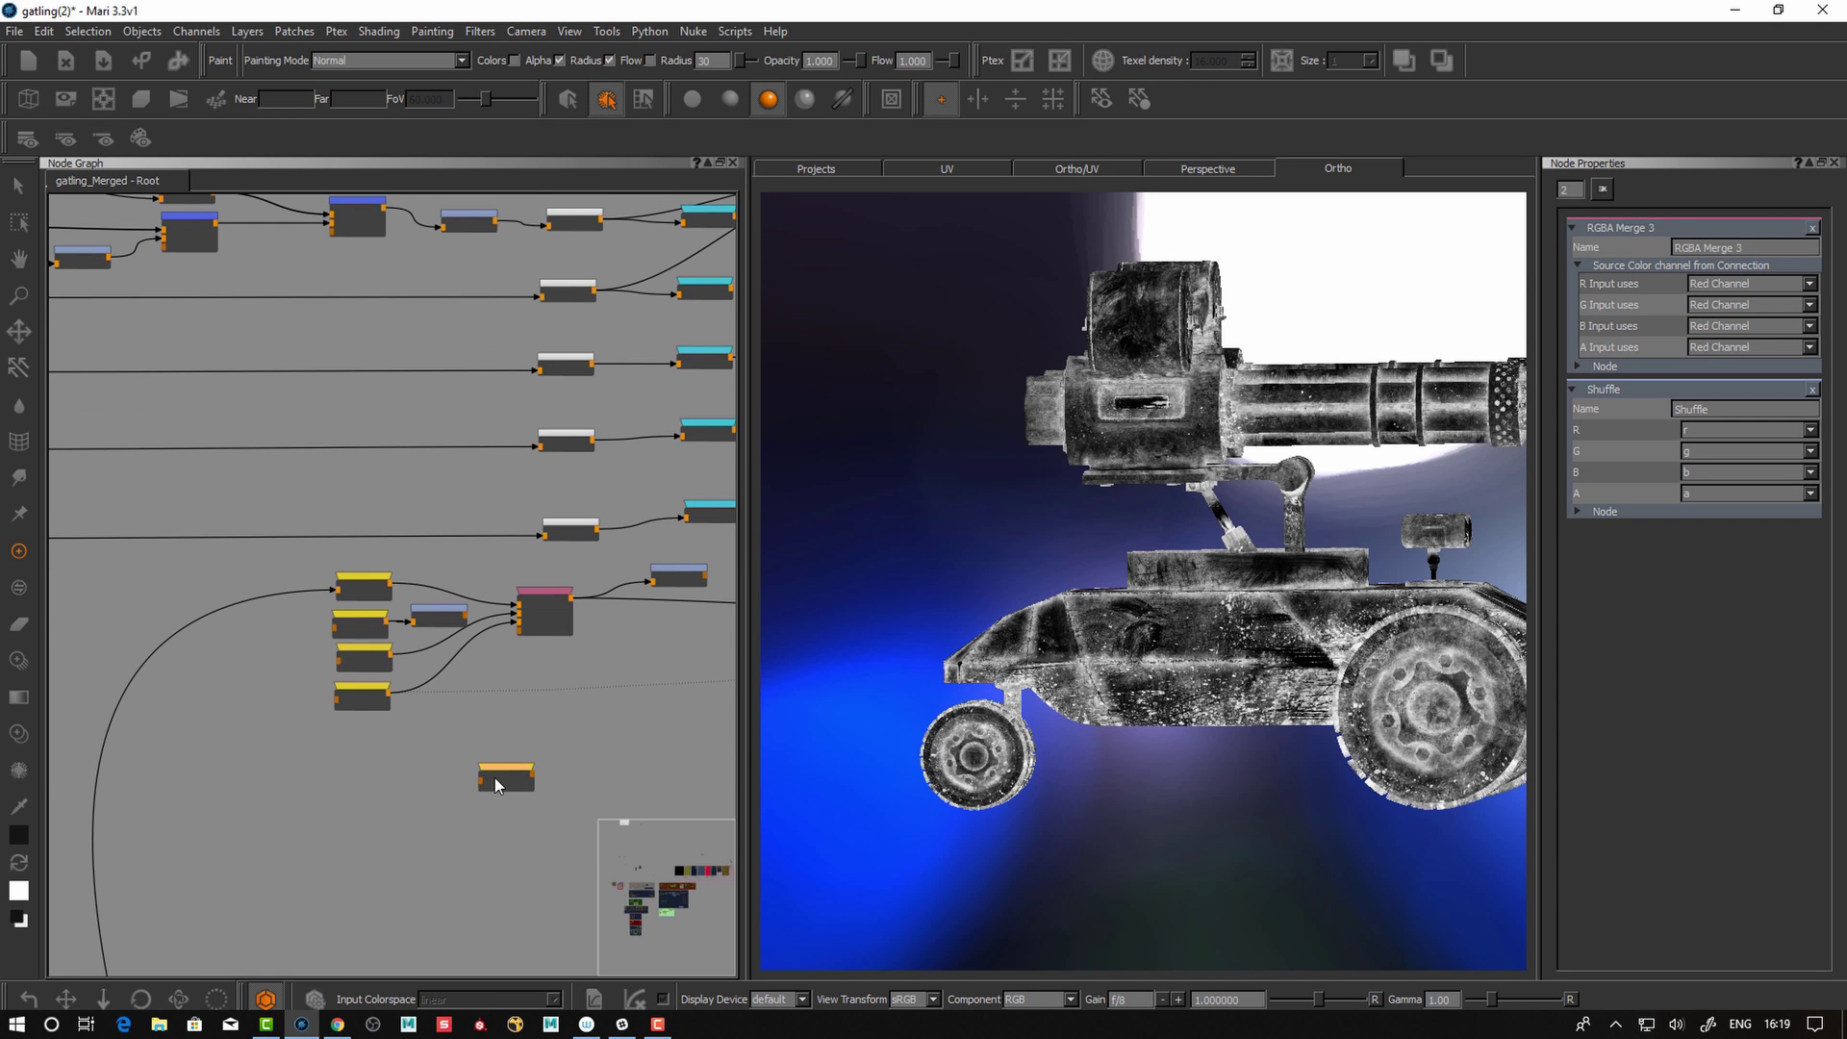
{"action": "left_click_drag", "start_coordinate": [513, 782], "coordinate": [527, 779]}
- Find the ISOpaintedBlack radio transmitter in the node graph and open its properties
{"action": "scroll", "coordinate": [527, 779], "scroll_direction": "up", "scroll_amount": 3}
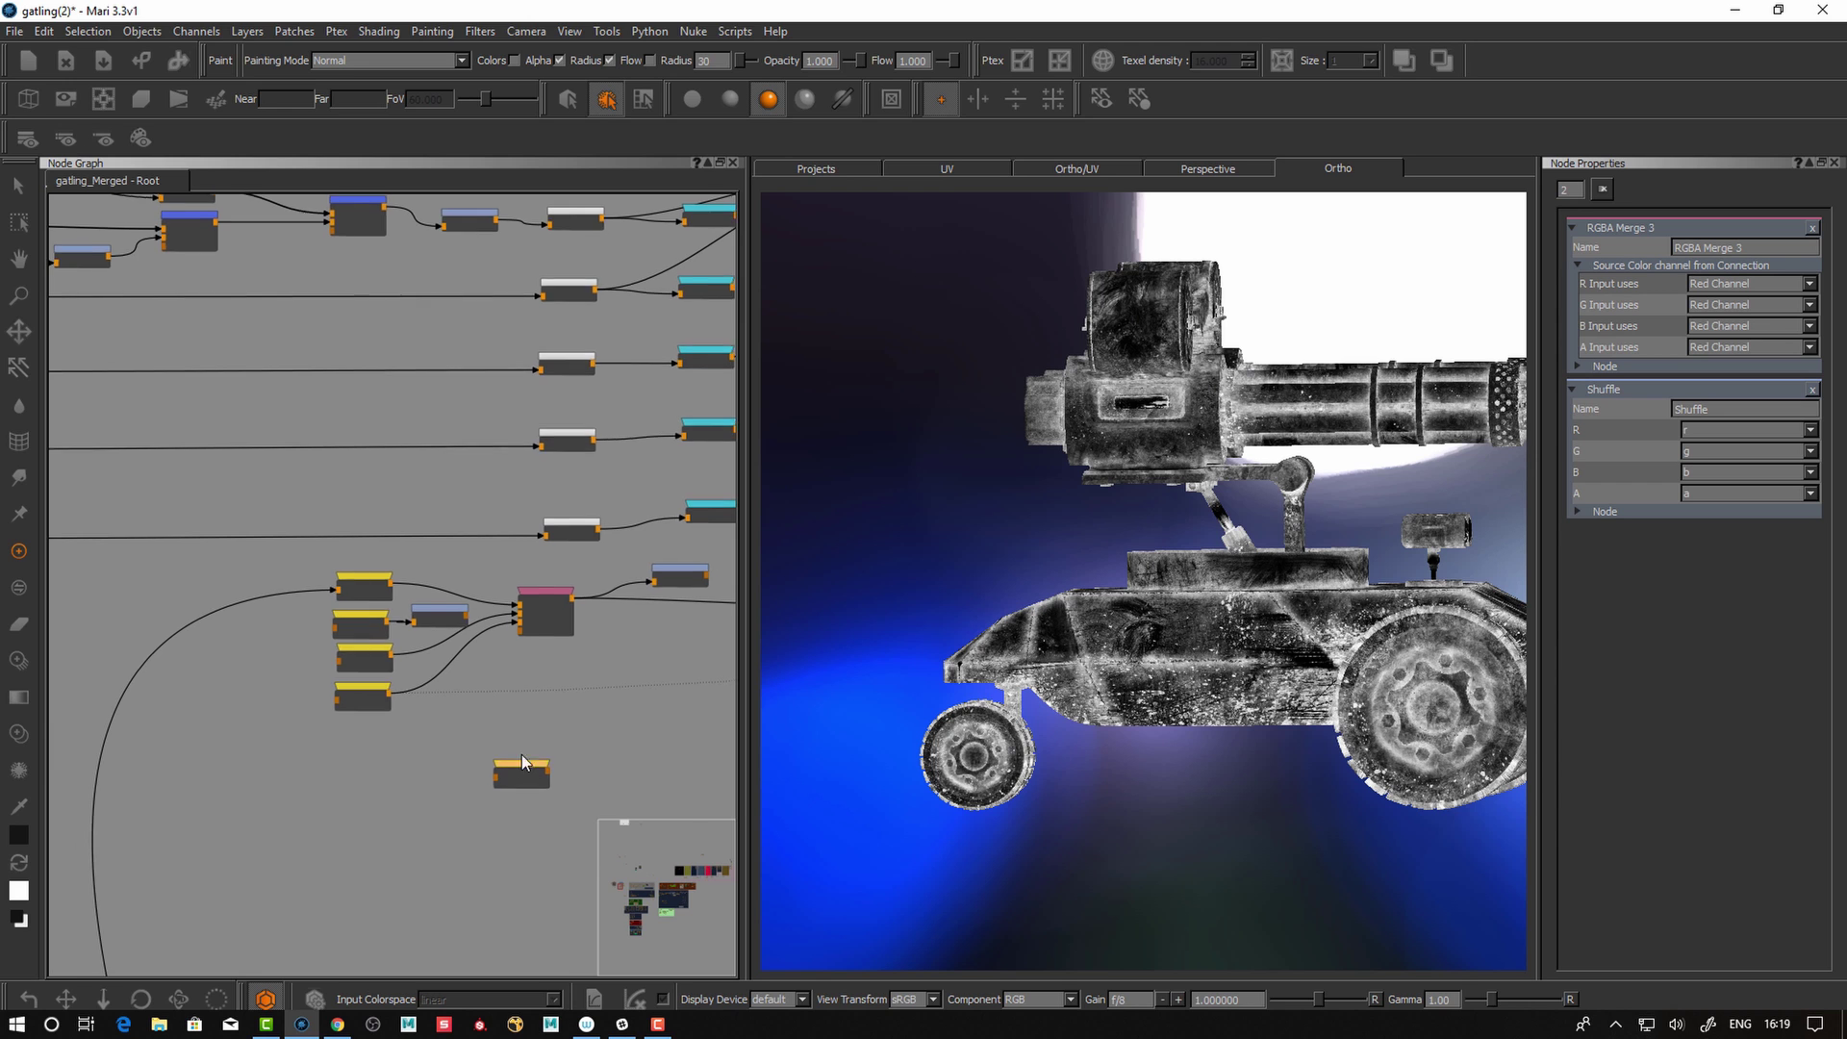
{"action": "scroll", "coordinate": [552, 706], "scroll_direction": "up", "scroll_amount": 2}
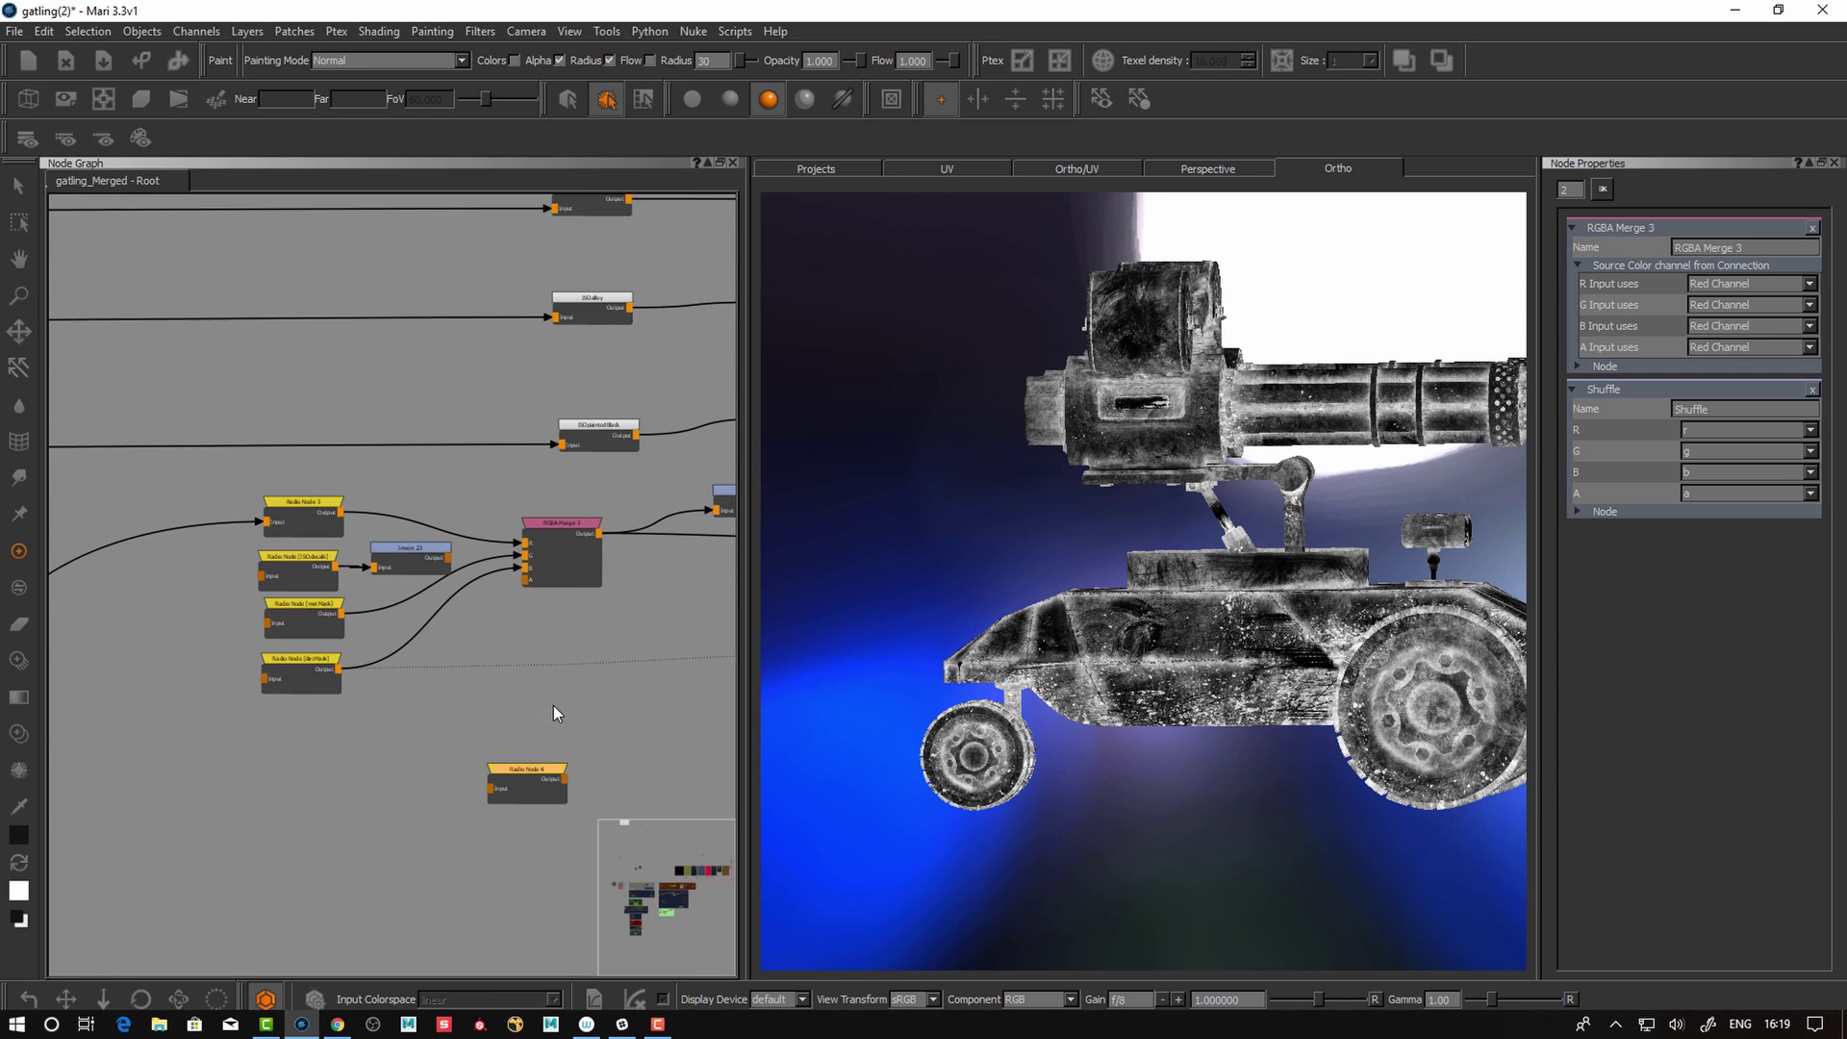
{"action": "right_click_drag", "start_coordinate": [566, 728], "coordinate": [362, 755], "text": "alt"}
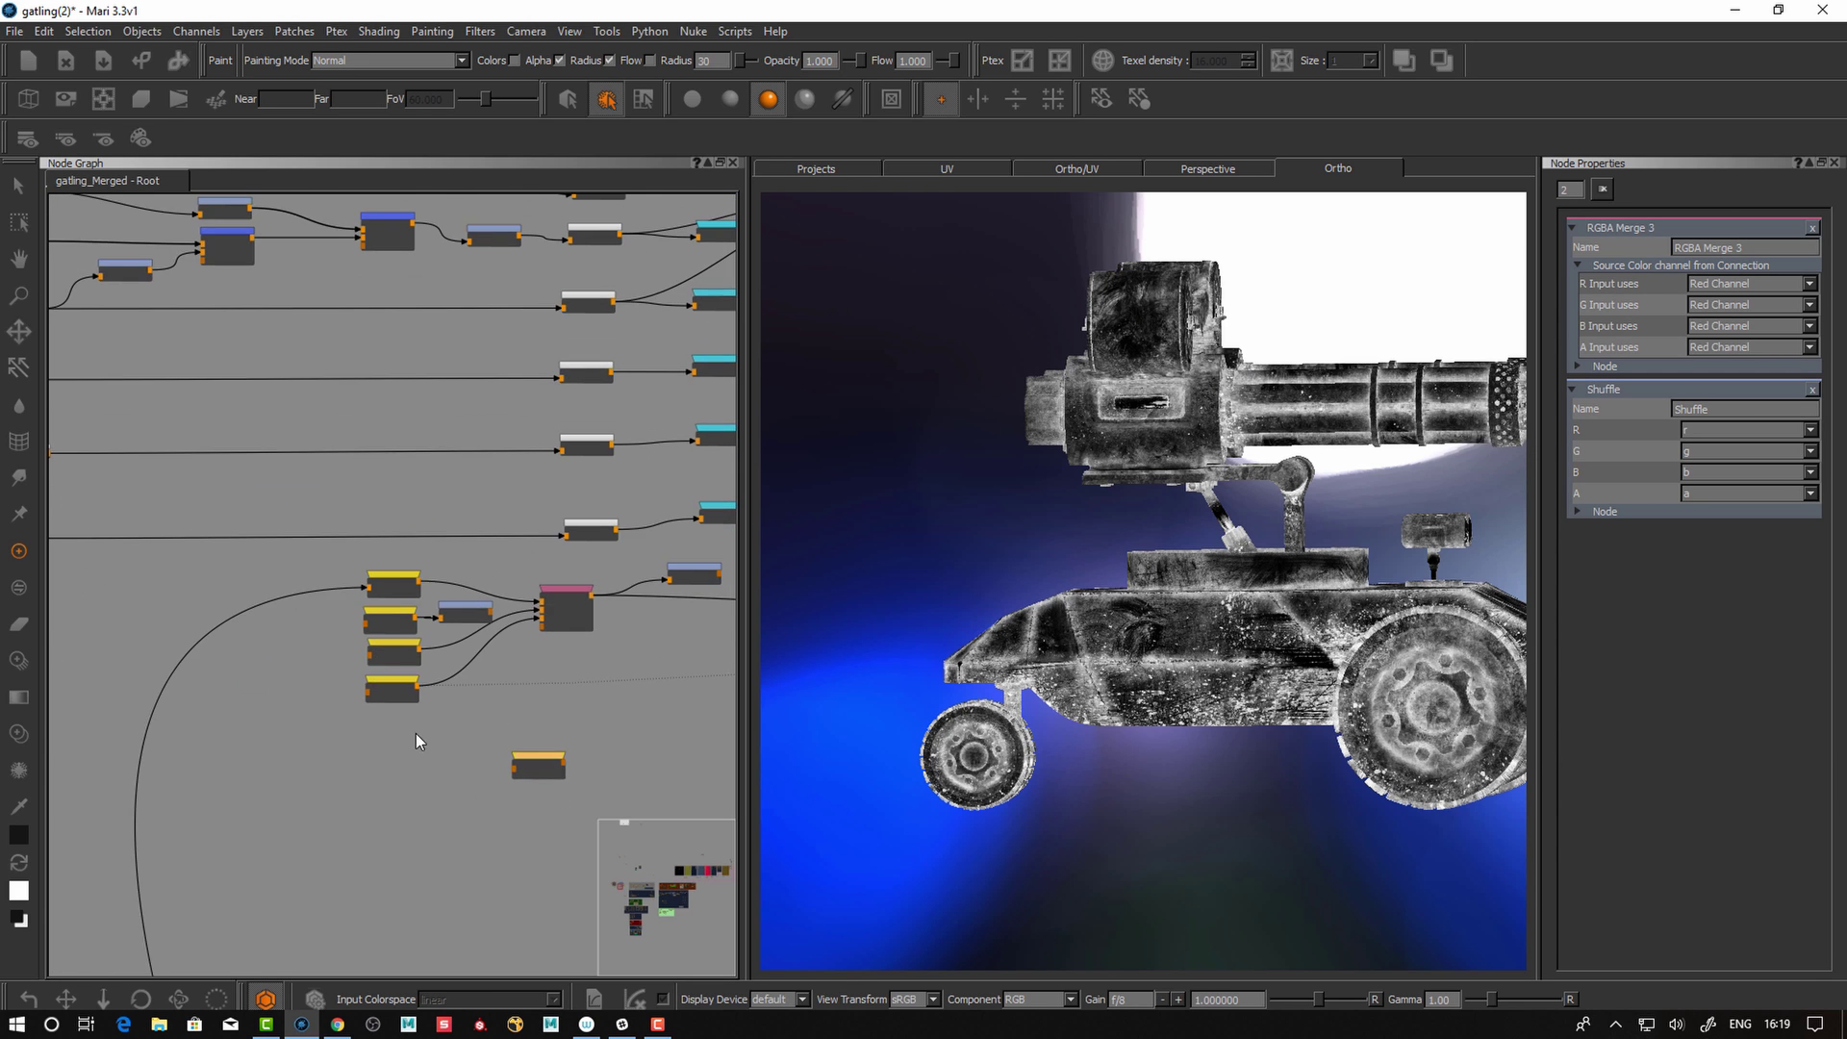
{"action": "middle_click_drag", "start_coordinate": [541, 713], "coordinate": [363, 750]}
{"action": "right_click_drag", "start_coordinate": [524, 504], "coordinate": [708, 495], "text": "alt"}
{"action": "scroll", "coordinate": [588, 589], "scroll_direction": "up", "scroll_amount": 2}
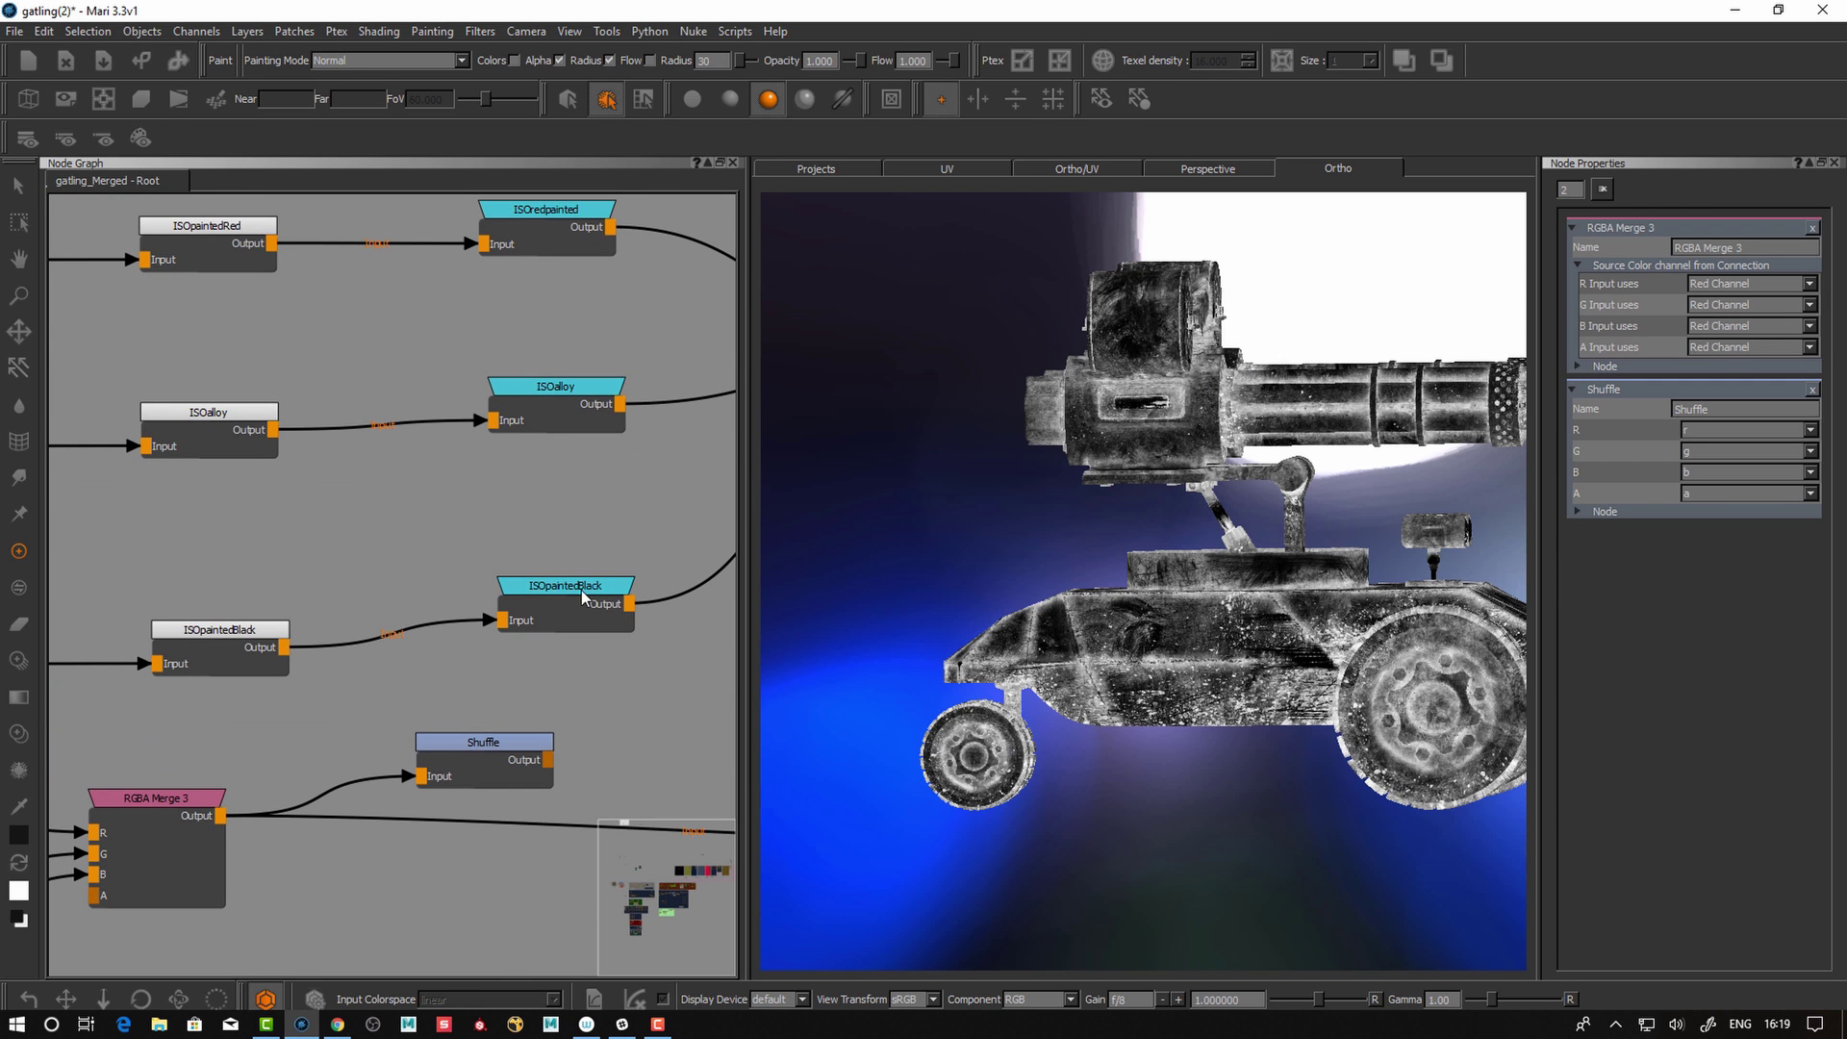
{"action": "left_click_drag", "start_coordinate": [562, 588], "coordinate": [566, 602]}
{"action": "double_click", "coordinate": [575, 600]}
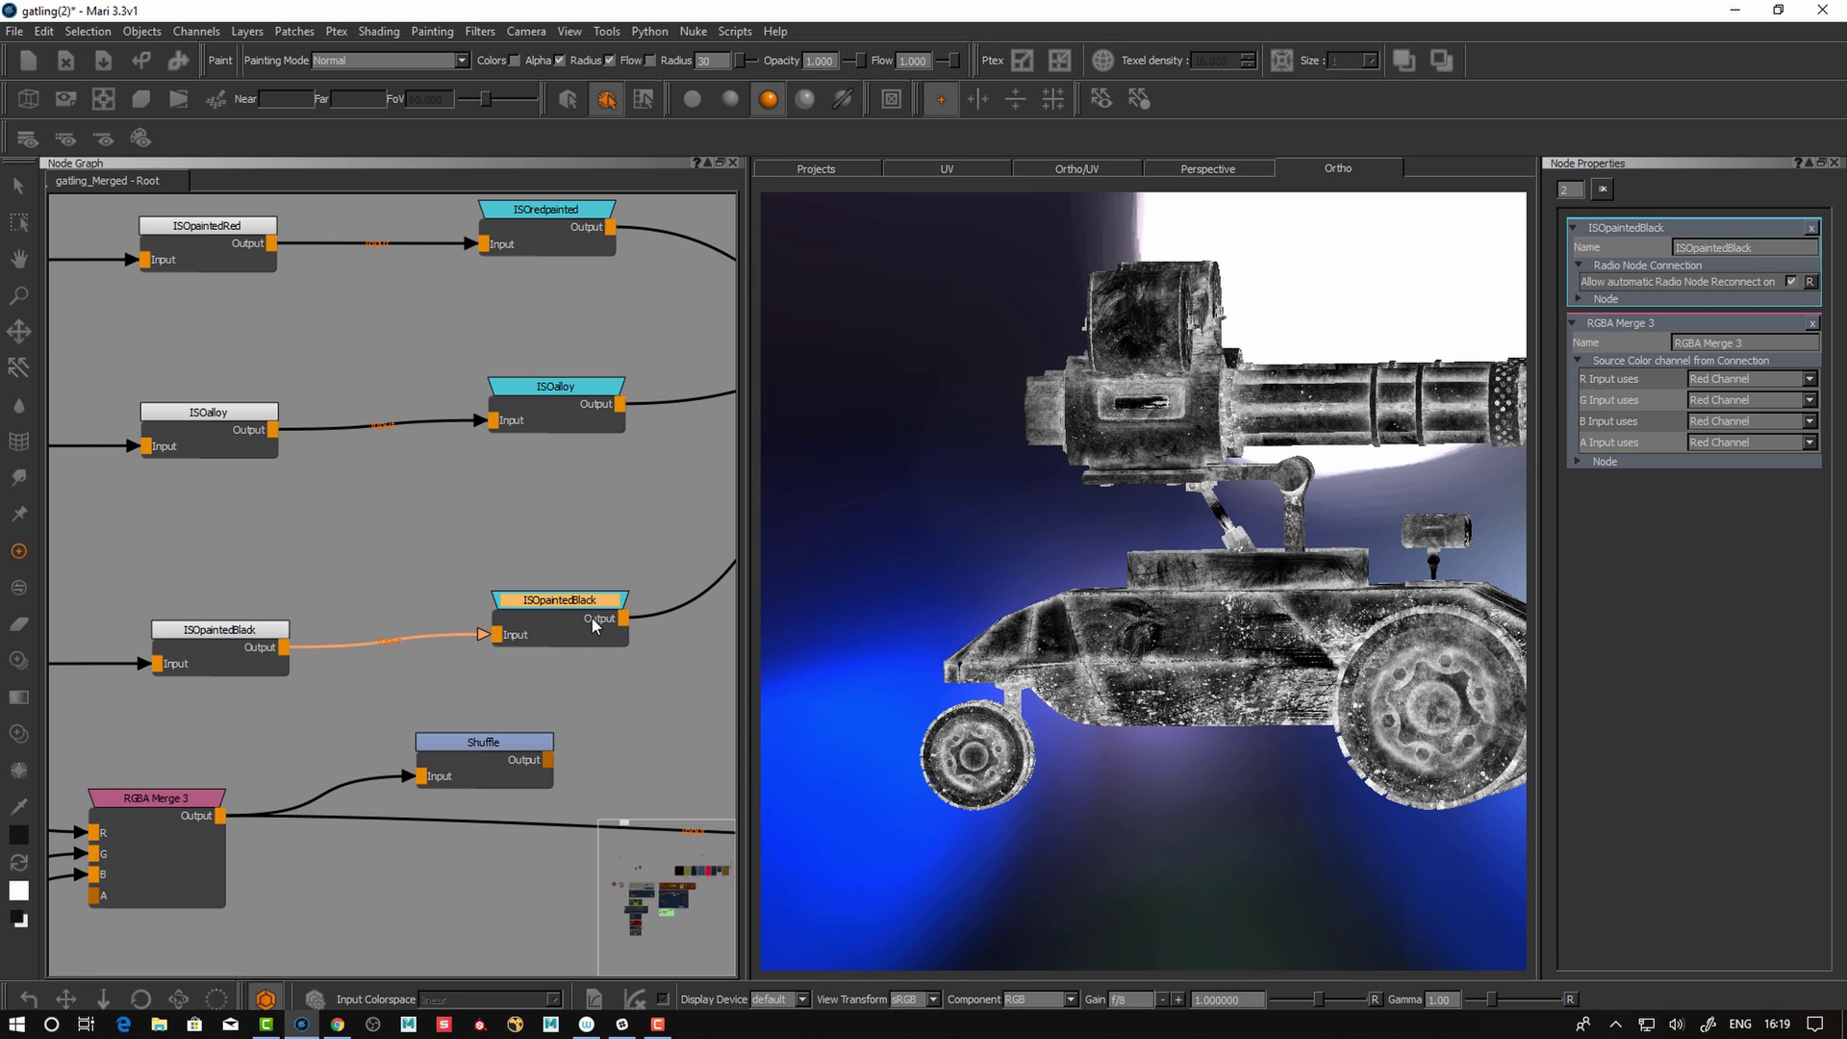
- Connect the new radio node to the ISOalloy transmitter and view its mask on the model
{"action": "middle_click_drag", "start_coordinate": [567, 669], "coordinate": [716, 144]}
{"action": "scroll", "coordinate": [544, 642], "scroll_direction": "down", "scroll_amount": 1}
{"action": "left_click_drag", "start_coordinate": [304, 694], "coordinate": [315, 694]}
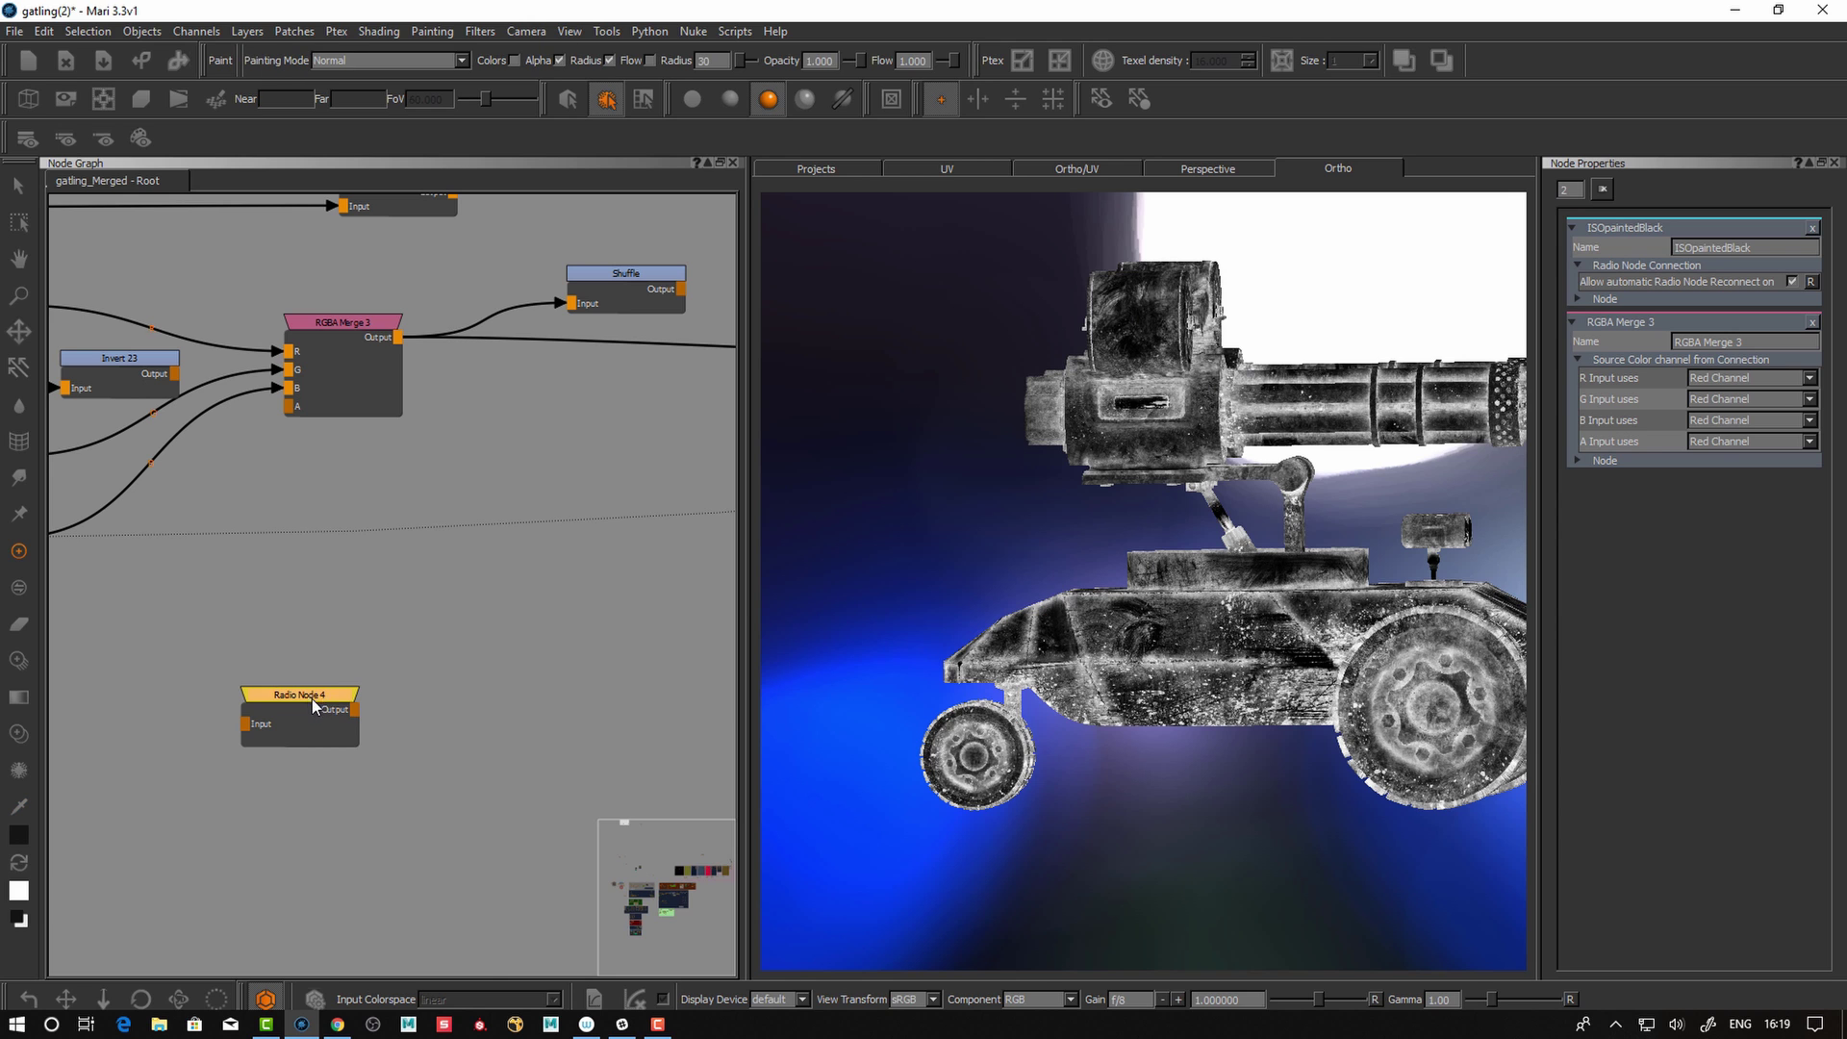
{"action": "right_click", "coordinate": [310, 697]}
{"action": "mouse_move", "coordinate": [381, 818]}
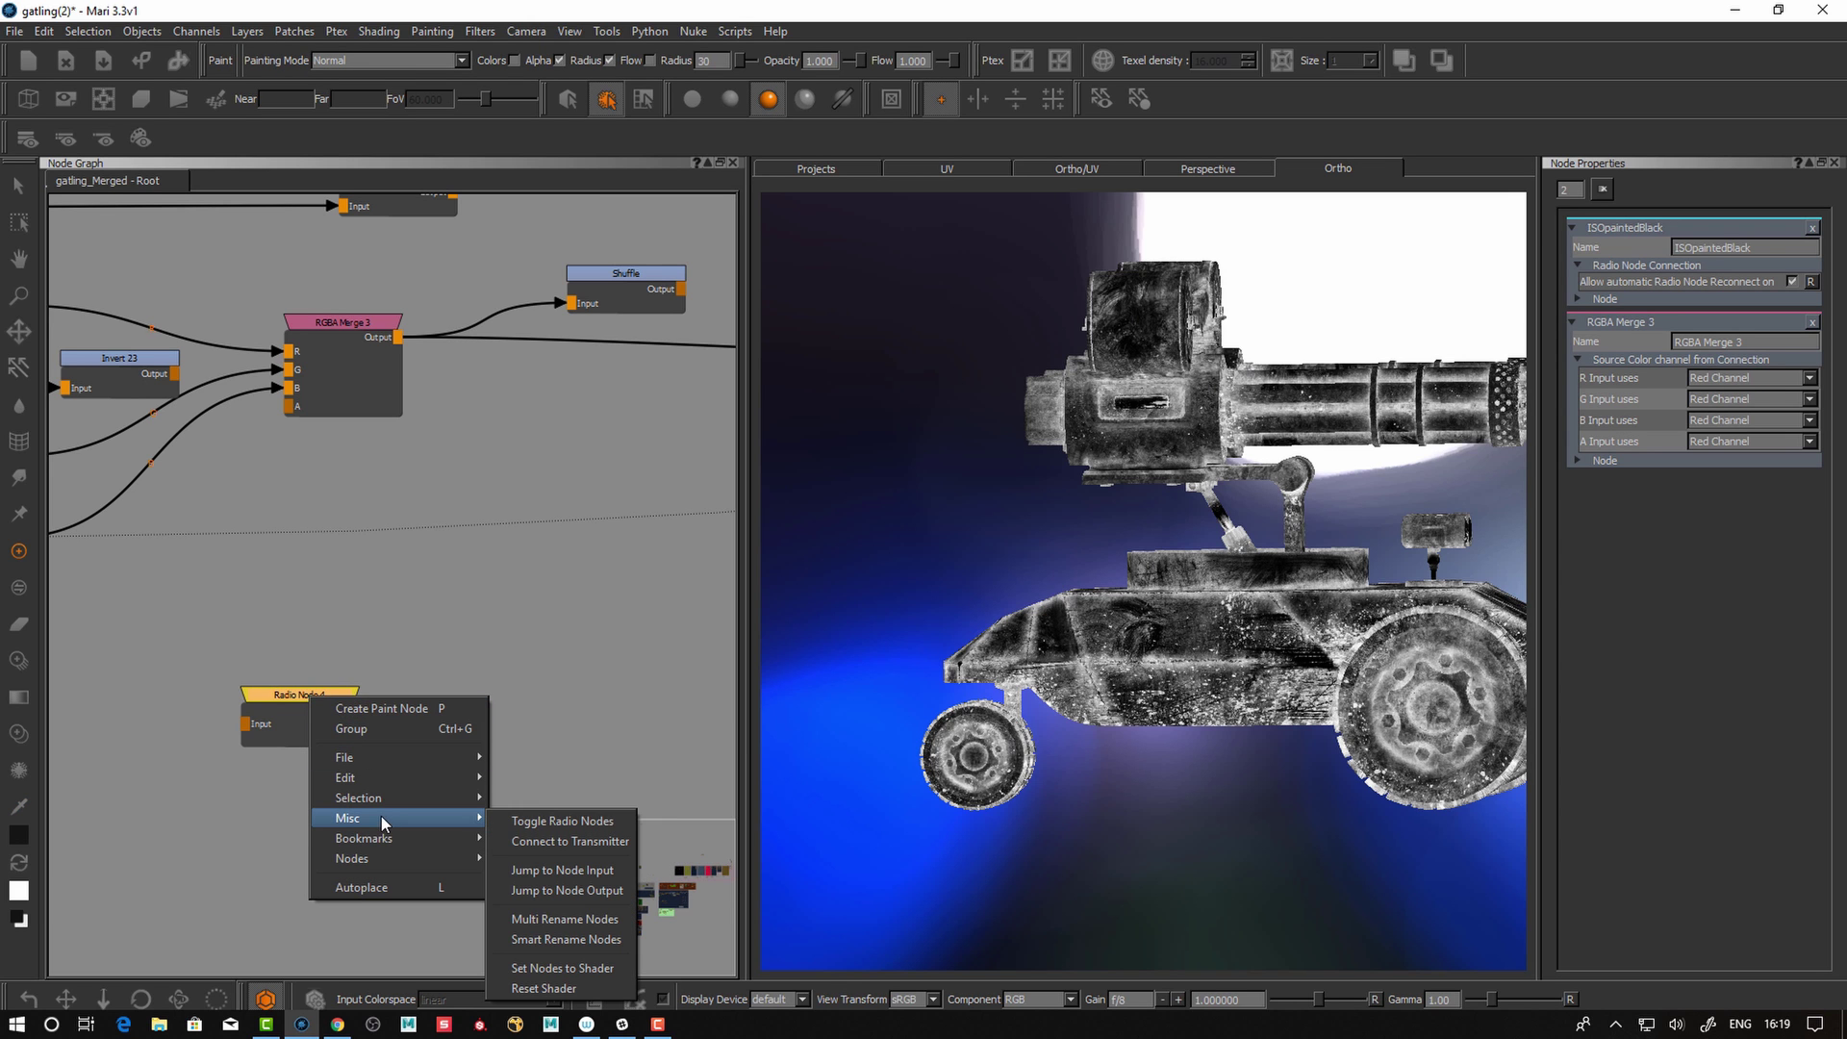
{"action": "left_click", "coordinate": [547, 840]}
{"action": "left_click_drag", "start_coordinate": [502, 811], "coordinate": [555, 484]}
{"action": "scroll", "coordinate": [644, 779], "scroll_direction": "down", "scroll_amount": 1}
{"action": "scroll", "coordinate": [611, 577], "scroll_direction": "up", "scroll_amount": 1}
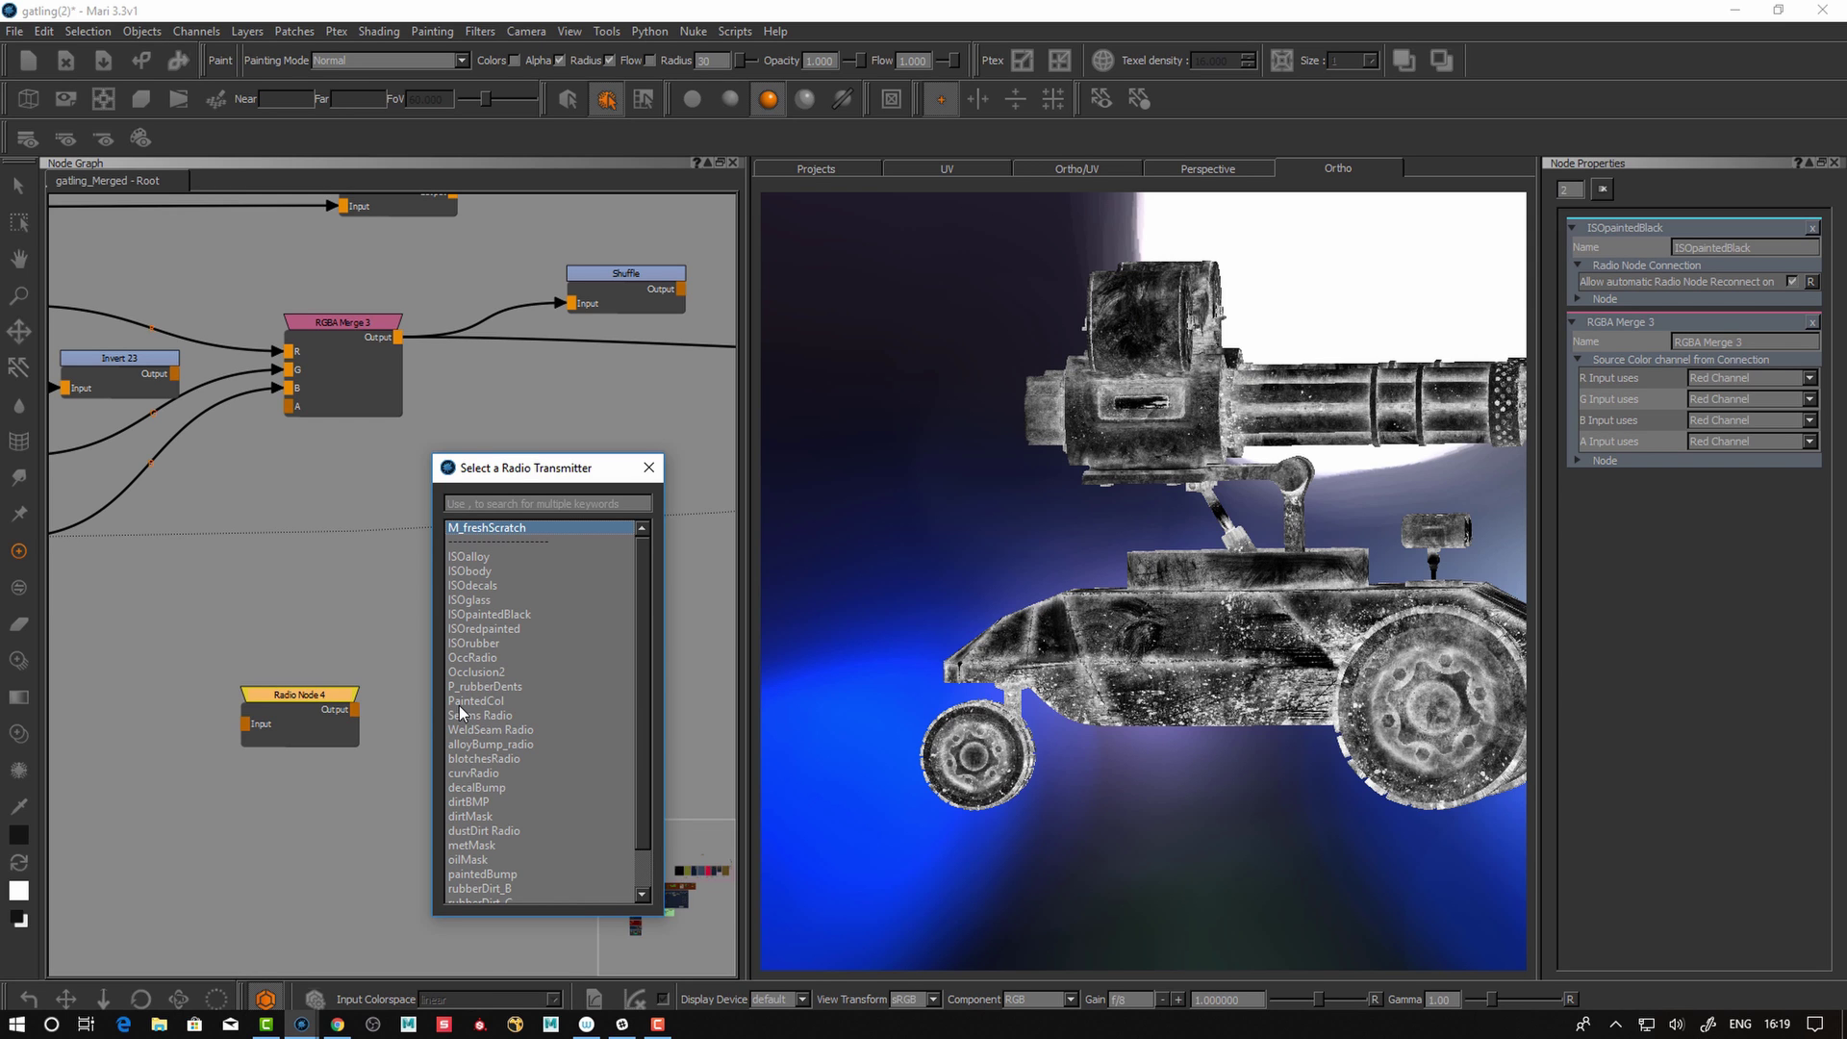
{"action": "key", "text": "Down"}
{"action": "key", "text": "Down"}
{"action": "key", "text": "Up"}
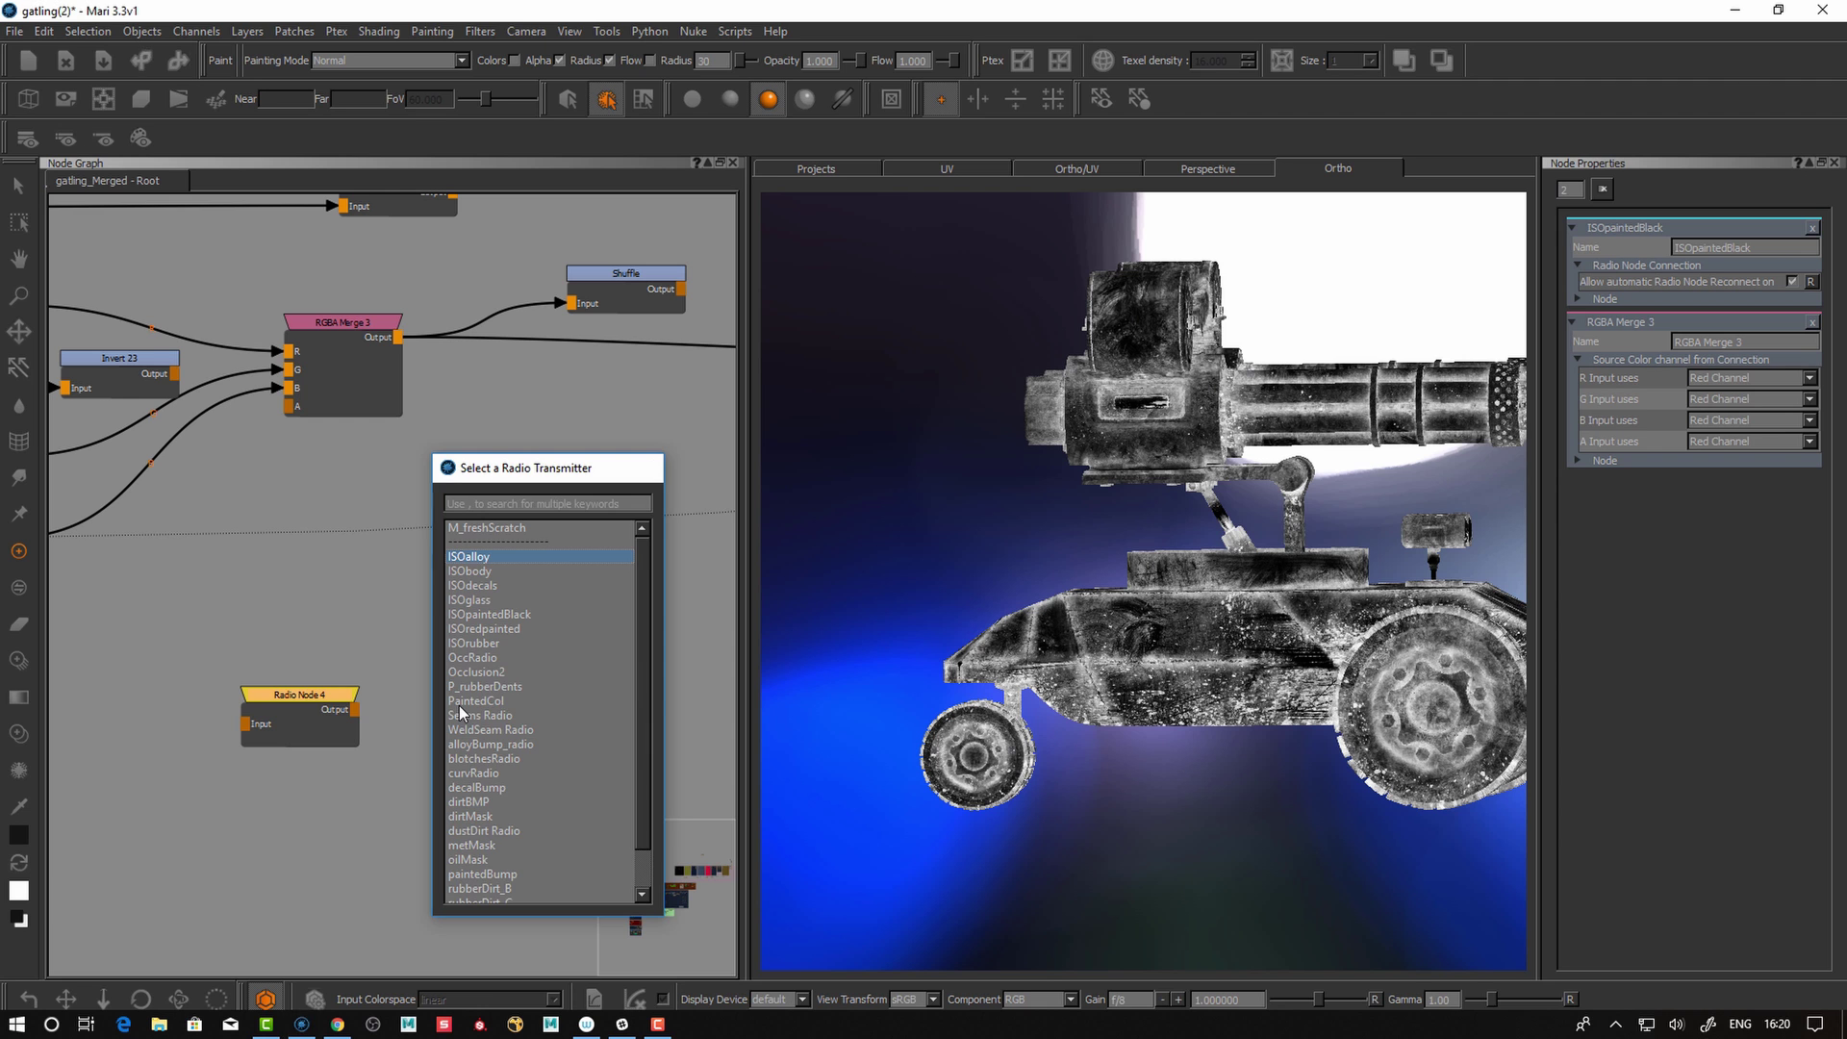
{"action": "key", "text": "Return"}
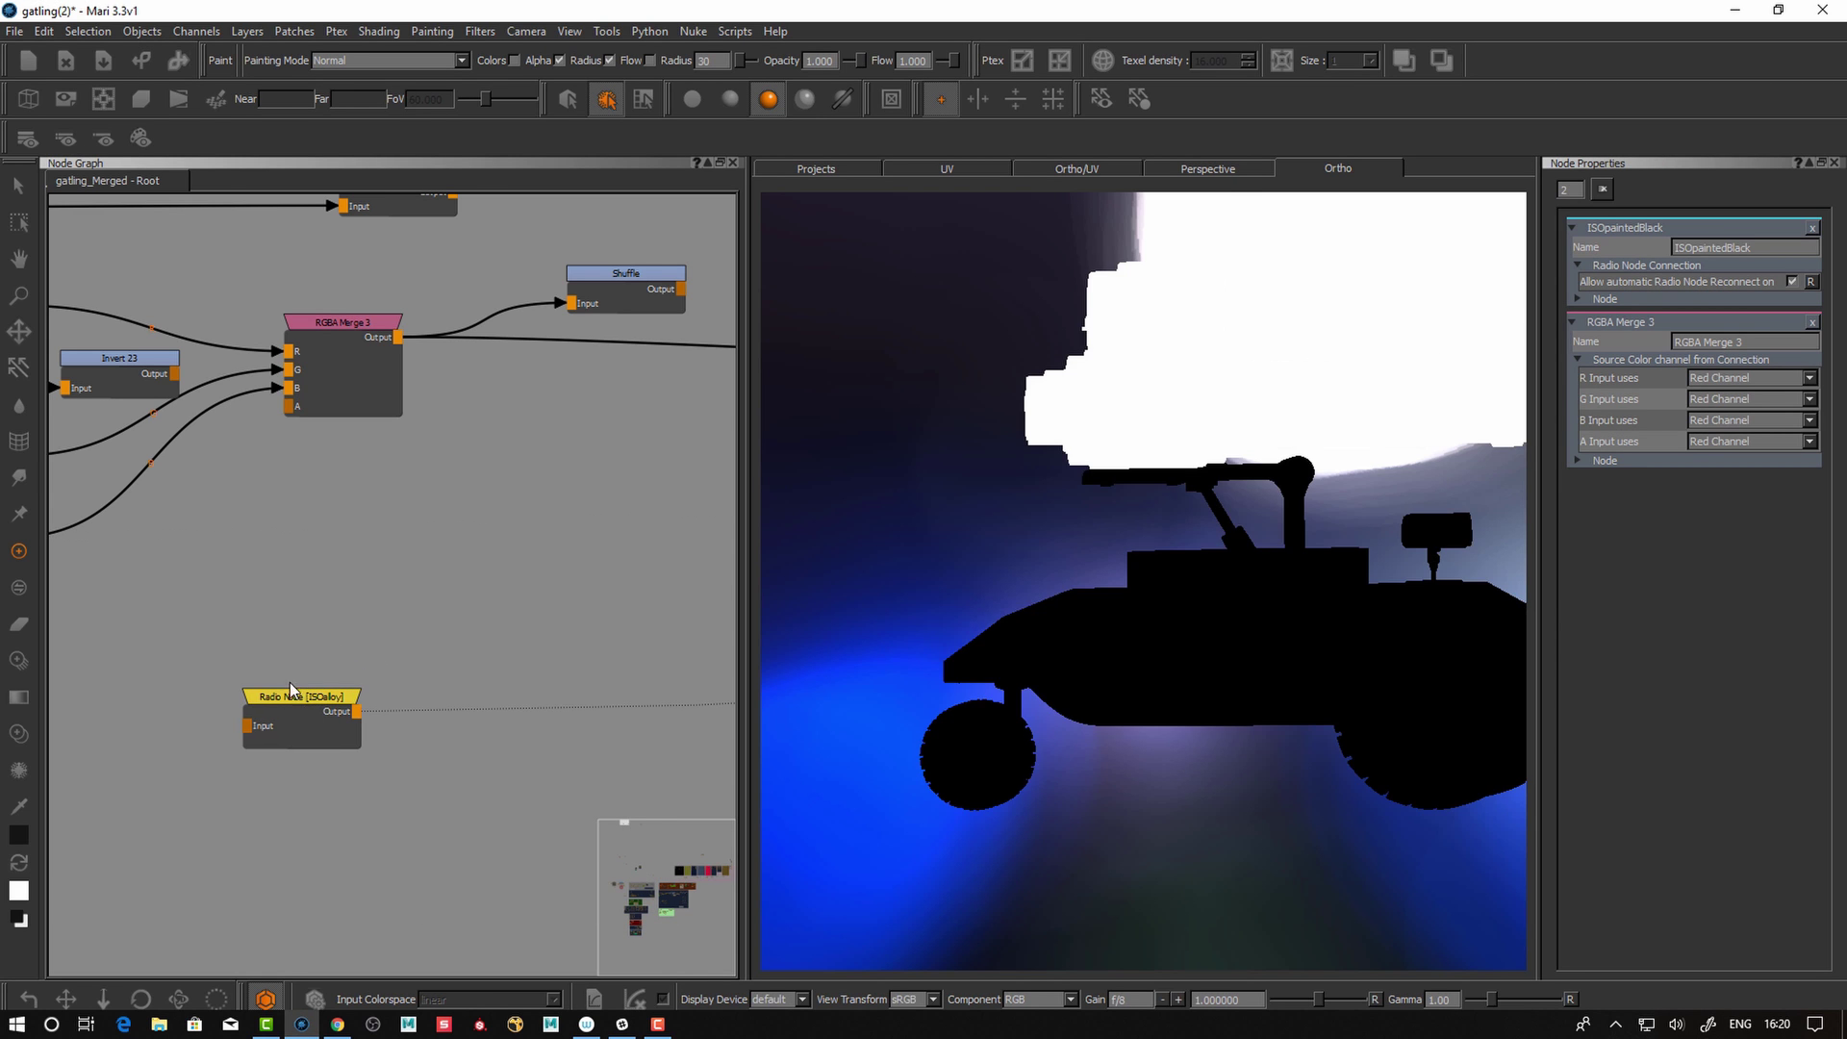
{"action": "left_click_drag", "start_coordinate": [866, 481], "coordinate": [1048, 642], "text": "alt"}
- Reconnect the radio node from ISOalloy to the metMask transmitter
{"action": "left_click_drag", "start_coordinate": [332, 705], "coordinate": [325, 706]}
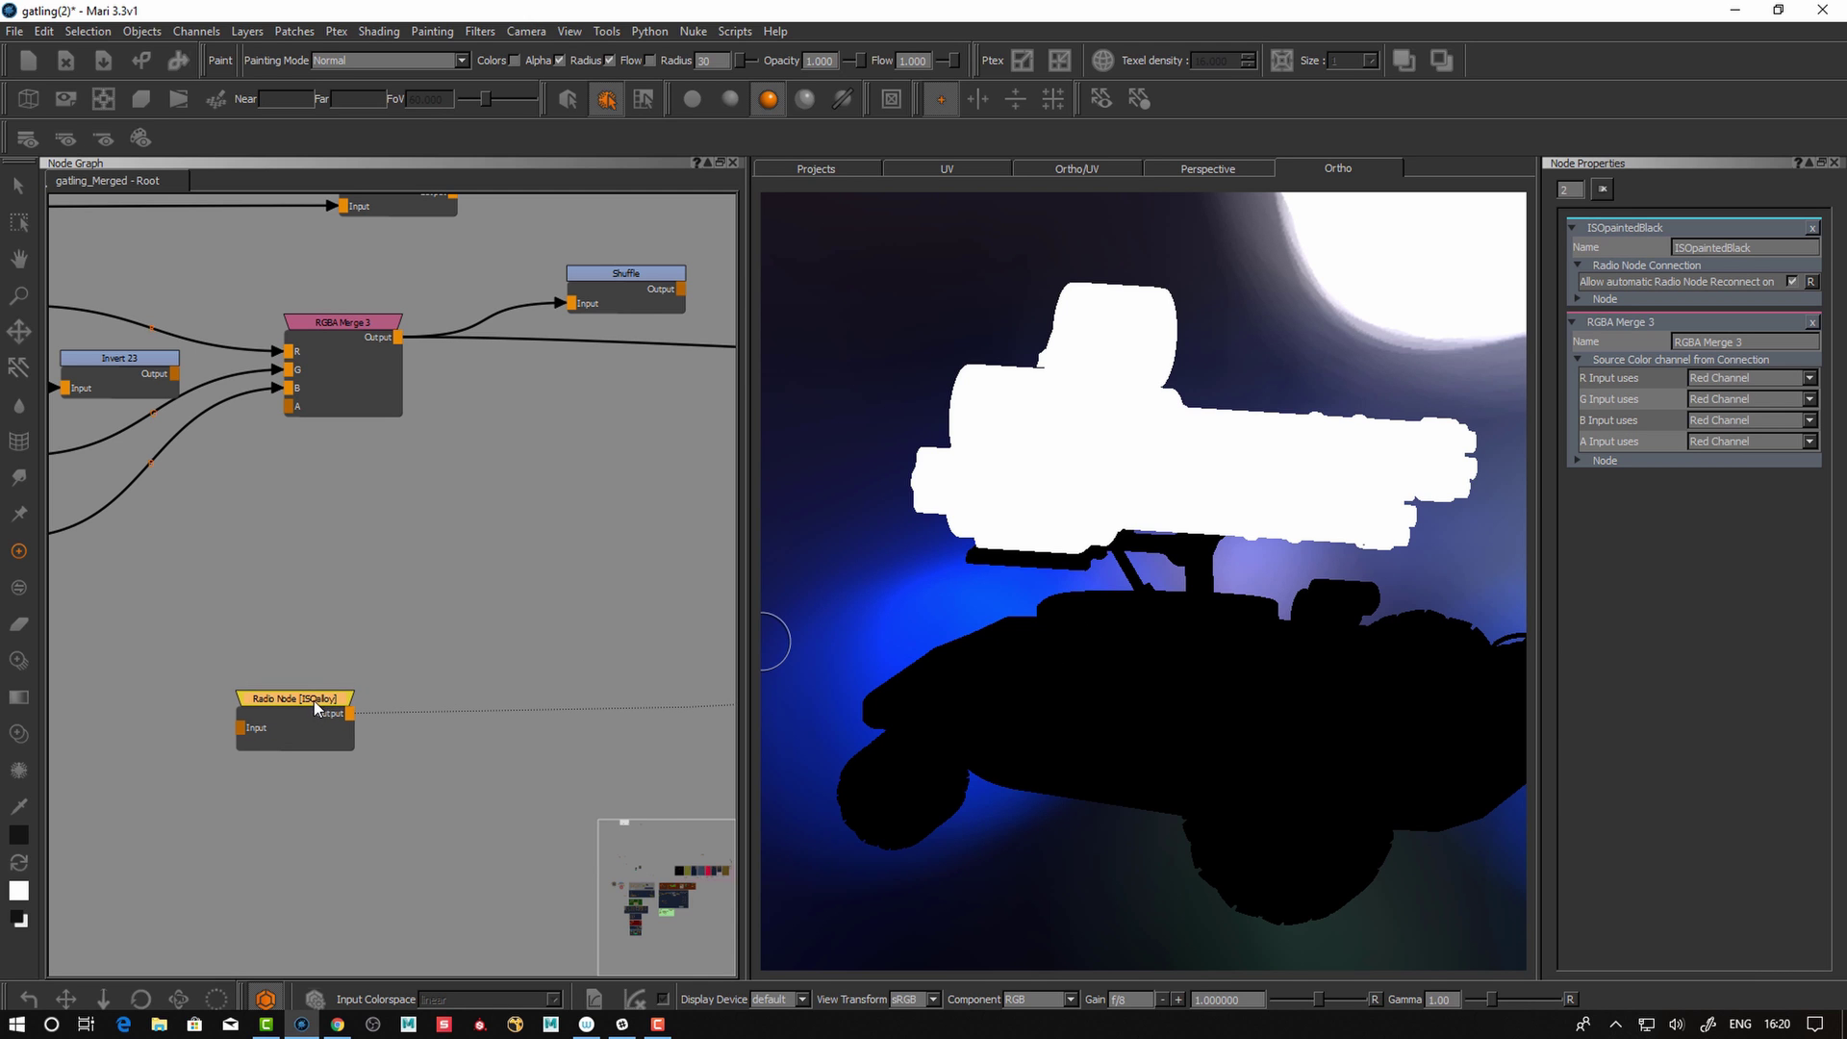
{"action": "right_click", "coordinate": [314, 702]}
{"action": "mouse_move", "coordinate": [396, 820]}
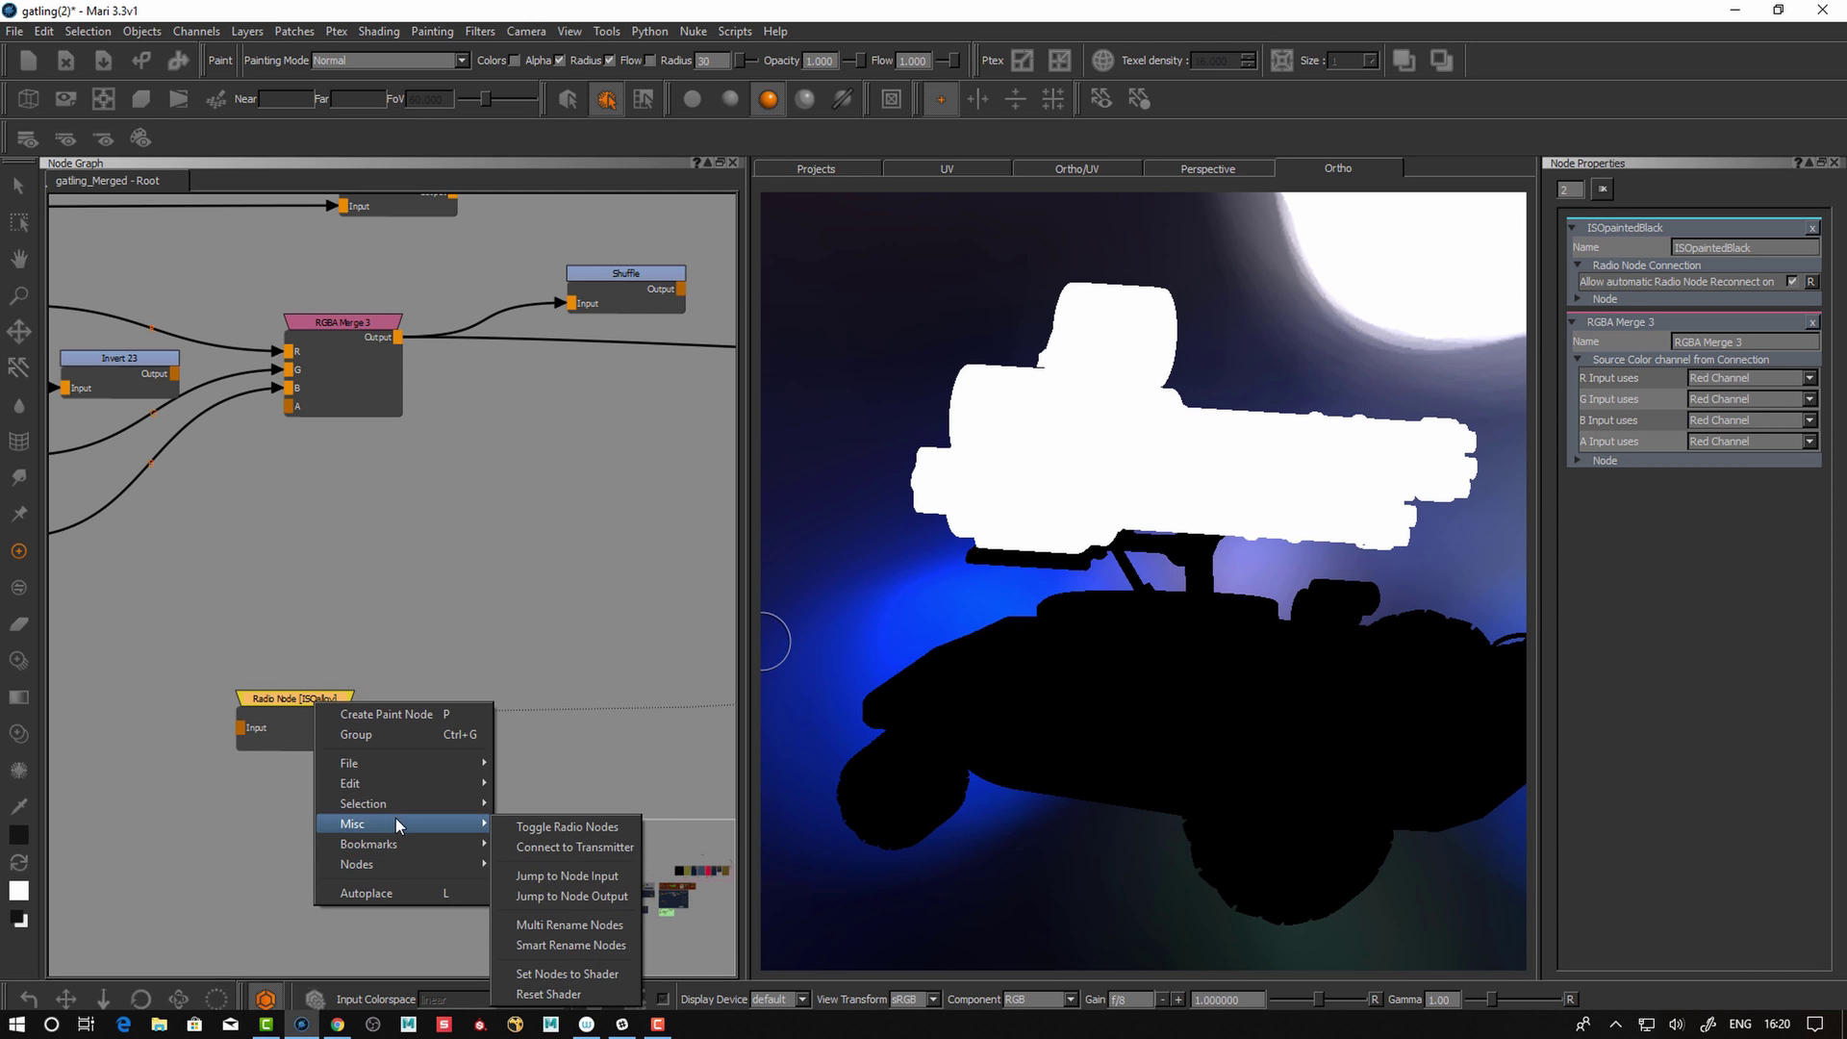
{"action": "left_click", "coordinate": [543, 846]}
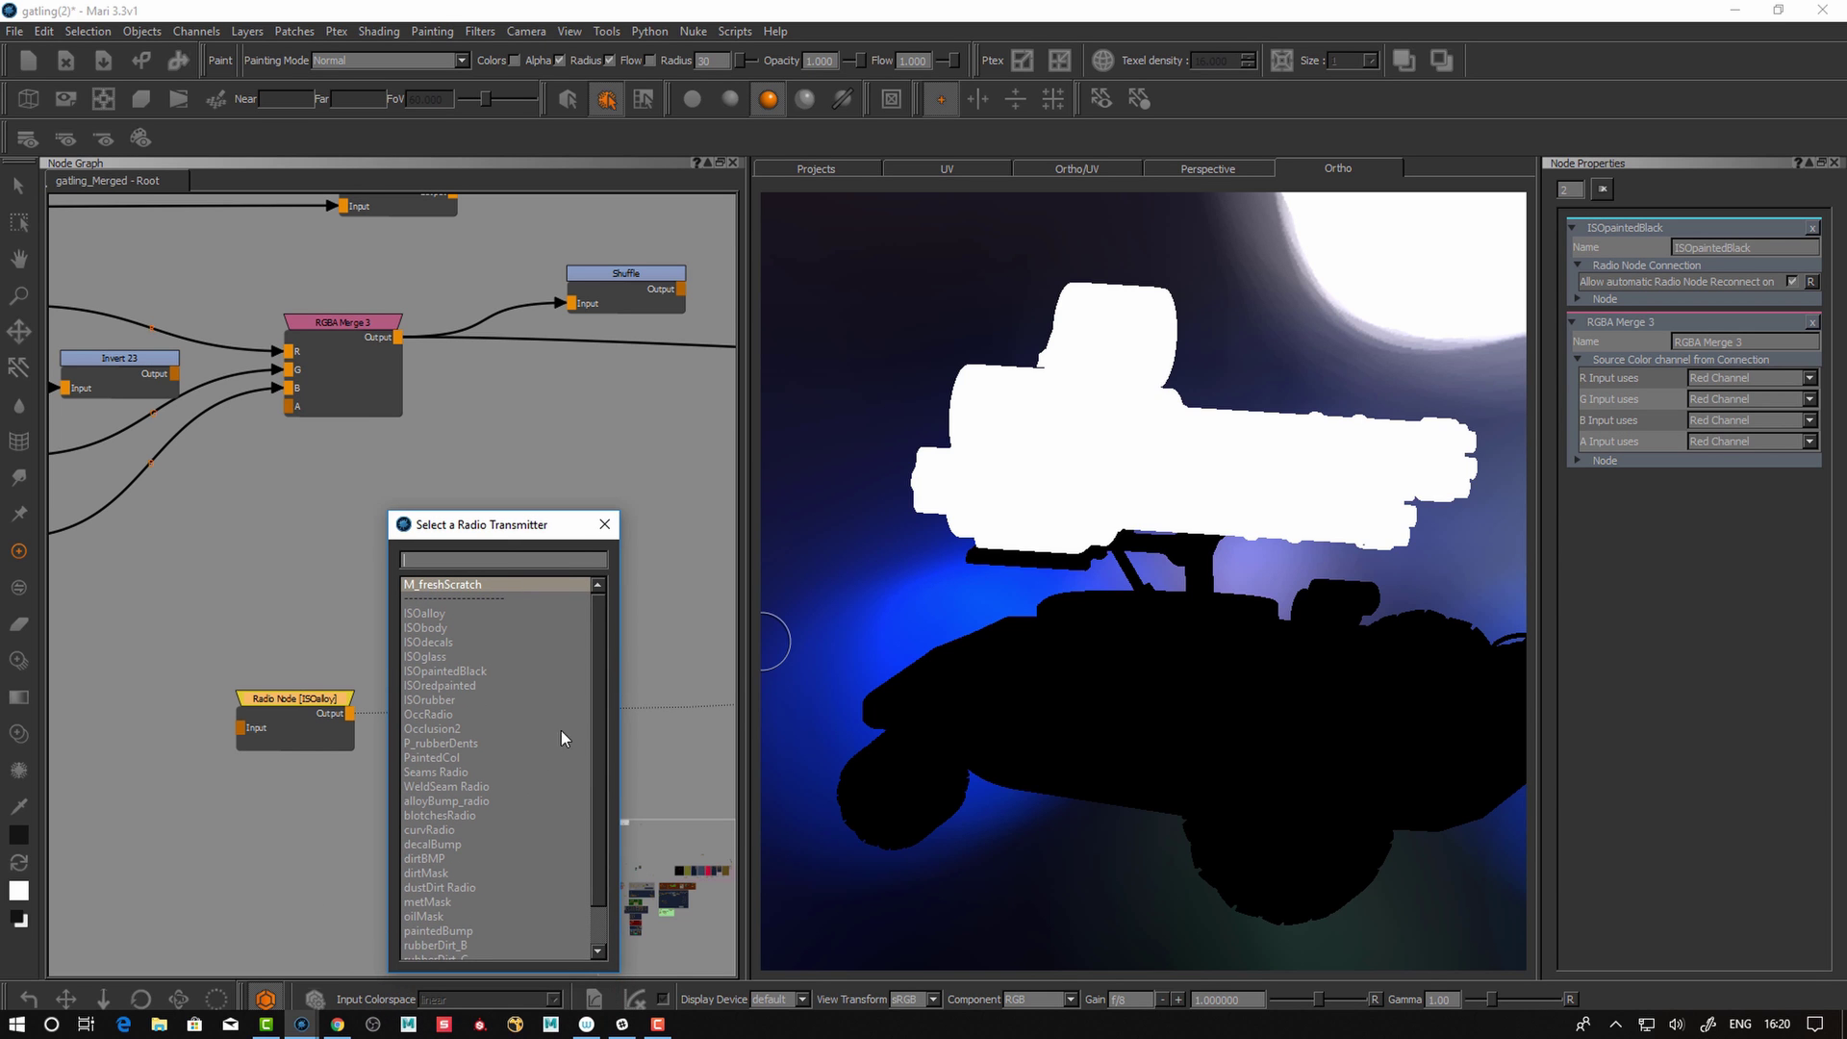
{"action": "left_click", "coordinate": [445, 902]}
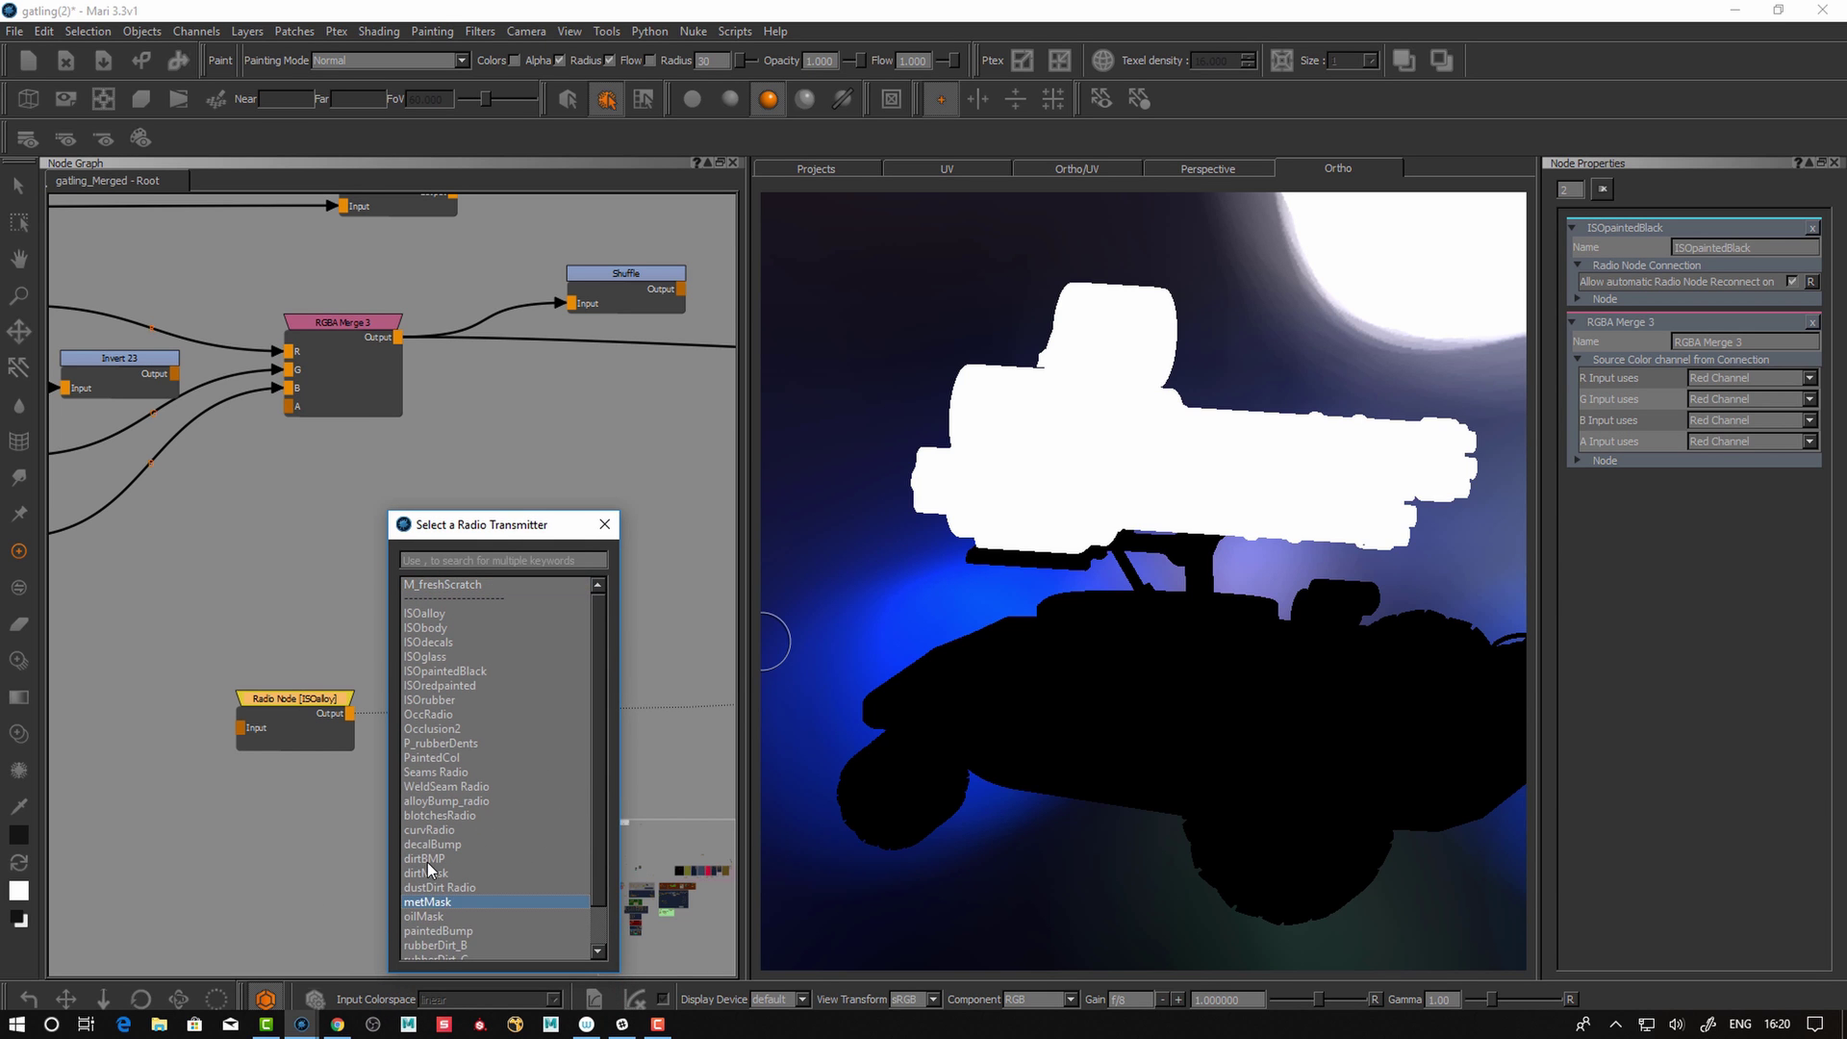
{"action": "key", "text": "Return"}
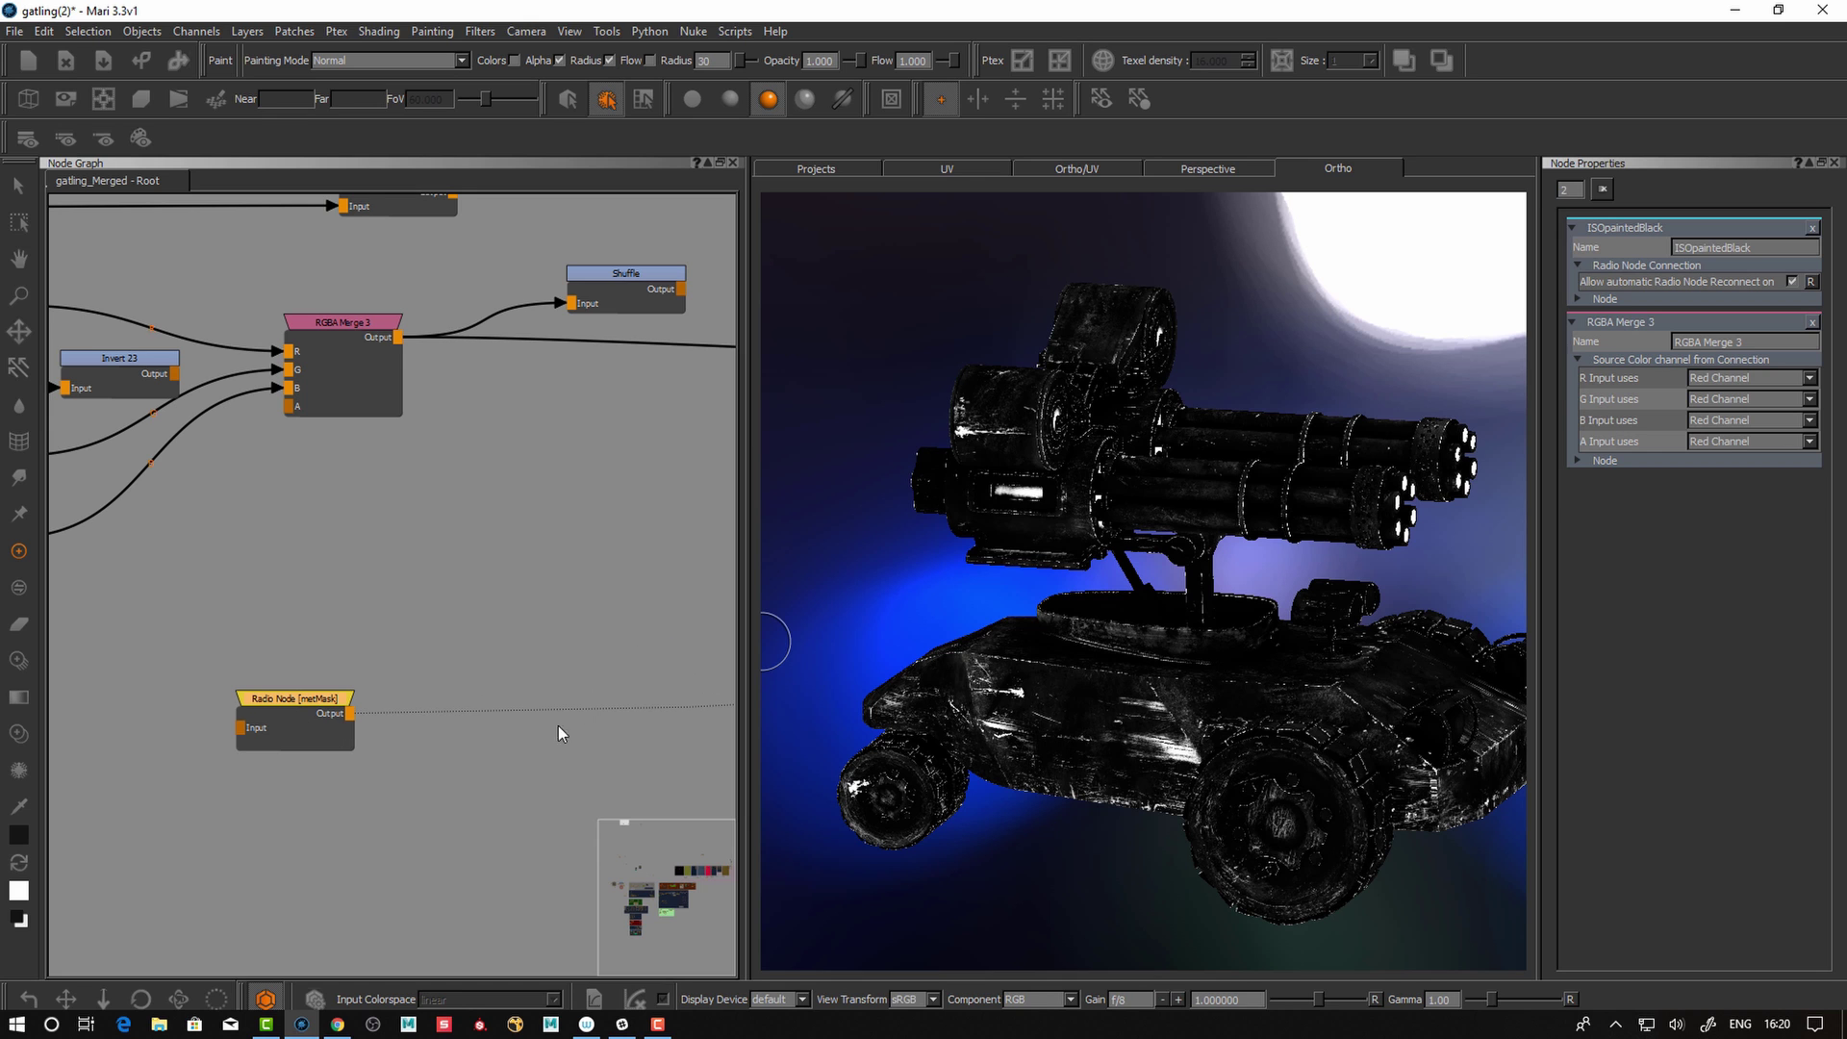
{"action": "middle_click_drag", "start_coordinate": [473, 715], "coordinate": [481, 708]}
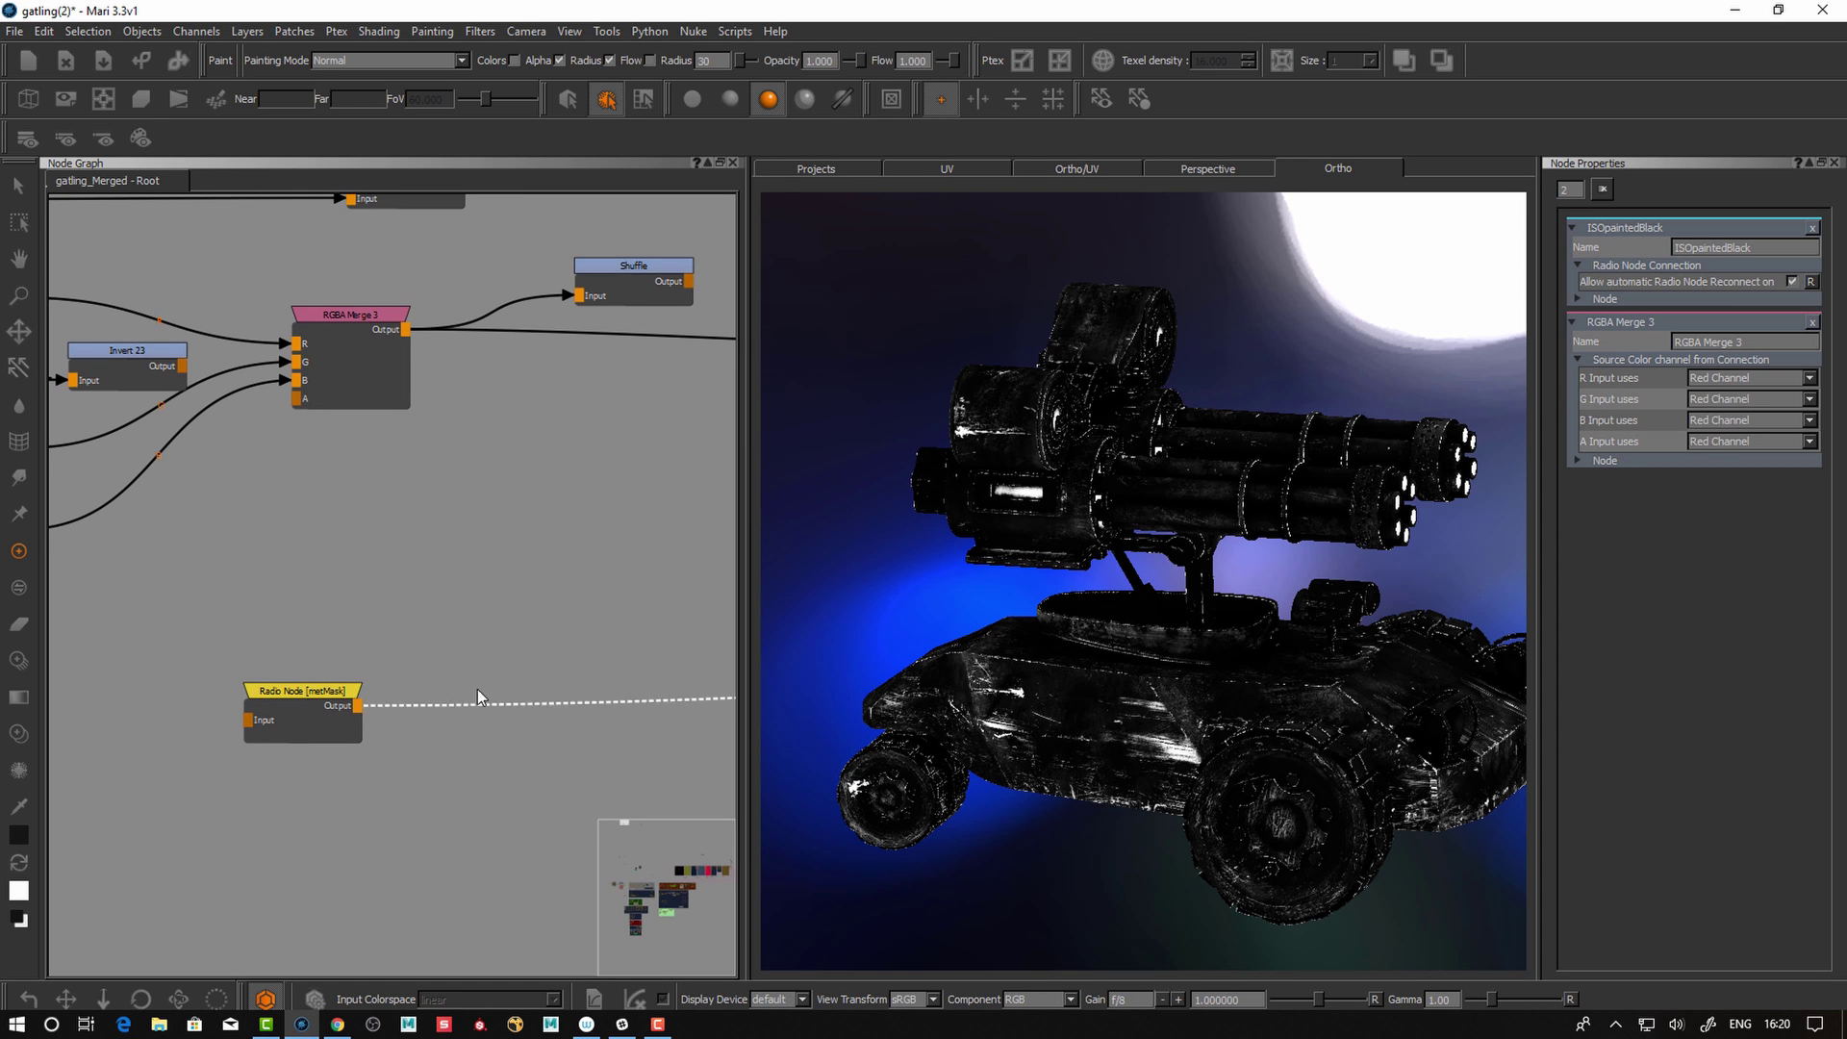
- Add an RGBA Merge node beside the standalone metMask radio node and preview it on the model
{"action": "middle_click_drag", "start_coordinate": [319, 430], "coordinate": [601, 600]}
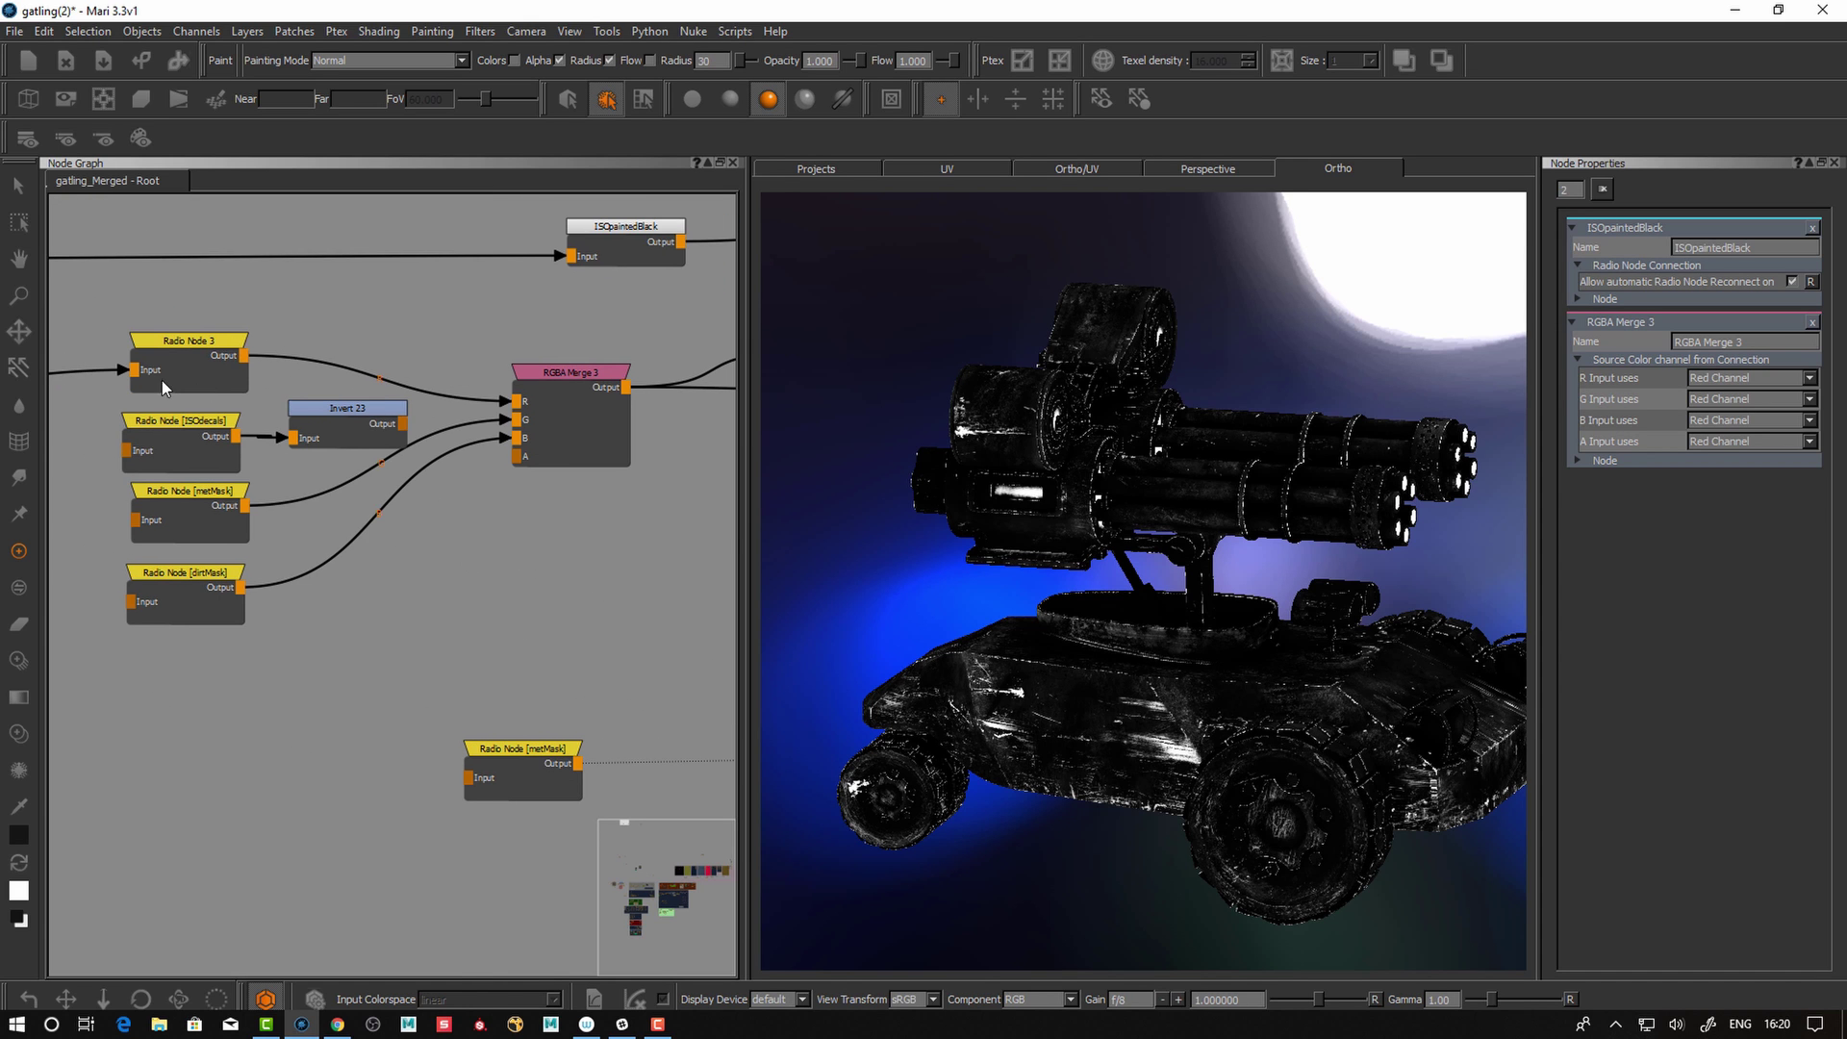
{"action": "left_click_drag", "start_coordinate": [564, 373], "coordinate": [555, 371]}
{"action": "middle_click_drag", "start_coordinate": [438, 658], "coordinate": [316, 584]}
{"action": "left_click", "coordinate": [481, 614]}
{"action": "key", "text": "Tab"}
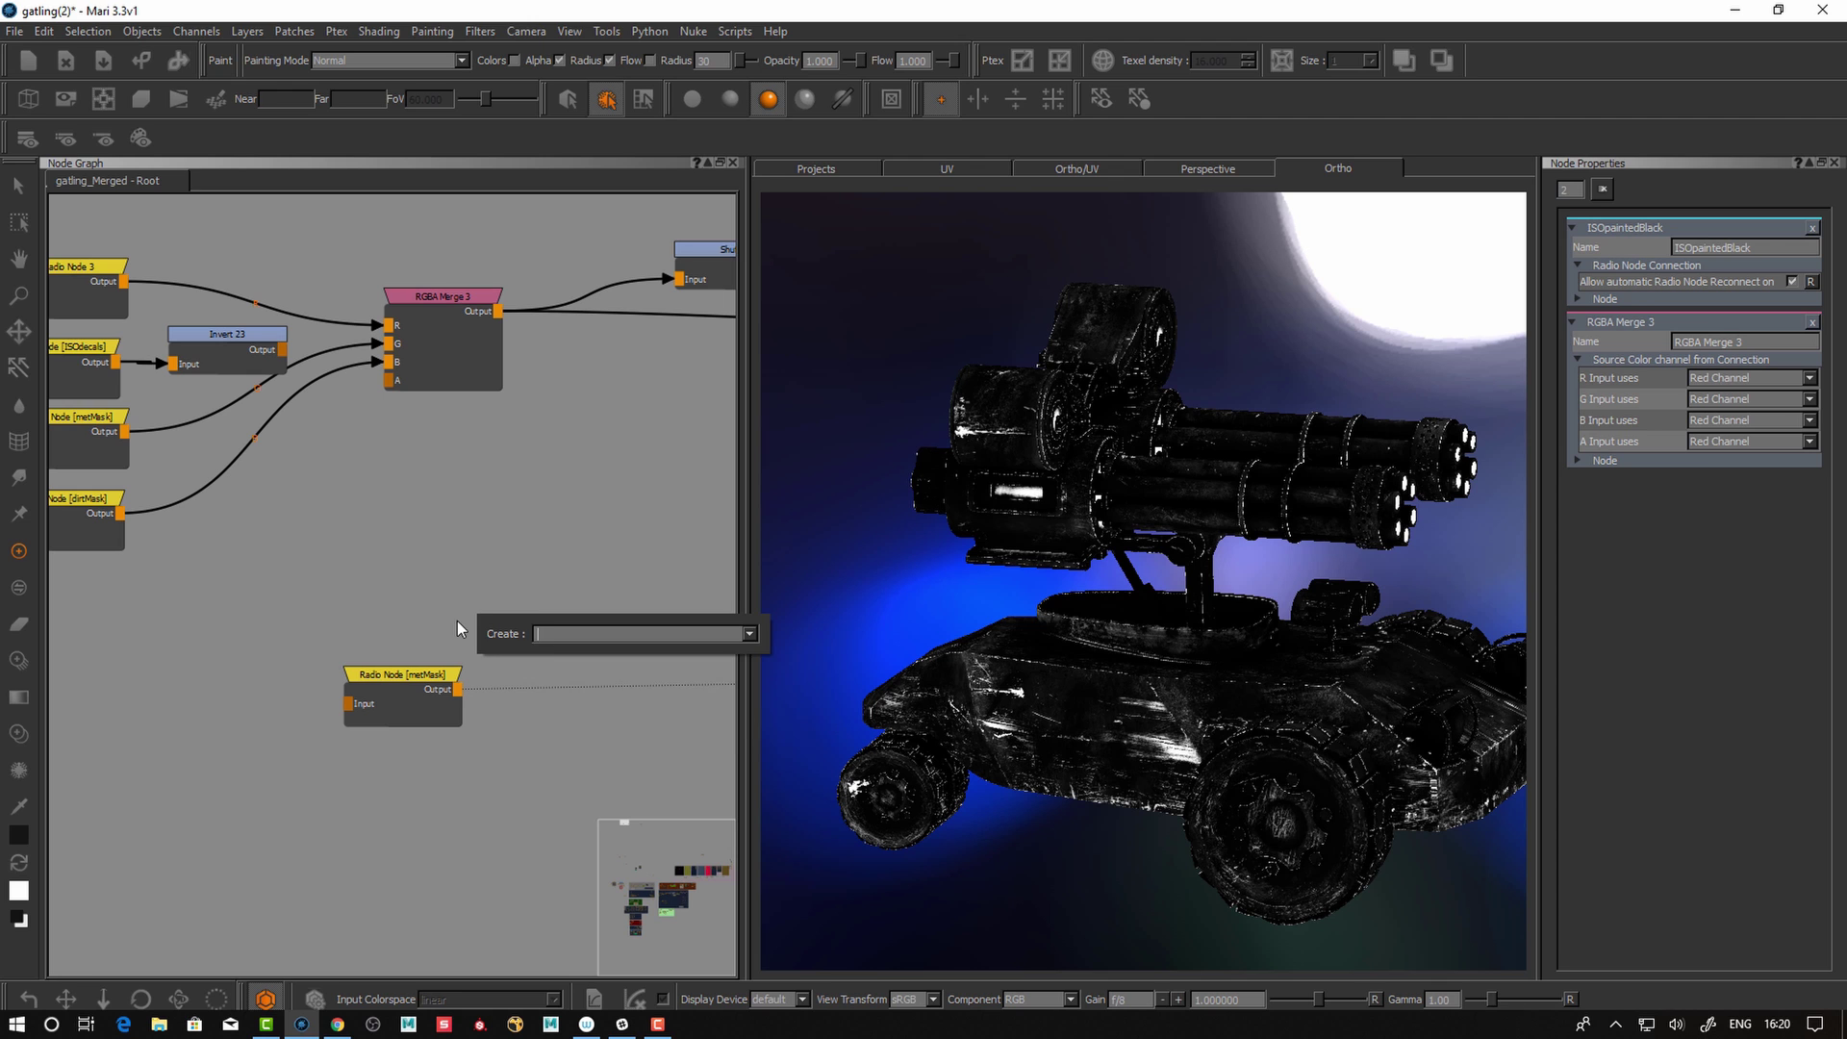
{"action": "key", "text": "Tab"}
{"action": "type", "text": "rg"}
{"action": "key", "text": "Down"}
{"action": "key", "text": "Down"}
{"action": "key", "text": "Down"}
{"action": "key", "text": "Down"}
{"action": "key", "text": "Return"}
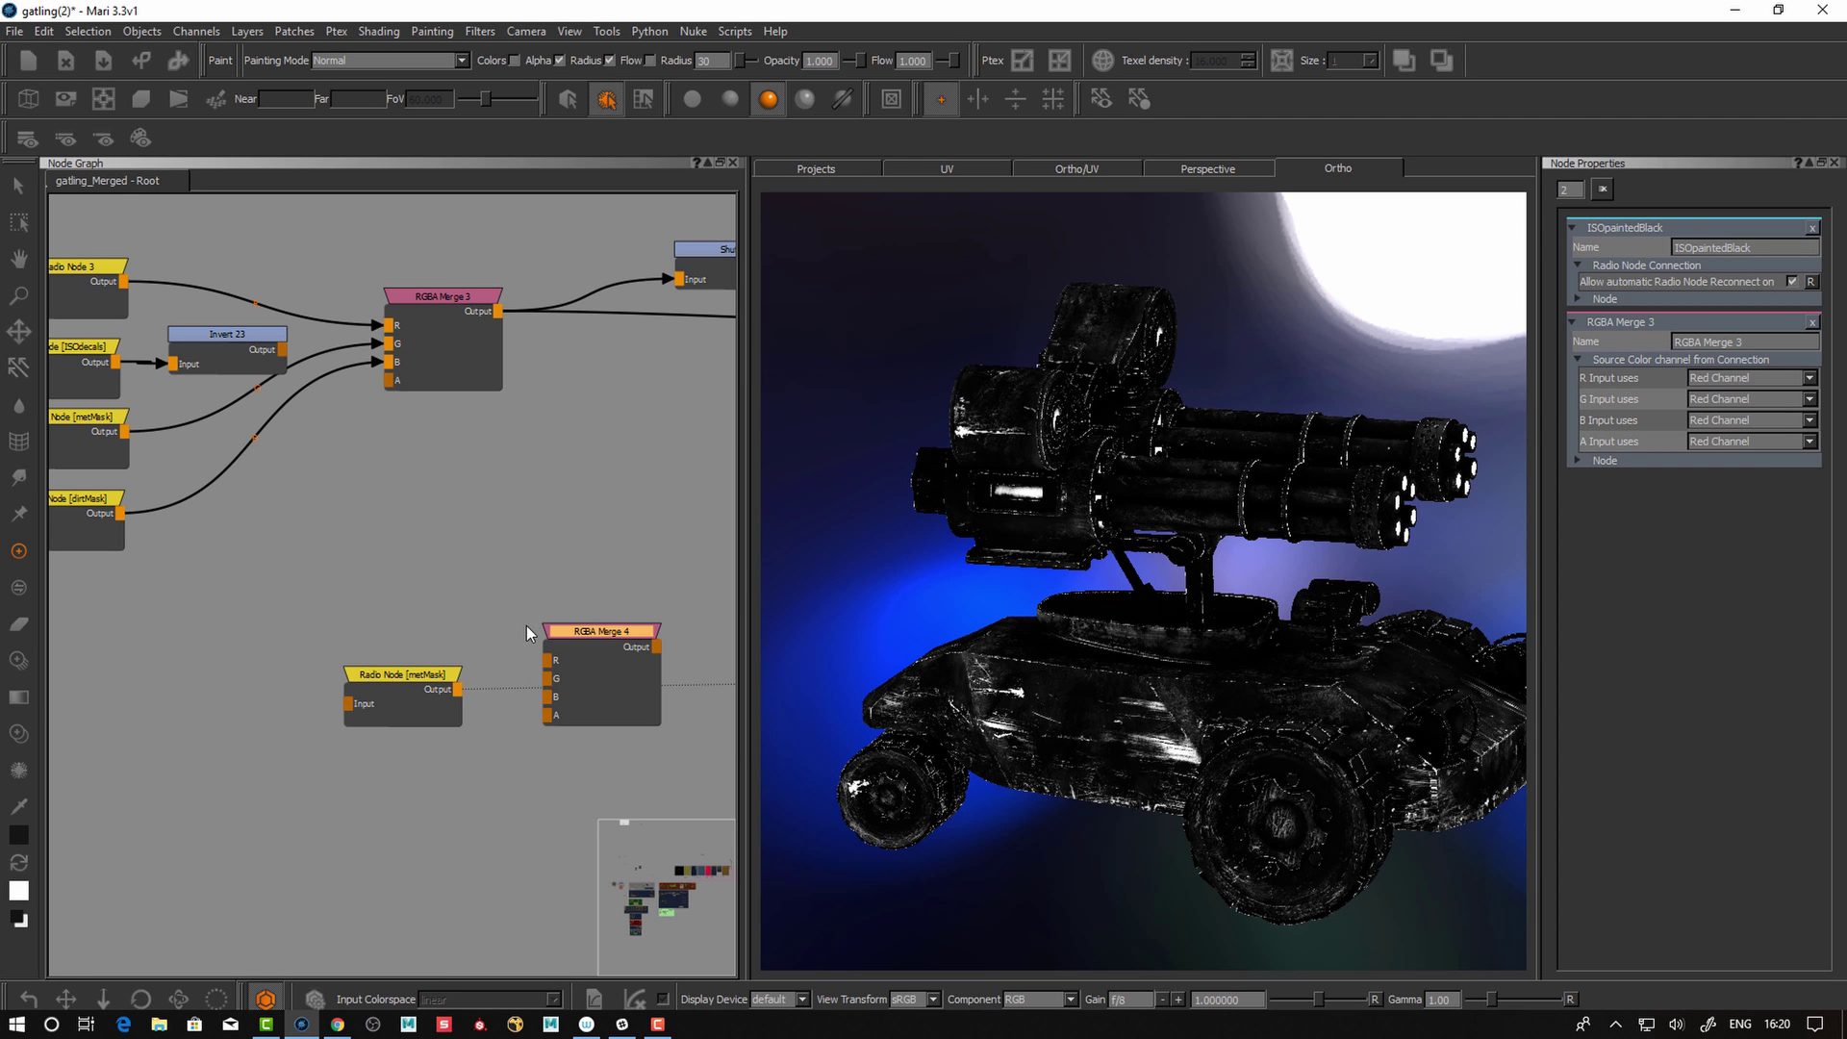
{"action": "left_click", "coordinate": [604, 645]}
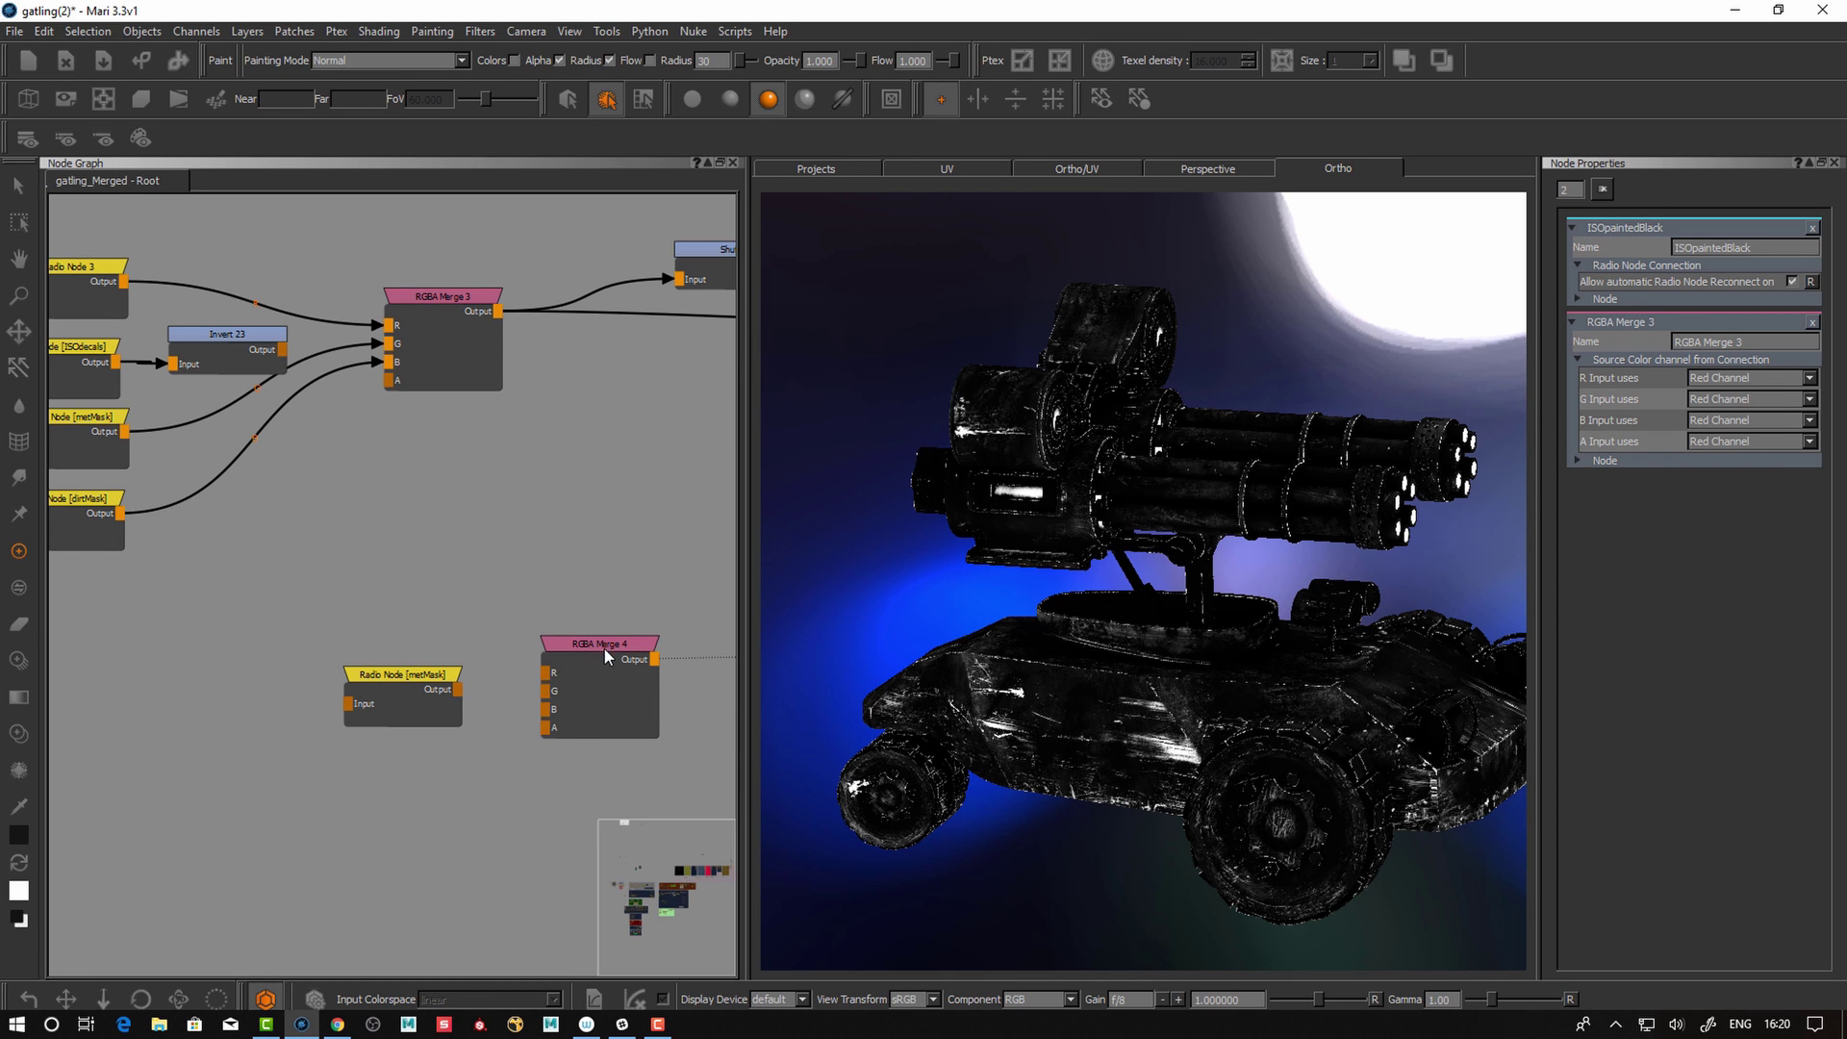
{"action": "left_click_drag", "start_coordinate": [594, 637], "coordinate": [604, 645]}
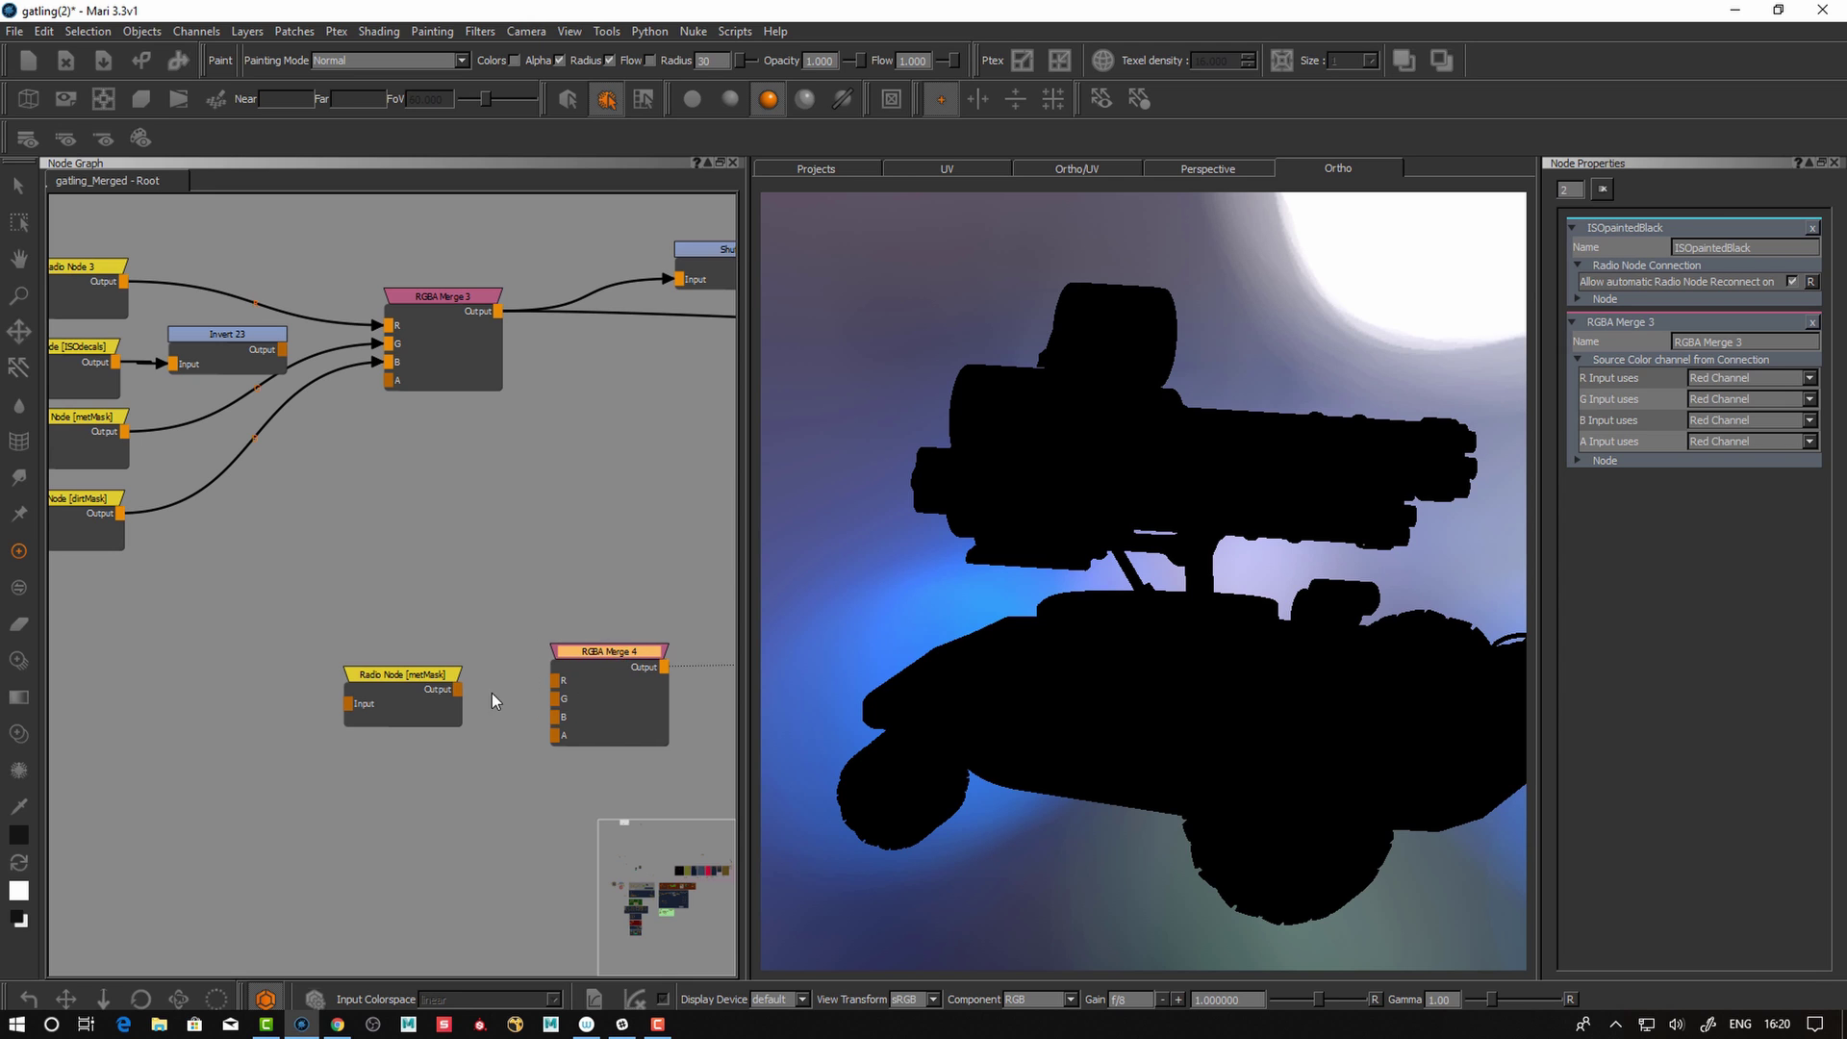
- Connect the metMask, dirtMask and Radio Node 3 outputs to the R, G and B inputs of RGBA Merge 4
{"action": "left_click_drag", "start_coordinate": [431, 676], "coordinate": [591, 652]}
{"action": "left_click_drag", "start_coordinate": [1028, 681], "coordinate": [1127, 652], "text": "alt"}
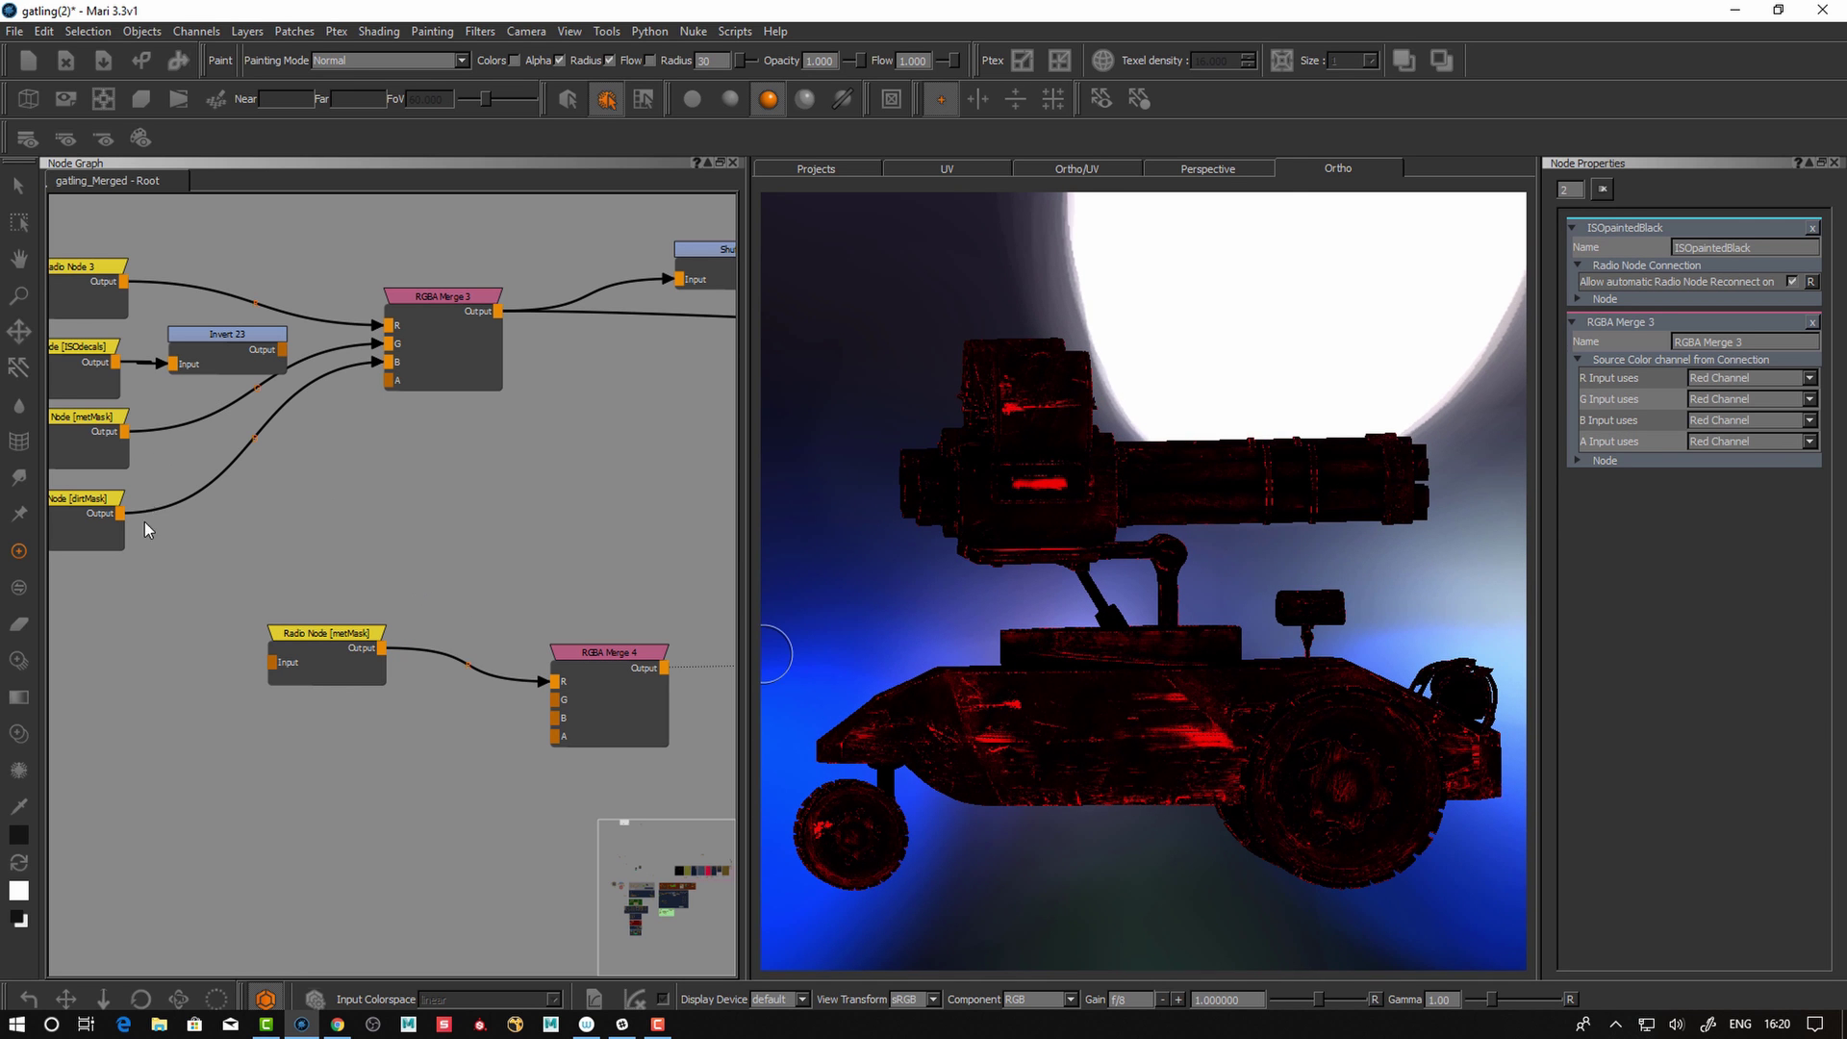
{"action": "left_click_drag", "start_coordinate": [118, 513], "coordinate": [581, 673]}
{"action": "left_click", "coordinate": [483, 574]}
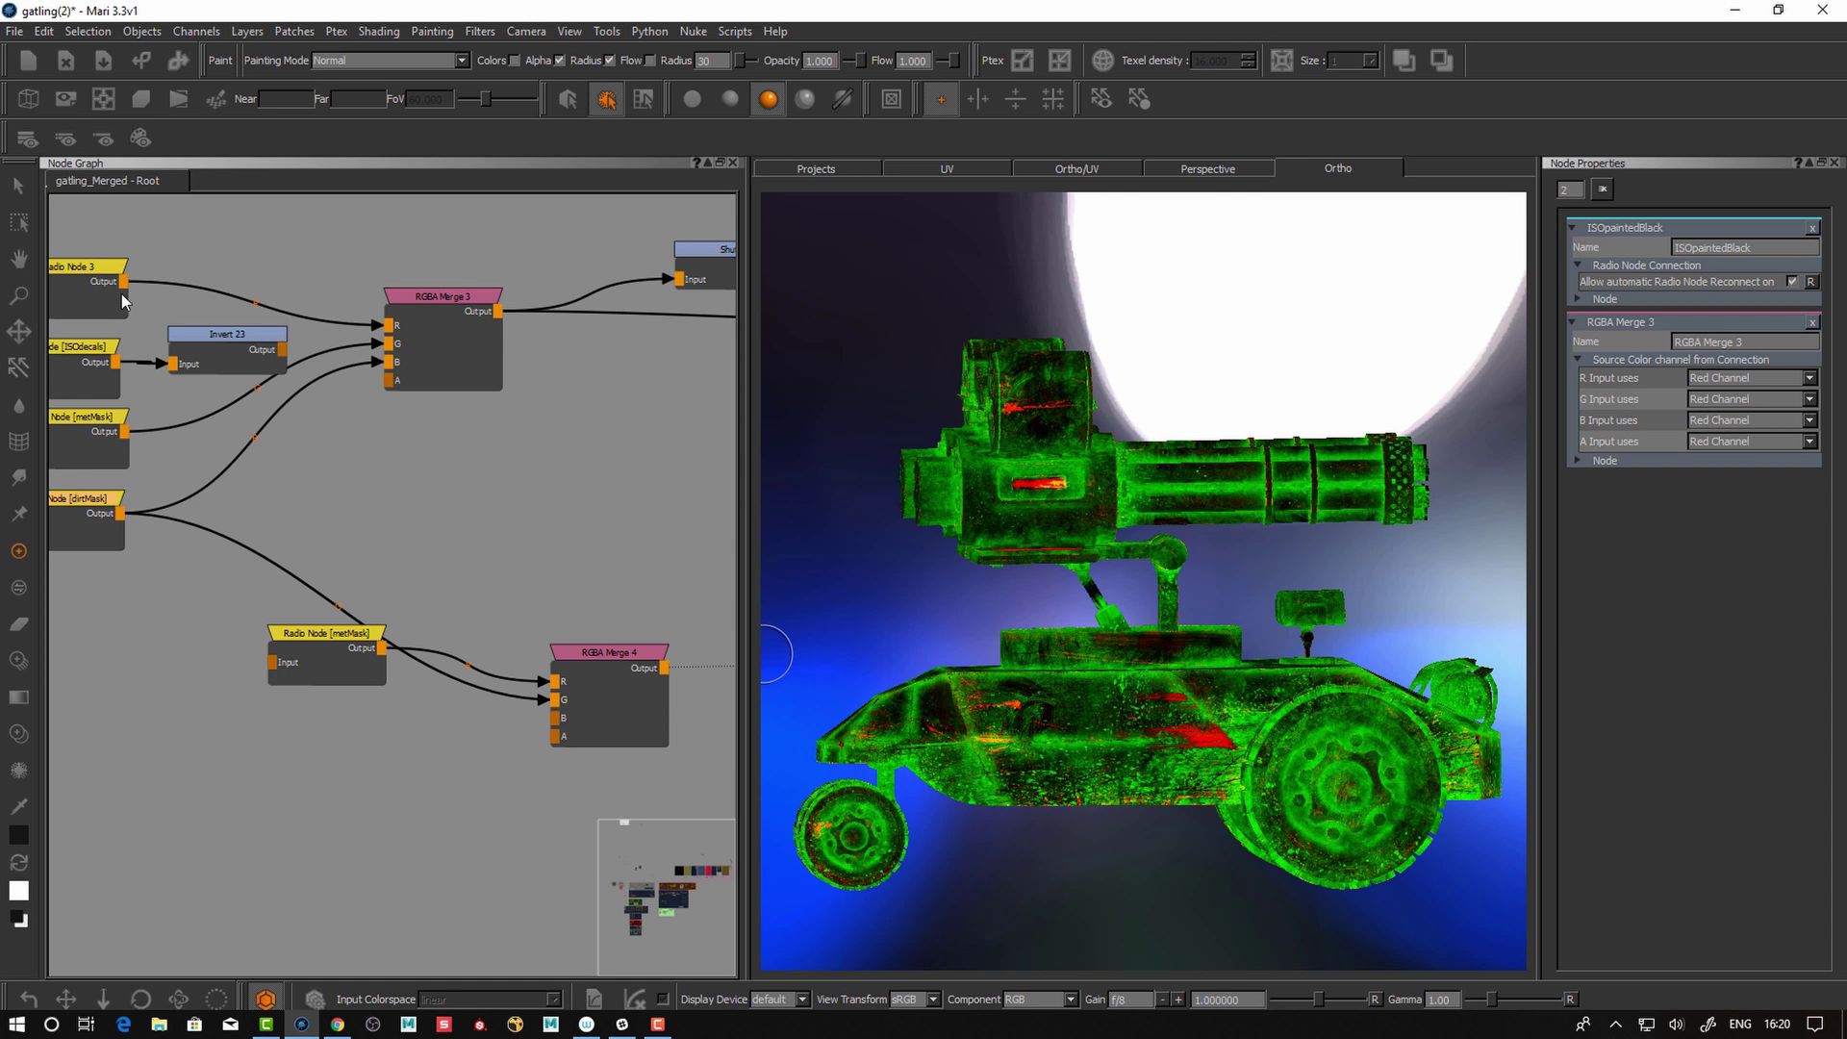
{"action": "middle_click_drag", "start_coordinate": [198, 253], "coordinate": [244, 269]}
{"action": "left_click_drag", "start_coordinate": [165, 296], "coordinate": [603, 733]}
{"action": "left_click_drag", "start_coordinate": [642, 668], "coordinate": [632, 651]}
{"action": "left_click_drag", "start_coordinate": [956, 746], "coordinate": [837, 760], "text": "alt"}
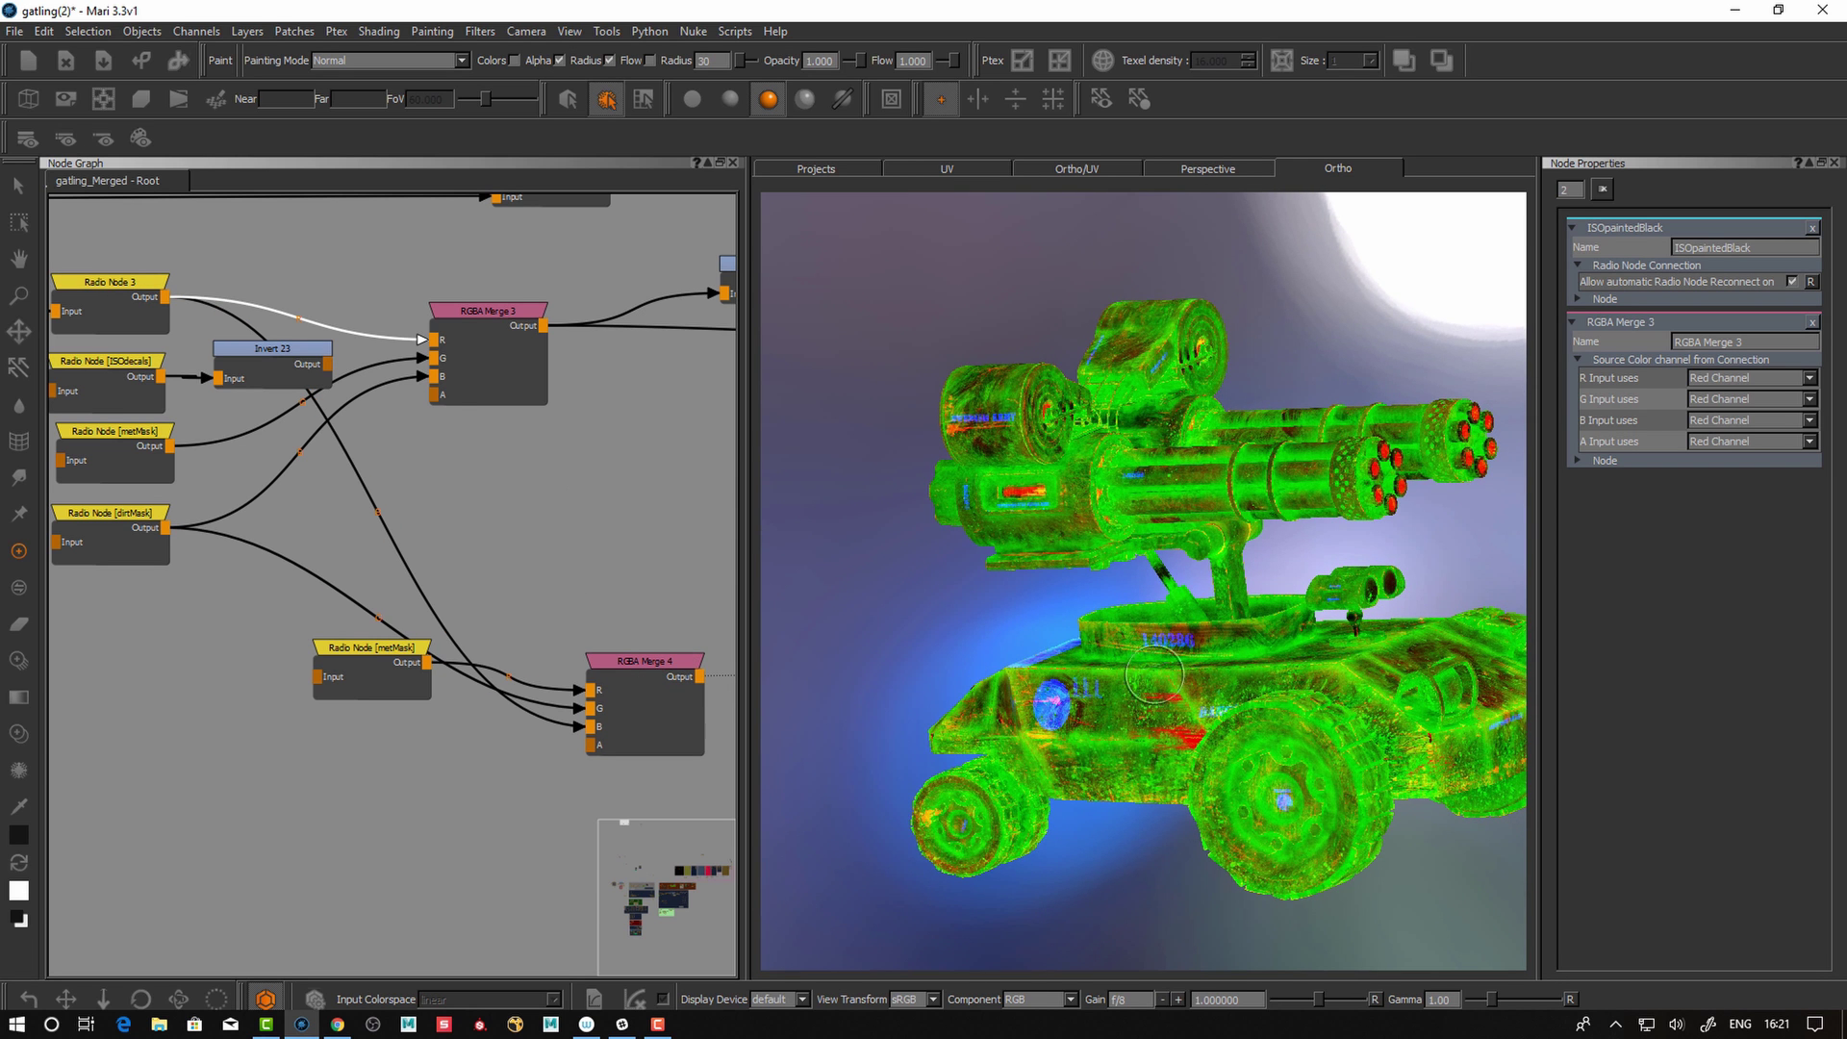
- Delete the RGBA Merge 4 node from the graph
{"action": "left_click_drag", "start_coordinate": [636, 668], "coordinate": [639, 662]}
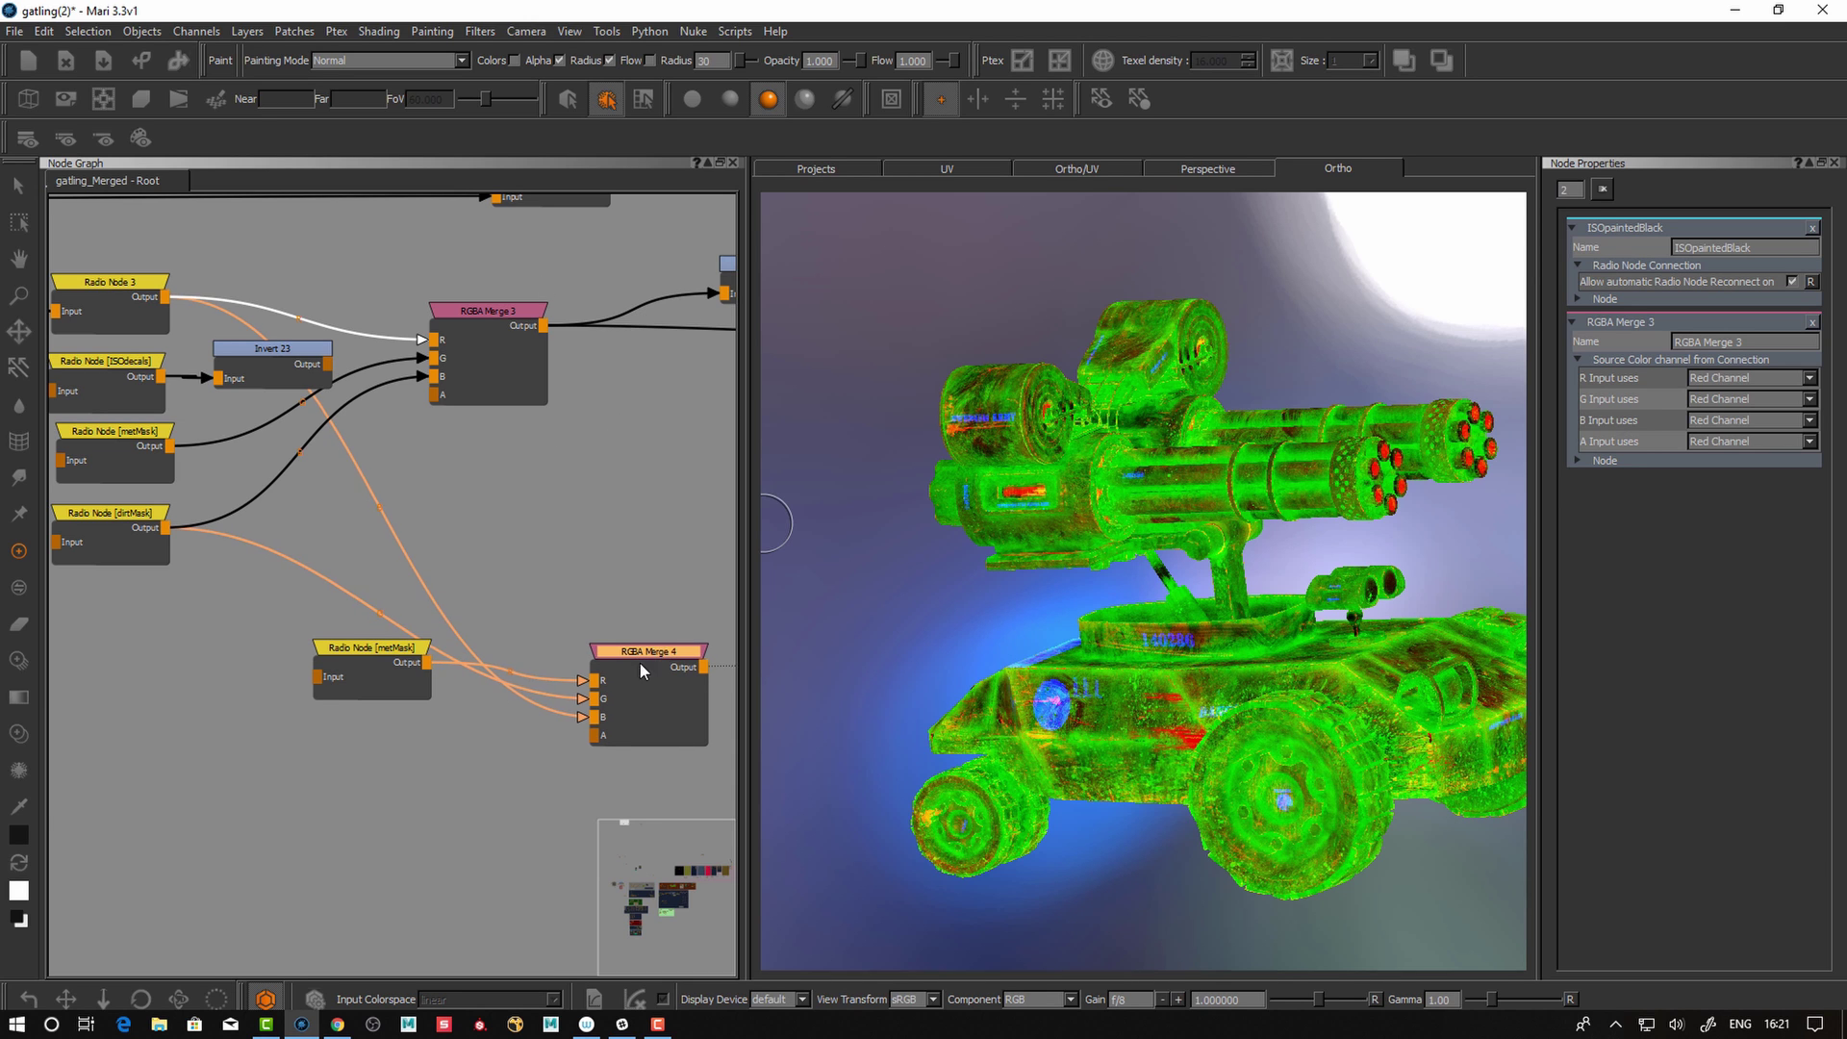
{"action": "left_click_drag", "start_coordinate": [401, 649], "coordinate": [381, 661]}
{"action": "left_click_drag", "start_coordinate": [658, 667], "coordinate": [654, 649]}
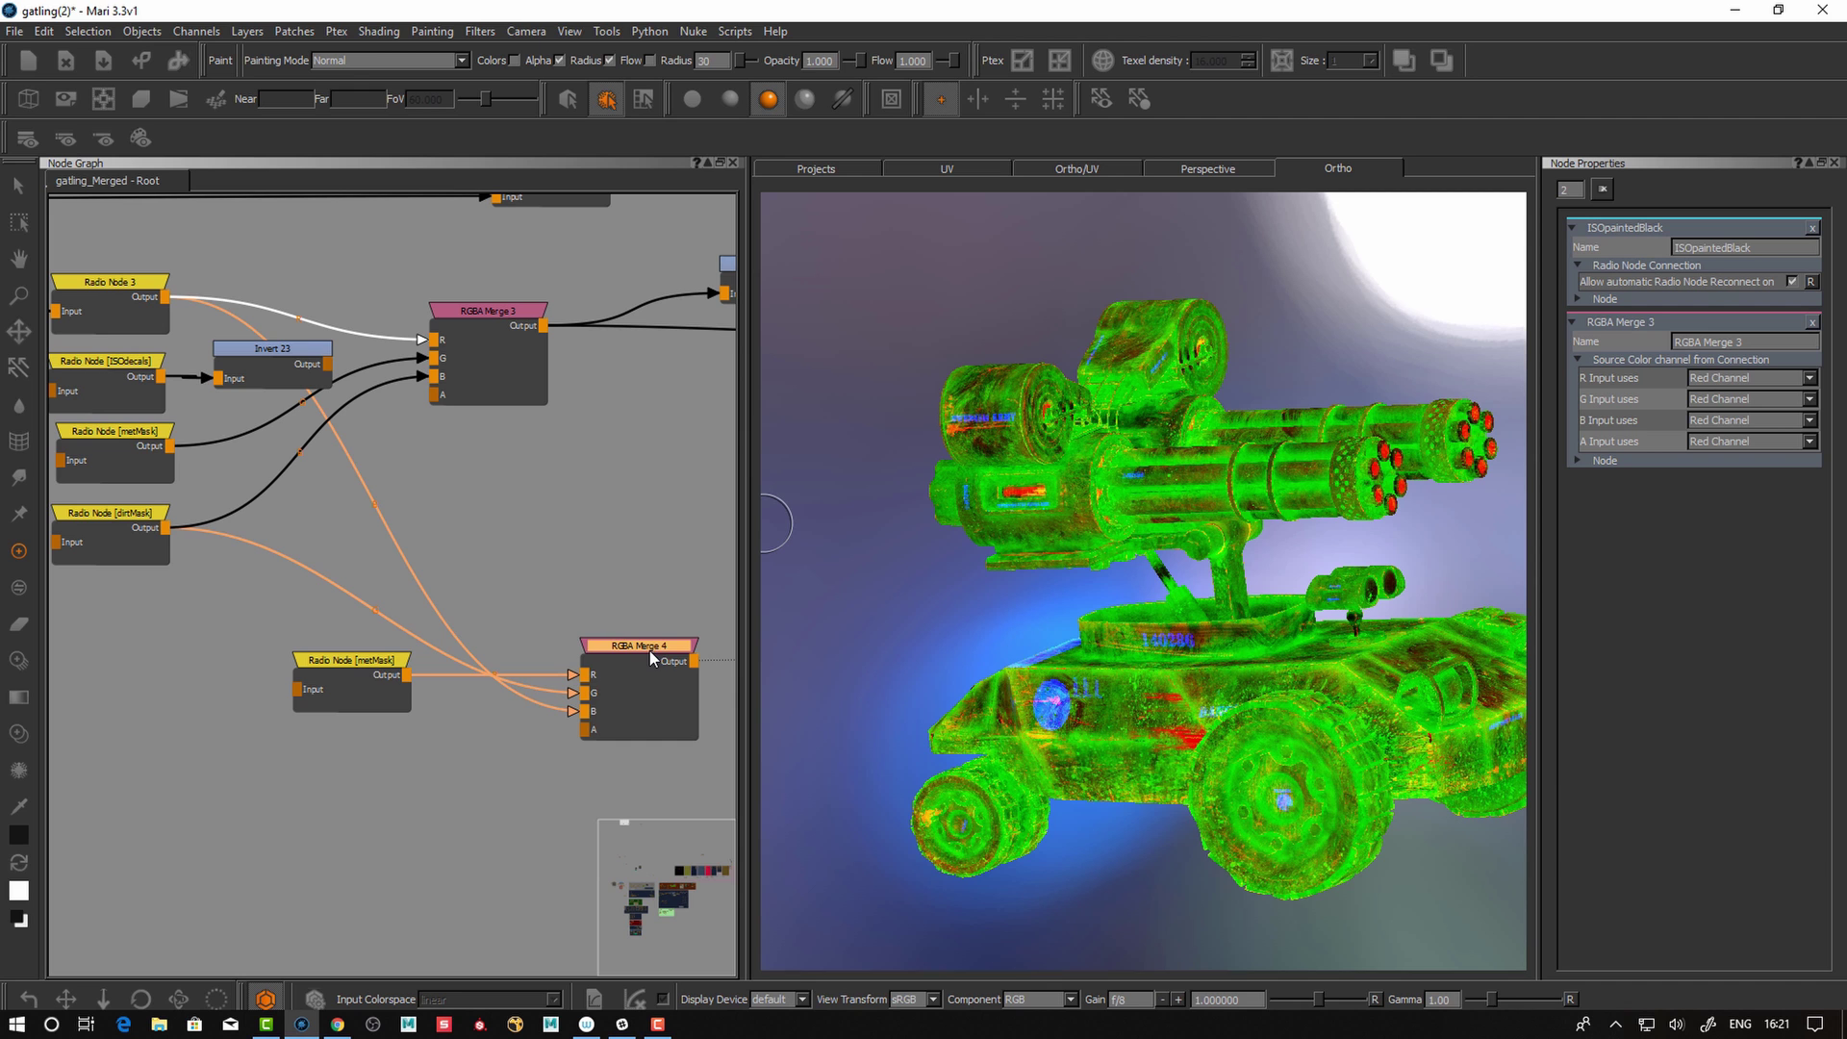
{"action": "key", "text": "Delete"}
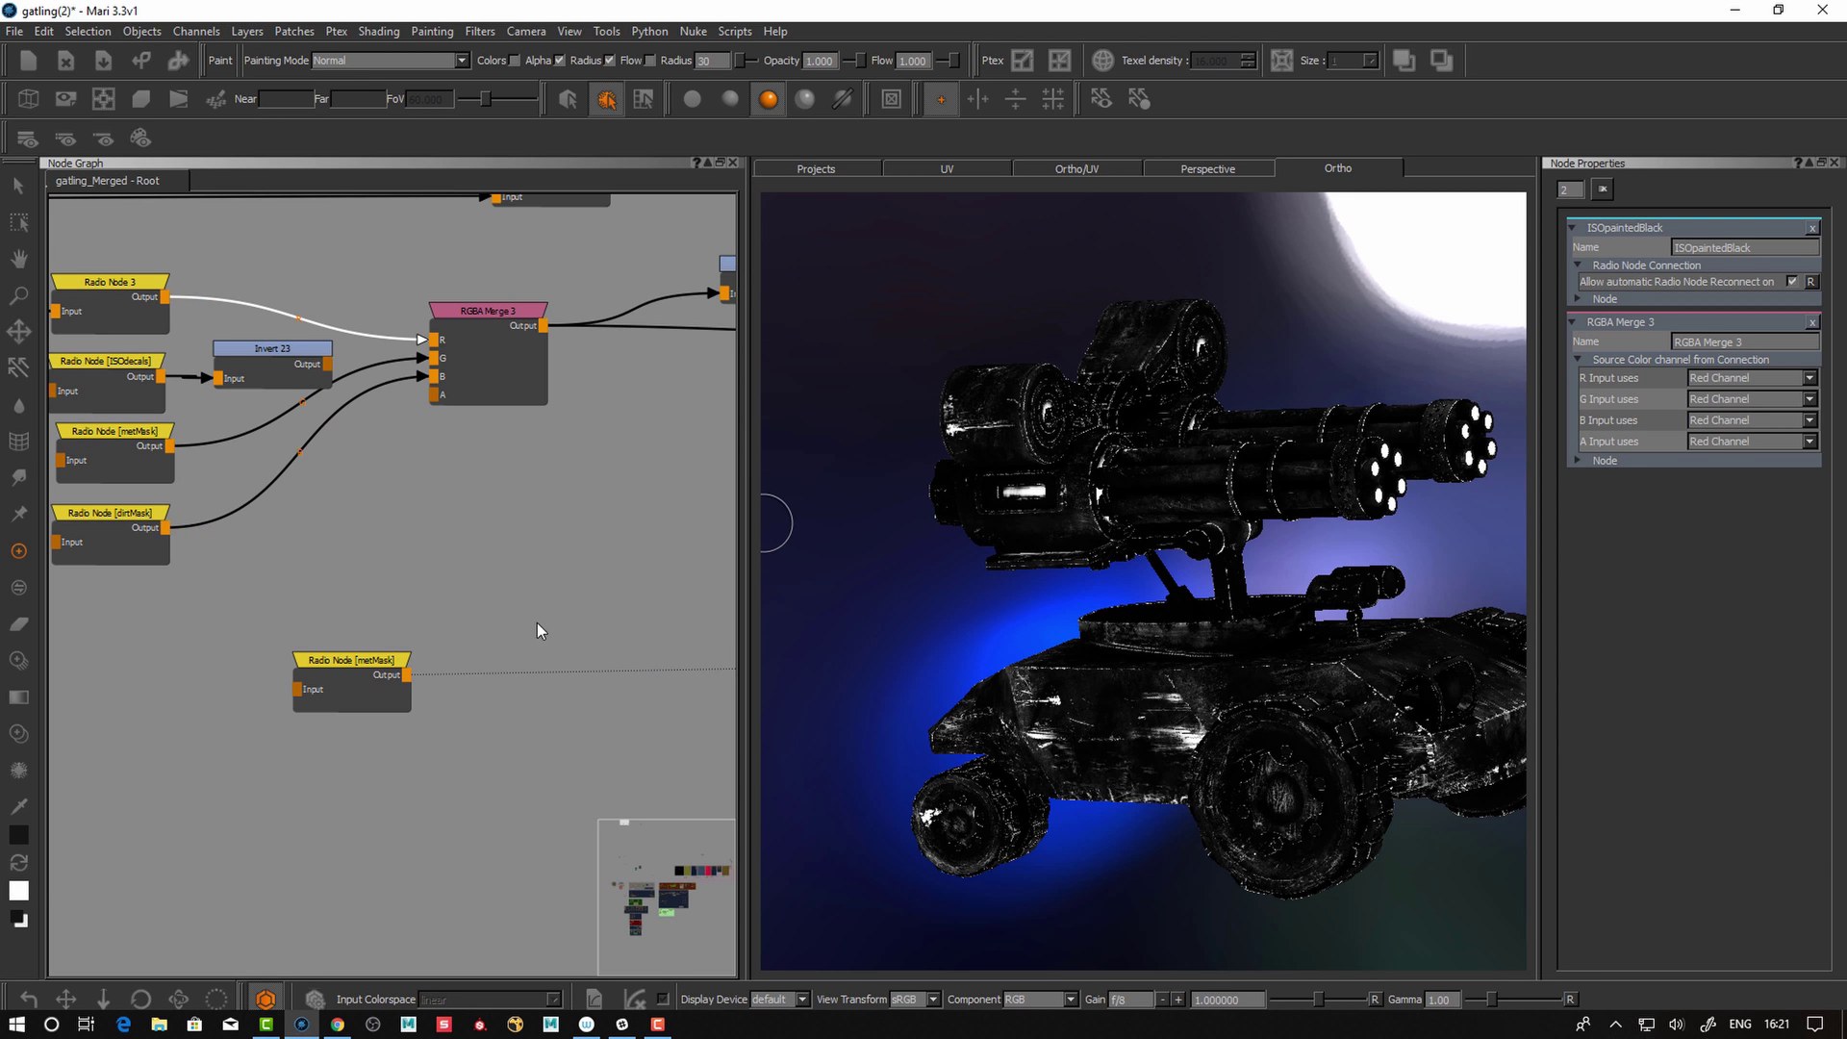
- Add a Black Constant node in the empty area above the standalone metMask radio node
{"action": "scroll", "coordinate": [538, 621], "scroll_direction": "down", "scroll_amount": 1}
{"action": "left_click_drag", "start_coordinate": [330, 689], "coordinate": [300, 703]}
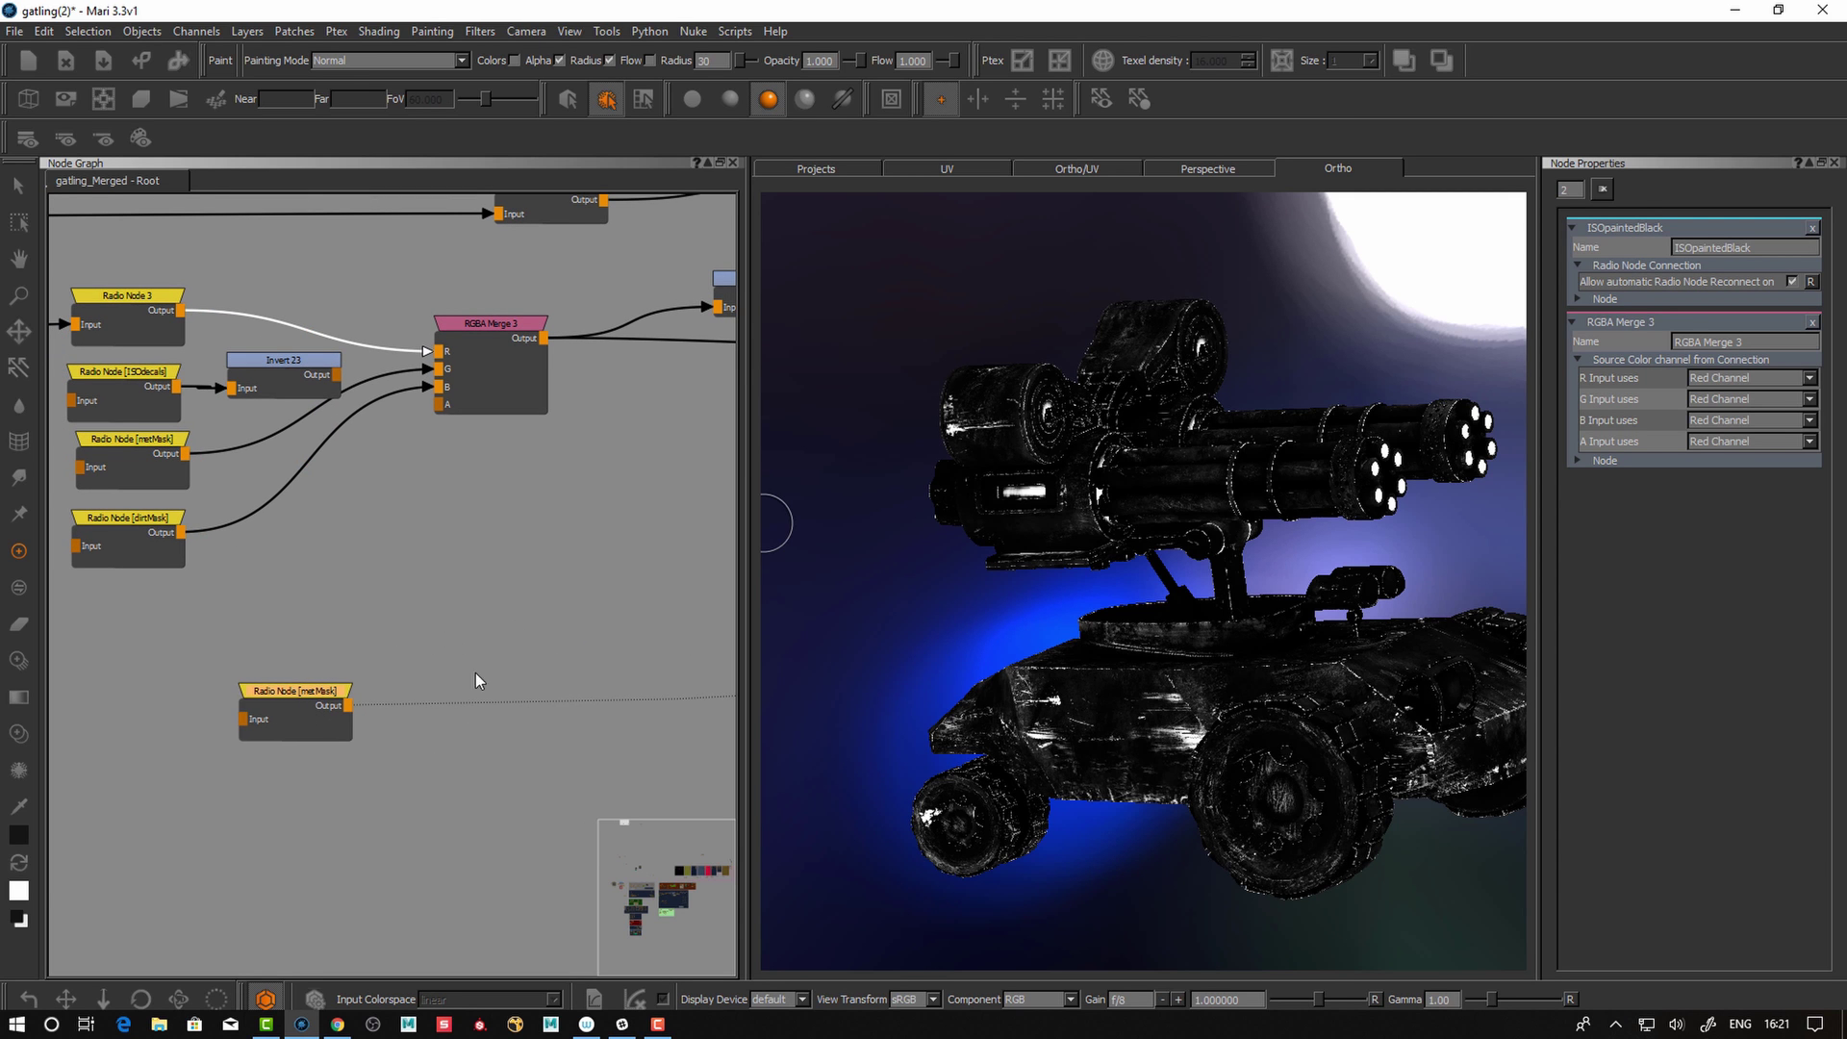
{"action": "middle_click_drag", "start_coordinate": [509, 649], "coordinate": [510, 576]}
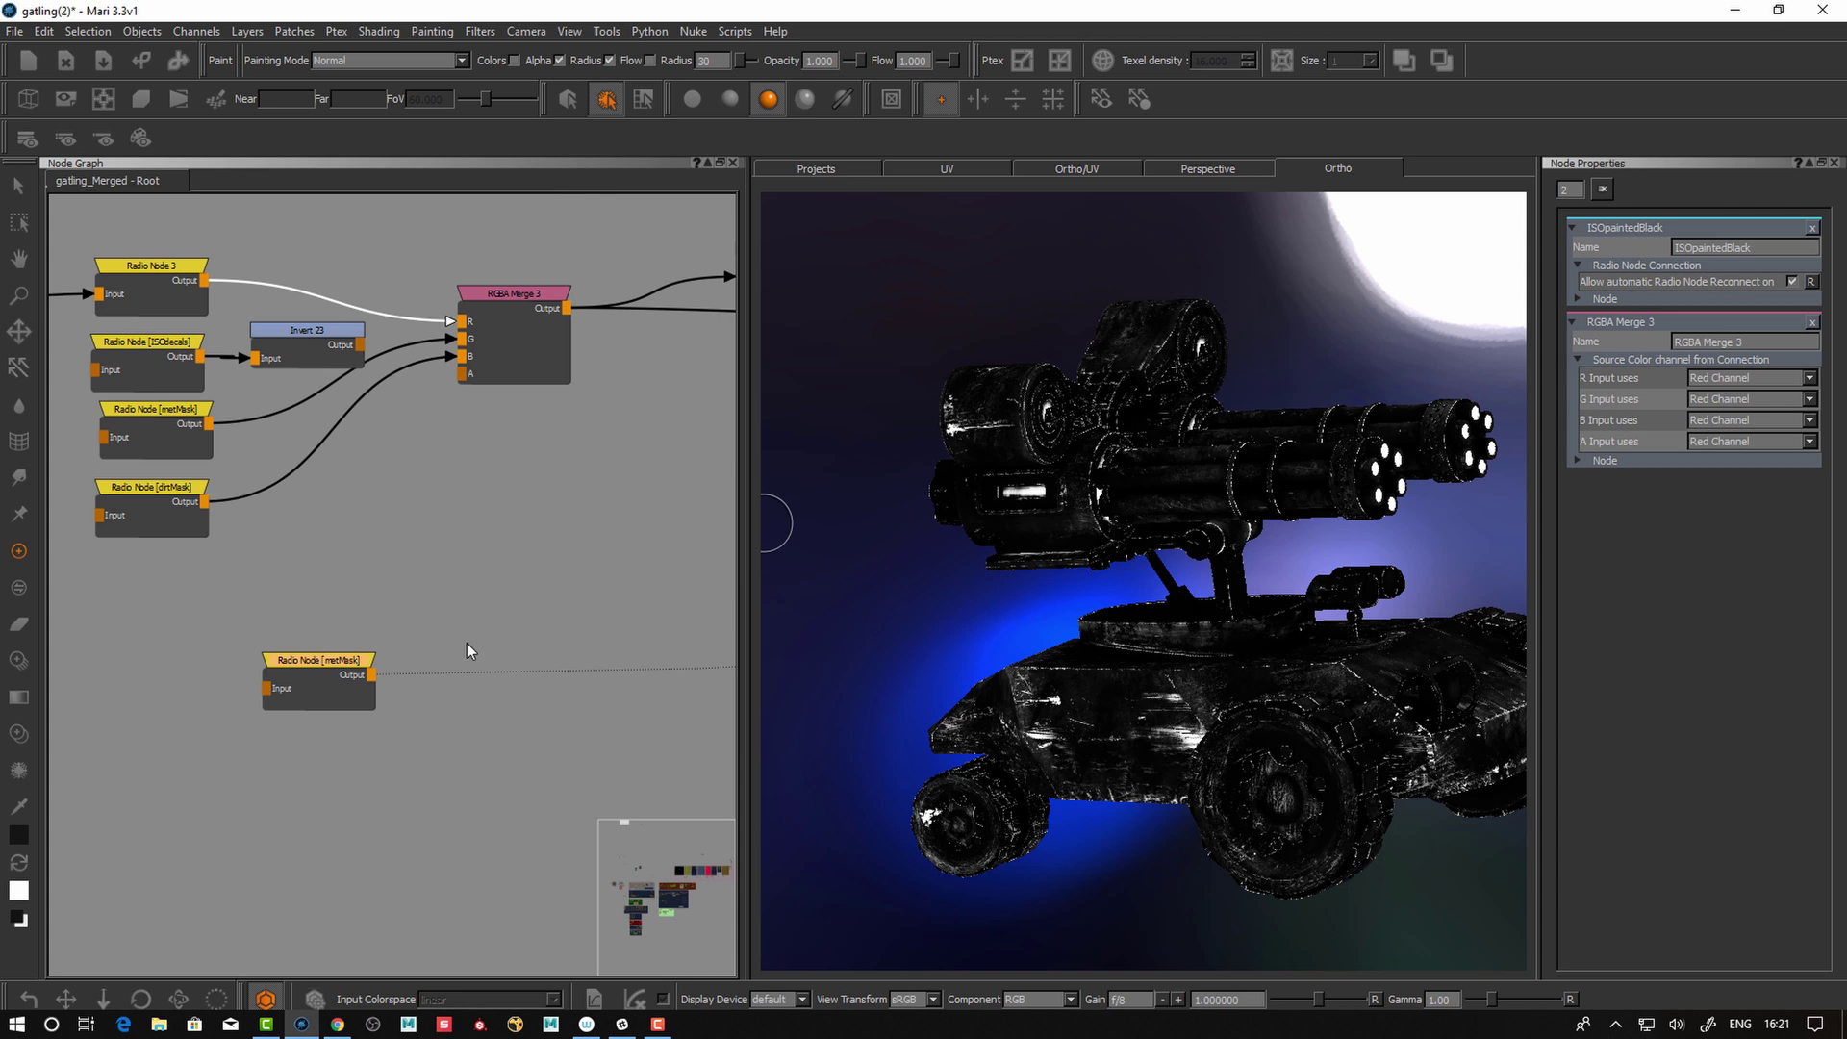
{"action": "middle_click_drag", "start_coordinate": [463, 647], "coordinate": [441, 669]}
{"action": "key", "text": "Tab"}
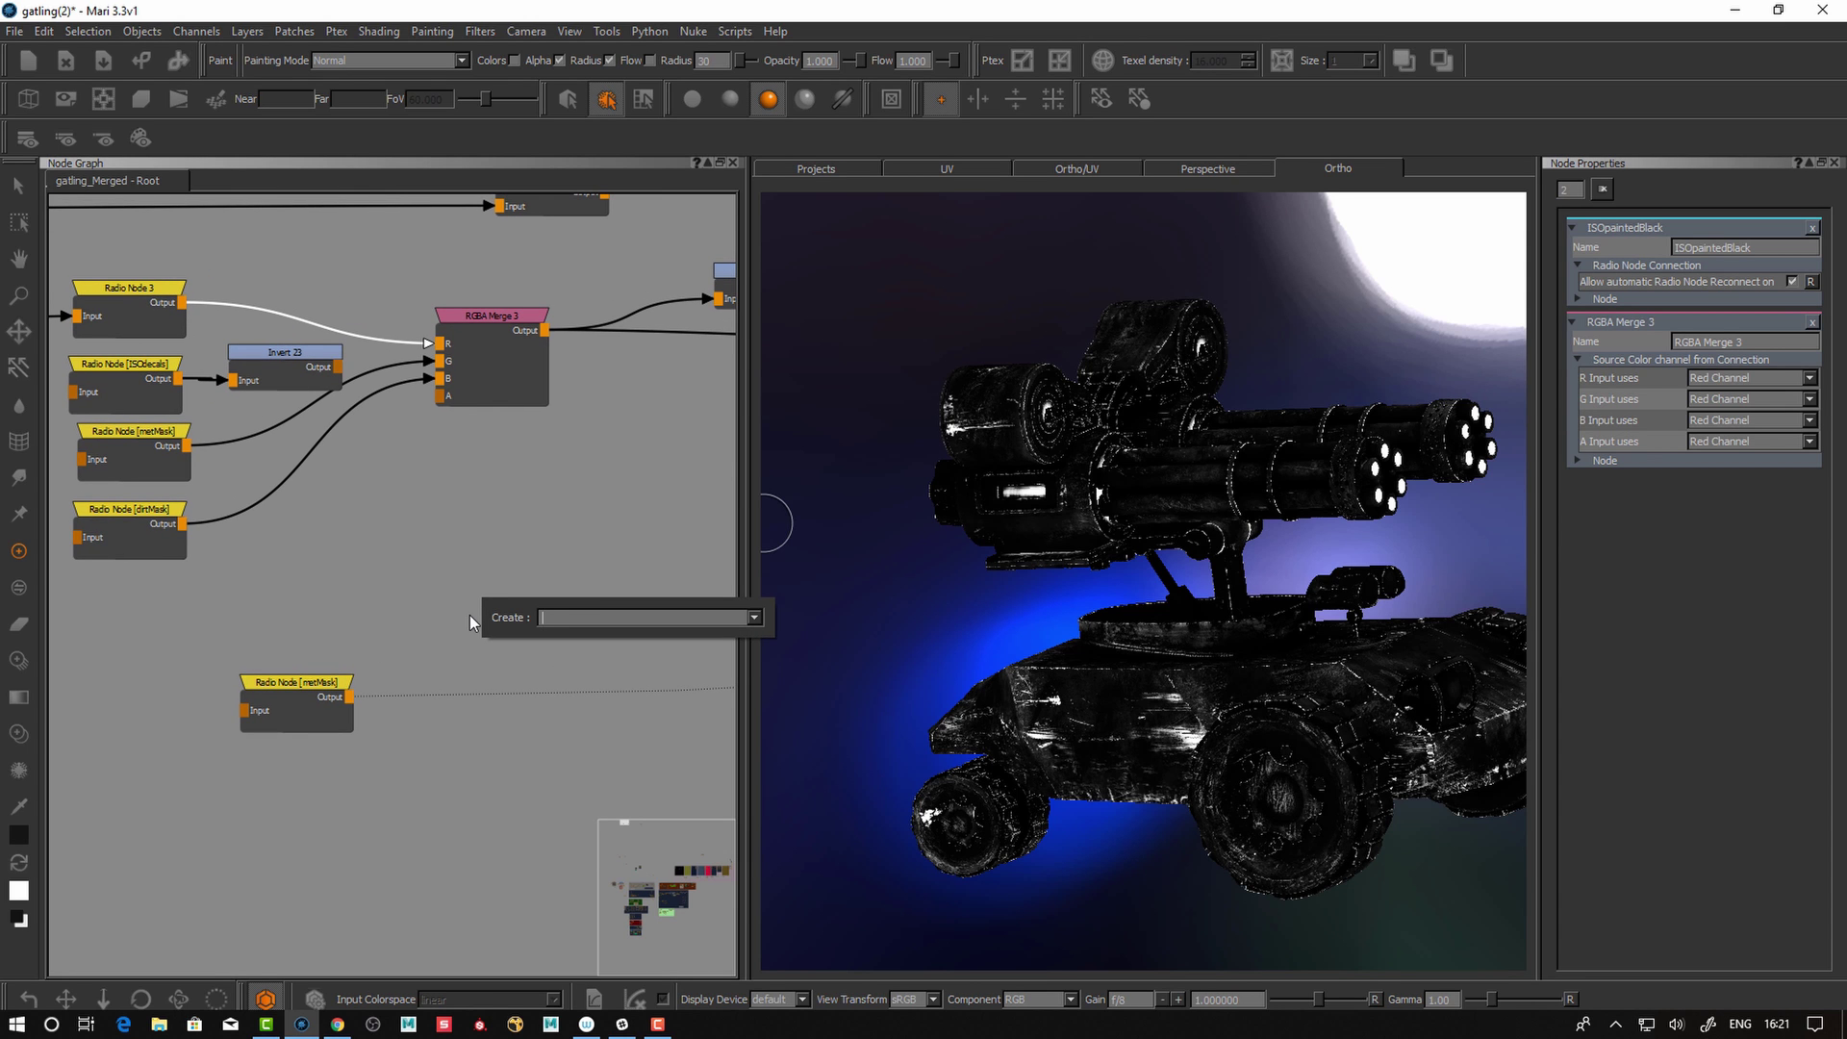
{"action": "type", "text": "bla"}
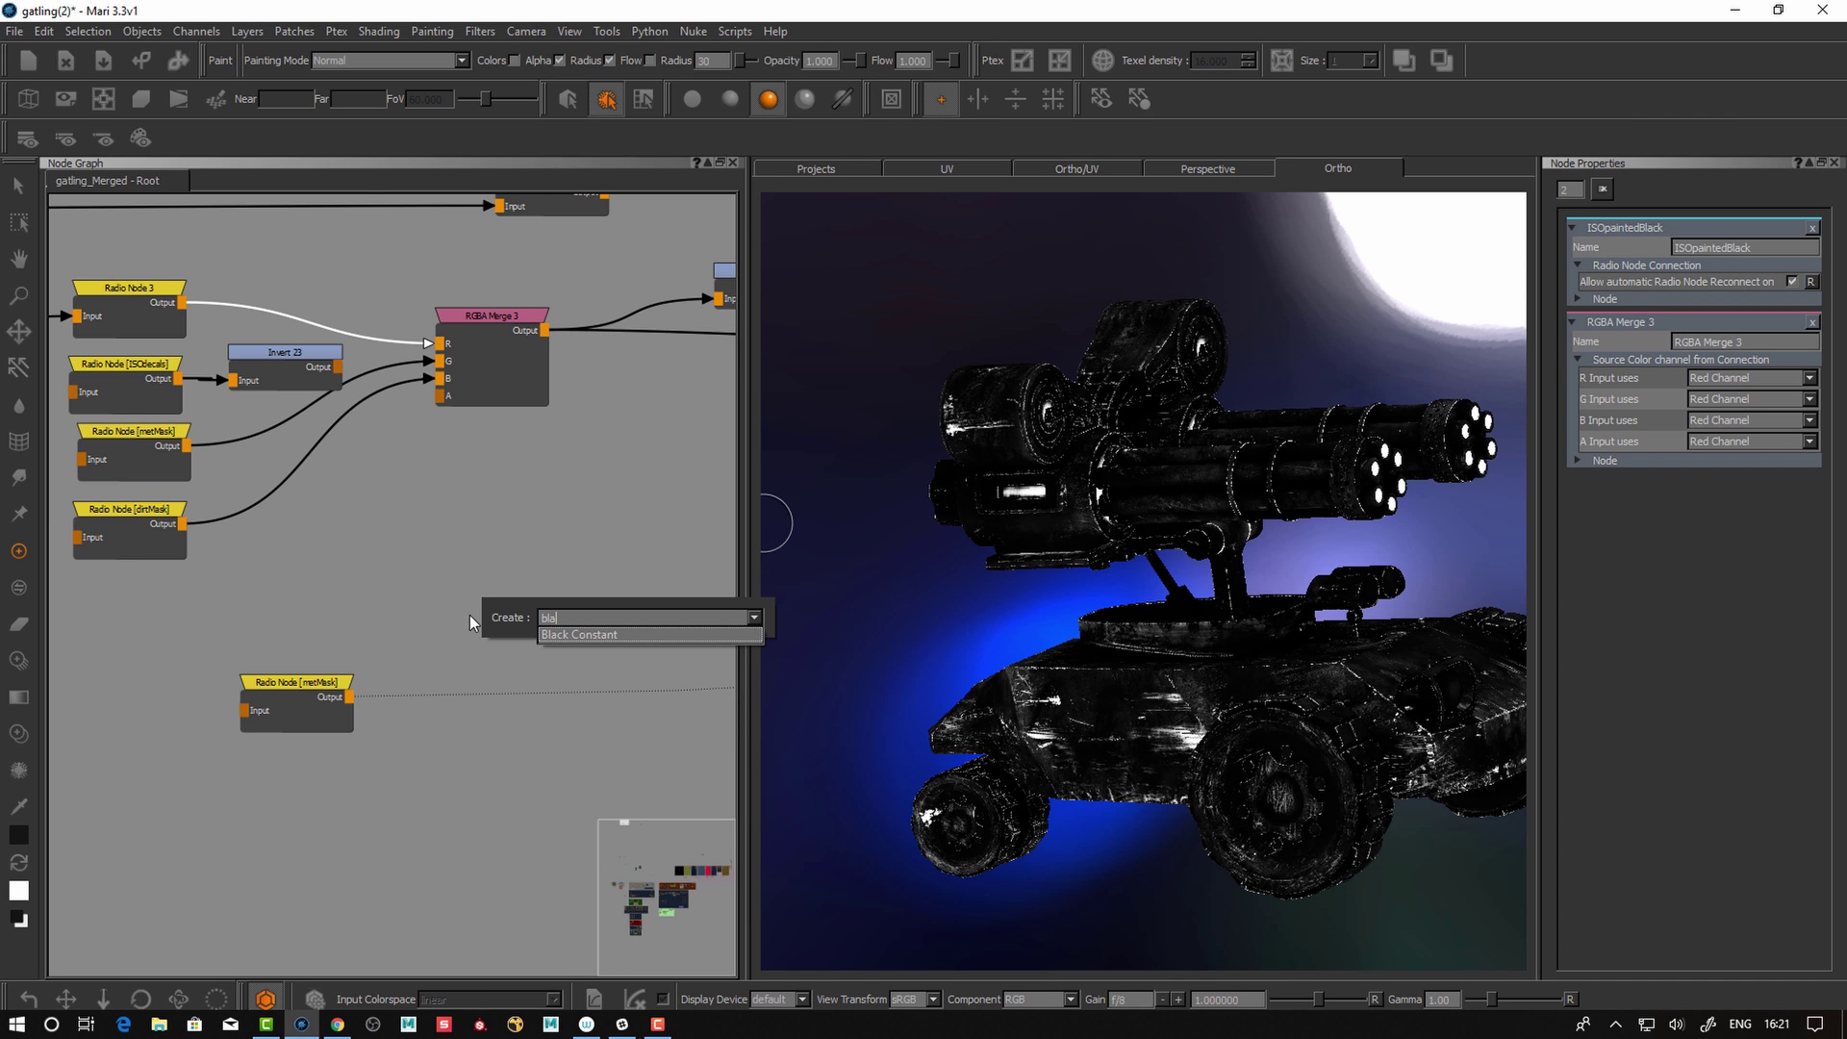
{"action": "key", "text": "Return"}
{"action": "left_click_drag", "start_coordinate": [550, 608], "coordinate": [402, 579]}
{"action": "scroll", "coordinate": [424, 501], "scroll_direction": "up", "scroll_amount": 1}
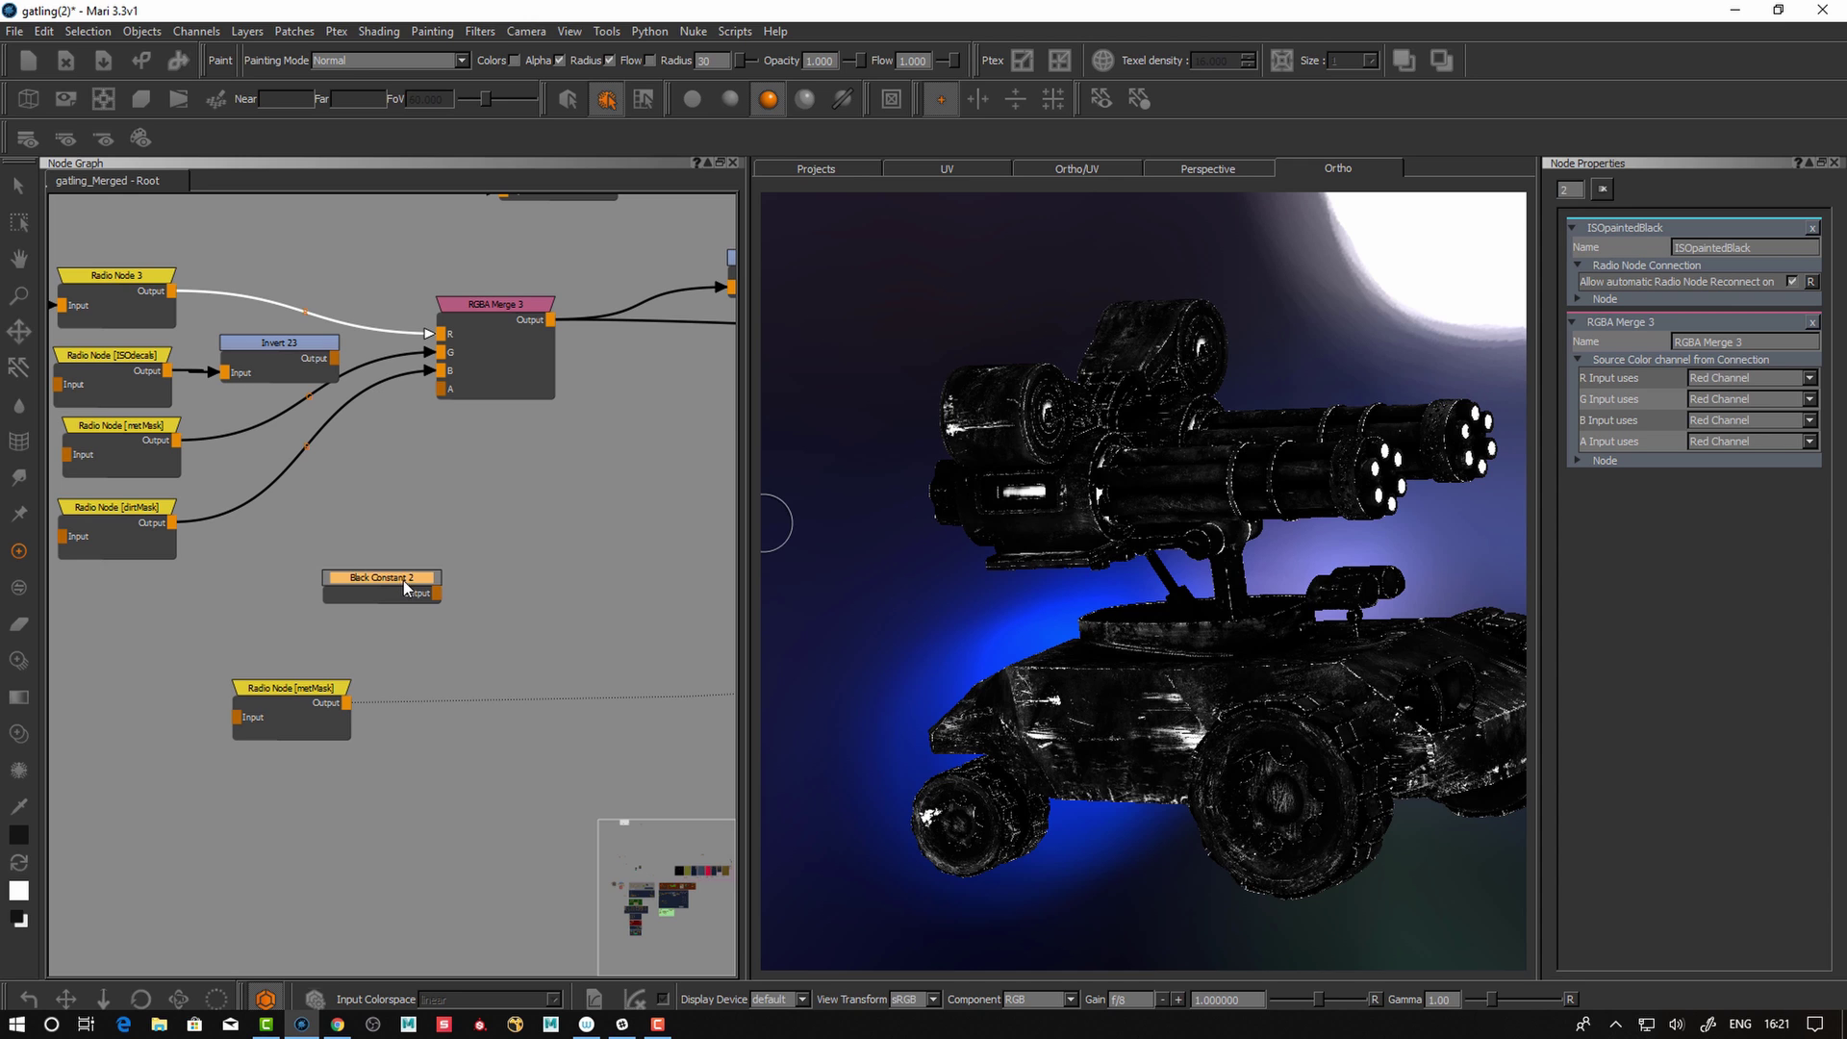
- Add a Merge node with the Black Constant as its Base and shift the standalone metMask radio node clear of it
{"action": "key", "text": "m"}
{"action": "left_click_drag", "start_coordinate": [584, 550], "coordinate": [592, 576]}
{"action": "mouse_move", "coordinate": [314, 690]}
{"action": "left_mouse_down"}
{"action": "mouse_move", "coordinate": [269, 691]}
{"action": "mouse_move", "coordinate": [291, 707]}
{"action": "left_mouse_up"}
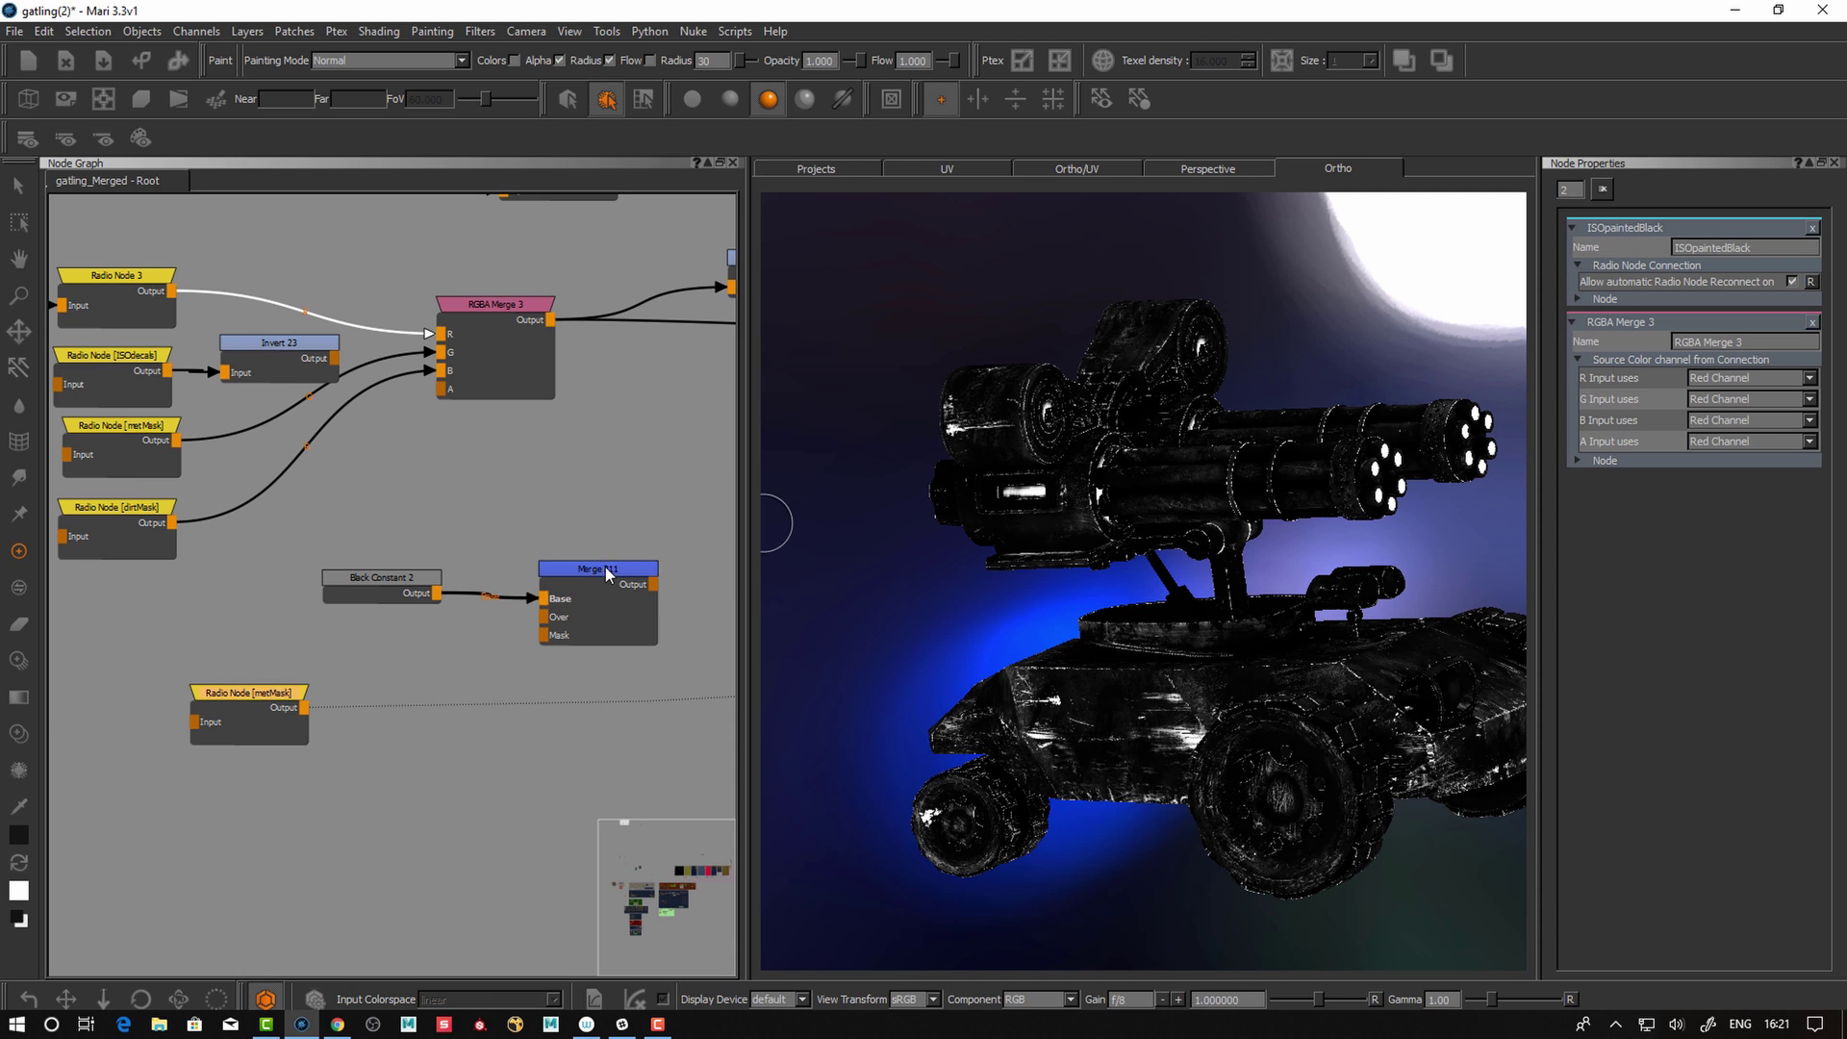
{"action": "left_click_drag", "start_coordinate": [604, 568], "coordinate": [611, 568]}
- Add a Color node below the Black Constant and set its color to pure red
{"action": "key", "text": "Tab"}
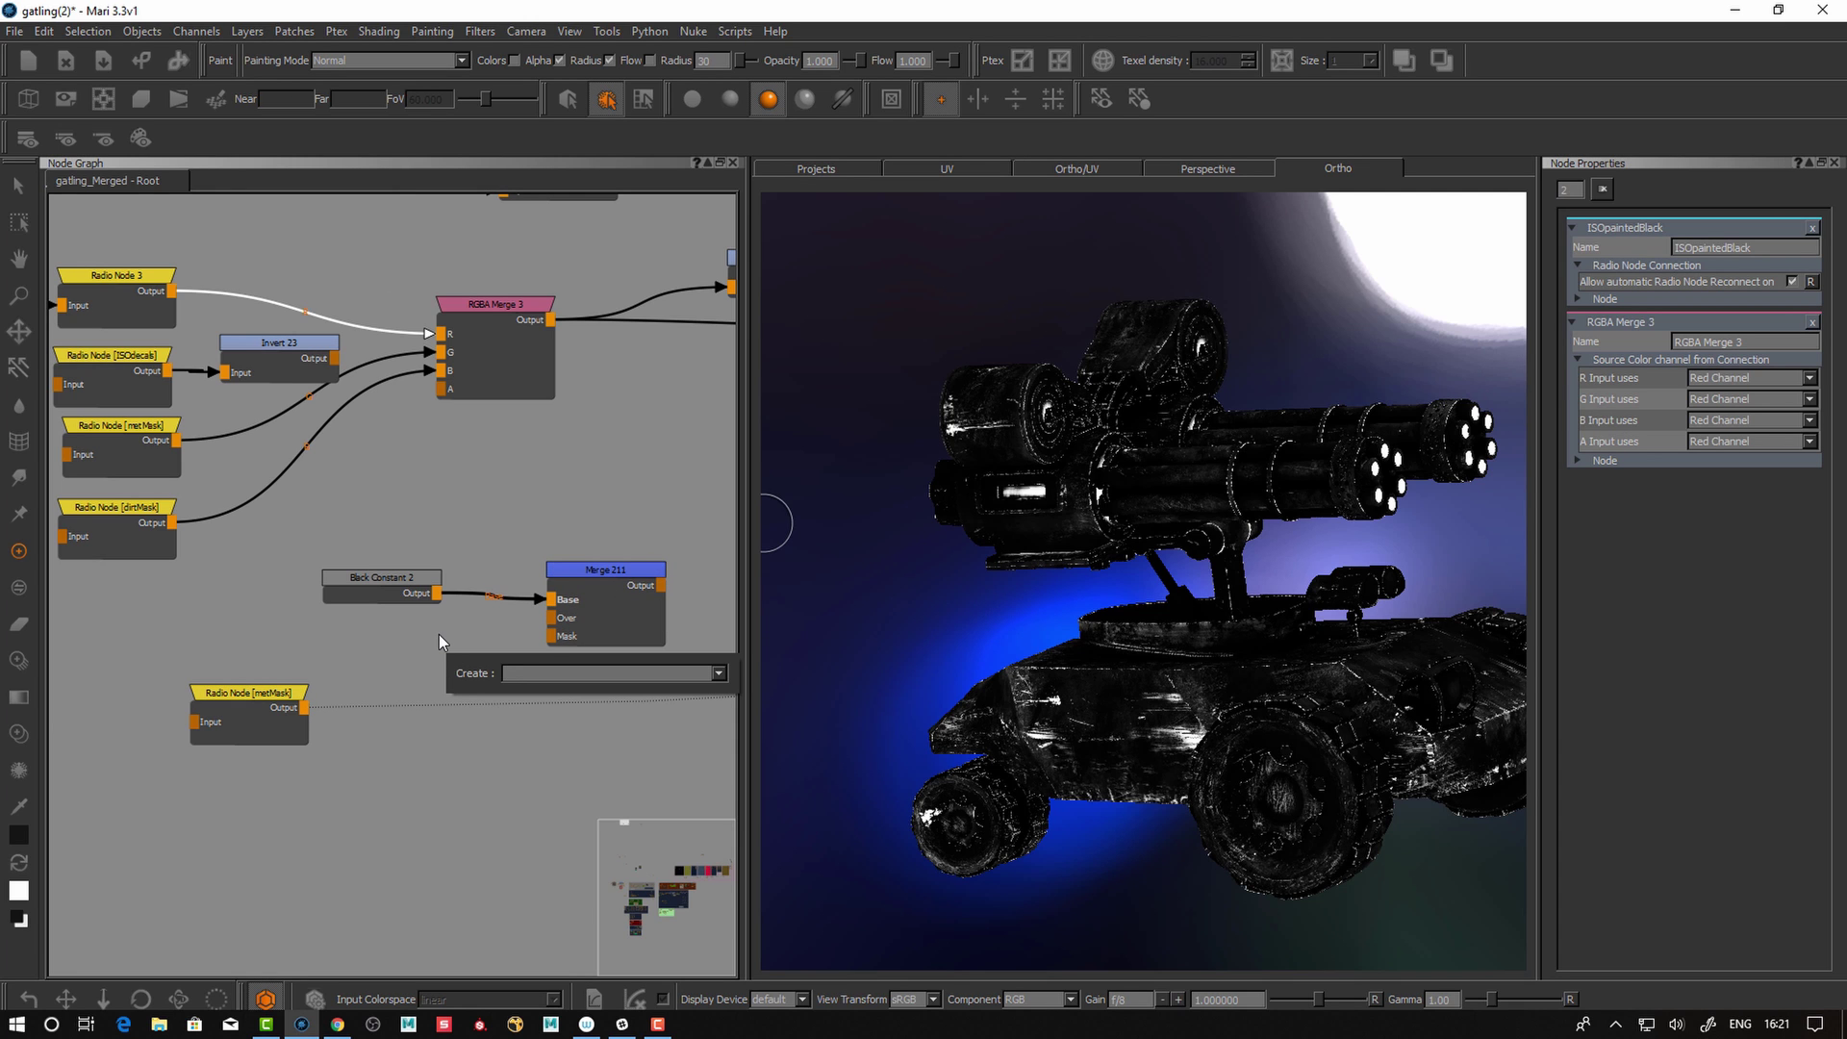
{"action": "type", "text": "color"}
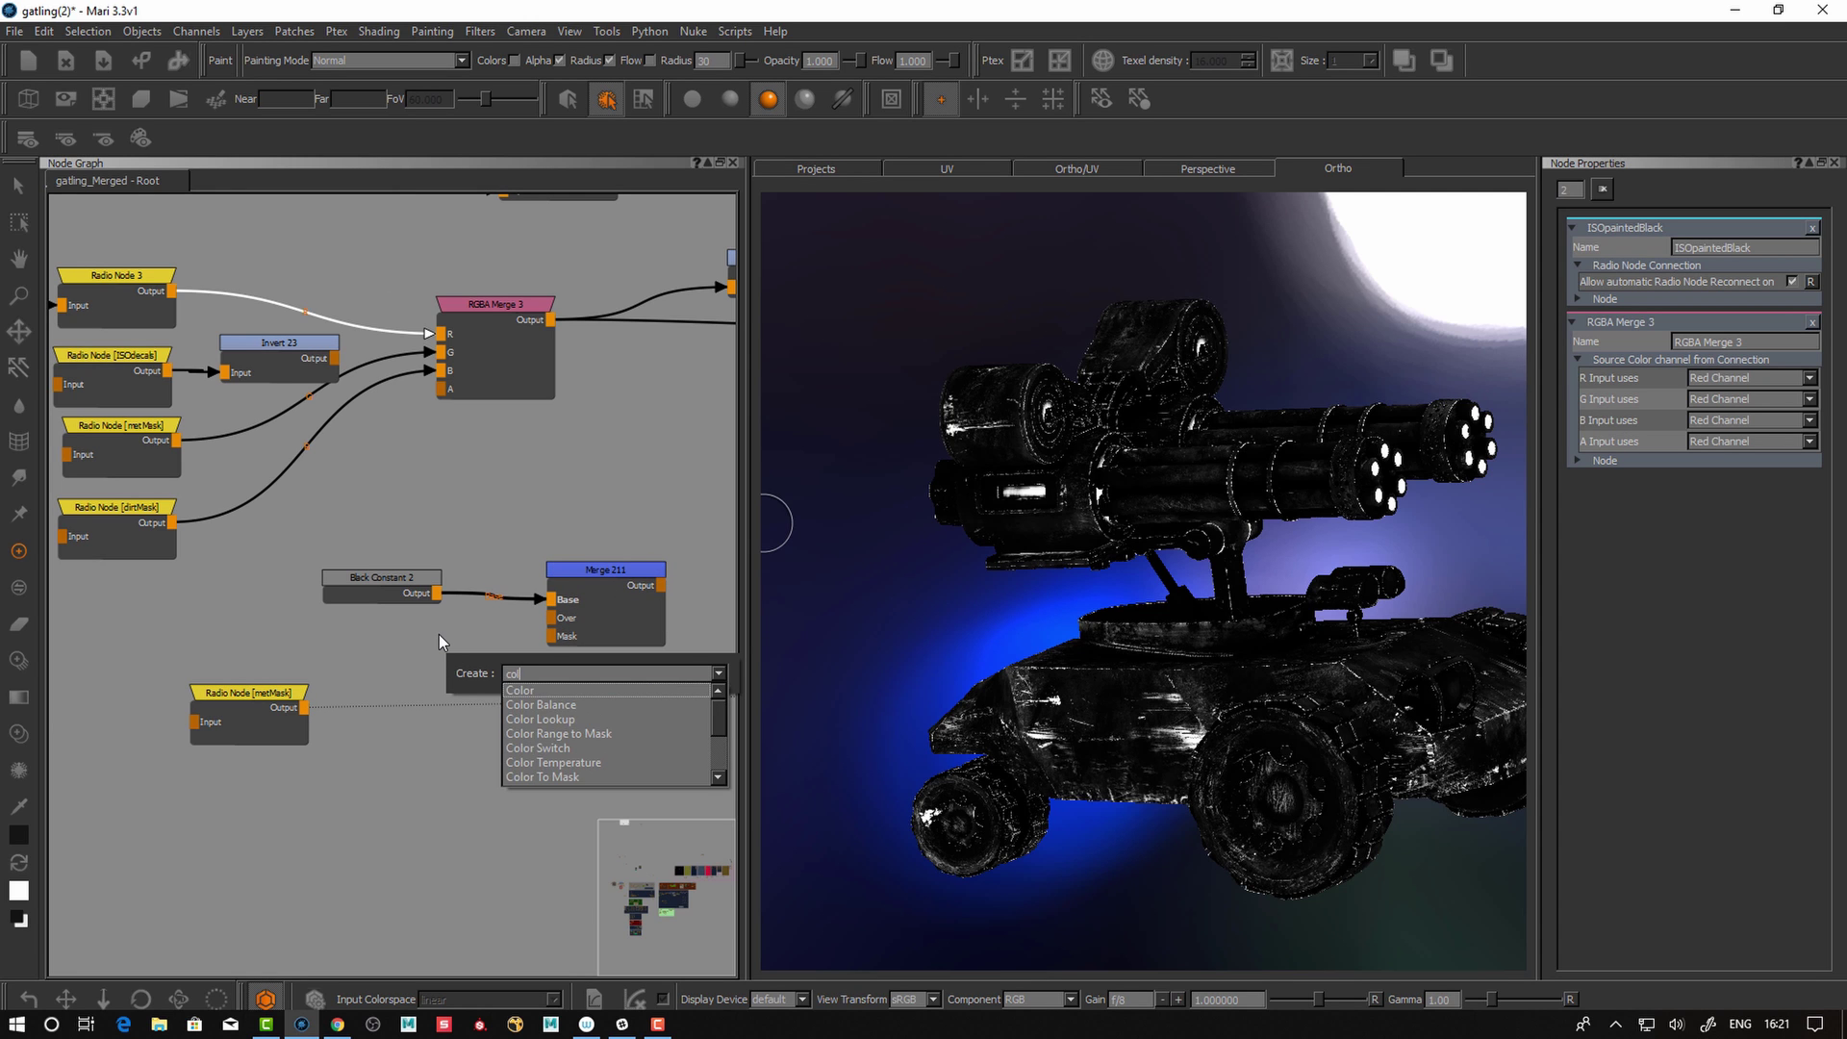
{"action": "key", "text": "Return"}
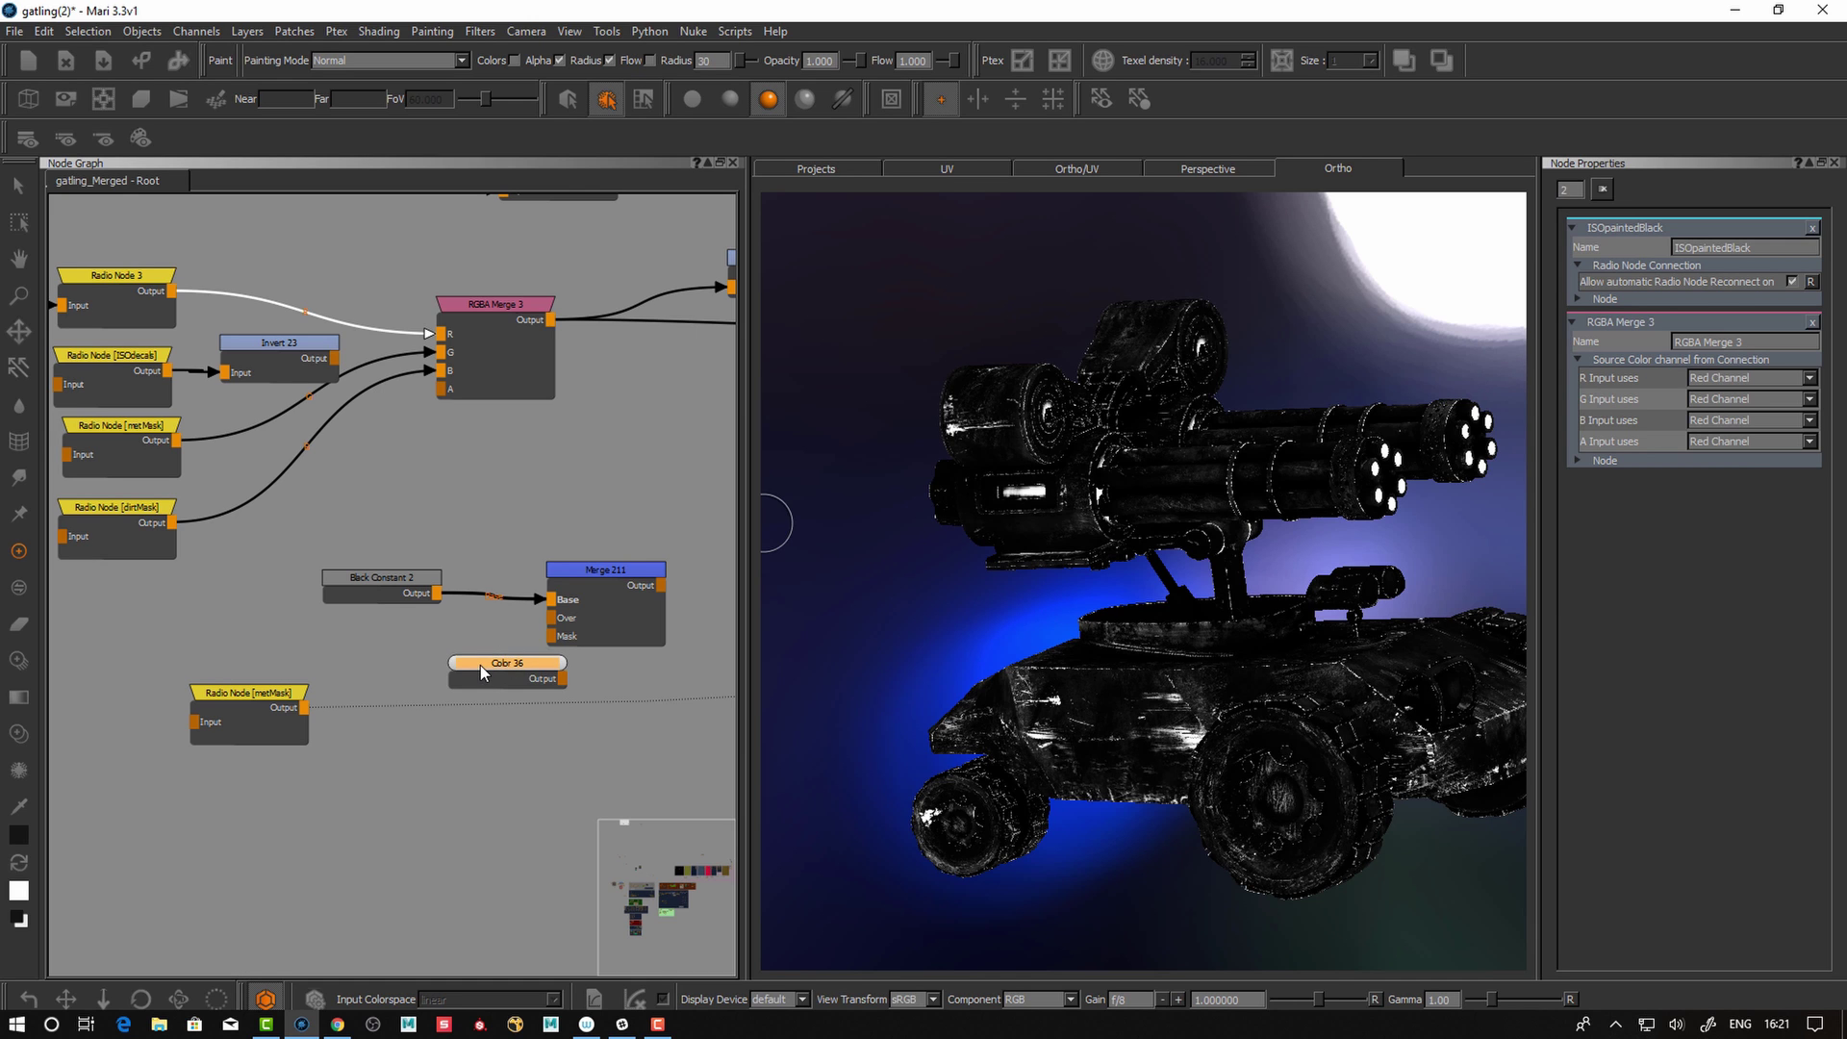
{"action": "left_click_drag", "start_coordinate": [481, 665], "coordinate": [378, 637]}
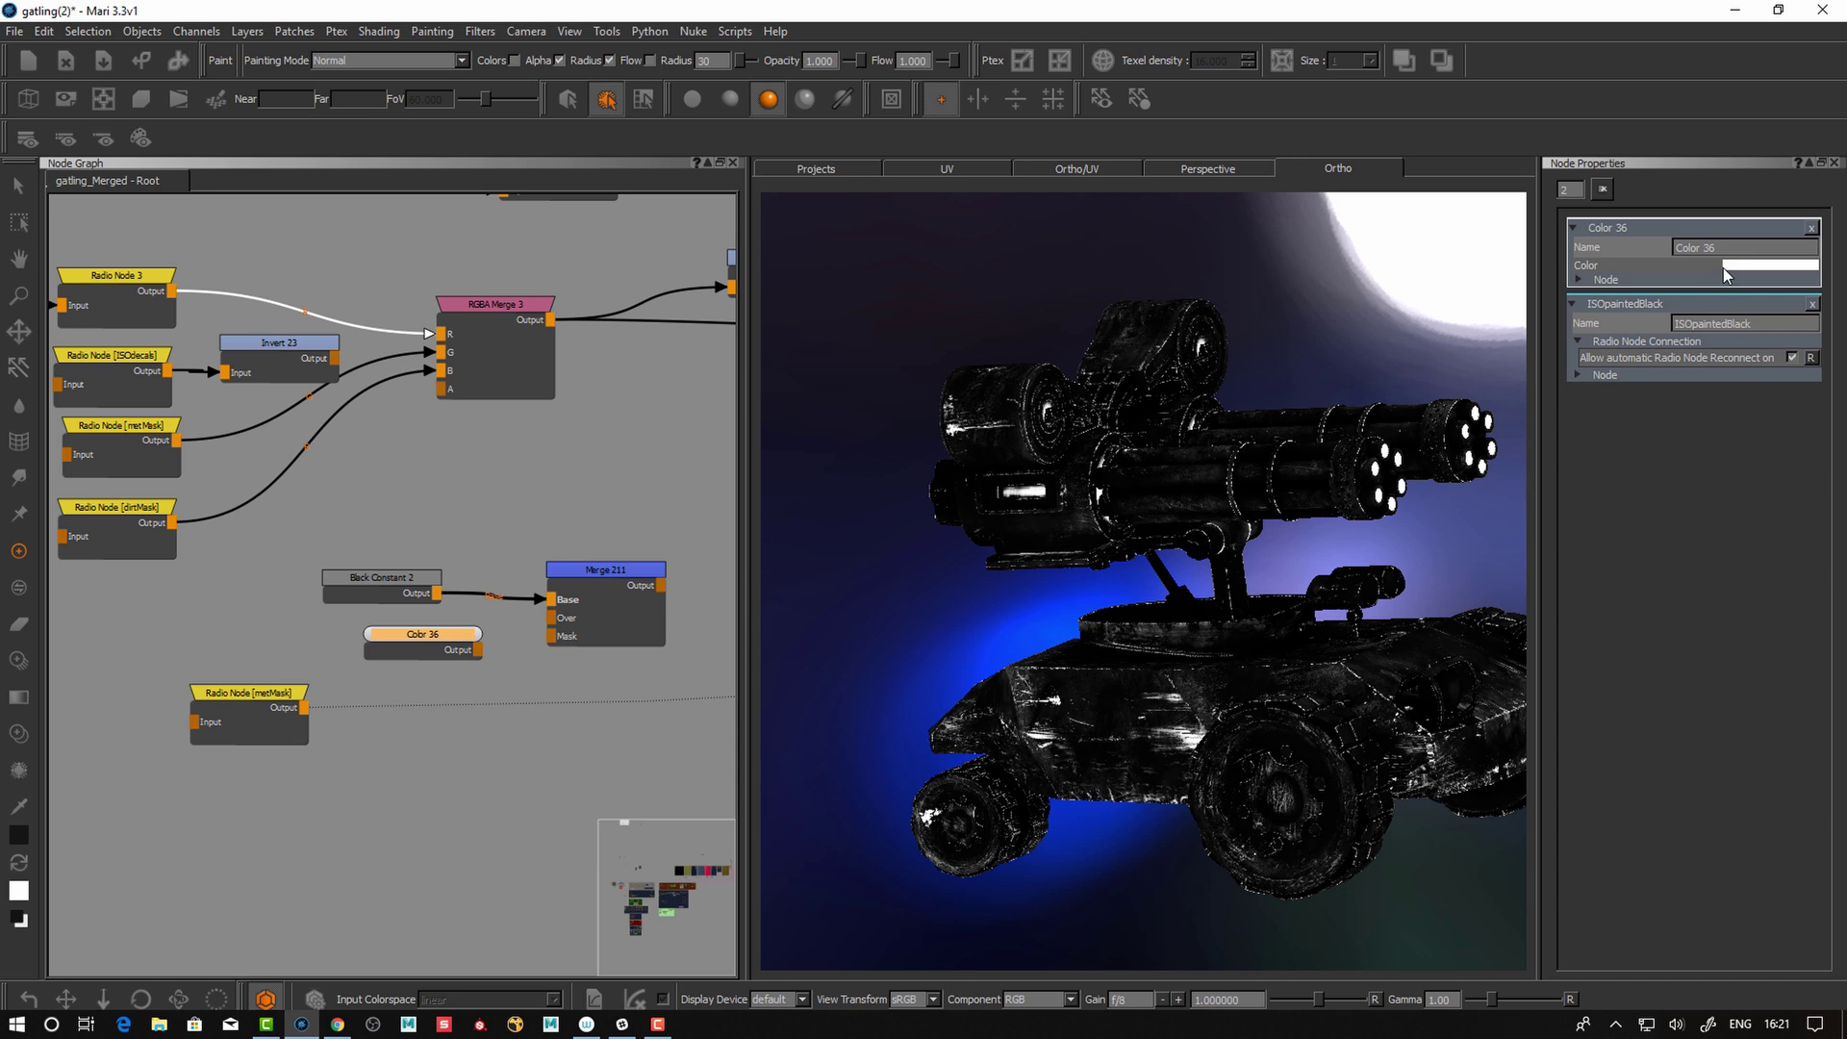
{"action": "left_click", "coordinate": [1729, 267]}
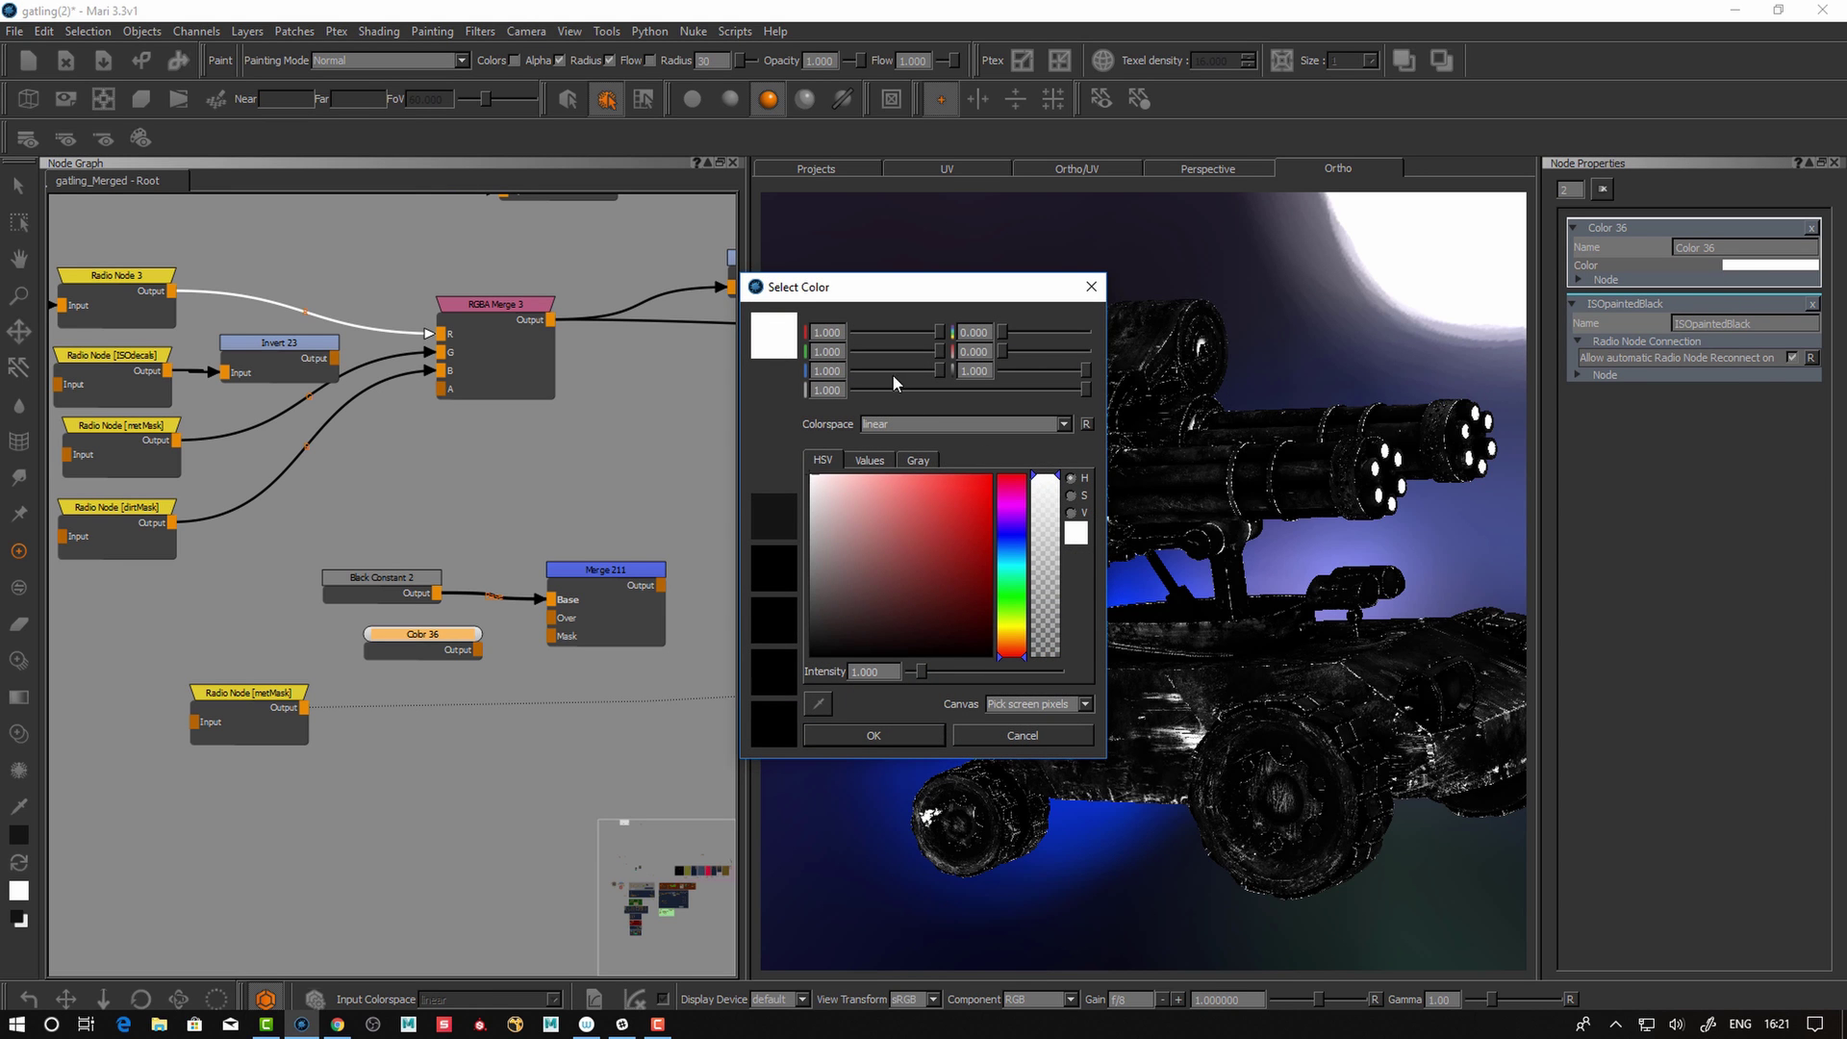
{"action": "left_click_drag", "start_coordinate": [936, 348], "coordinate": [853, 371]}
{"action": "left_click", "coordinate": [856, 733]}
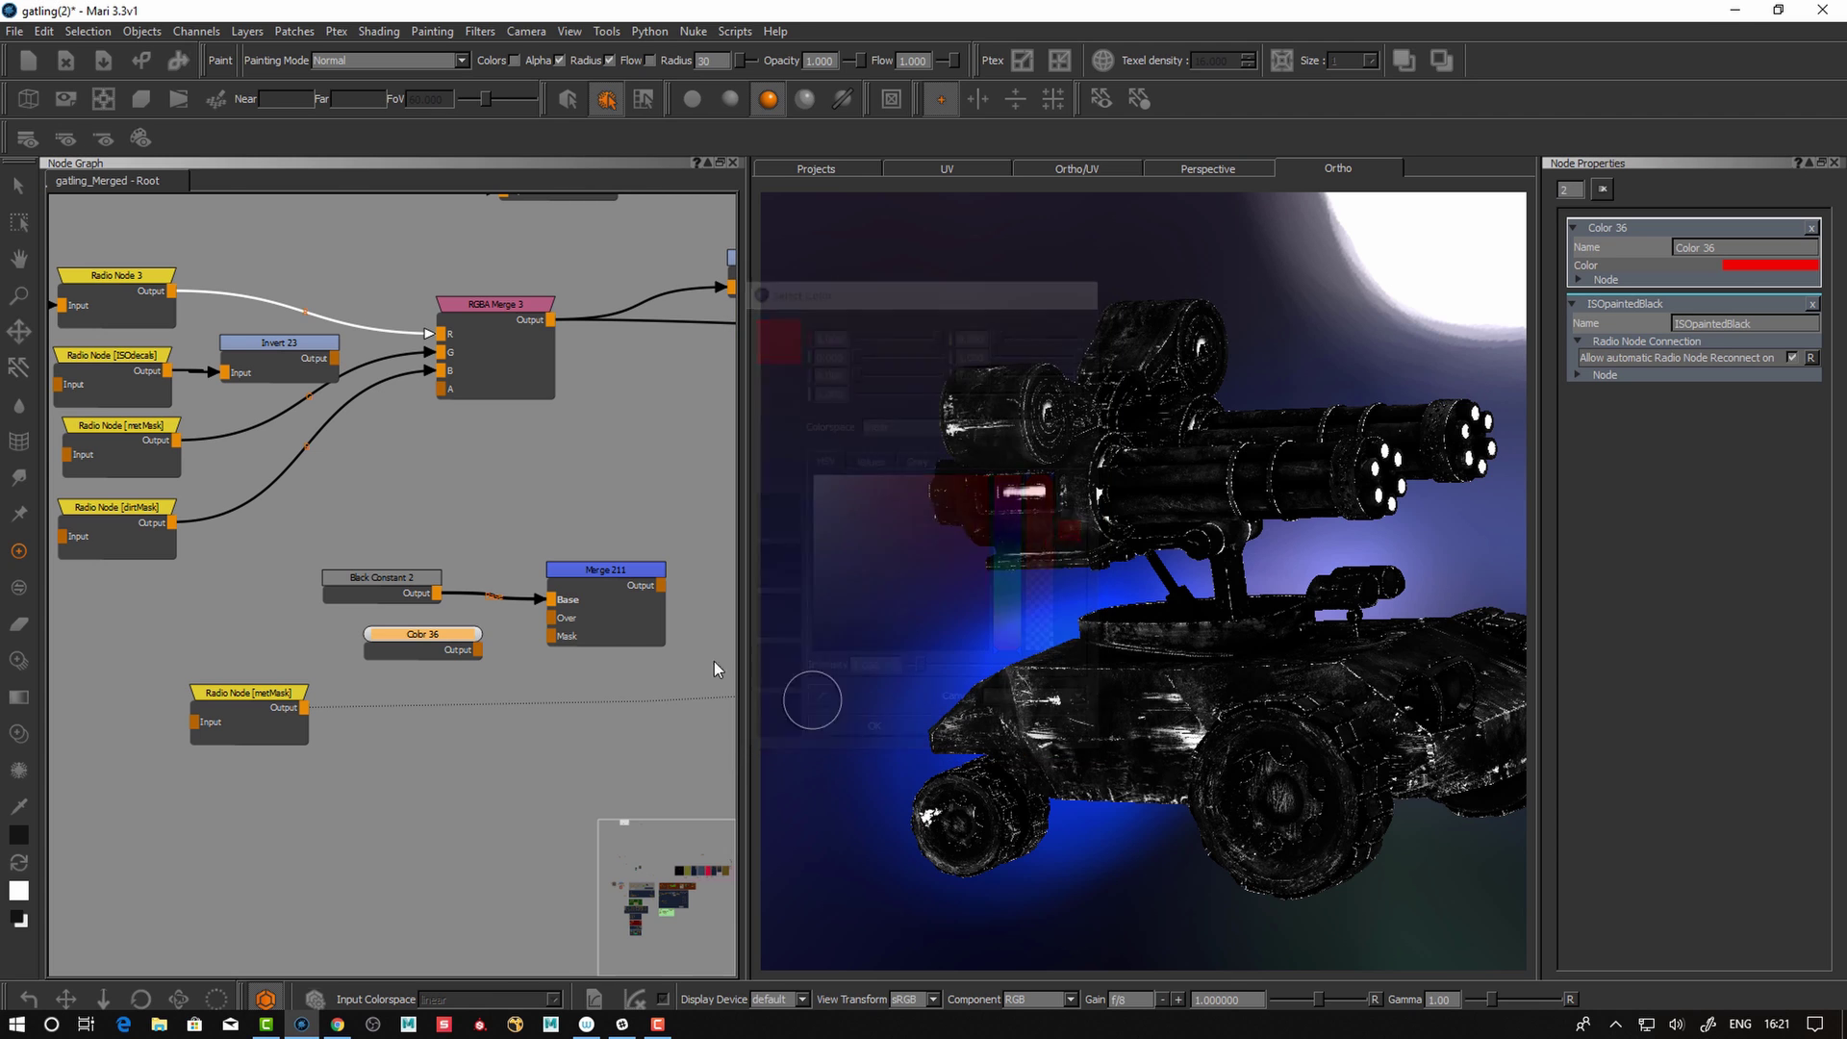
- Connect the red Color node to the Merge node's Over input and set the merge mode to Add
{"action": "left_click_drag", "start_coordinate": [487, 648], "coordinate": [552, 617]}
{"action": "left_click", "coordinate": [608, 571]}
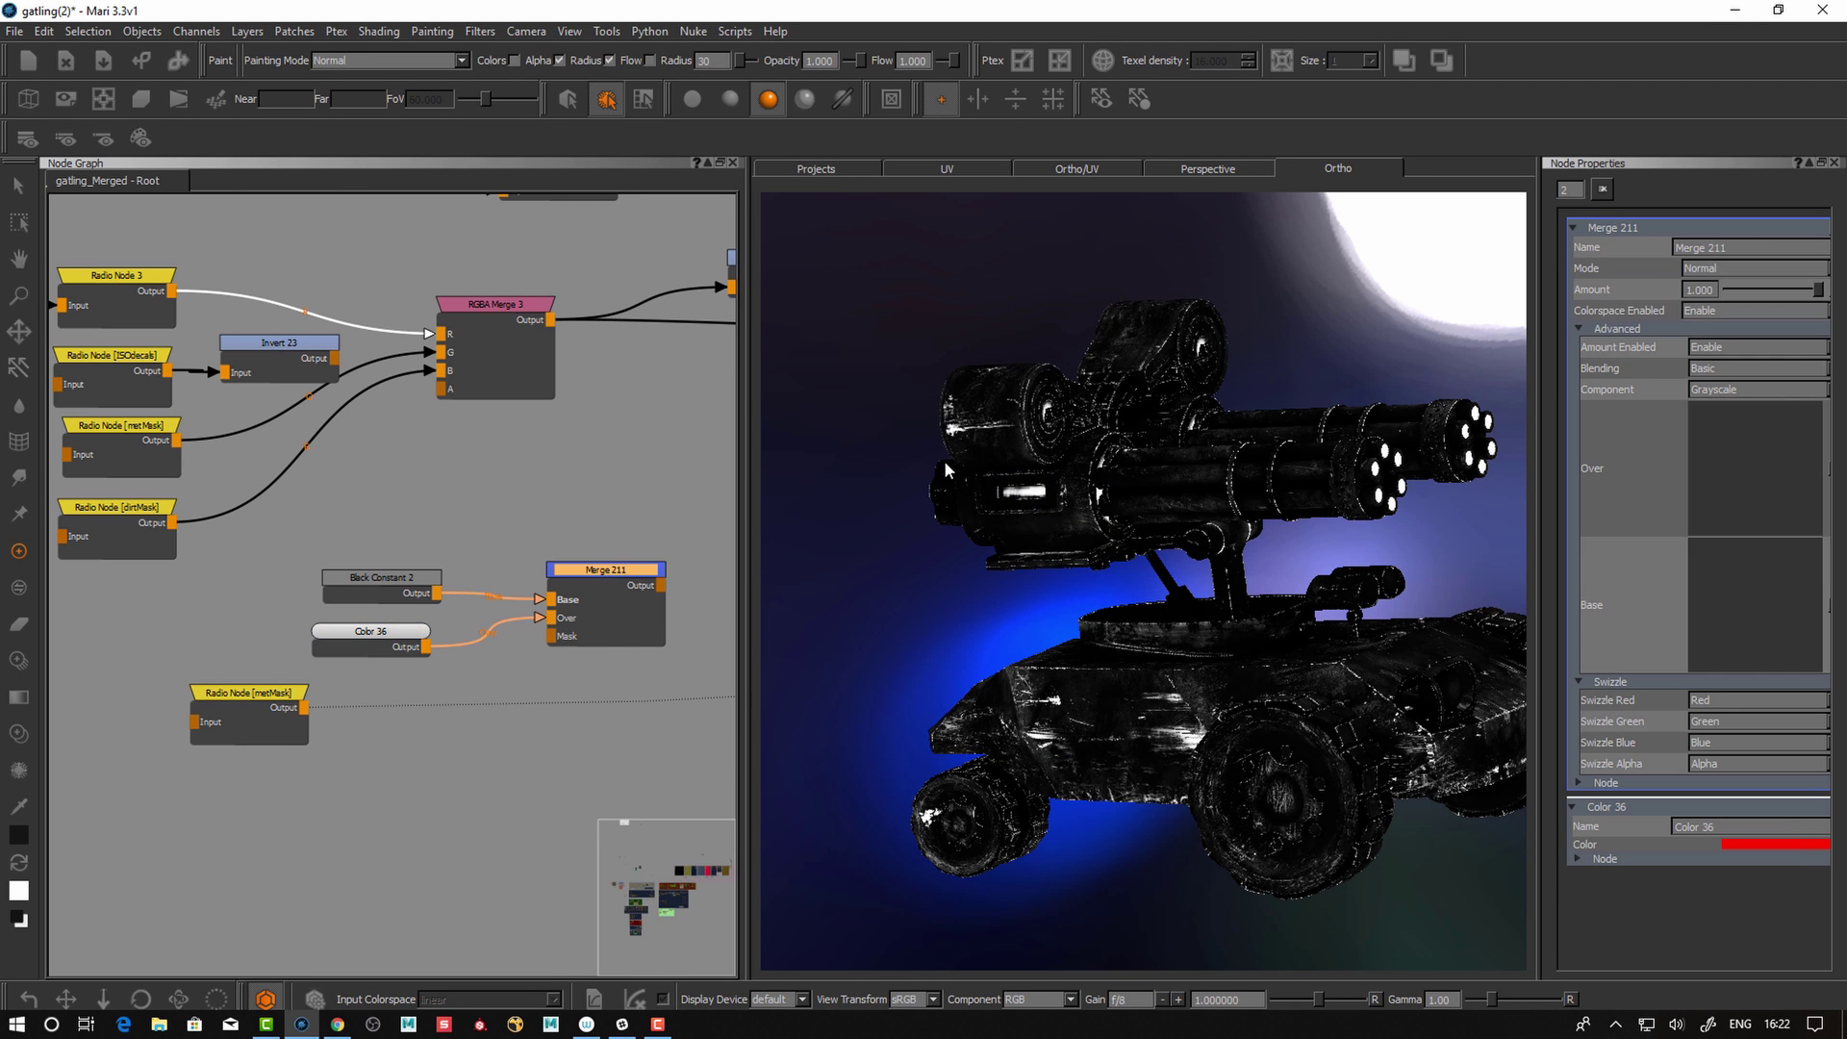
{"action": "left_click", "coordinate": [1709, 267]}
{"action": "left_click", "coordinate": [1712, 355]}
- Chain a second Merge node onto the output of Merge 211
{"action": "left_click_drag", "start_coordinate": [621, 574], "coordinate": [564, 575]}
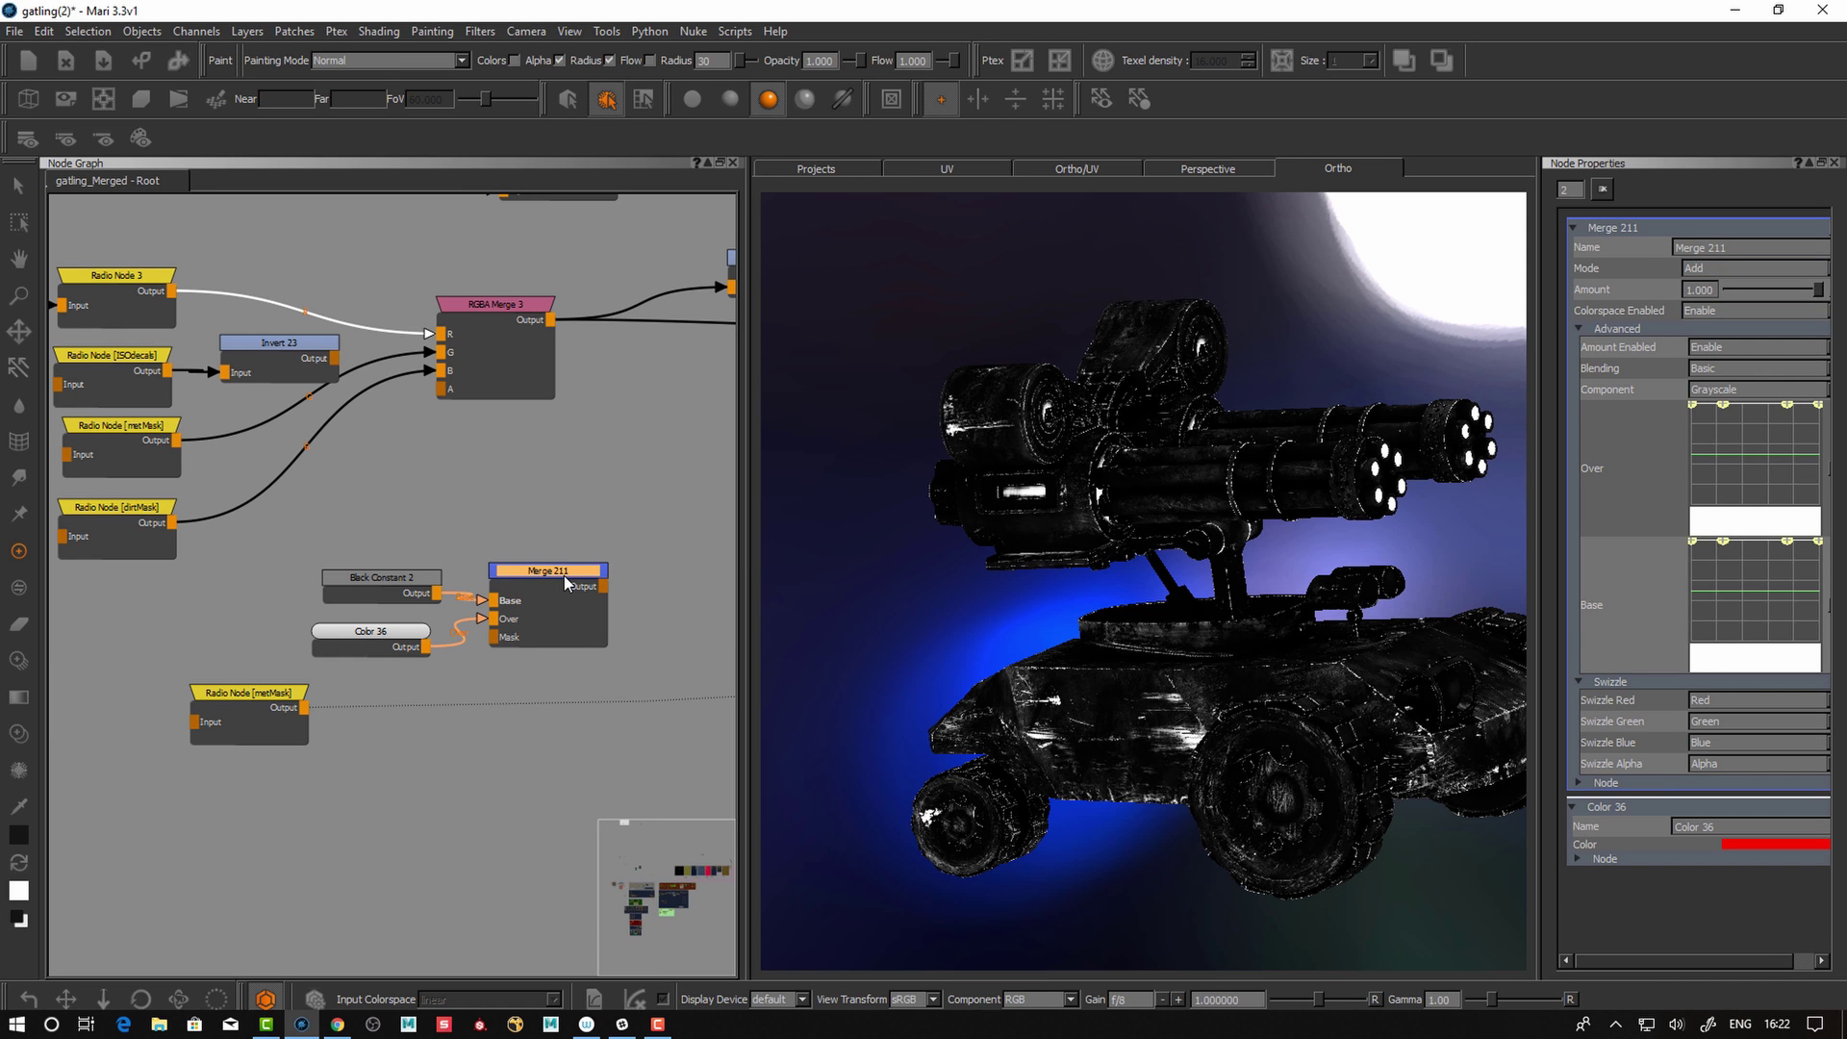
{"action": "key", "text": "m"}
{"action": "middle_click_drag", "start_coordinate": [508, 773], "coordinate": [360, 752]}
- Add a second Color node set to pure blue and connect it to the Over input of Merge 212
{"action": "left_click", "coordinate": [361, 753]}
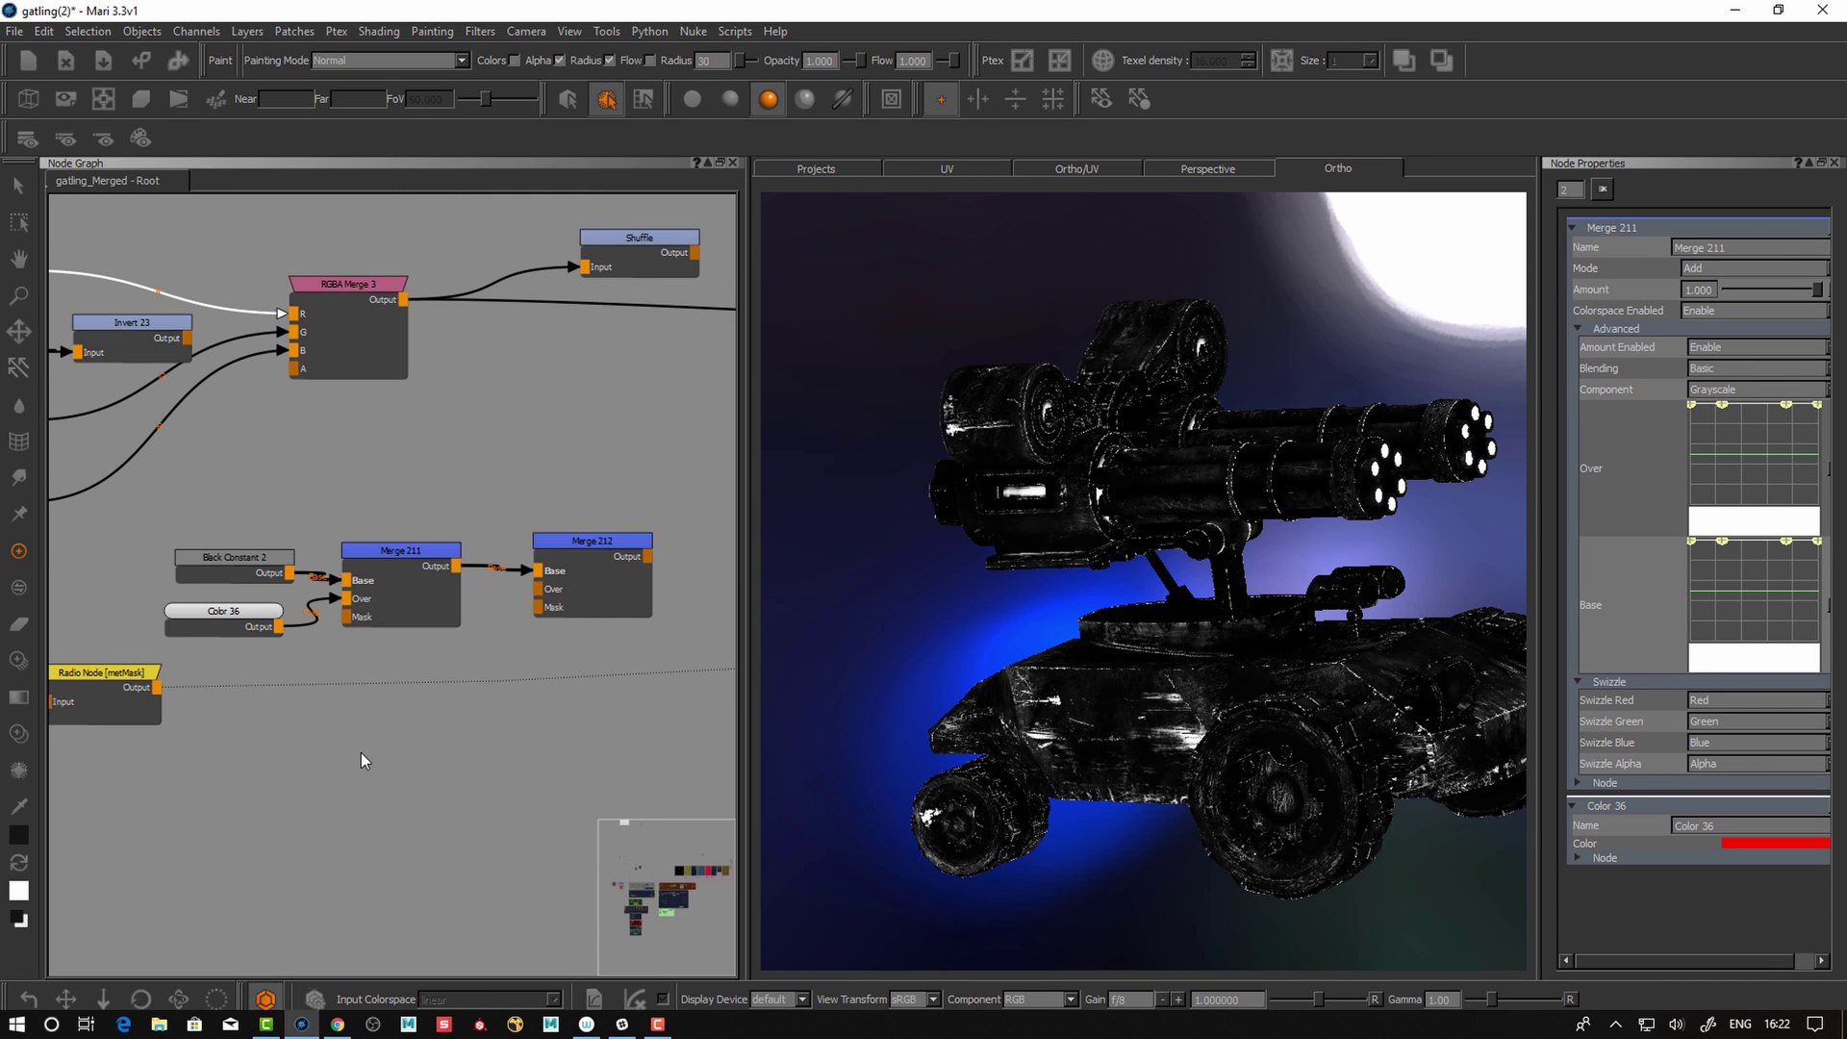
{"action": "key", "text": "Tab"}
{"action": "type", "text": "color"}
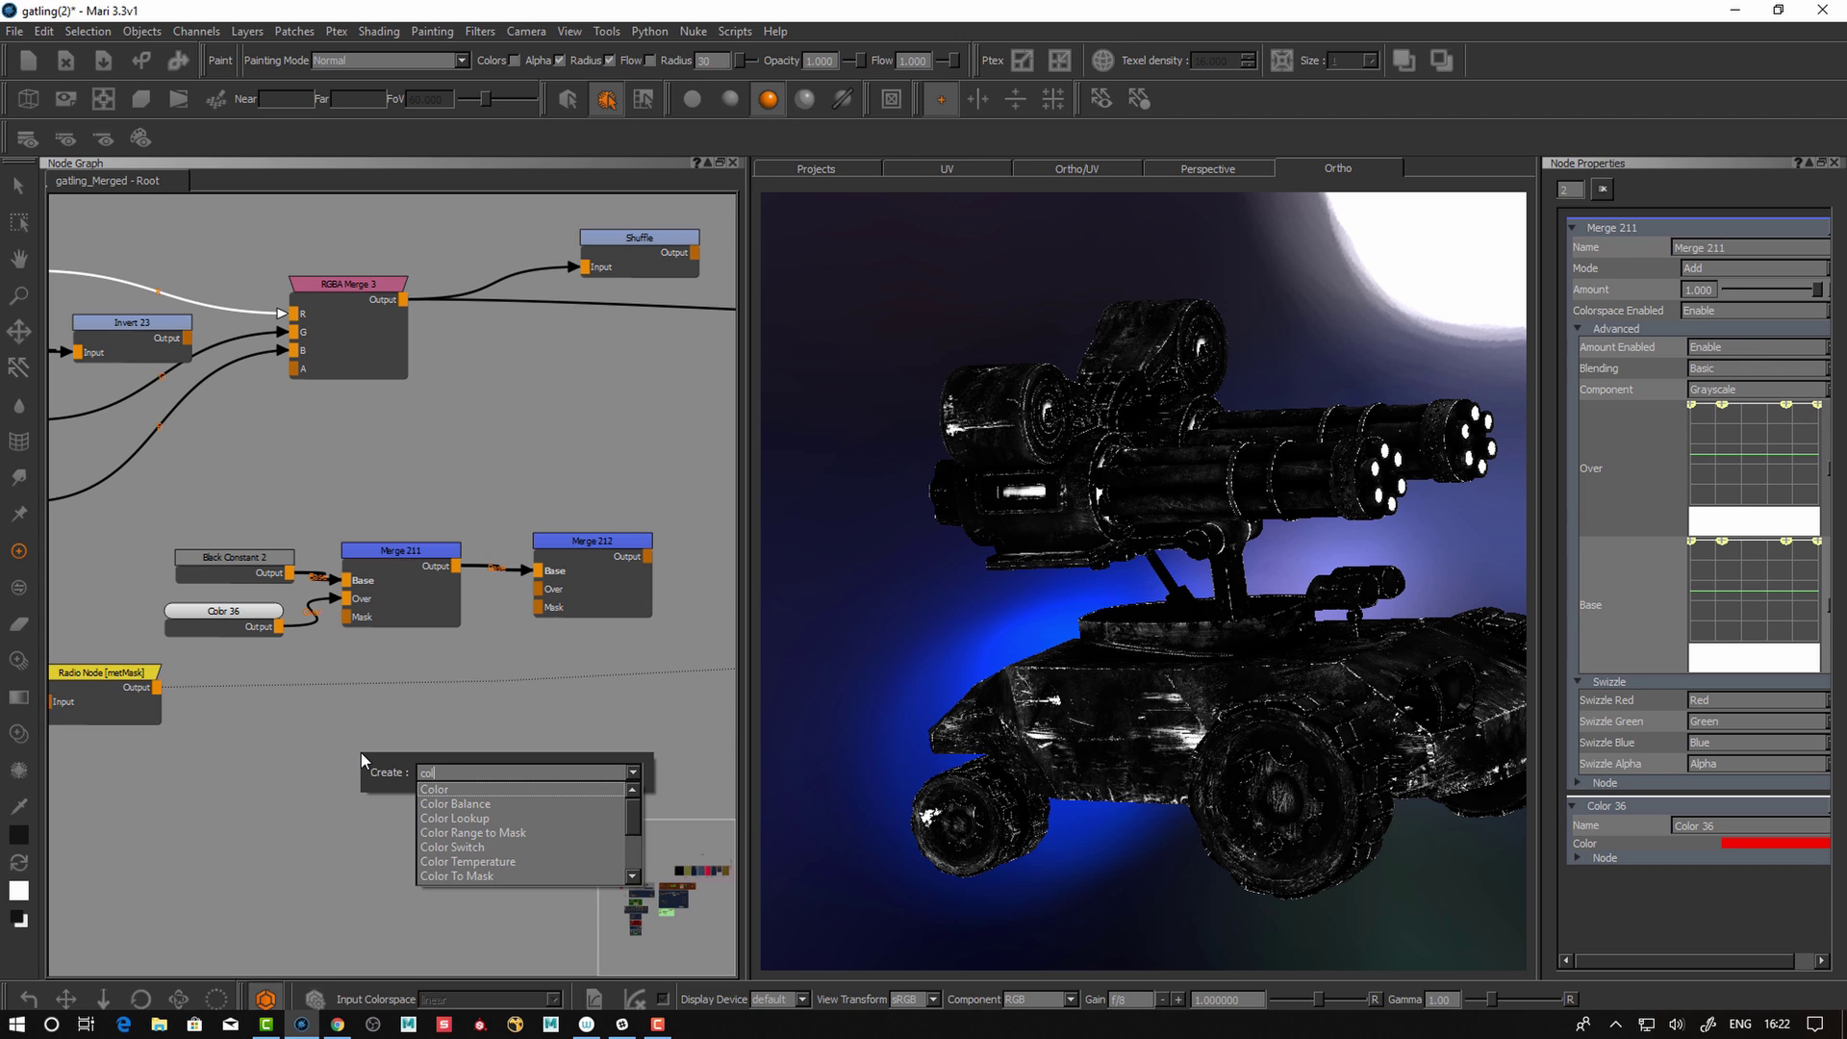
{"action": "key", "text": "Return"}
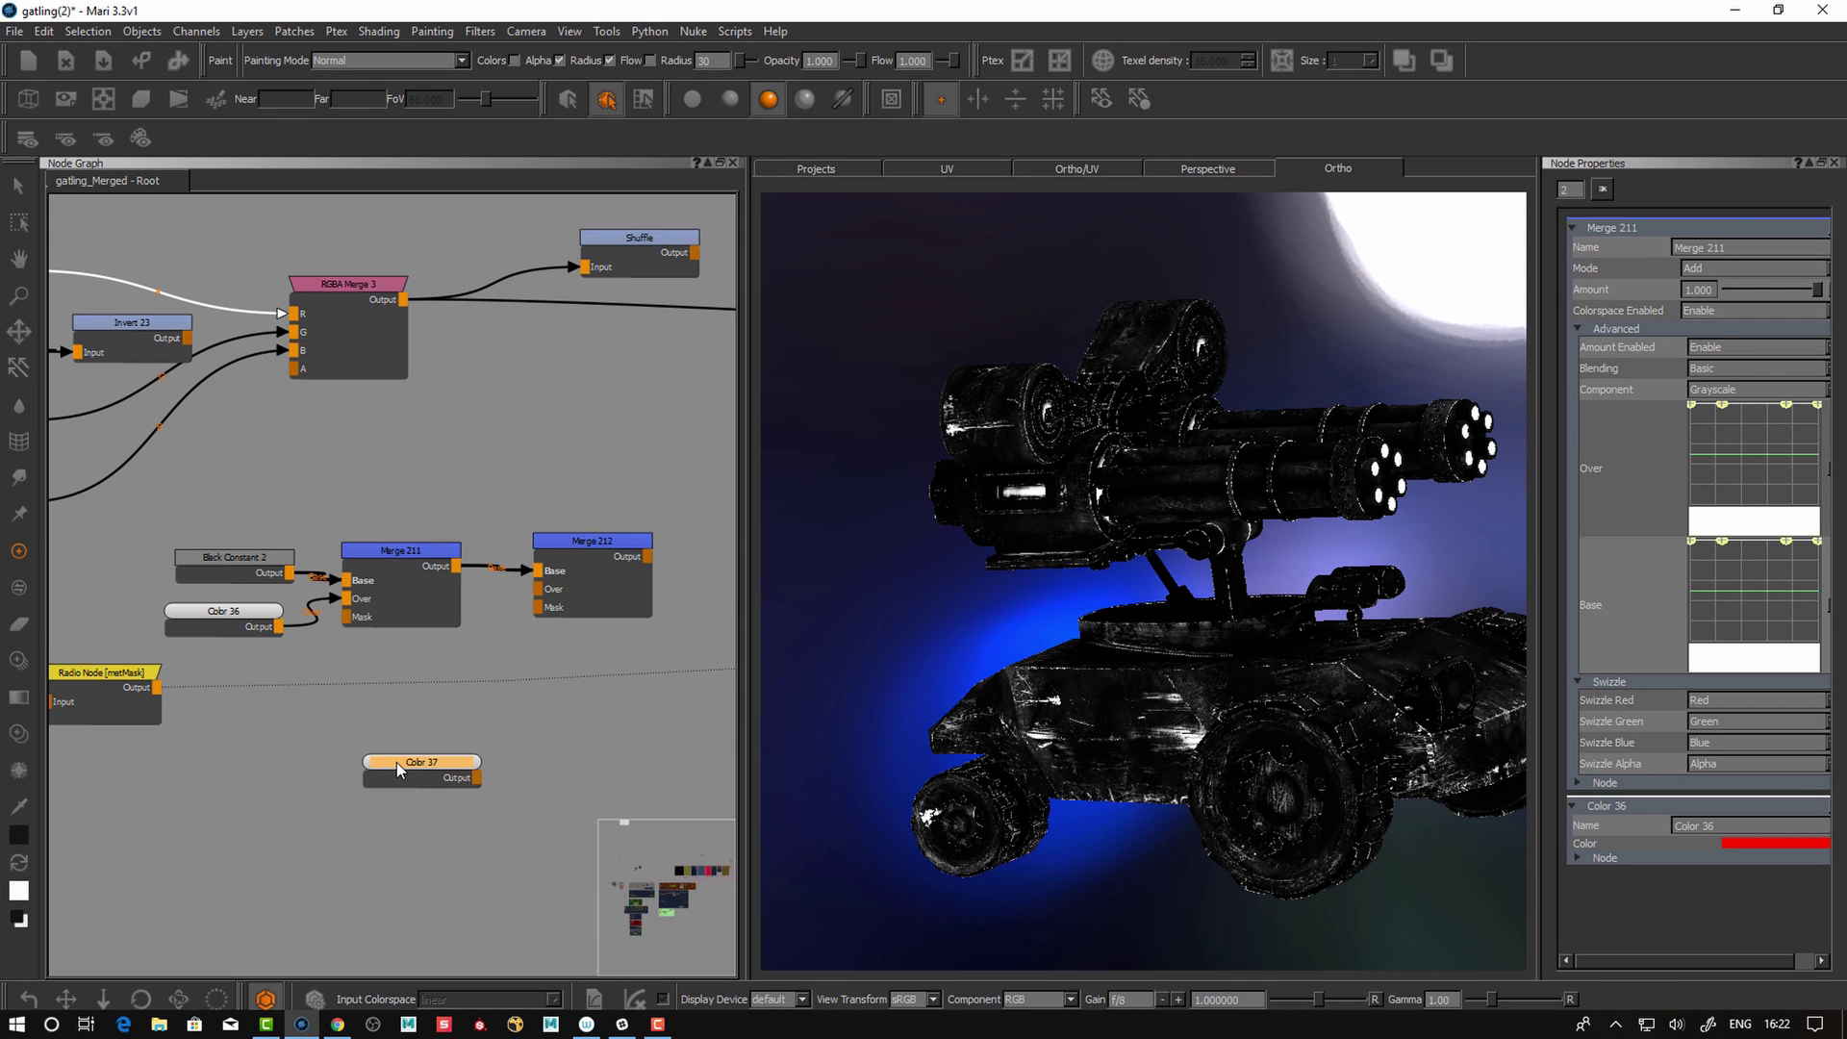
{"action": "left_click", "coordinate": [396, 762]}
{"action": "left_click", "coordinate": [1745, 265]}
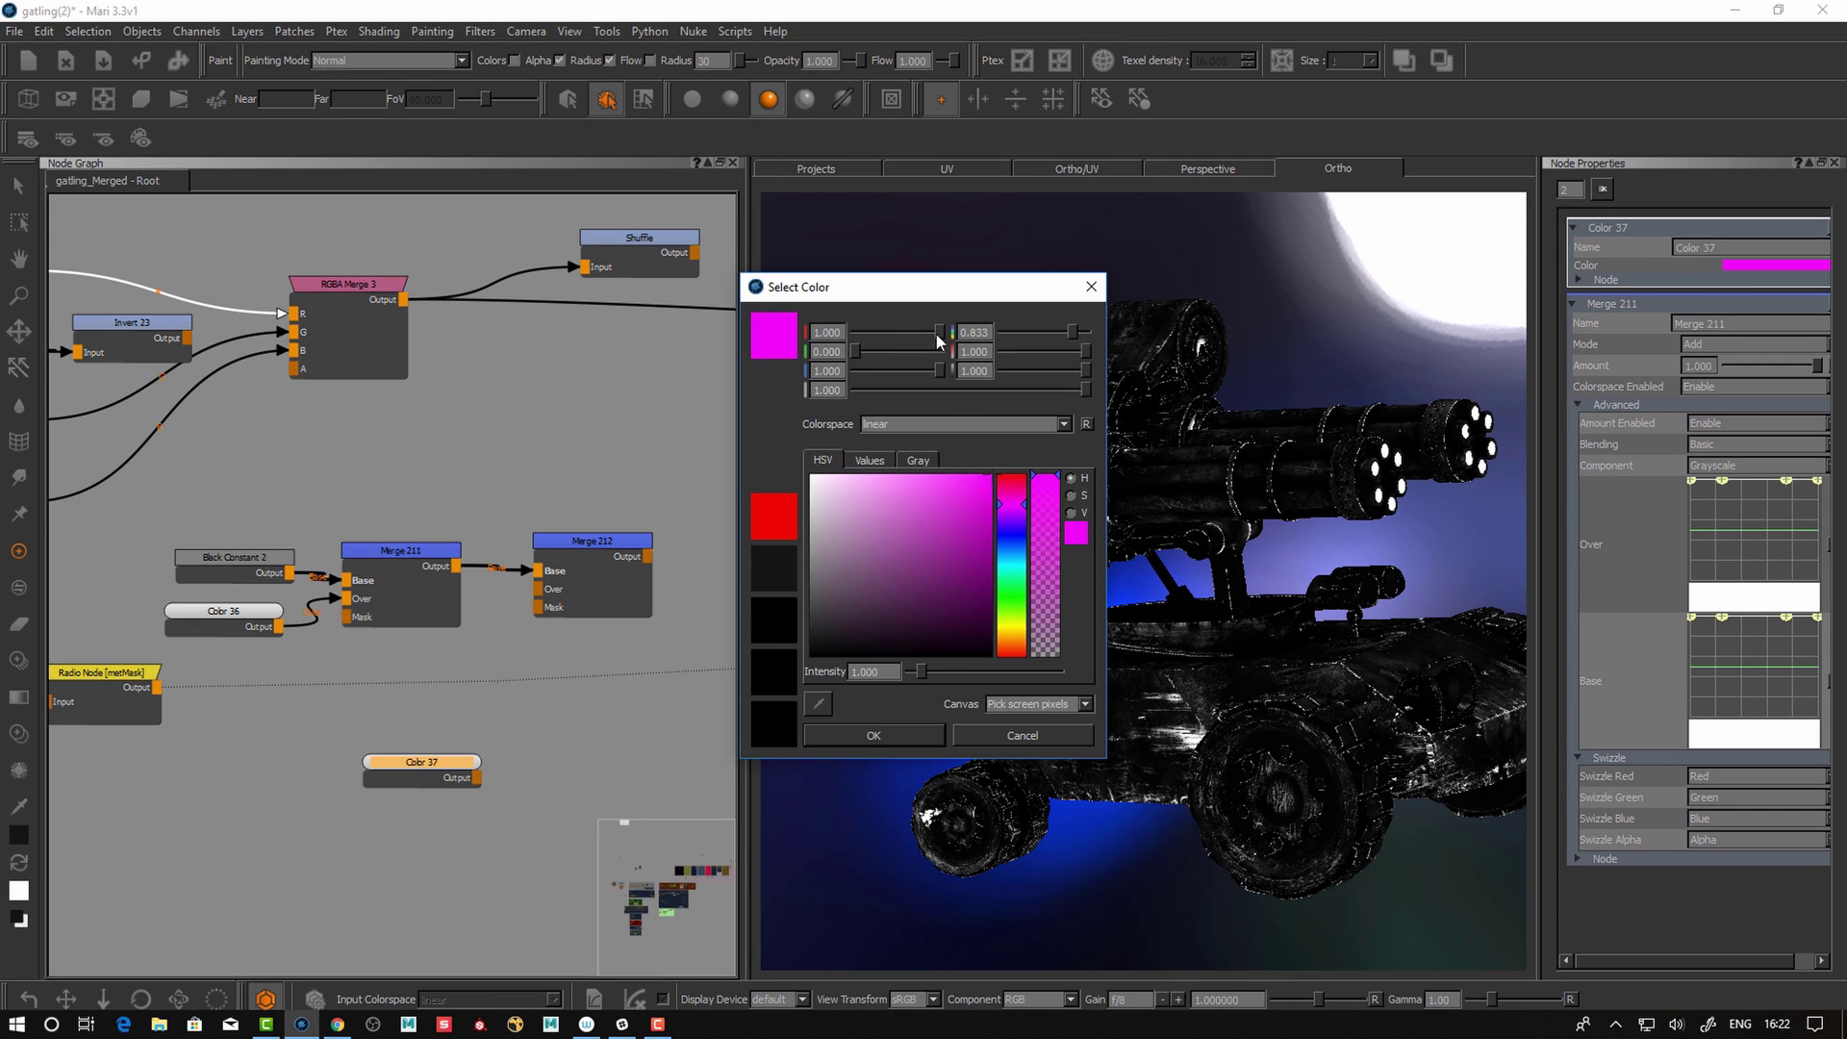
{"action": "left_click_drag", "start_coordinate": [938, 337], "coordinate": [832, 344]}
{"action": "left_click", "coordinate": [873, 735]}
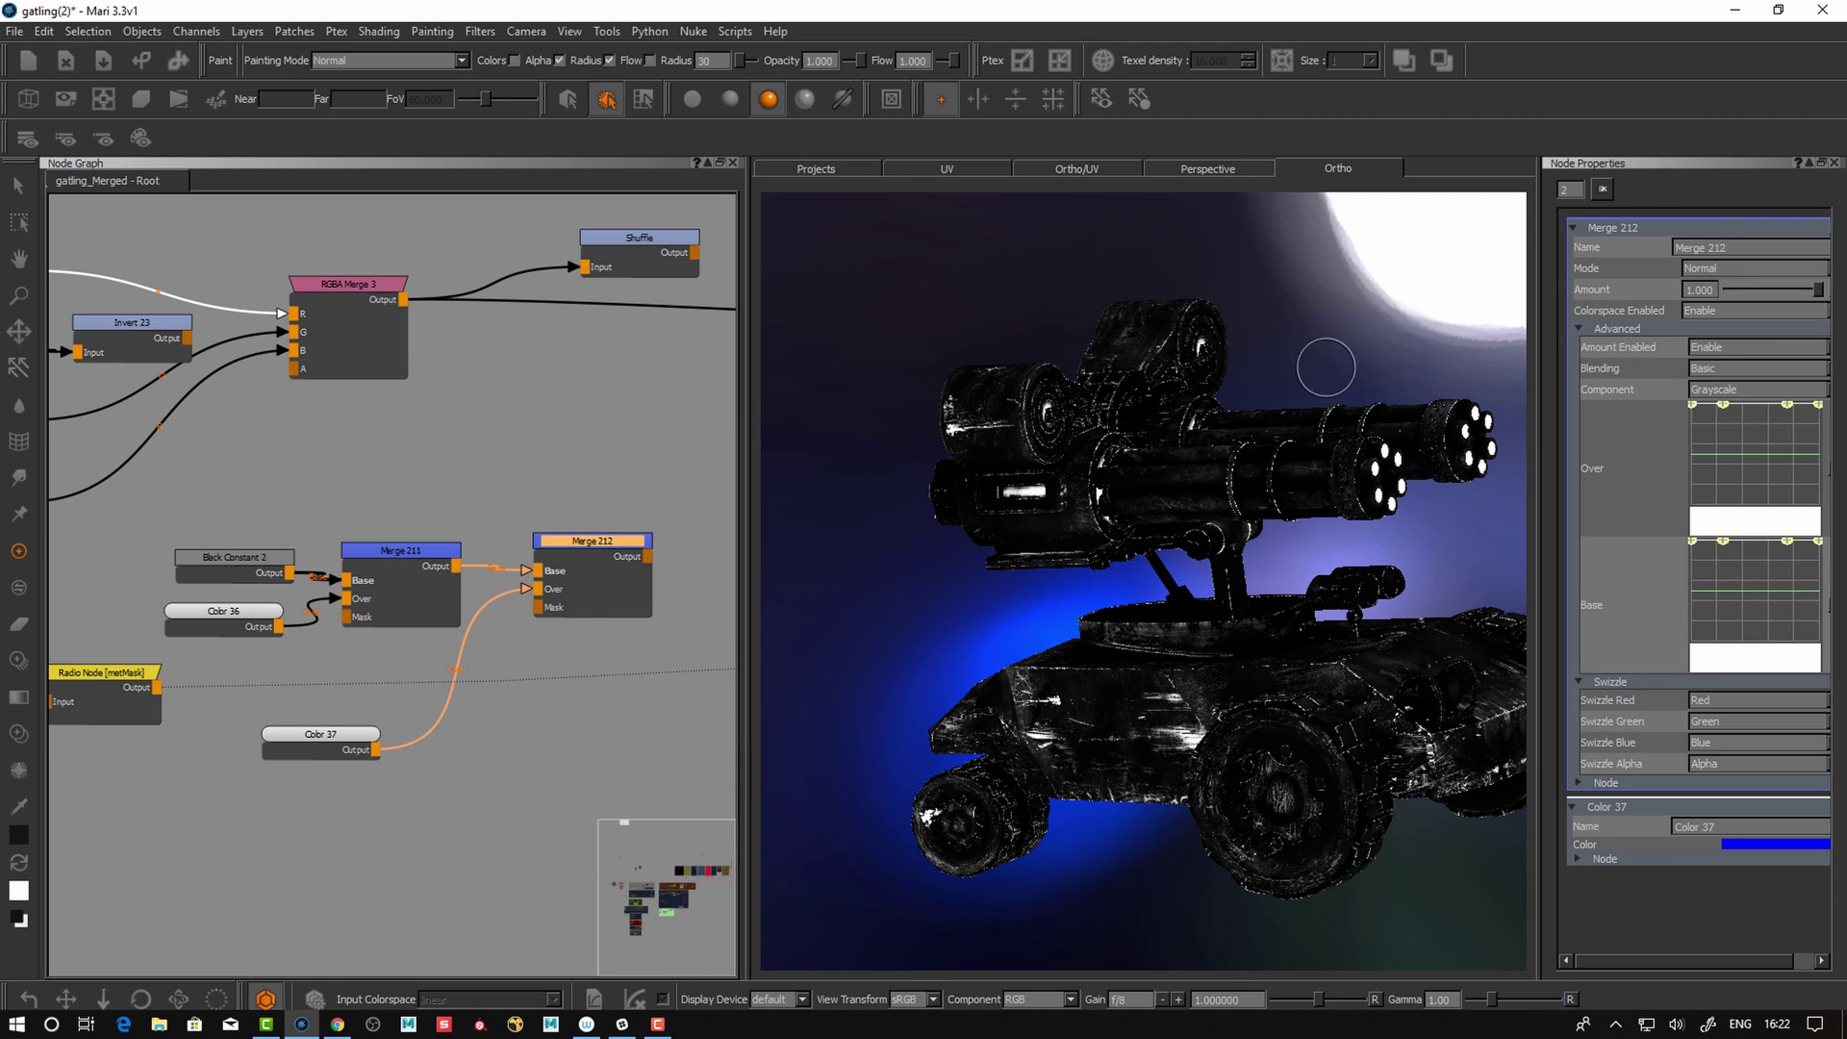
- Set the mode of Merge 212 to Add and chain a third Merge node onto its output
{"action": "left_click", "coordinate": [1745, 269]}
{"action": "left_click", "coordinate": [1722, 348]}
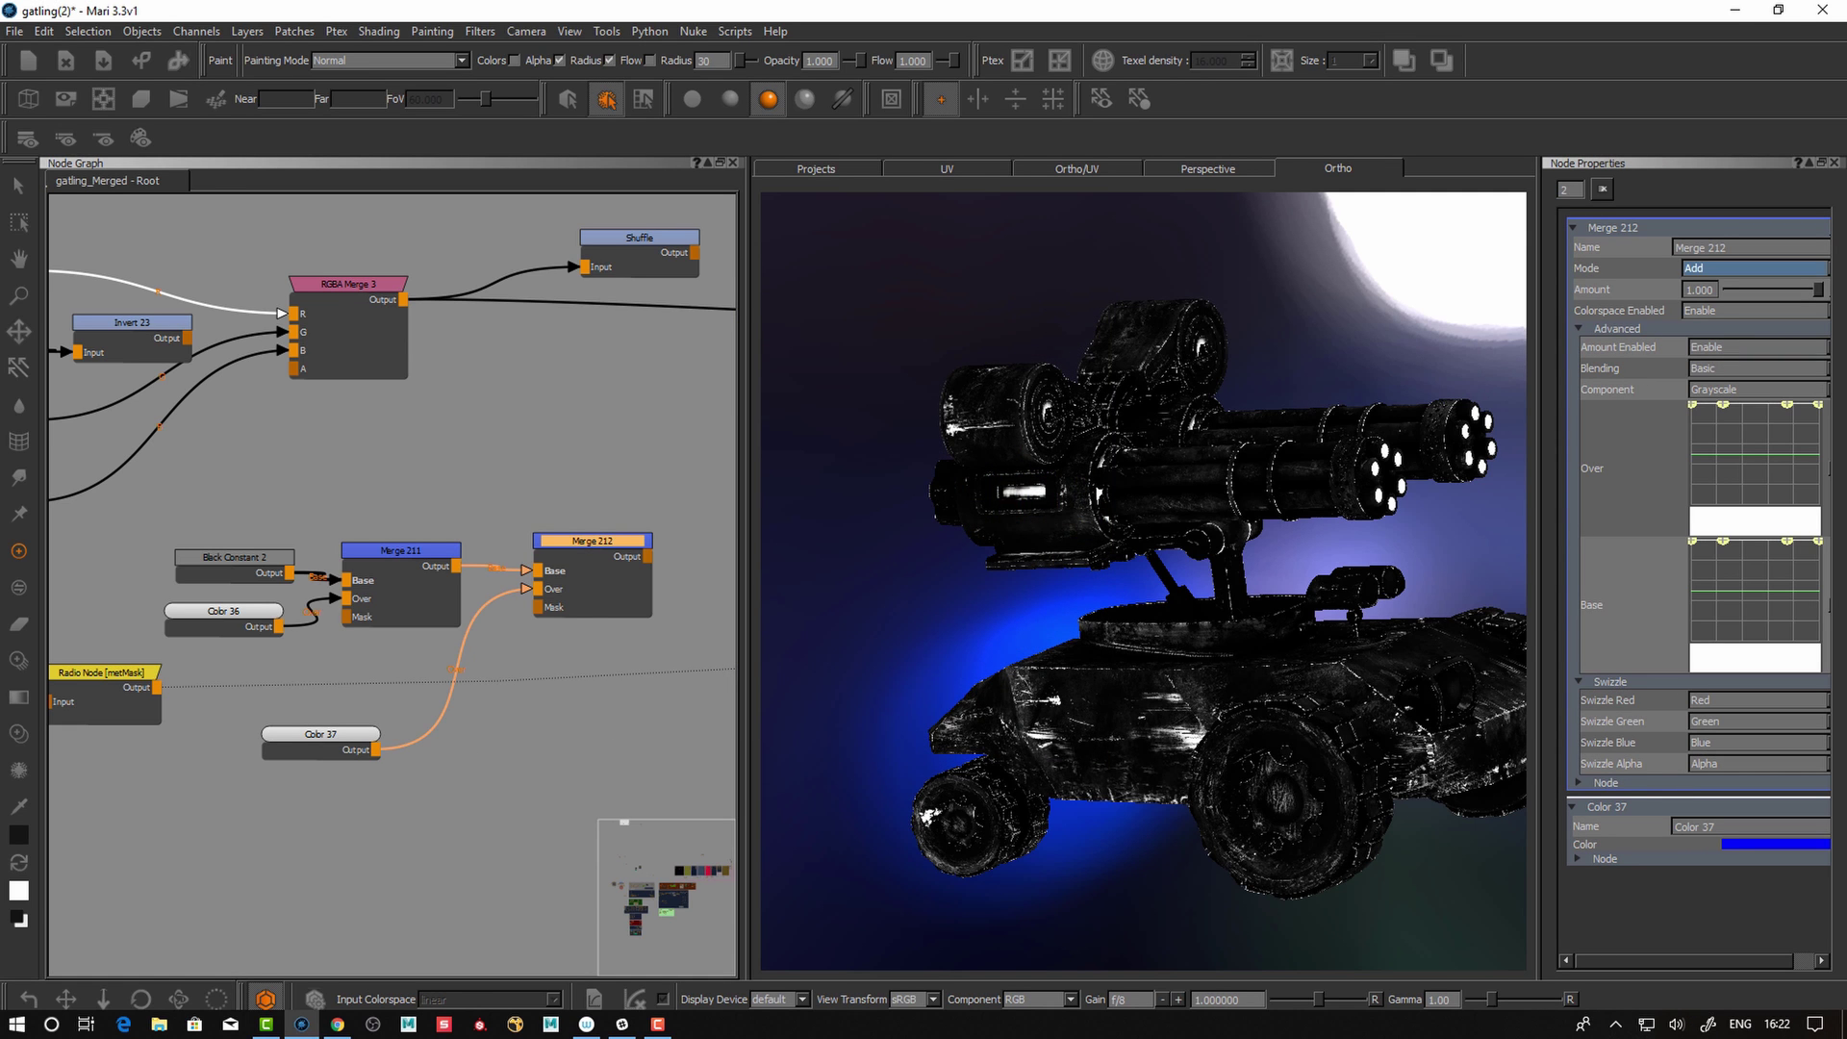
{"action": "left_click_drag", "start_coordinate": [579, 539], "coordinate": [561, 543]}
{"action": "key", "text": "m"}
{"action": "middle_click_drag", "start_coordinate": [539, 613], "coordinate": [422, 615]}
{"action": "left_click_drag", "start_coordinate": [660, 560], "coordinate": [616, 549]}
- Add a third Color node to the graph and place it beside Color 37
{"action": "left_click", "coordinate": [493, 672]}
{"action": "key", "text": "Tab"}
{"action": "type", "text": "c"}
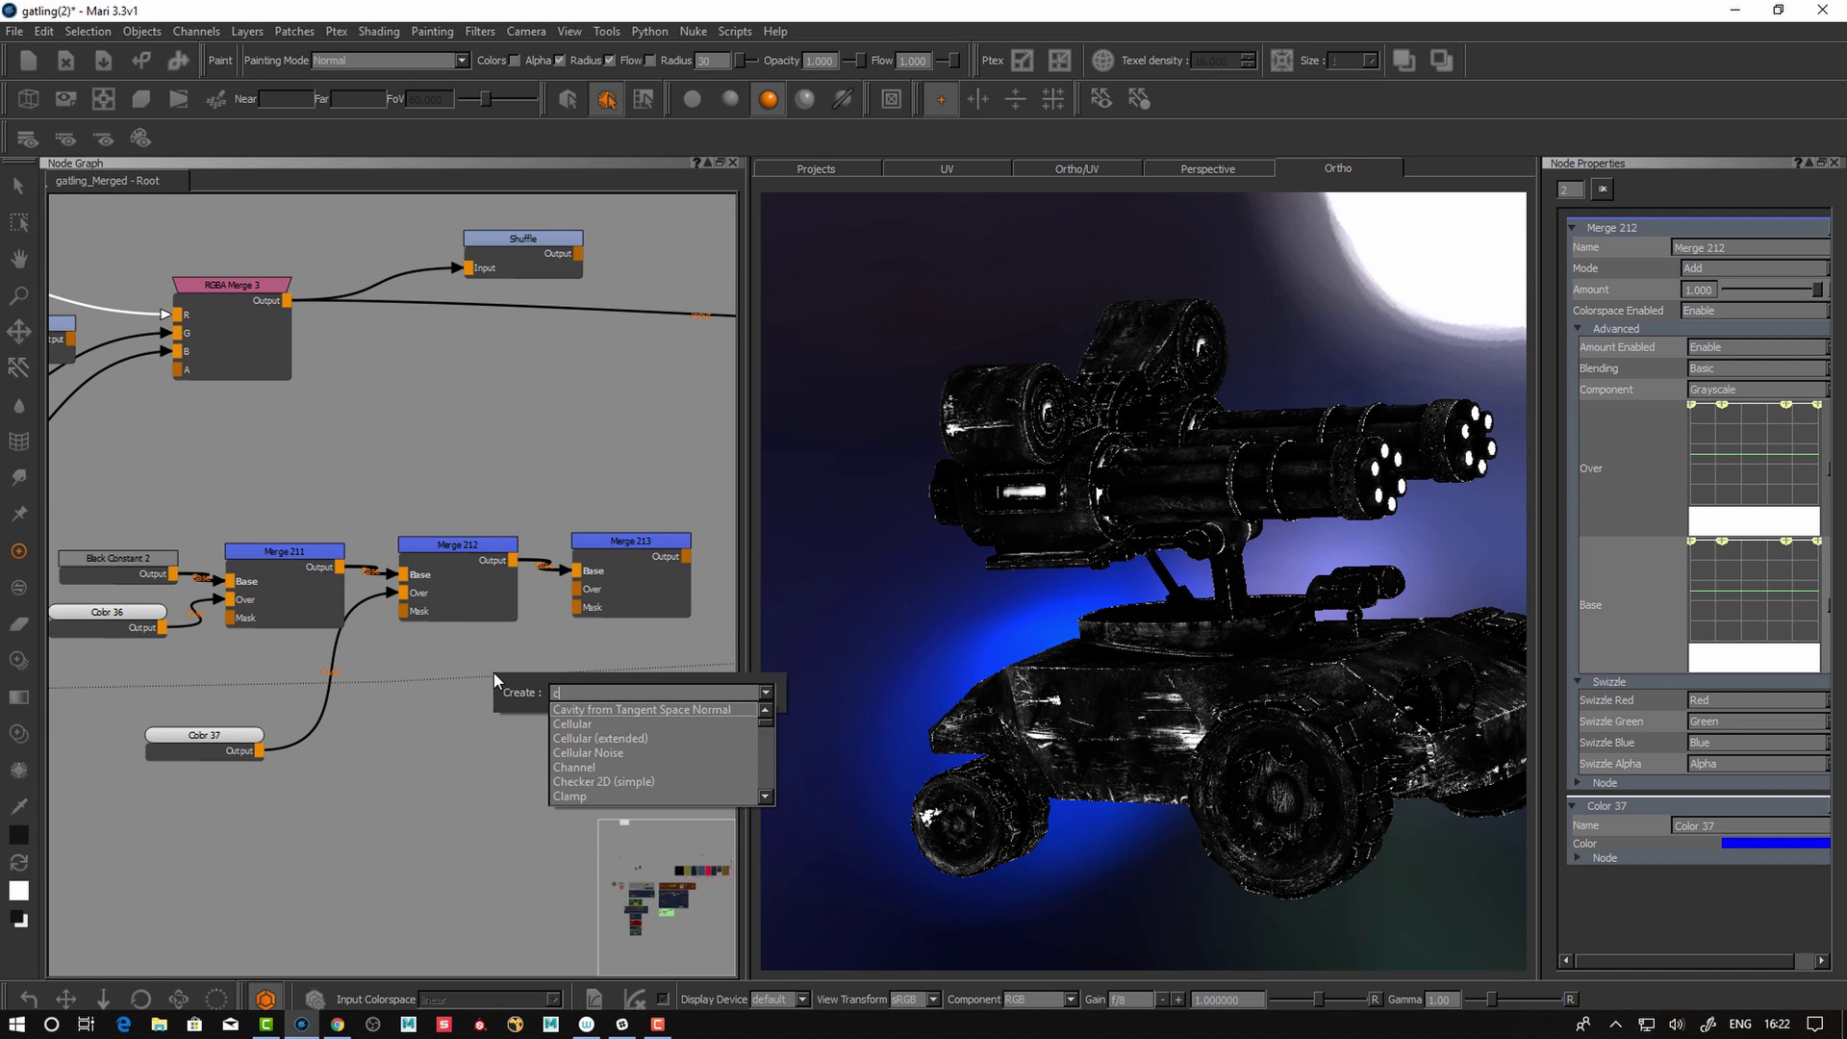
{"action": "type", "text": "olor"}
{"action": "key", "text": "Return"}
{"action": "left_click_drag", "start_coordinate": [545, 679], "coordinate": [421, 731]}
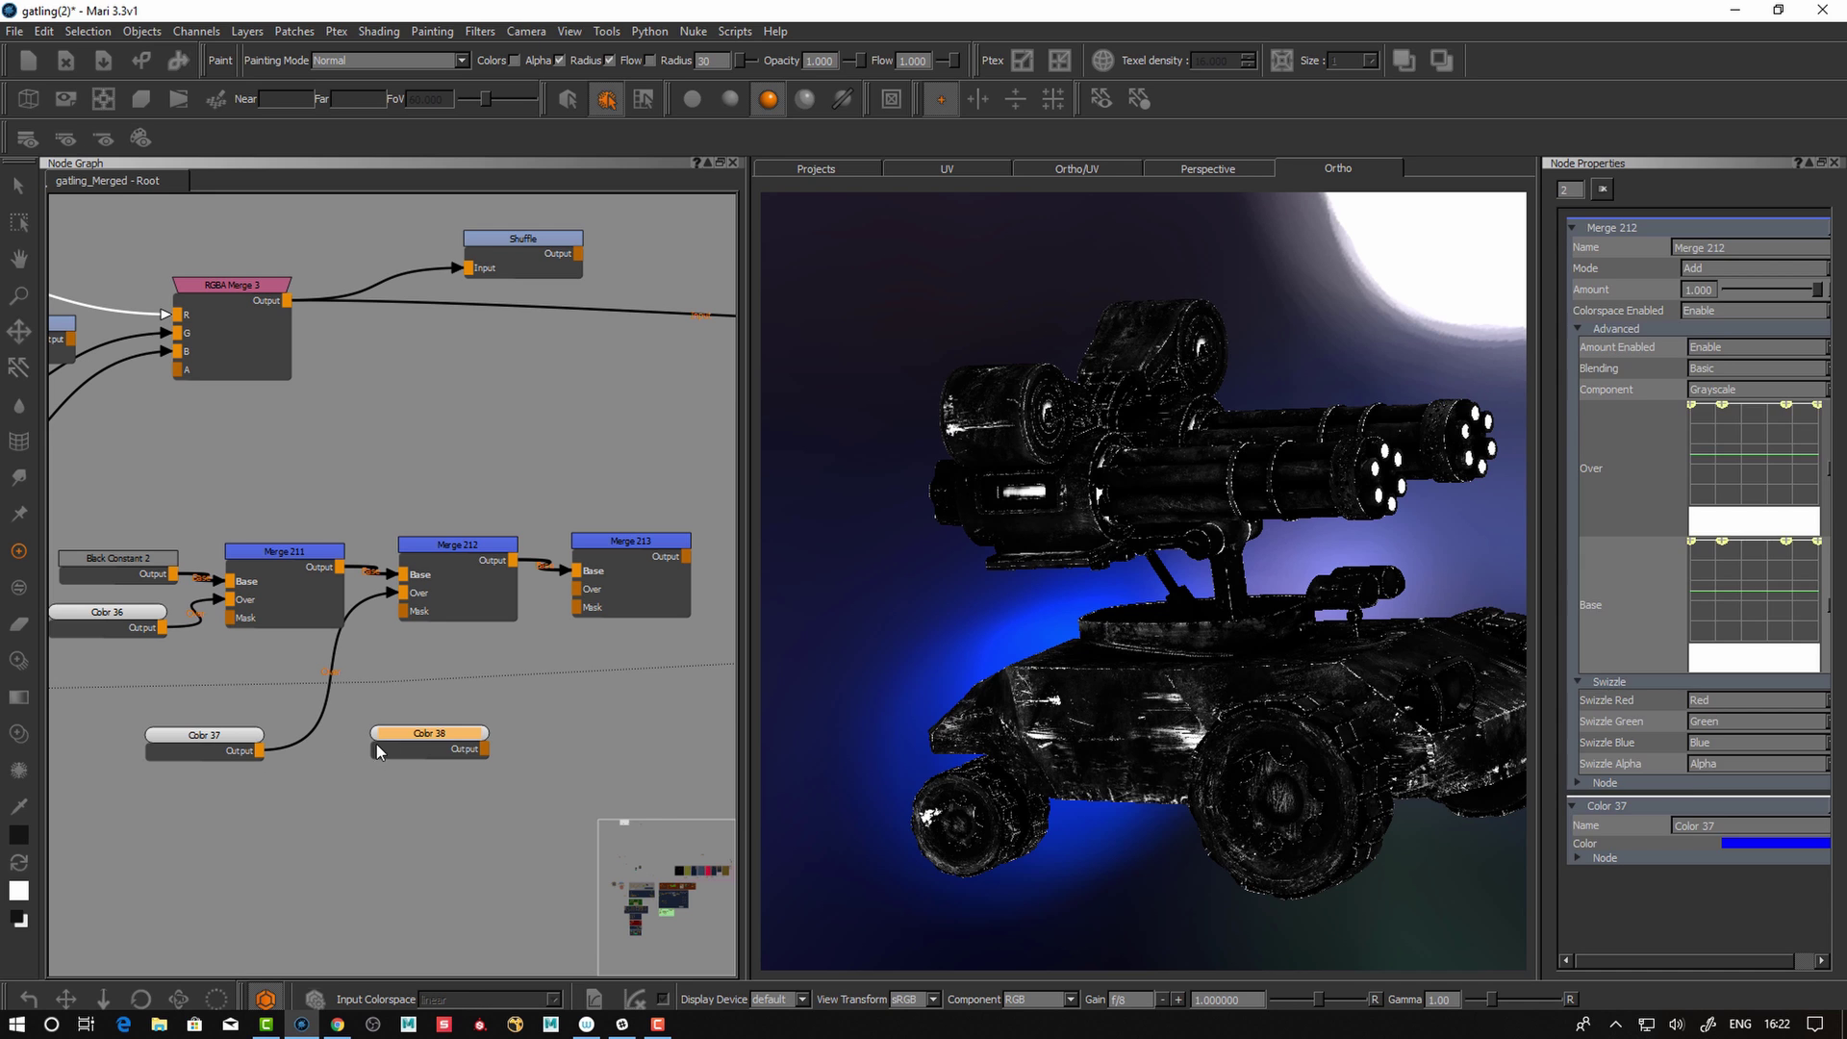
- Set the color of Color 38 to pure green
{"action": "left_click", "coordinate": [393, 736]}
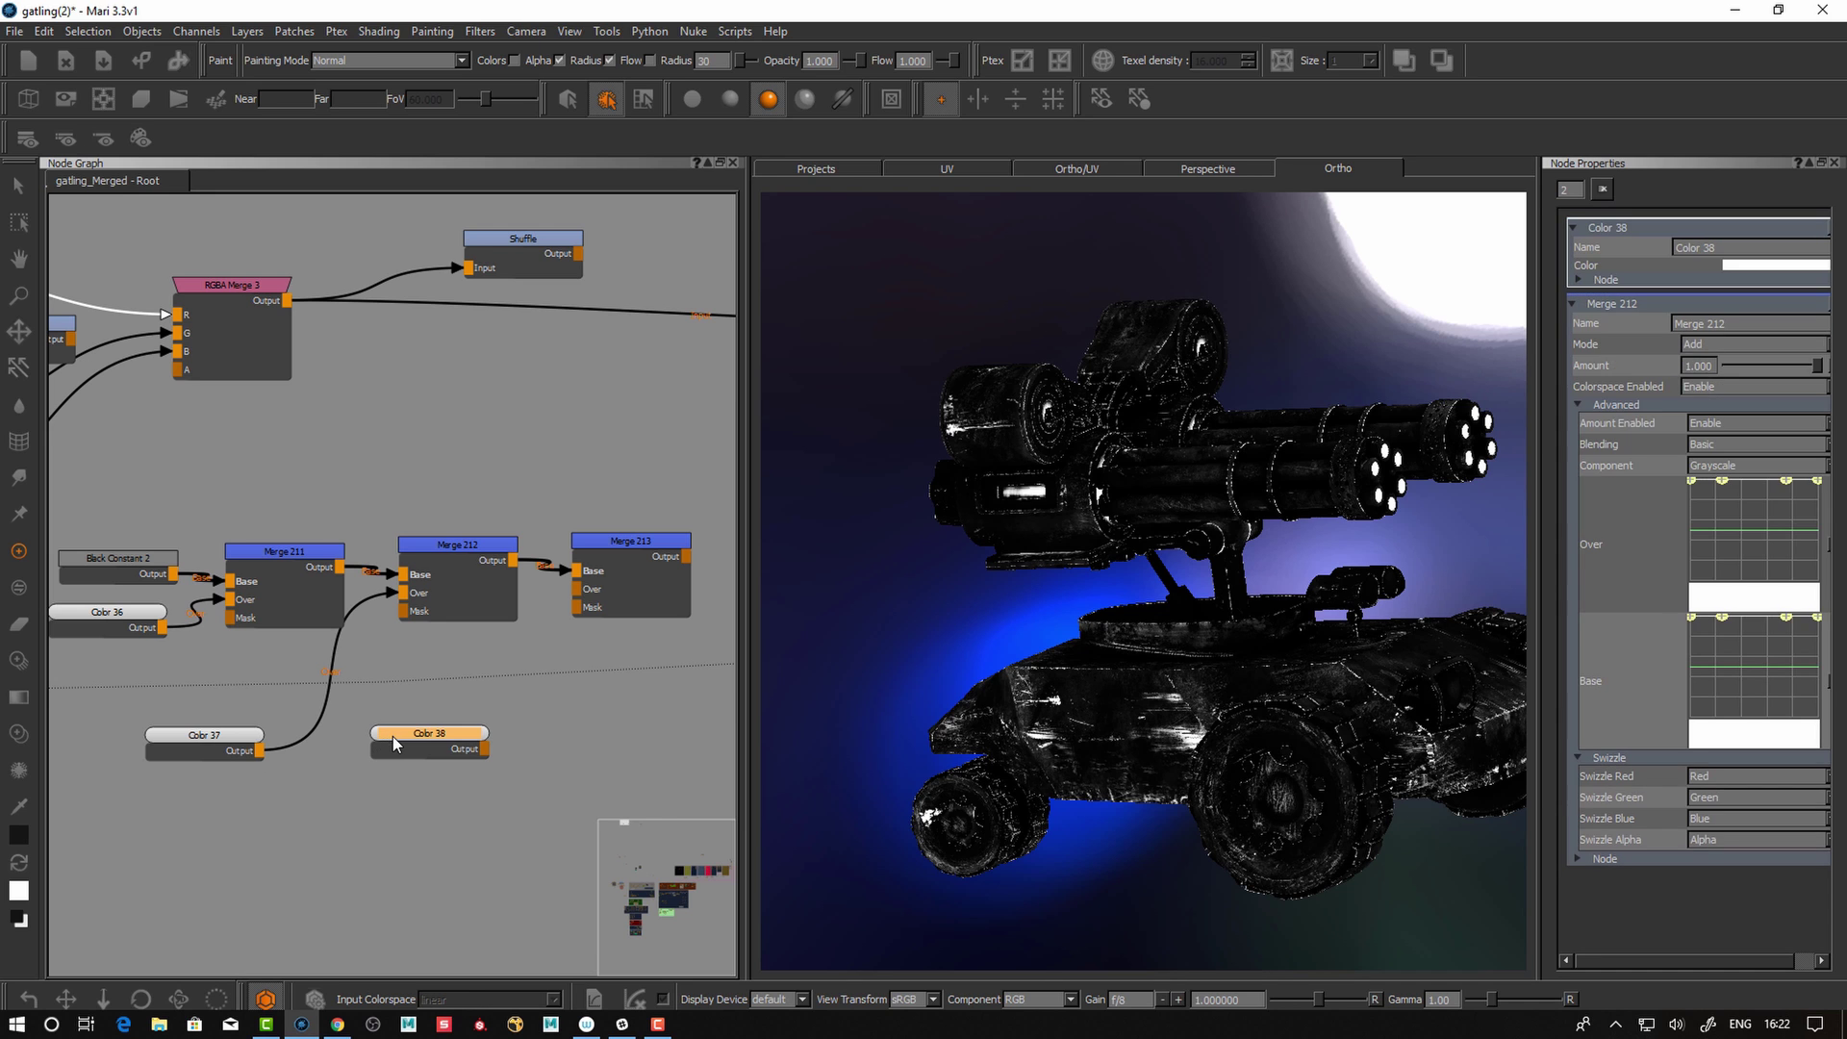
{"action": "left_click", "coordinate": [1743, 263]}
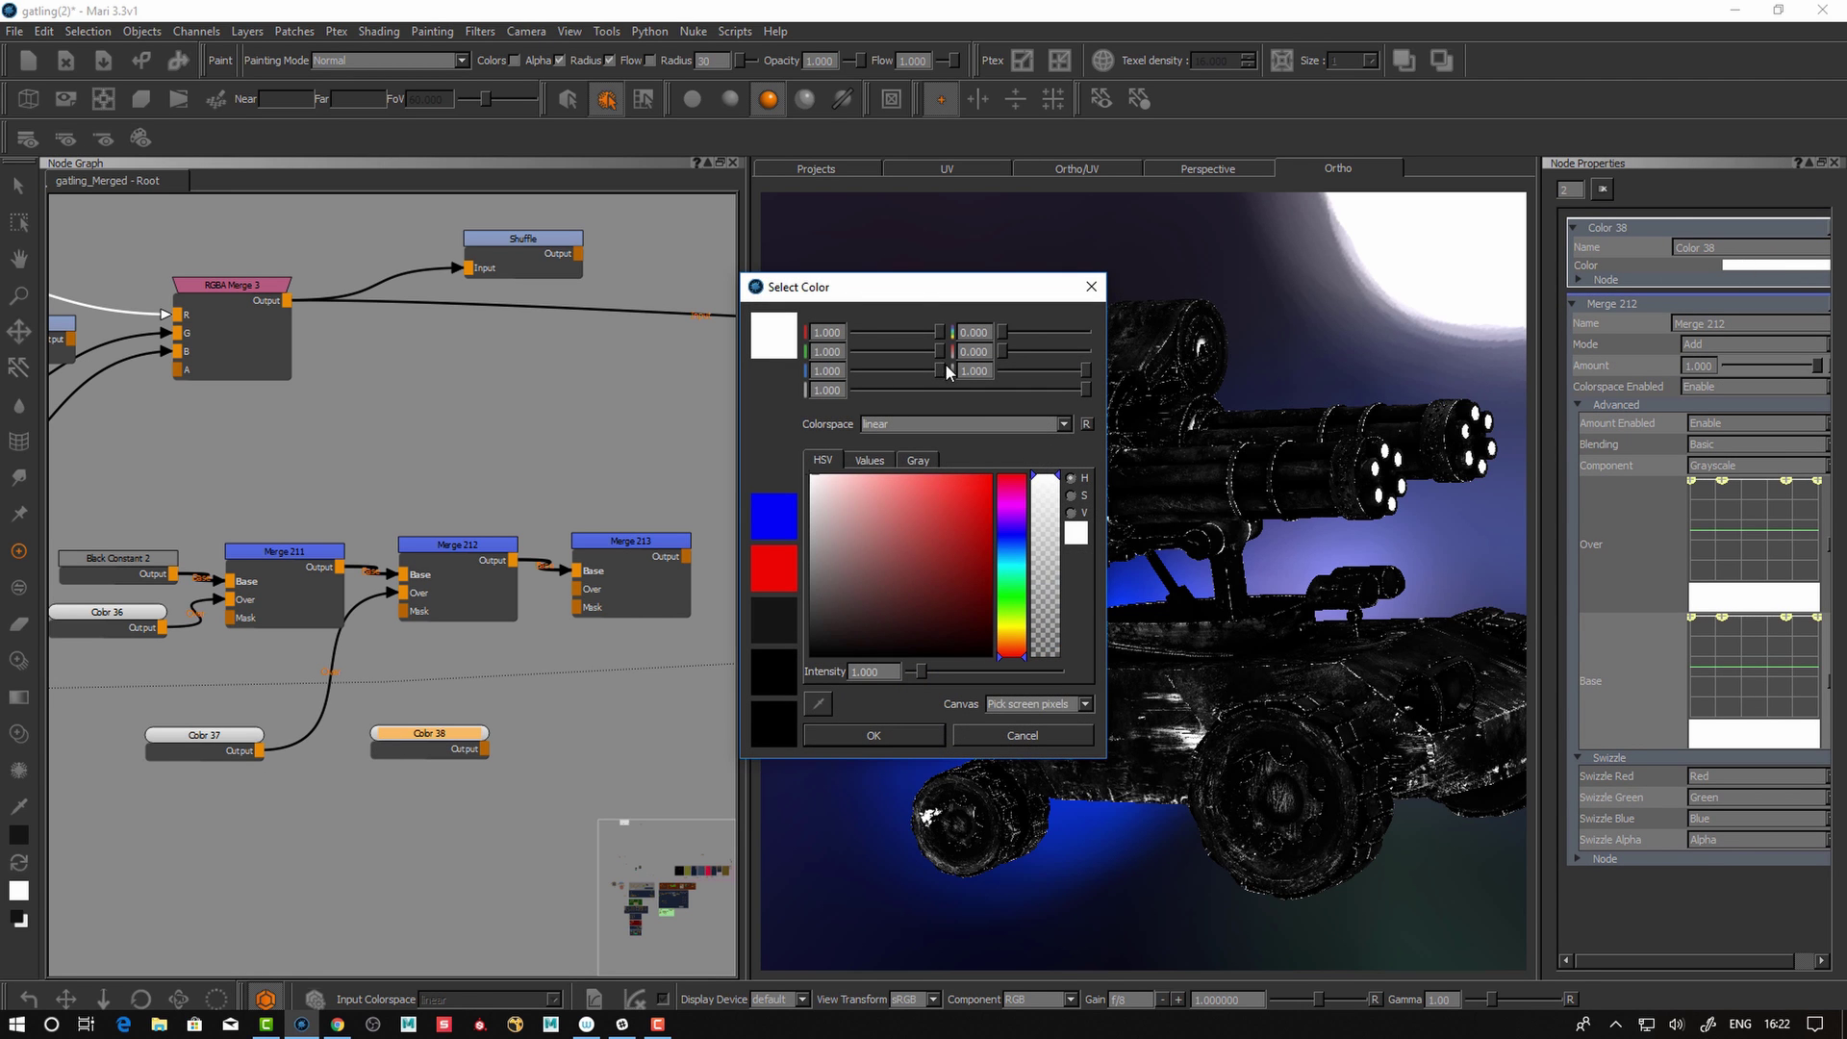
{"action": "left_click_drag", "start_coordinate": [941, 370], "coordinate": [851, 371]}
{"action": "left_click_drag", "start_coordinate": [940, 333], "coordinate": [851, 332]}
{"action": "left_click", "coordinate": [847, 732]}
- Connect the green Color node to the Over input of Merge 213 and set that merge's mode to Add
{"action": "left_click_drag", "start_coordinate": [466, 745], "coordinate": [447, 749]}
{"action": "left_click_drag", "start_coordinate": [466, 751], "coordinate": [580, 589]}
{"action": "left_click", "coordinate": [637, 545]}
{"action": "left_click", "coordinate": [1731, 268]}
{"action": "left_click", "coordinate": [1720, 351]}
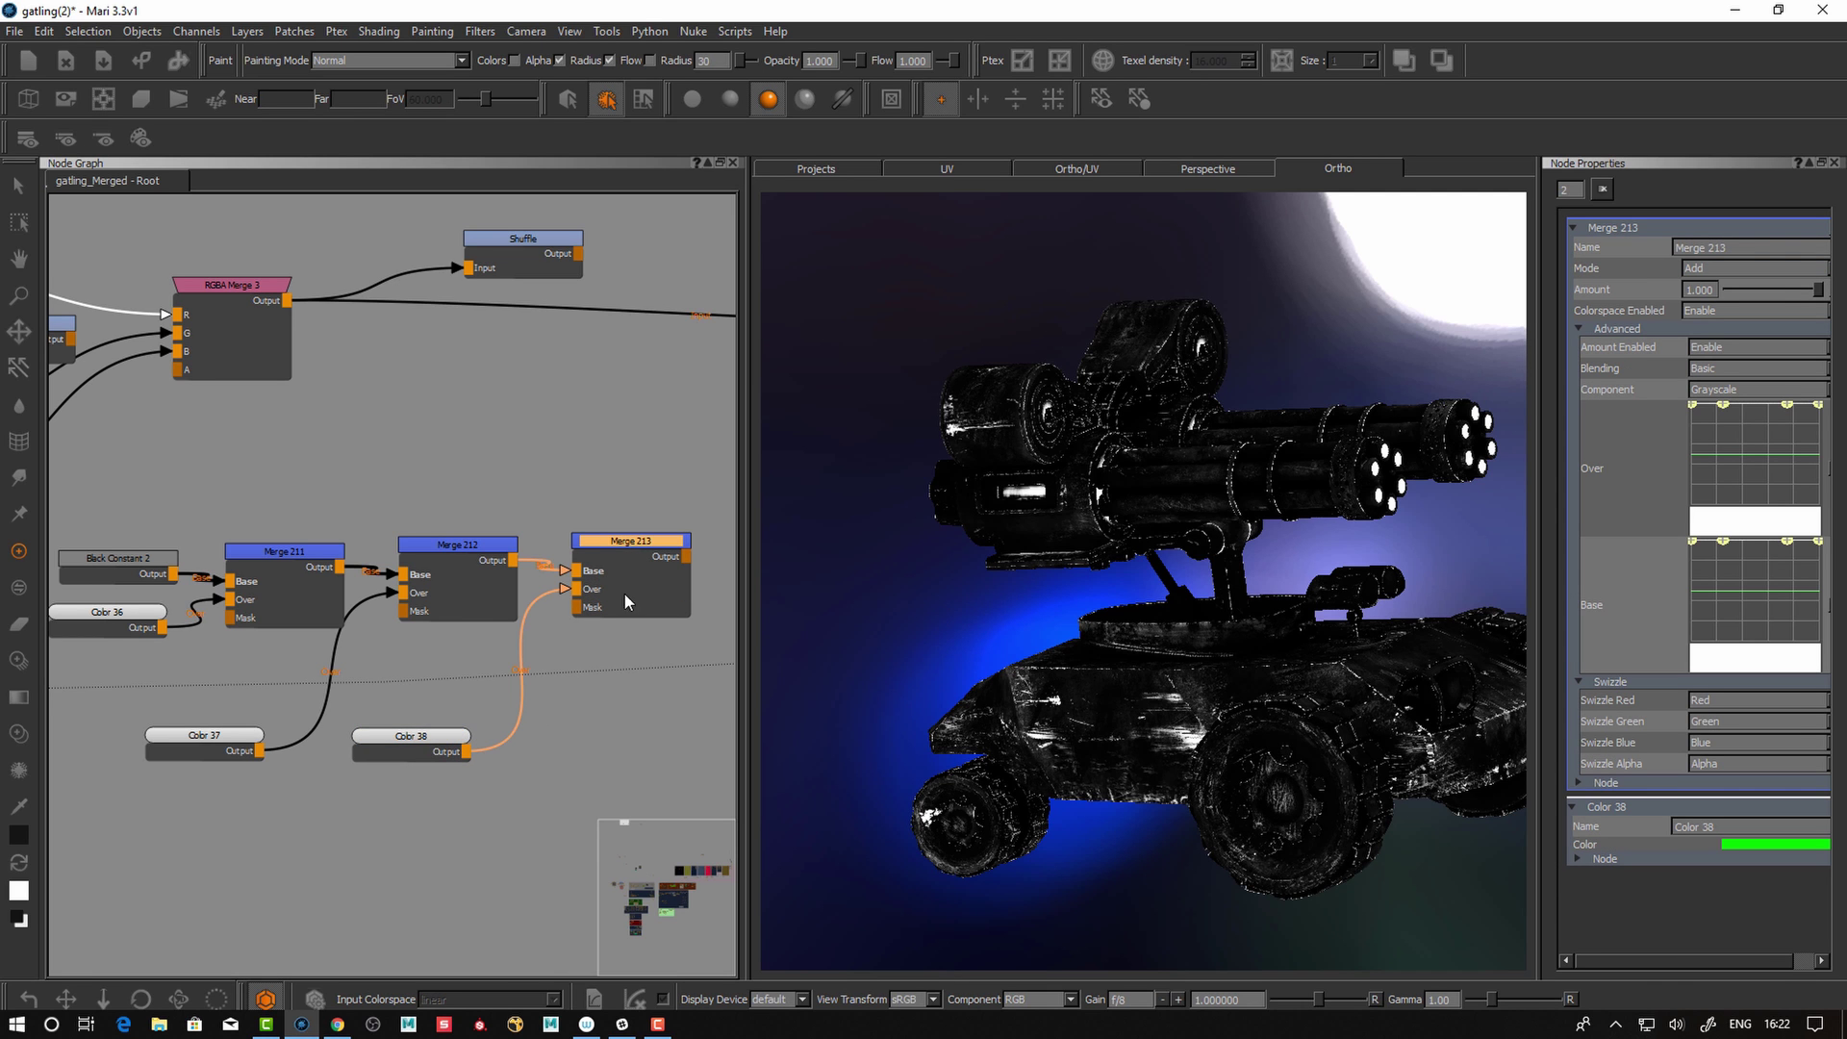
{"action": "left_click", "coordinate": [648, 540]}
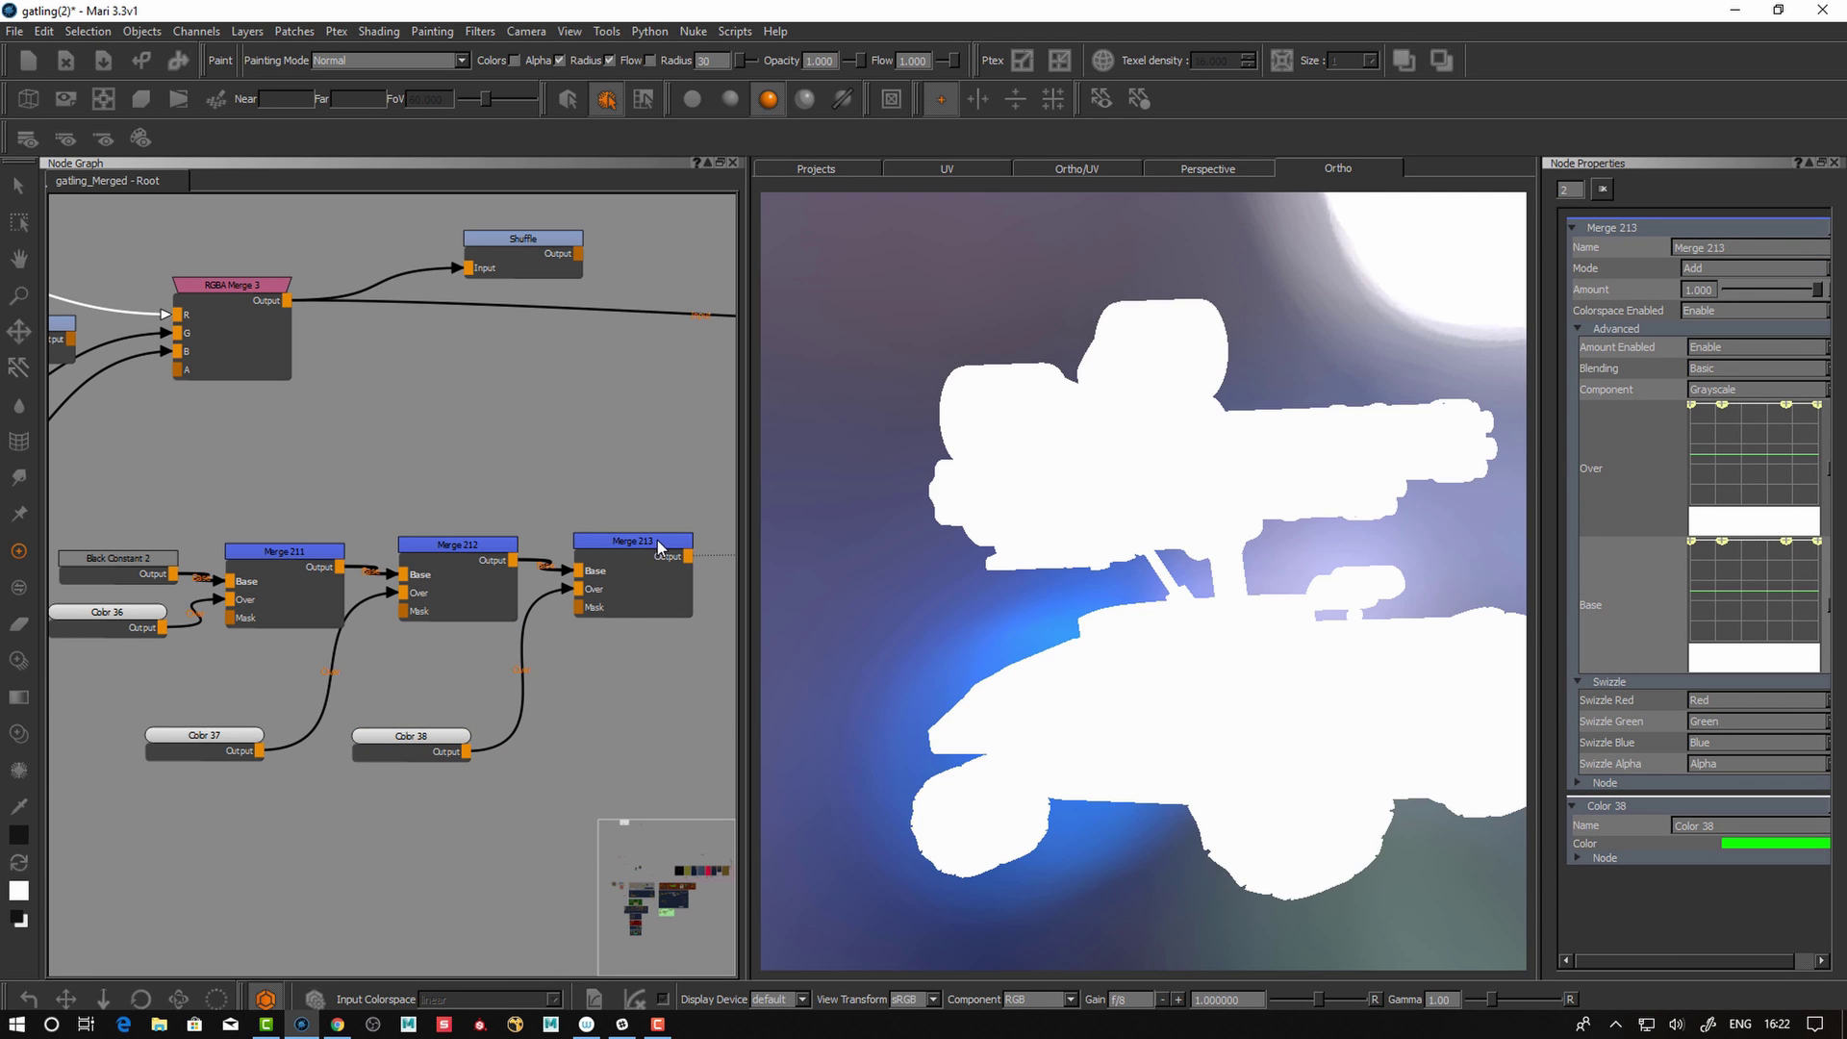
- Connect the metMask radio node to the Mask input of Merge 211 and make room around Color 36
{"action": "middle_click_drag", "start_coordinate": [571, 724], "coordinate": [576, 723]}
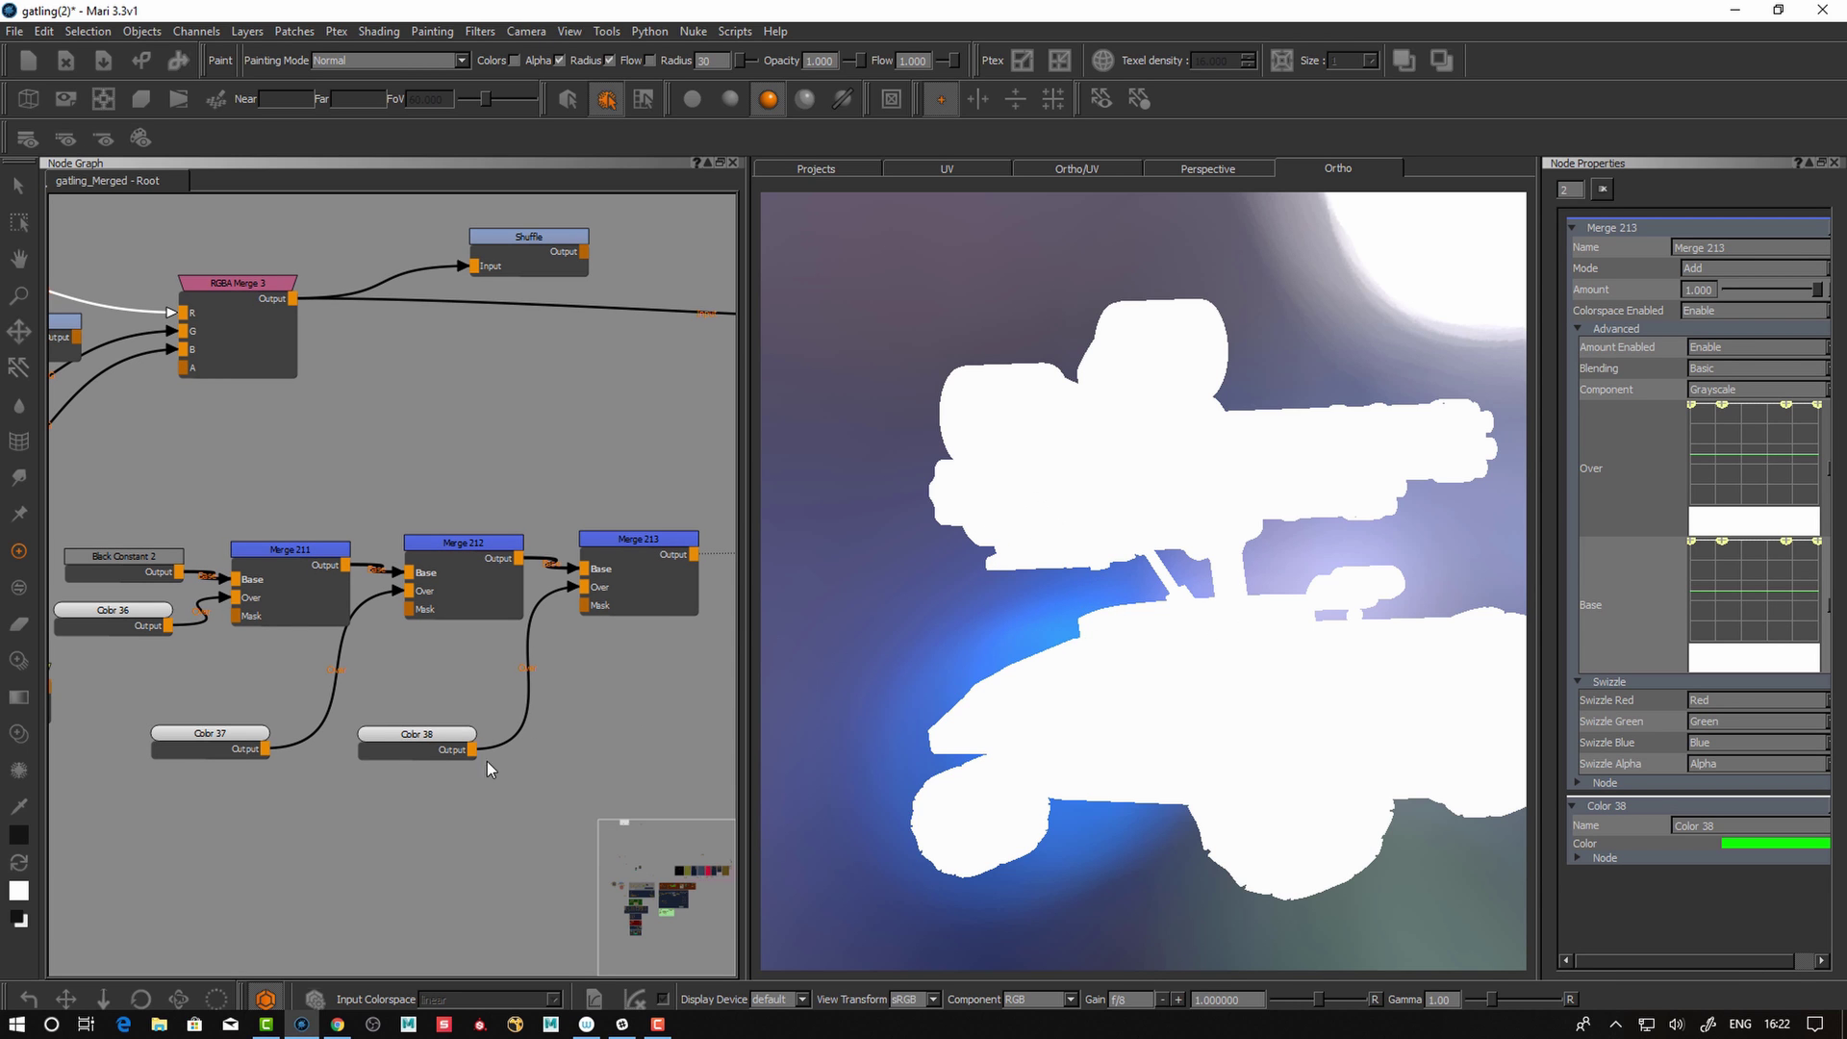
{"action": "left_click_drag", "start_coordinate": [114, 611], "coordinate": [102, 611]}
{"action": "middle_click_drag", "start_coordinate": [195, 704], "coordinate": [403, 640]}
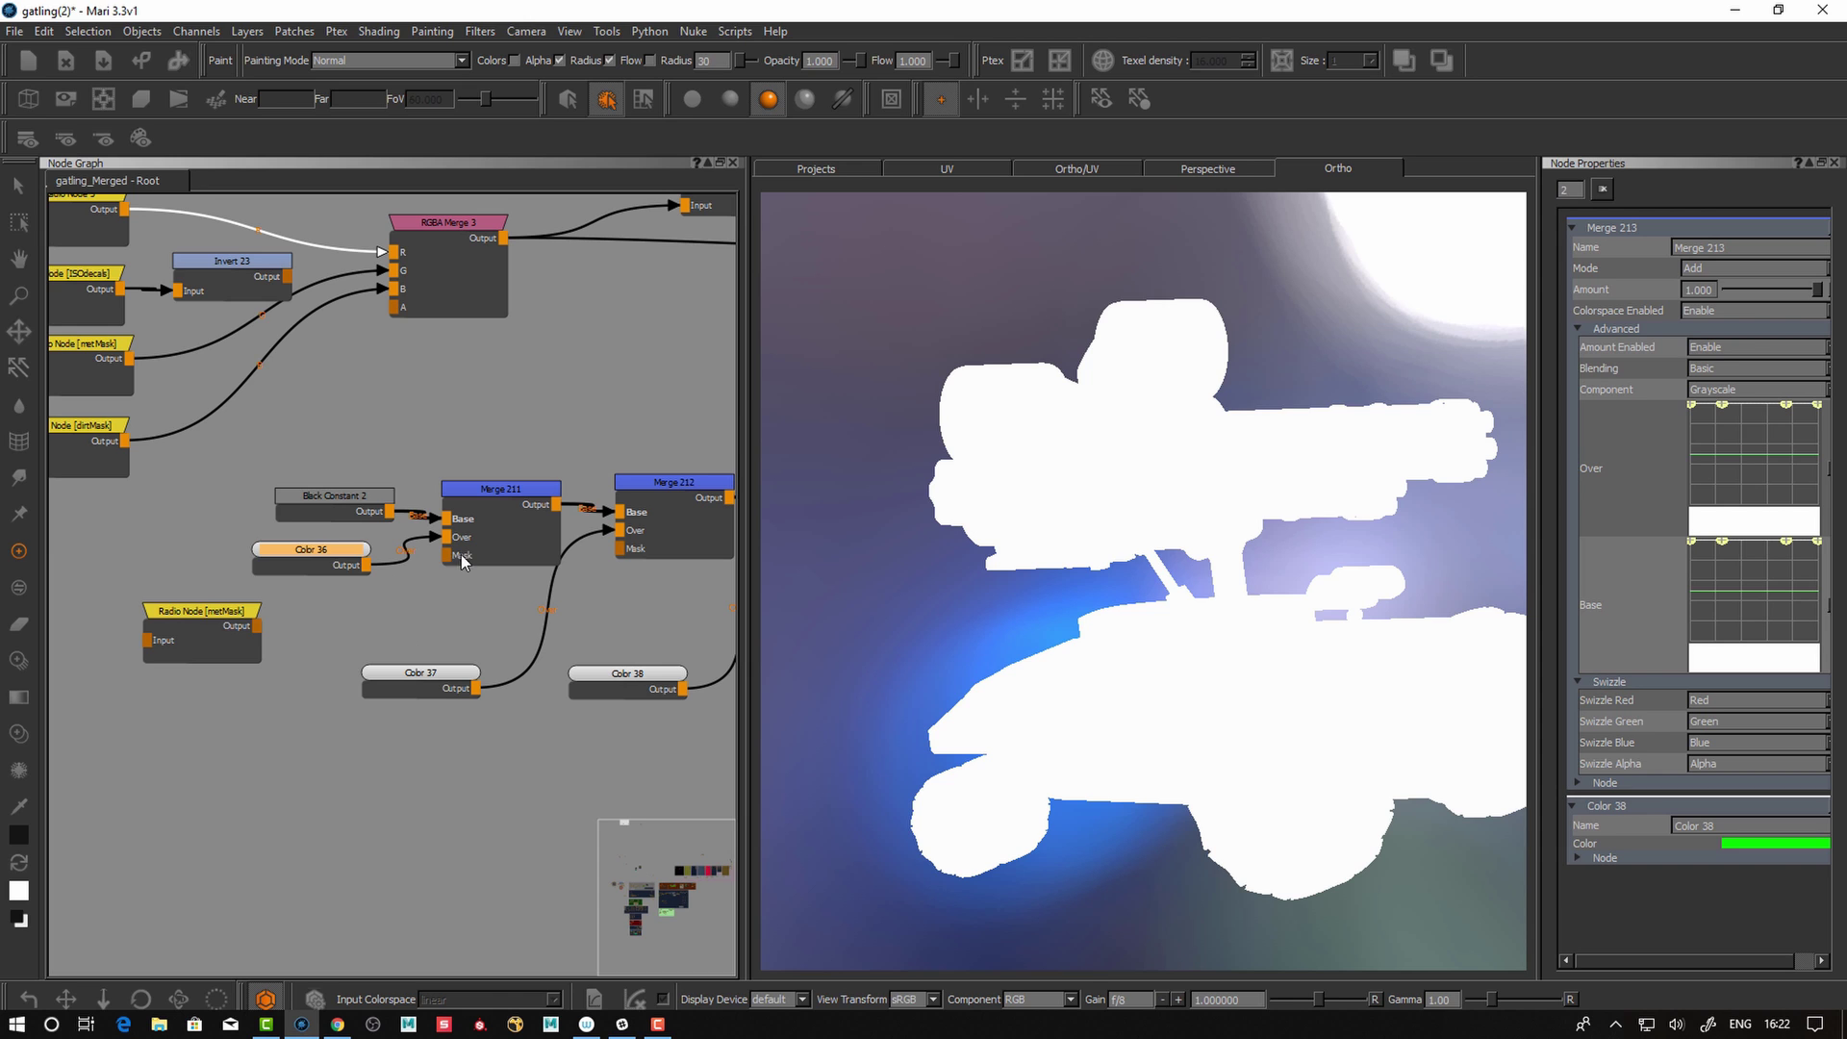
{"action": "left_click_drag", "start_coordinate": [204, 613], "coordinate": [454, 557]}
{"action": "left_click_drag", "start_coordinate": [319, 558], "coordinate": [271, 554]}
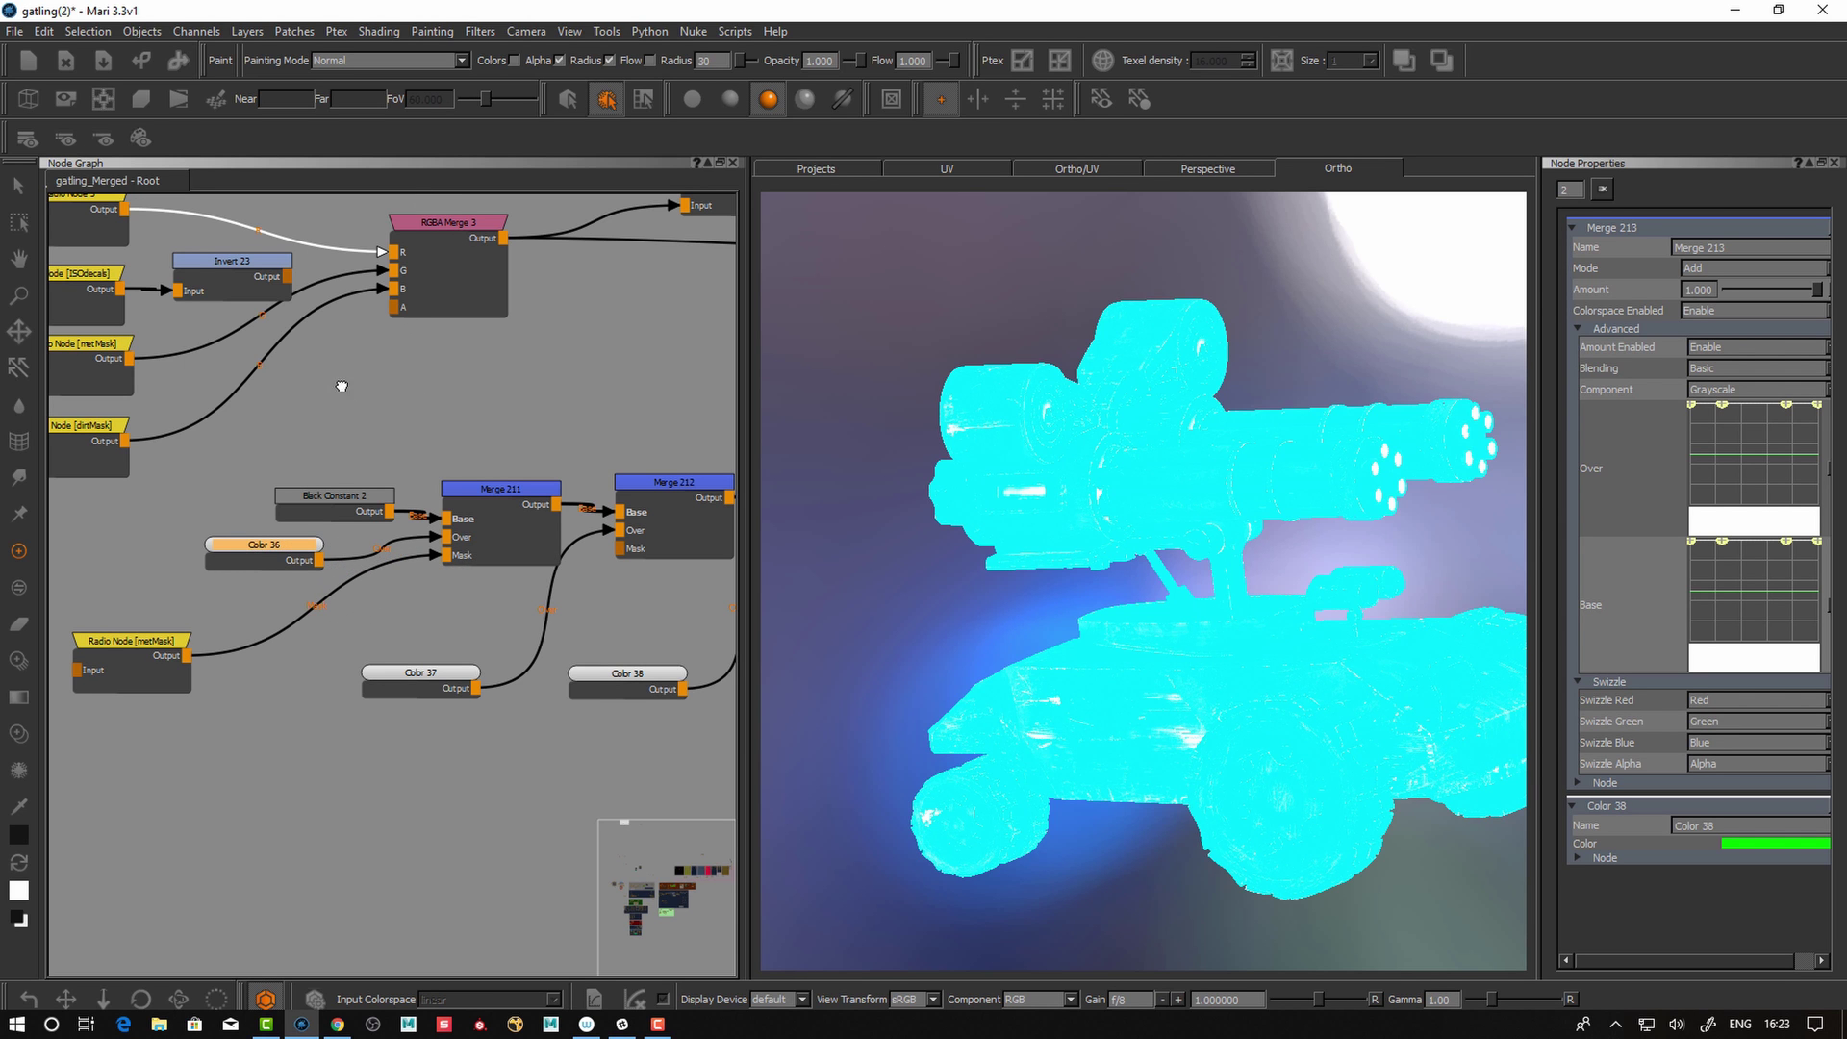
- Connect the dirtMask radio node to the Mask input of Merge 212 and Radio Node 3 to the Mask input of Merge 213
{"action": "middle_click_drag", "start_coordinate": [344, 388], "coordinate": [392, 390]}
{"action": "scroll", "coordinate": [392, 390], "scroll_direction": "down", "scroll_amount": 3}
{"action": "left_click", "coordinate": [247, 425]}
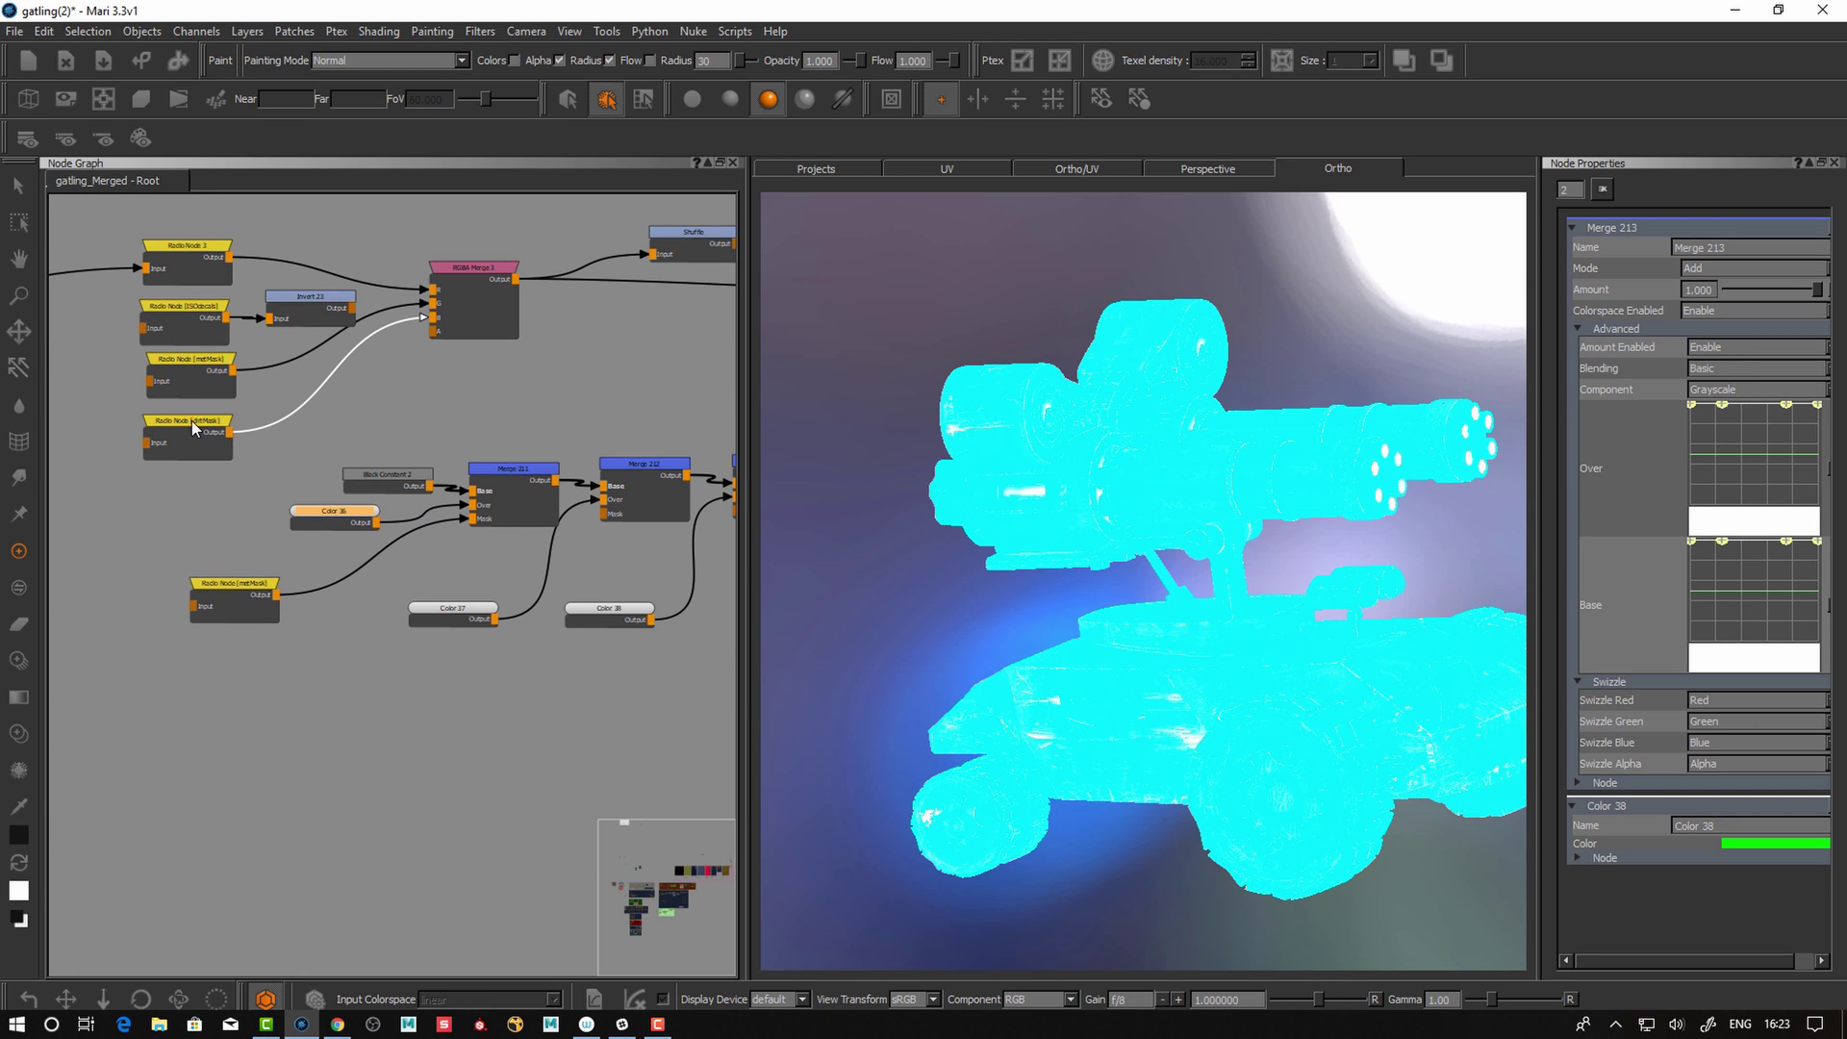
{"action": "left_click_drag", "start_coordinate": [229, 432], "coordinate": [612, 511]}
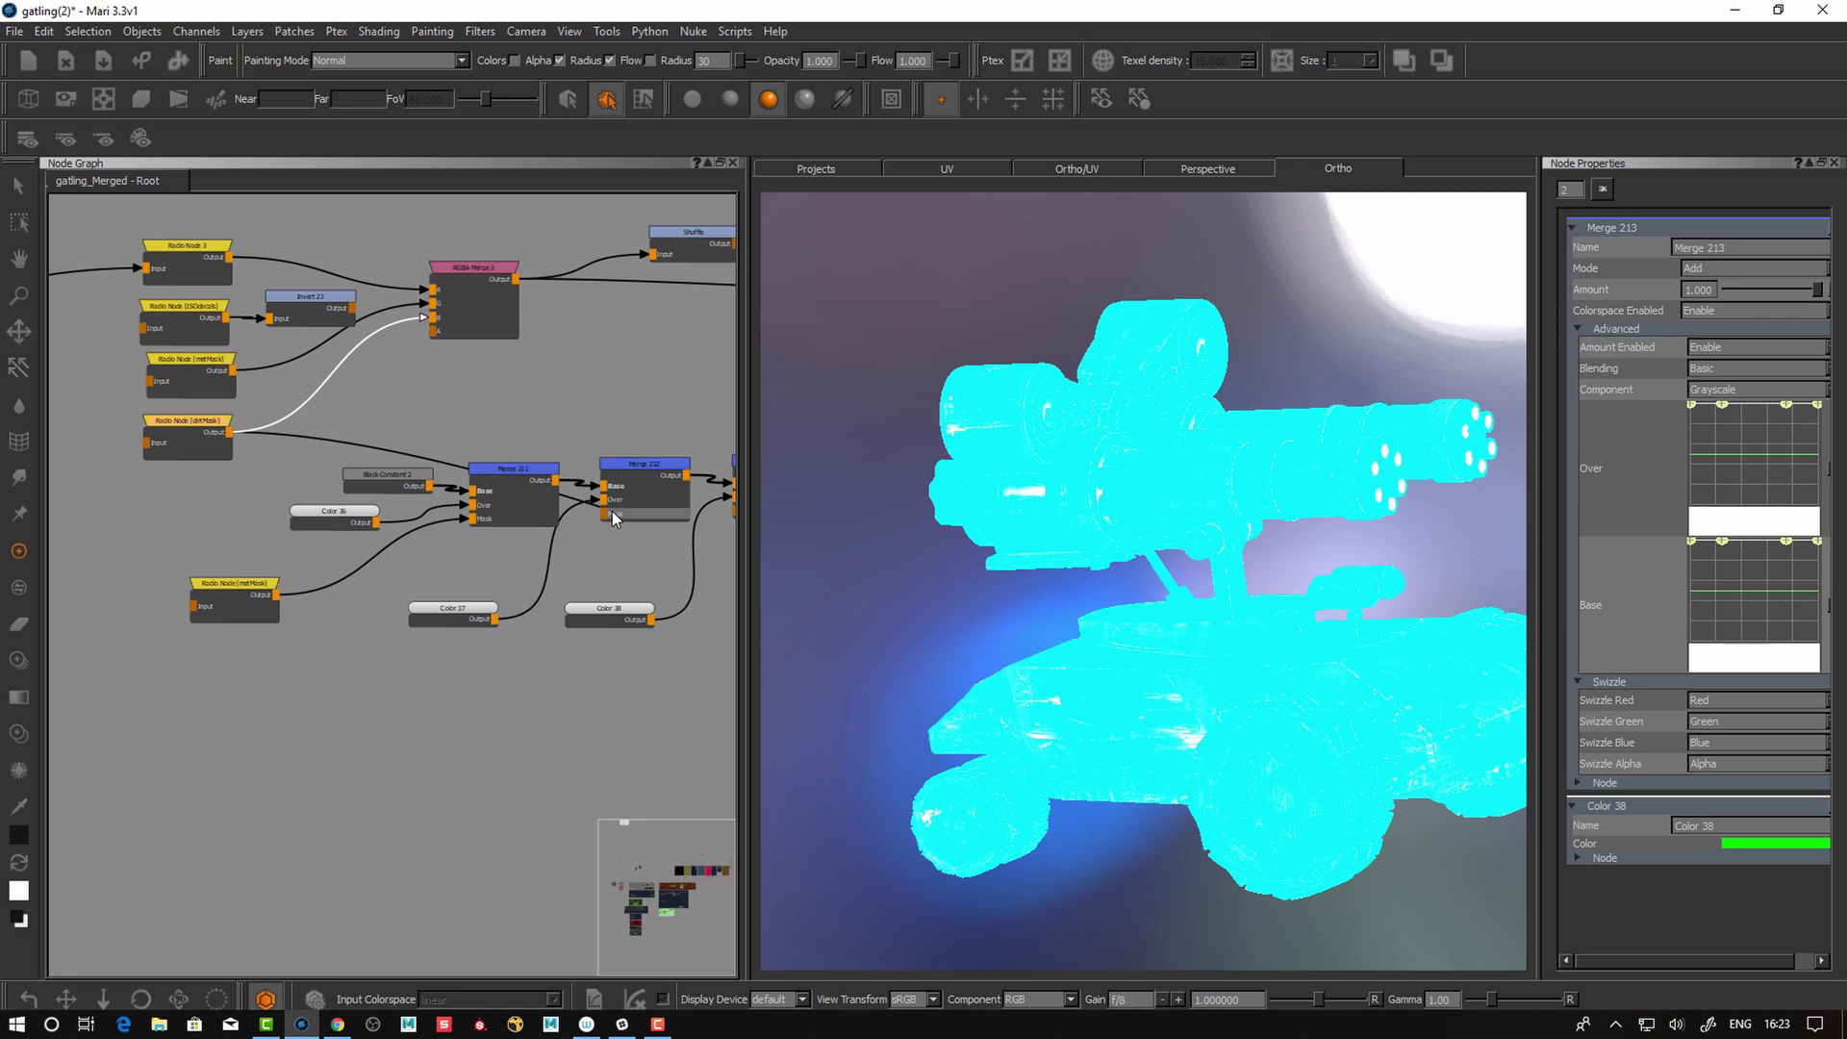
{"action": "left_click", "coordinate": [637, 467]}
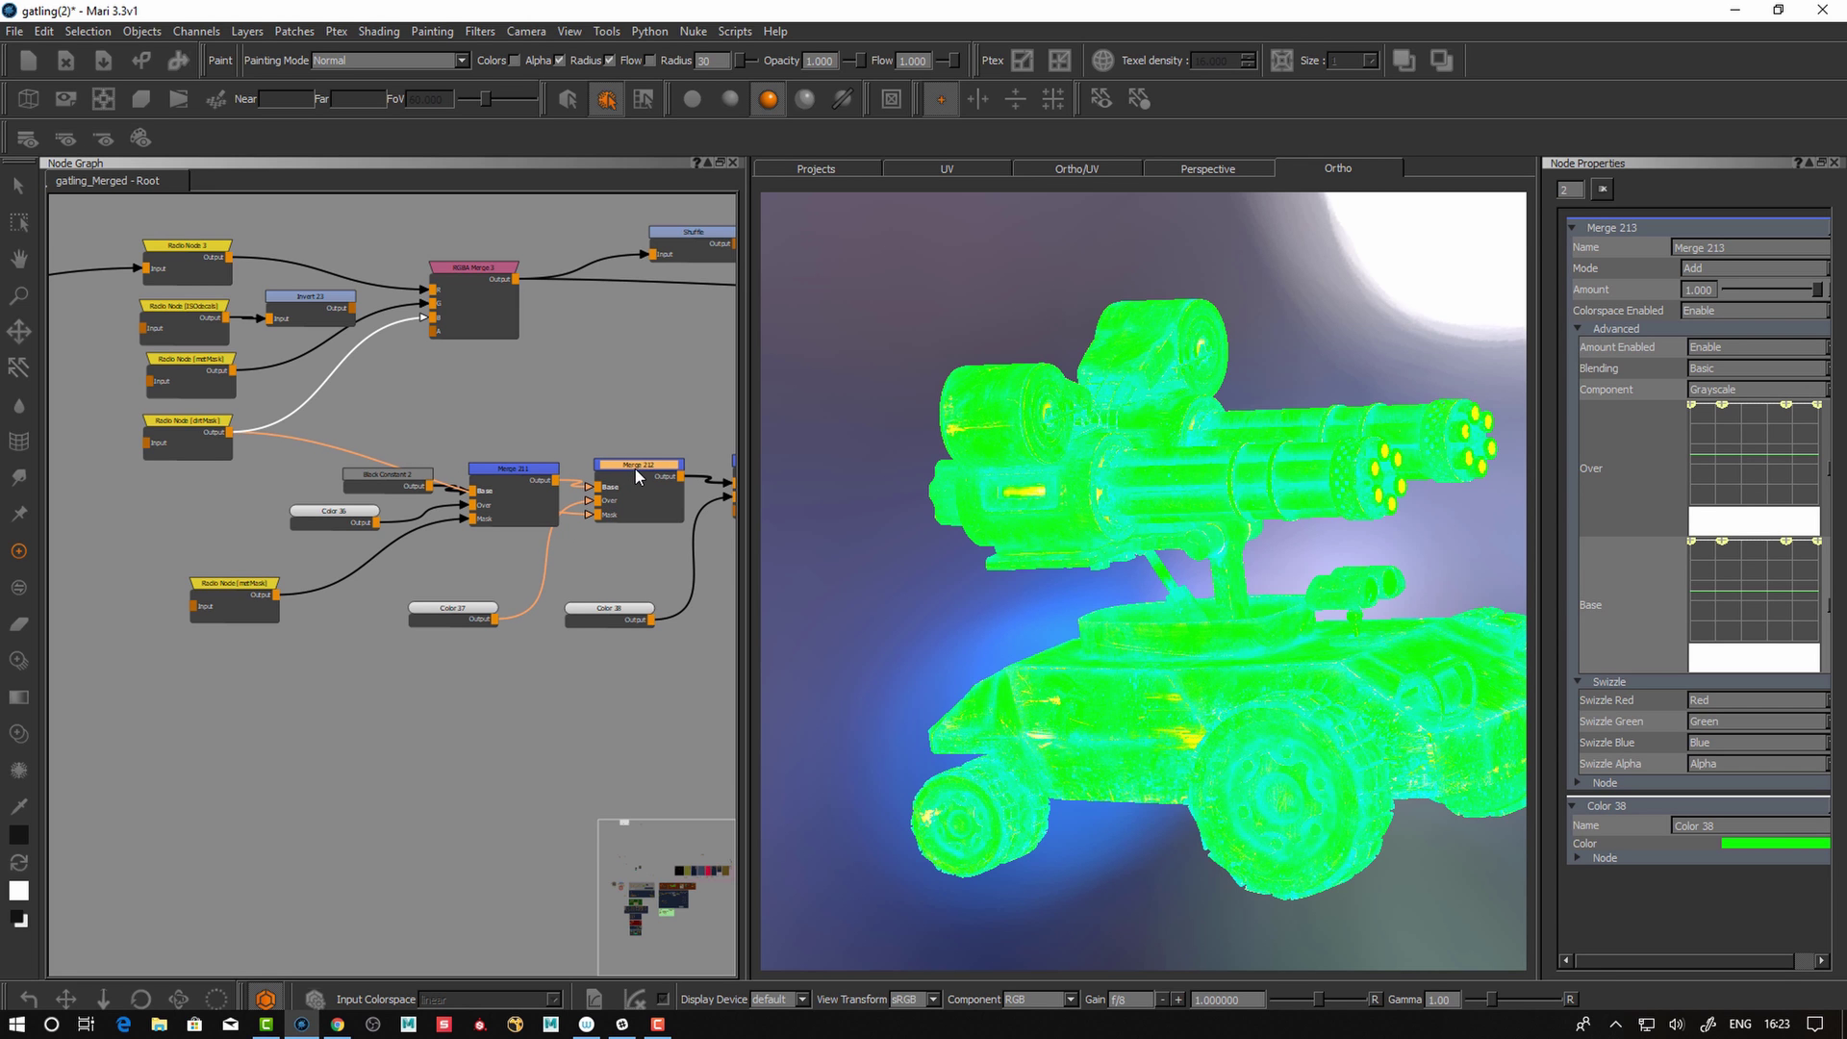
{"action": "left_click_drag", "start_coordinate": [227, 260], "coordinate": [292, 510]}
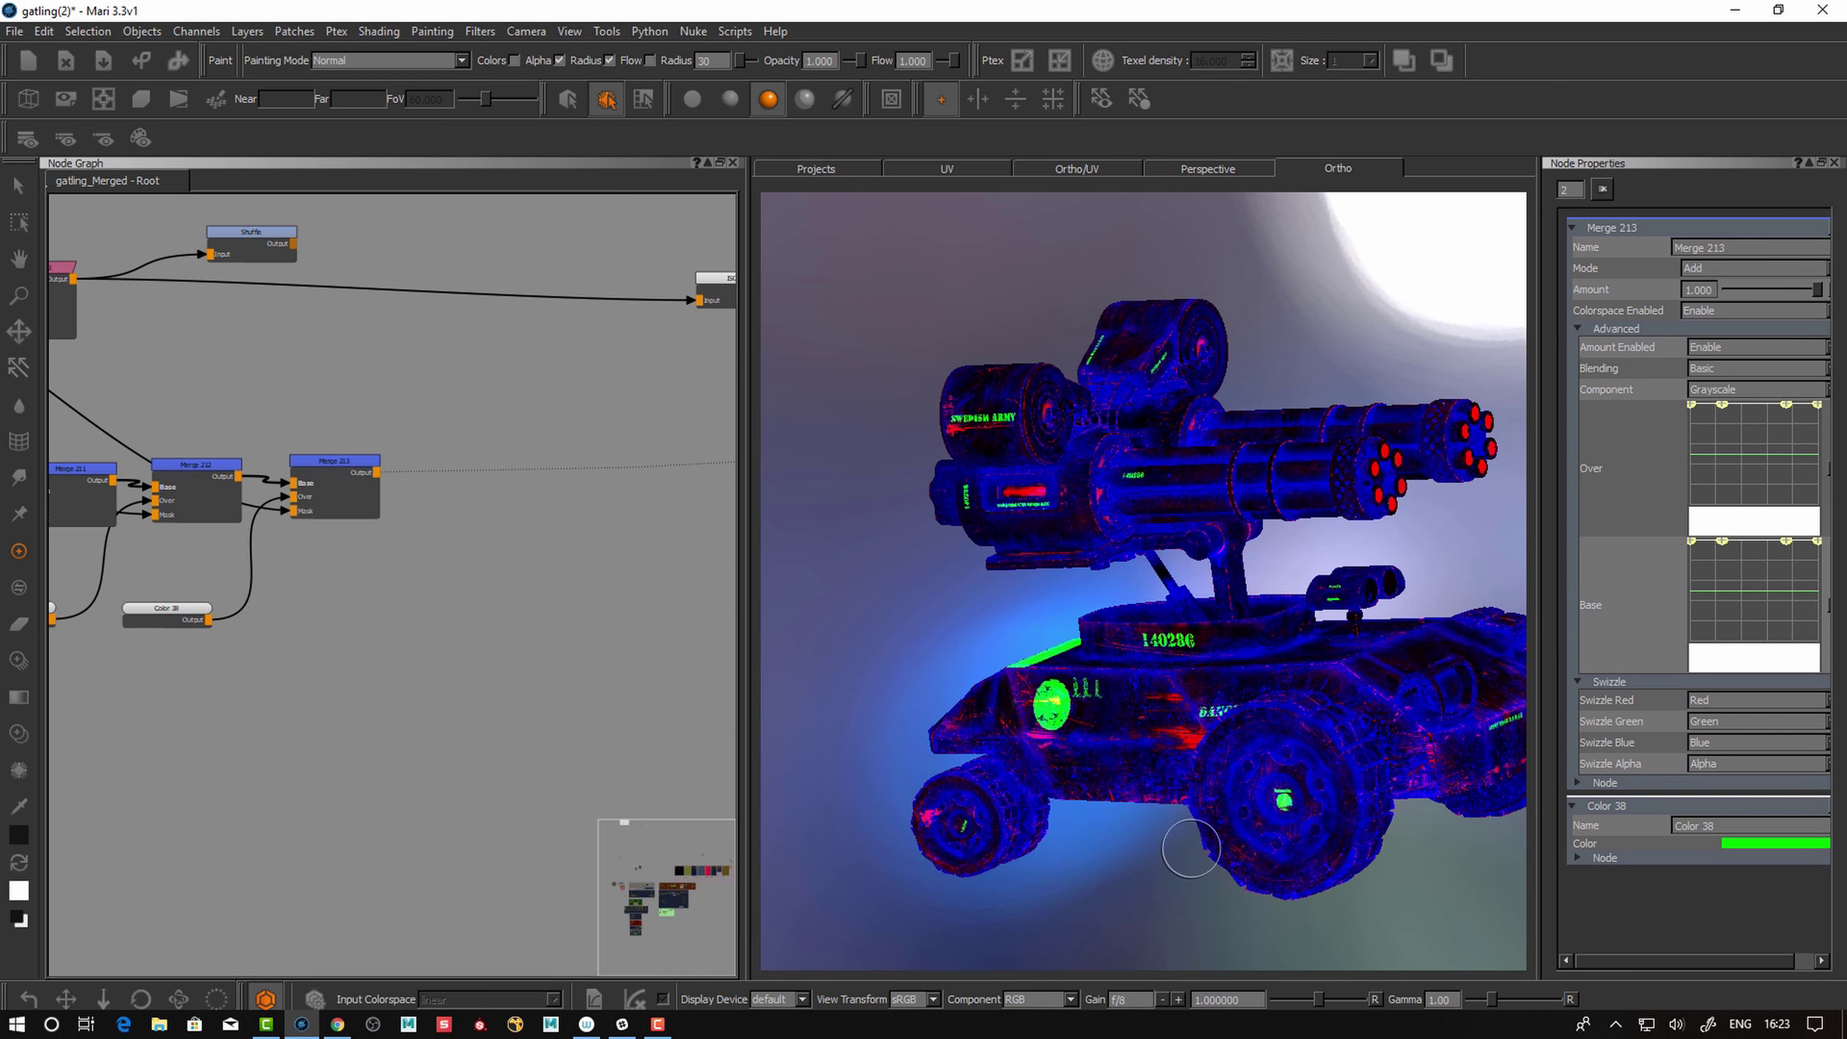
- Check the packed masks on the vehicle through the R, G and B components, and return the display to RGB
{"action": "left_click", "coordinate": [1033, 996]}
{"action": "left_click", "coordinate": [1029, 966]}
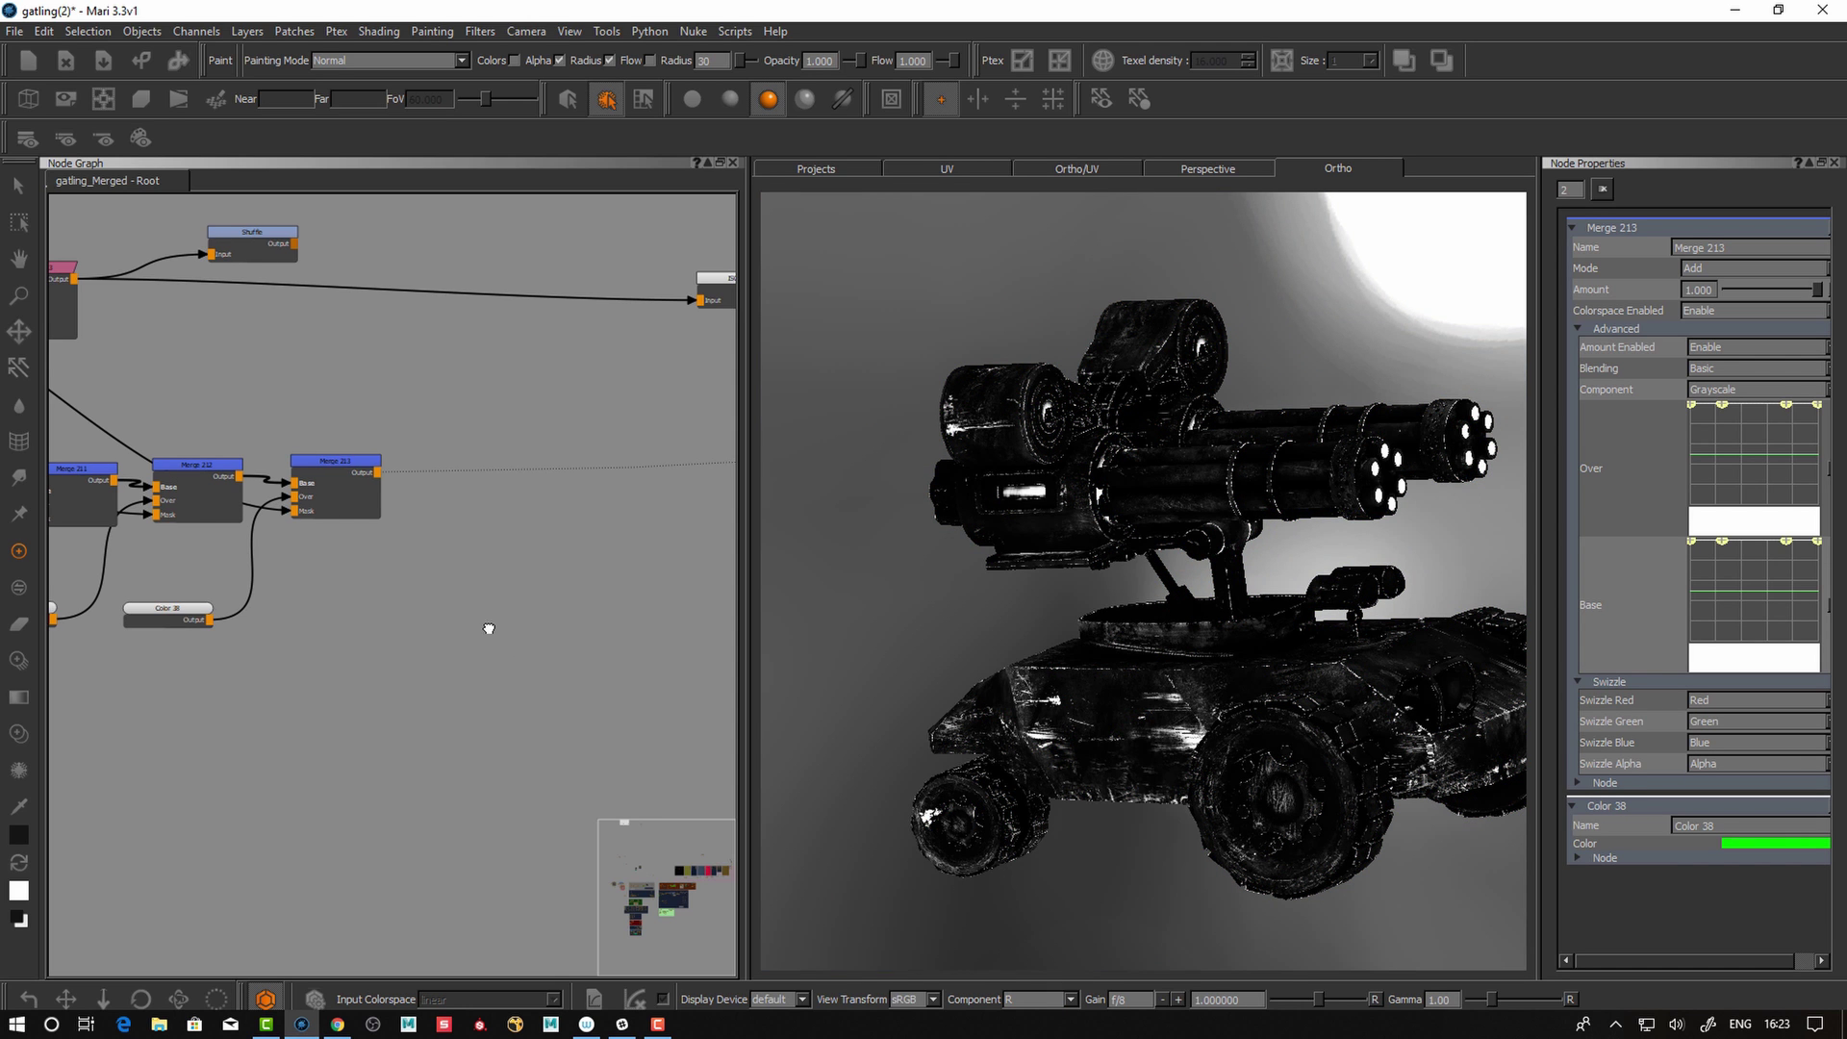
{"action": "middle_click_drag", "start_coordinate": [486, 627], "coordinate": [498, 629]}
{"action": "left_click", "coordinate": [1025, 1001]}
{"action": "left_click", "coordinate": [1025, 1007]}
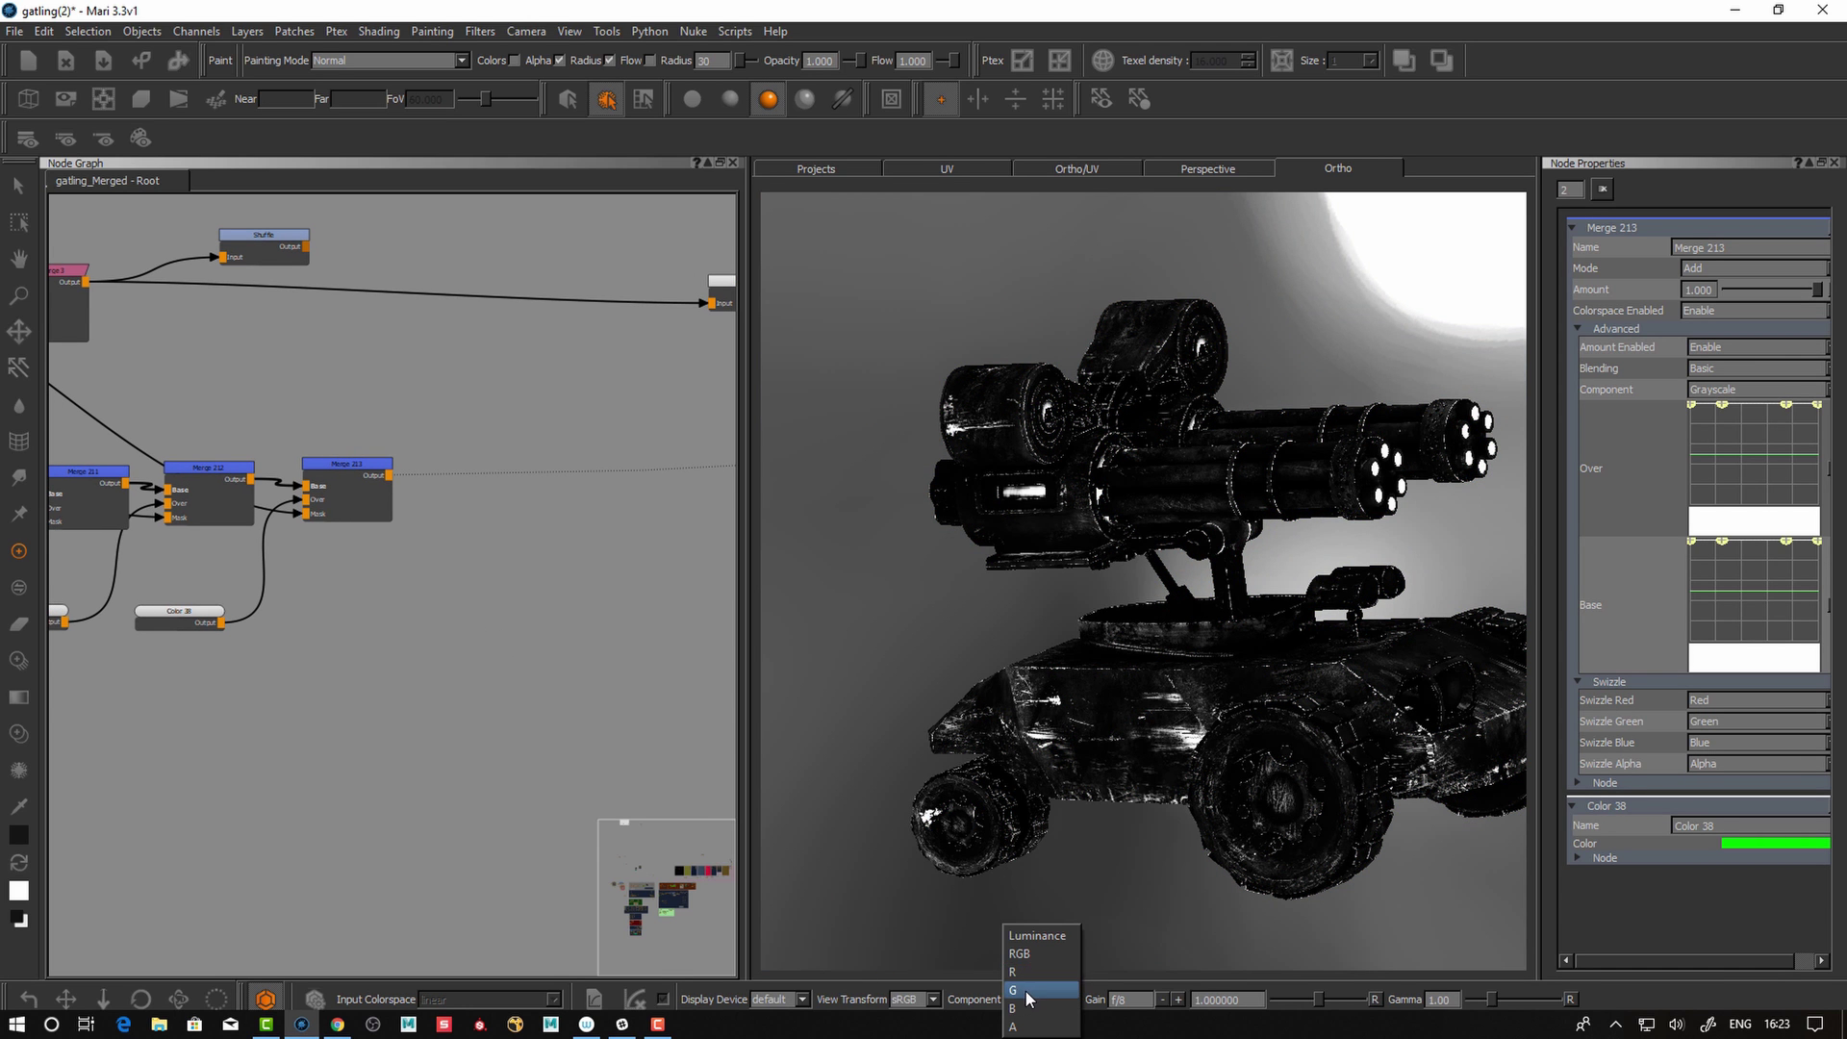
{"action": "left_click", "coordinate": [1026, 1012]}
{"action": "left_click", "coordinate": [1025, 1011]}
{"action": "left_click", "coordinate": [1046, 1001]}
{"action": "left_click", "coordinate": [1034, 951]}
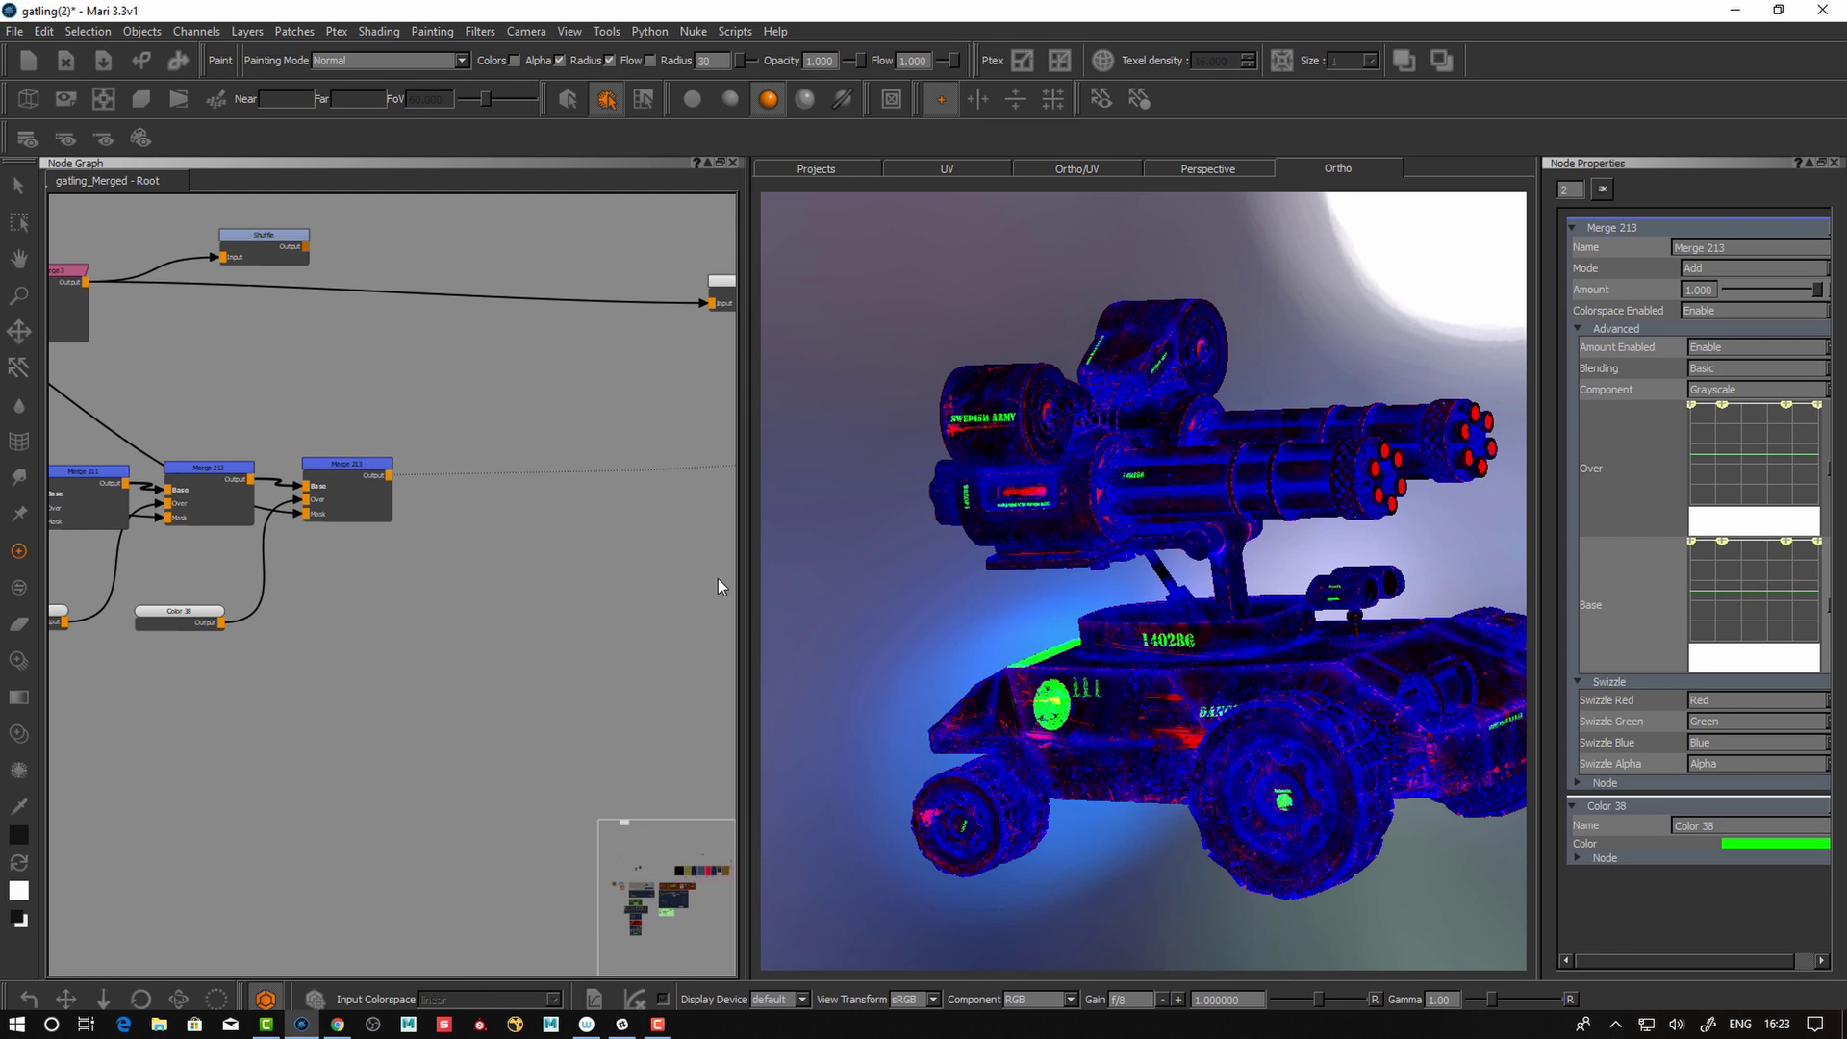
{"action": "middle_click_drag", "start_coordinate": [1143, 697], "coordinate": [443, 488]}
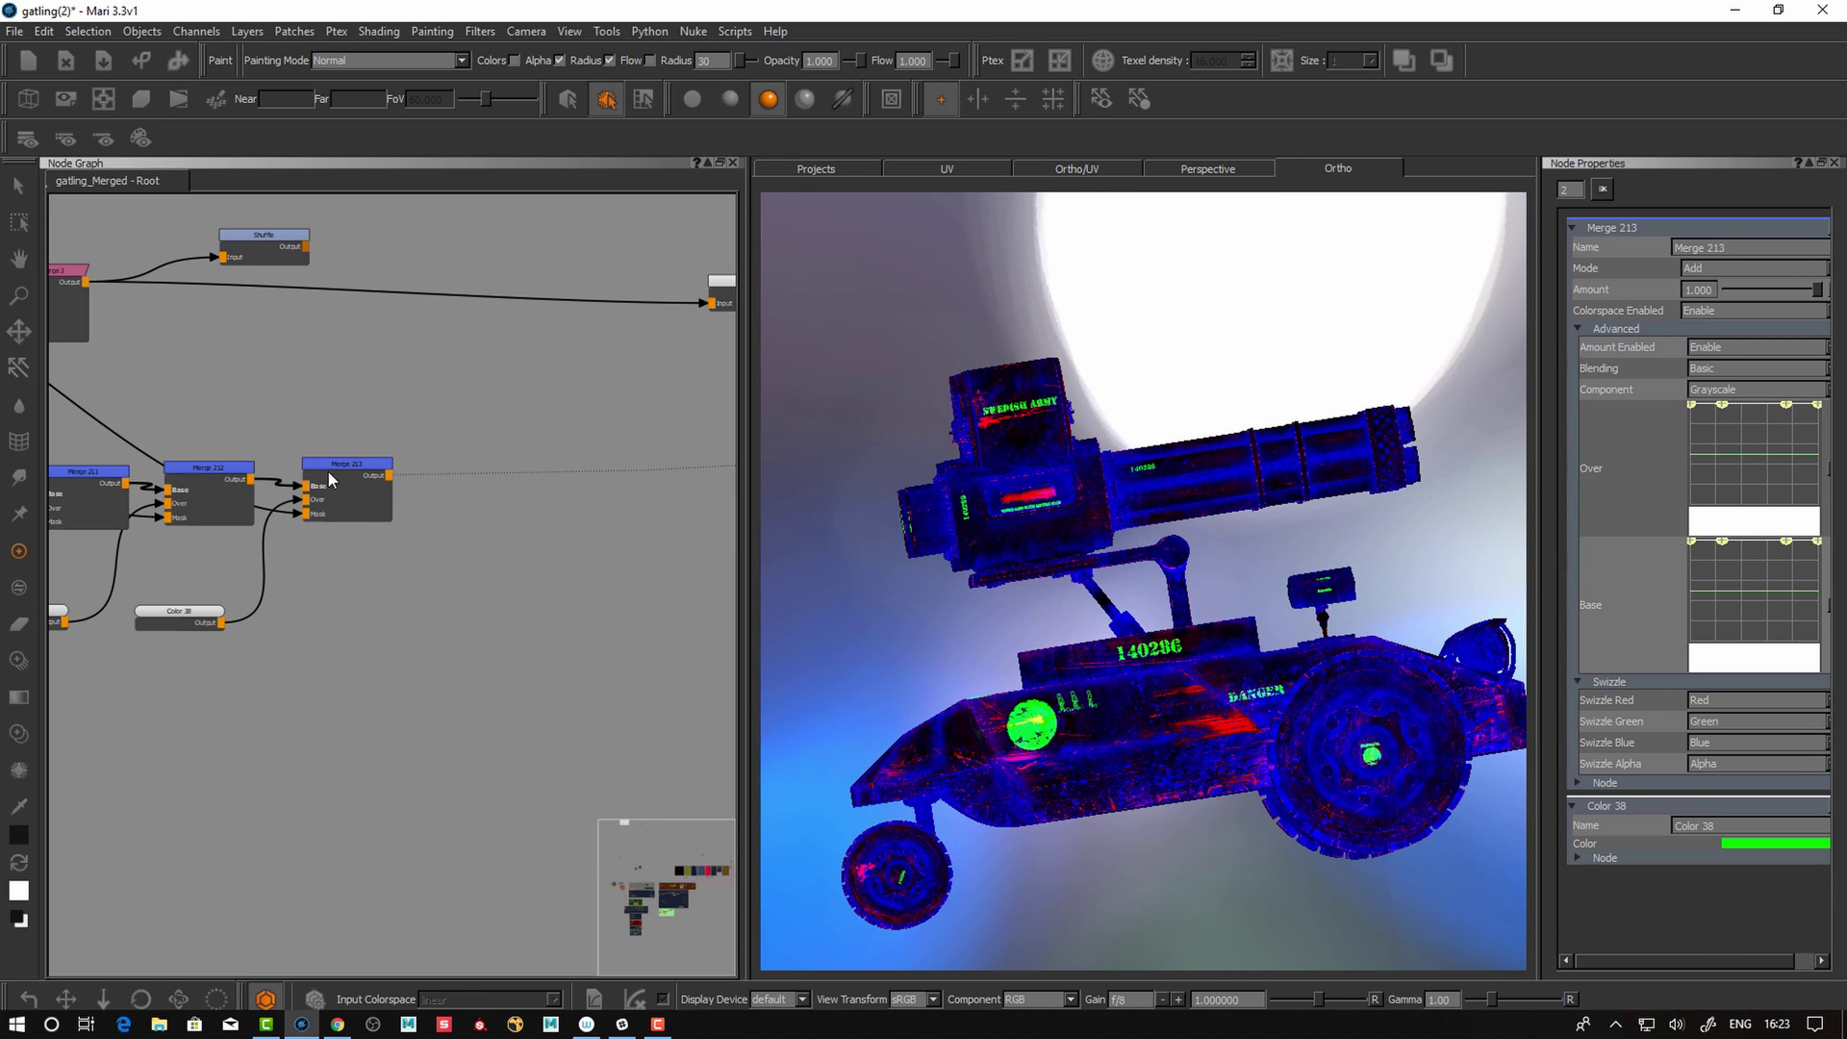
- Space out the Black Constant, Color 36 and Merge nodes in the additive chain
{"action": "middle_click_drag", "start_coordinate": [400, 420], "coordinate": [690, 429]}
{"action": "left_click_drag", "start_coordinate": [206, 481], "coordinate": [164, 477]}
{"action": "left_click_drag", "start_coordinate": [214, 535], "coordinate": [237, 537]}
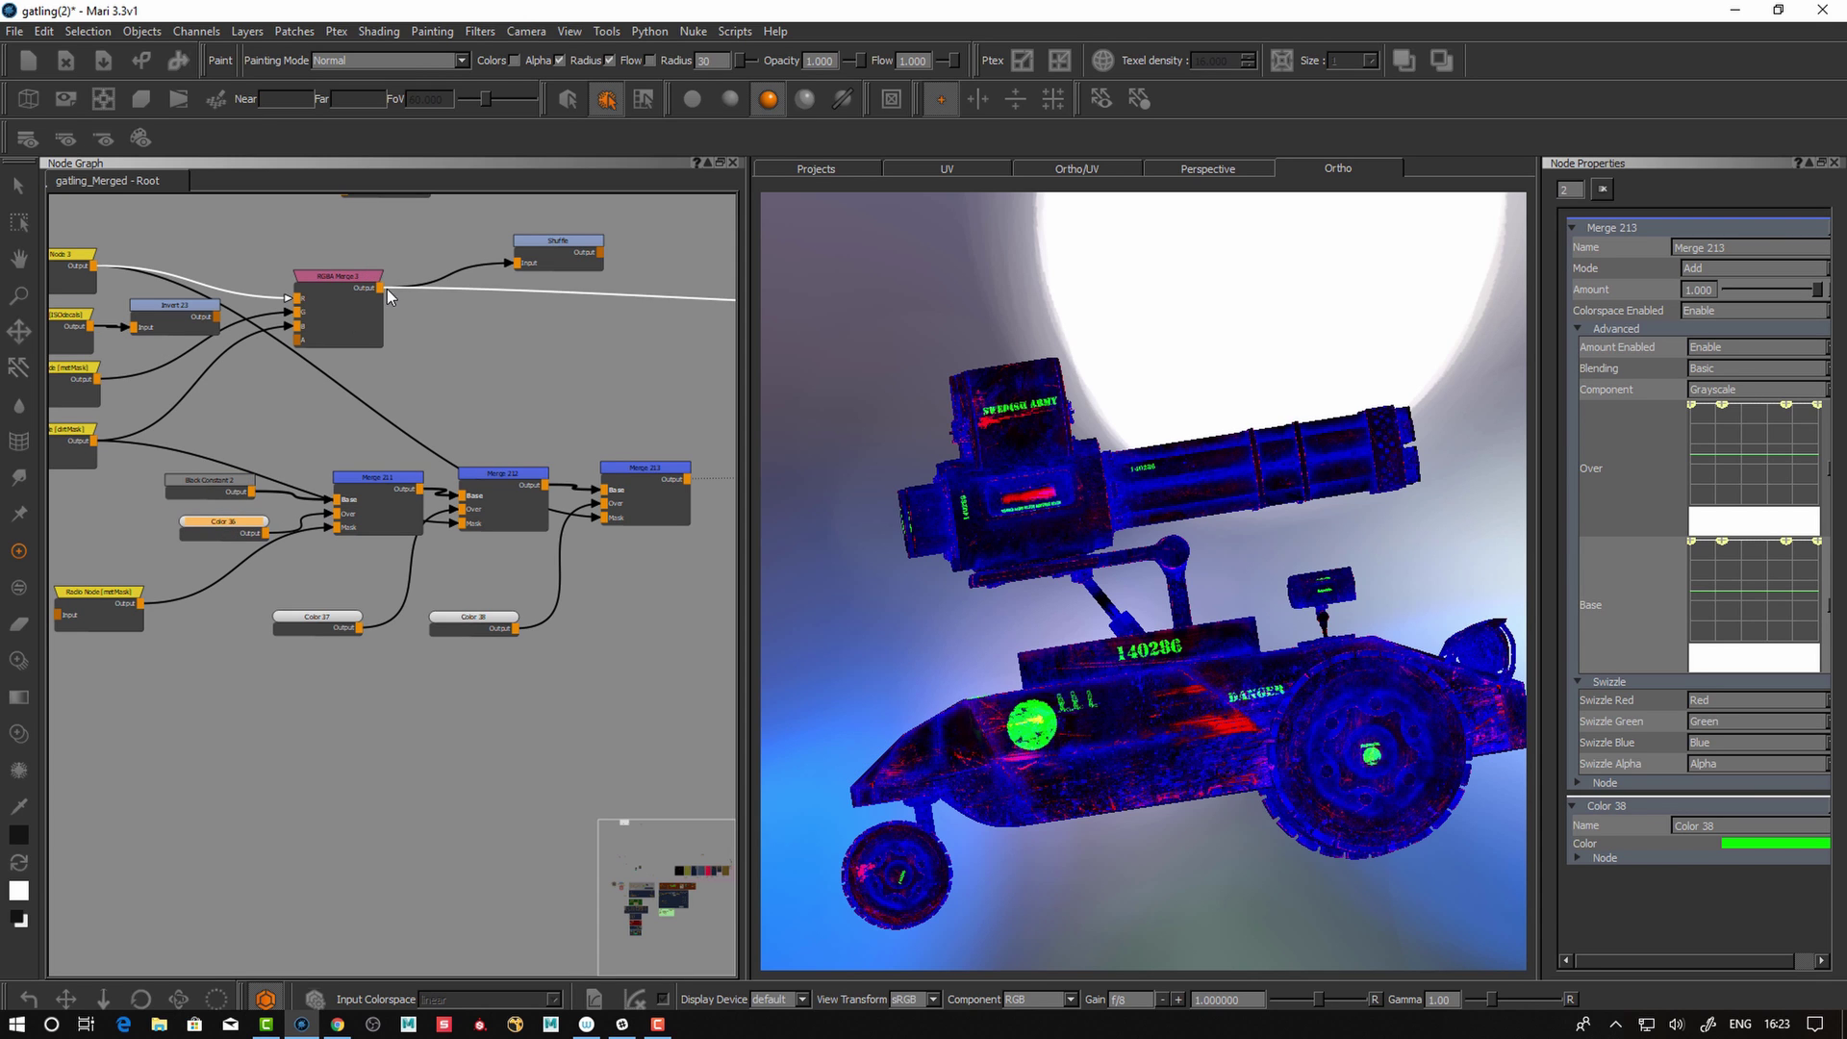
{"action": "left_click_drag", "start_coordinate": [208, 483], "coordinate": [176, 518]}
{"action": "left_click_drag", "start_coordinate": [363, 479], "coordinate": [337, 482]}
{"action": "left_click_drag", "start_coordinate": [493, 471], "coordinate": [496, 472]}
- Review the properties of Merge 211 and Merge 212 and select the final Merge node in the chain
{"action": "left_click", "coordinate": [339, 478]}
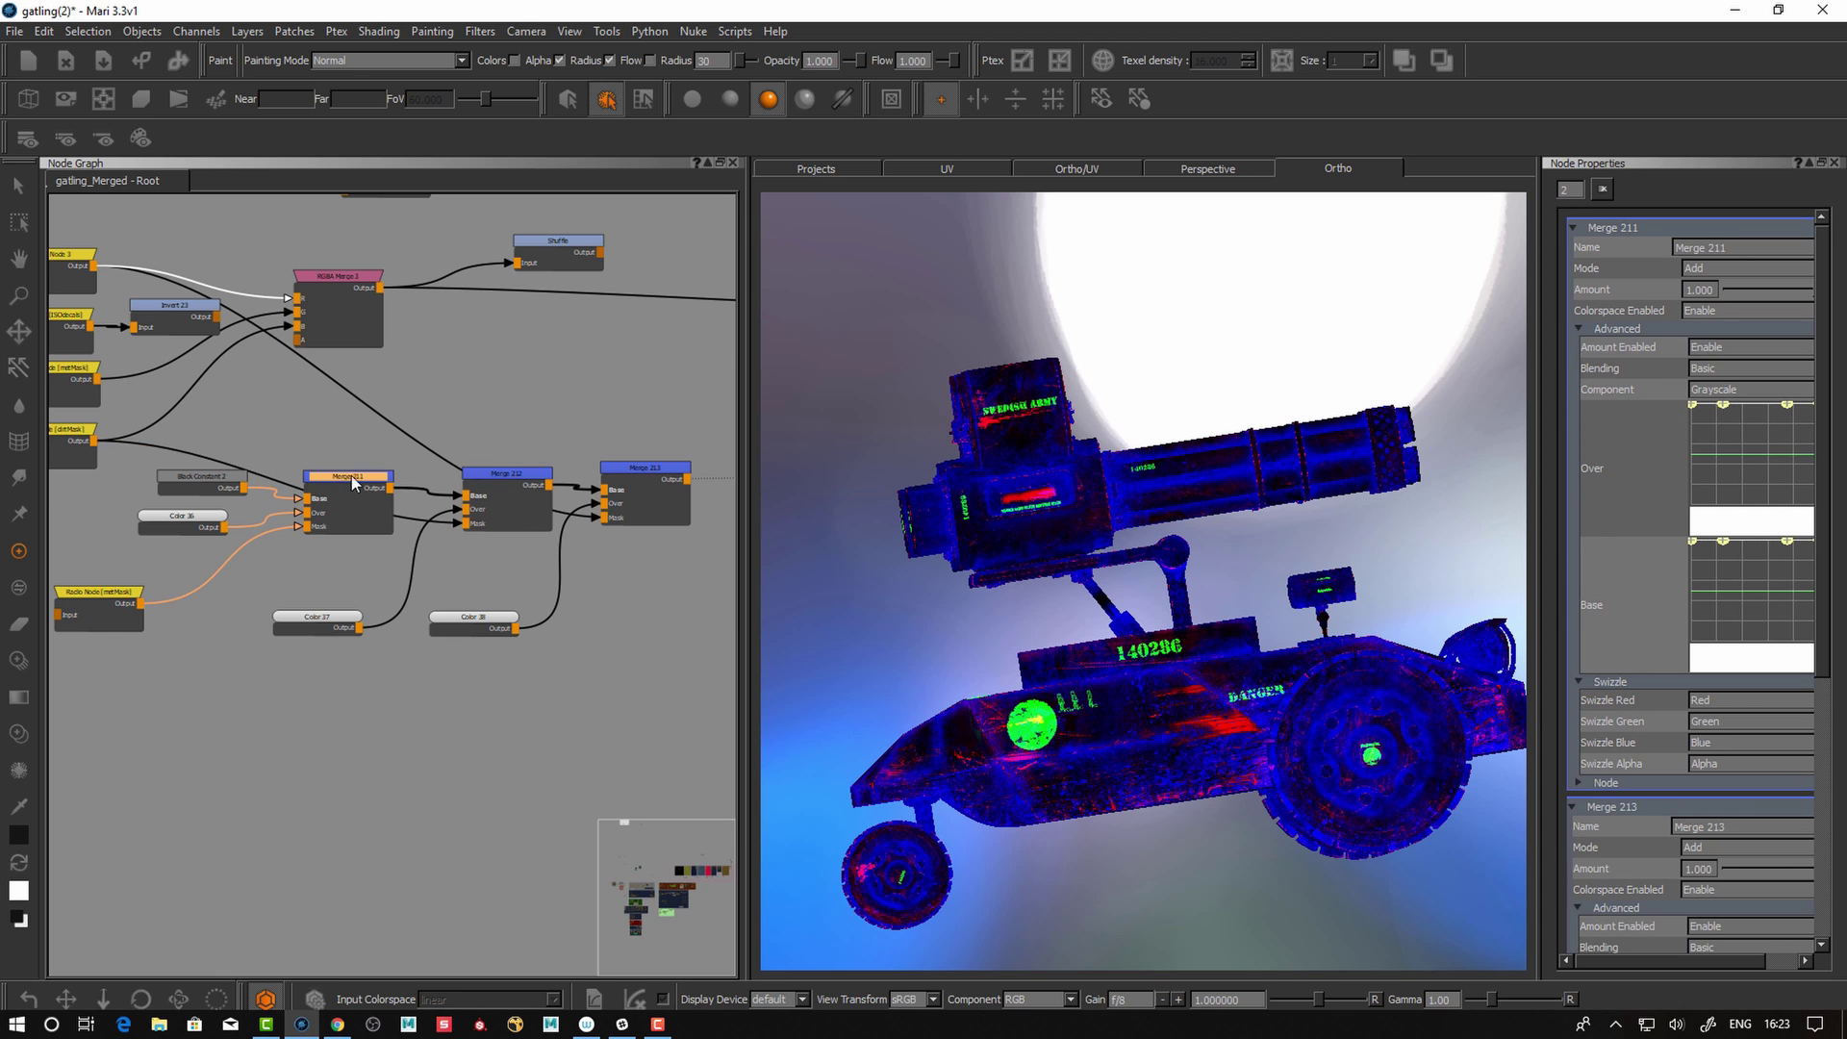
{"action": "left_click", "coordinate": [528, 473]}
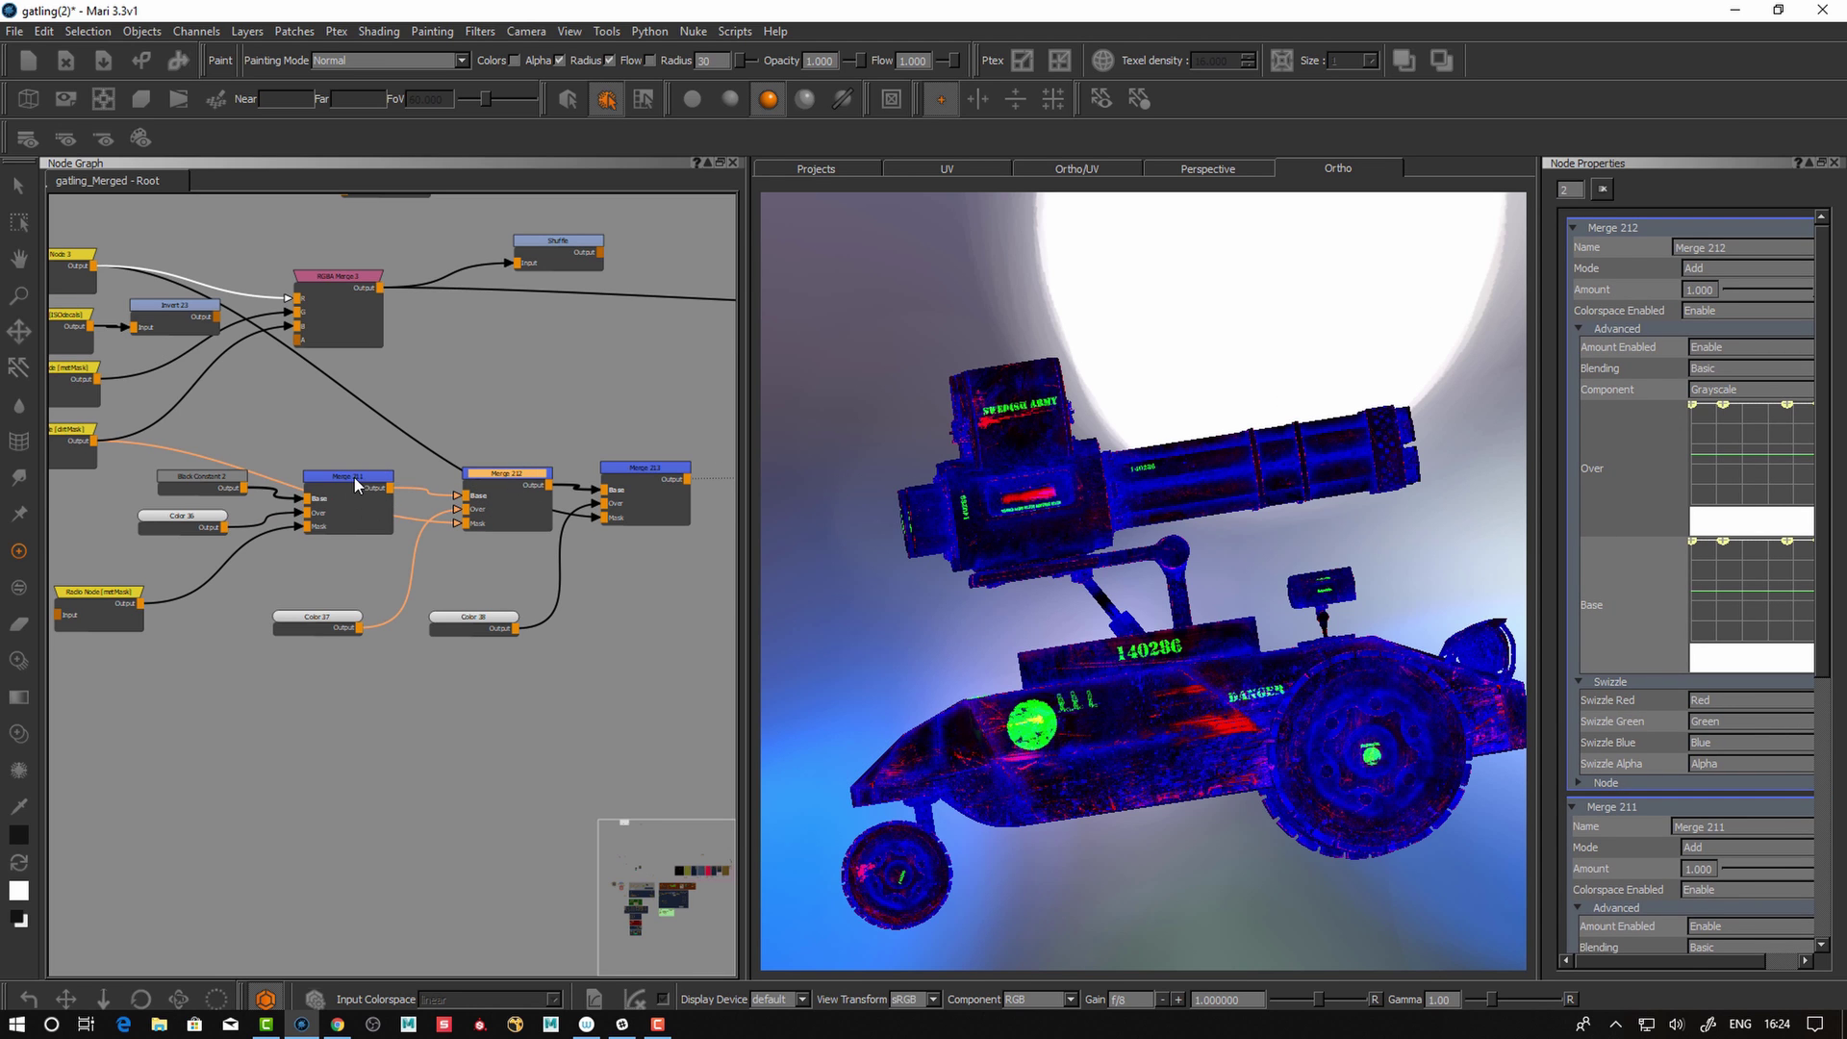
{"action": "left_click_drag", "start_coordinate": [356, 476], "coordinate": [360, 475]}
{"action": "left_click", "coordinate": [633, 475]}
- Add a Clamp node to the output of Merge 213 and align it beside the merge
{"action": "middle_click_drag", "start_coordinate": [656, 488], "coordinate": [562, 499]}
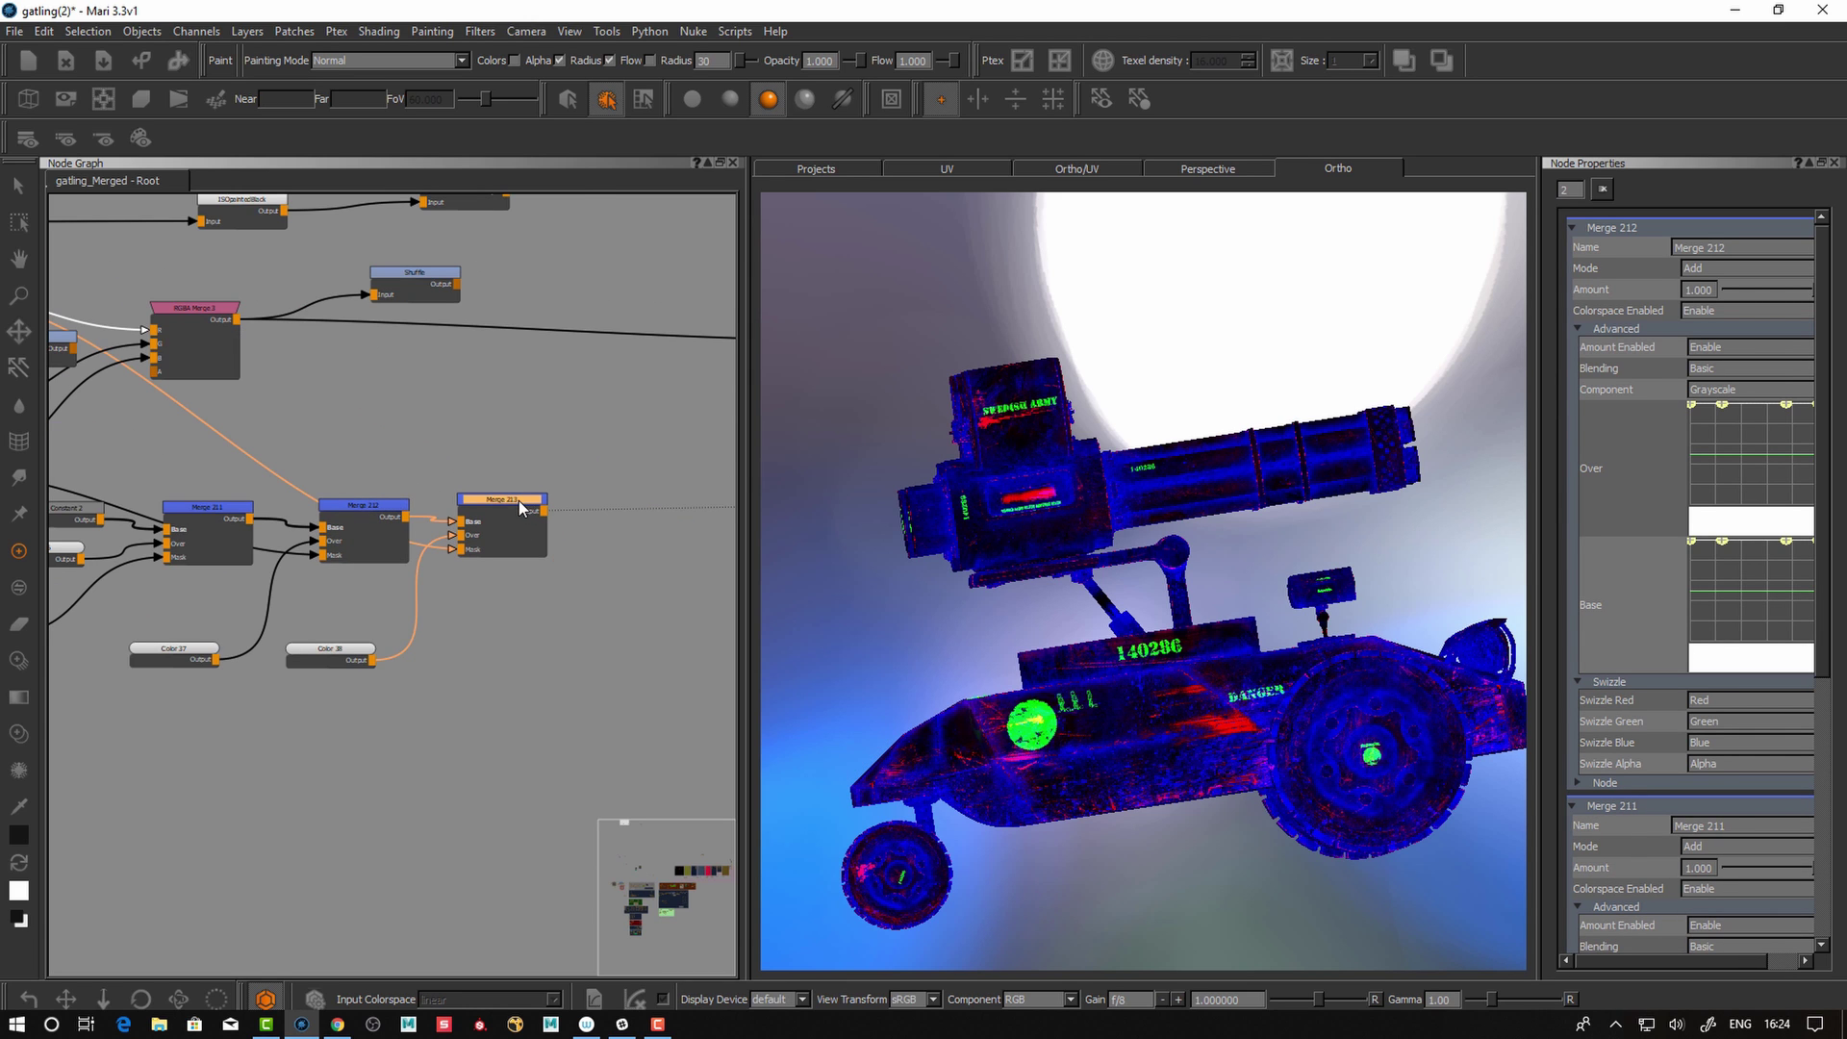
{"action": "left_click_drag", "start_coordinate": [518, 500], "coordinate": [524, 499]}
{"action": "key", "text": "Tab"}
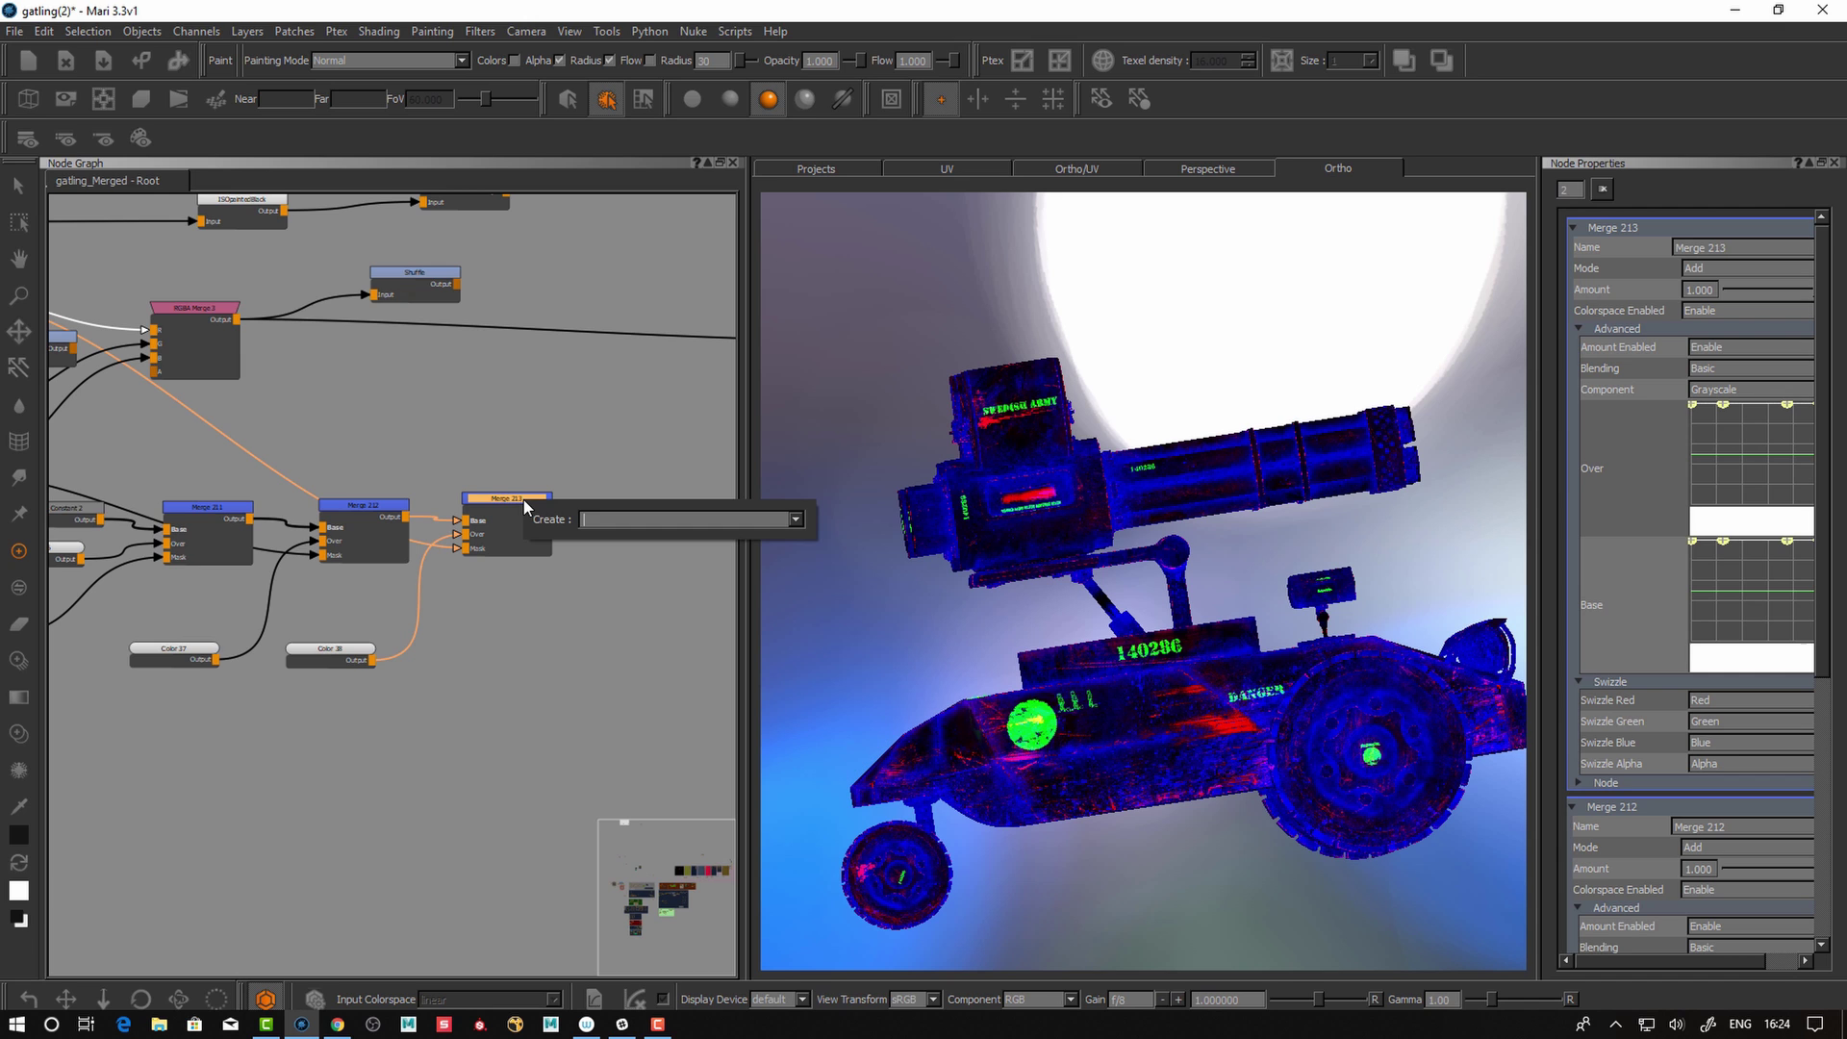
{"action": "type", "text": "c"}
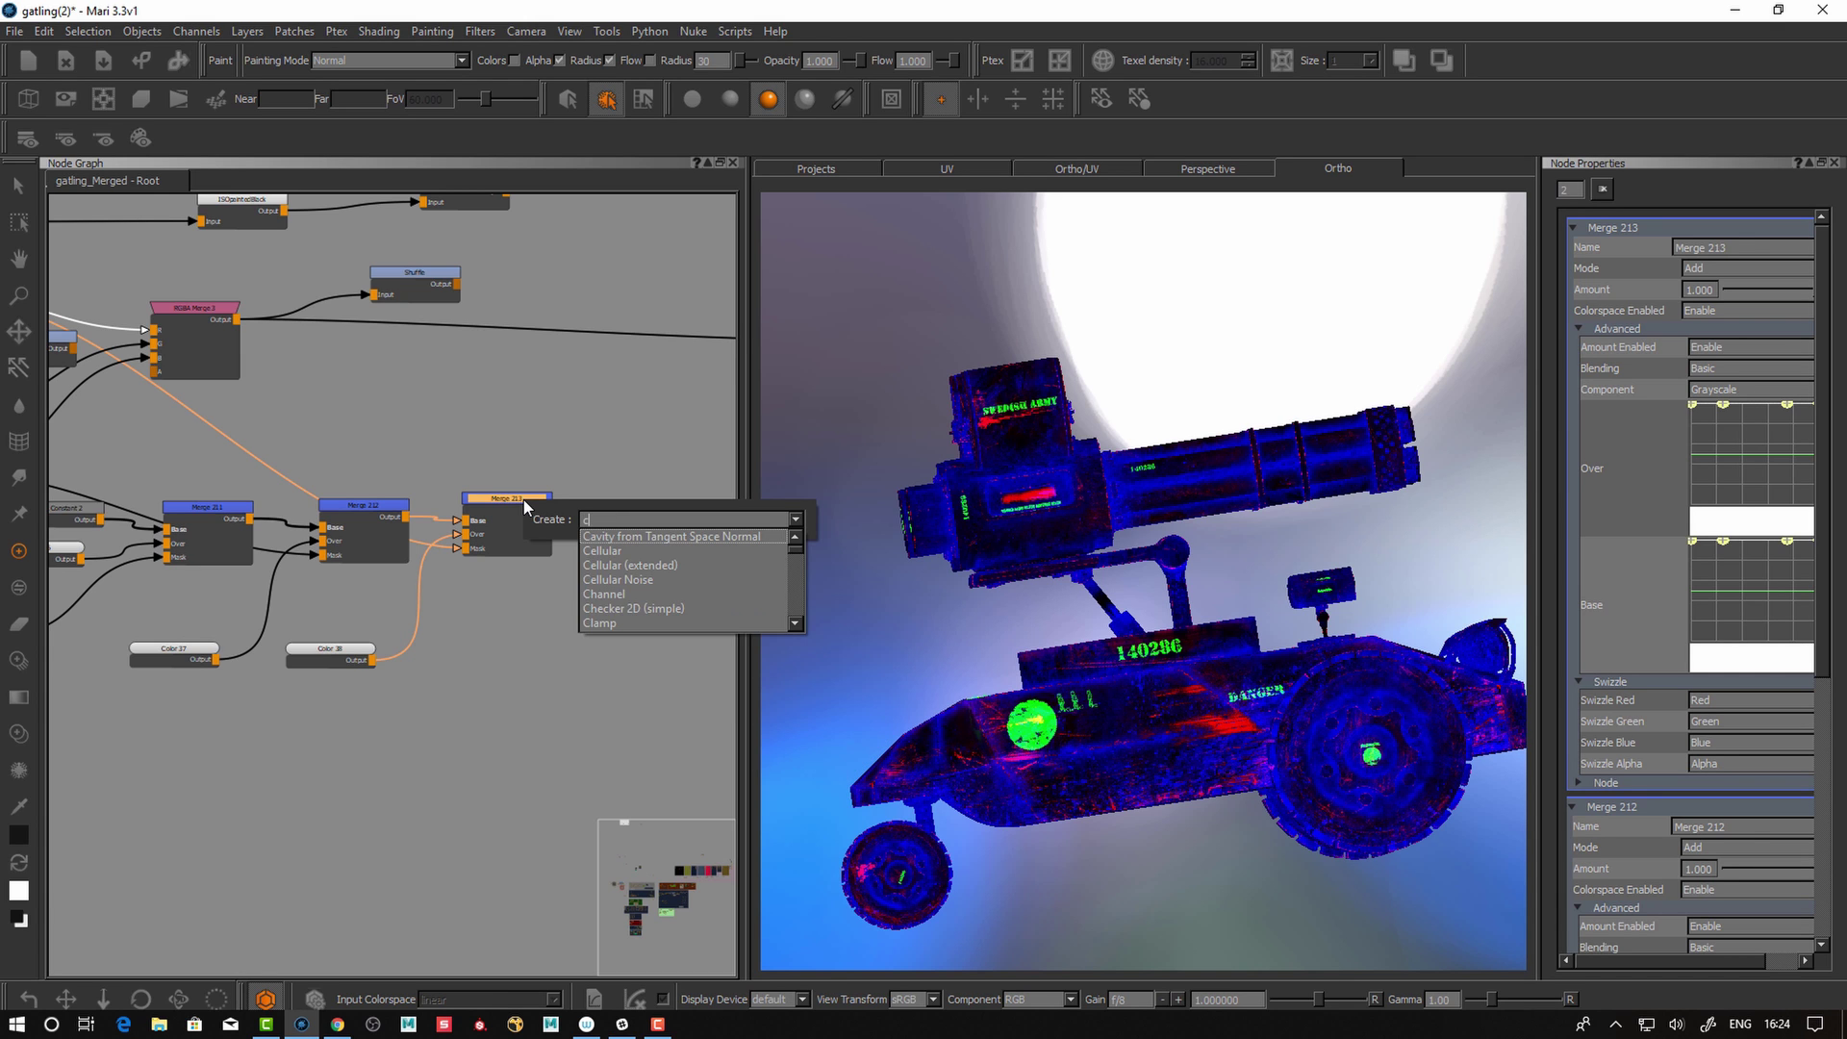
{"action": "type", "text": "l"}
{"action": "key", "text": "Return"}
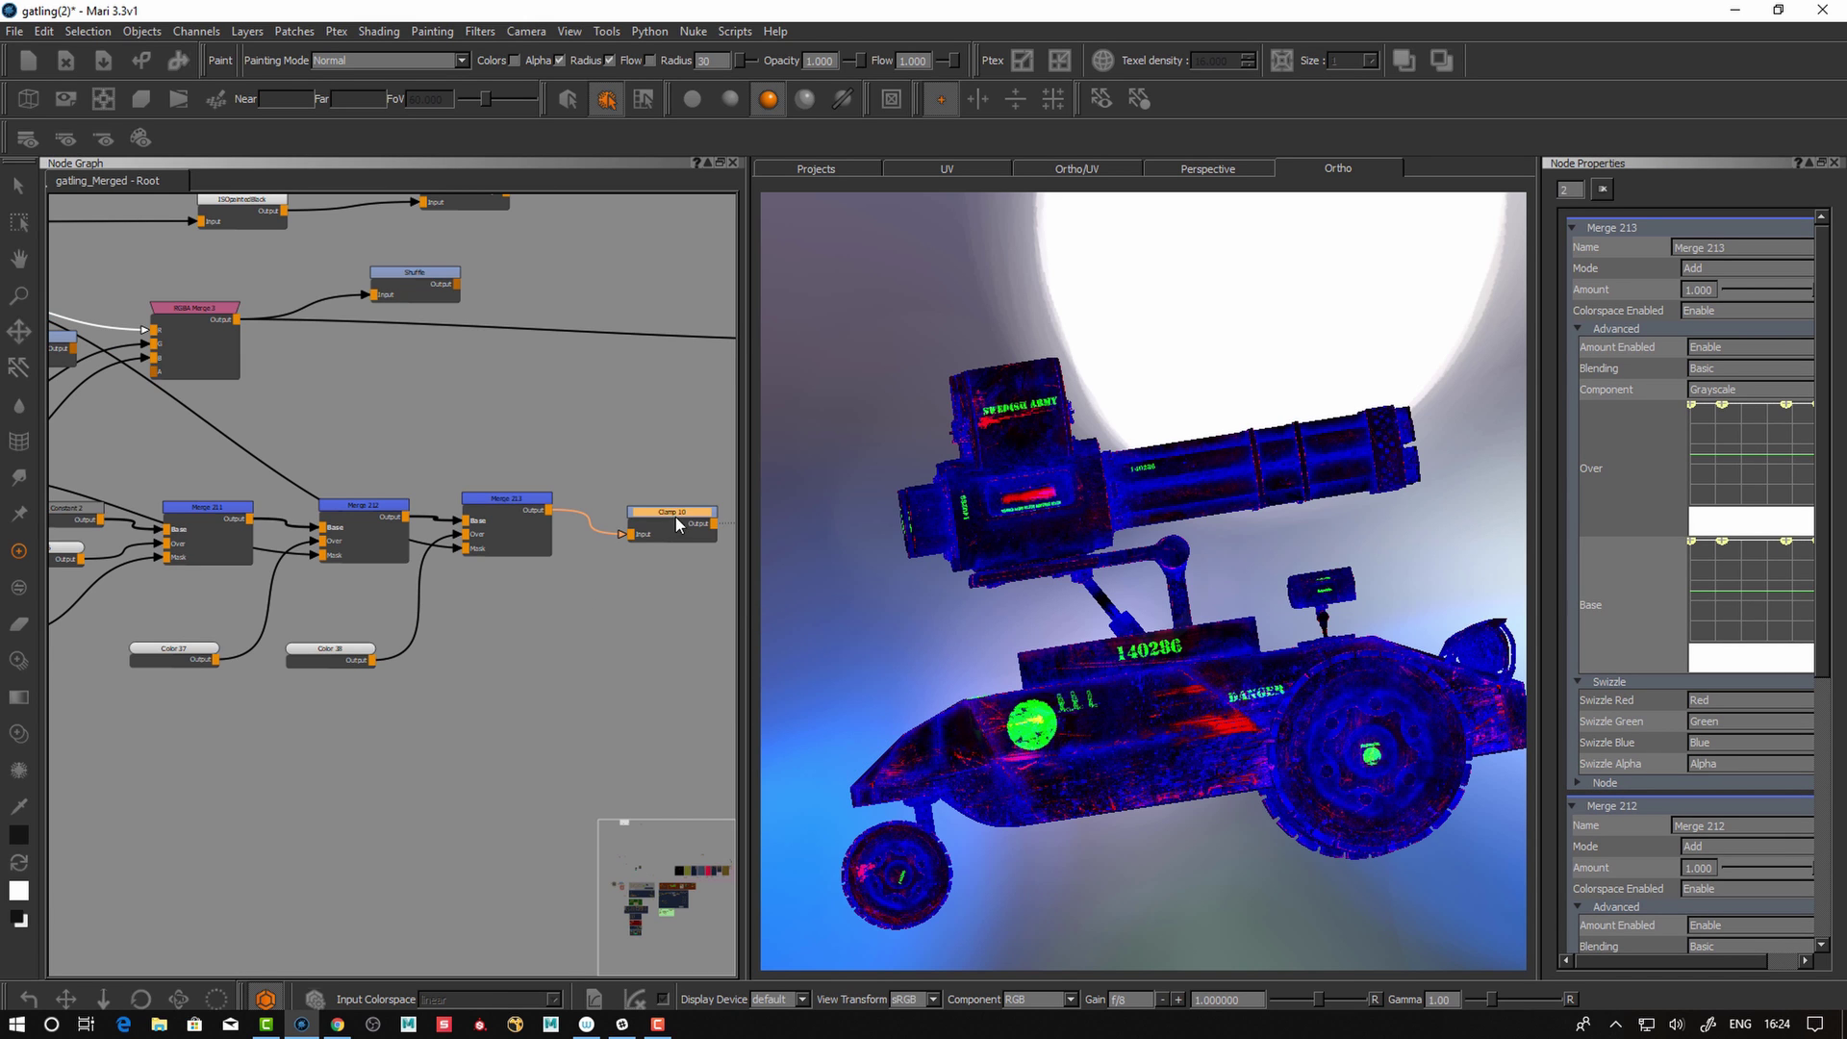
{"action": "left_click_drag", "start_coordinate": [675, 516], "coordinate": [650, 500]}
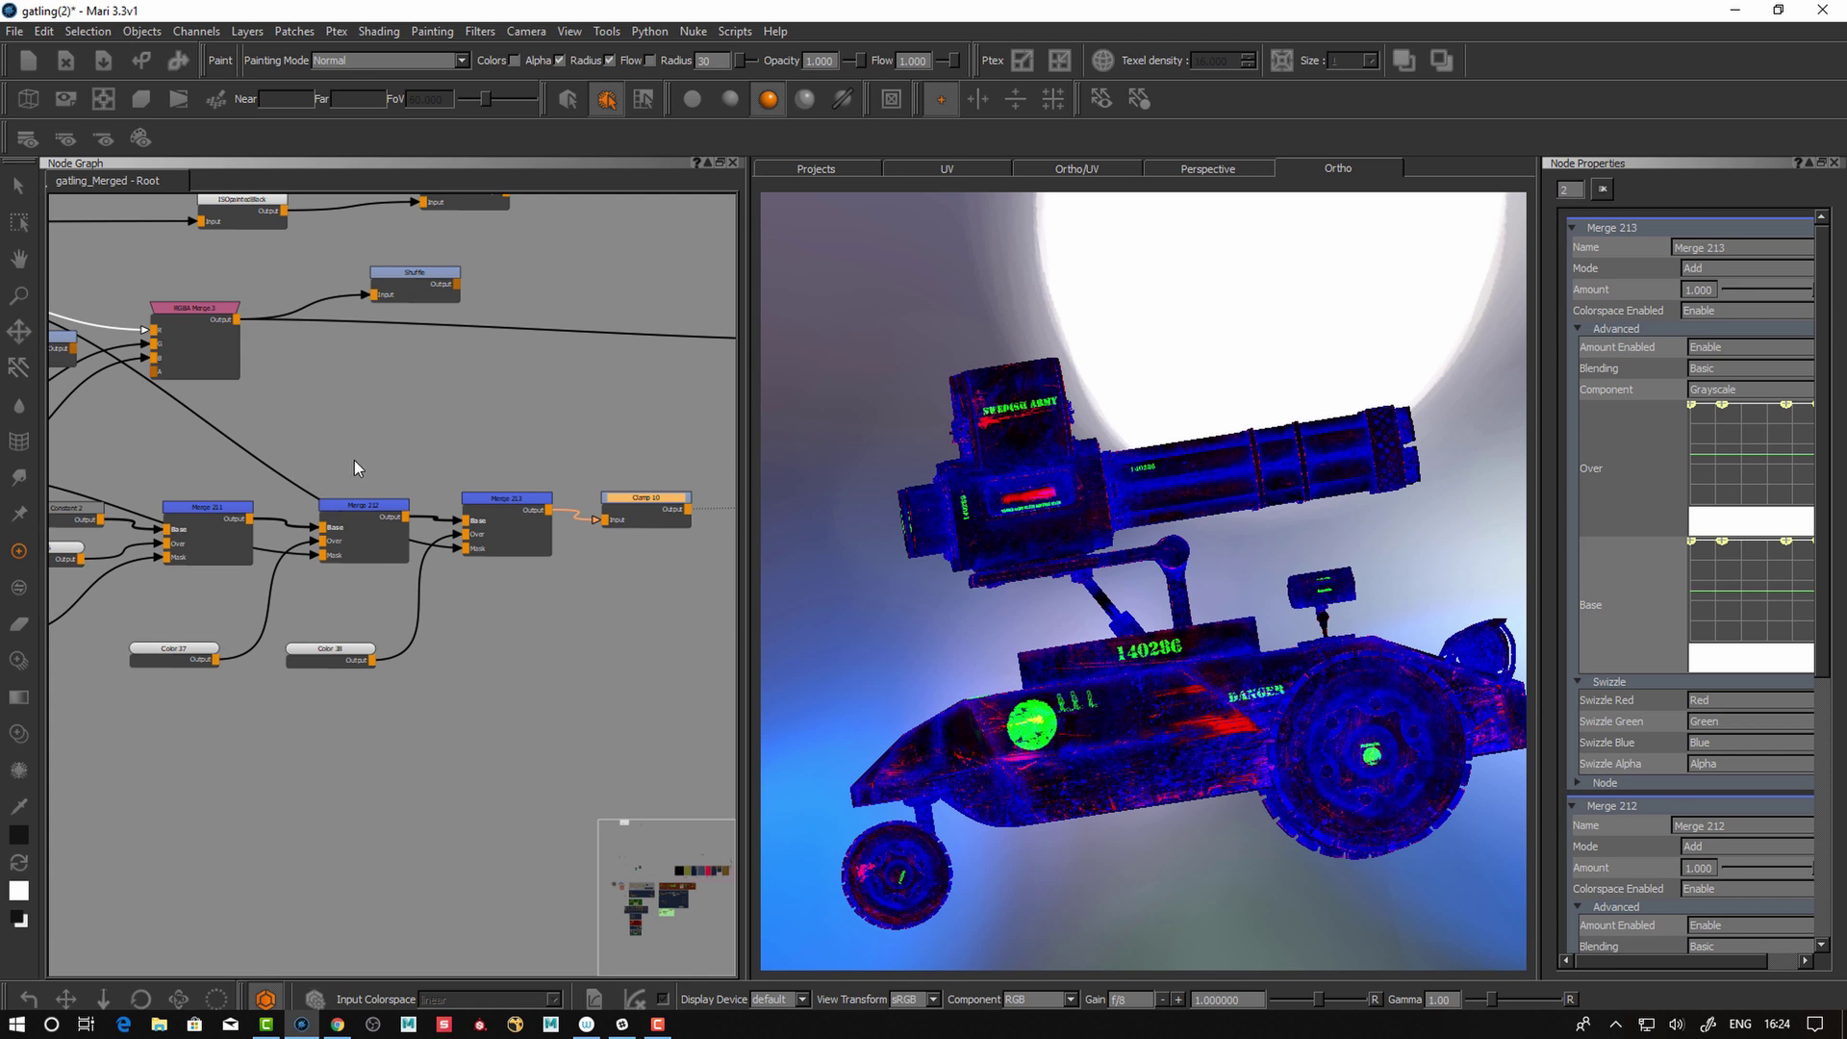
{"action": "middle_click_drag", "start_coordinate": [309, 443], "coordinate": [258, 456]}
{"action": "left_click_drag", "start_coordinate": [585, 517], "coordinate": [581, 512]}
{"action": "middle_click_drag", "start_coordinate": [585, 504], "coordinate": [482, 498]}
{"action": "left_click_drag", "start_coordinate": [489, 507], "coordinate": [483, 507]}
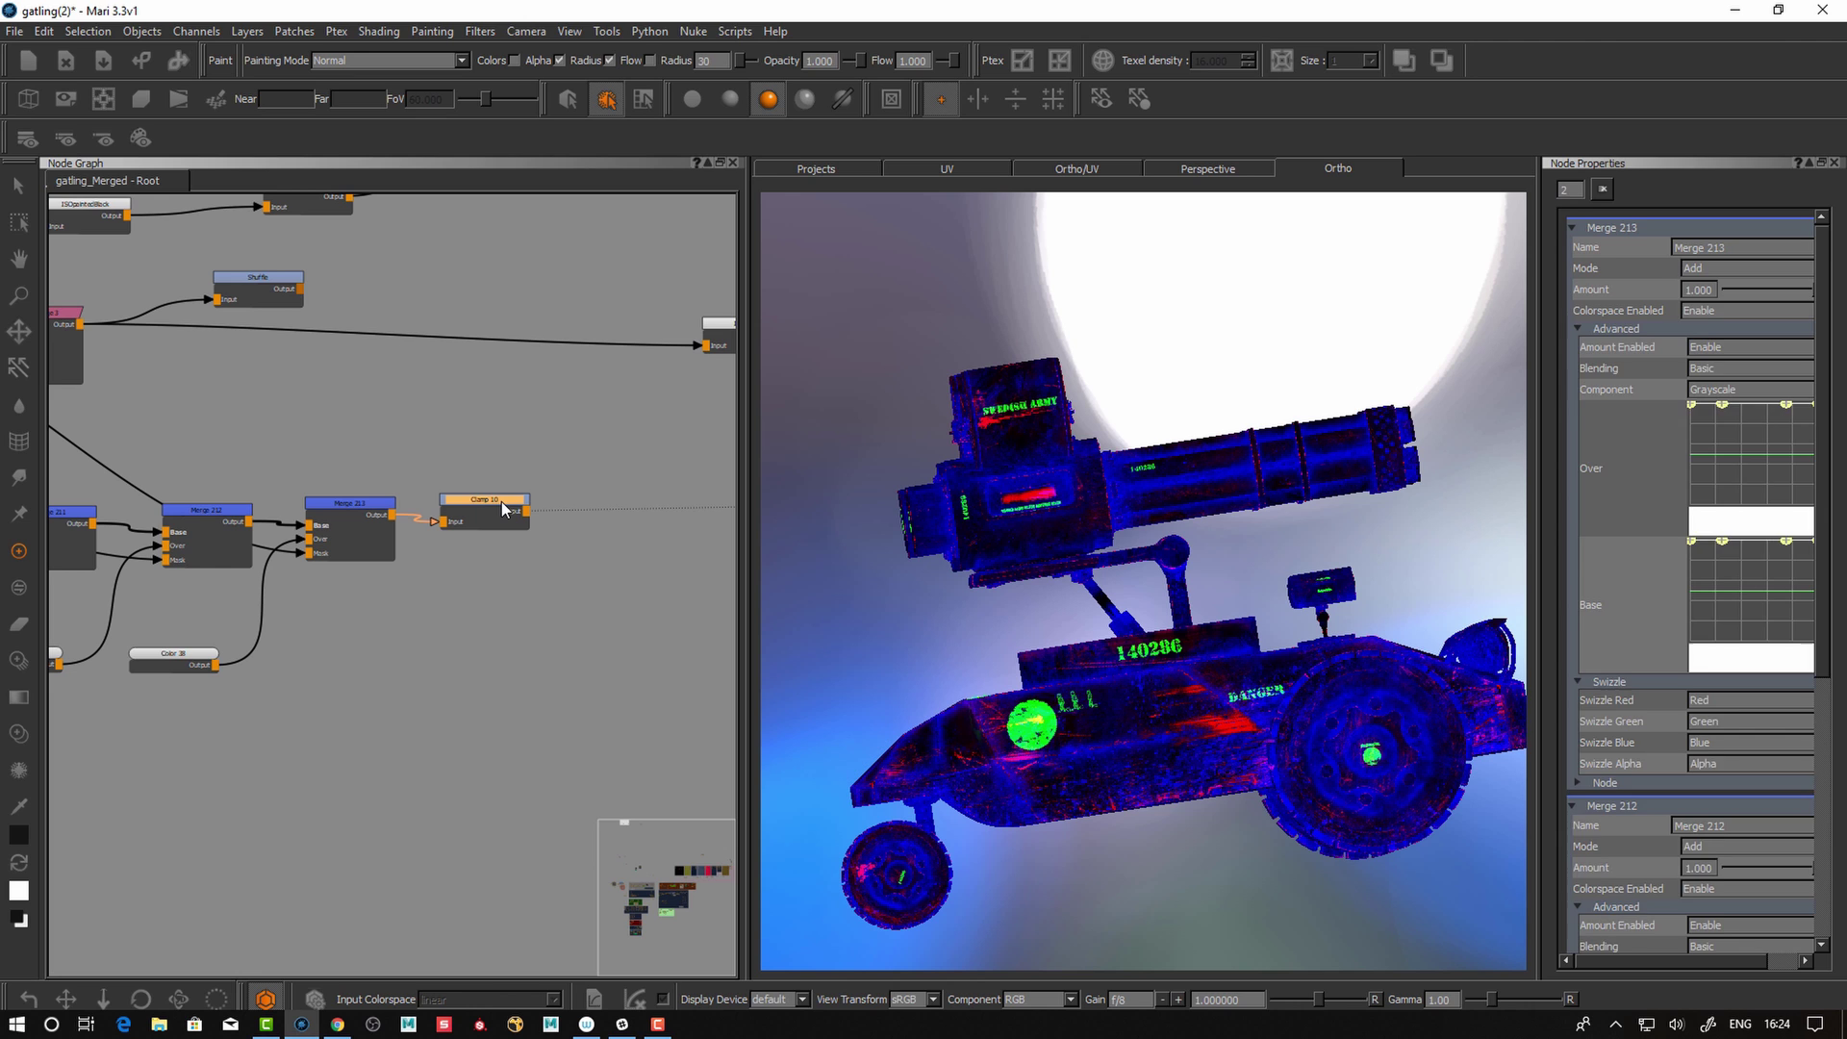
- Add a Channel node named ISOtest to the output of Clamp 10
{"action": "double_click", "coordinate": [501, 500]}
{"action": "key", "text": "Tab"}
{"action": "type", "text": "cha"}
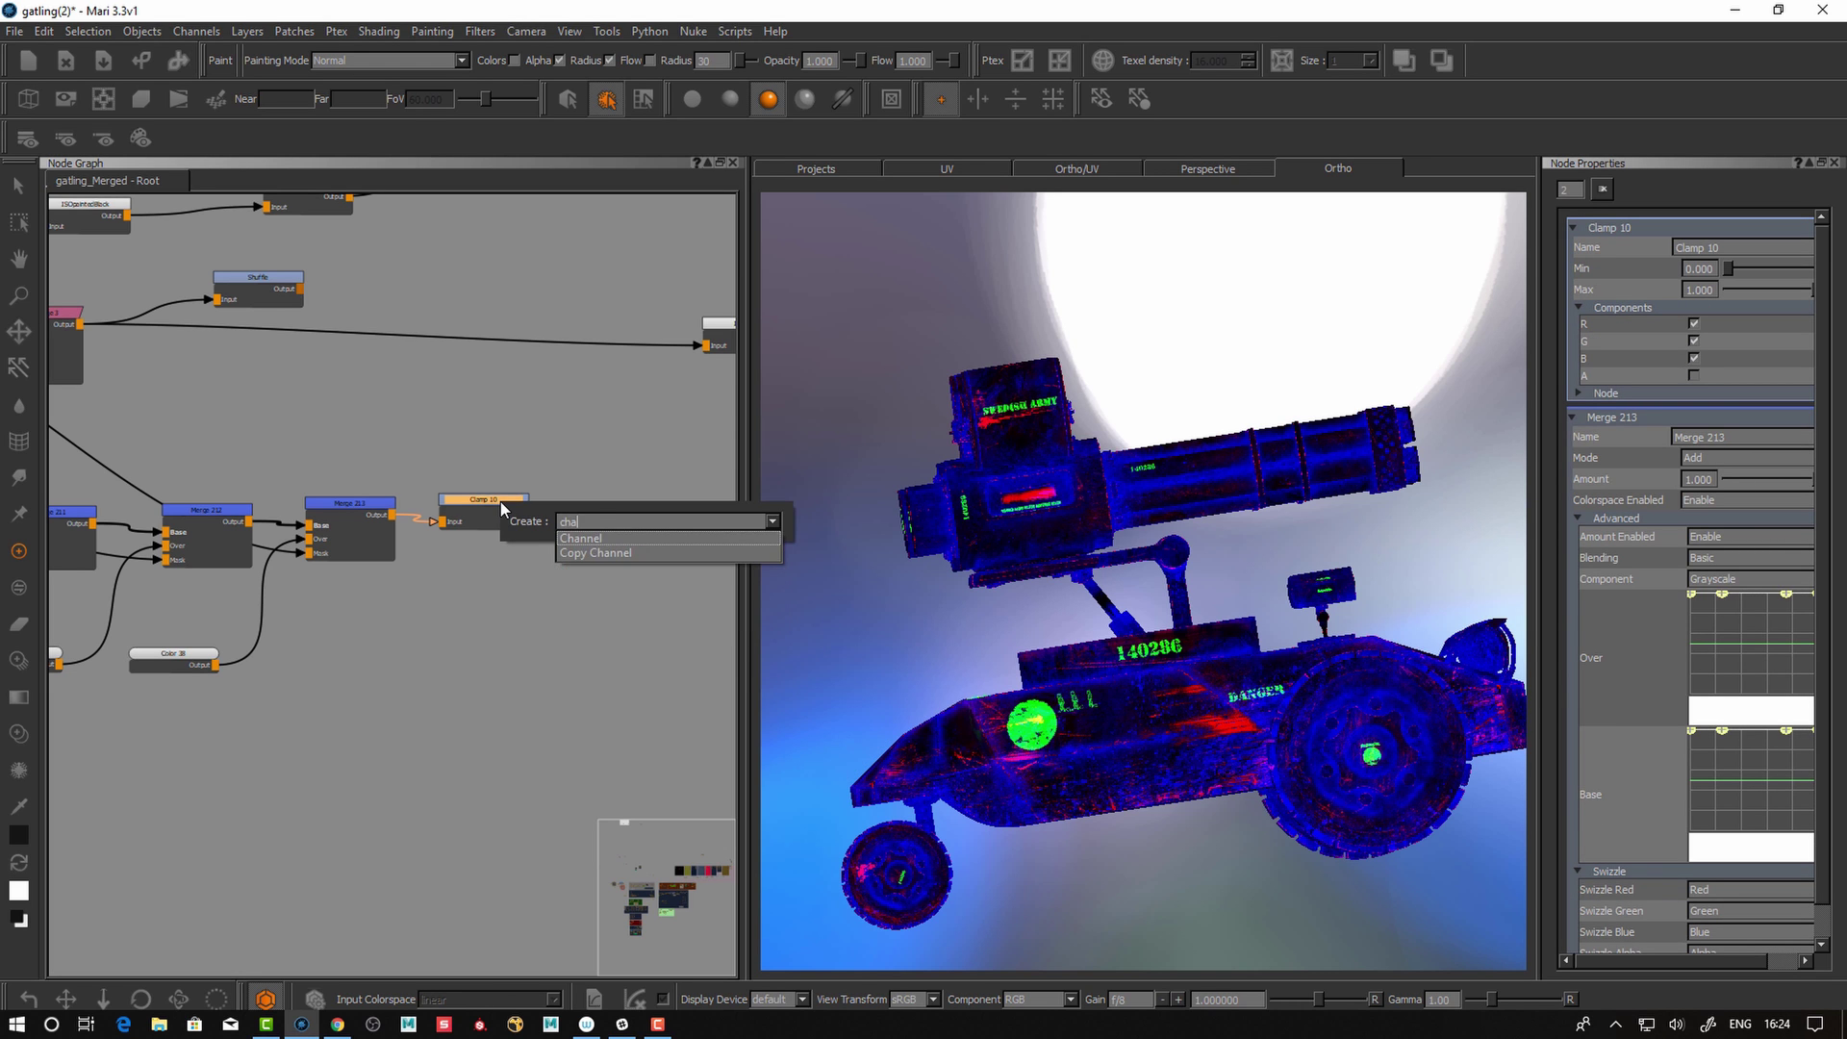
{"action": "key", "text": "Down"}
{"action": "key", "text": "Return"}
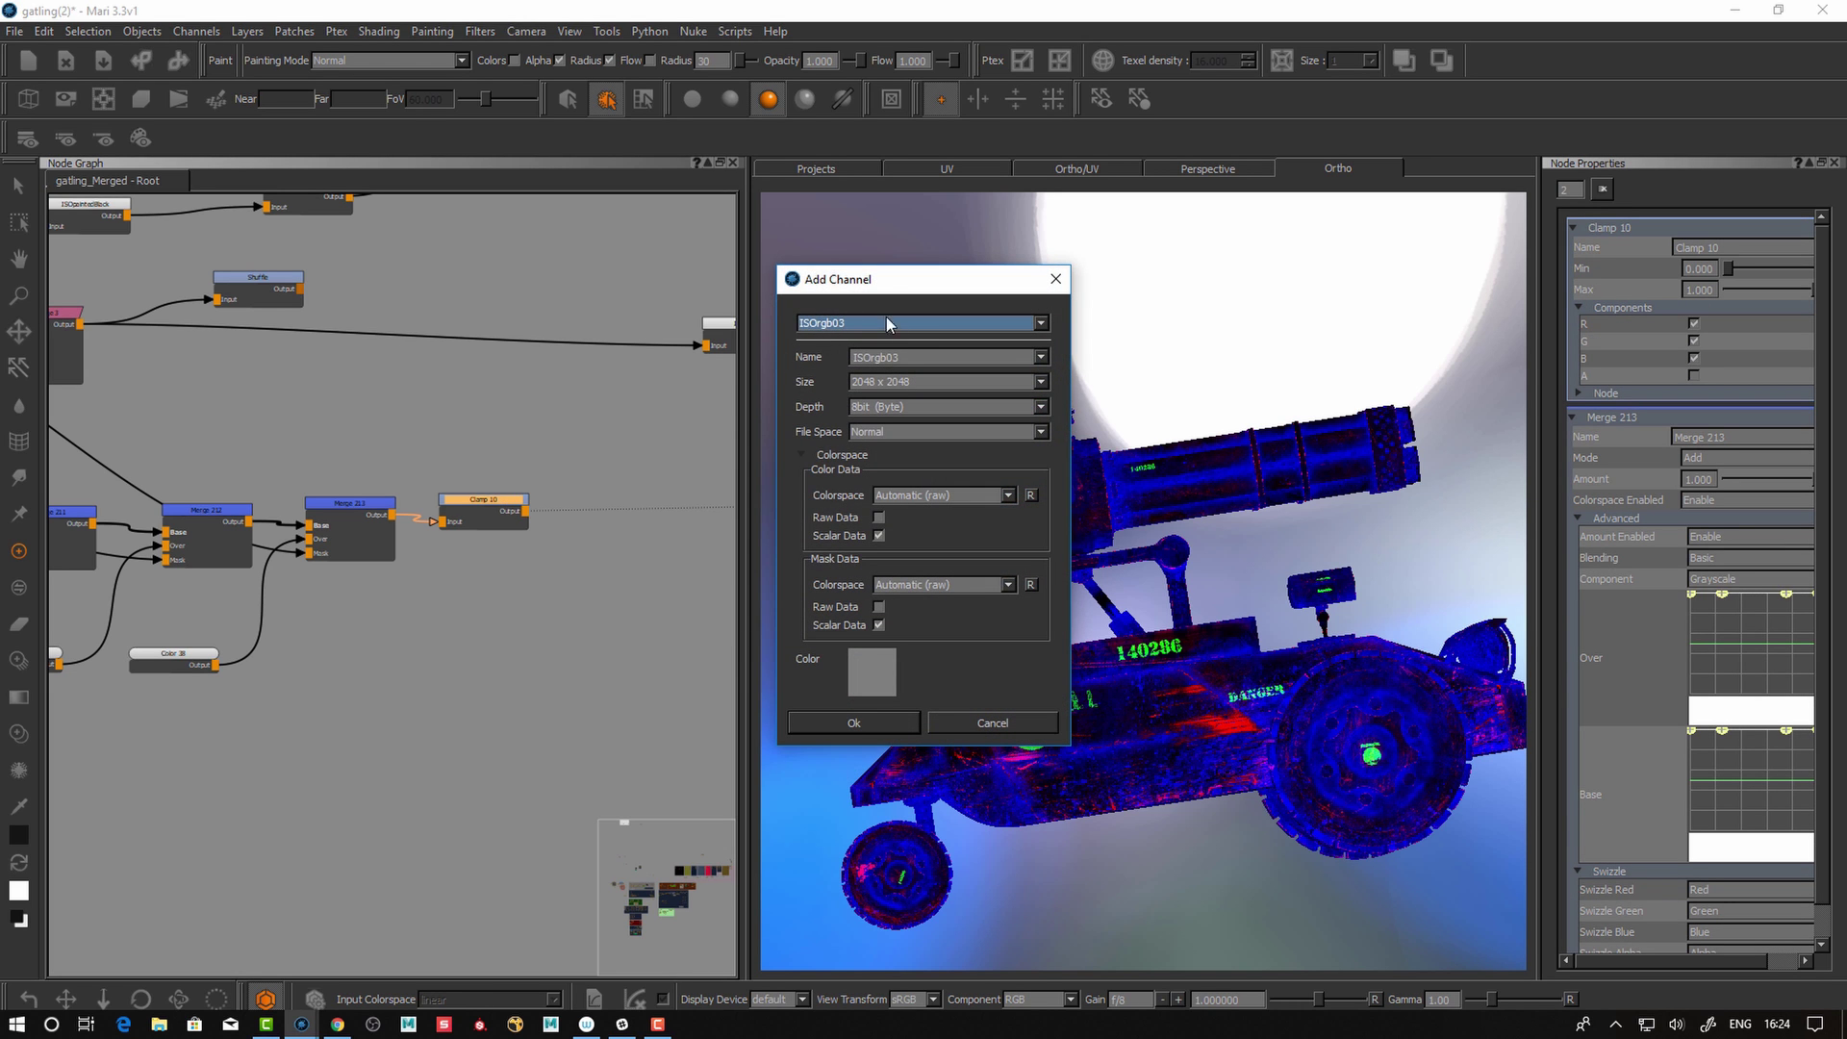
{"action": "left_click_drag", "start_coordinate": [910, 356], "coordinate": [789, 348]}
{"action": "type", "text": "ISOtest"}
{"action": "left_click", "coordinate": [862, 723]}
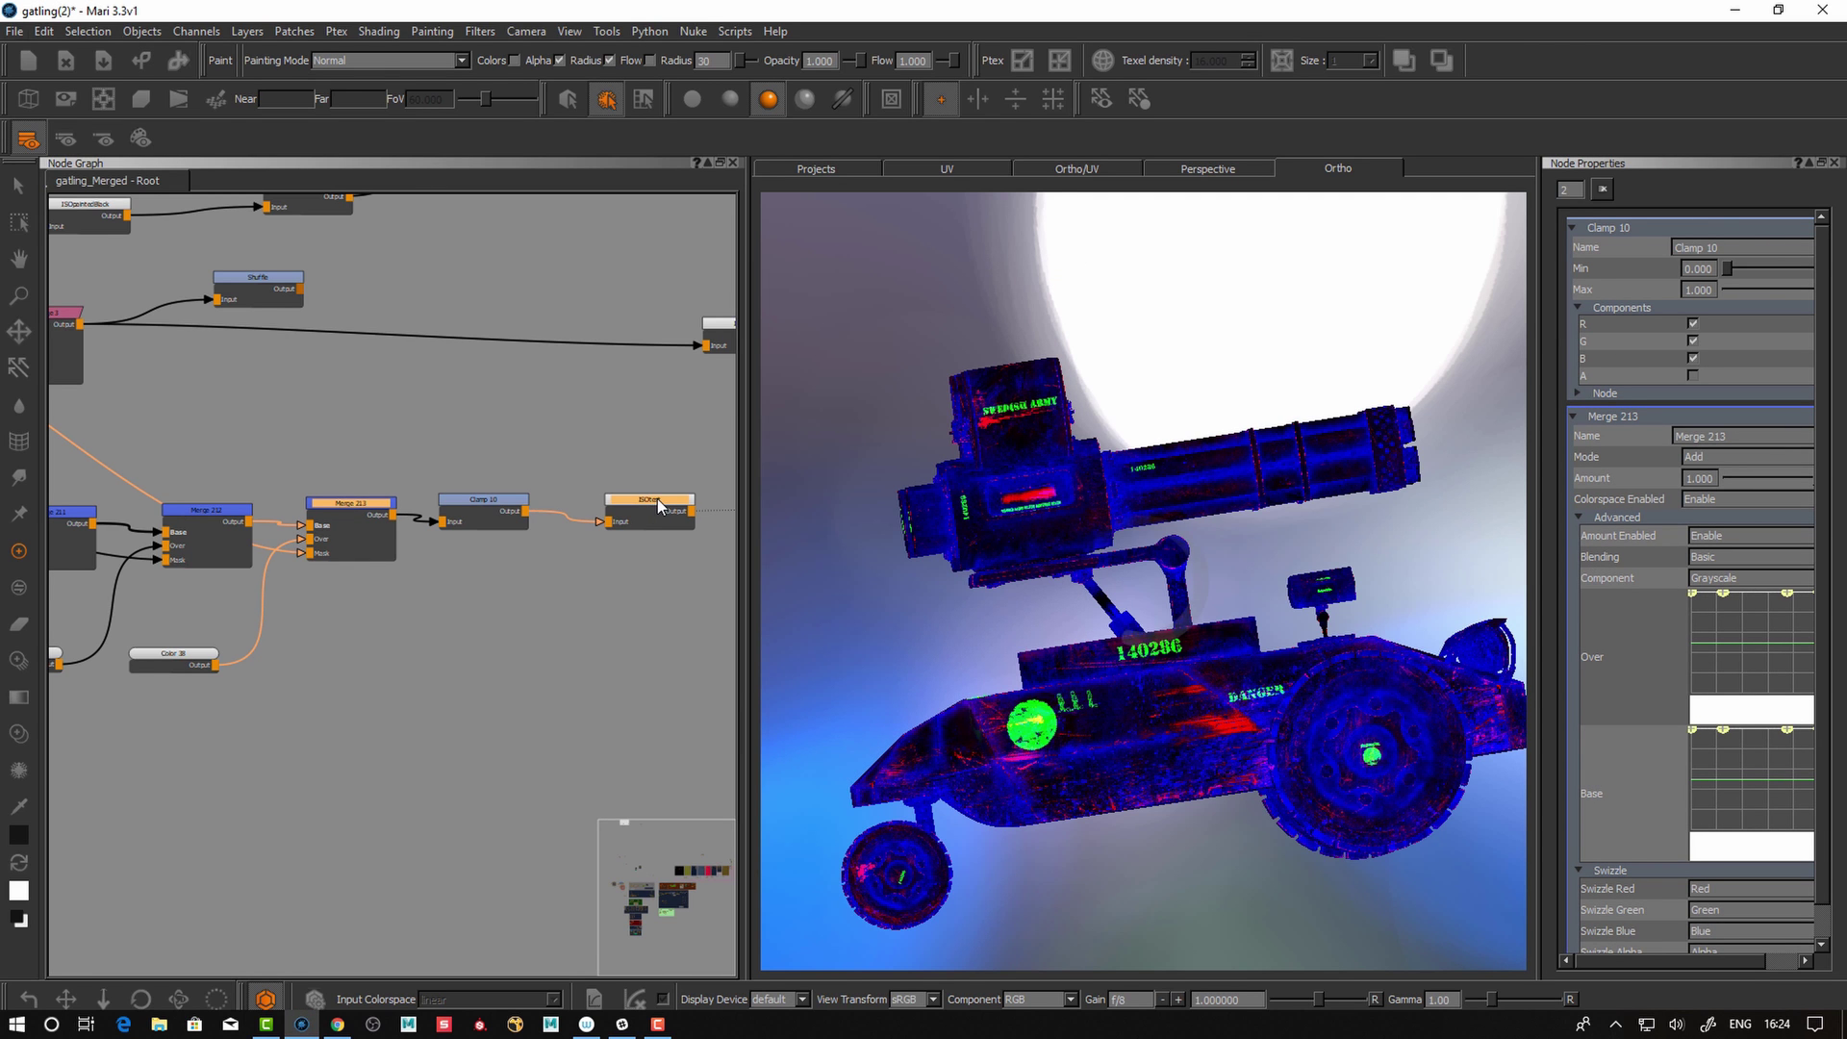
{"action": "middle_click_drag", "start_coordinate": [597, 573], "coordinate": [603, 602]}
{"action": "key", "text": "v"}
{"action": "left_click_drag", "start_coordinate": [1000, 625], "coordinate": [991, 663], "text": "alt"}
{"action": "left_click", "coordinate": [639, 544]}
{"action": "scroll", "coordinate": [423, 604], "scroll_direction": "down", "scroll_amount": 3}
{"action": "middle_click_drag", "start_coordinate": [392, 652], "coordinate": [473, 645]}
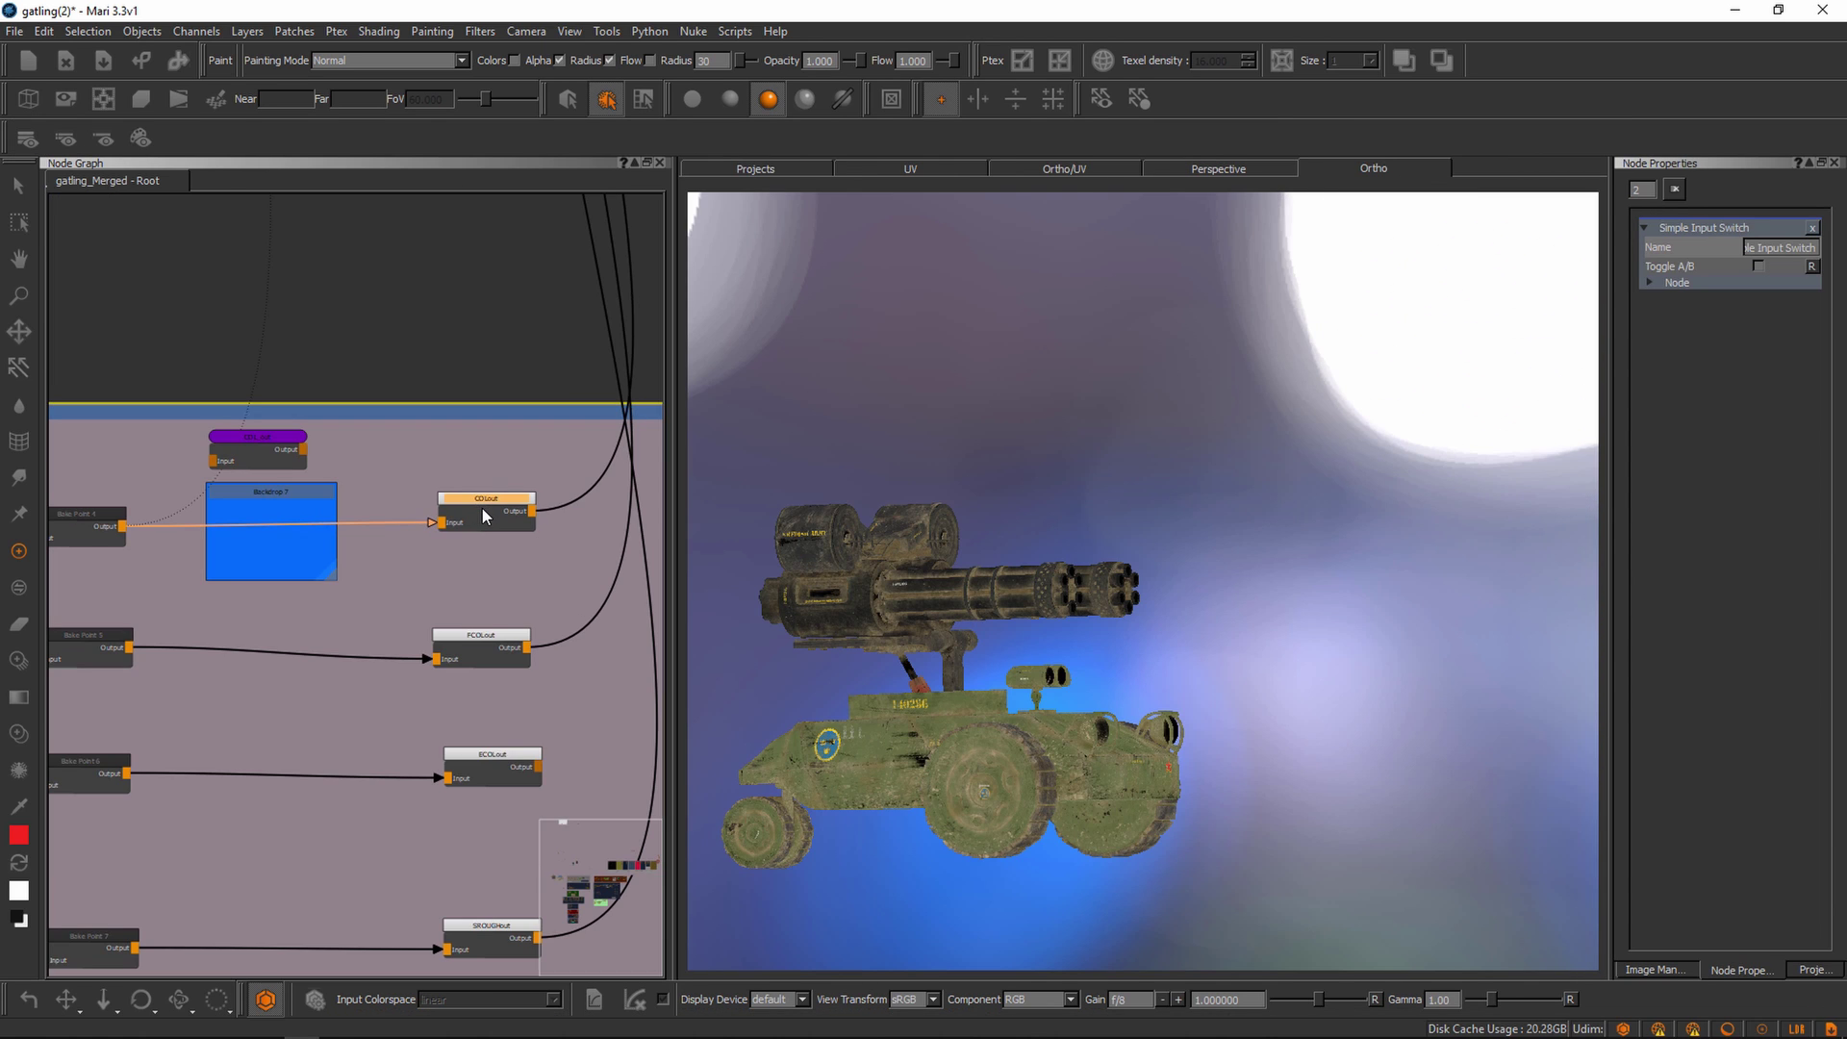
{"action": "left_click_drag", "start_coordinate": [480, 635], "coordinate": [477, 629]}
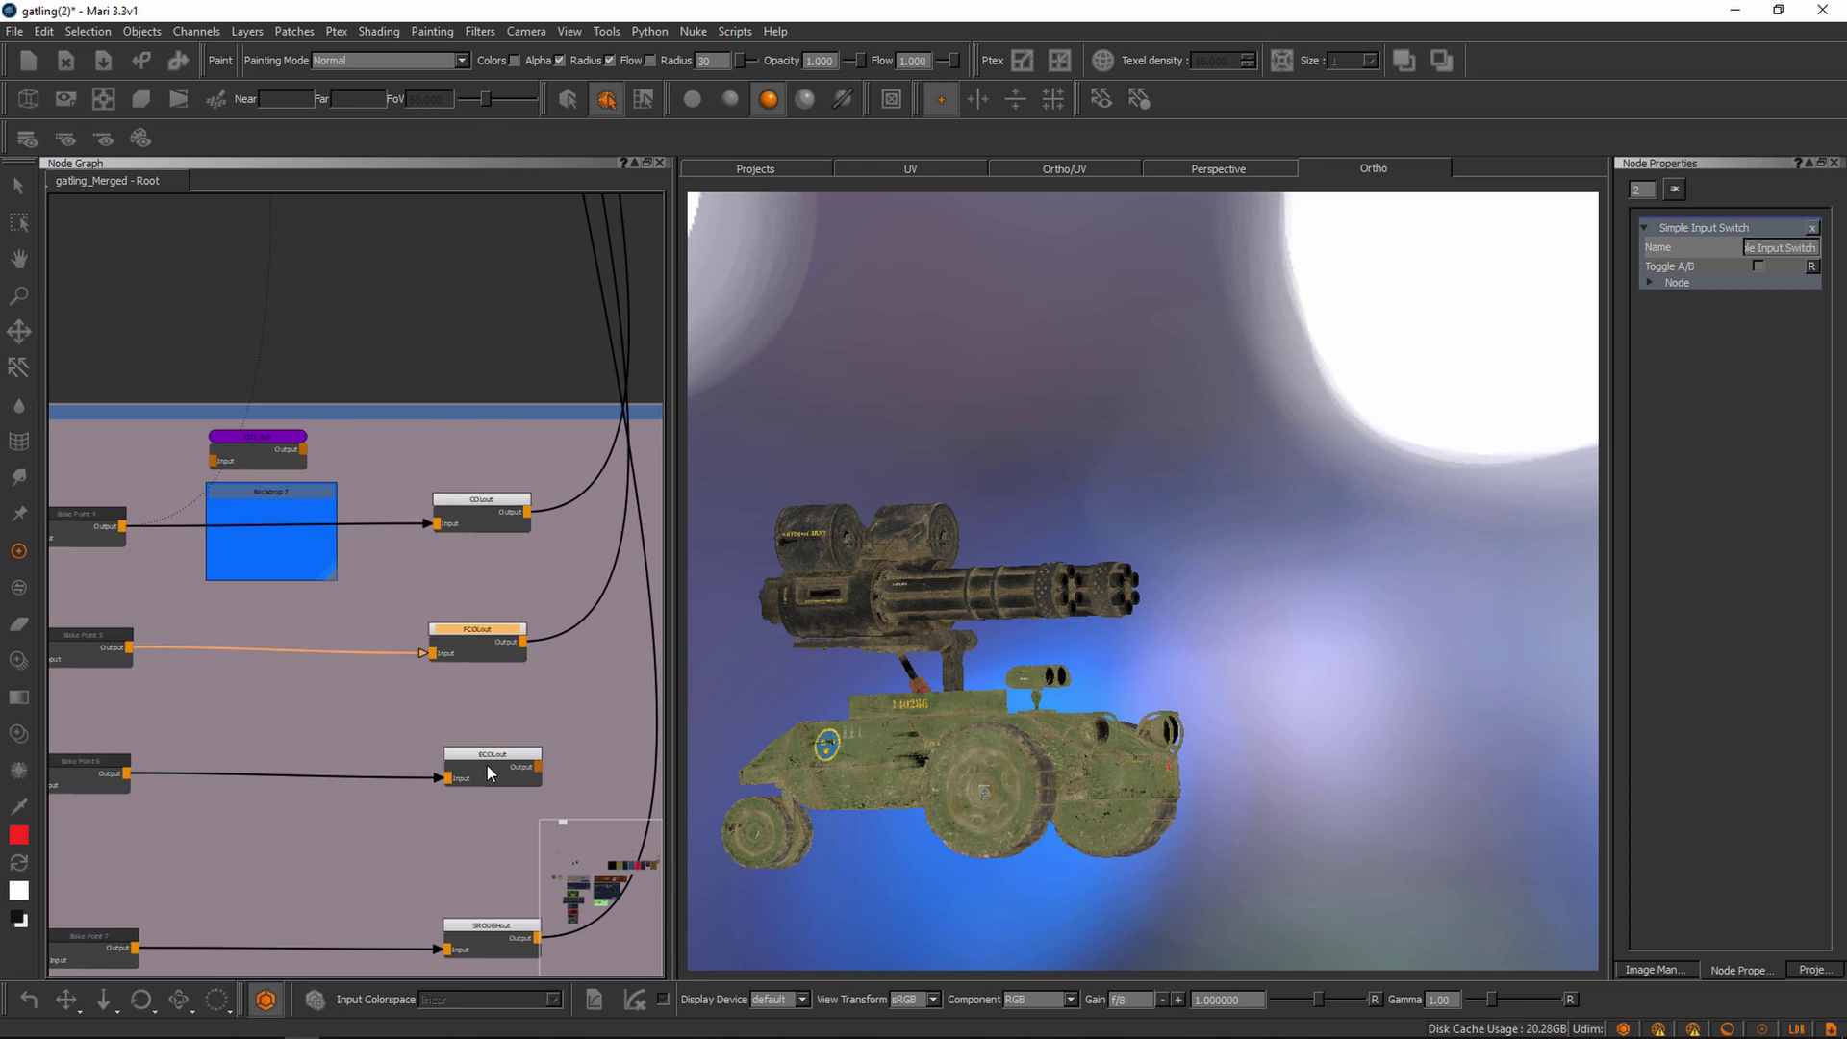
{"action": "left_click_drag", "start_coordinate": [491, 754], "coordinate": [483, 746]}
{"action": "left_click_drag", "start_coordinate": [493, 926], "coordinate": [496, 907]}
- Rename the COLout node as COL_O
{"action": "left_click", "coordinate": [475, 517]}
{"action": "scroll", "coordinate": [491, 538], "scroll_direction": "up", "scroll_amount": 3}
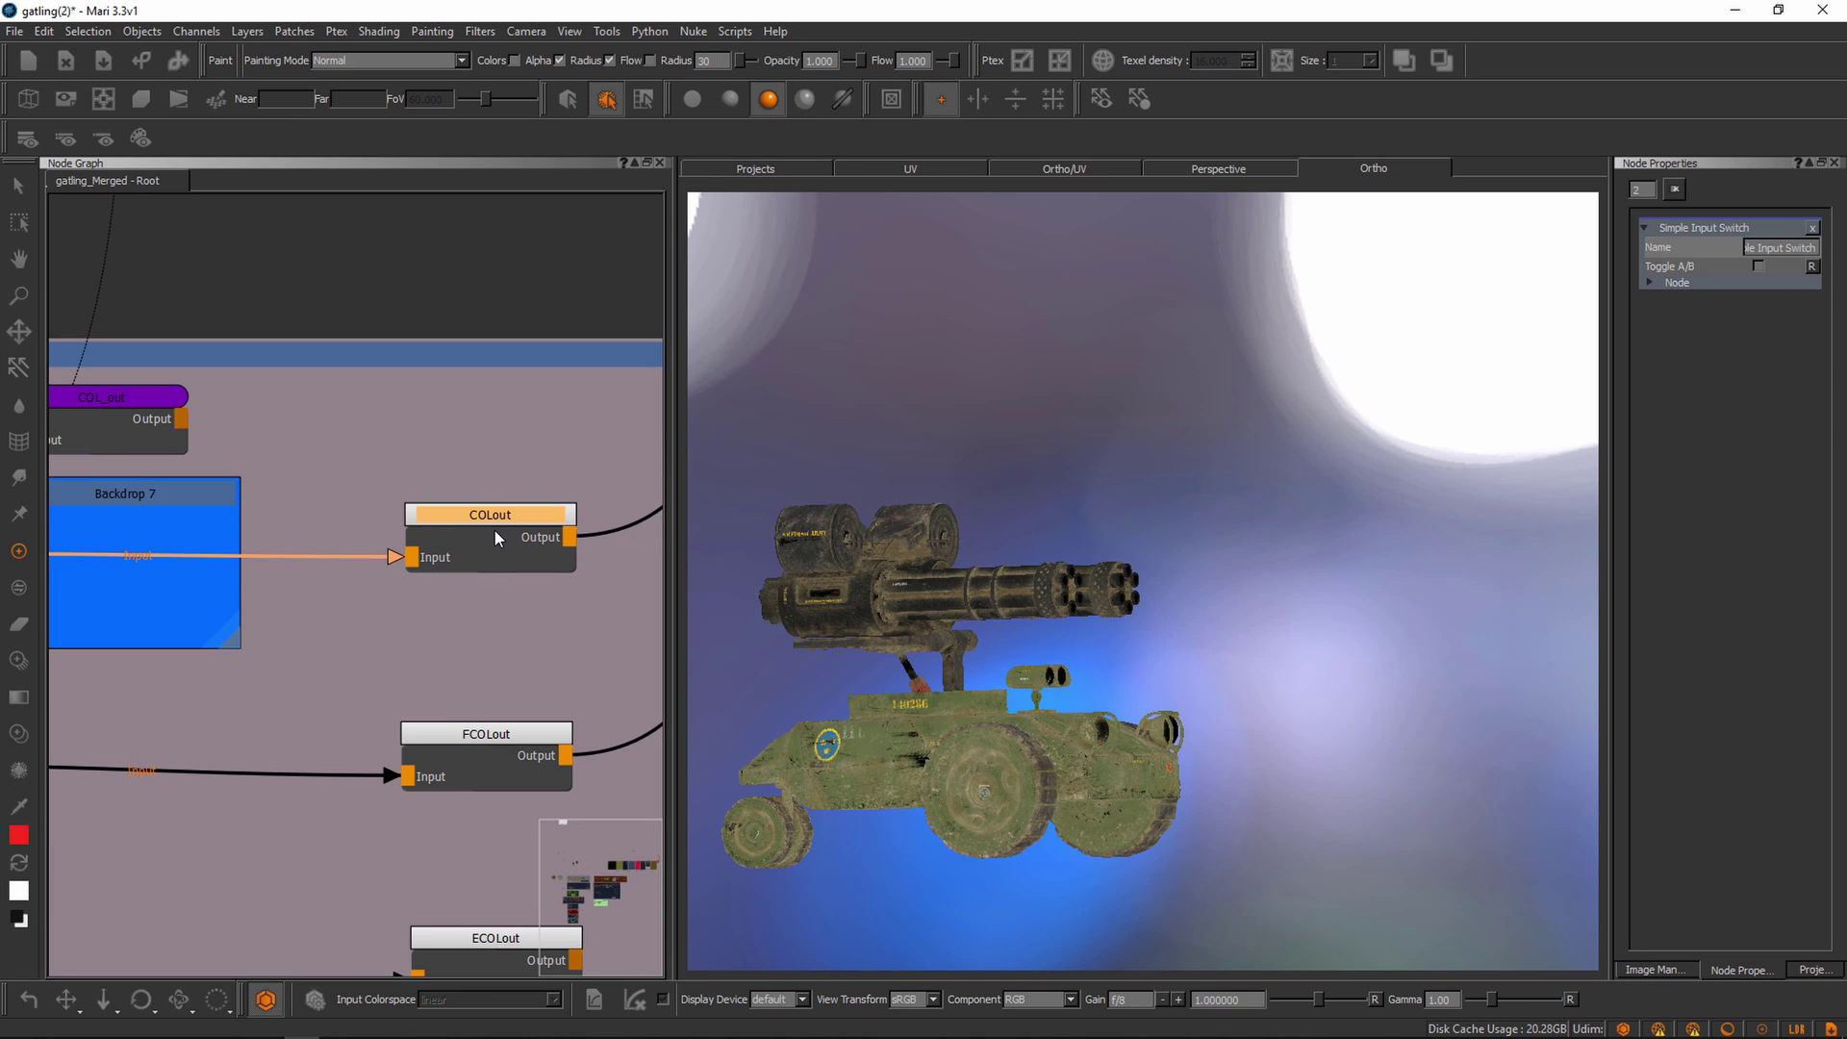
{"action": "key", "text": "n"}
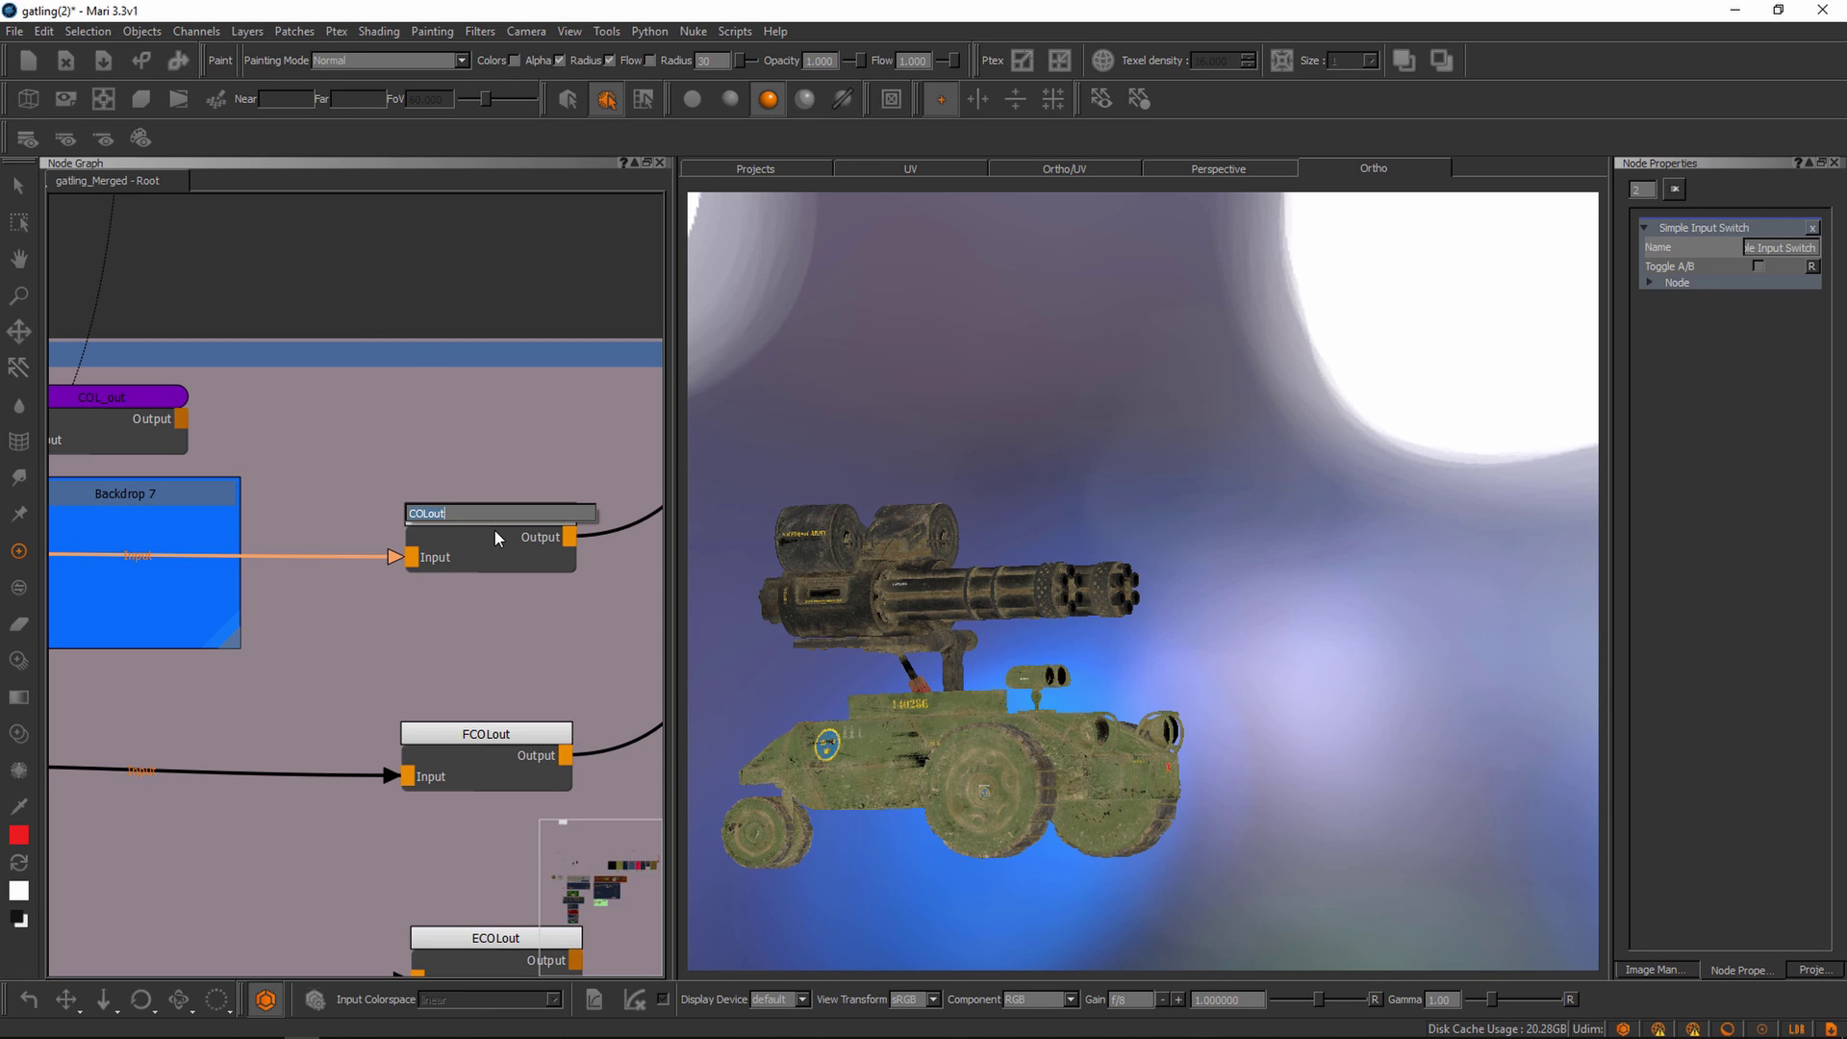
{"action": "key", "text": "BackSpace"}
{"action": "type", "text": "CO"}
{"action": "key", "text": "Return"}
- Rename the FCOLout node as FCOL_O
{"action": "left_click_drag", "start_coordinate": [488, 732], "coordinate": [482, 728]}
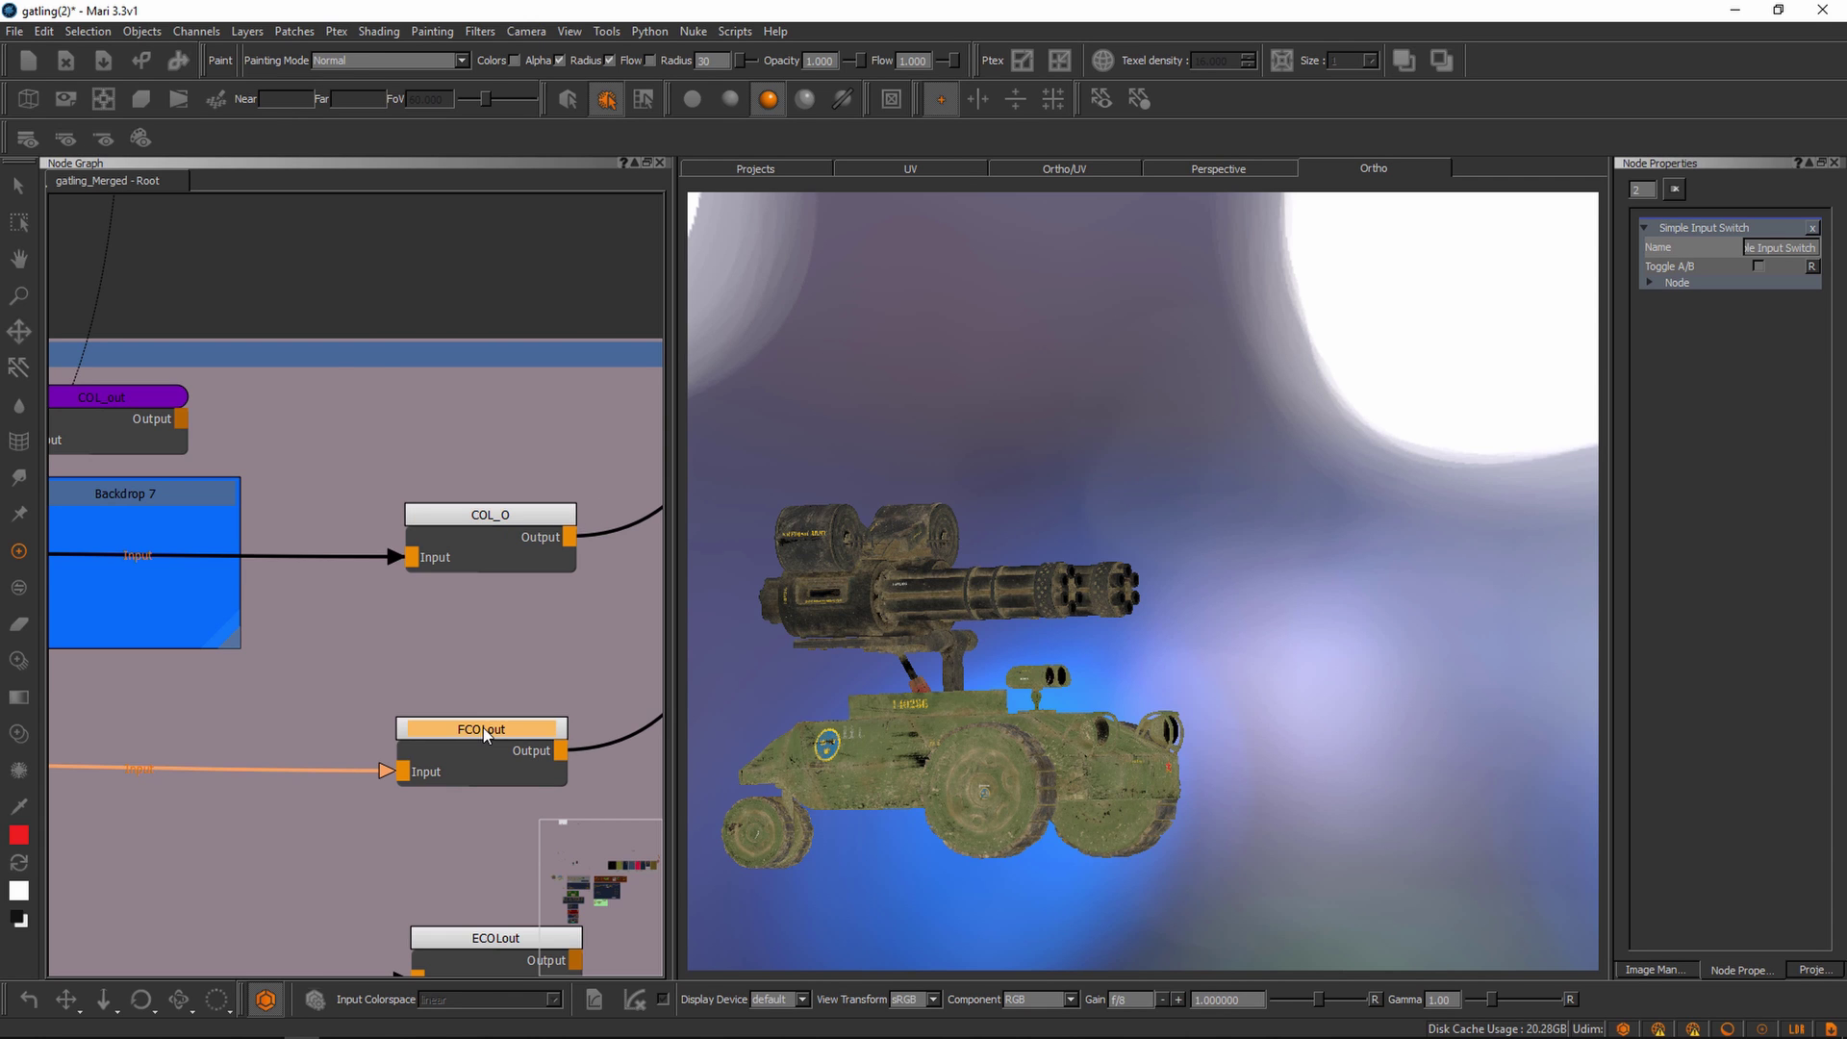
{"action": "double_click", "coordinate": [483, 727]}
{"action": "key", "text": "BackSpace"}
{"action": "type", "text": "FC"}
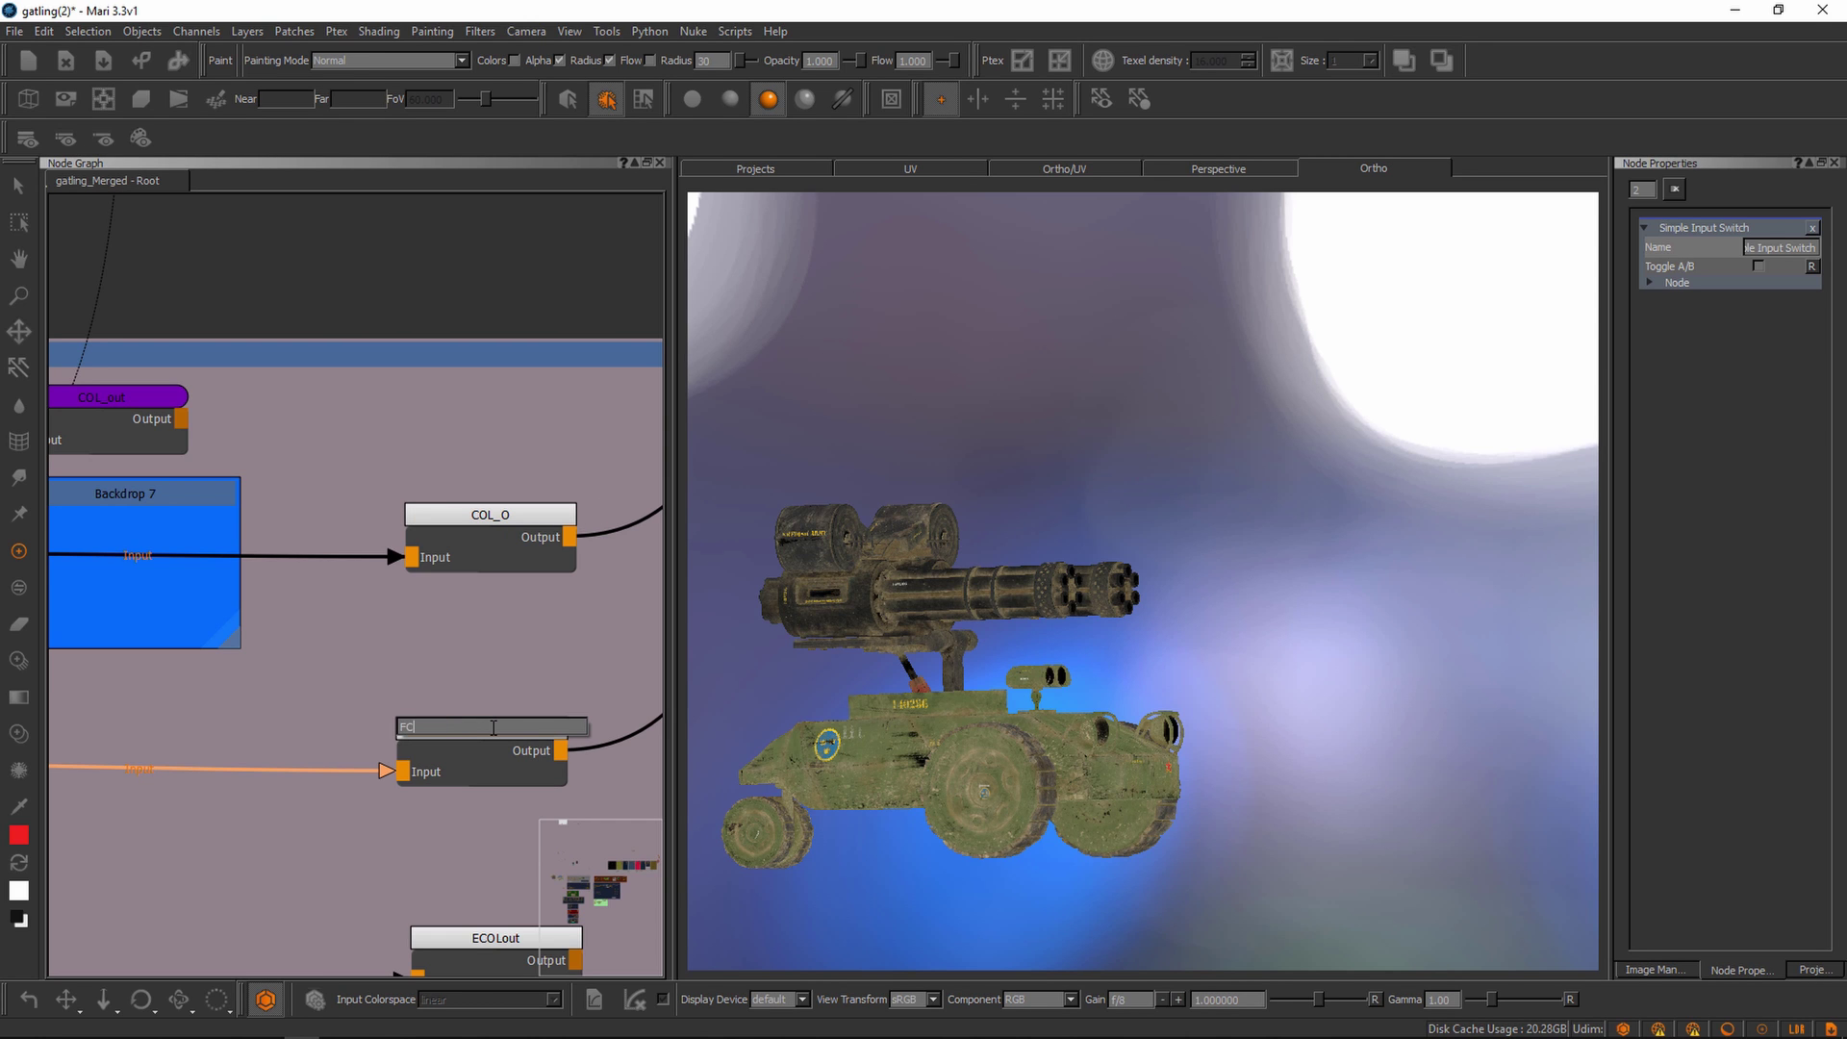
{"action": "type", "text": "OL_O"}
{"action": "key", "text": "Return"}
- Rename the ECOLout node as ECOL_O
{"action": "middle_click_drag", "start_coordinate": [488, 489], "coordinate": [496, 235]}
{"action": "scroll", "coordinate": [495, 236], "scroll_direction": "up", "scroll_amount": 1}
{"action": "double_click", "coordinate": [500, 751]}
{"action": "type", "text": "ECOL"}
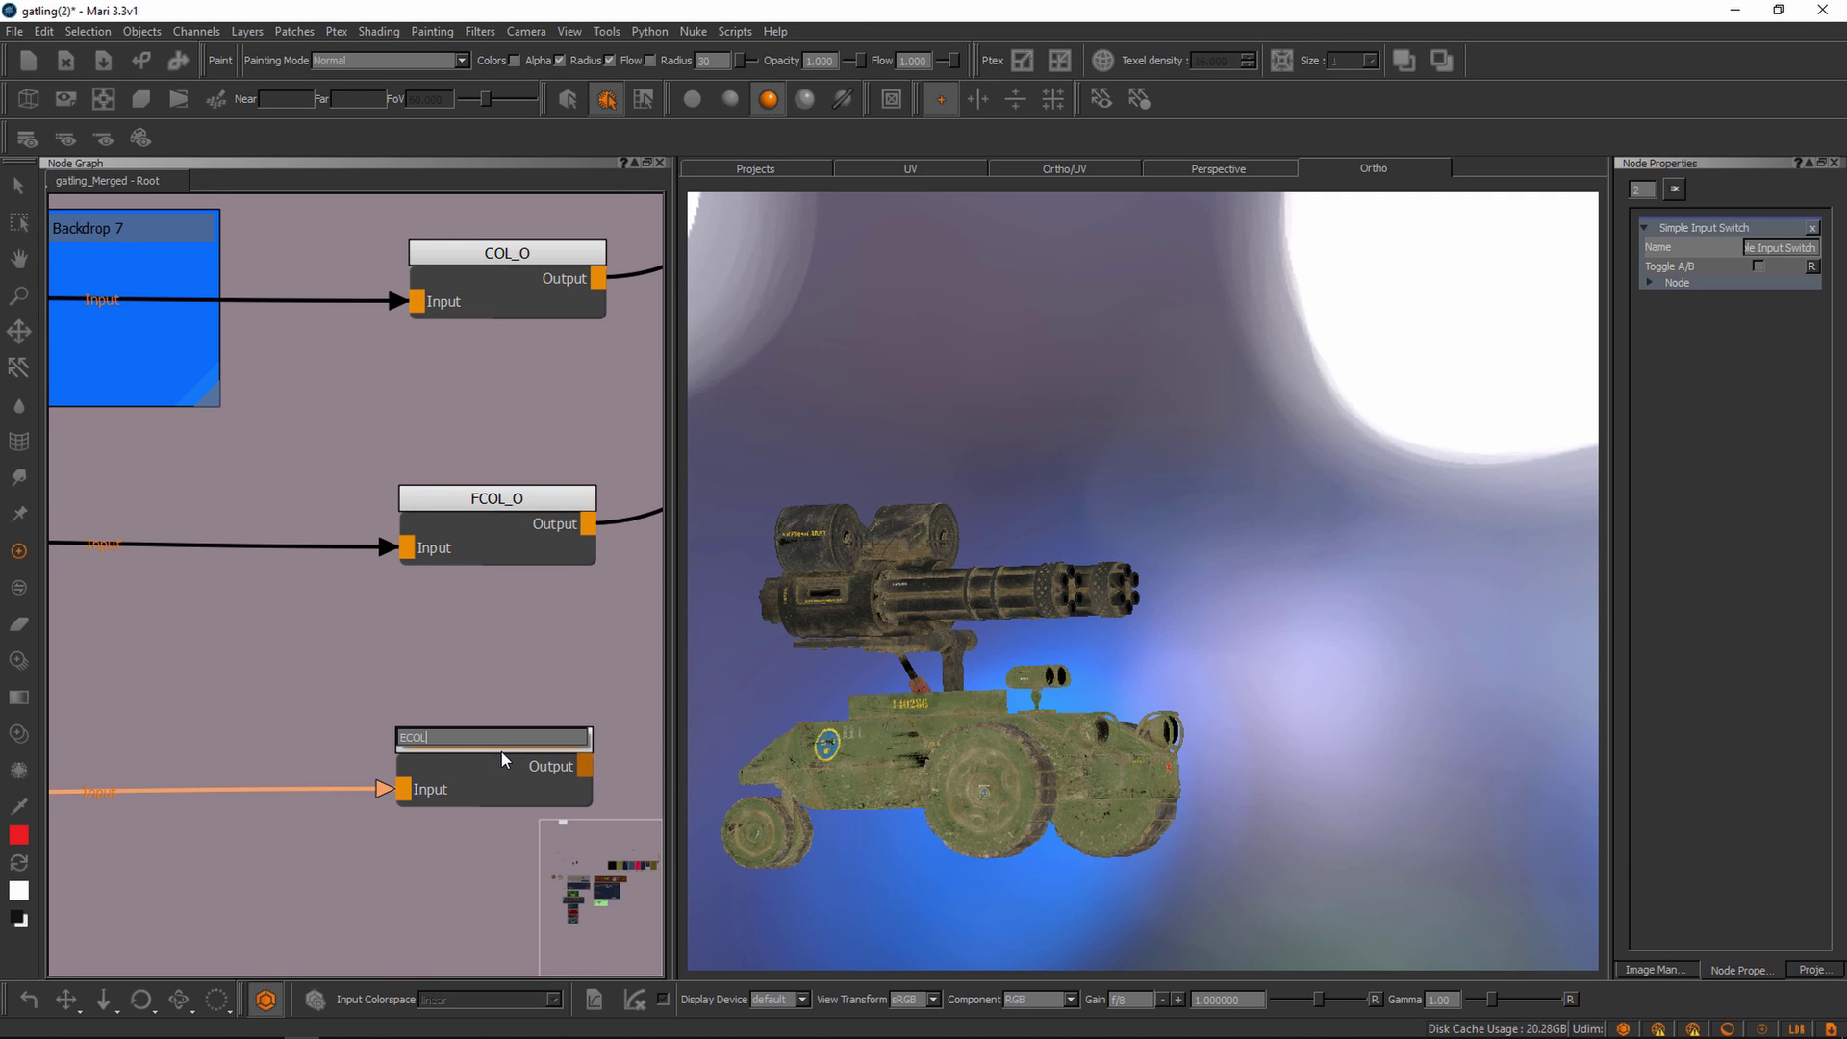
{"action": "type", "text": "_O"}
{"action": "key", "text": "Return"}
- Shift the SROUGHout node slightly and rename it as SPECR_O
{"action": "scroll", "coordinate": [466, 680], "scroll_direction": "down", "scroll_amount": 2}
{"action": "middle_click_drag", "start_coordinate": [466, 680], "coordinate": [483, 612]}
{"action": "left_click_drag", "start_coordinate": [490, 856], "coordinate": [458, 869]}
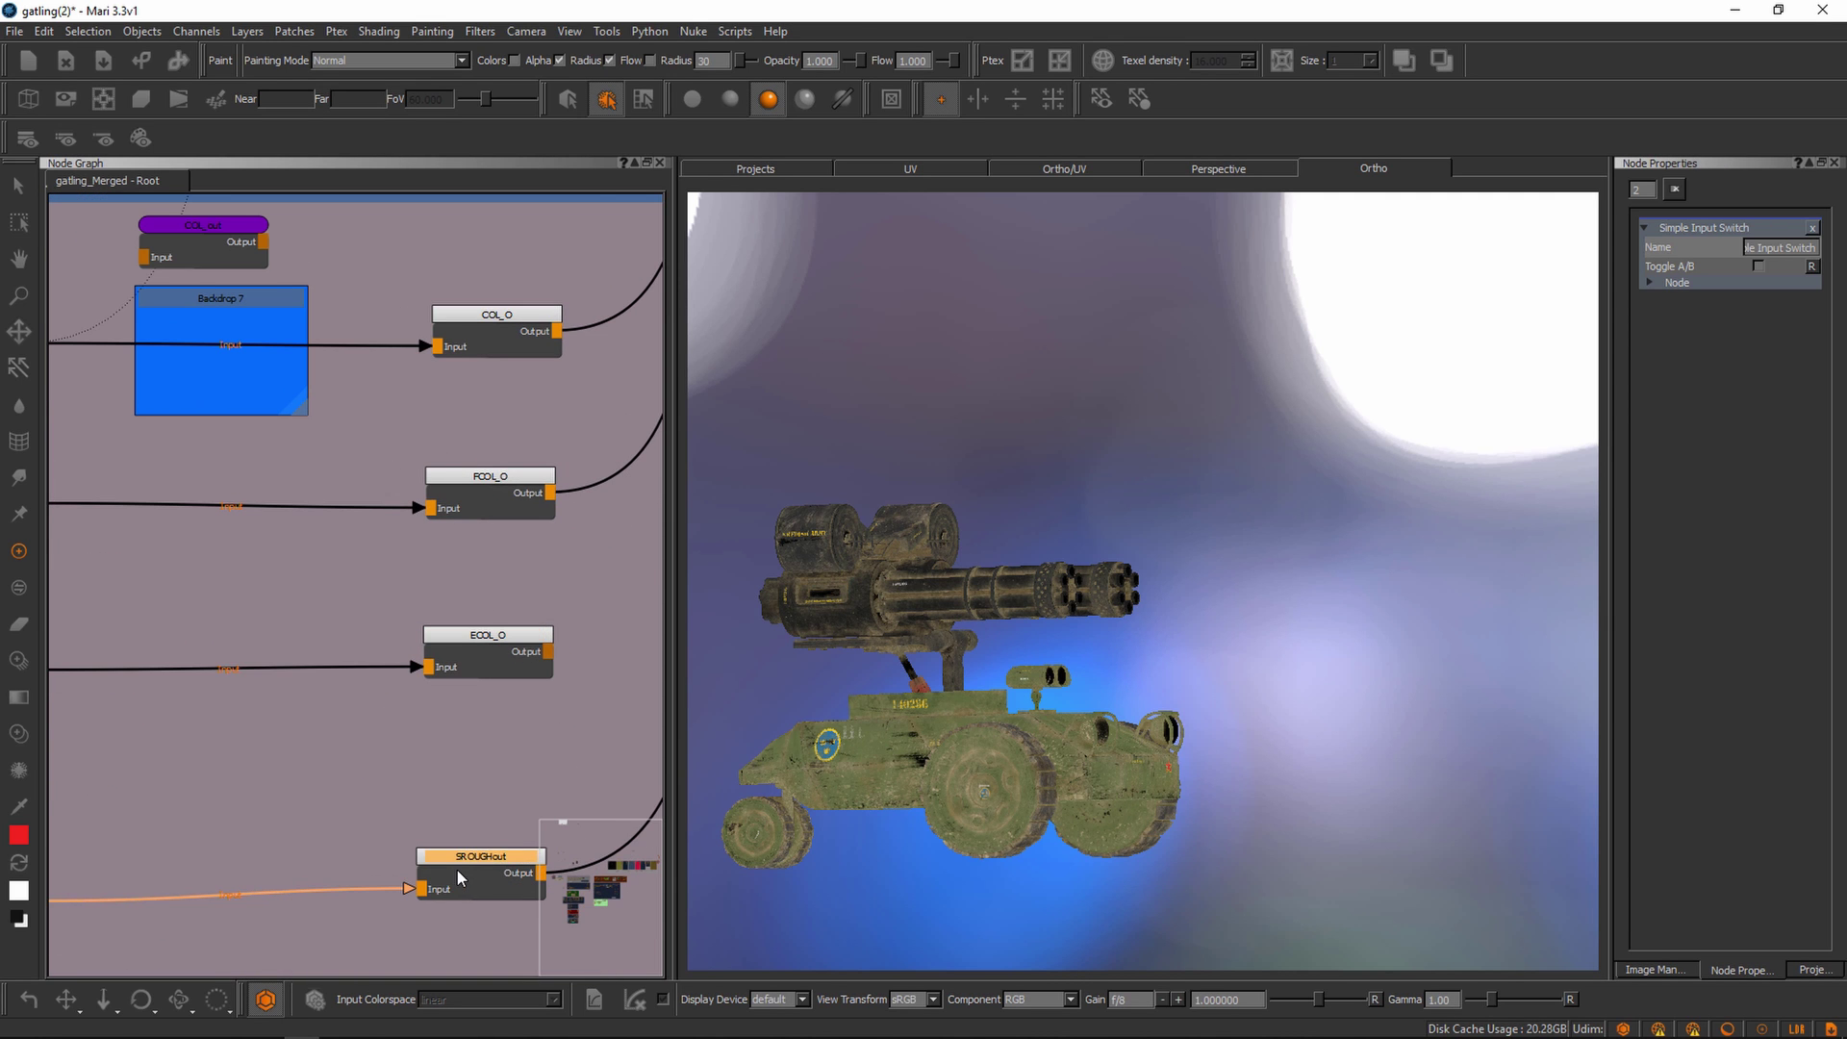
{"action": "double_click", "coordinate": [459, 866]}
{"action": "type", "text": "SPECR_O"}
{"action": "key", "text": "Return"}
- Rename the BUMPout node as BUMP_O
{"action": "middle_click_drag", "start_coordinate": [465, 787], "coordinate": [381, 432]}
{"action": "double_click", "coordinate": [464, 769]}
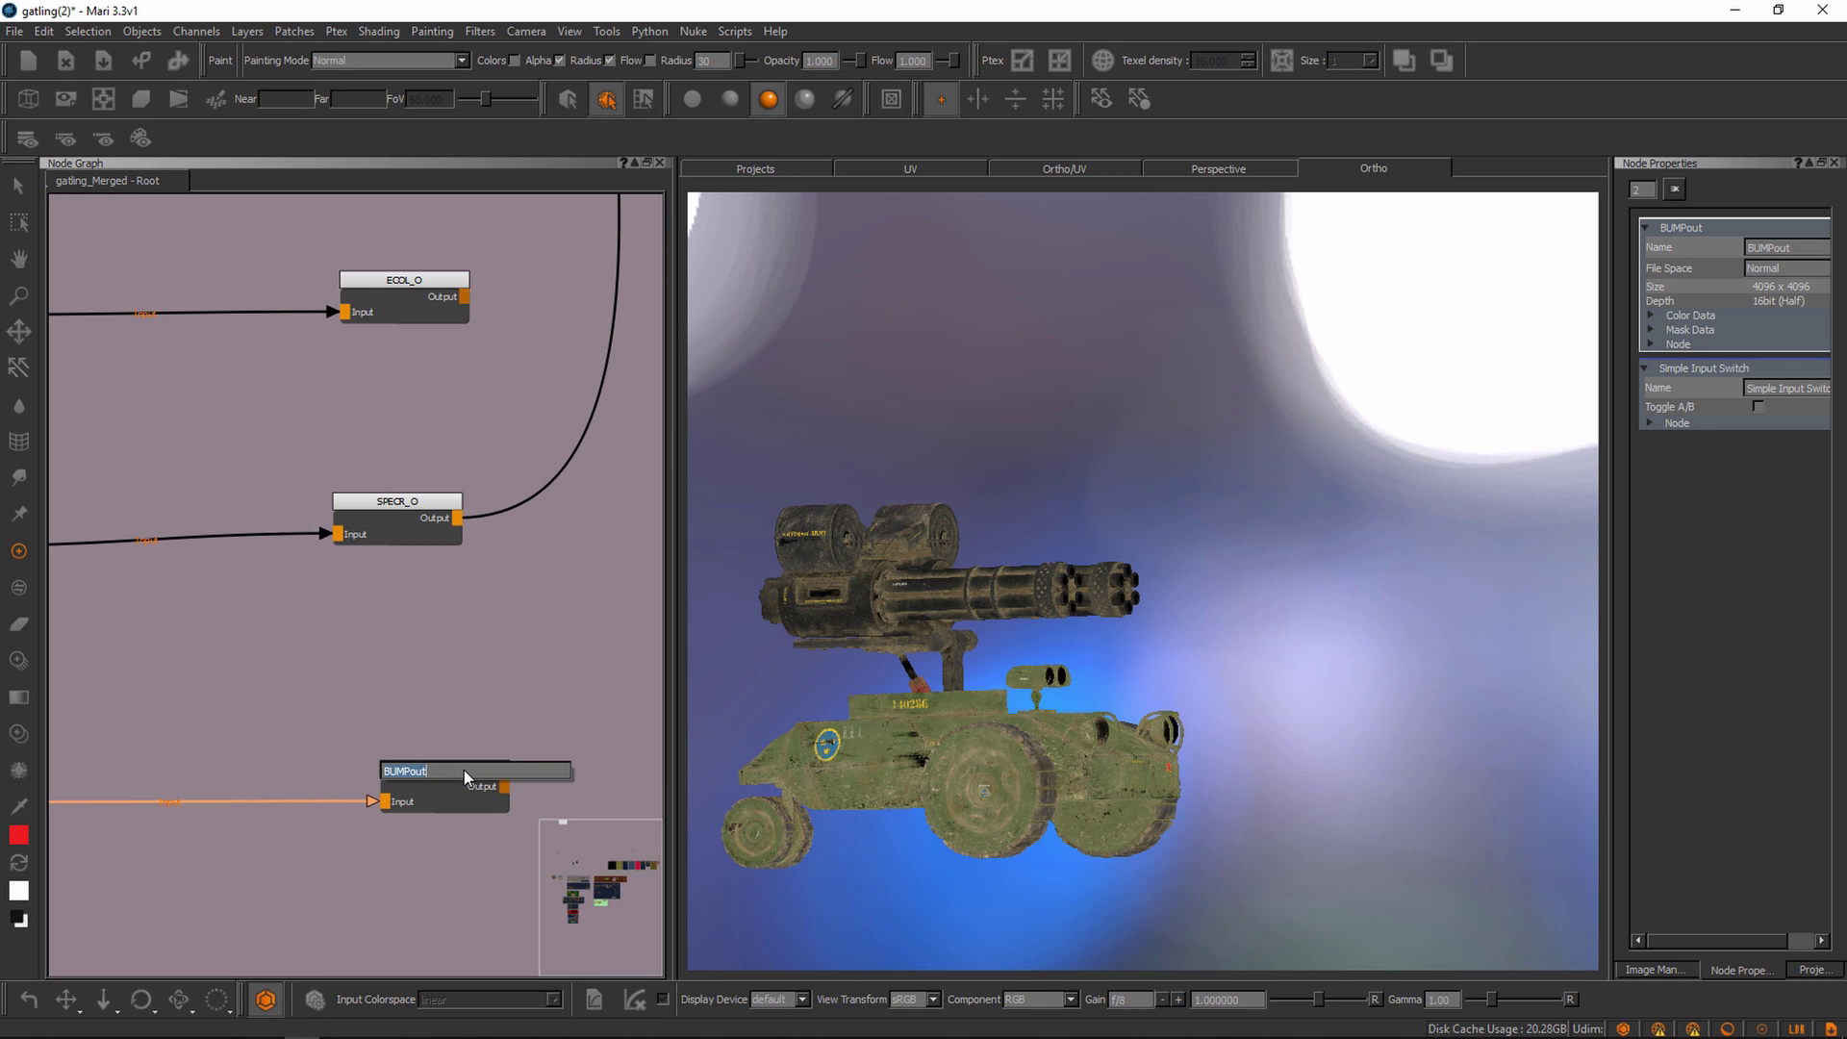
{"action": "type", "text": "BUMP_O"}
{"action": "key", "text": "Return"}
- Look over the renamed output nodes and the rest of the graph, and locate the outputs in the Dirtmaterial backdrop
{"action": "scroll", "coordinate": [513, 304], "scroll_direction": "down", "scroll_amount": 3}
{"action": "left_click", "coordinate": [492, 469]}
{"action": "left_click", "coordinate": [423, 625]}
{"action": "scroll", "coordinate": [317, 722], "scroll_direction": "down", "scroll_amount": 4}
{"action": "left_click", "coordinate": [386, 775]}
{"action": "middle_click_drag", "start_coordinate": [404, 643], "coordinate": [631, 578]}
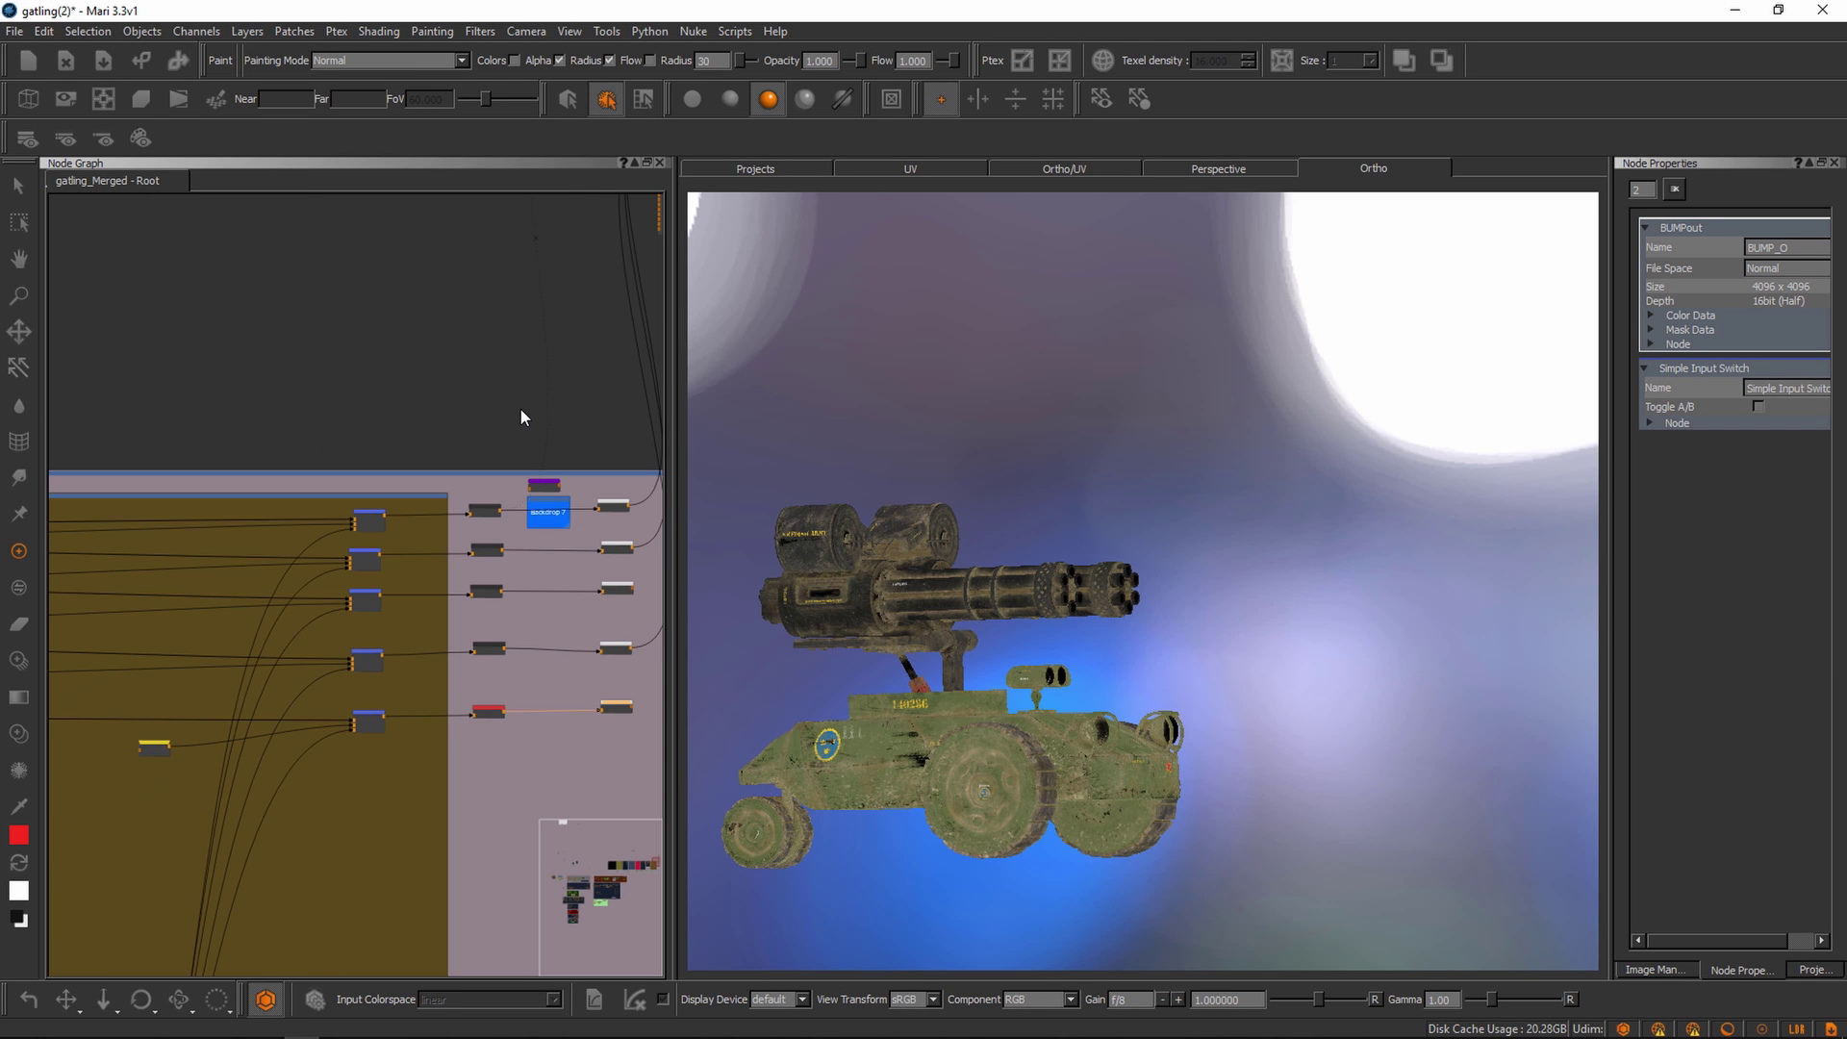
{"action": "middle_click_drag", "start_coordinate": [484, 774], "coordinate": [445, 416]}
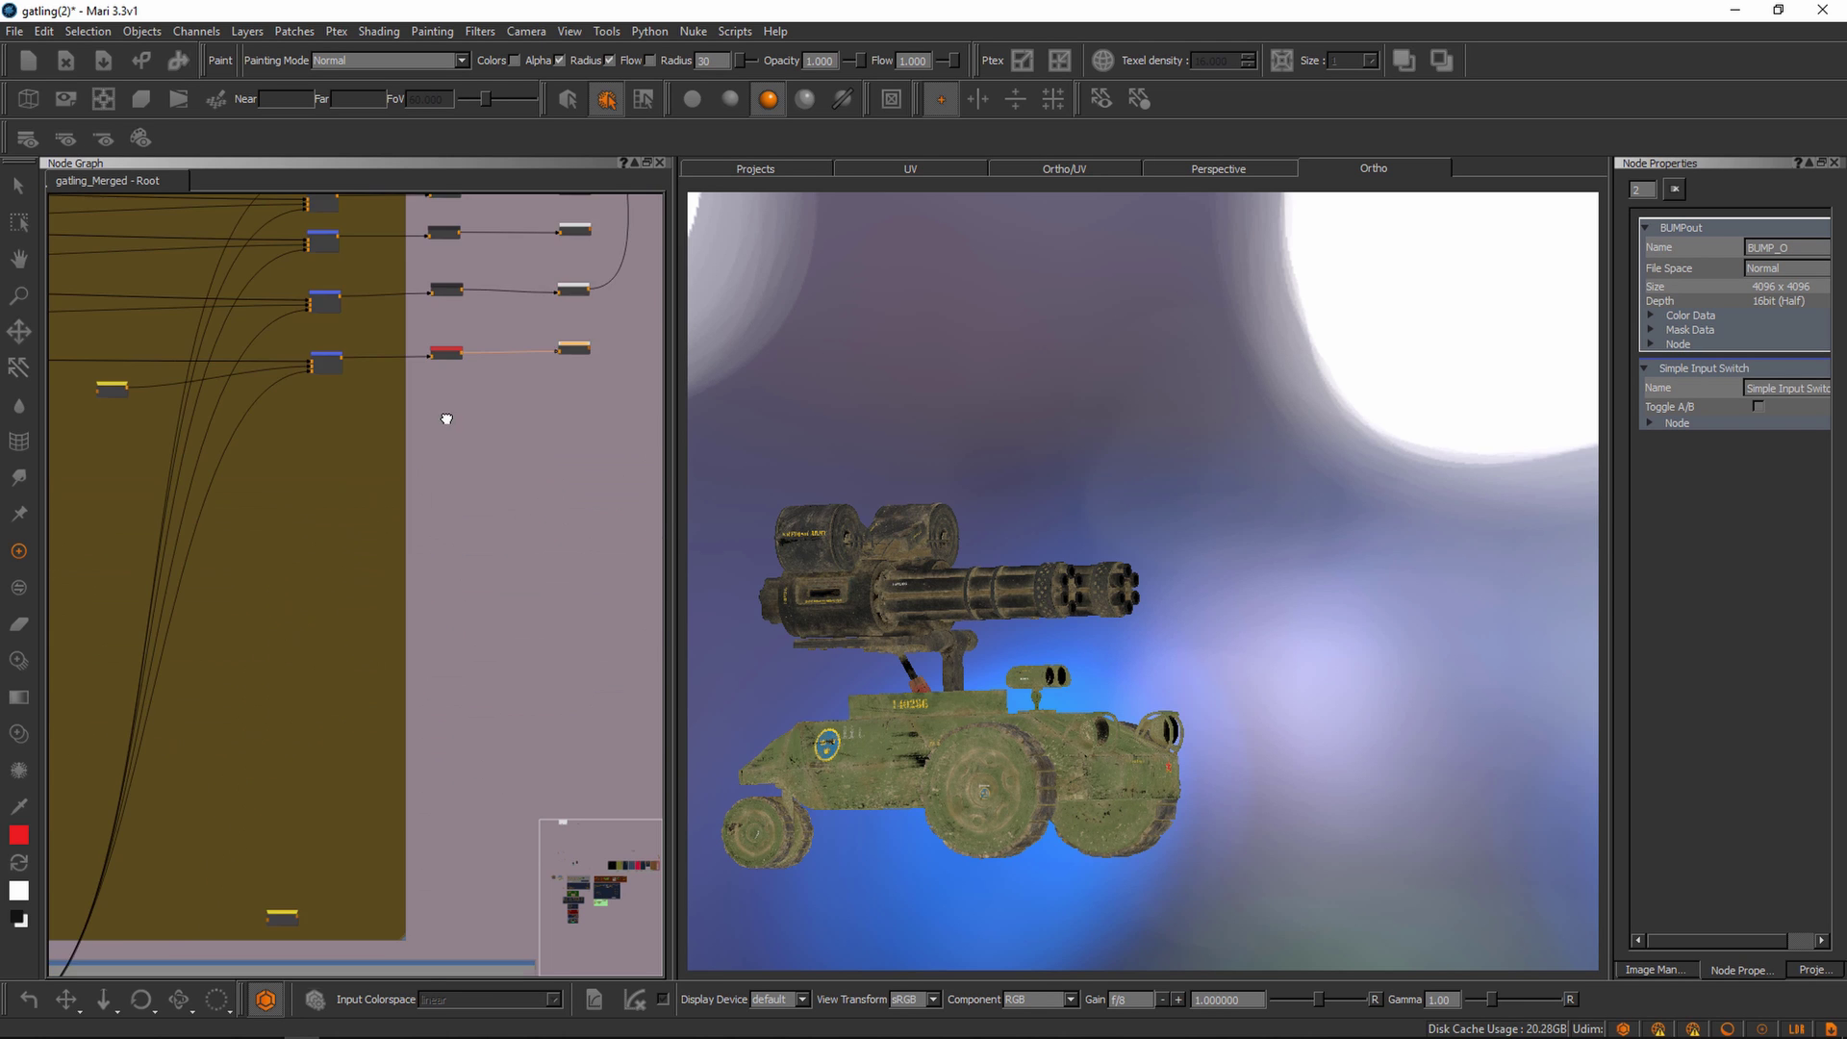
{"action": "scroll", "coordinate": [430, 577], "scroll_direction": "down", "scroll_amount": 6}
{"action": "left_click", "coordinate": [397, 782]}
{"action": "key", "text": "a"}
{"action": "scroll", "coordinate": [402, 603], "scroll_direction": "up", "scroll_amount": 6}
{"action": "middle_click_drag", "start_coordinate": [510, 569], "coordinate": [398, 611]}
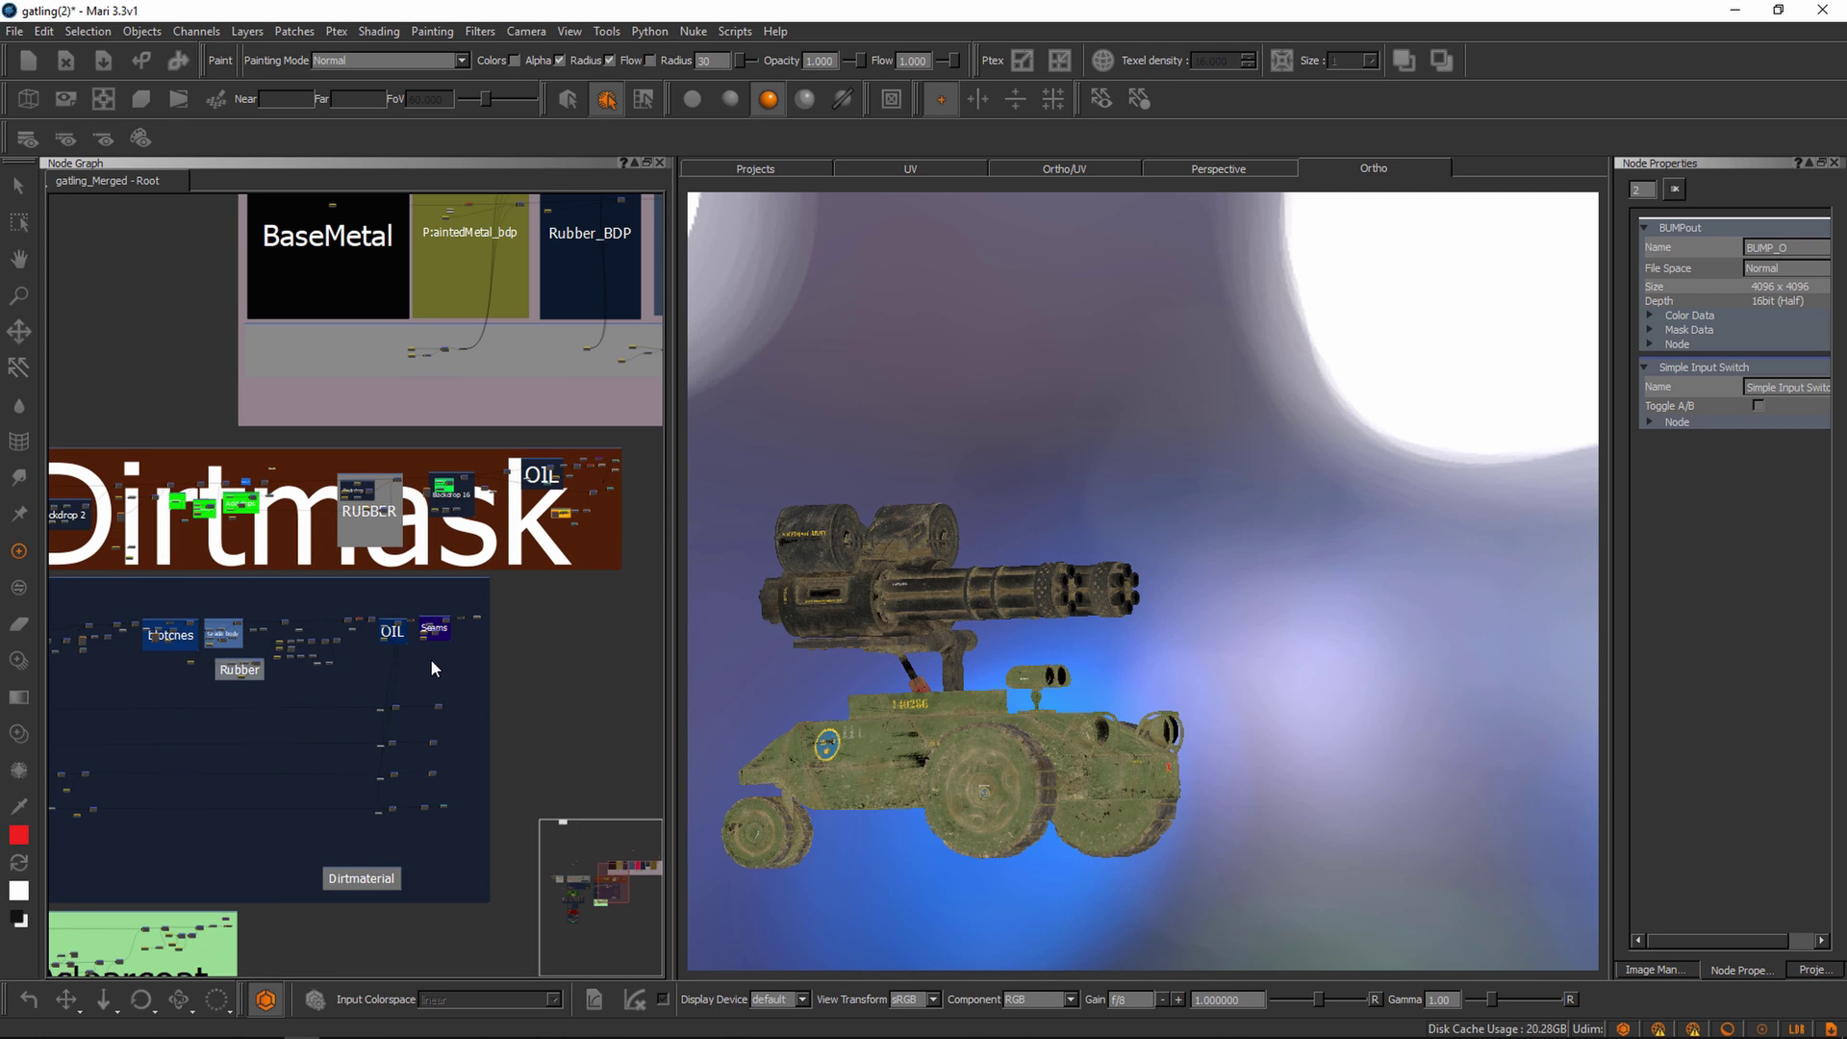
{"action": "scroll", "coordinate": [481, 615], "scroll_direction": "up", "scroll_amount": 3}
{"action": "scroll", "coordinate": [488, 621], "scroll_direction": "up", "scroll_amount": 5}
- Rename the COLdirt channel node in the Dirtmaterial backdrop as COLdirt_O
{"action": "left_click", "coordinate": [517, 621]}
{"action": "left_click_drag", "start_coordinate": [515, 621], "coordinate": [505, 615]}
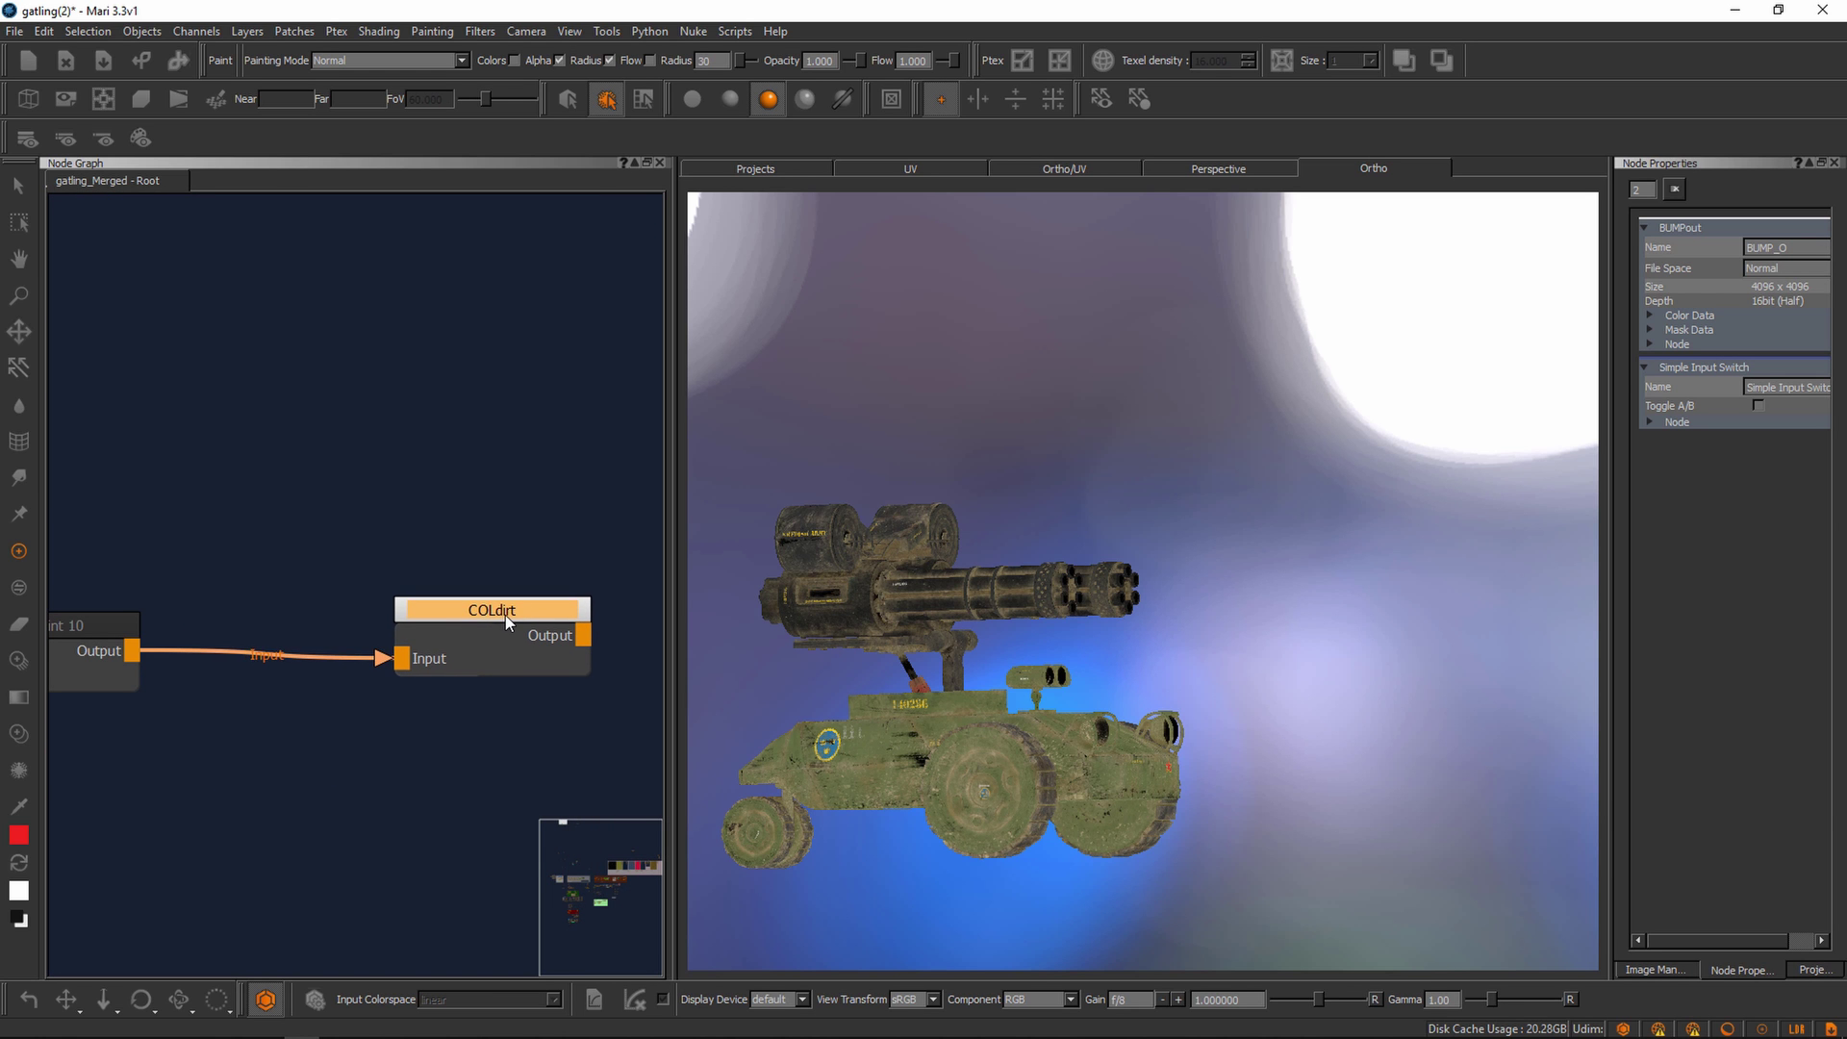
{"action": "left_click_drag", "start_coordinate": [988, 675], "coordinate": [948, 697], "text": "alt"}
{"action": "left_click_drag", "start_coordinate": [503, 619], "coordinate": [494, 614]}
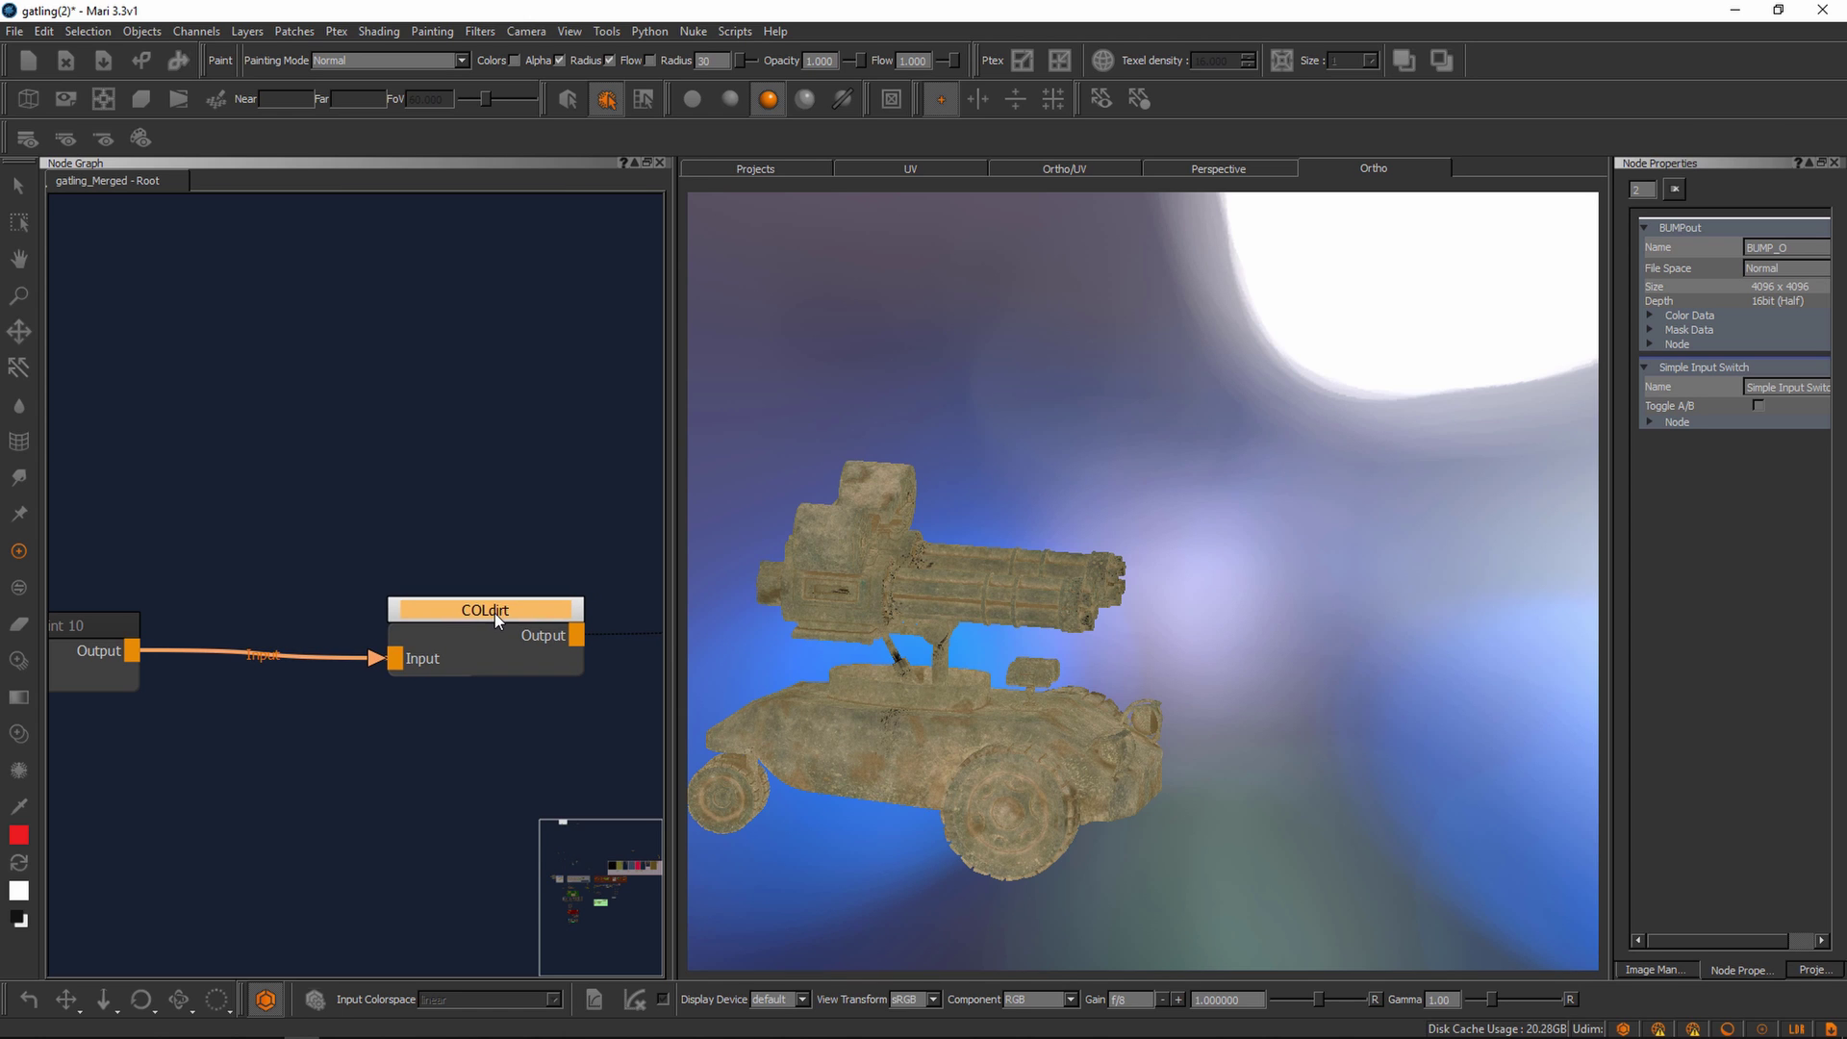
{"action": "double_click", "coordinate": [494, 610]}
{"action": "type", "text": "COLdirt_O"}
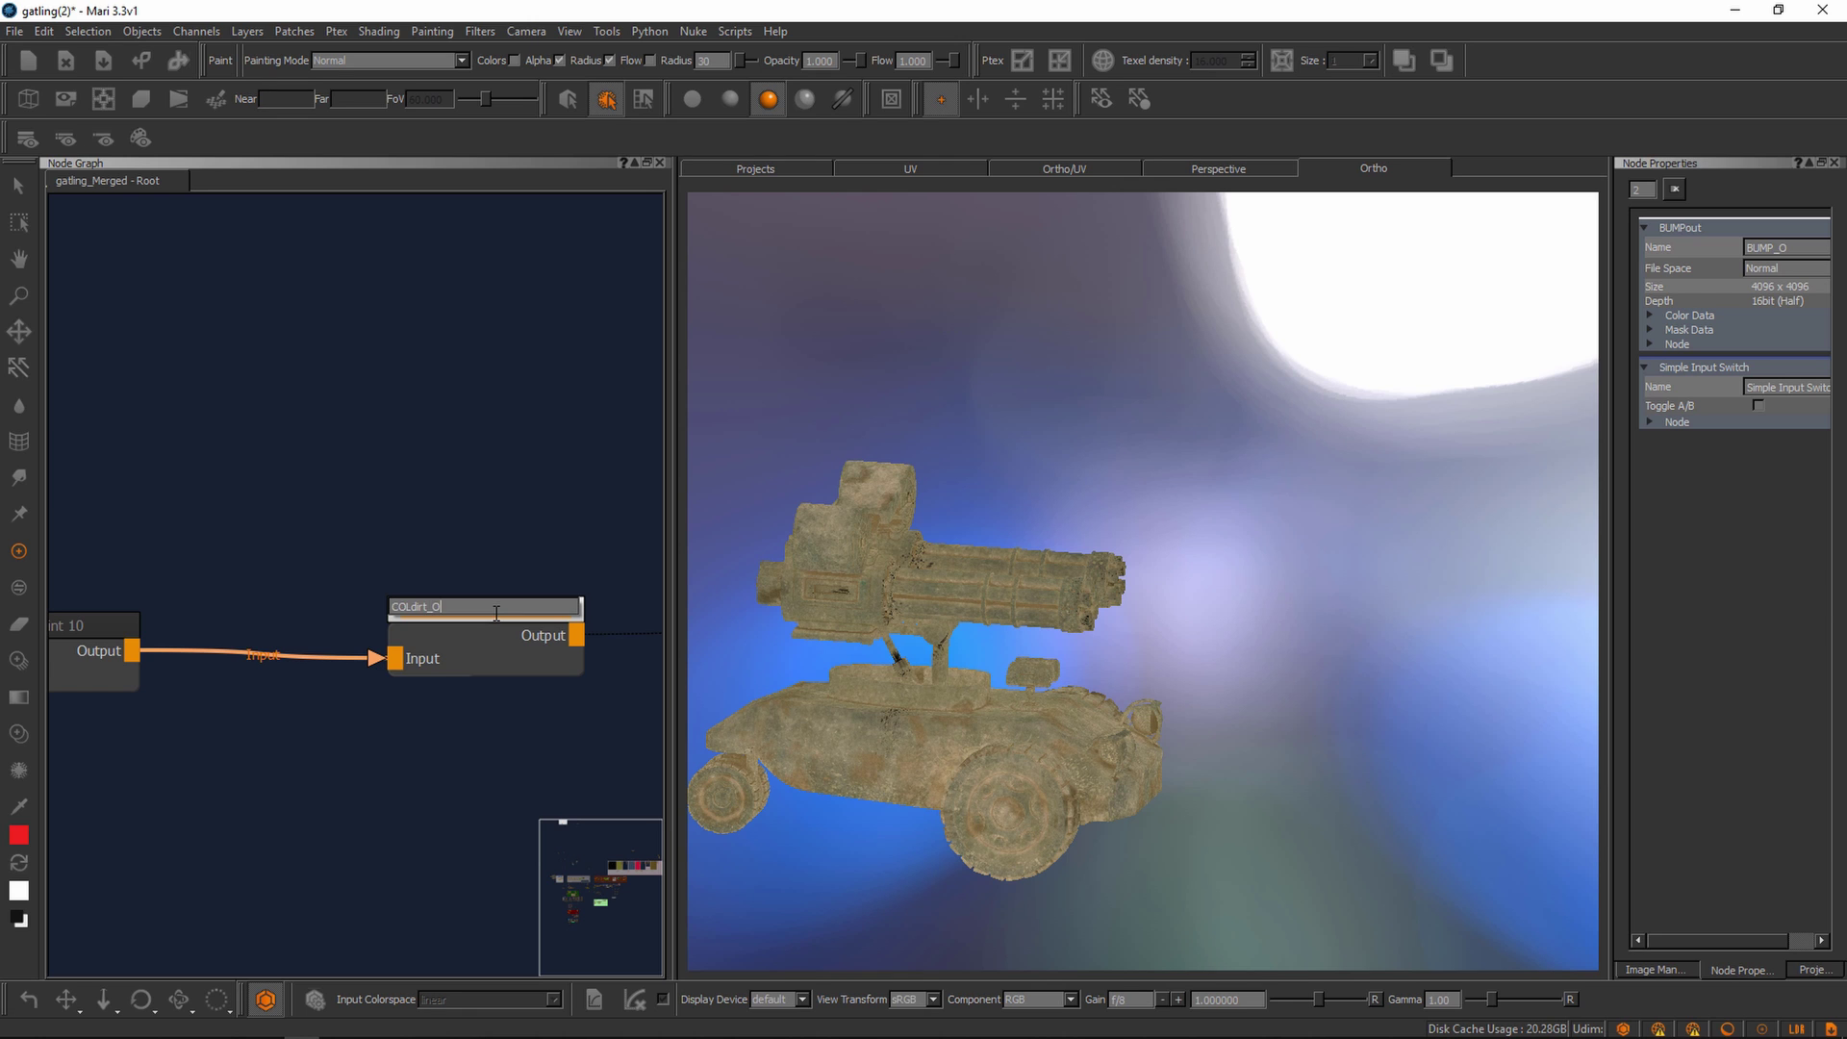
{"action": "key", "text": "Return"}
{"action": "left_click_drag", "start_coordinate": [496, 613], "coordinate": [487, 619]}
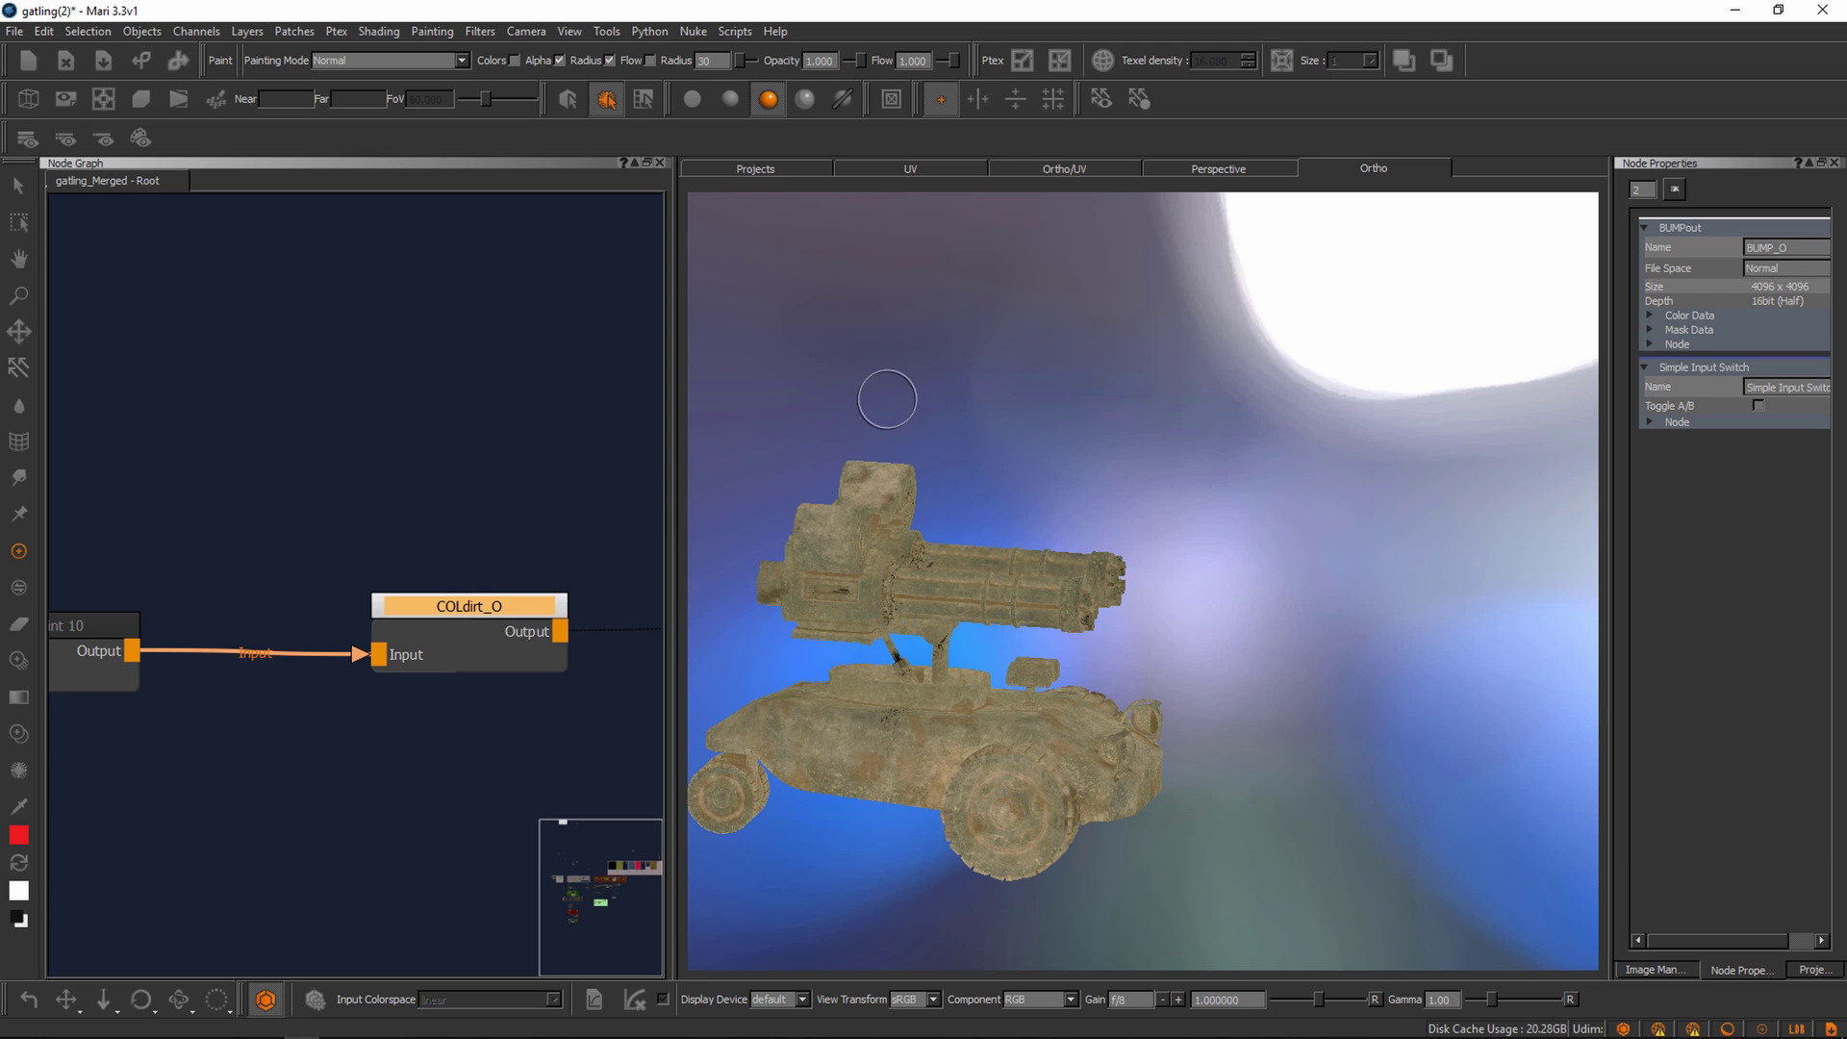
- Review the channel list in the Export Custom Channel Selection dialog, select BUMP_O, and close the dialog without exporting
{"action": "key", "text": "ctrl+e"}
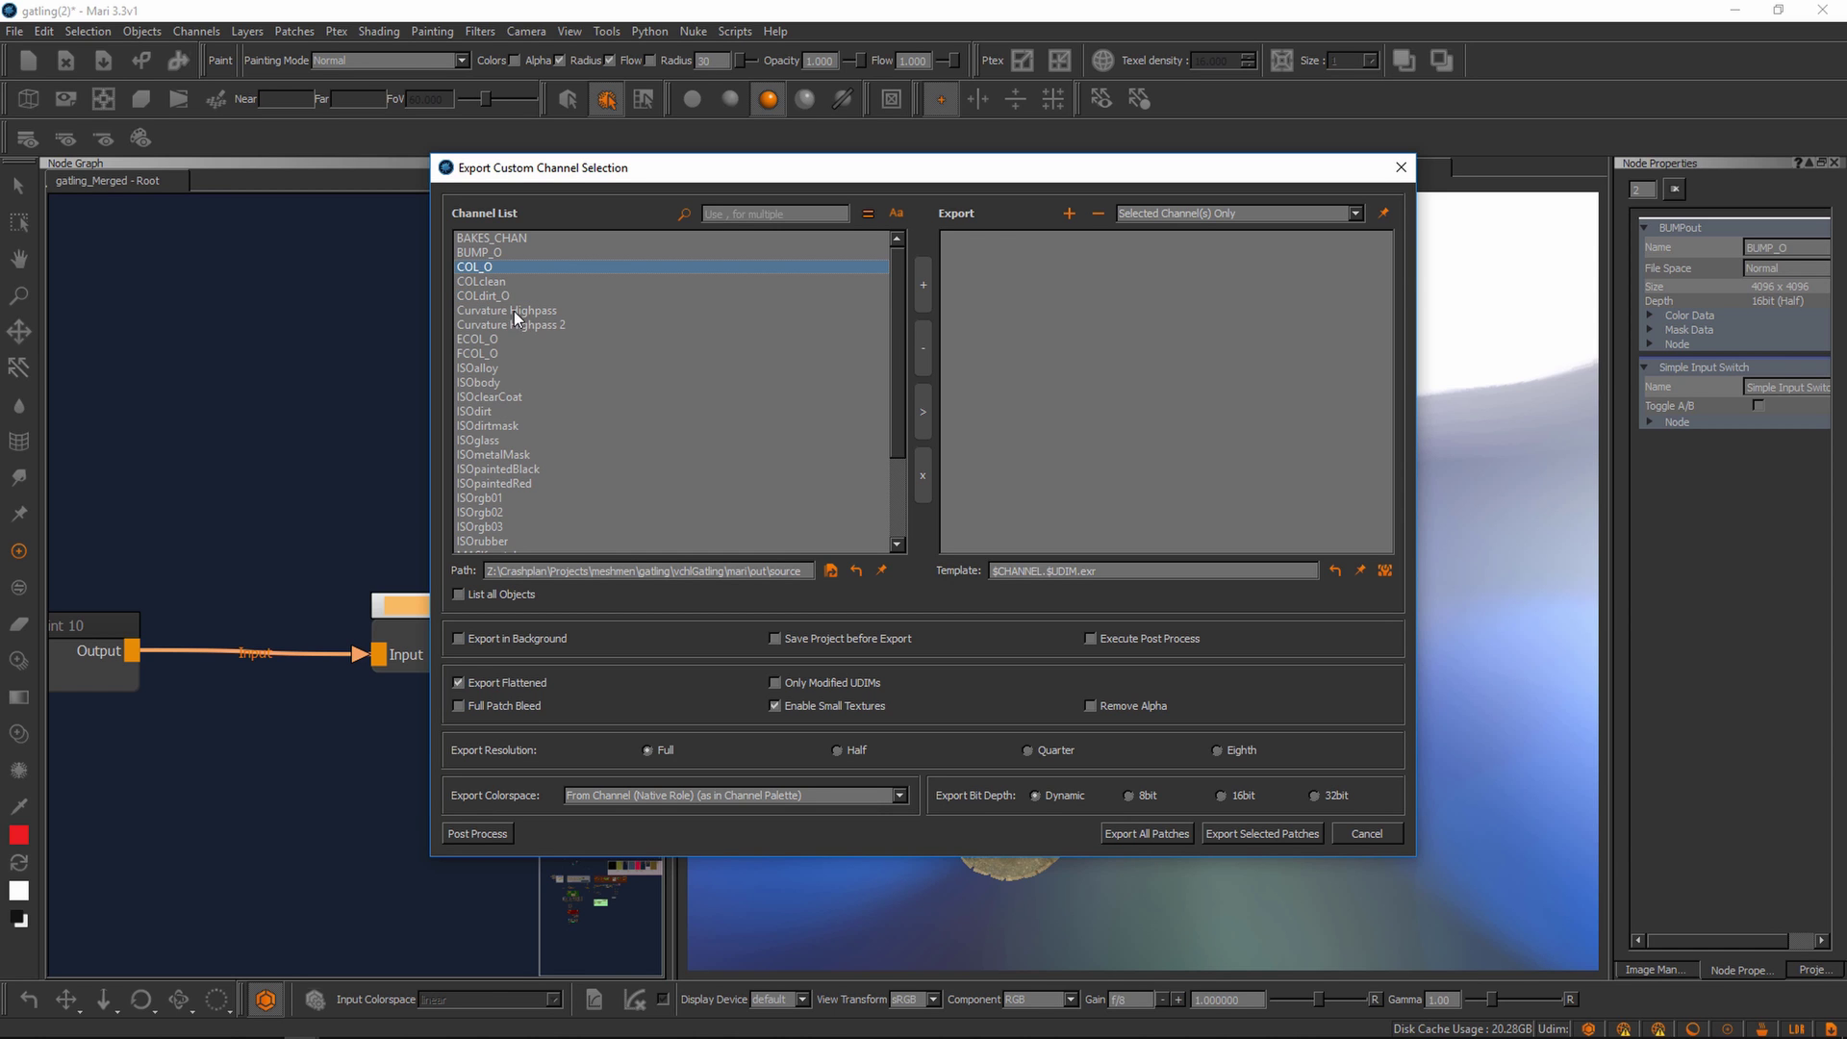
{"action": "left_click", "coordinate": [490, 253]}
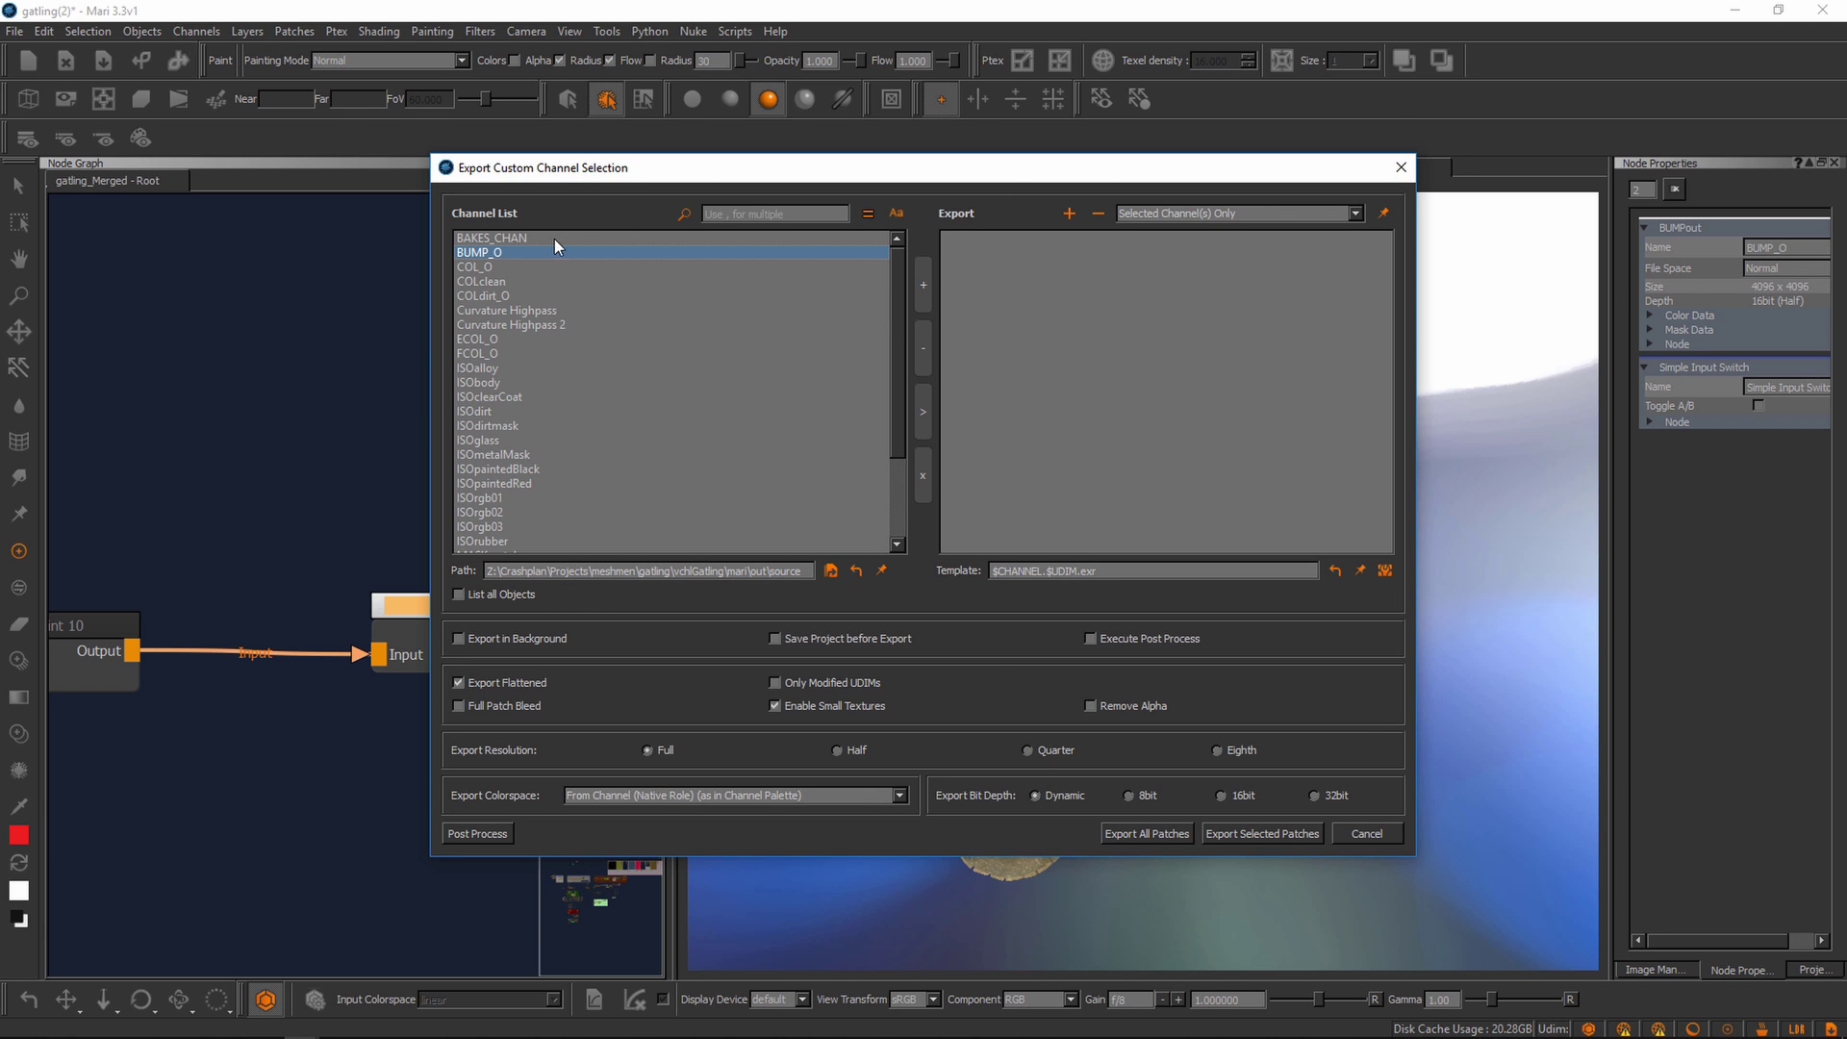
{"action": "left_click", "coordinate": [1401, 168]}
- Add a 2048 x 2048, 16bit Channel node named DIRT_ECOL_O beside the dirt merge node and expand its Color Data settings
{"action": "scroll", "coordinate": [440, 527], "scroll_direction": "down", "scroll_amount": 5}
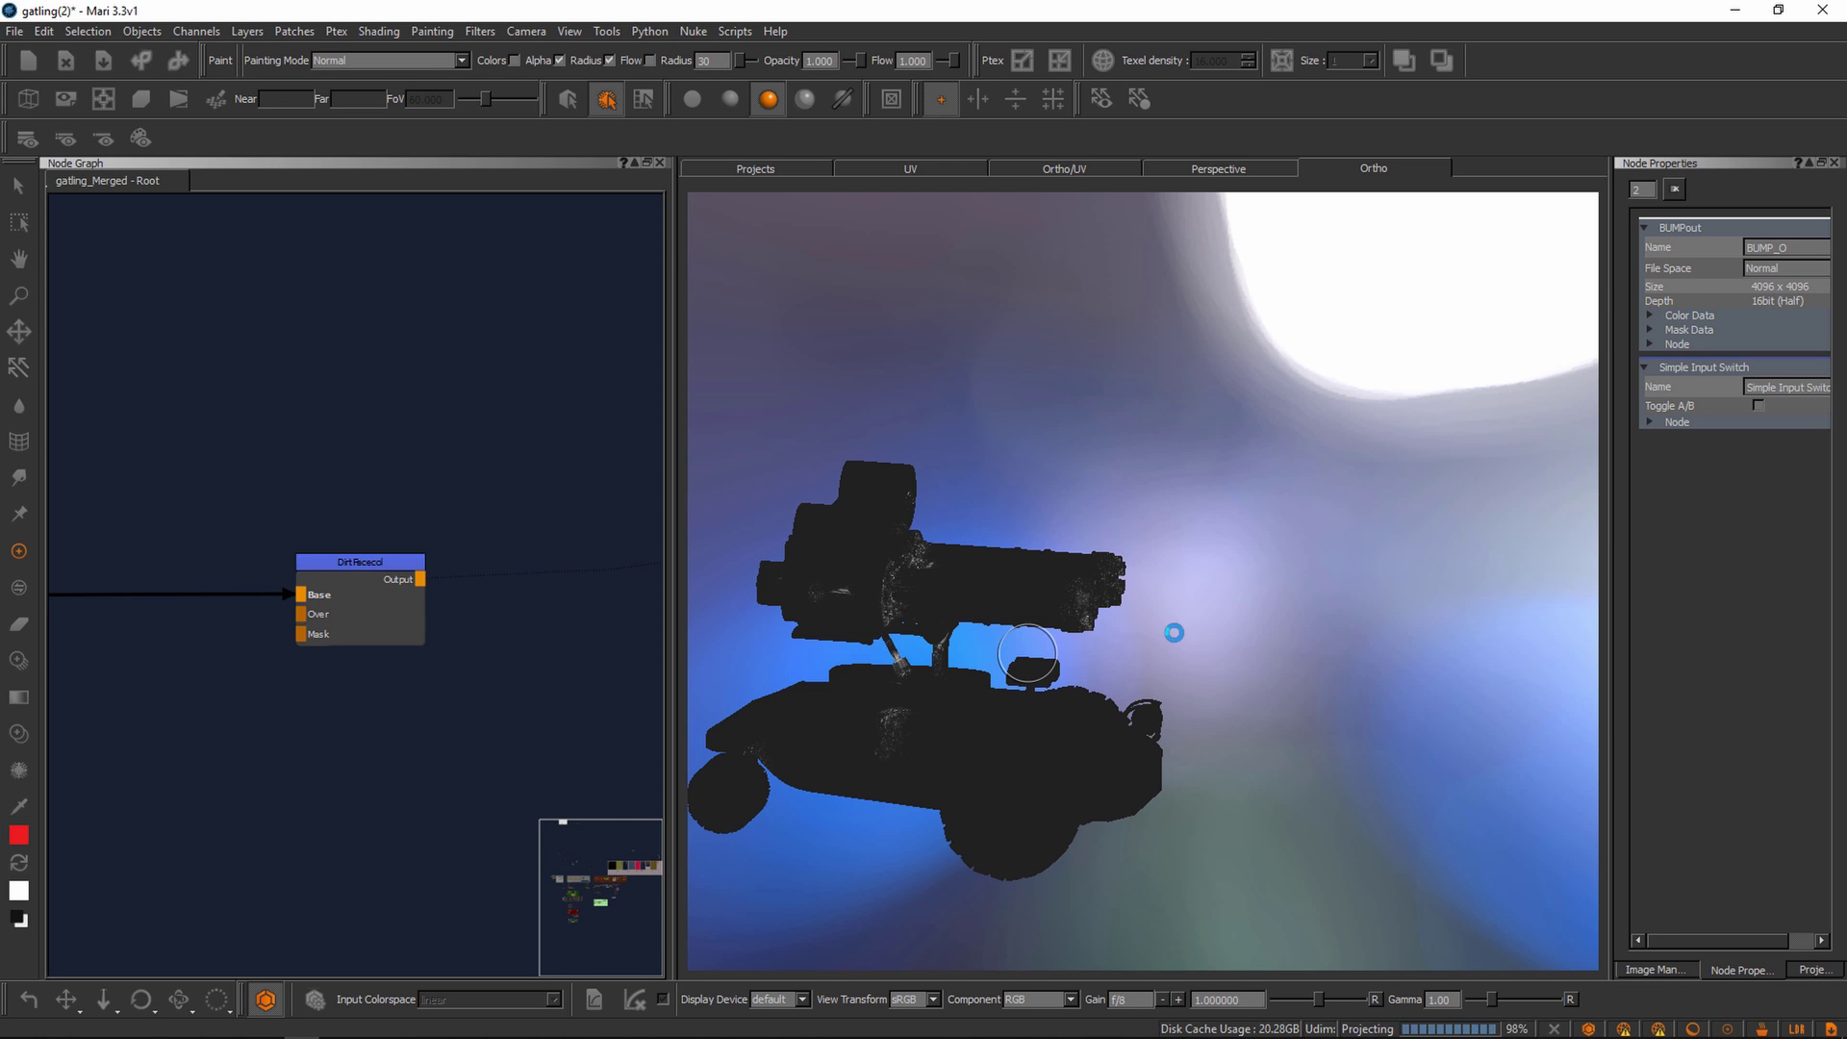
{"action": "left_click_drag", "start_coordinate": [1195, 658], "coordinate": [1274, 645], "text": "alt"}
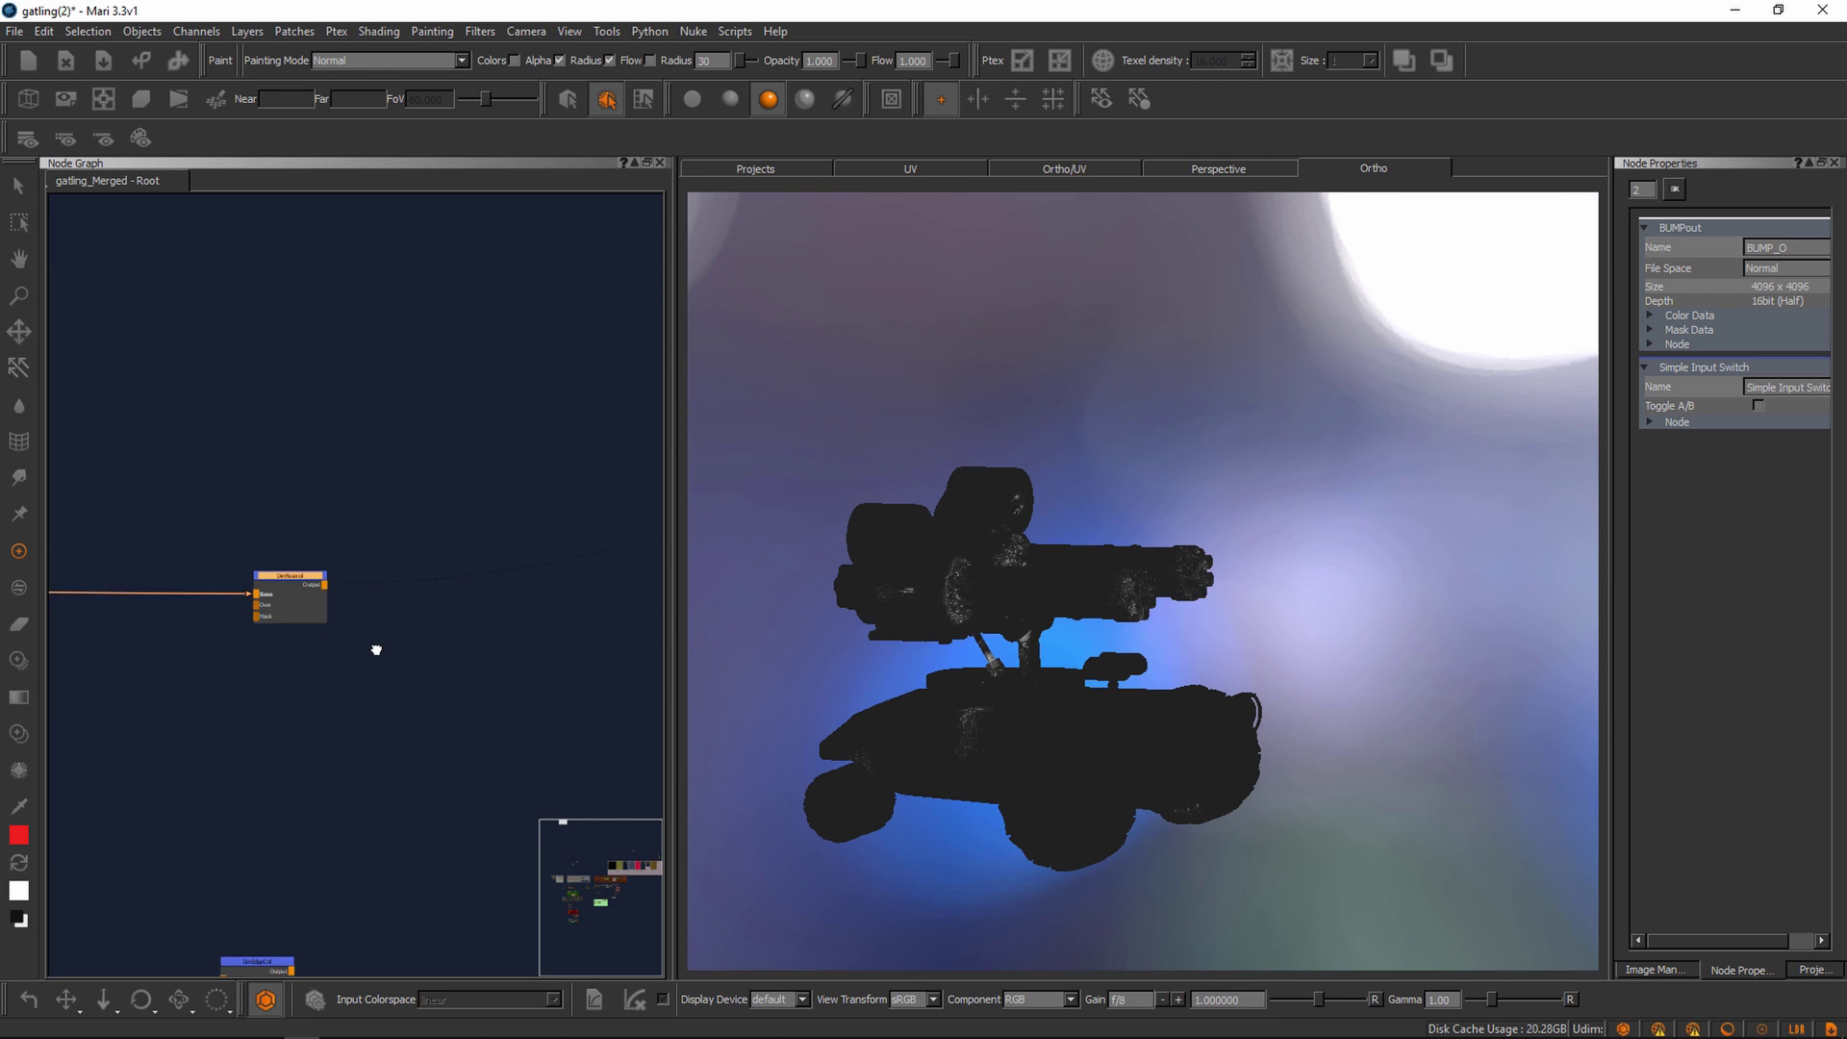
{"action": "middle_click_drag", "start_coordinate": [367, 868], "coordinate": [394, 608]}
{"action": "key", "text": "Tab"}
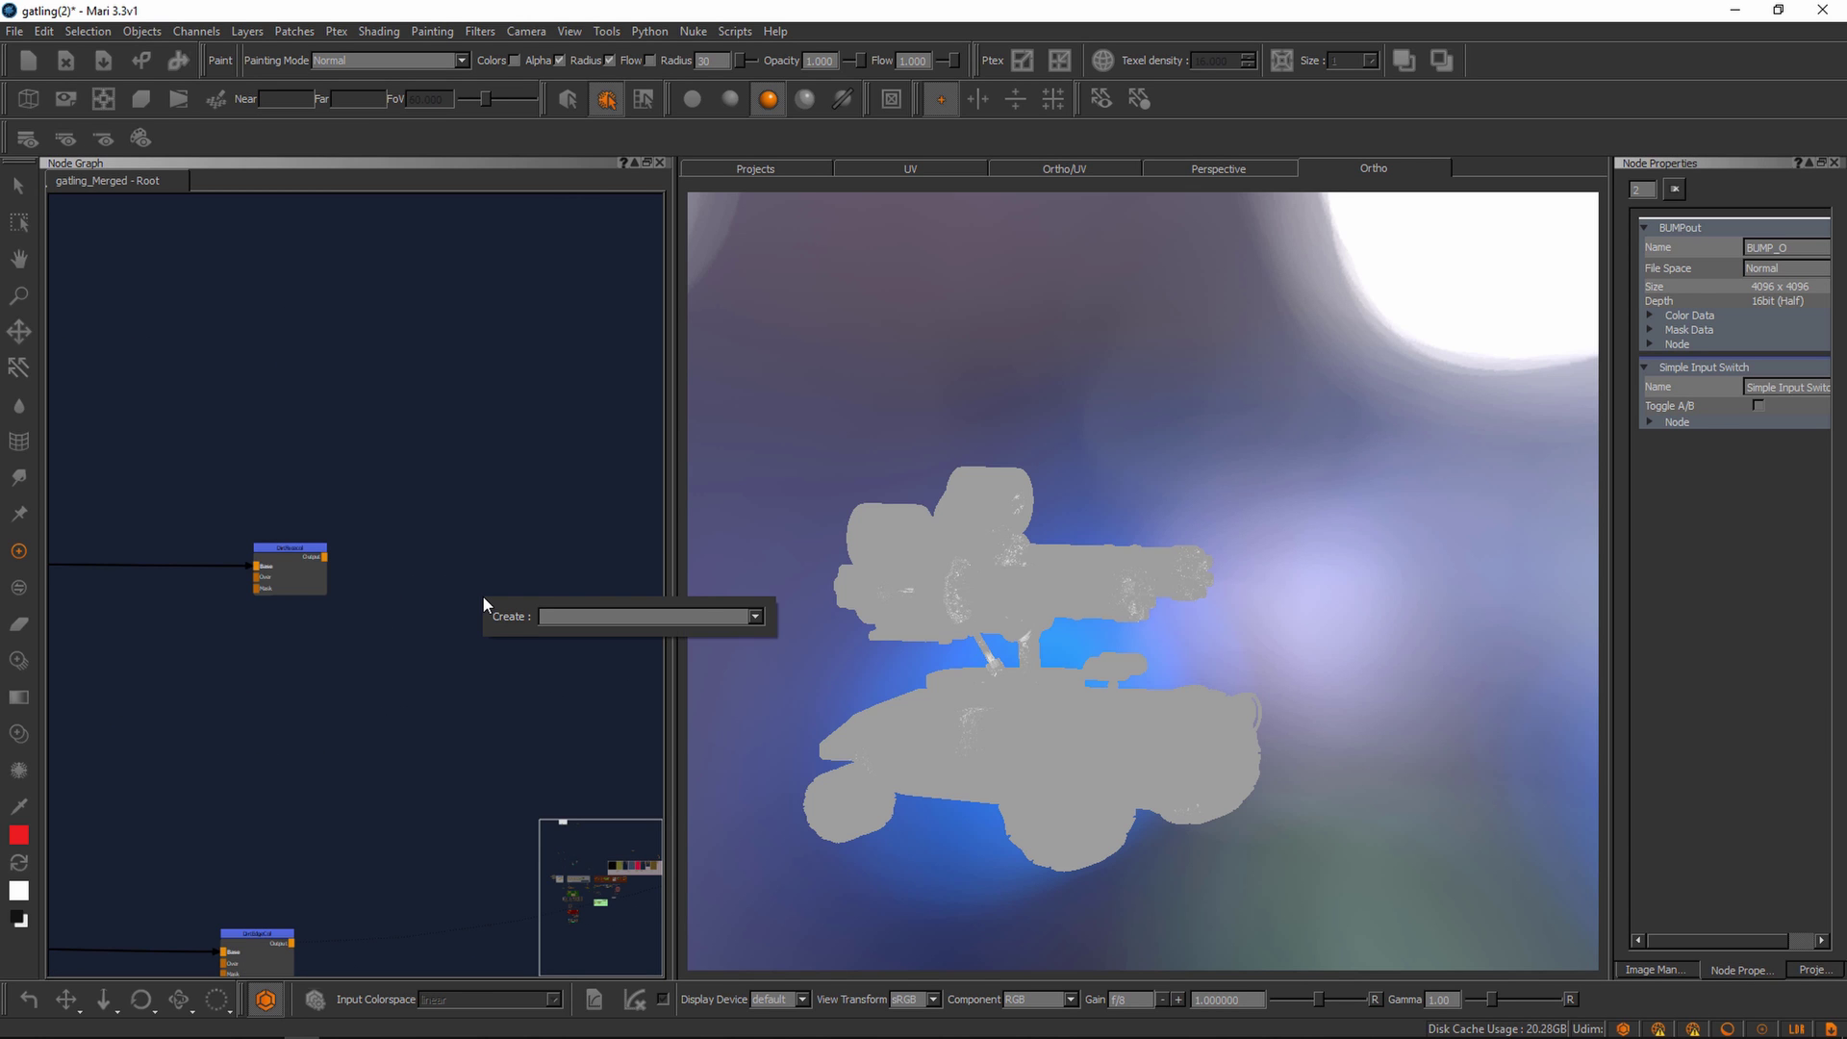
{"action": "type", "text": "cha"}
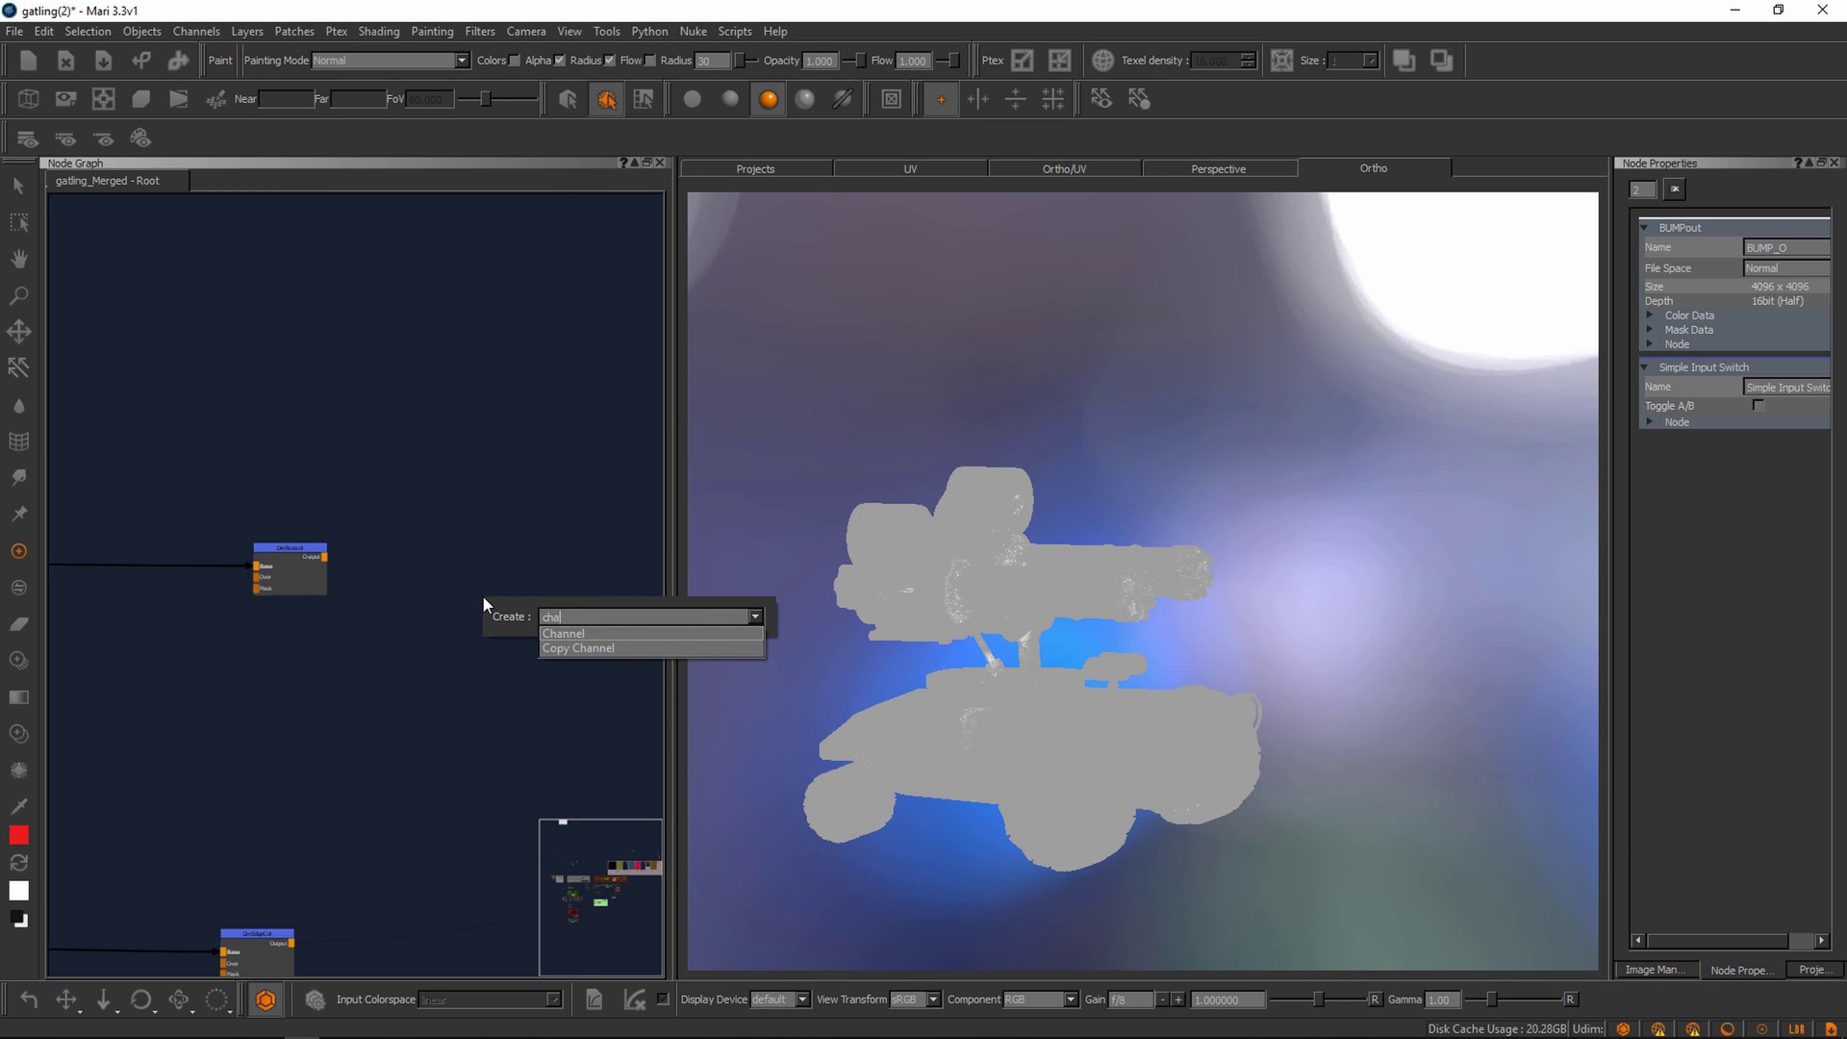
{"action": "key", "text": "Return"}
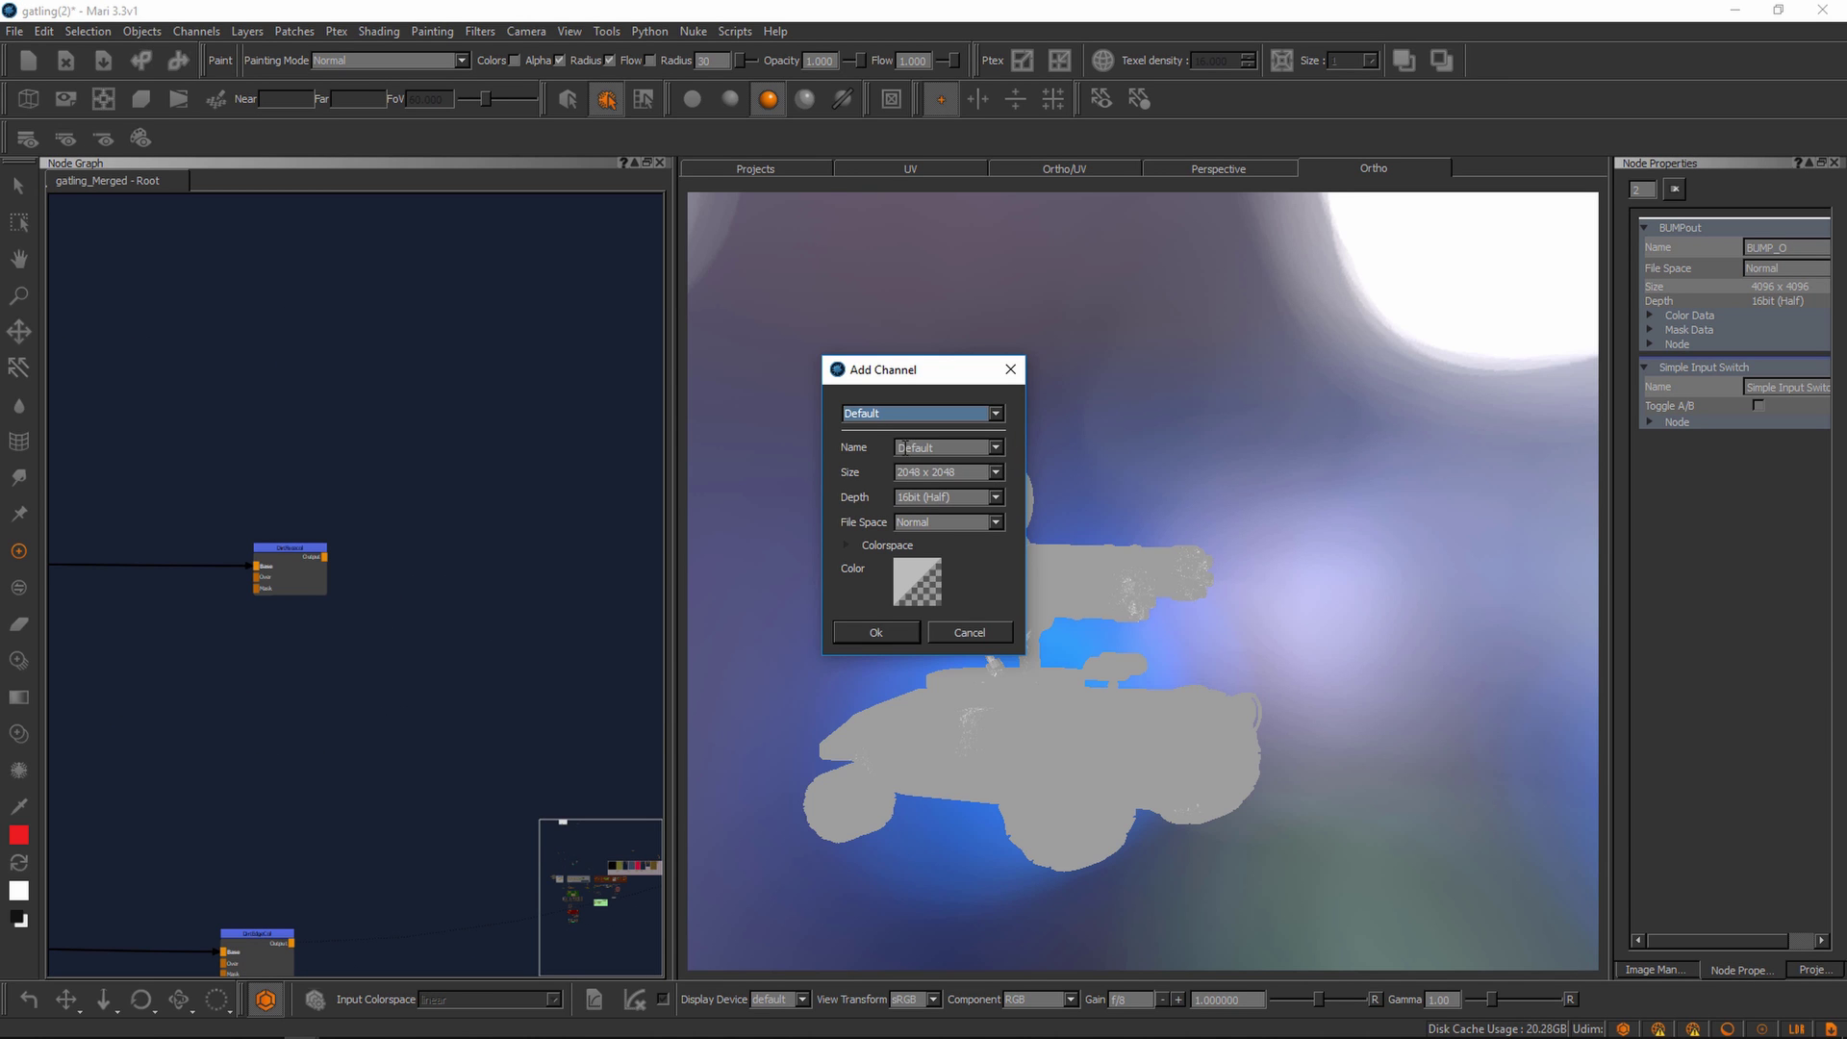
{"action": "type", "text": "DIRT_ECOL_="}
{"action": "left_click", "coordinate": [846, 544]}
{"action": "left_click", "coordinate": [892, 820]}
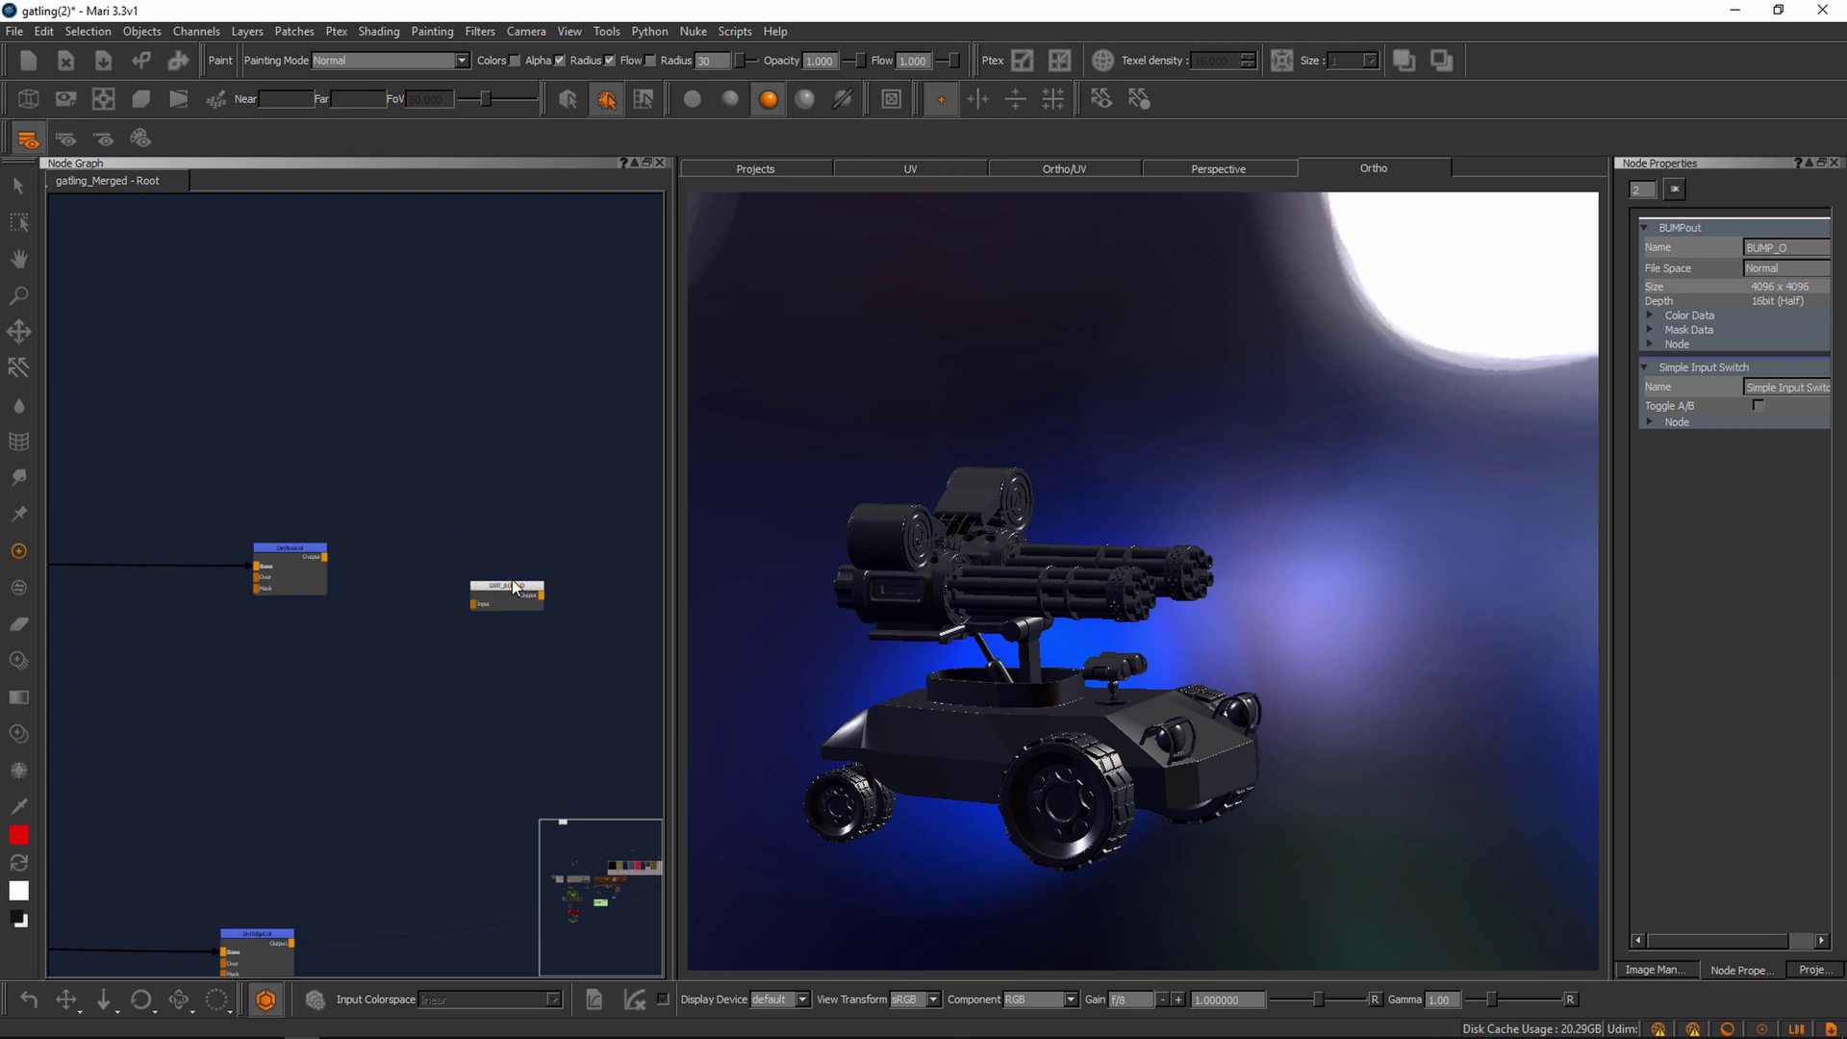
{"action": "left_click_drag", "start_coordinate": [515, 586], "coordinate": [516, 575]}
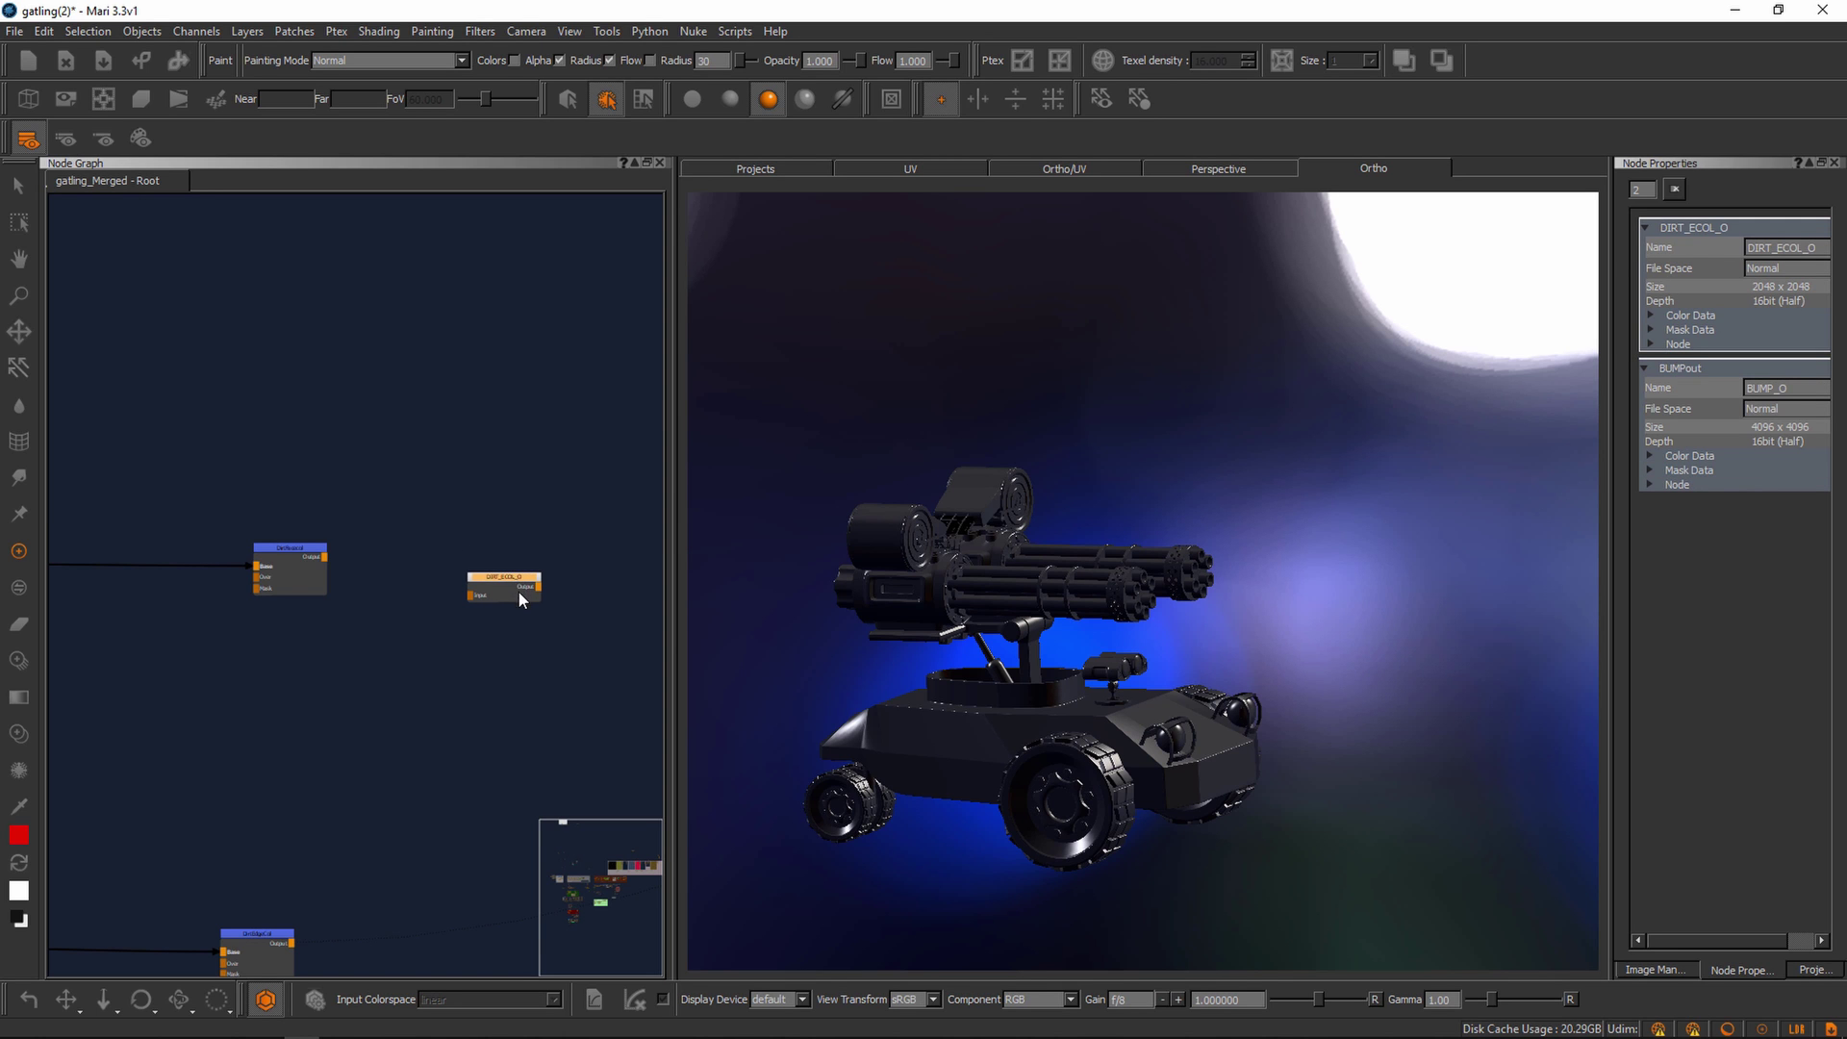
{"action": "left_click", "coordinate": [1650, 316]}
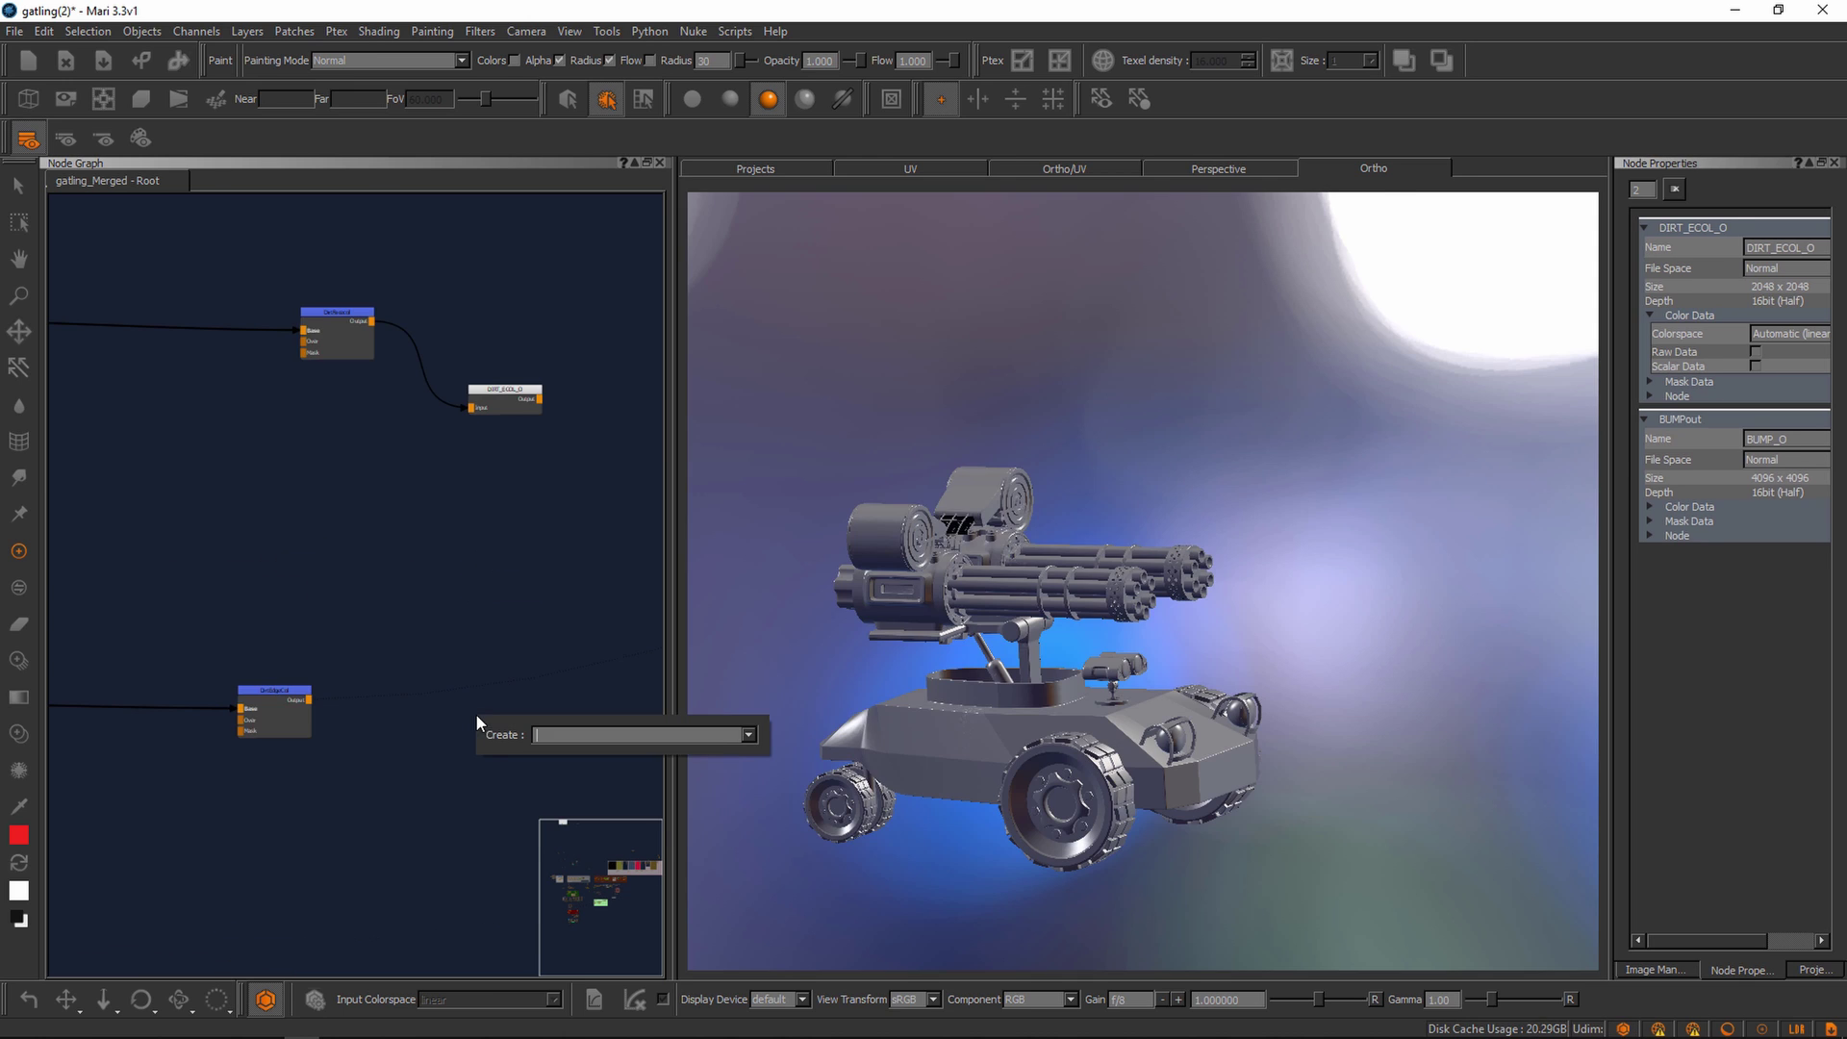
- Add a Channel node named DIRT_FCOL_O to the output of the dirt edge colour merge node
{"action": "type", "text": "ch"}
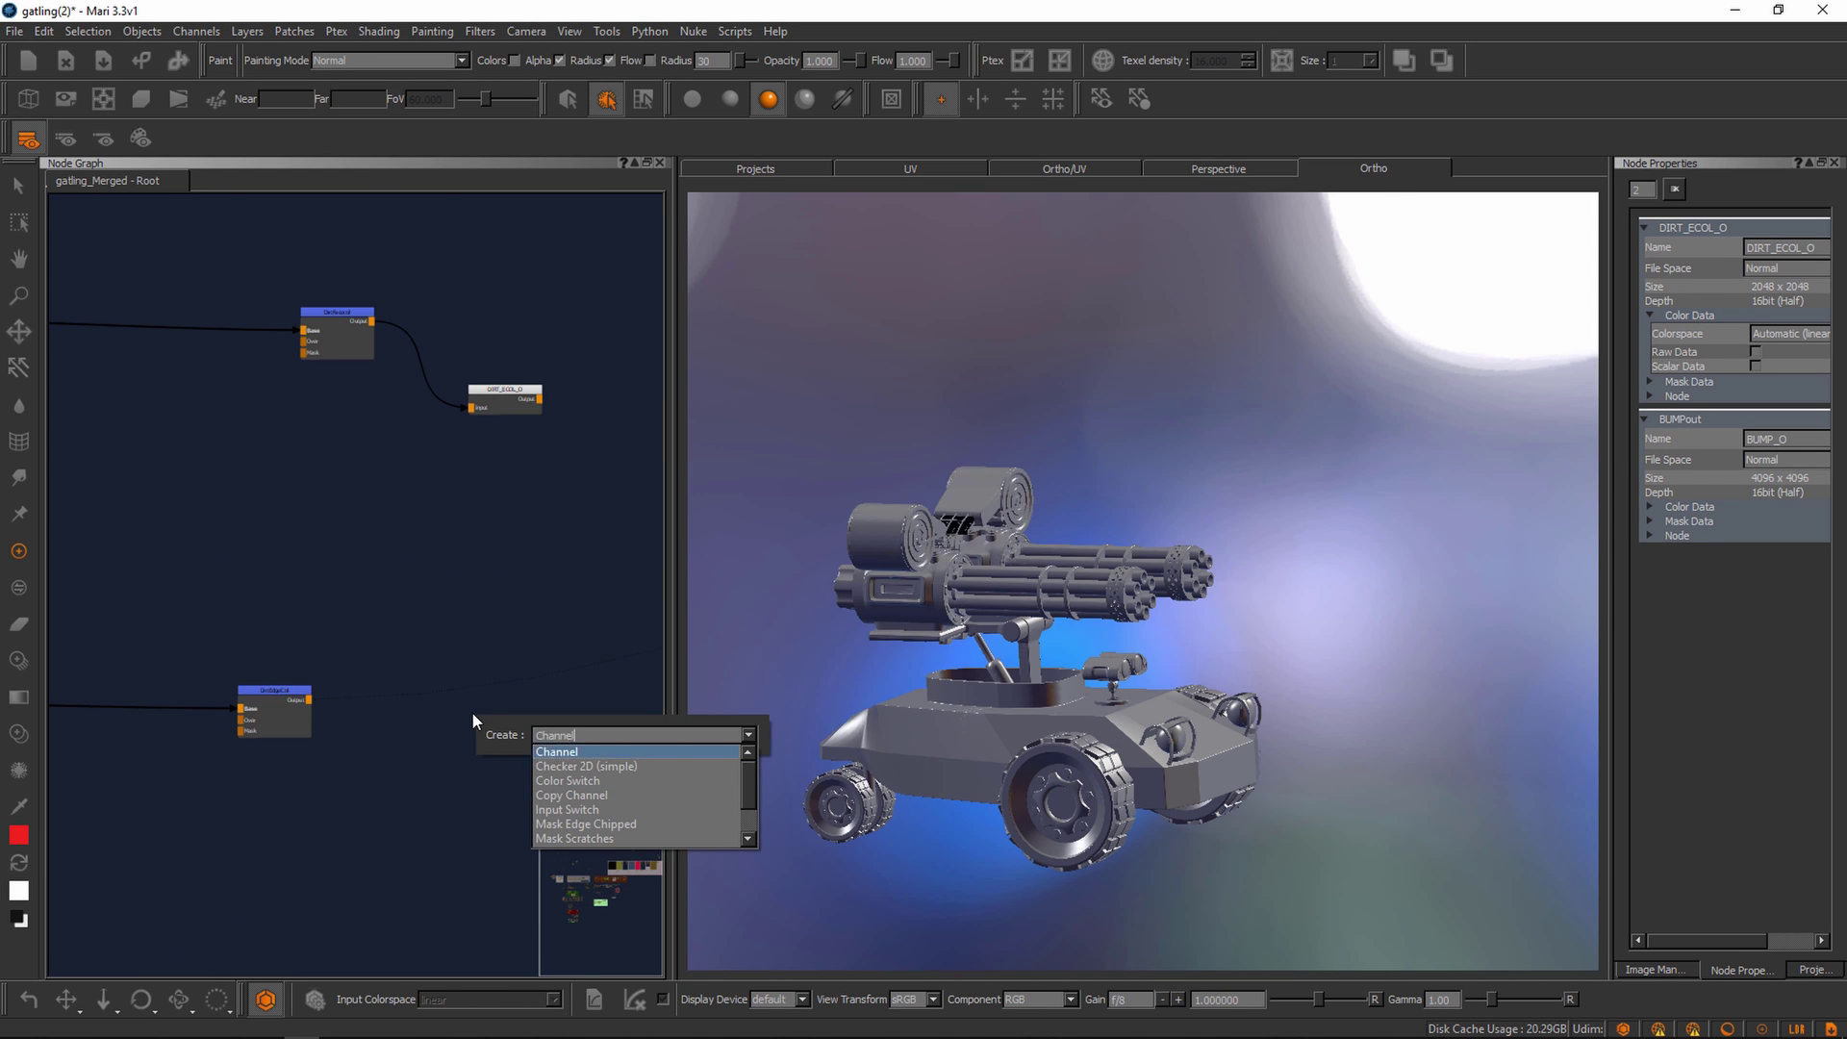
{"action": "key", "text": "Return"}
- Add a 2048 x 2048, 16bit Channel node named DIRT_BUMP_O with scalar color data to the output of the DirtRough node
{"action": "key", "text": "Tab"}
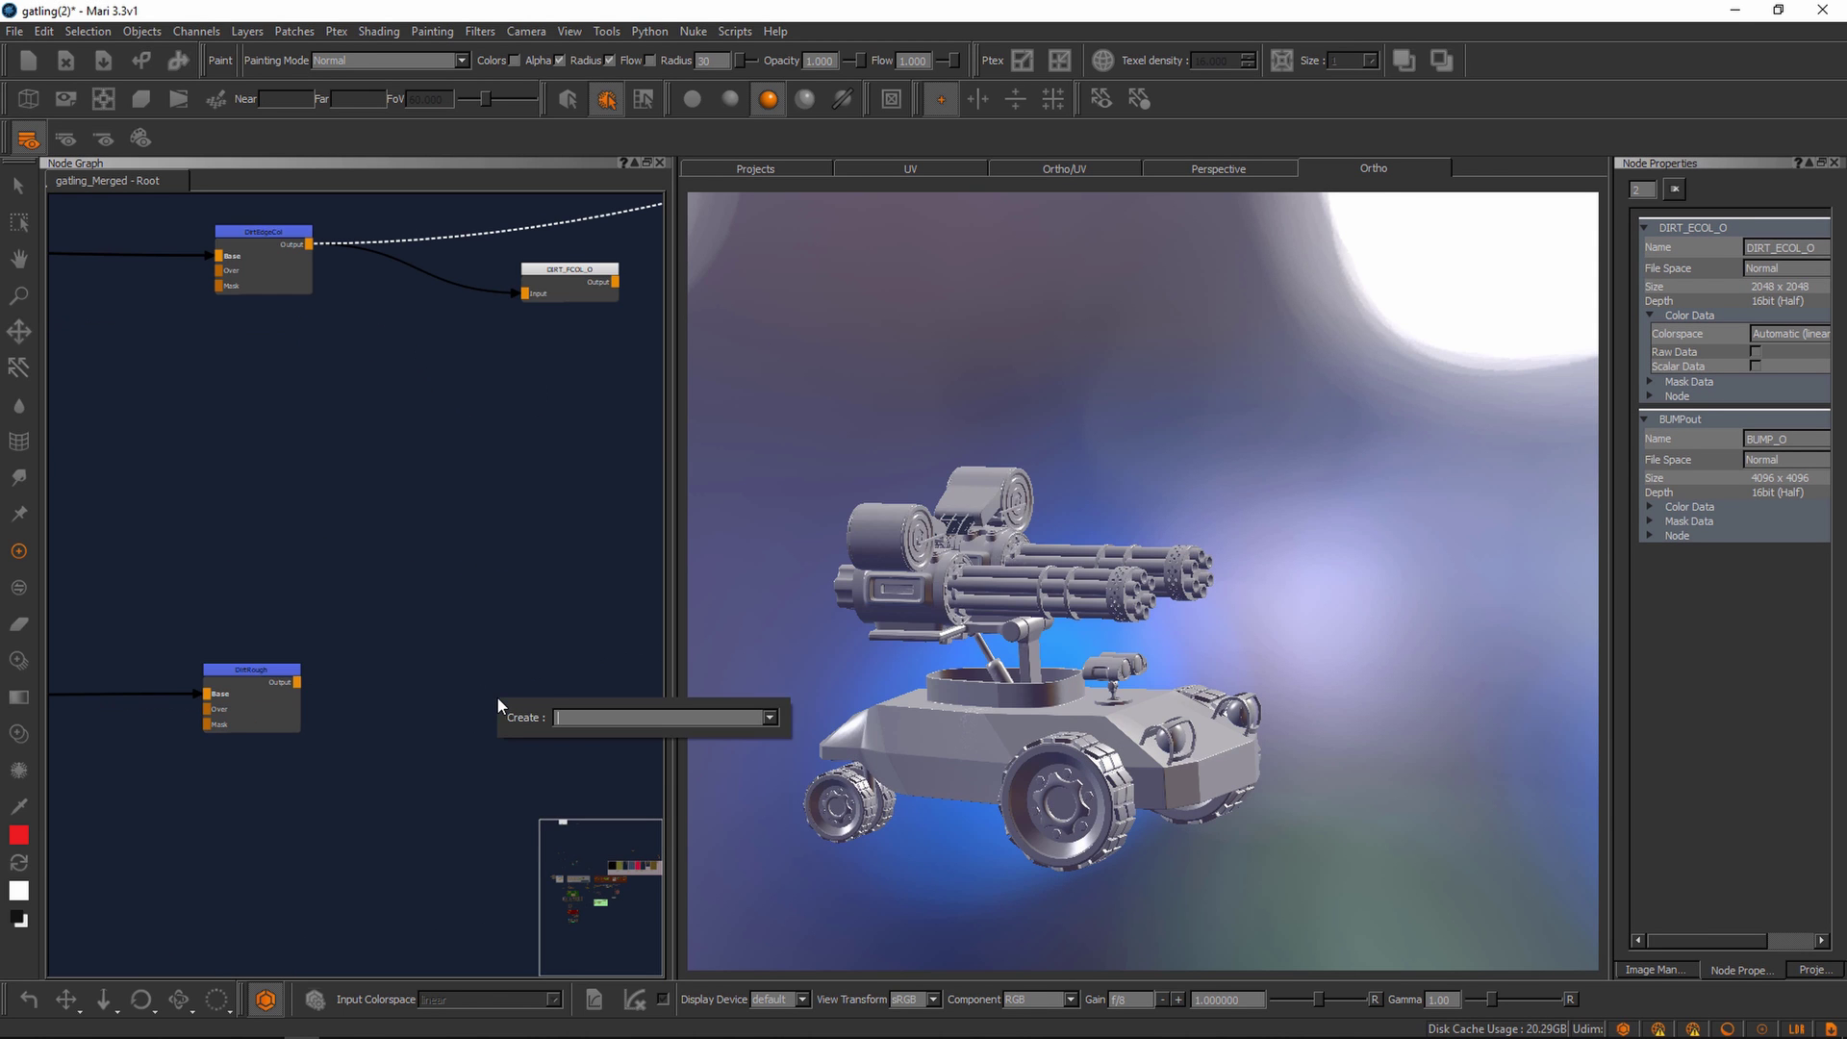
{"action": "type", "text": "ch"}
{"action": "key", "text": "Return"}
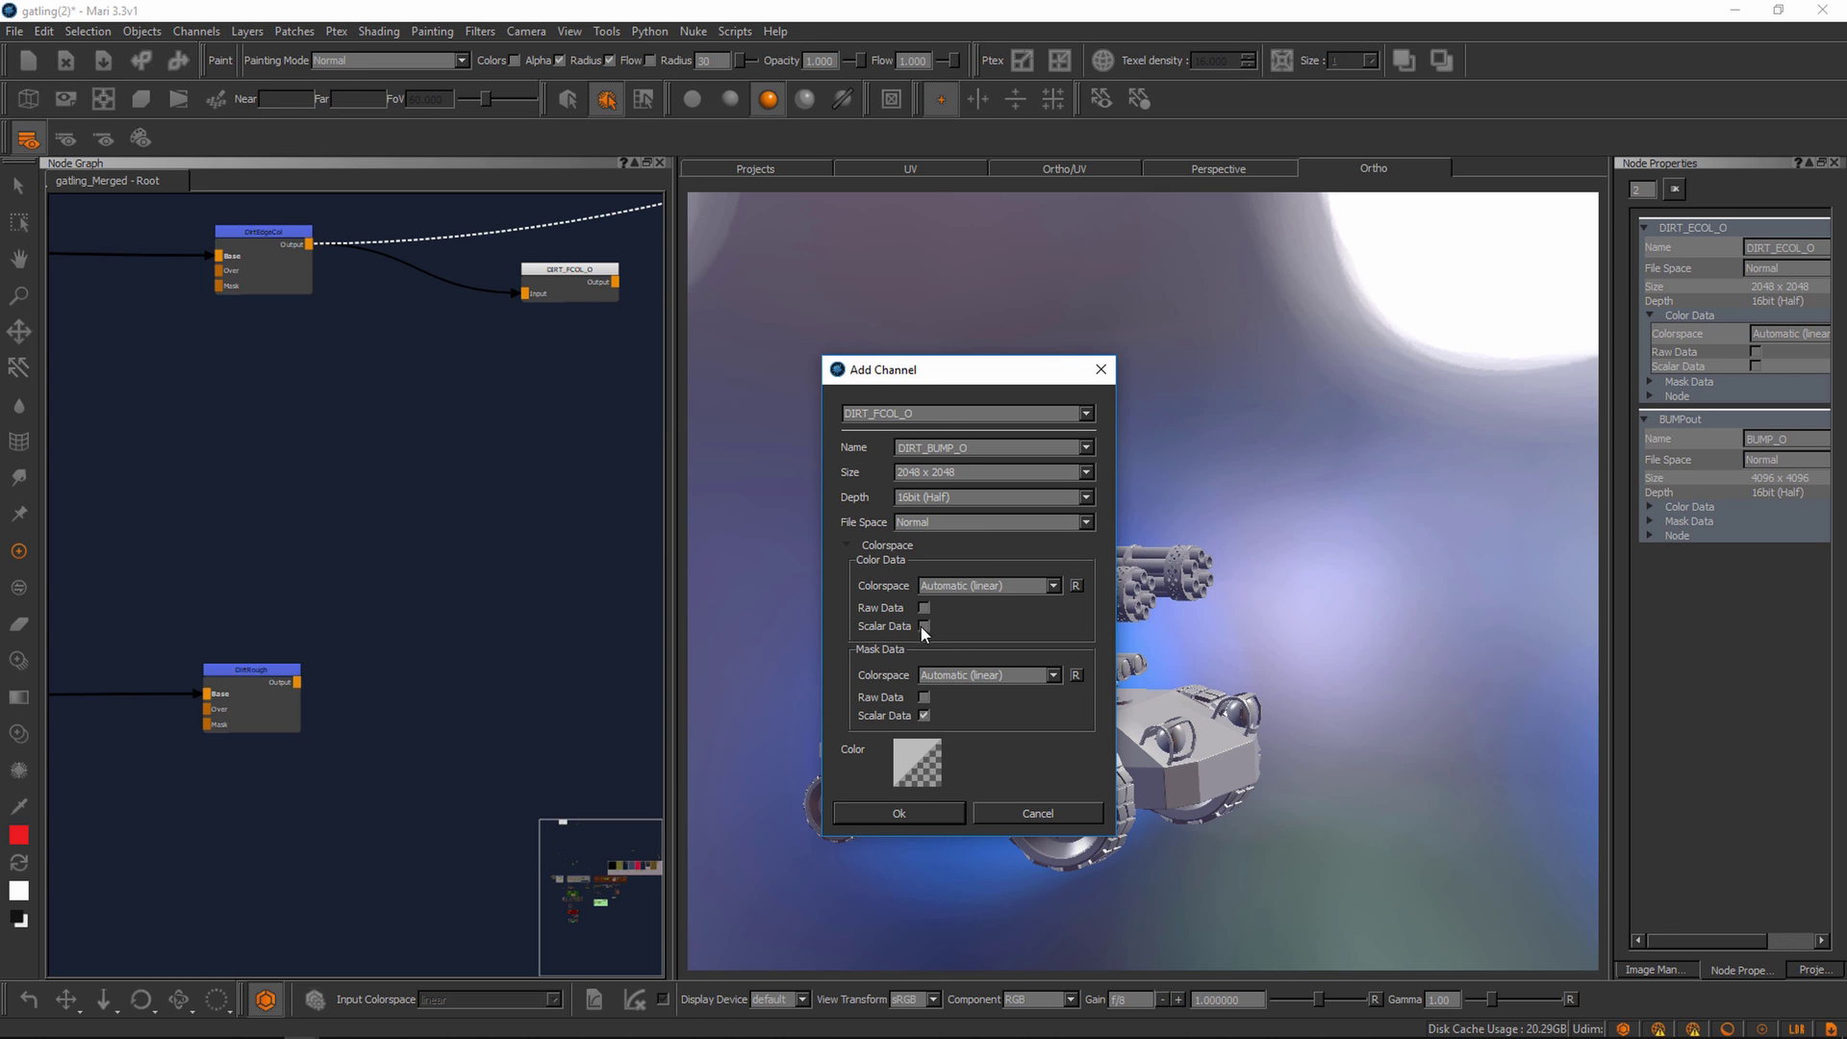
{"action": "left_click", "coordinate": [924, 626]}
{"action": "left_click", "coordinate": [905, 809]}
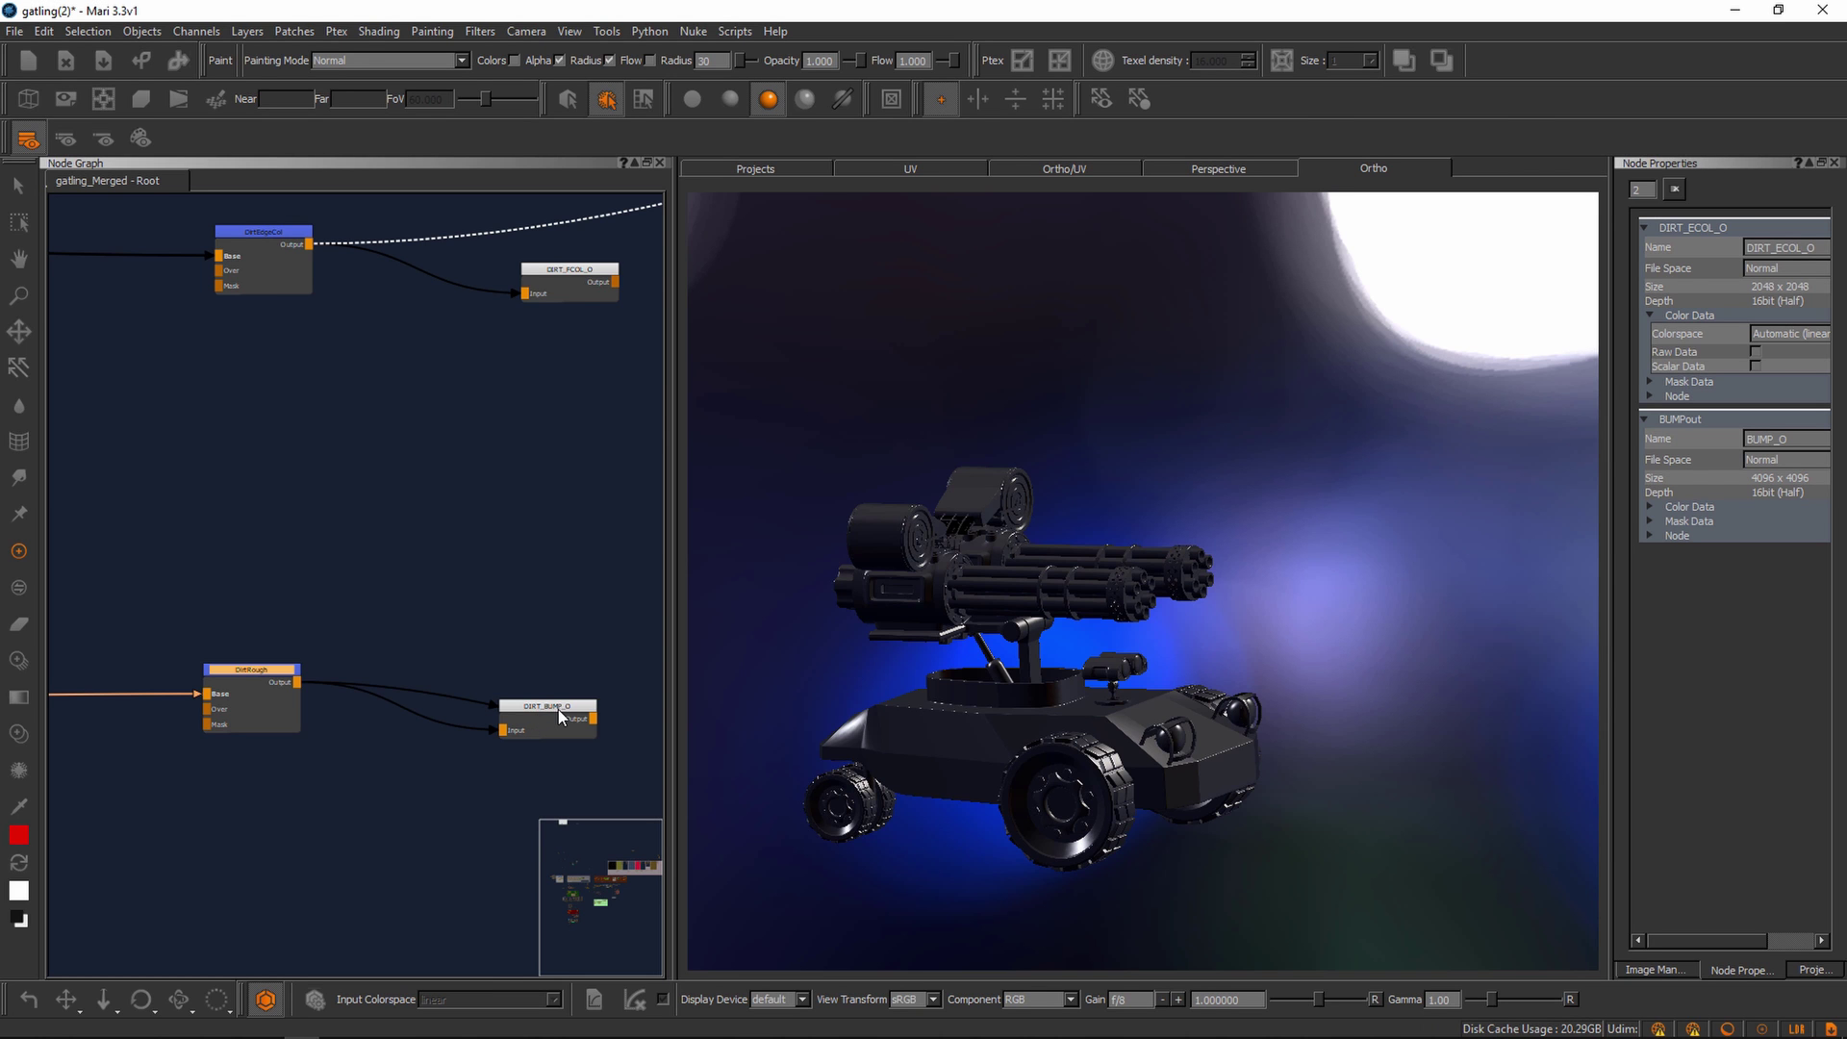
- Rename the channel node connected to DirtRough as DIRT_SPECR_O
{"action": "left_click_drag", "start_coordinate": [520, 614], "coordinate": [523, 621]}
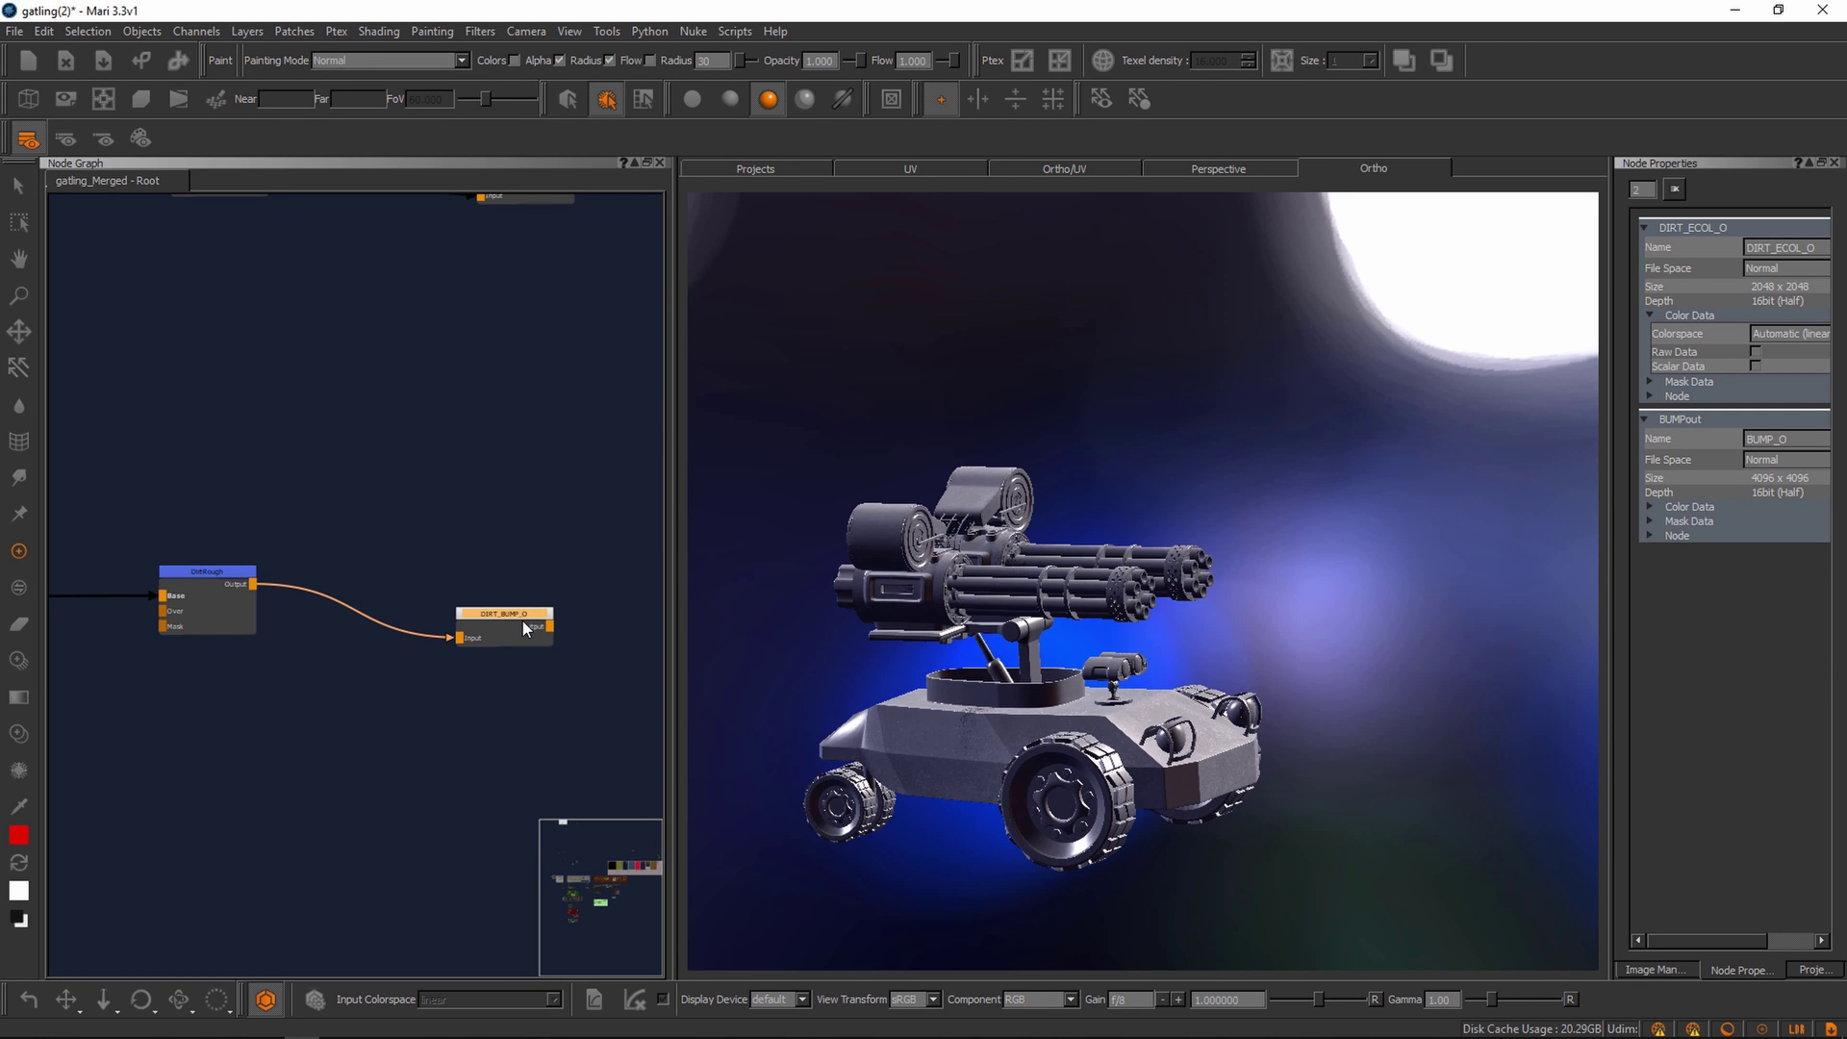
{"action": "double_click", "coordinate": [522, 618]}
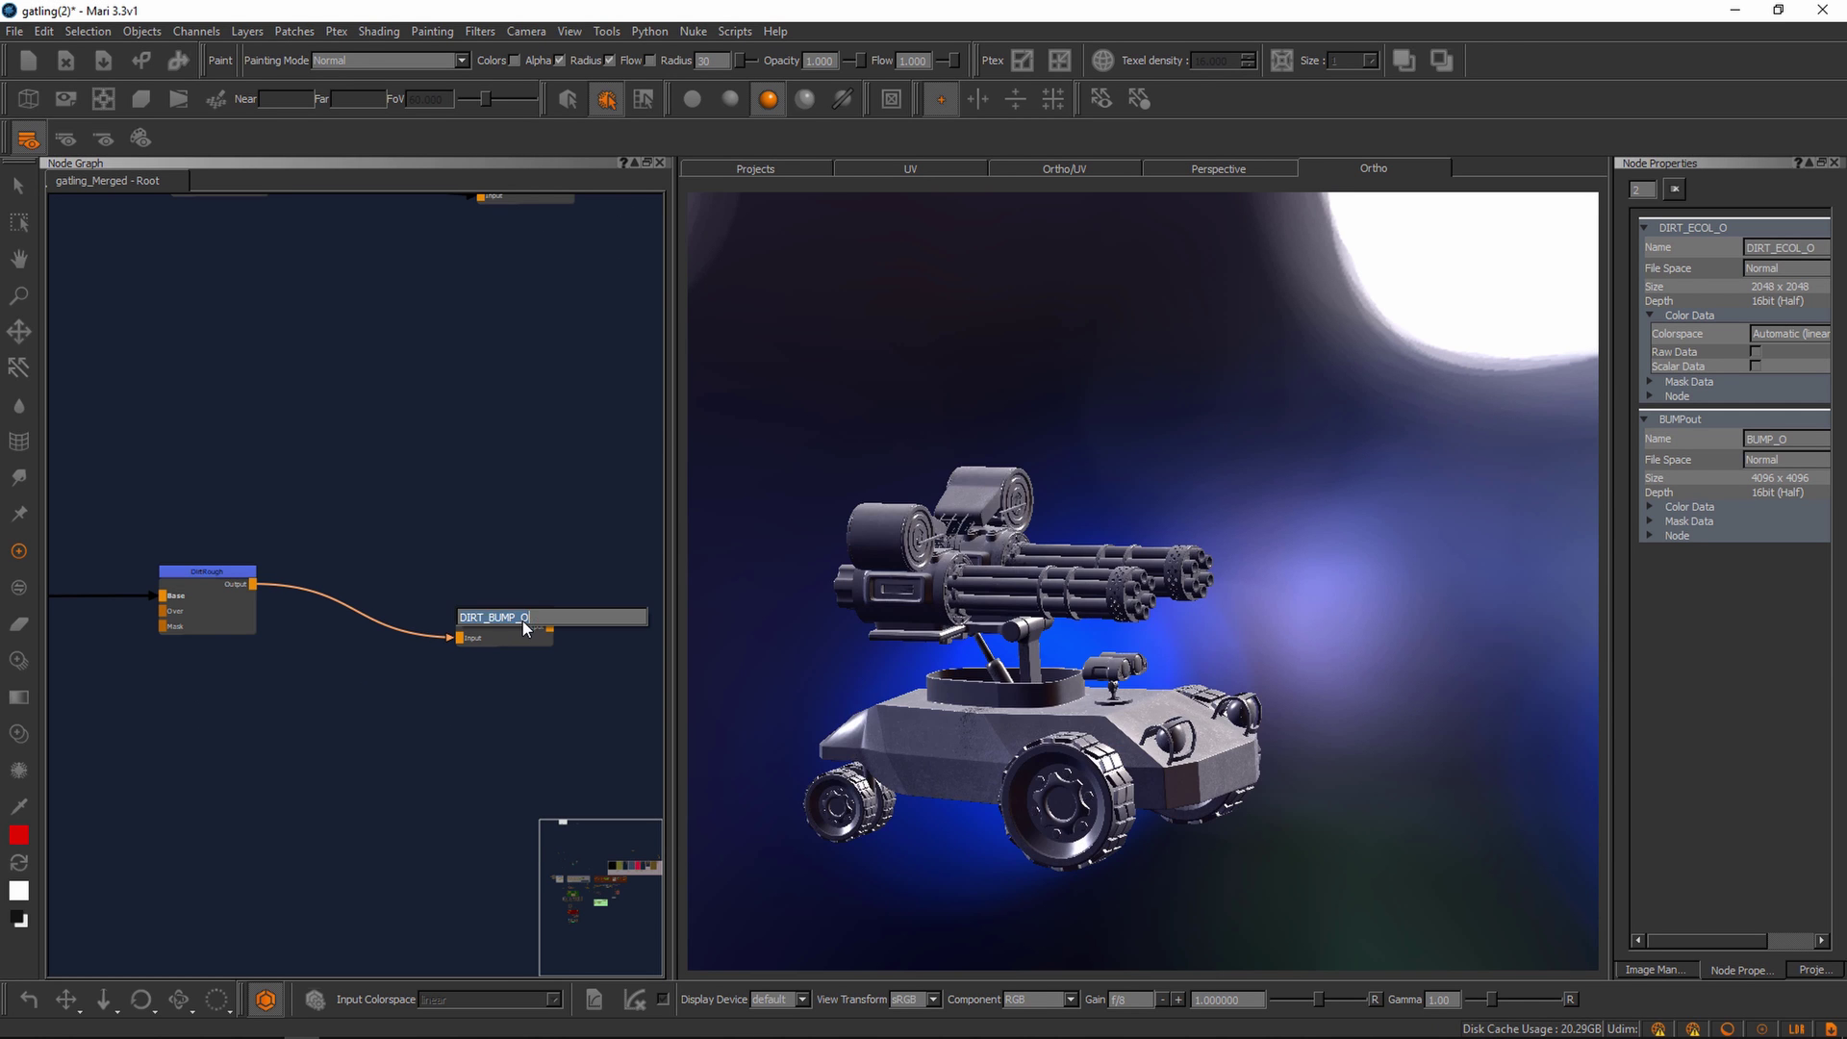
{"action": "key", "text": "Return"}
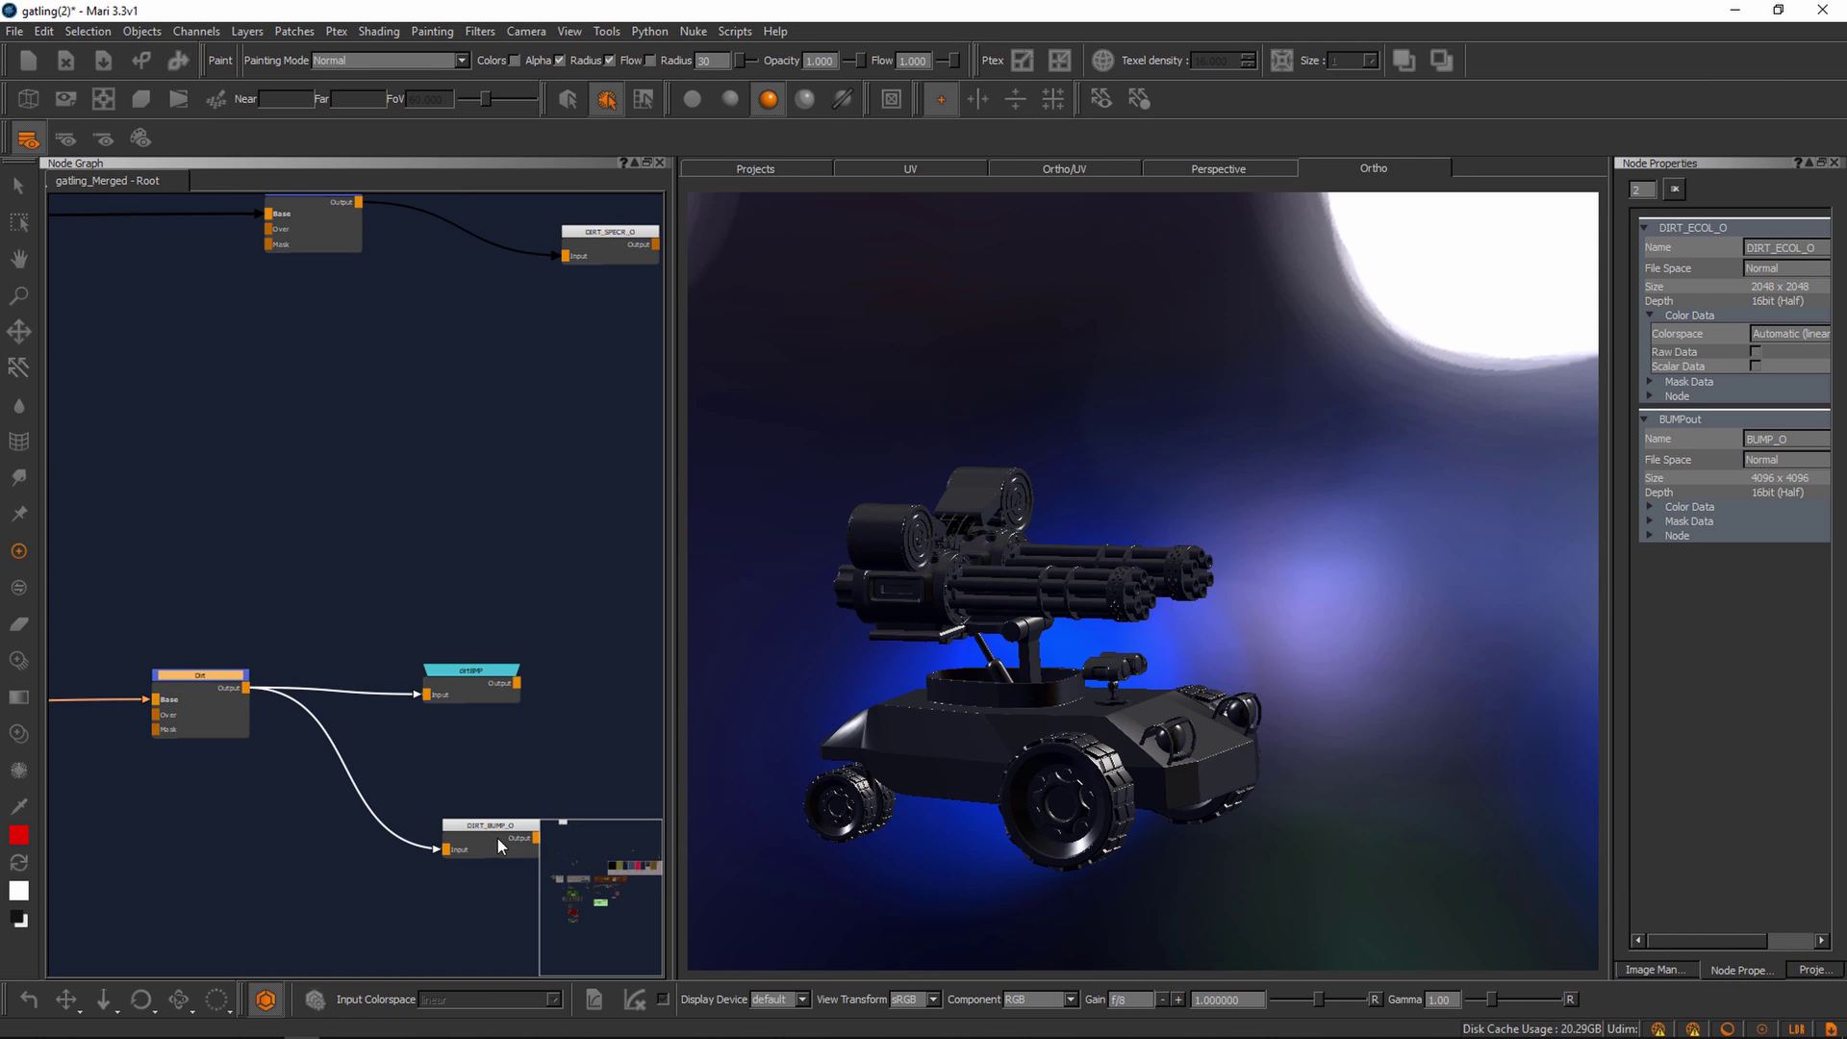
- Position the DIRT_BUMP_O channel node below the existing bump node on the last dirt merge's output
{"action": "left_click", "coordinate": [485, 827]}
{"action": "left_click_drag", "start_coordinate": [485, 827], "coordinate": [486, 823]}
{"action": "double_click", "coordinate": [506, 817]}
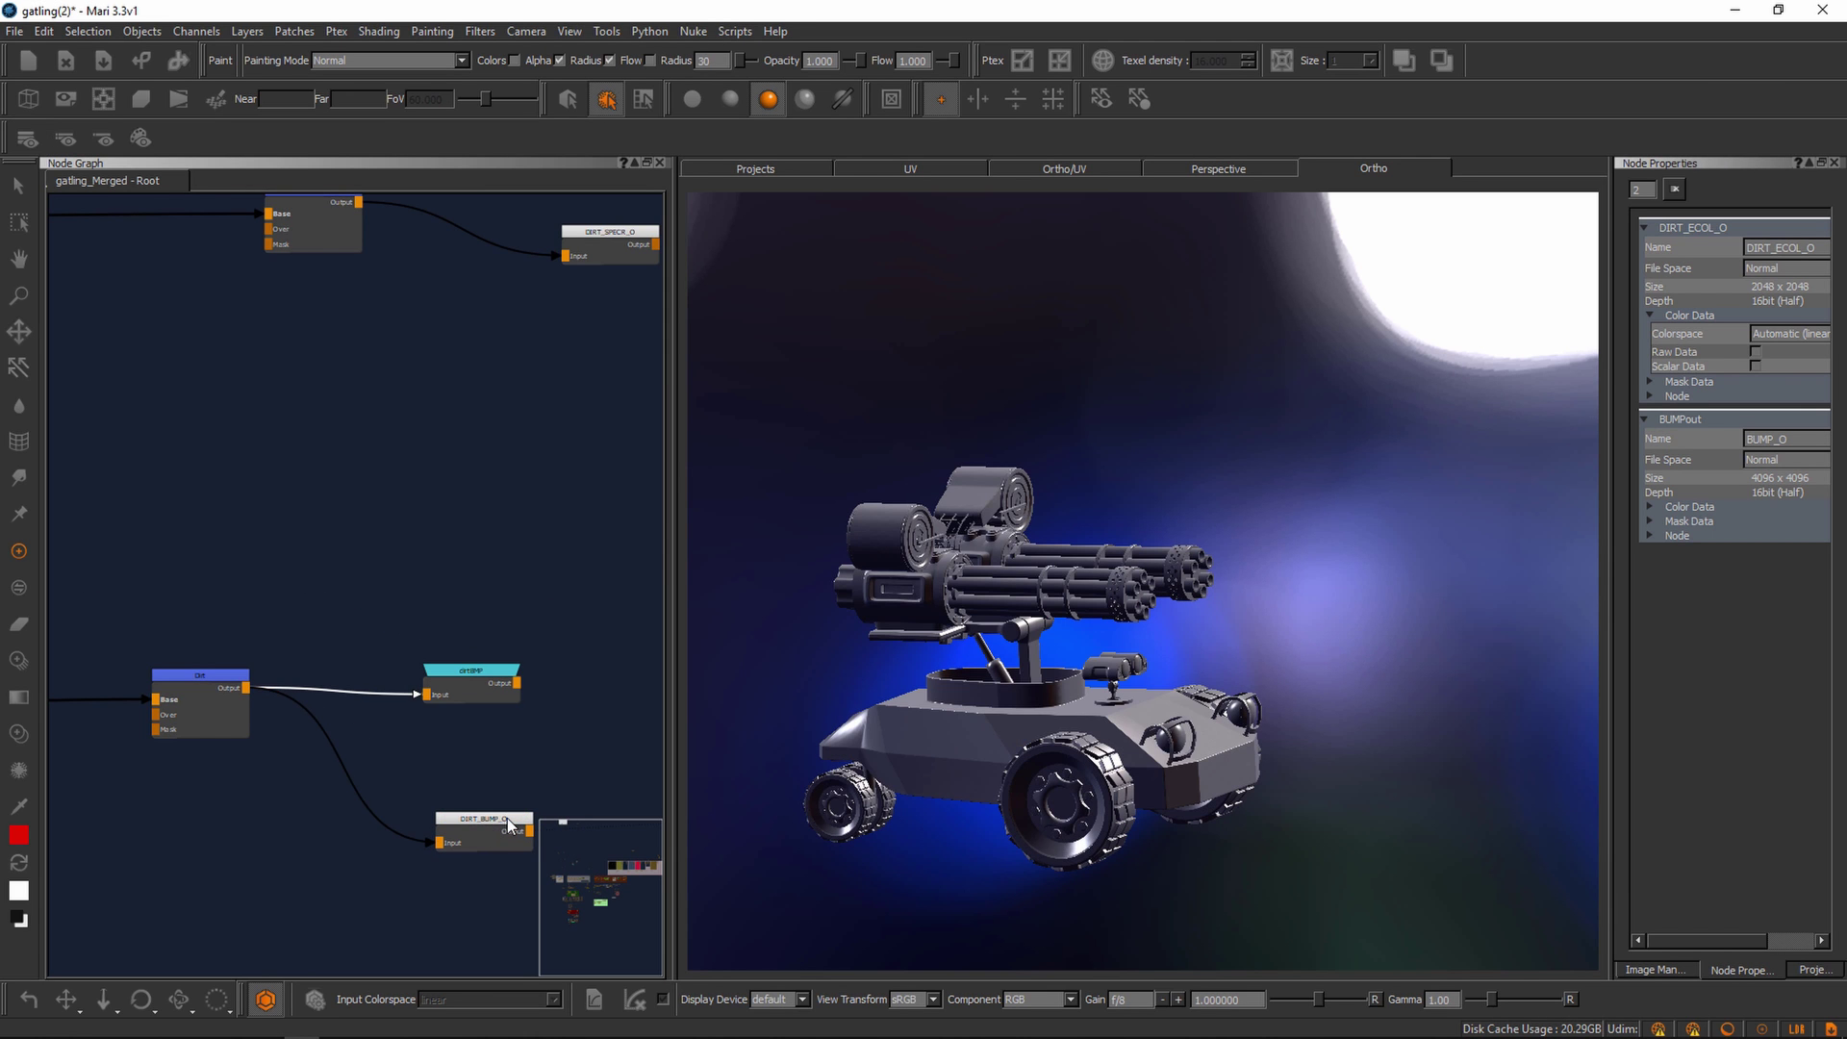
- Examine the dirt bump output on the vehicle model up close and from several angles
{"action": "right_click_drag", "start_coordinate": [1087, 722], "coordinate": [1196, 676], "text": "alt"}
{"action": "middle_click_drag", "start_coordinate": [984, 805], "coordinate": [1113, 608], "text": "alt"}
{"action": "right_click_drag", "start_coordinate": [1114, 608], "coordinate": [910, 631], "text": "alt"}
{"action": "left_click_drag", "start_coordinate": [911, 631], "coordinate": [937, 780], "text": "alt"}
{"action": "right_click_drag", "start_coordinate": [938, 779], "coordinate": [1202, 712], "text": "alt"}
{"action": "left_click_drag", "start_coordinate": [1202, 711], "coordinate": [1088, 618], "text": "alt"}
{"action": "right_click_drag", "start_coordinate": [1088, 618], "coordinate": [1240, 643], "text": "alt"}
{"action": "left_click_drag", "start_coordinate": [1240, 644], "coordinate": [1261, 664], "text": "alt"}
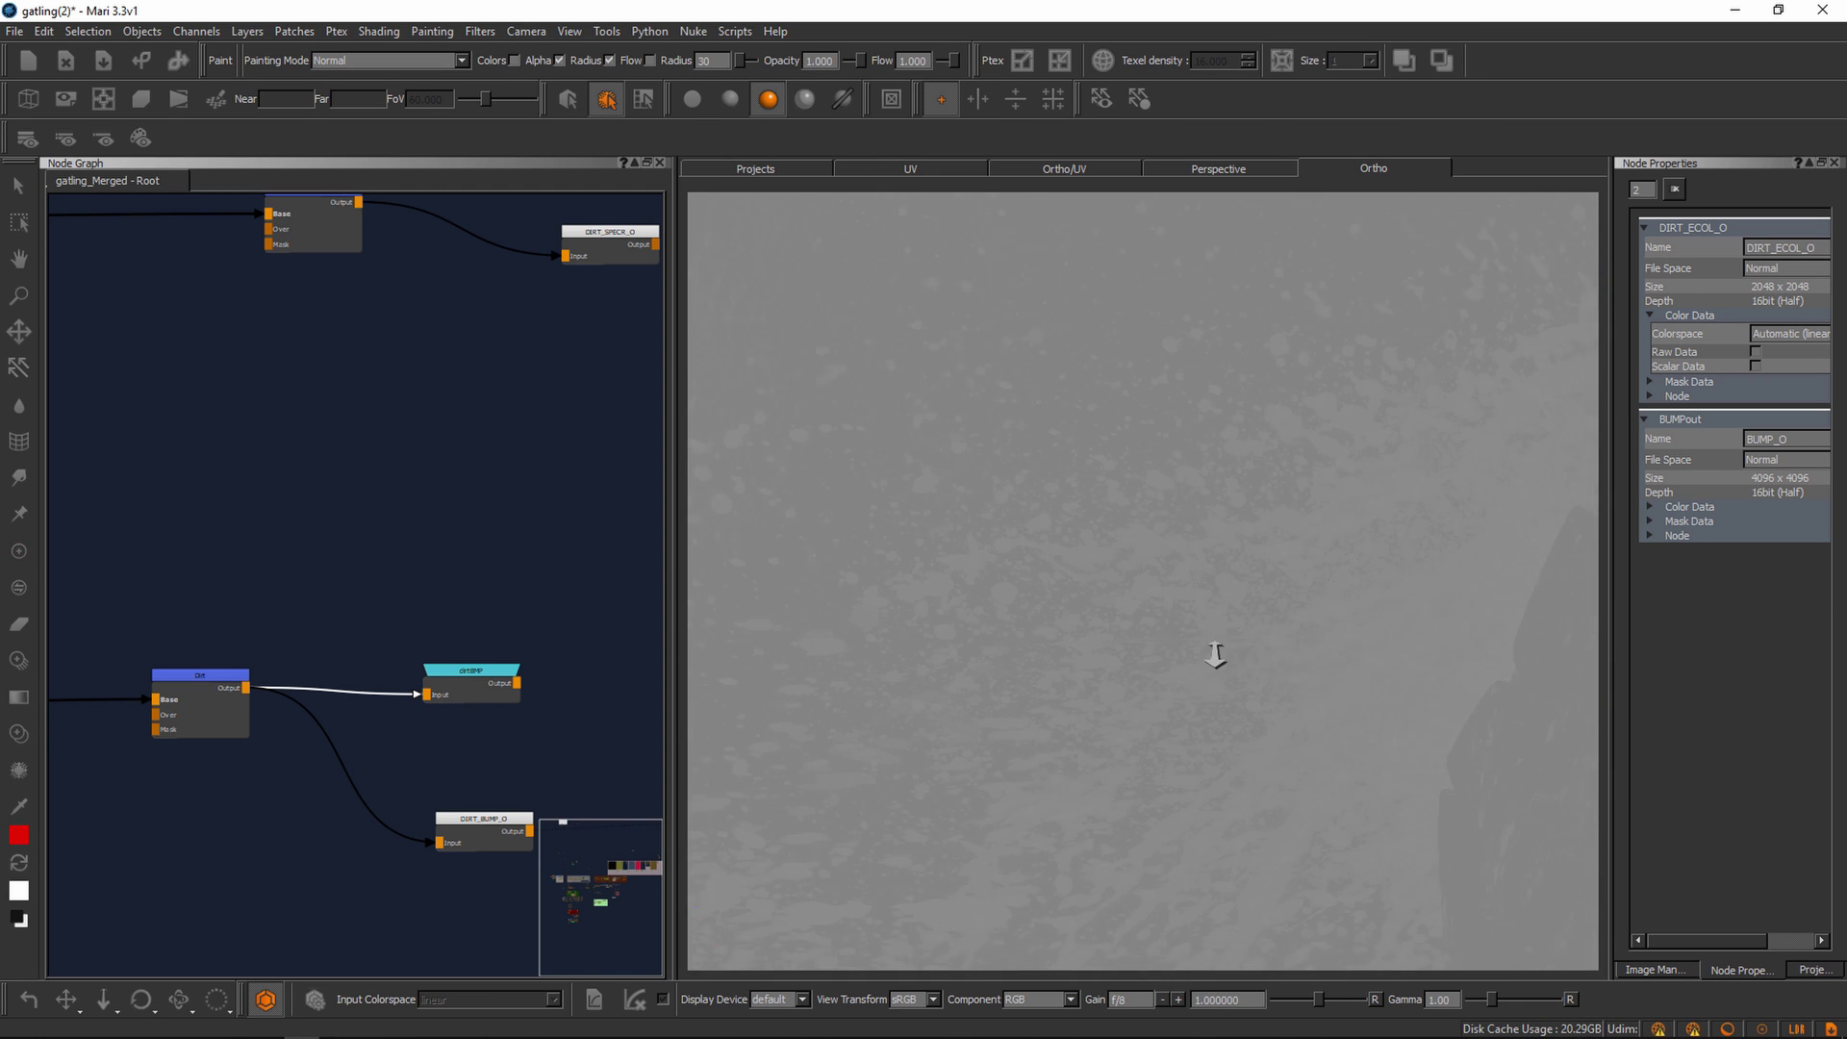
{"action": "right_click_drag", "start_coordinate": [1261, 664], "coordinate": [1065, 621], "text": "alt"}
{"action": "left_click_drag", "start_coordinate": [1065, 621], "coordinate": [1064, 586], "text": "alt"}
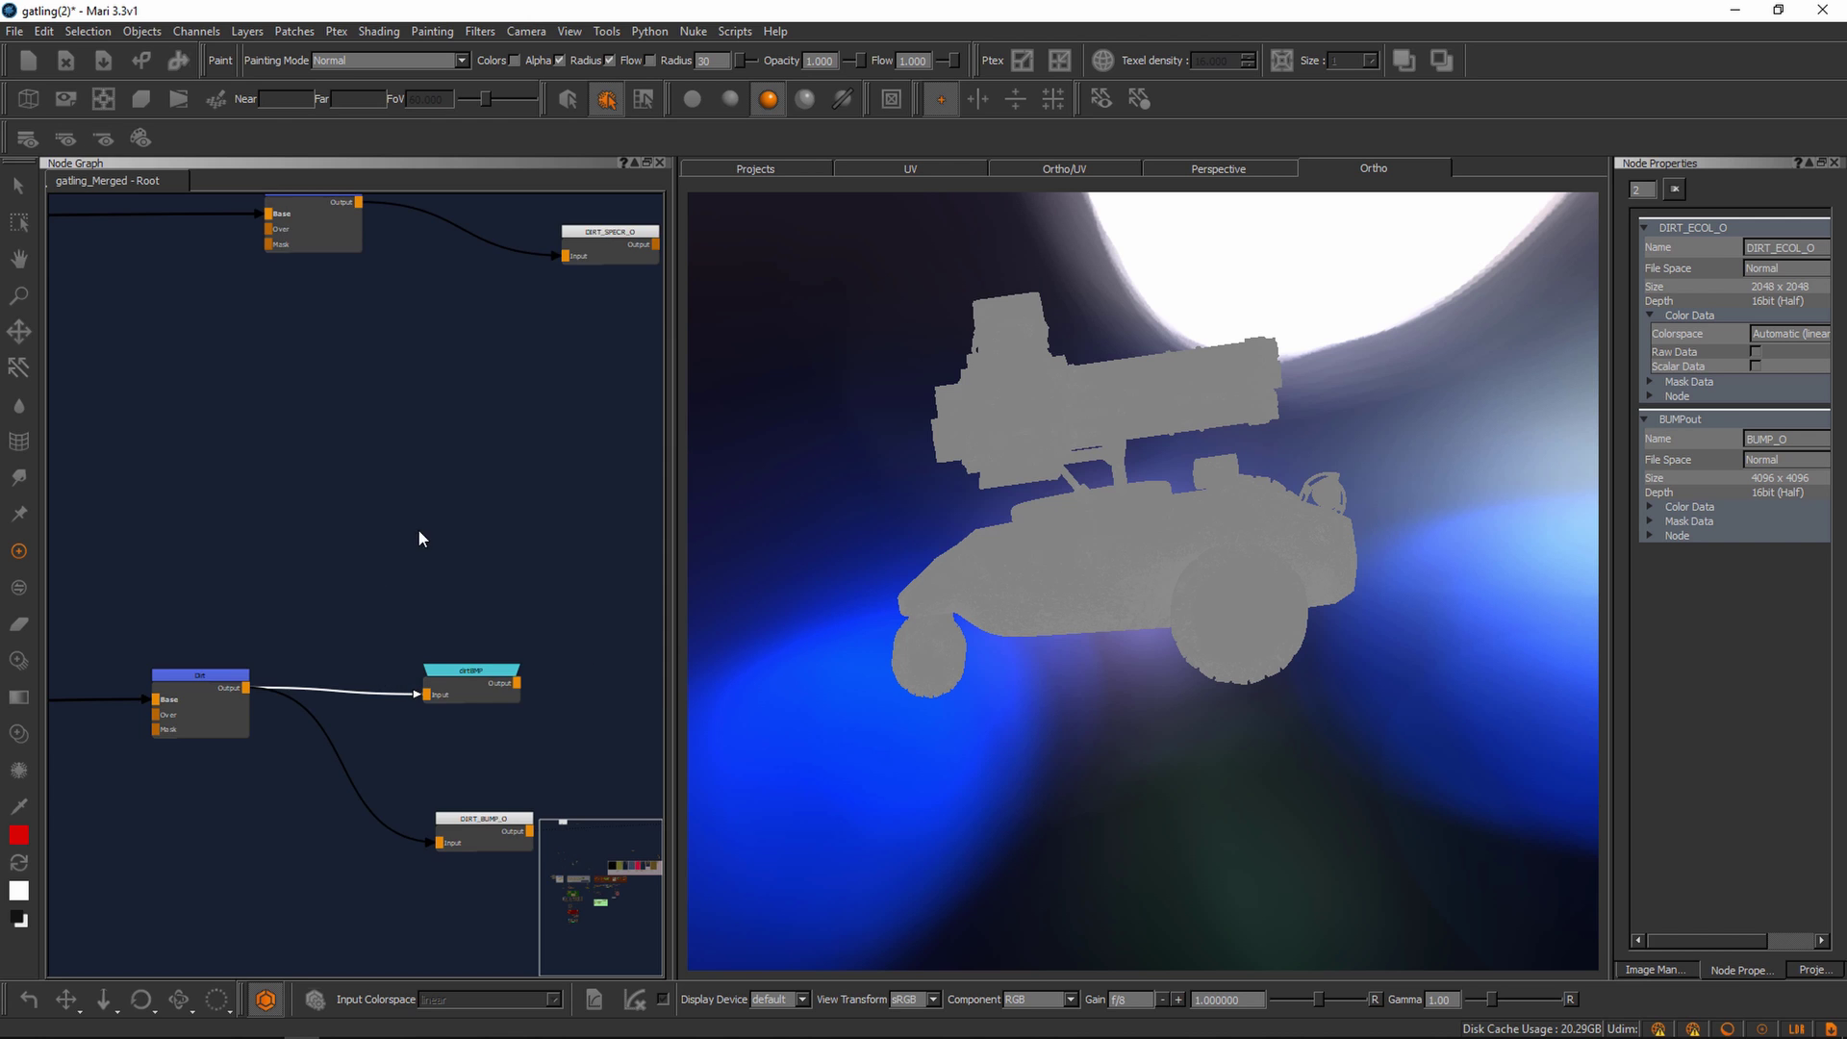
- Move the DIRT_BUMP_O node into line with the other dirt output channel nodes
{"action": "scroll", "coordinate": [423, 521], "scroll_direction": "down", "scroll_amount": 2}
{"action": "scroll", "coordinate": [485, 525], "scroll_direction": "down", "scroll_amount": 3}
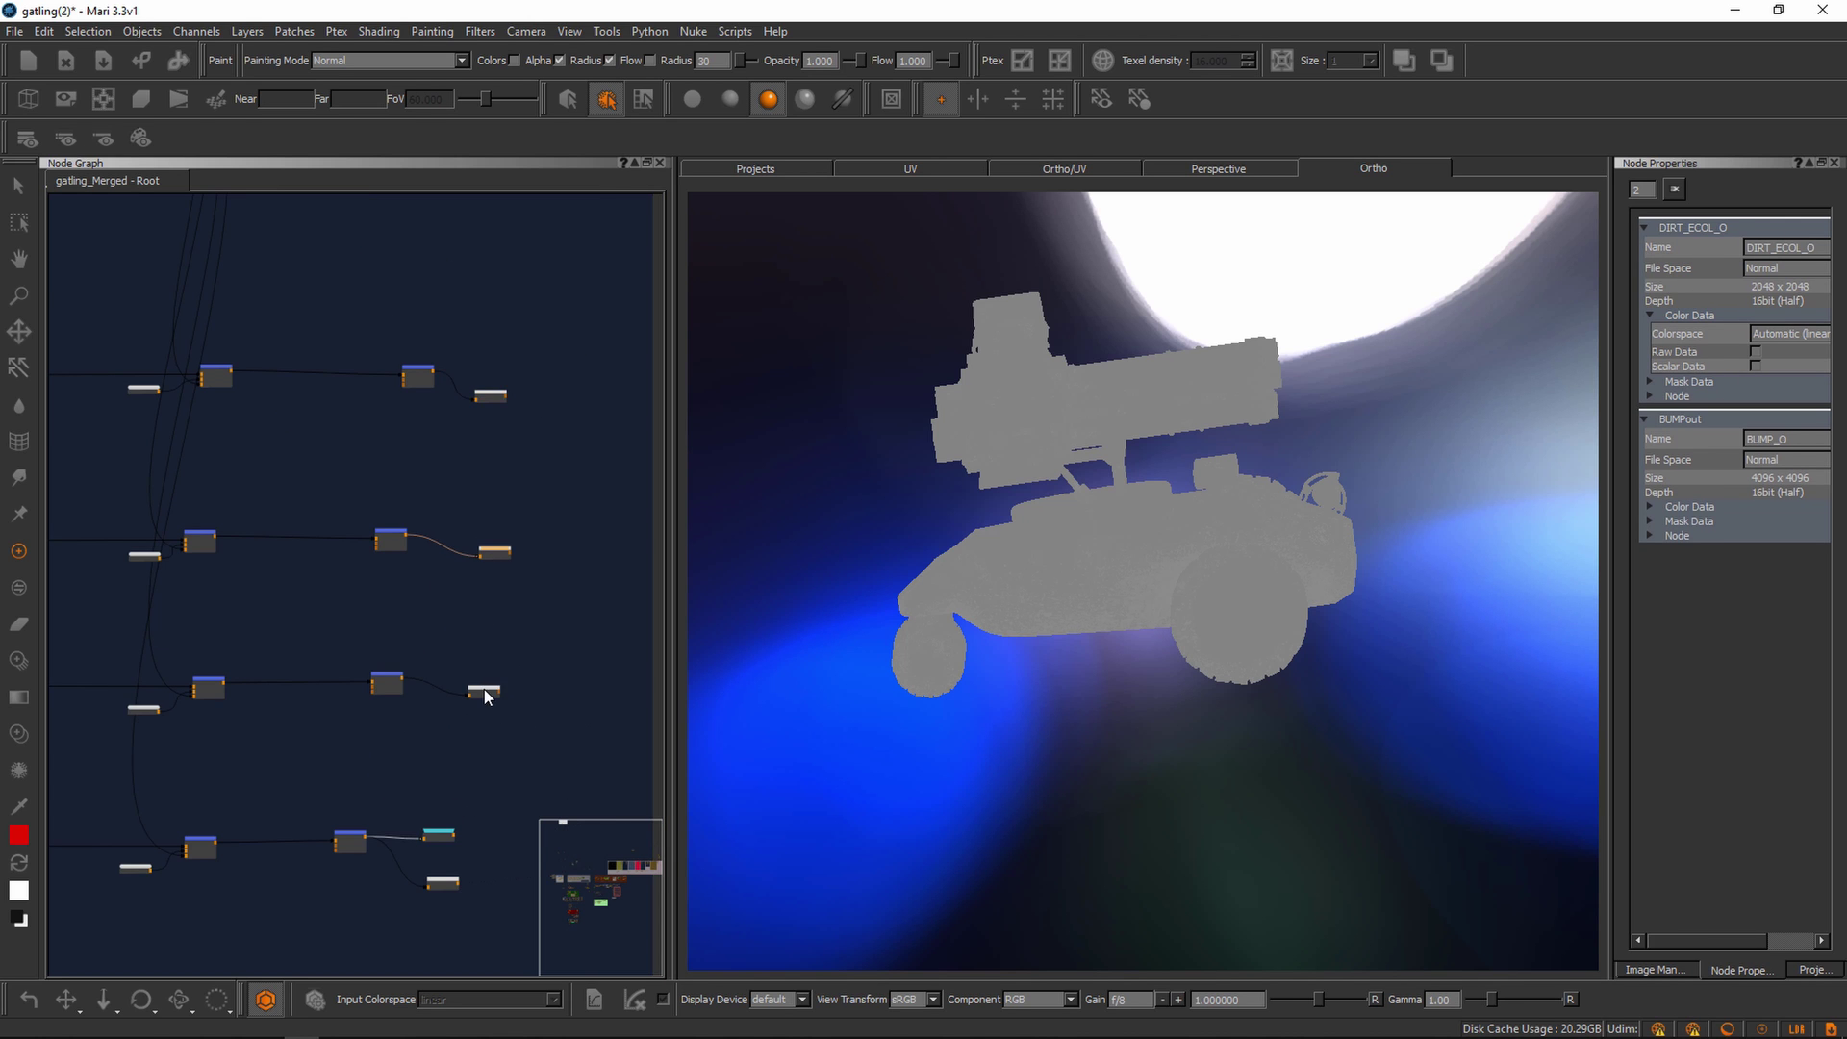
{"action": "left_click", "coordinate": [441, 883]}
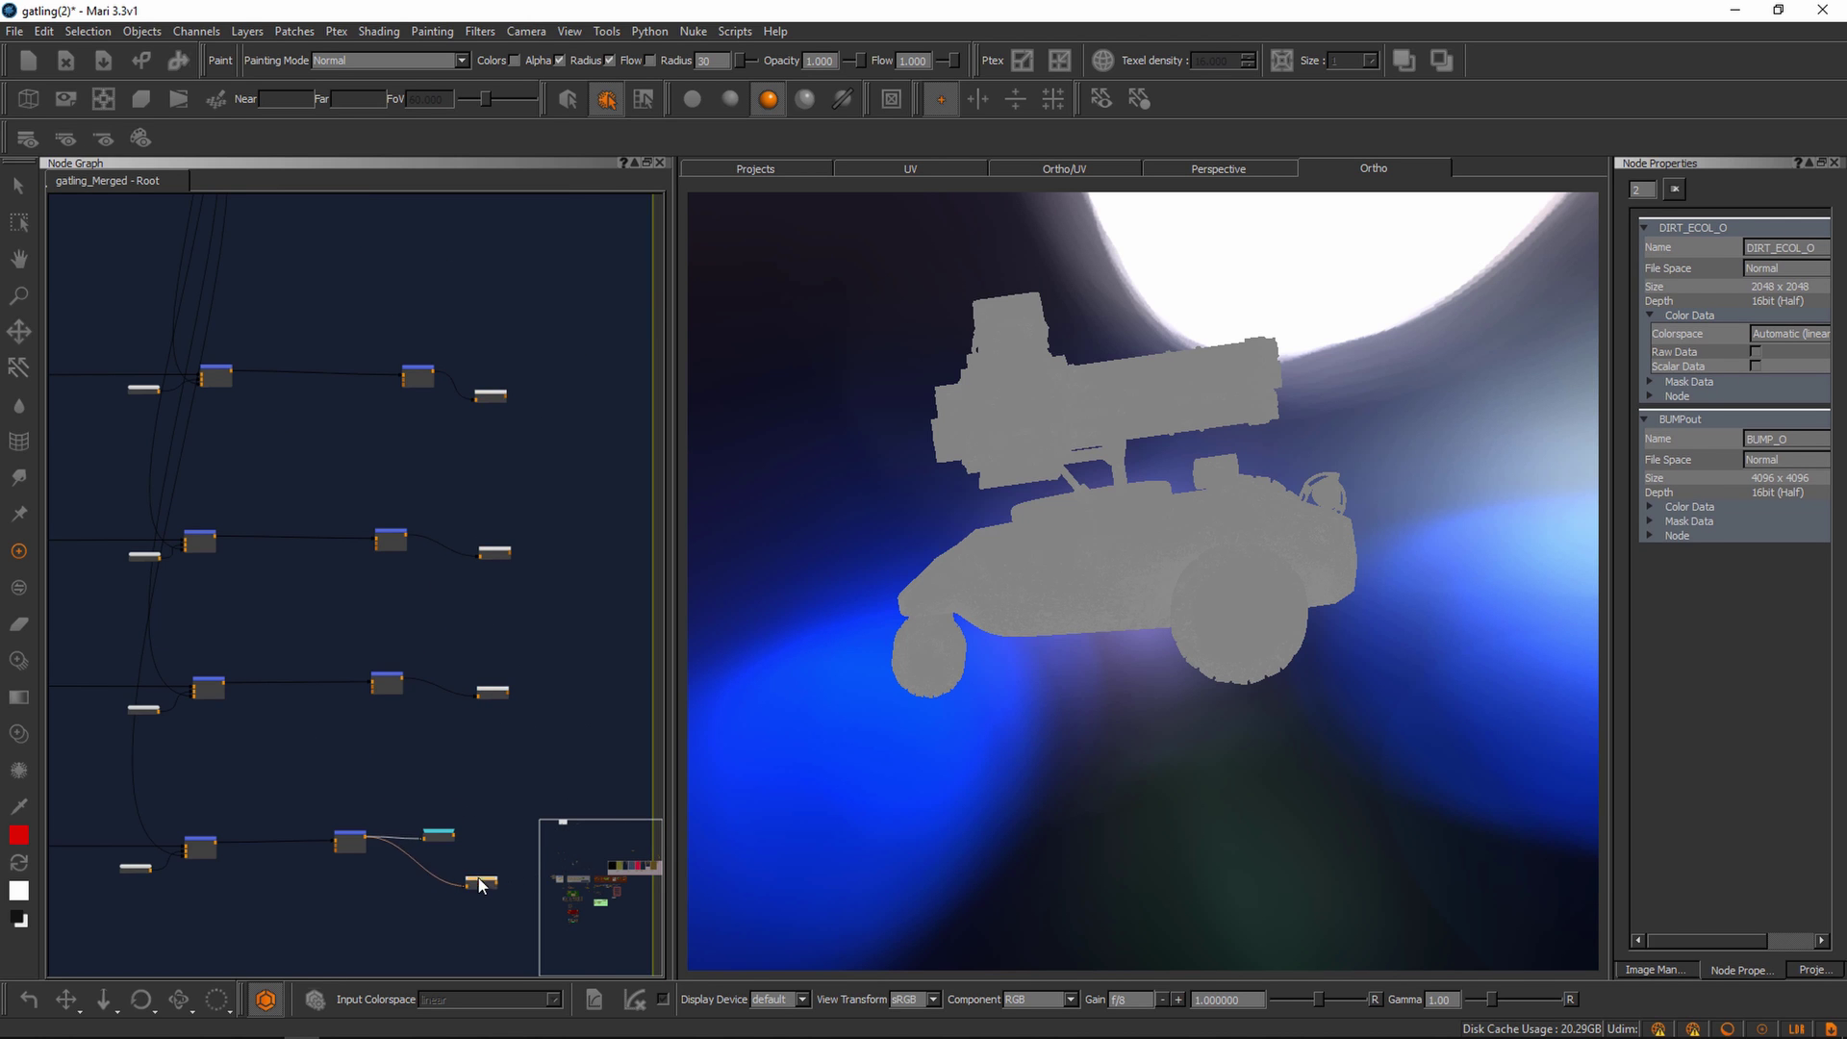
- Return to the renamed main output nodes beside the dirt merge group in the node graph
{"action": "scroll", "coordinate": [477, 877], "scroll_direction": "down", "scroll_amount": 4}
{"action": "middle_click_drag", "start_coordinate": [512, 660], "coordinate": [297, 783]}
{"action": "middle_click_drag", "start_coordinate": [588, 577], "coordinate": [146, 890]}
{"action": "scroll", "coordinate": [396, 639], "scroll_direction": "down", "scroll_amount": 4}
{"action": "middle_click_drag", "start_coordinate": [389, 639], "coordinate": [115, 741]}
{"action": "scroll", "coordinate": [621, 510], "scroll_direction": "up", "scroll_amount": 8}
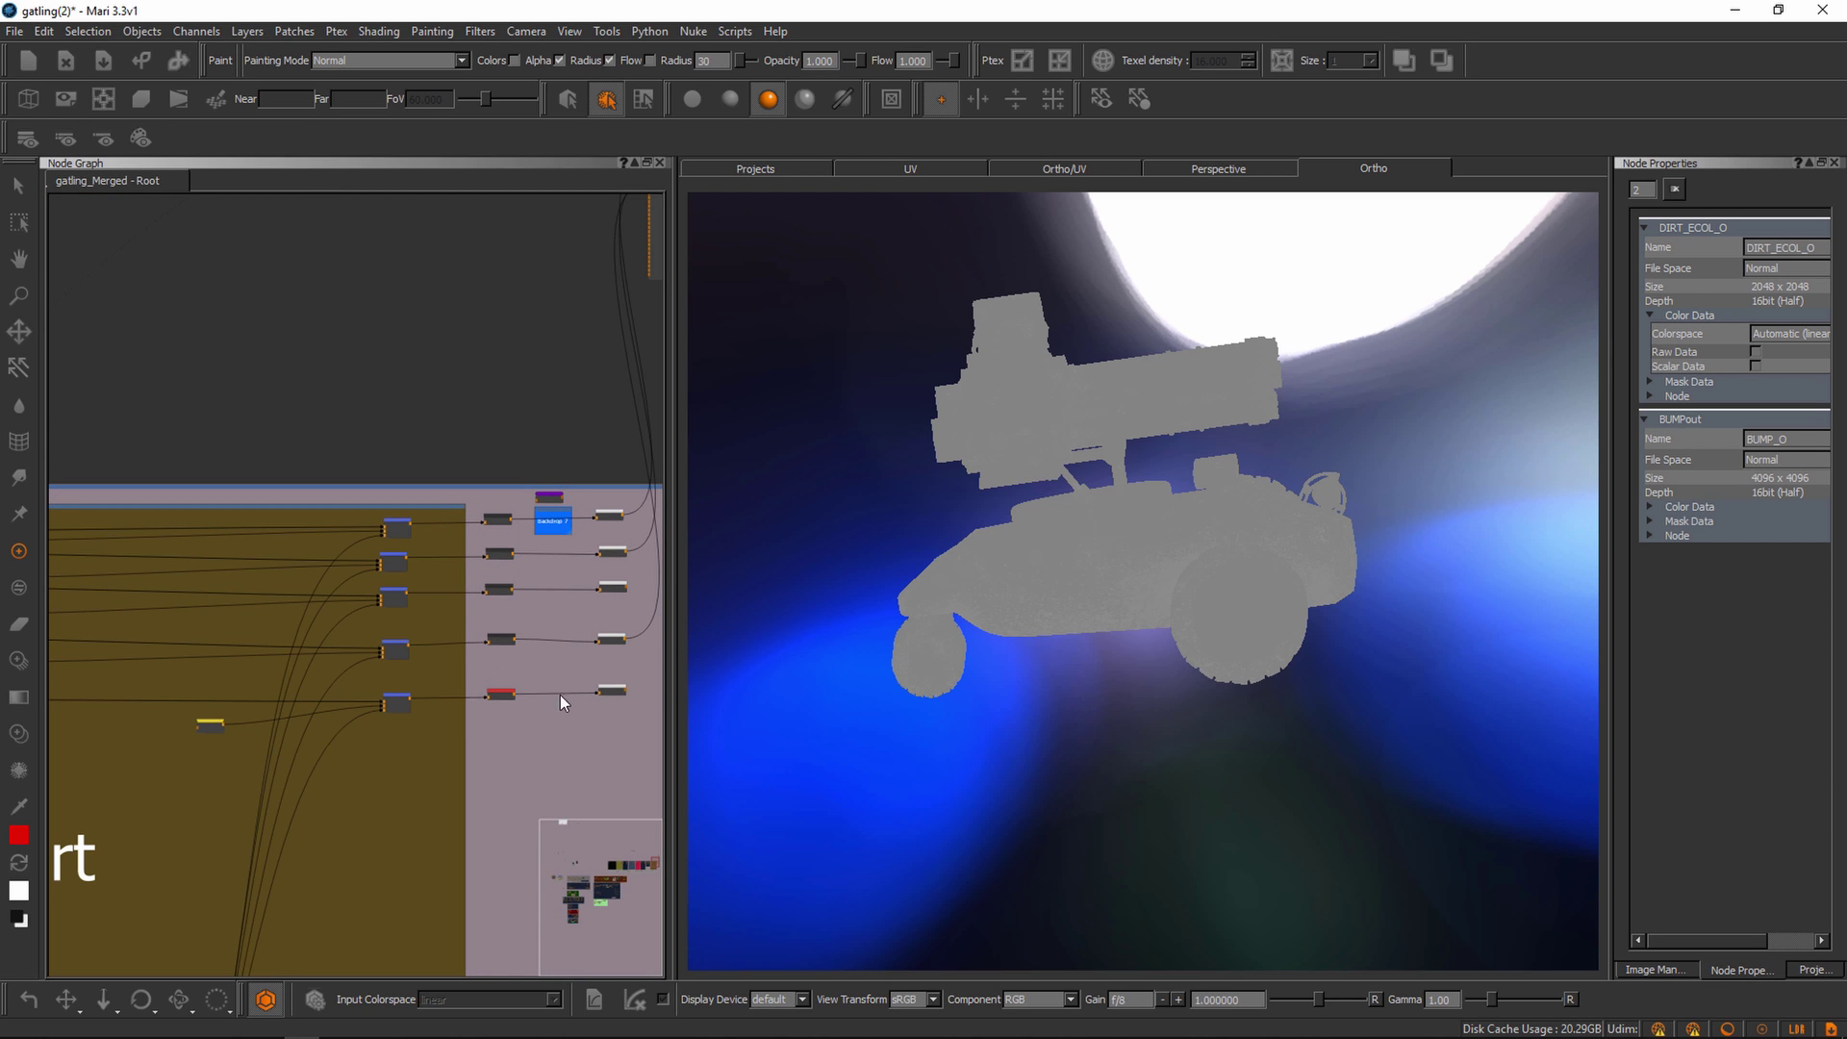
- Find the clean color channel node above the Decals group and view its output on the vehicle model
{"action": "scroll", "coordinate": [413, 821], "scroll_direction": "down", "scroll_amount": 5}
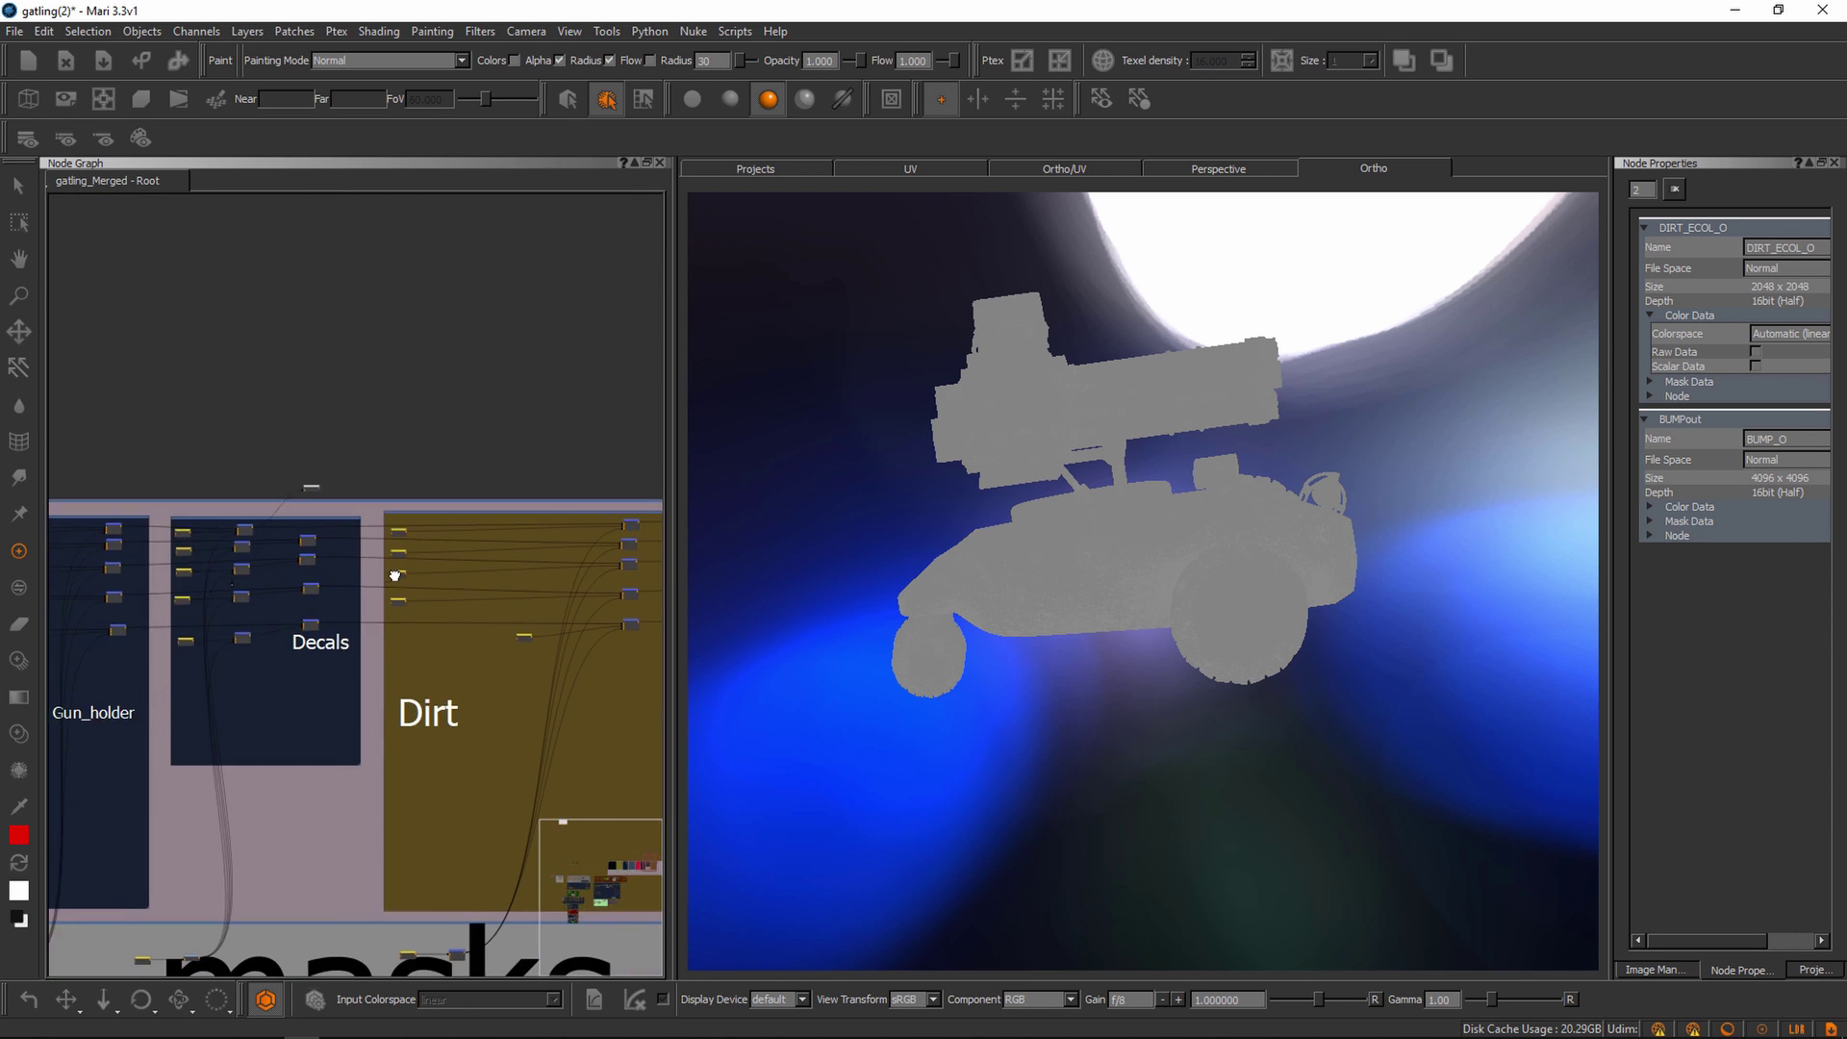
{"action": "scroll", "coordinate": [308, 569], "scroll_direction": "up", "scroll_amount": 3}
{"action": "scroll", "coordinate": [344, 523], "scroll_direction": "up", "scroll_amount": 4}
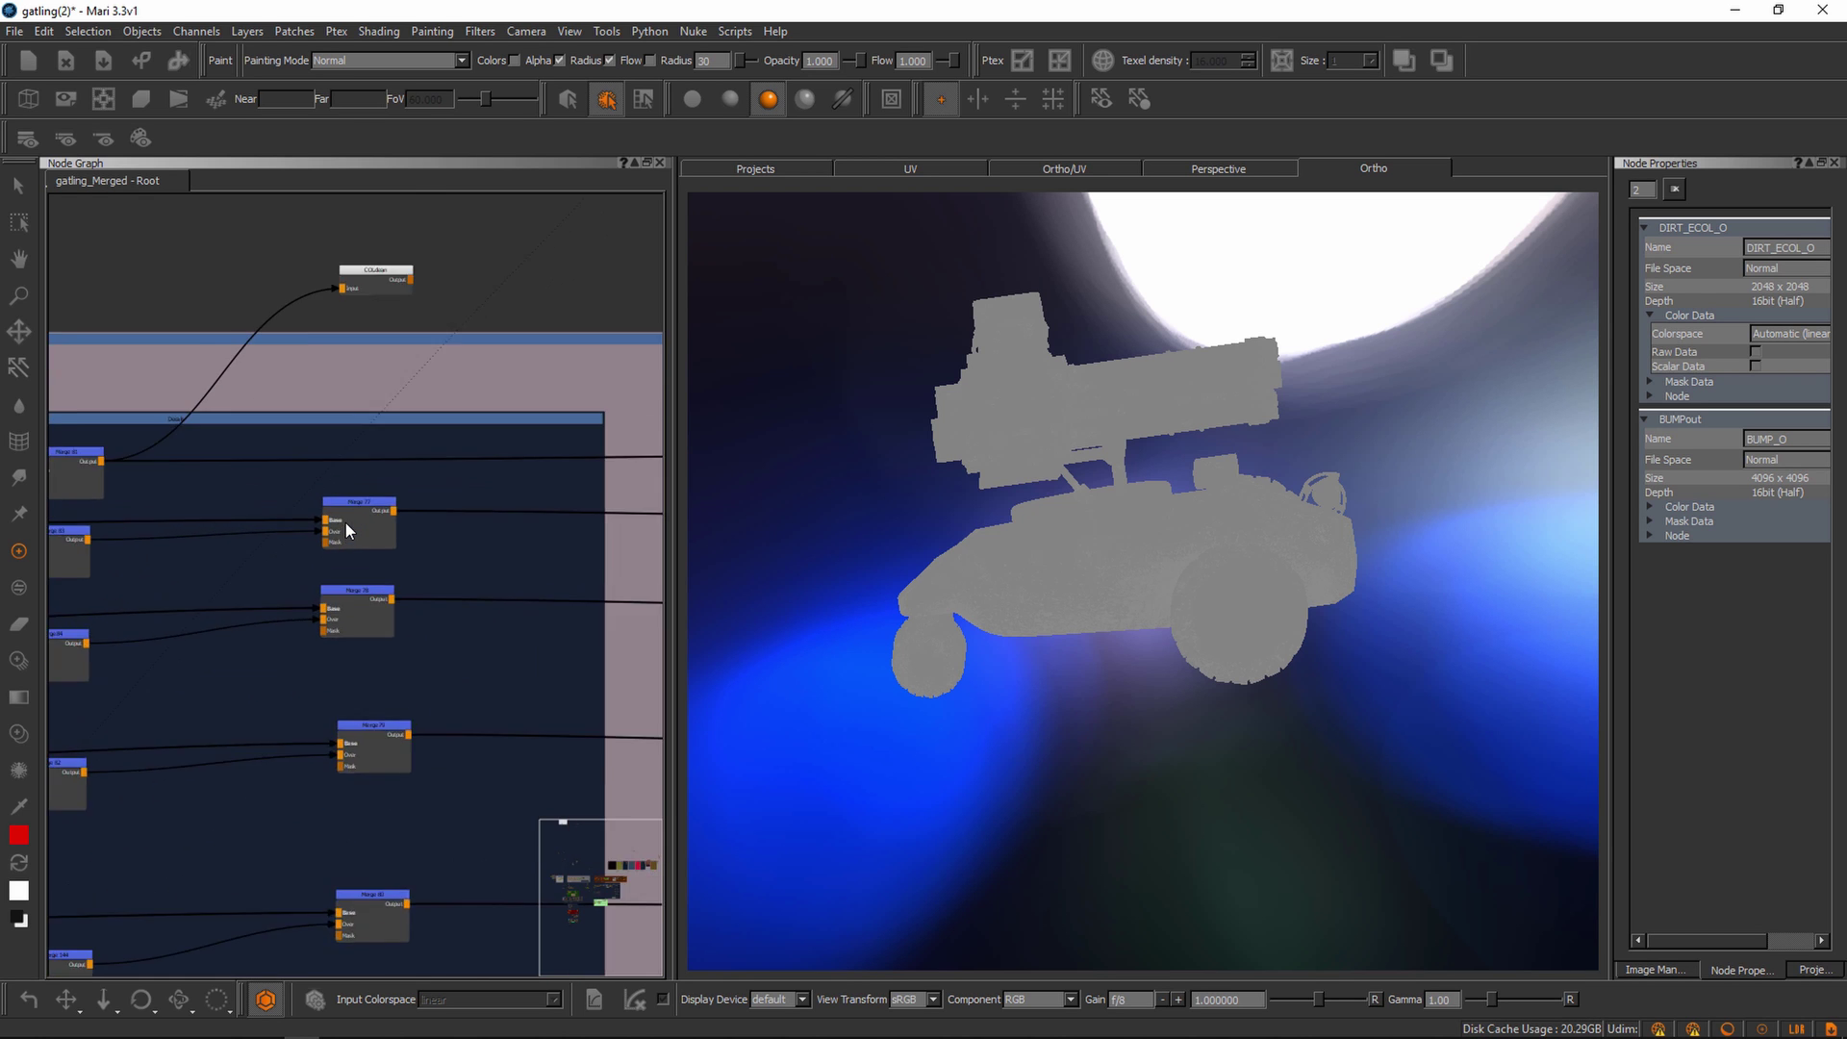
{"action": "scroll", "coordinate": [354, 508], "scroll_direction": "down", "scroll_amount": 2}
{"action": "left_click_drag", "start_coordinate": [215, 488], "coordinate": [222, 490]}
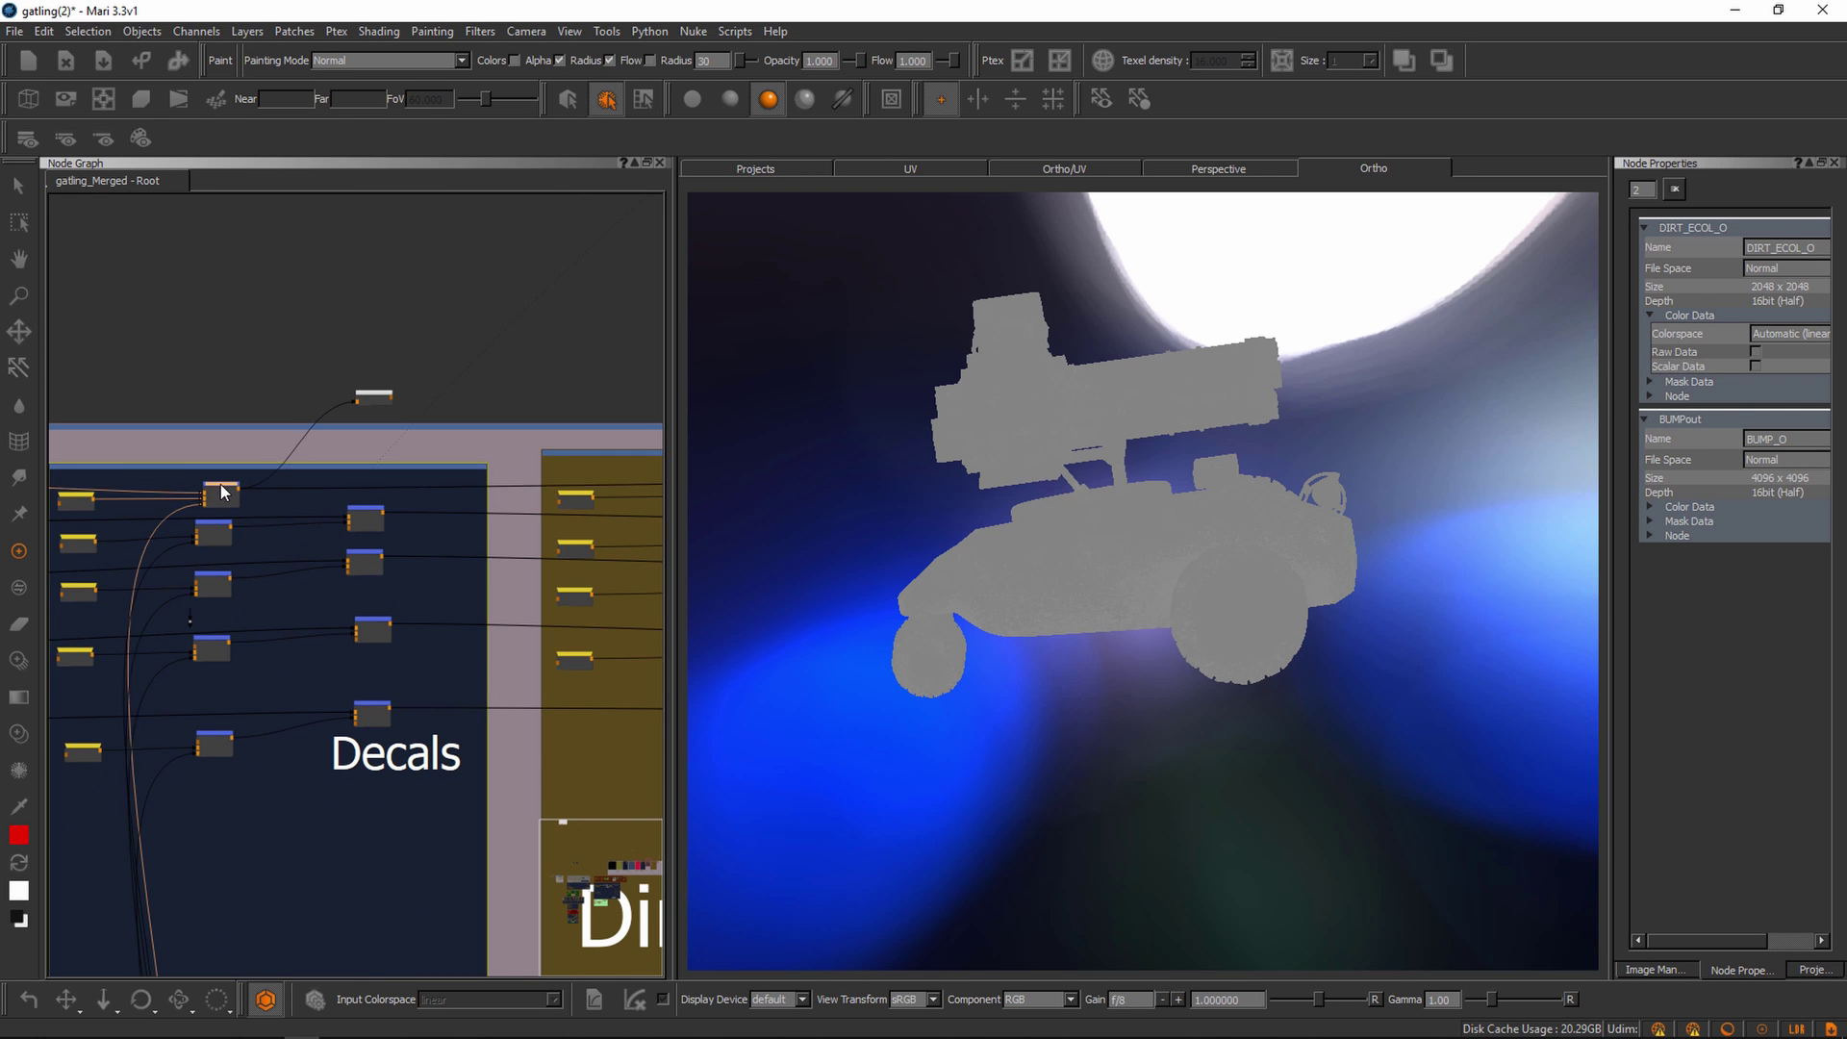
{"action": "left_click", "coordinate": [386, 390]}
{"action": "scroll", "coordinate": [385, 388], "scroll_direction": "up", "scroll_amount": 3}
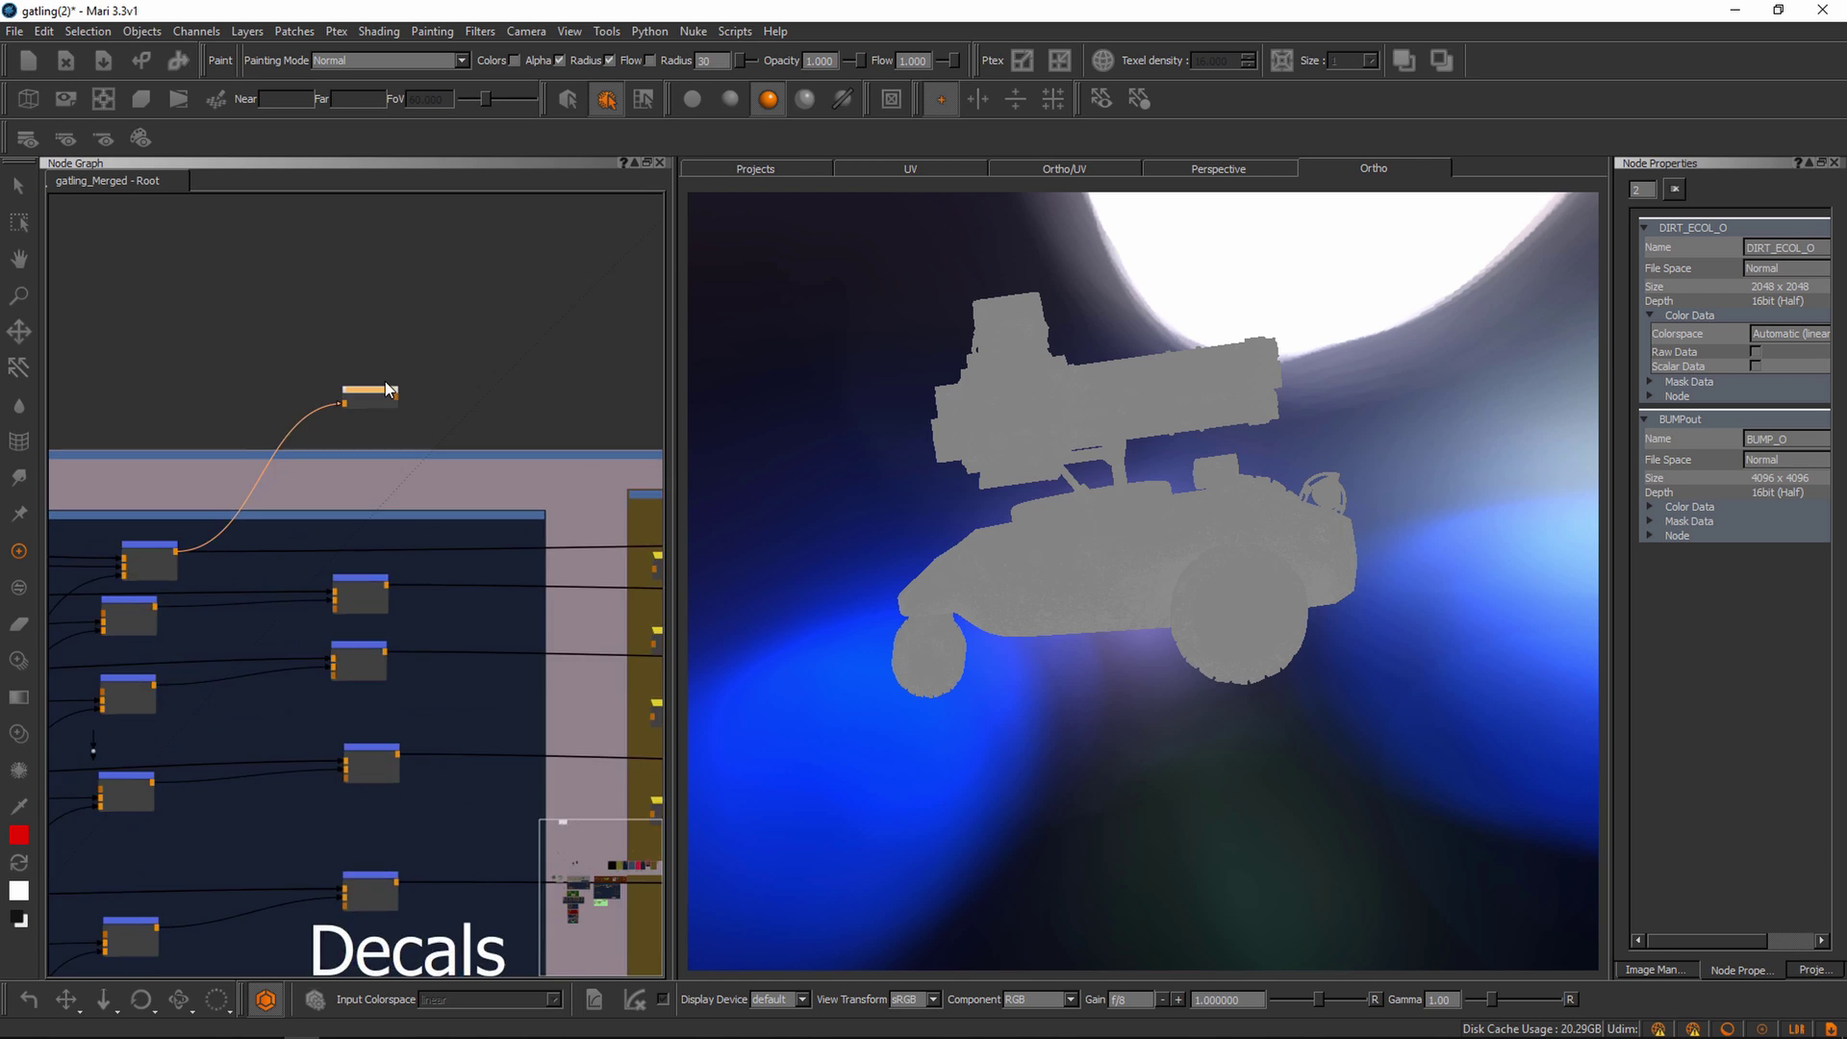
{"action": "left_click", "coordinate": [383, 394]}
{"action": "key", "text": "1"}
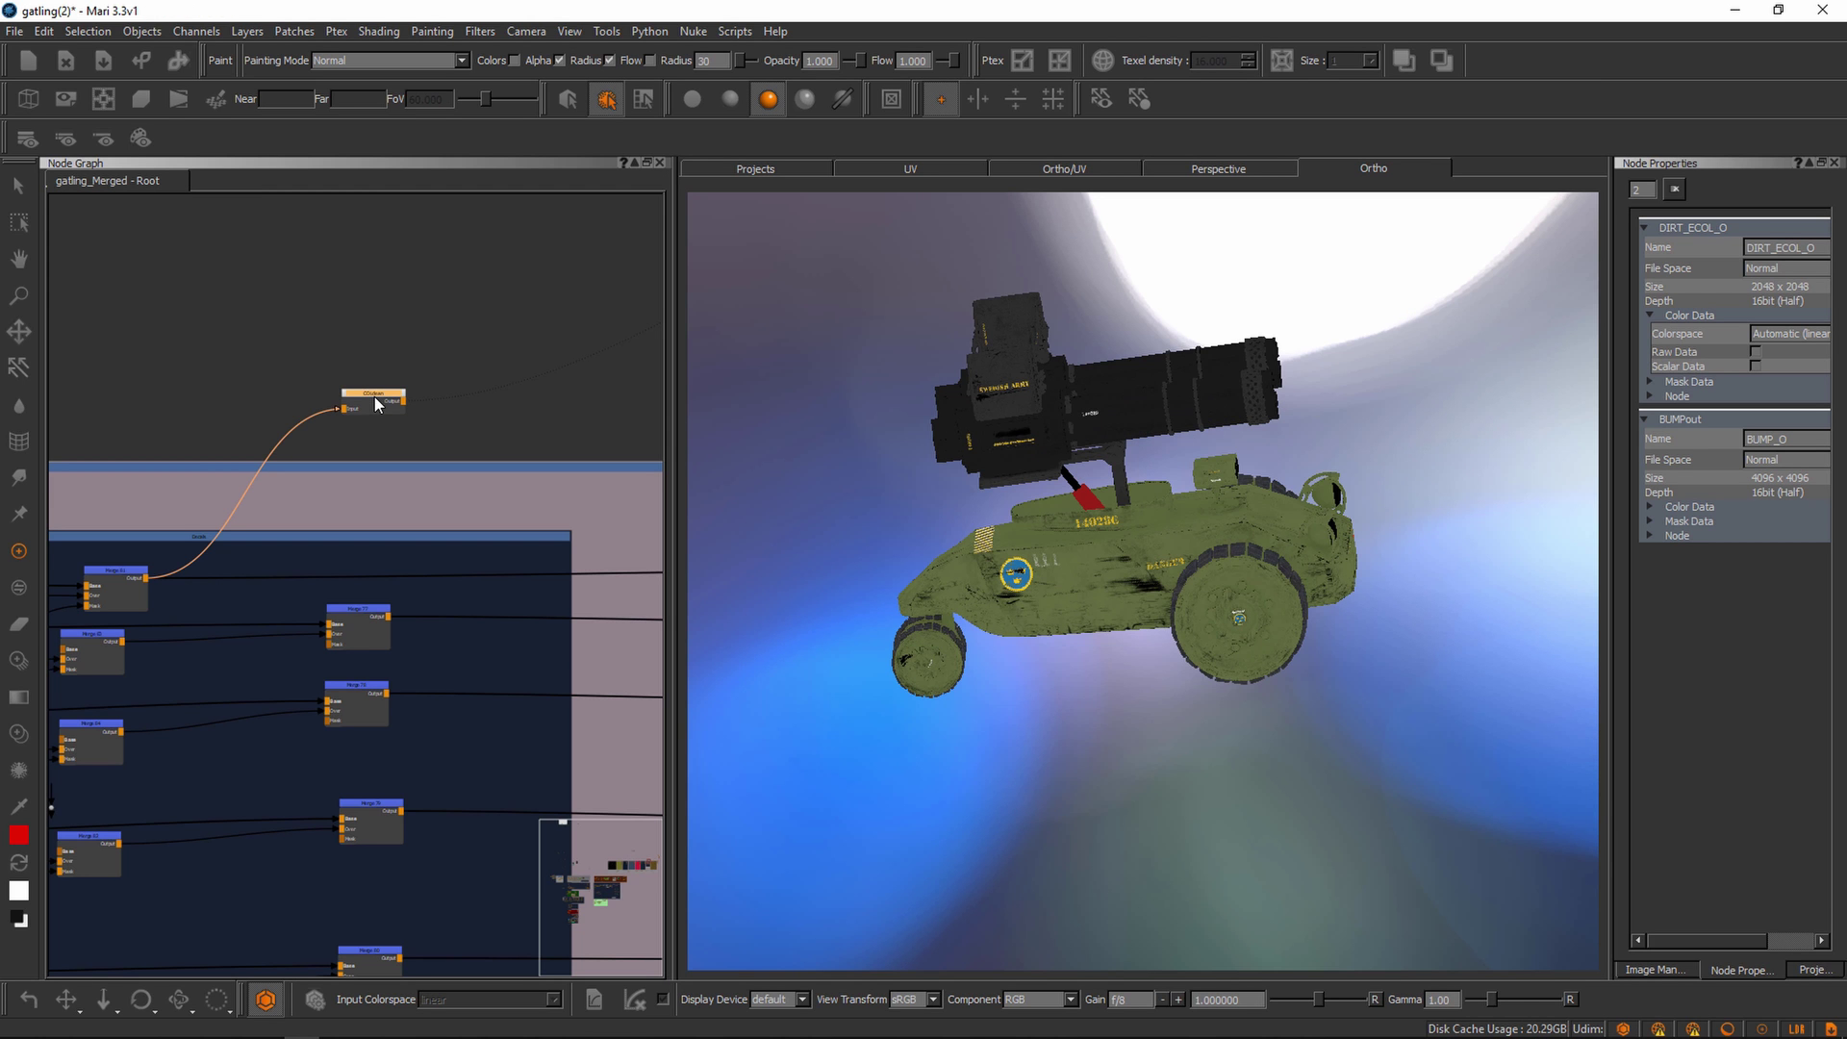
{"action": "left_click_drag", "start_coordinate": [374, 396], "coordinate": [367, 389]}
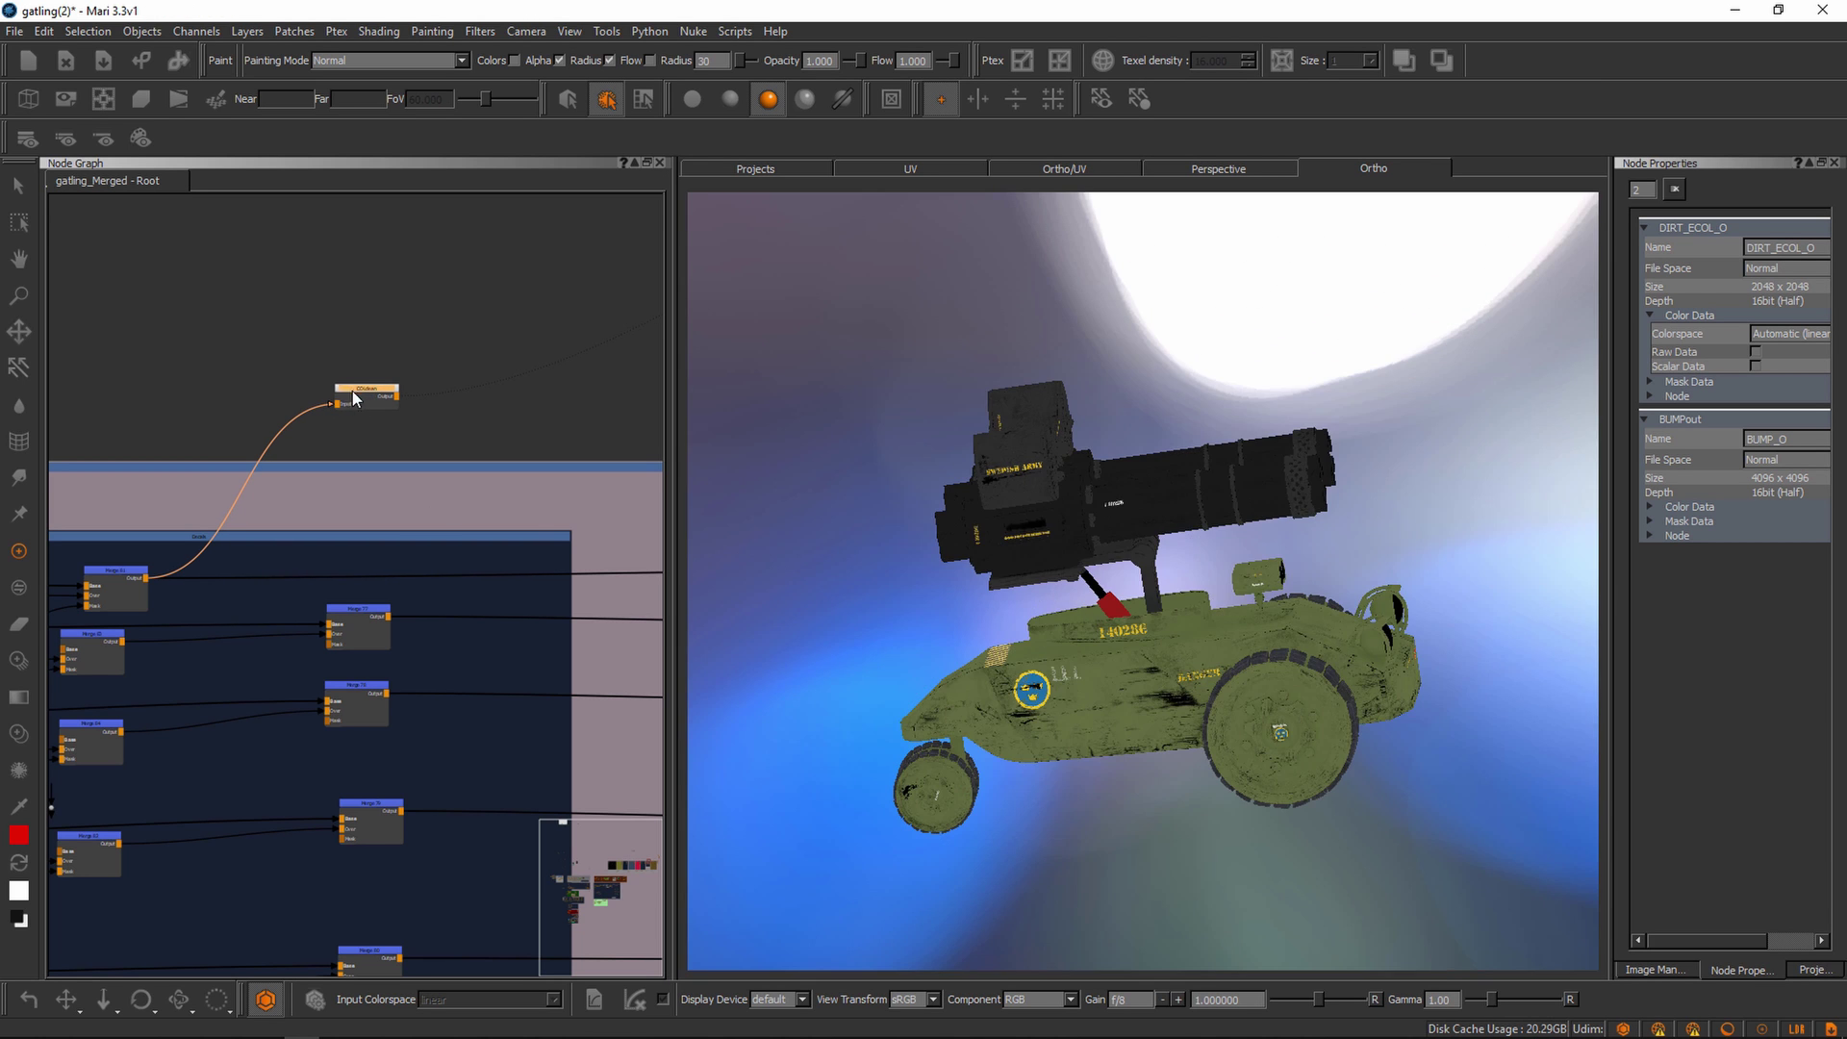
- Rename the COLclean channel node as COL2_O
{"action": "left_click_drag", "start_coordinate": [352, 394], "coordinate": [344, 391]}
{"action": "scroll", "coordinate": [347, 381], "scroll_direction": "up", "scroll_amount": 5}
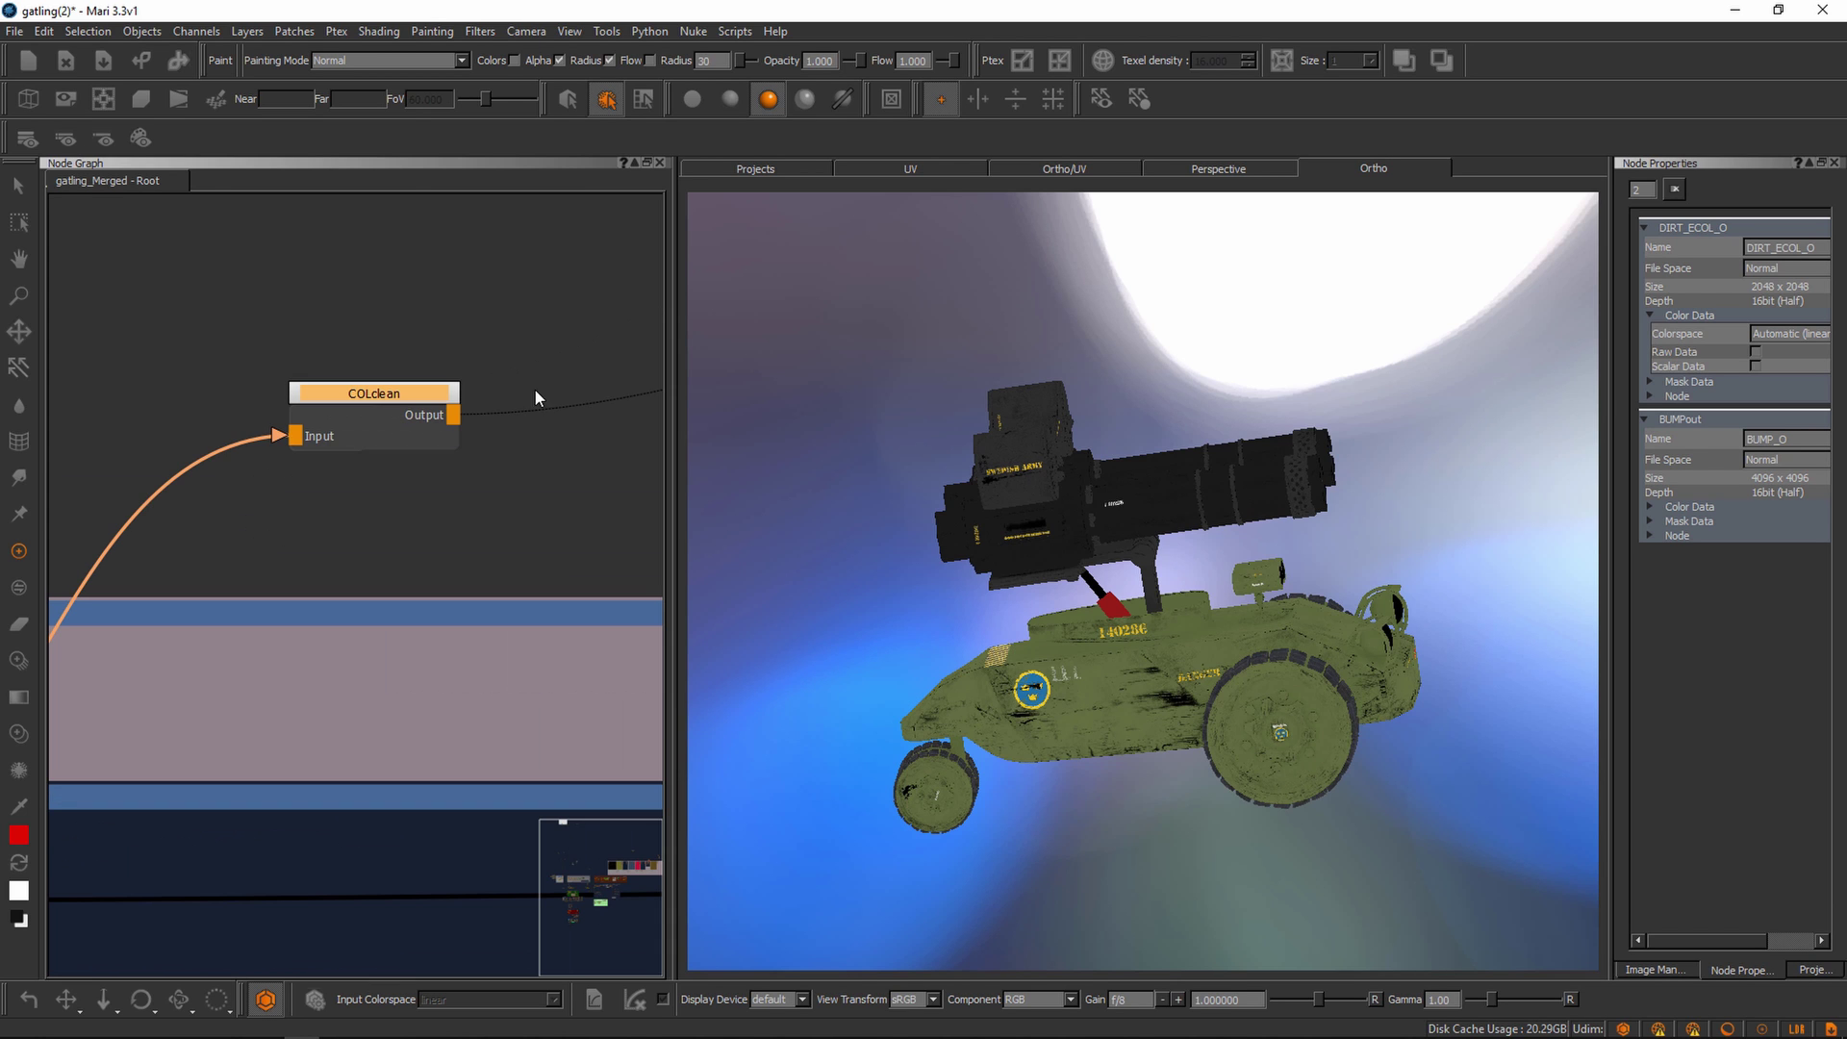
{"action": "double_click", "coordinate": [390, 392]}
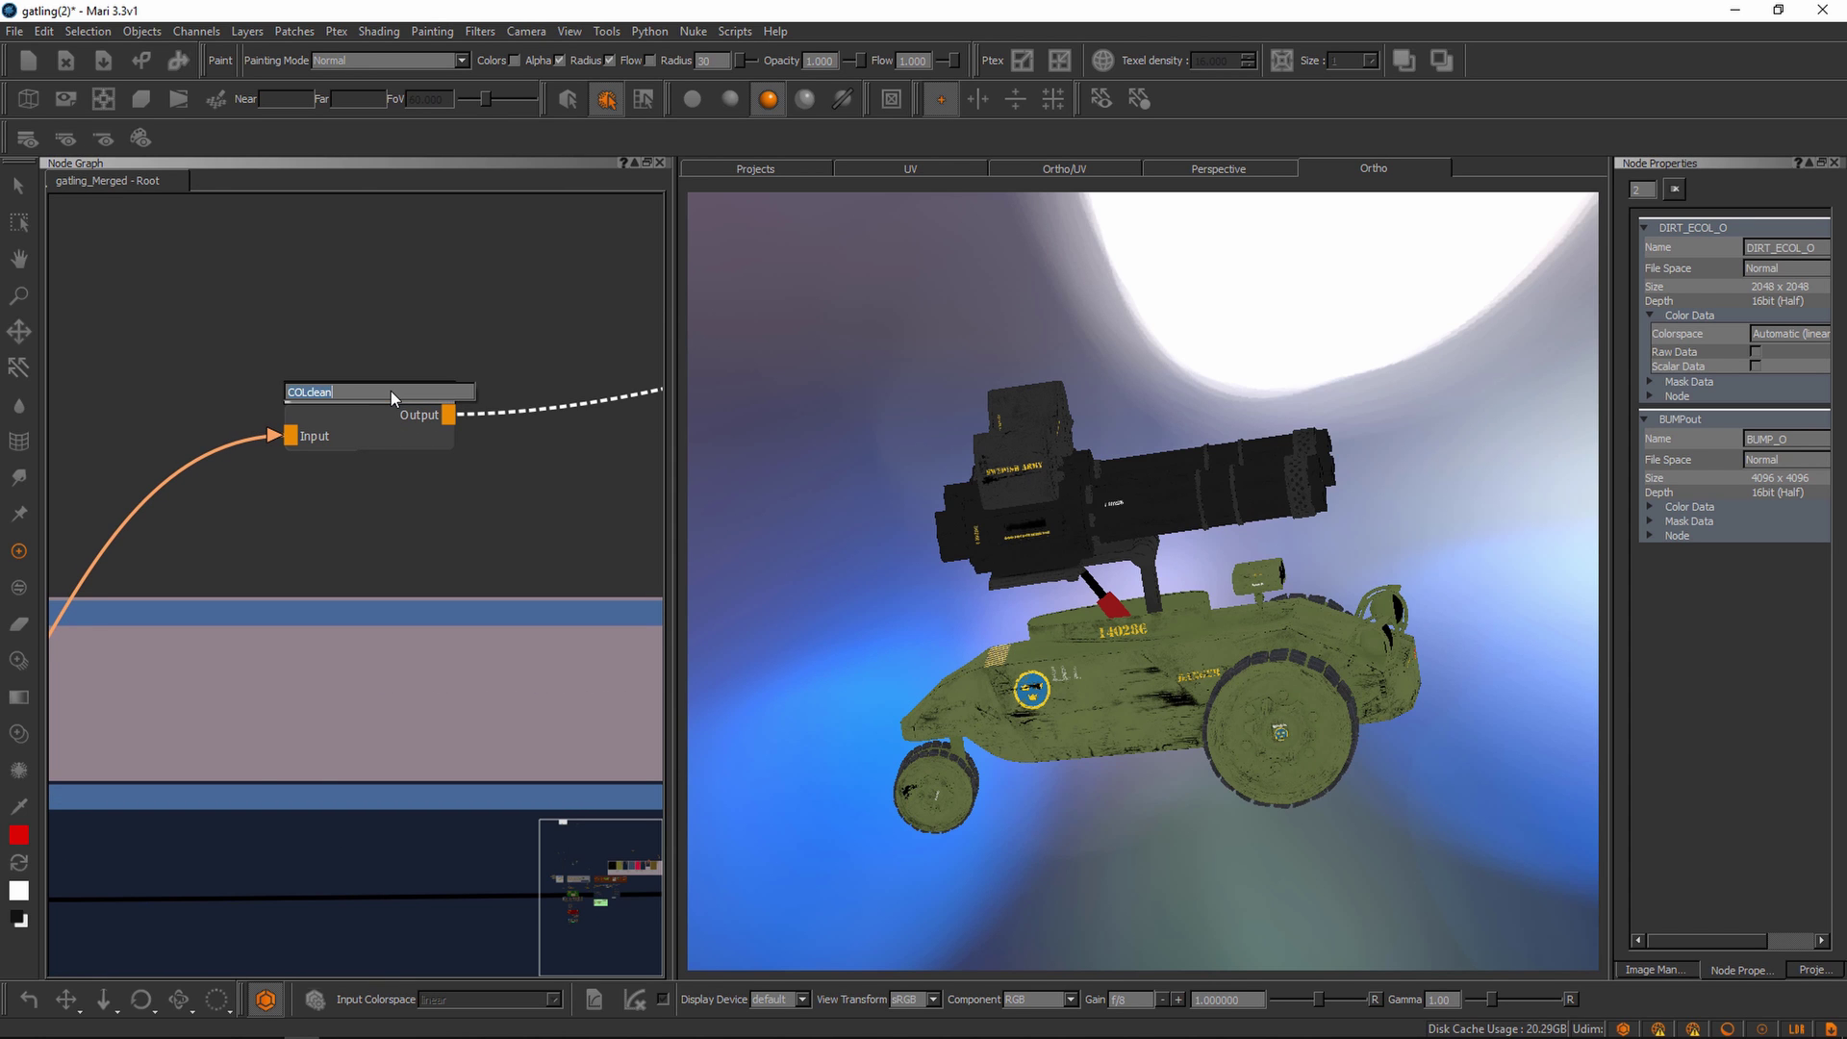
{"action": "type", "text": "COL2_O"}
{"action": "key", "text": "Return"}
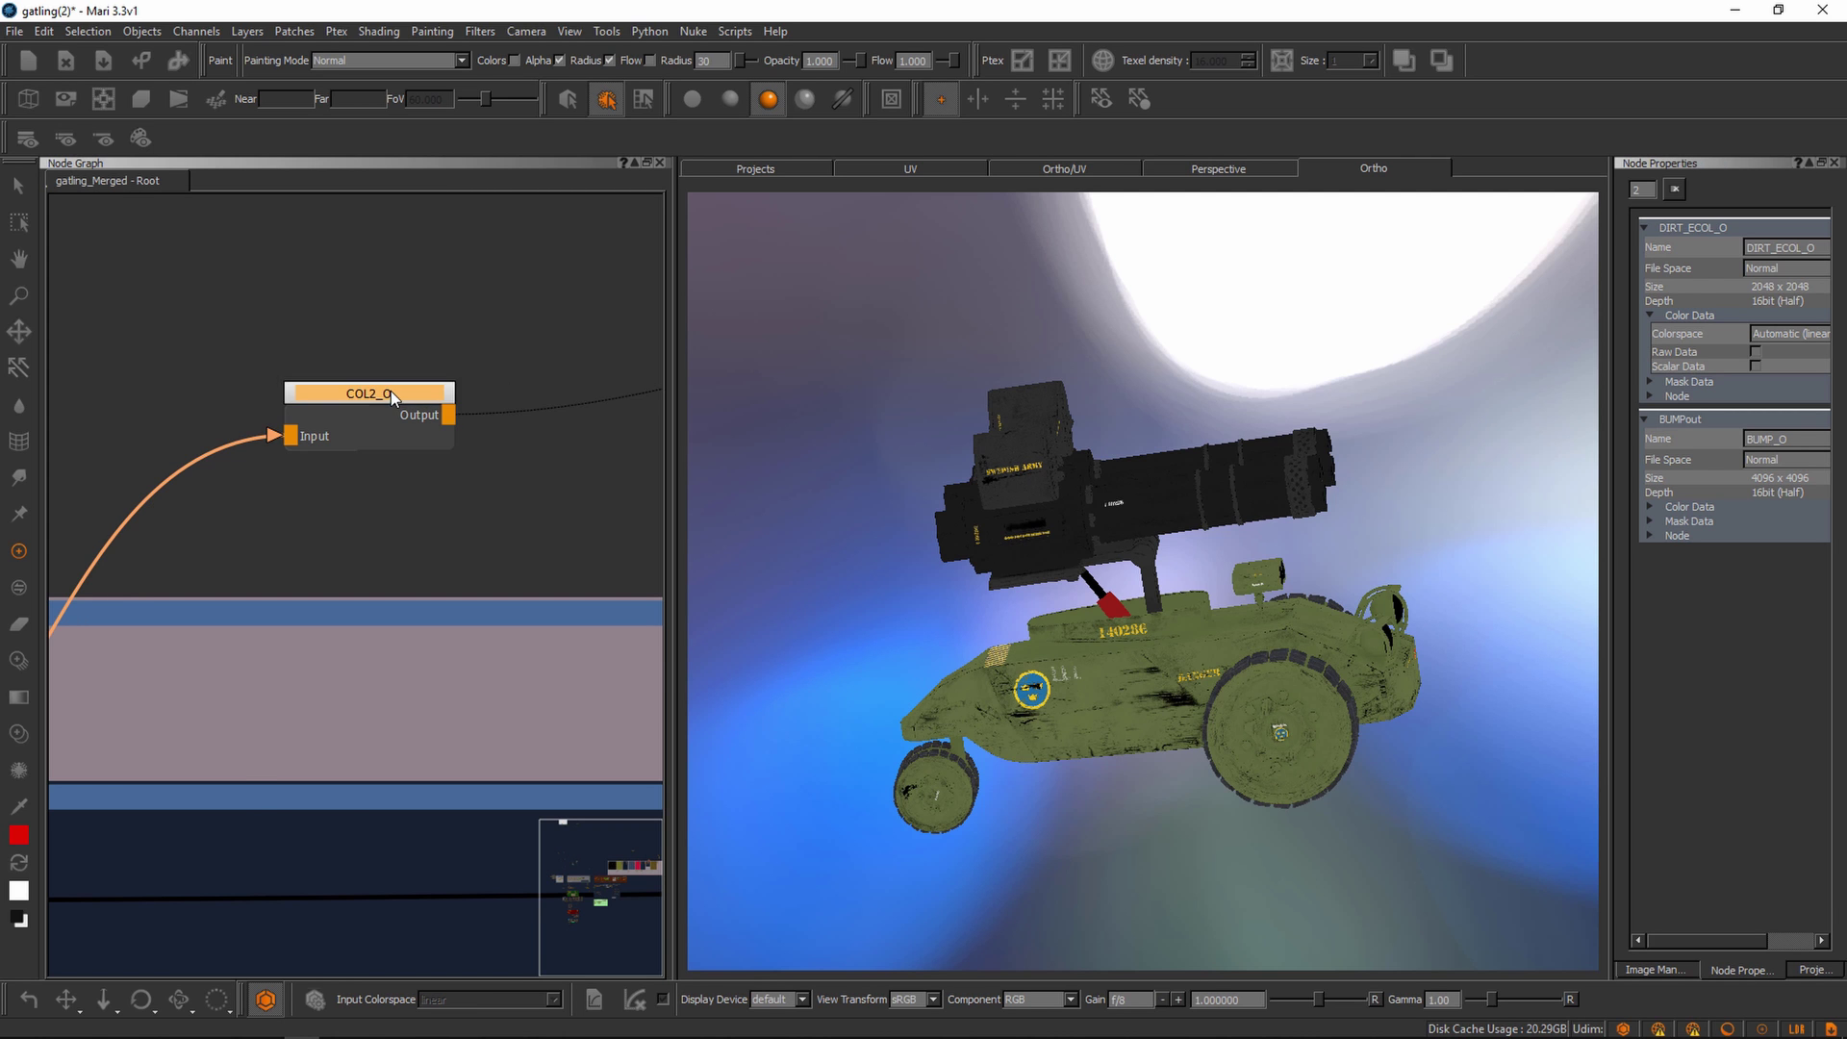
- Examine the Decals group's merge outputs, including Merge 77, on the vehicle model up close and from several angles
{"action": "scroll", "coordinate": [485, 627], "scroll_direction": "down", "scroll_amount": 3}
{"action": "right_click_drag", "start_coordinate": [1048, 537], "coordinate": [1239, 613], "text": "alt"}
{"action": "left_click_drag", "start_coordinate": [1092, 583], "coordinate": [866, 581], "text": "alt"}
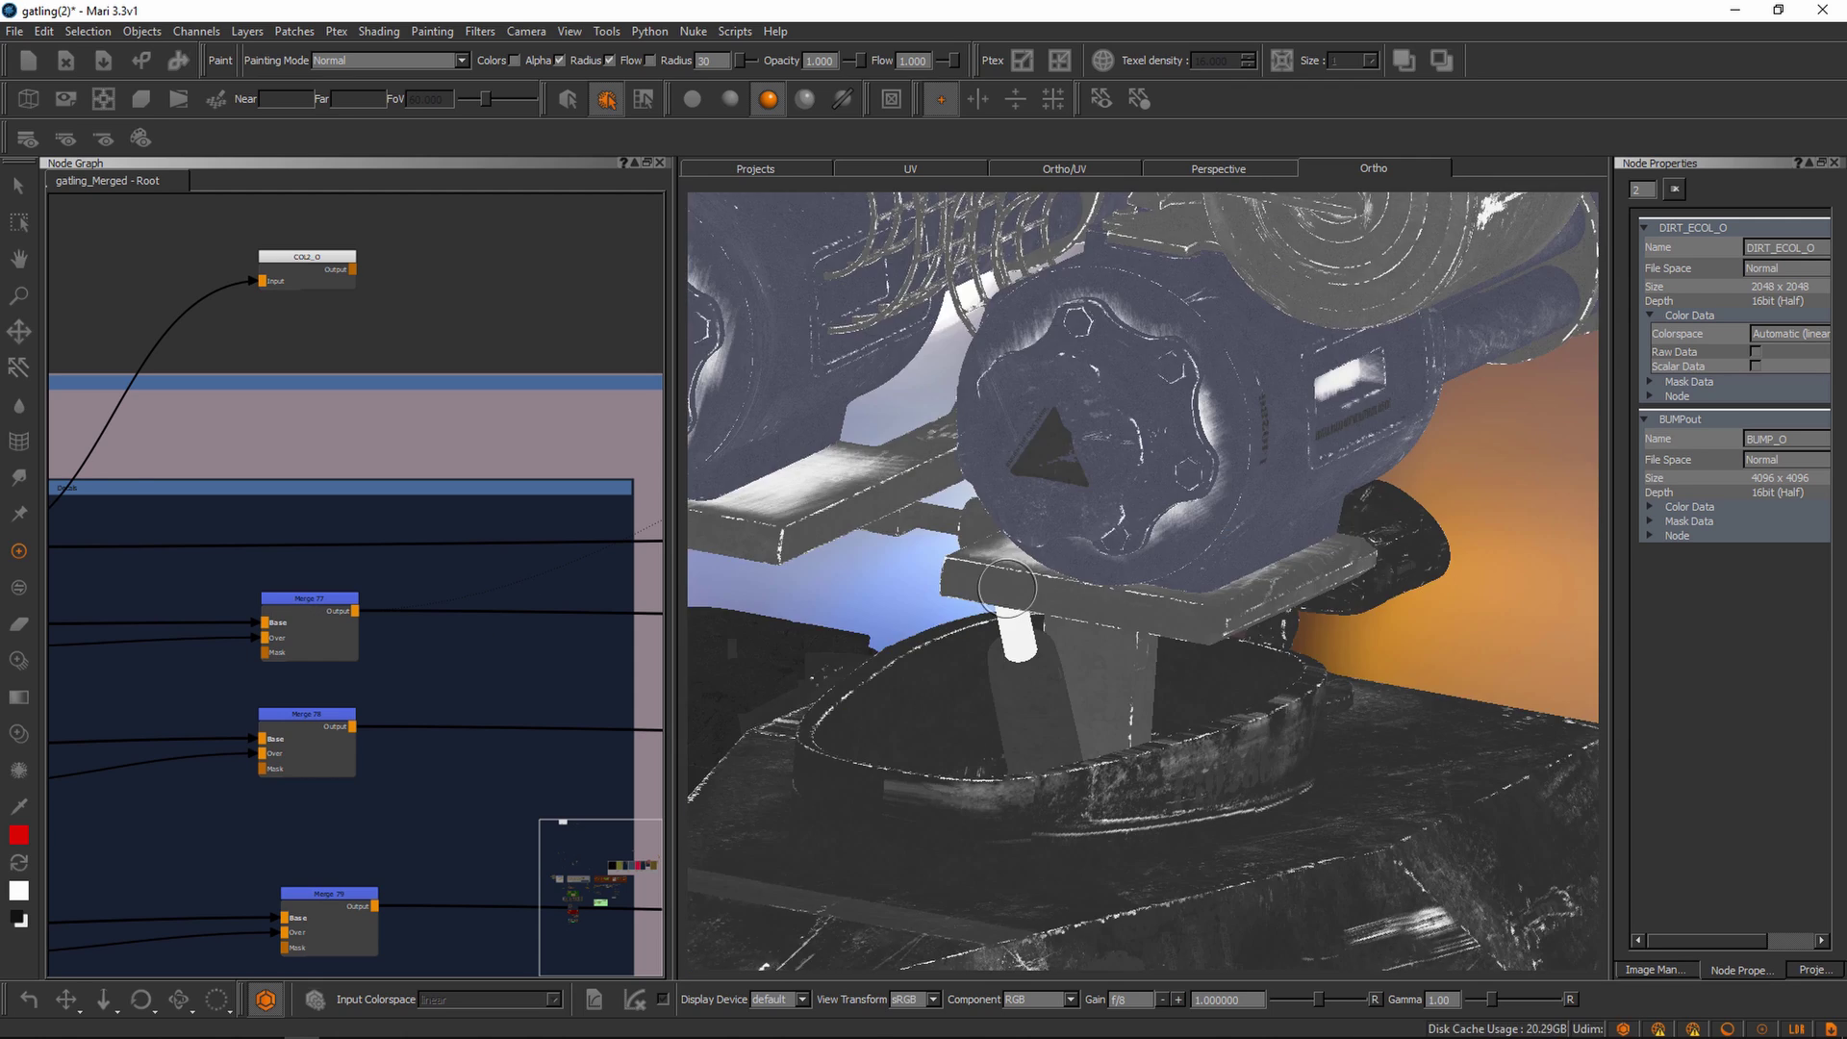
{"action": "right_click_drag", "start_coordinate": [1106, 601], "coordinate": [1062, 587], "text": "alt"}
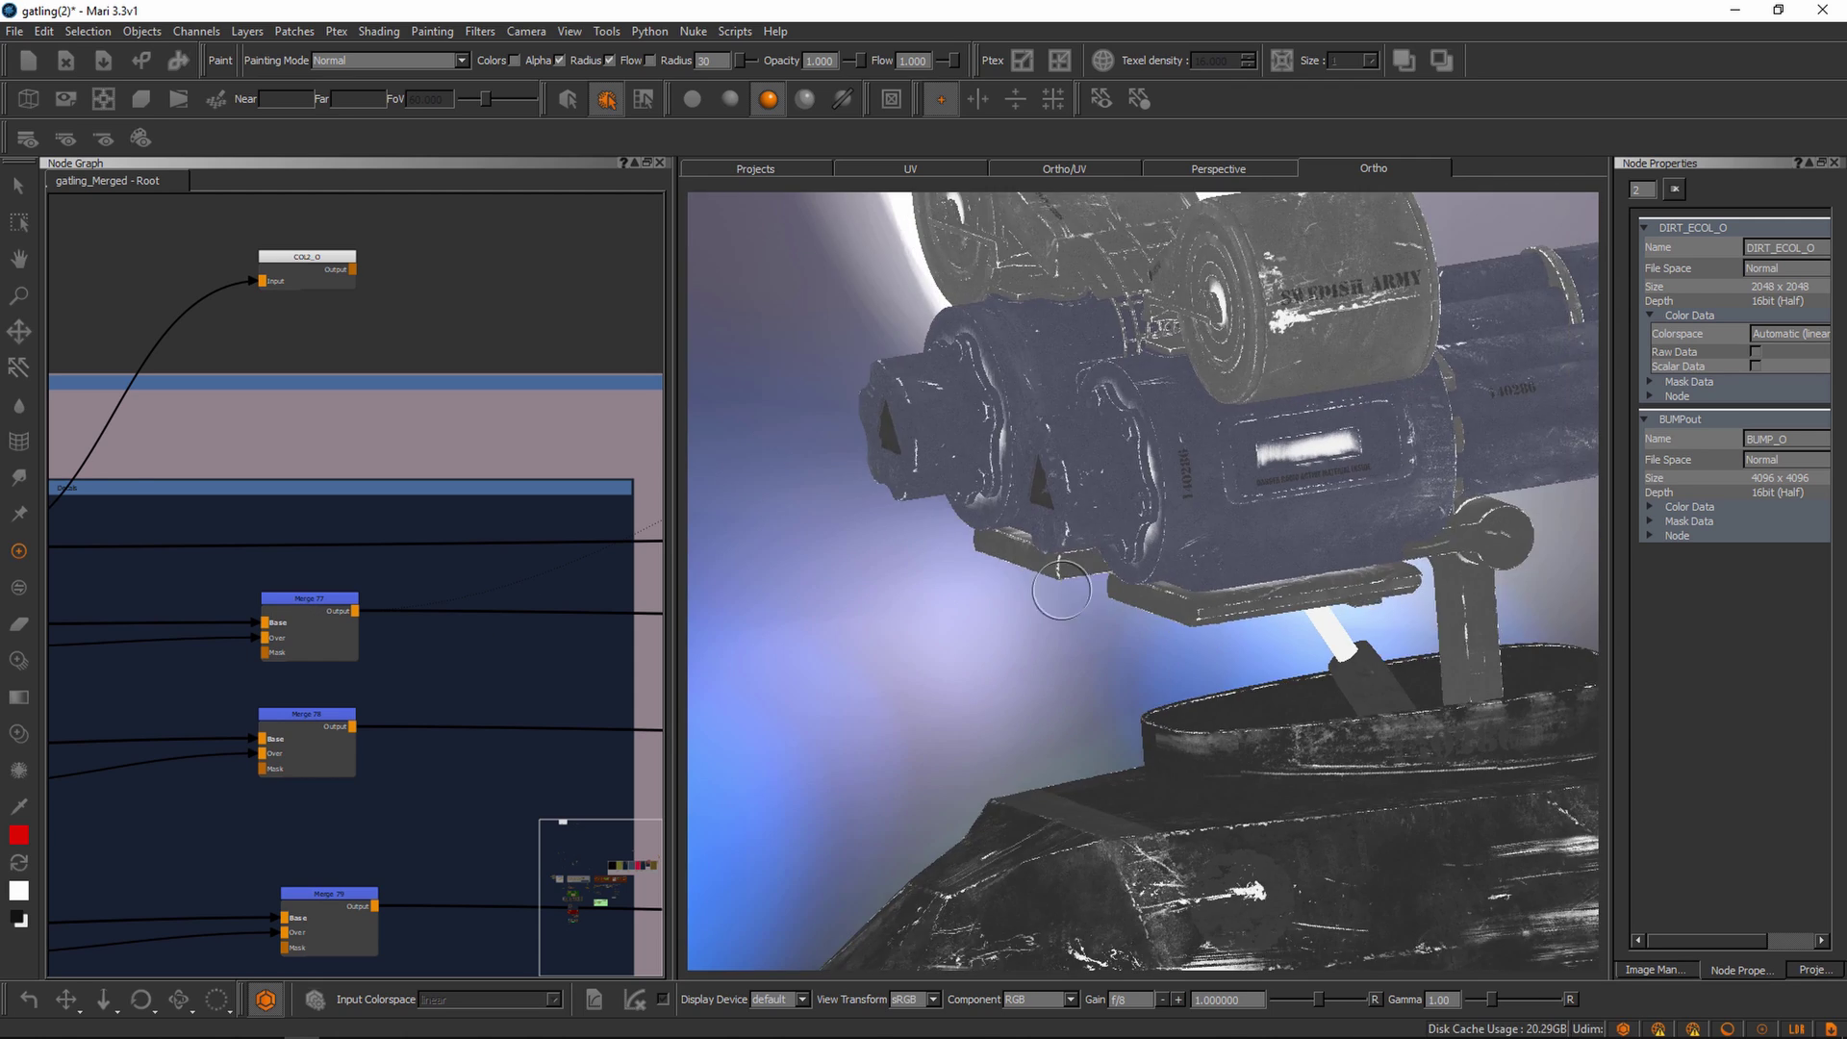
{"action": "left_click_drag", "start_coordinate": [1126, 583], "coordinate": [1067, 584], "text": "alt"}
{"action": "right_click_drag", "start_coordinate": [1068, 584], "coordinate": [1026, 588], "text": "alt"}
{"action": "left_click_drag", "start_coordinate": [1026, 588], "coordinate": [981, 588], "text": "alt"}
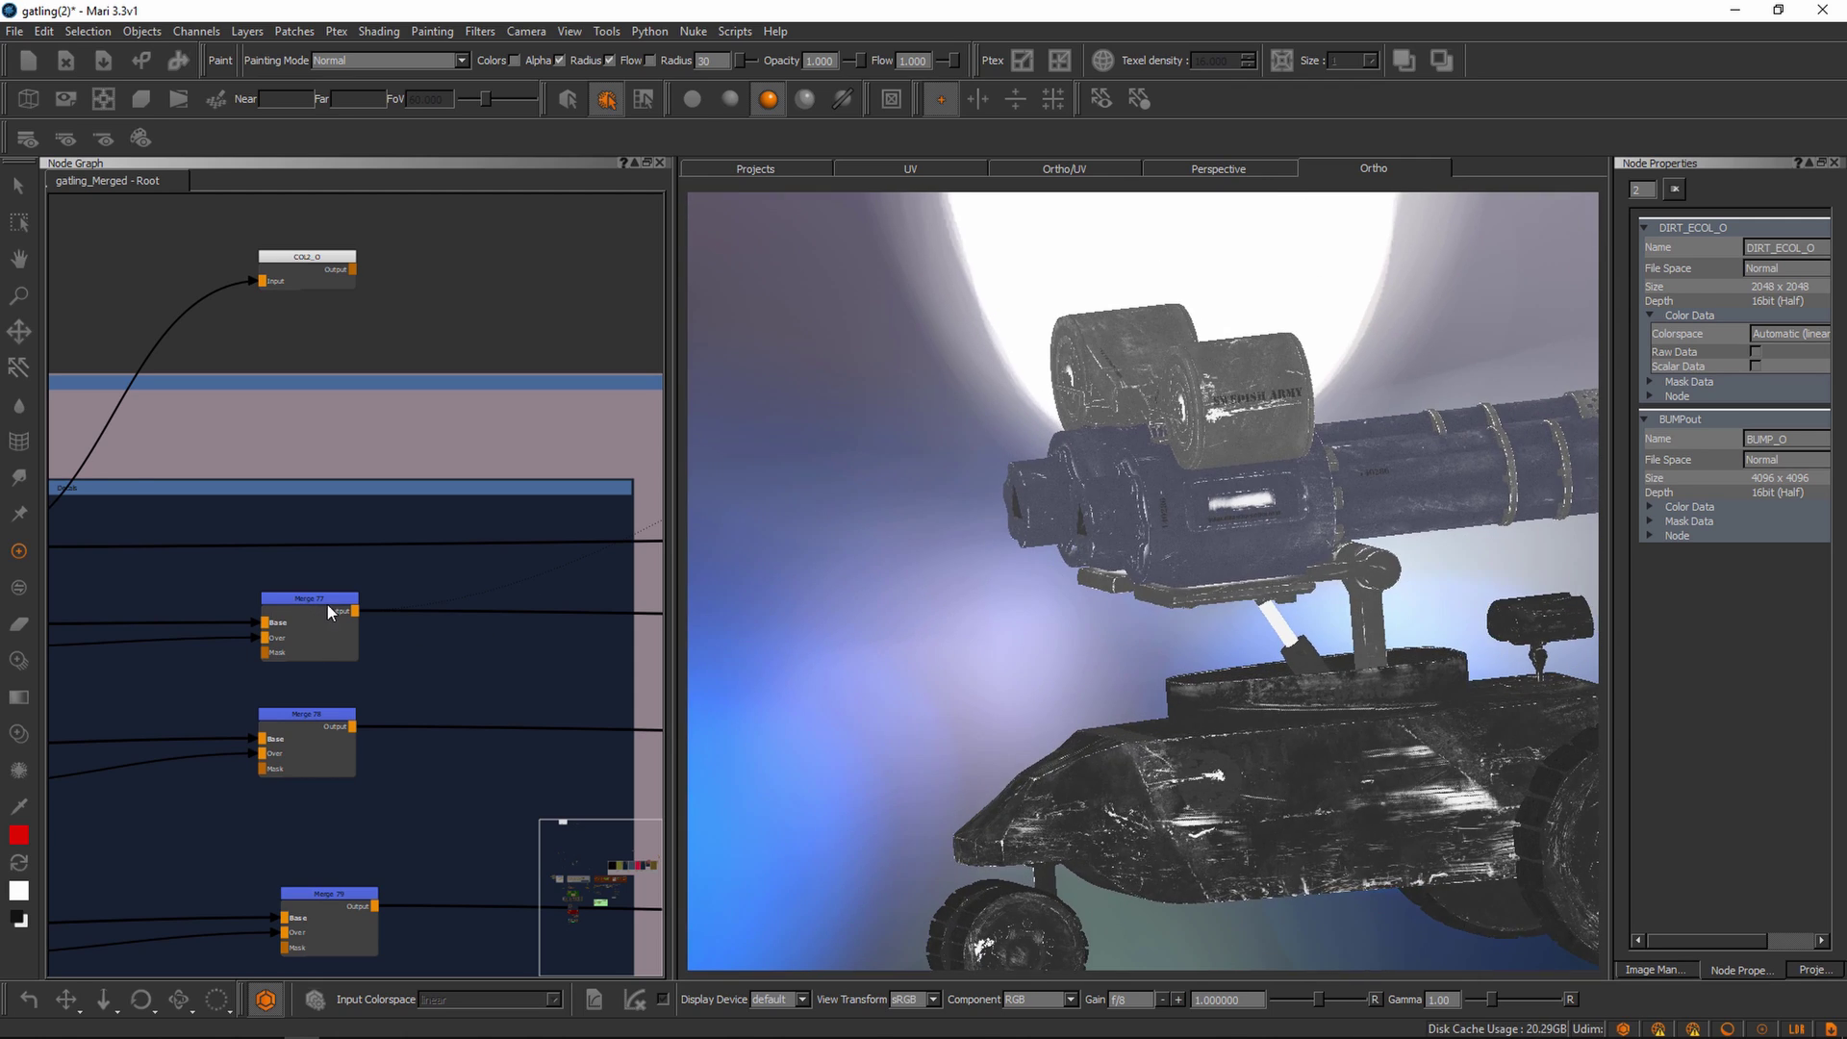
{"action": "left_click_drag", "start_coordinate": [328, 606], "coordinate": [334, 608]}
{"action": "left_click_drag", "start_coordinate": [1318, 602], "coordinate": [1235, 602], "text": "alt"}
{"action": "right_click_drag", "start_coordinate": [1236, 602], "coordinate": [1262, 608], "text": "alt"}
{"action": "scroll", "coordinate": [1263, 606], "scroll_direction": "up", "scroll_amount": 3}
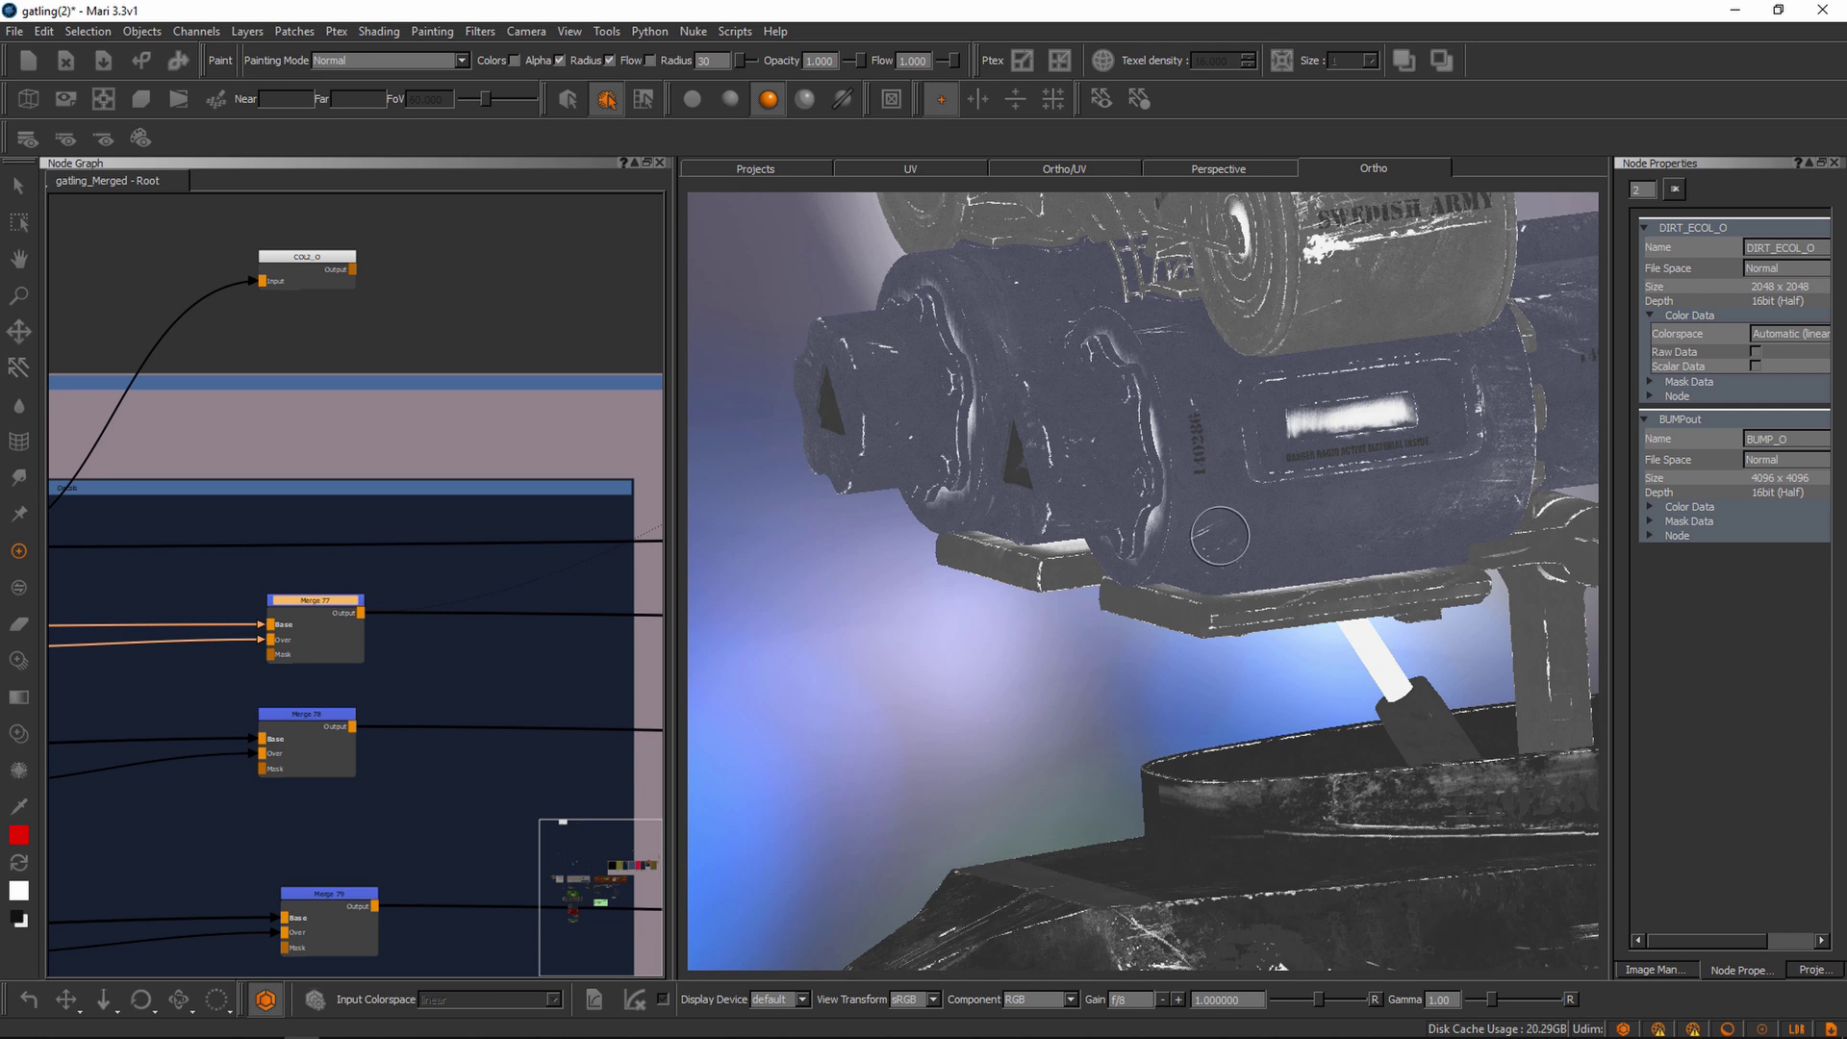
{"action": "scroll", "coordinate": [1212, 557], "scroll_direction": "down", "scroll_amount": 6}
{"action": "left_click_drag", "start_coordinate": [1043, 563], "coordinate": [1097, 581], "text": "alt"}
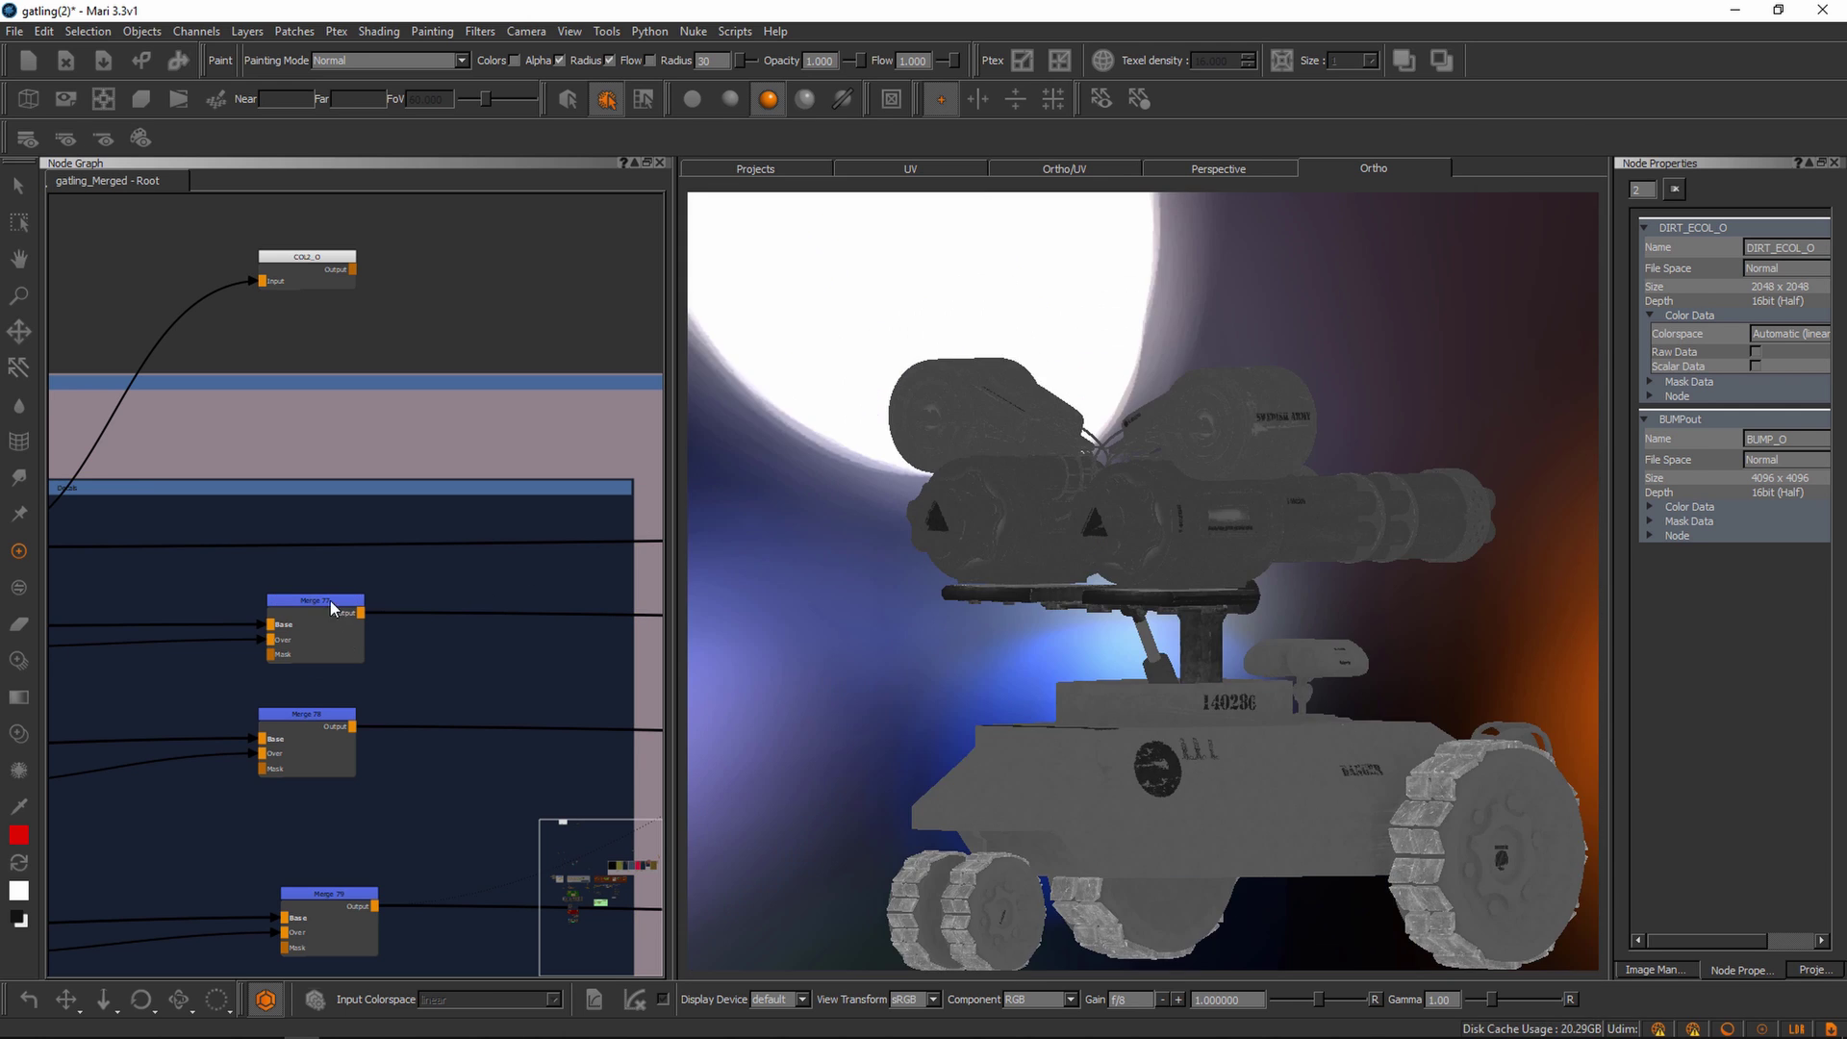
{"action": "scroll", "coordinate": [404, 630], "scroll_direction": "up", "scroll_amount": 2}
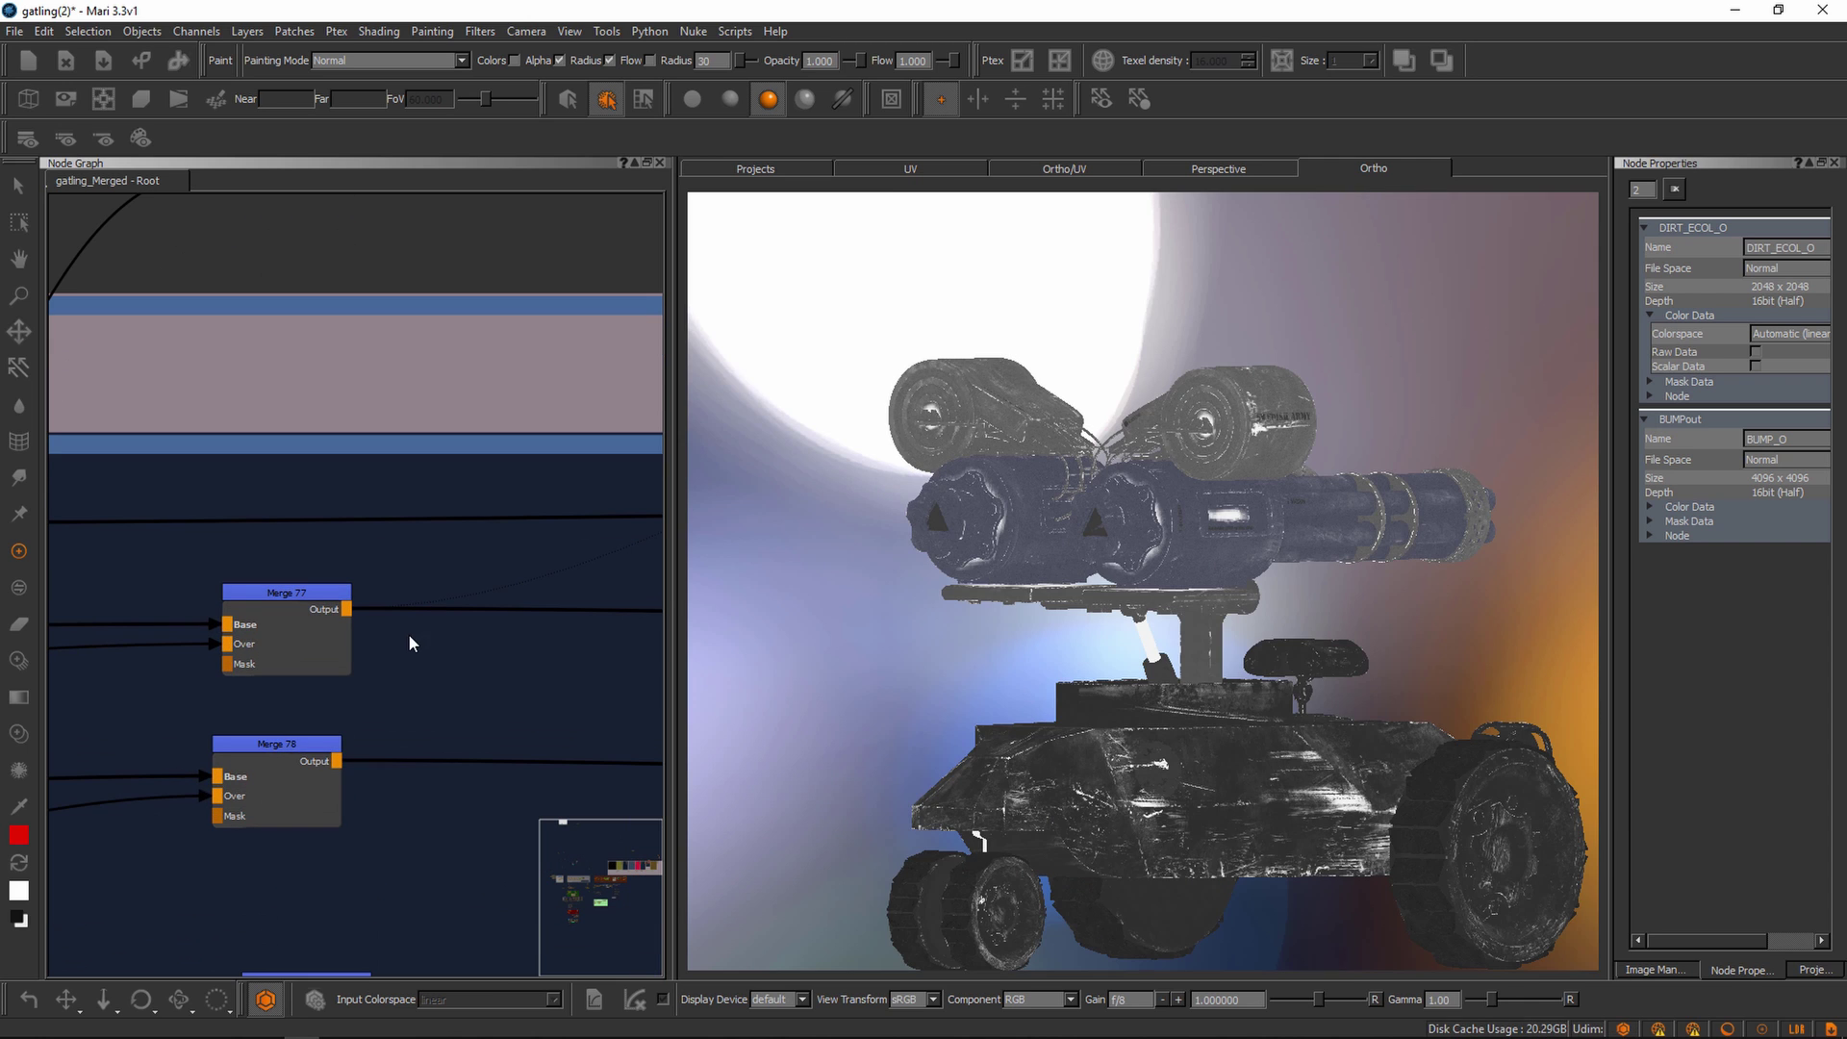
- Add a channel named EdgeCOL_clean beside the Merge 77 node in the Decals group
{"action": "key", "text": "Tab"}
{"action": "type", "text": "cha"}
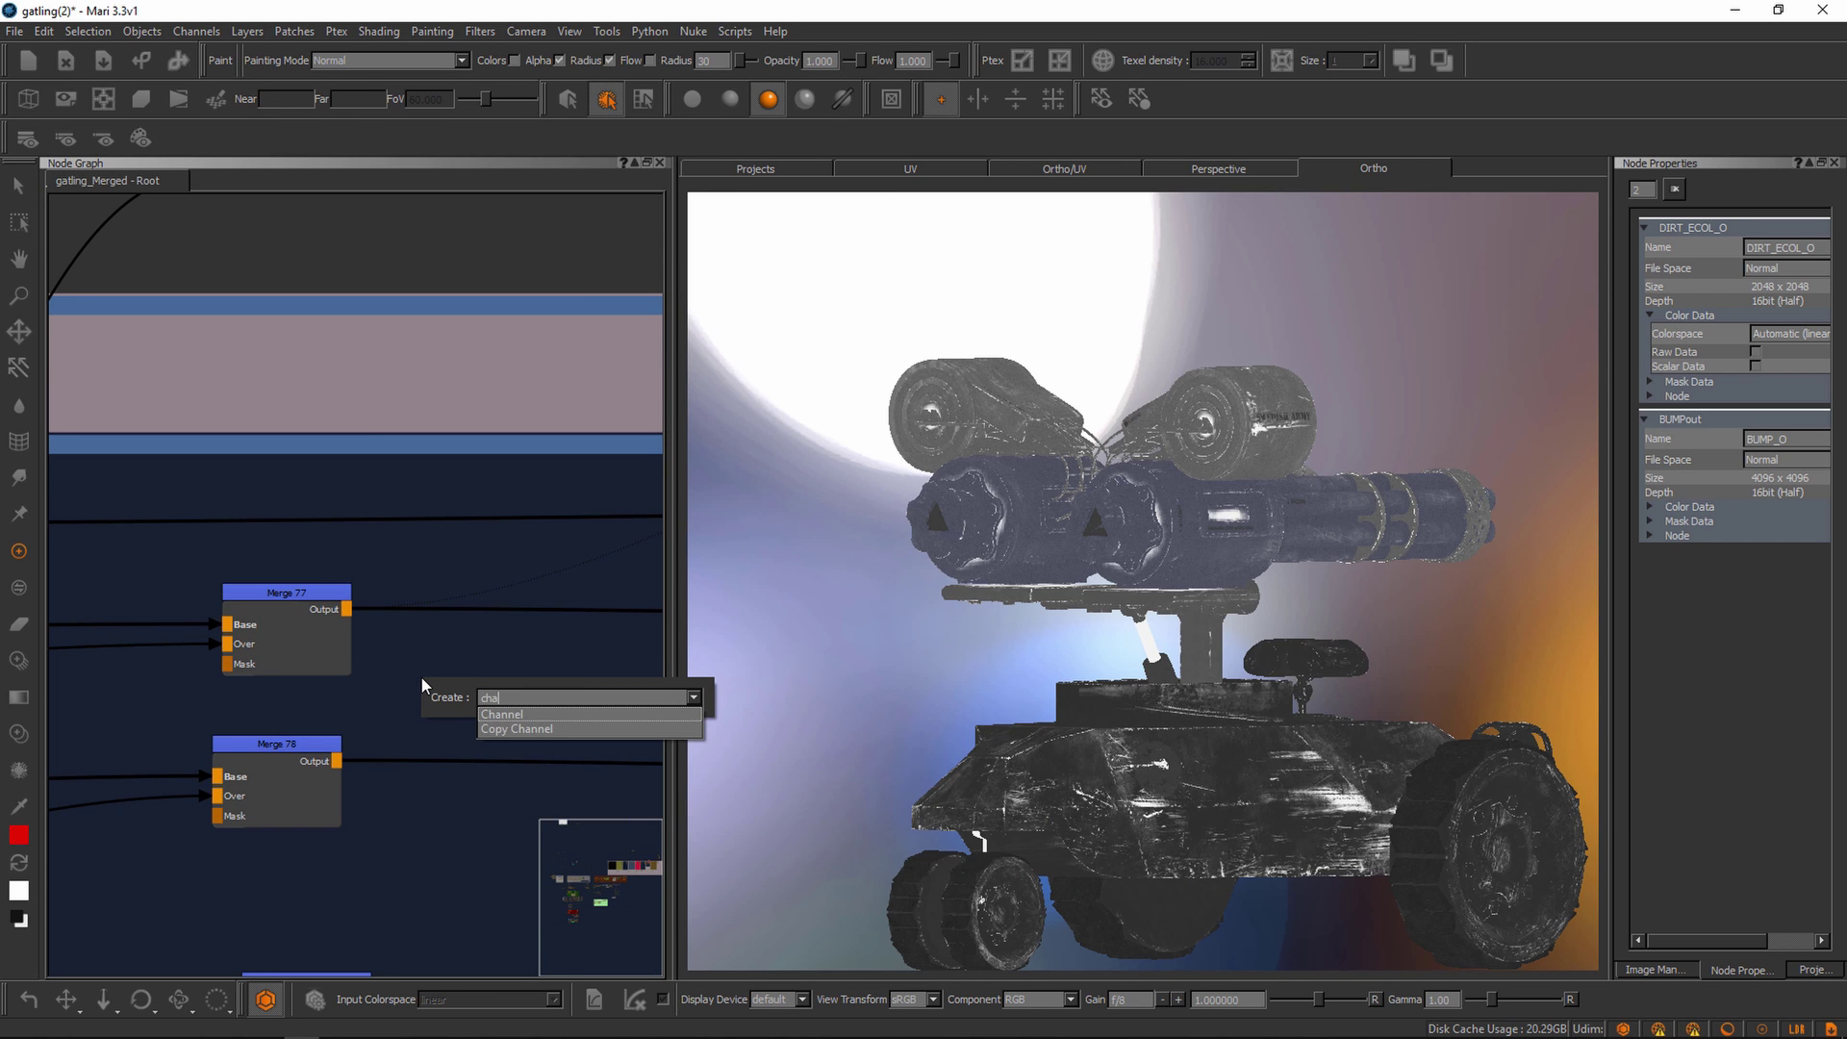
{"action": "key", "text": "Return"}
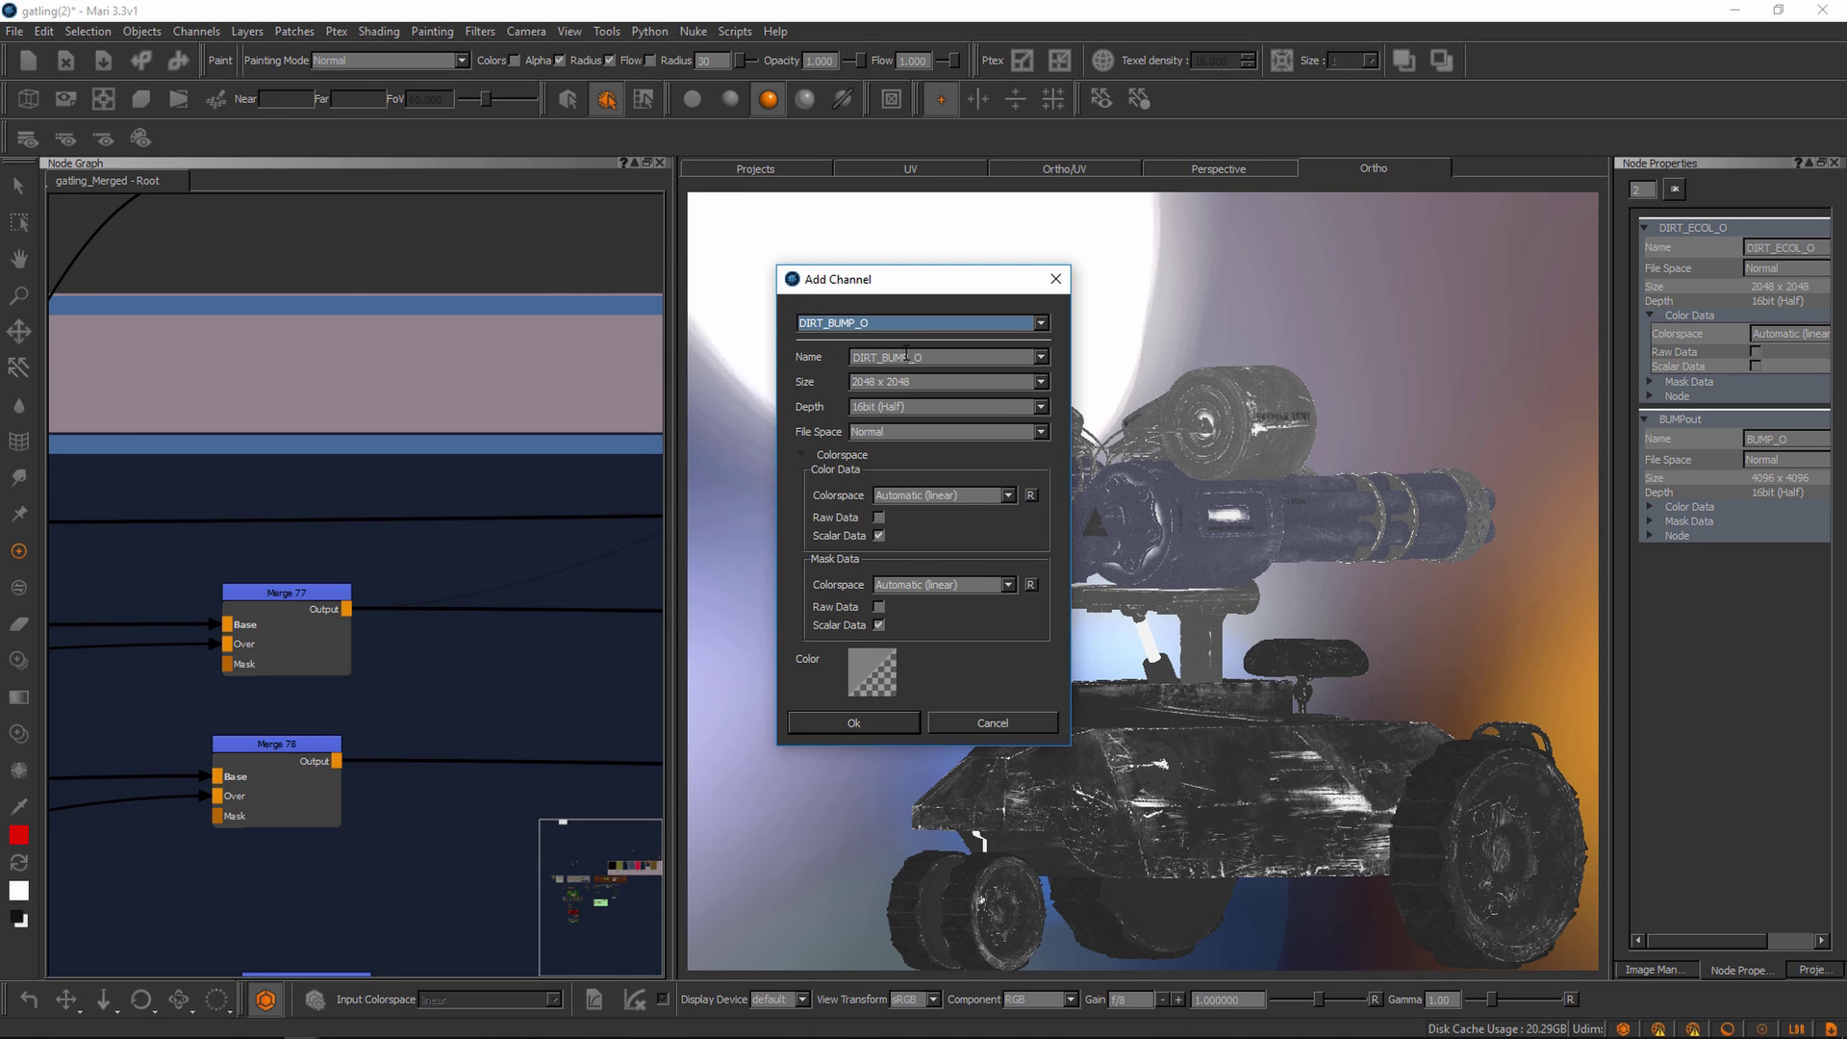
{"action": "left_click_drag", "start_coordinate": [912, 359], "coordinate": [748, 366]}
{"action": "type", "text": "CEdgeCOL_clean"}
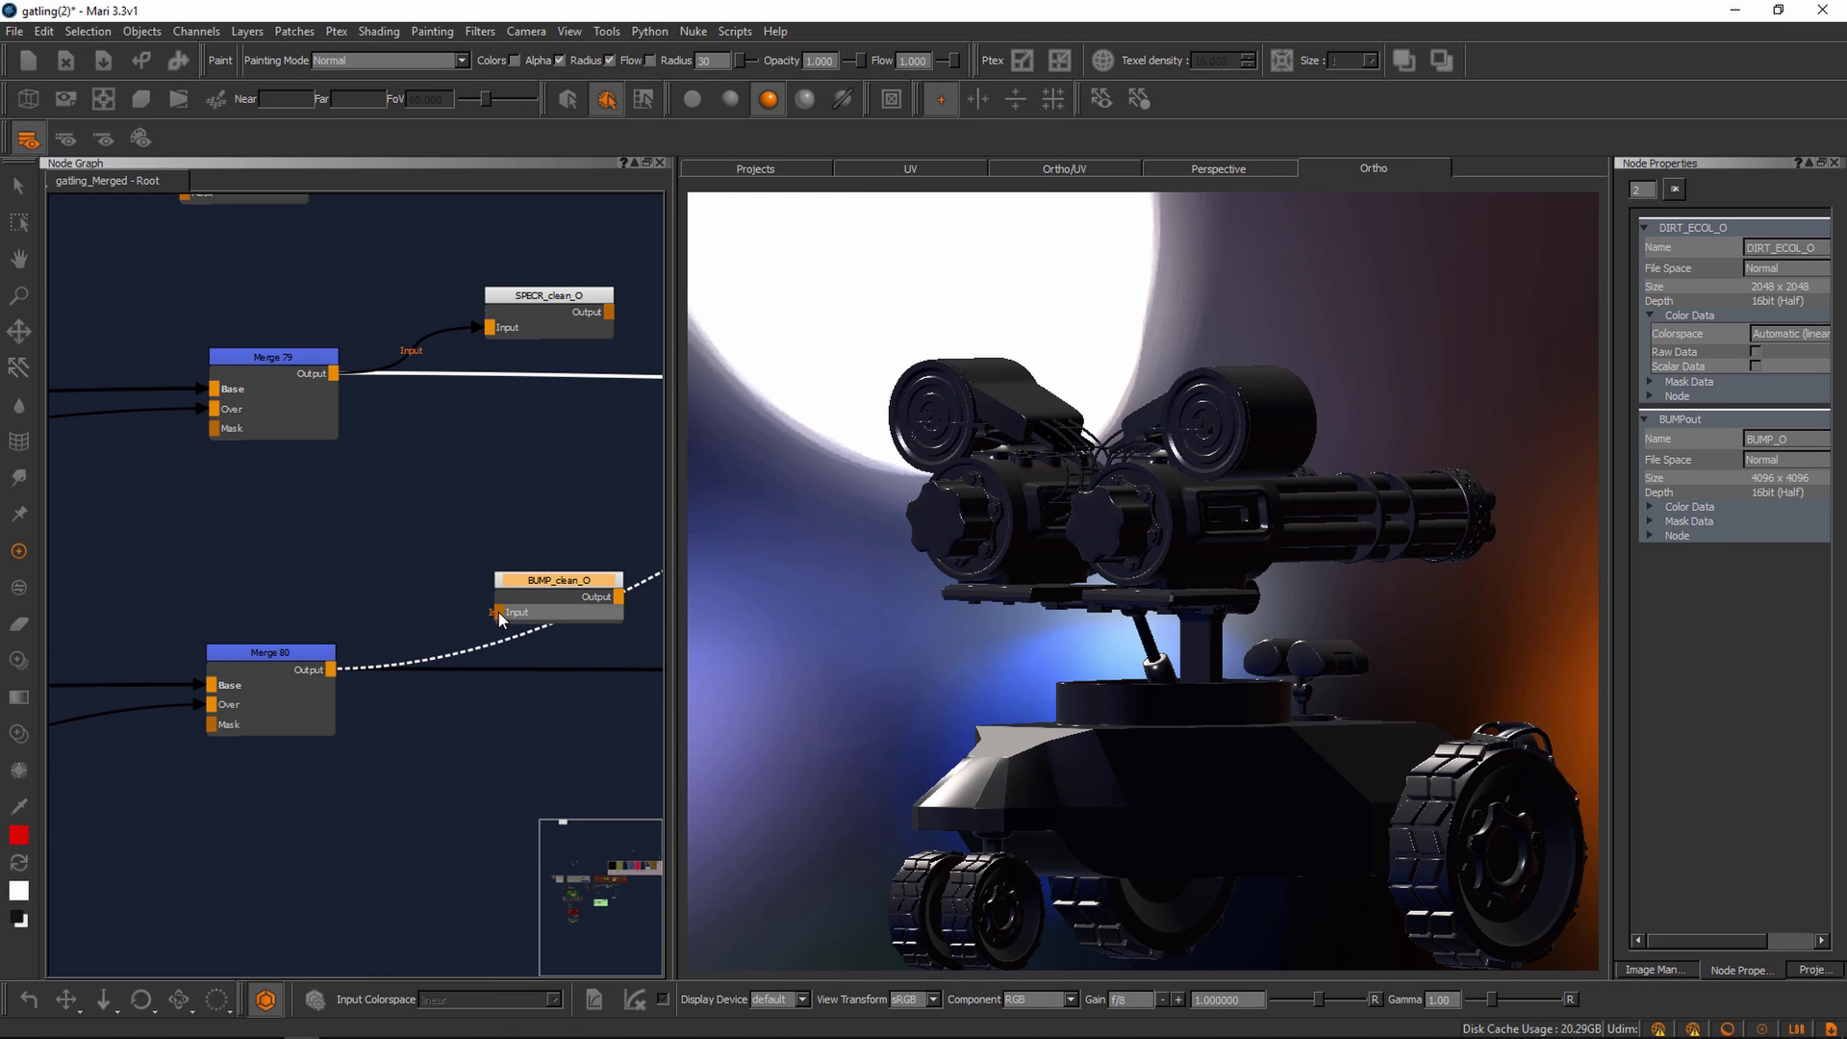
- Connect Merge 80's output to the BUMP_clean_O channel and inspect the clean bump on the vehicle model
{"action": "left_click_drag", "start_coordinate": [502, 616], "coordinate": [331, 669]}
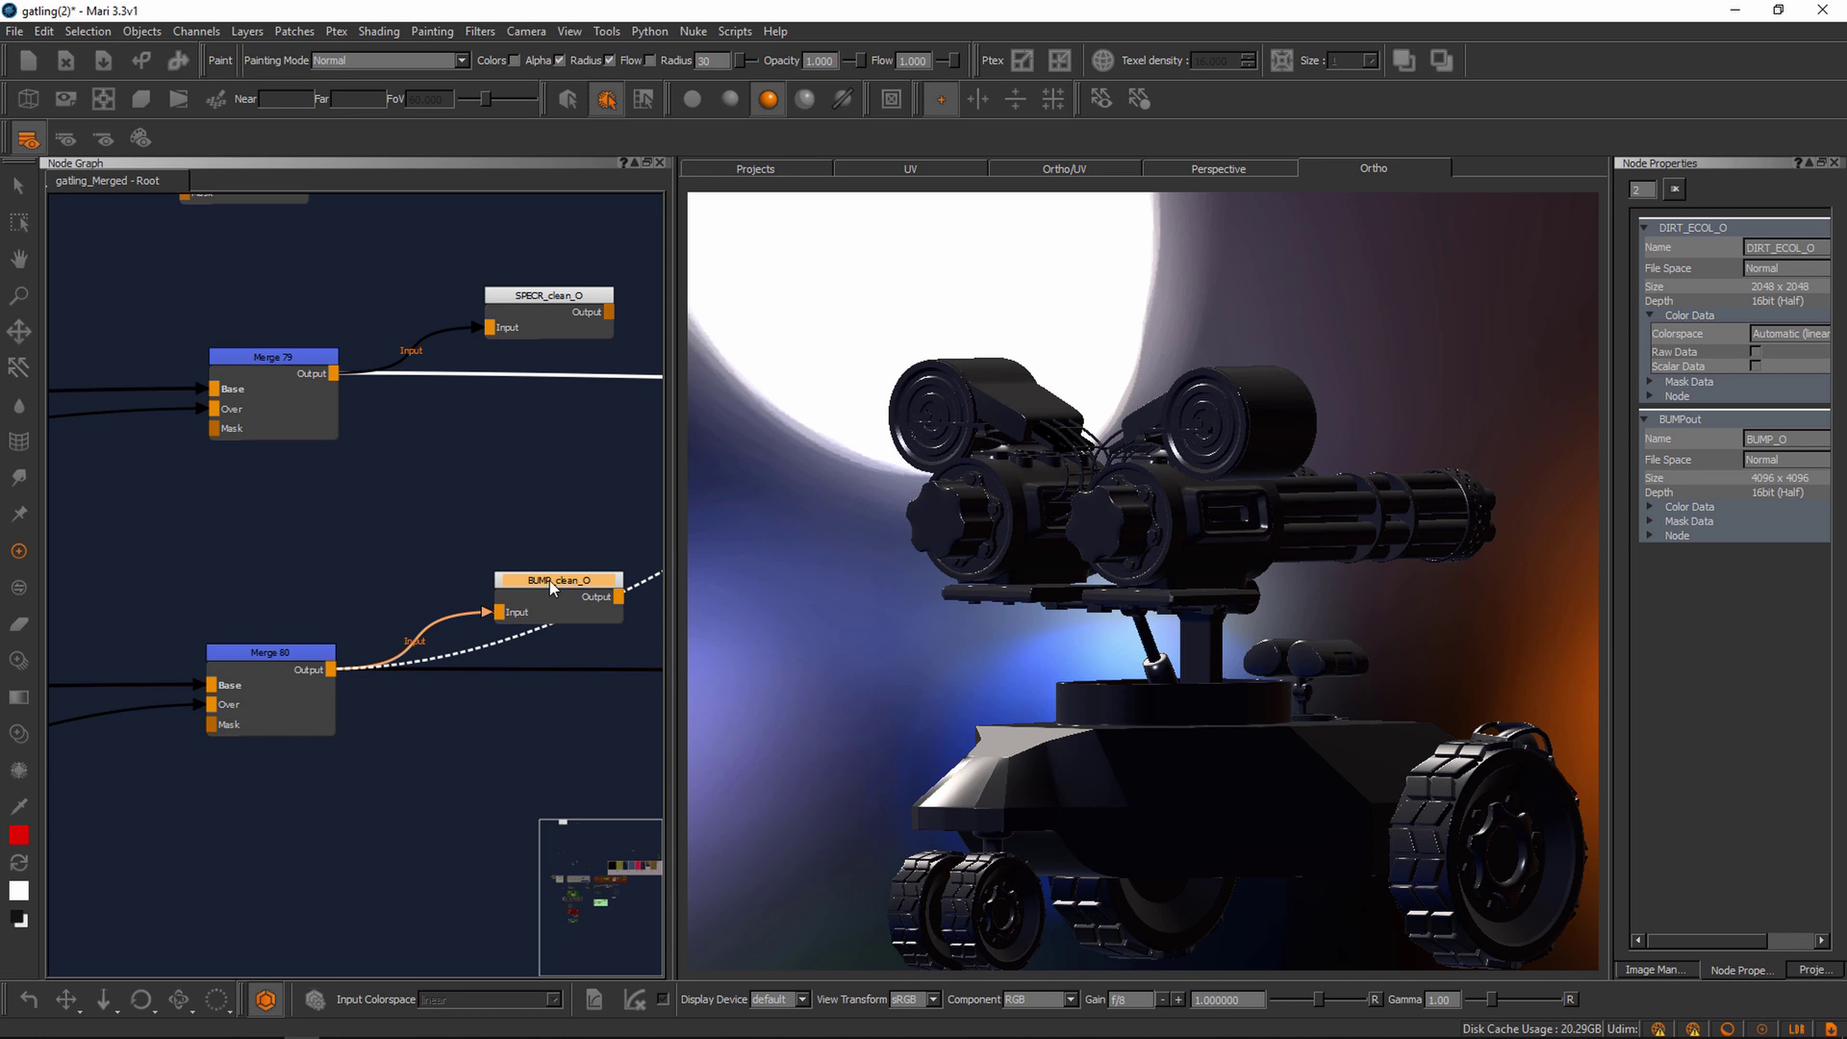
{"action": "left_click", "coordinate": [550, 580]}
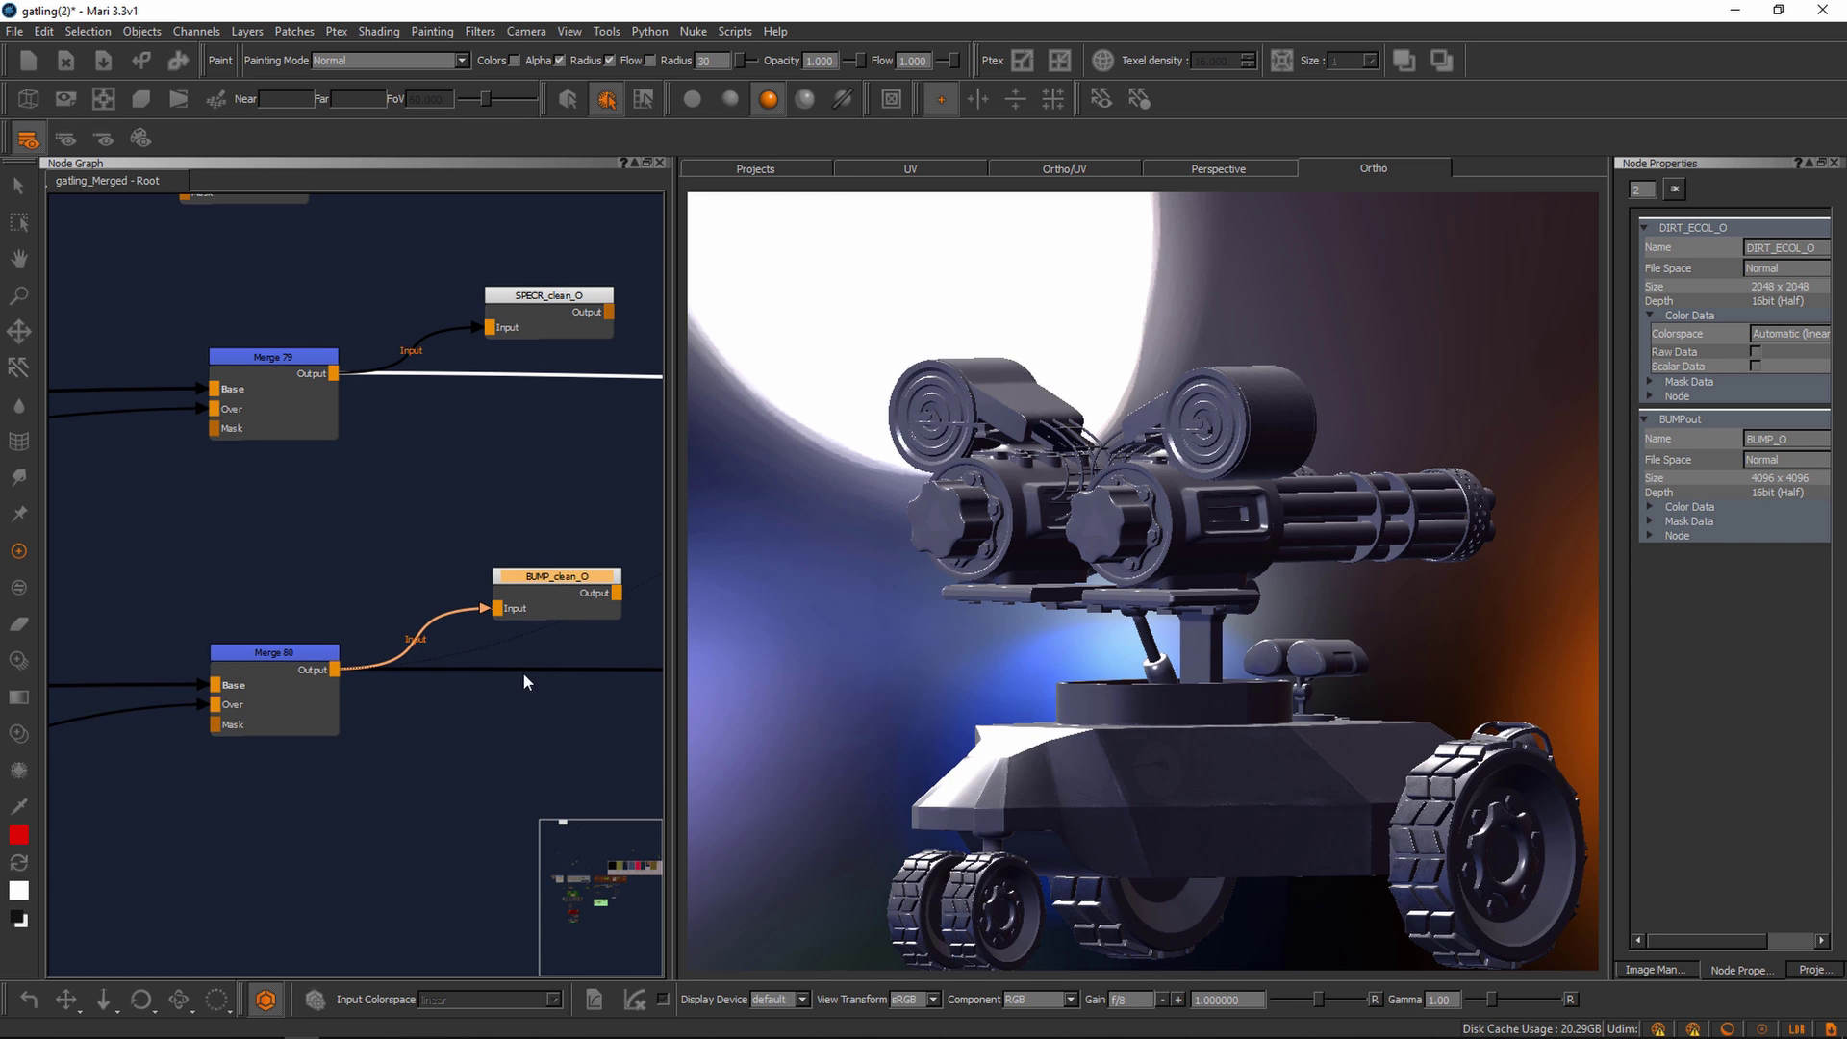
{"action": "mouse_move", "coordinate": [971, 632]}
{"action": "left_mouse_down", "text": "alt"}
{"action": "mouse_move", "coordinate": [948, 626]}
{"action": "mouse_move", "coordinate": [1037, 626]}
{"action": "left_mouse_up", "text": "alt"}
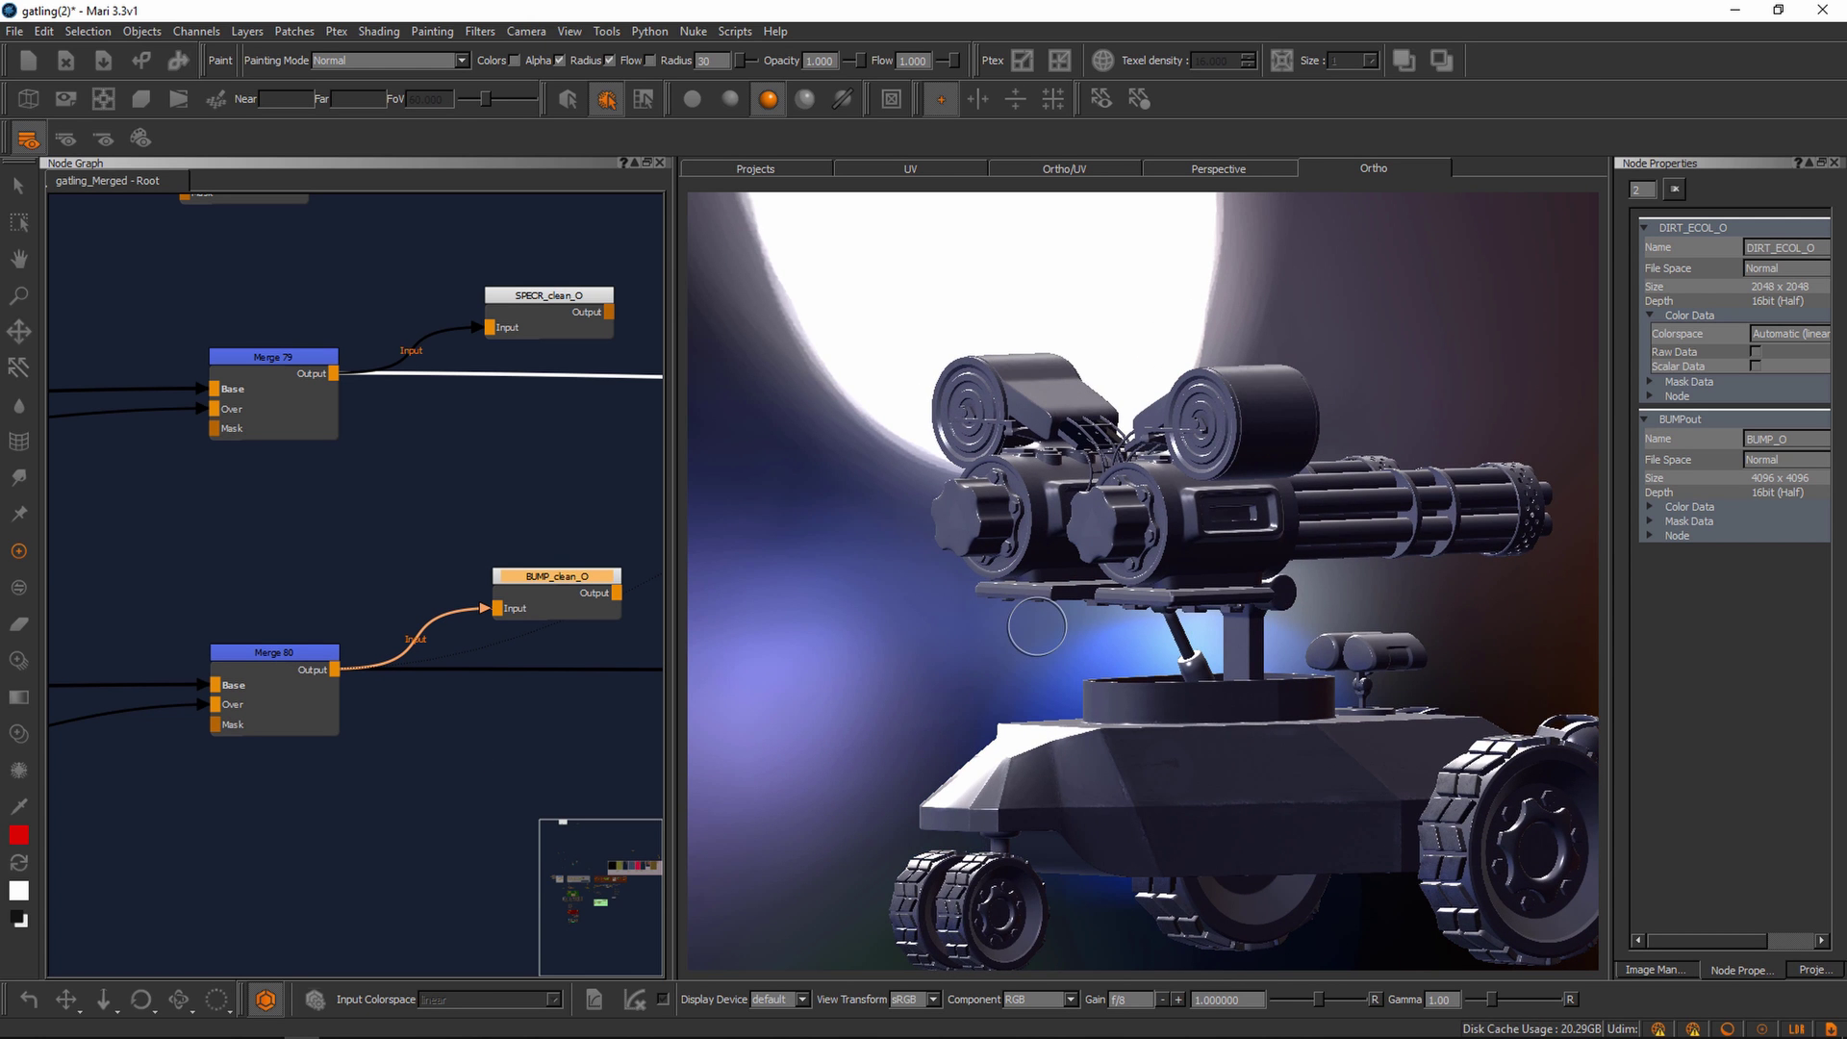
{"action": "left_click_drag", "start_coordinate": [914, 581], "coordinate": [894, 635], "text": "alt"}
{"action": "scroll", "coordinate": [556, 645], "scroll_direction": "down", "scroll_amount": 5}
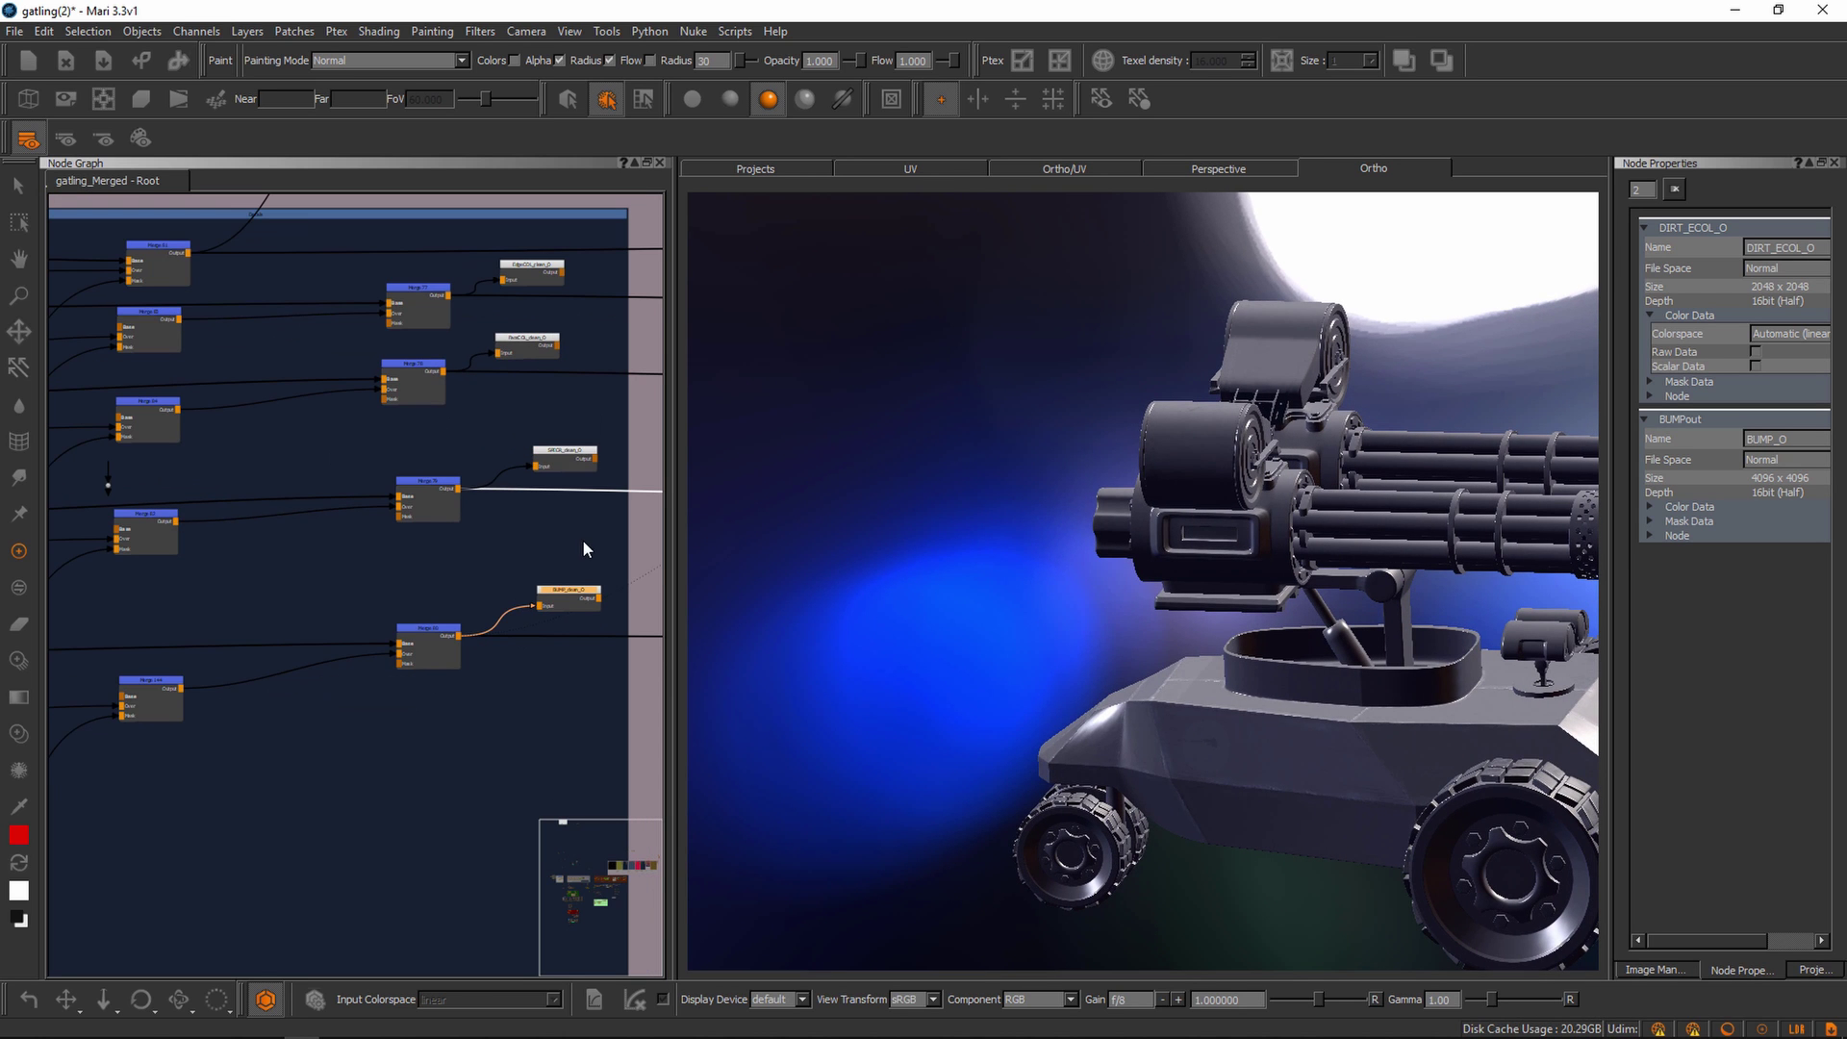
- Line up the clean output channel nodes along the Decals group's edge and move COL2_O above them
{"action": "left_click", "coordinate": [552, 582]}
{"action": "left_click", "coordinate": [573, 461]}
{"action": "left_click_drag", "start_coordinate": [548, 342], "coordinate": [586, 329]}
{"action": "left_click_drag", "start_coordinate": [548, 270], "coordinate": [580, 268]}
{"action": "scroll", "coordinate": [498, 460], "scroll_direction": "down", "scroll_amount": 5}
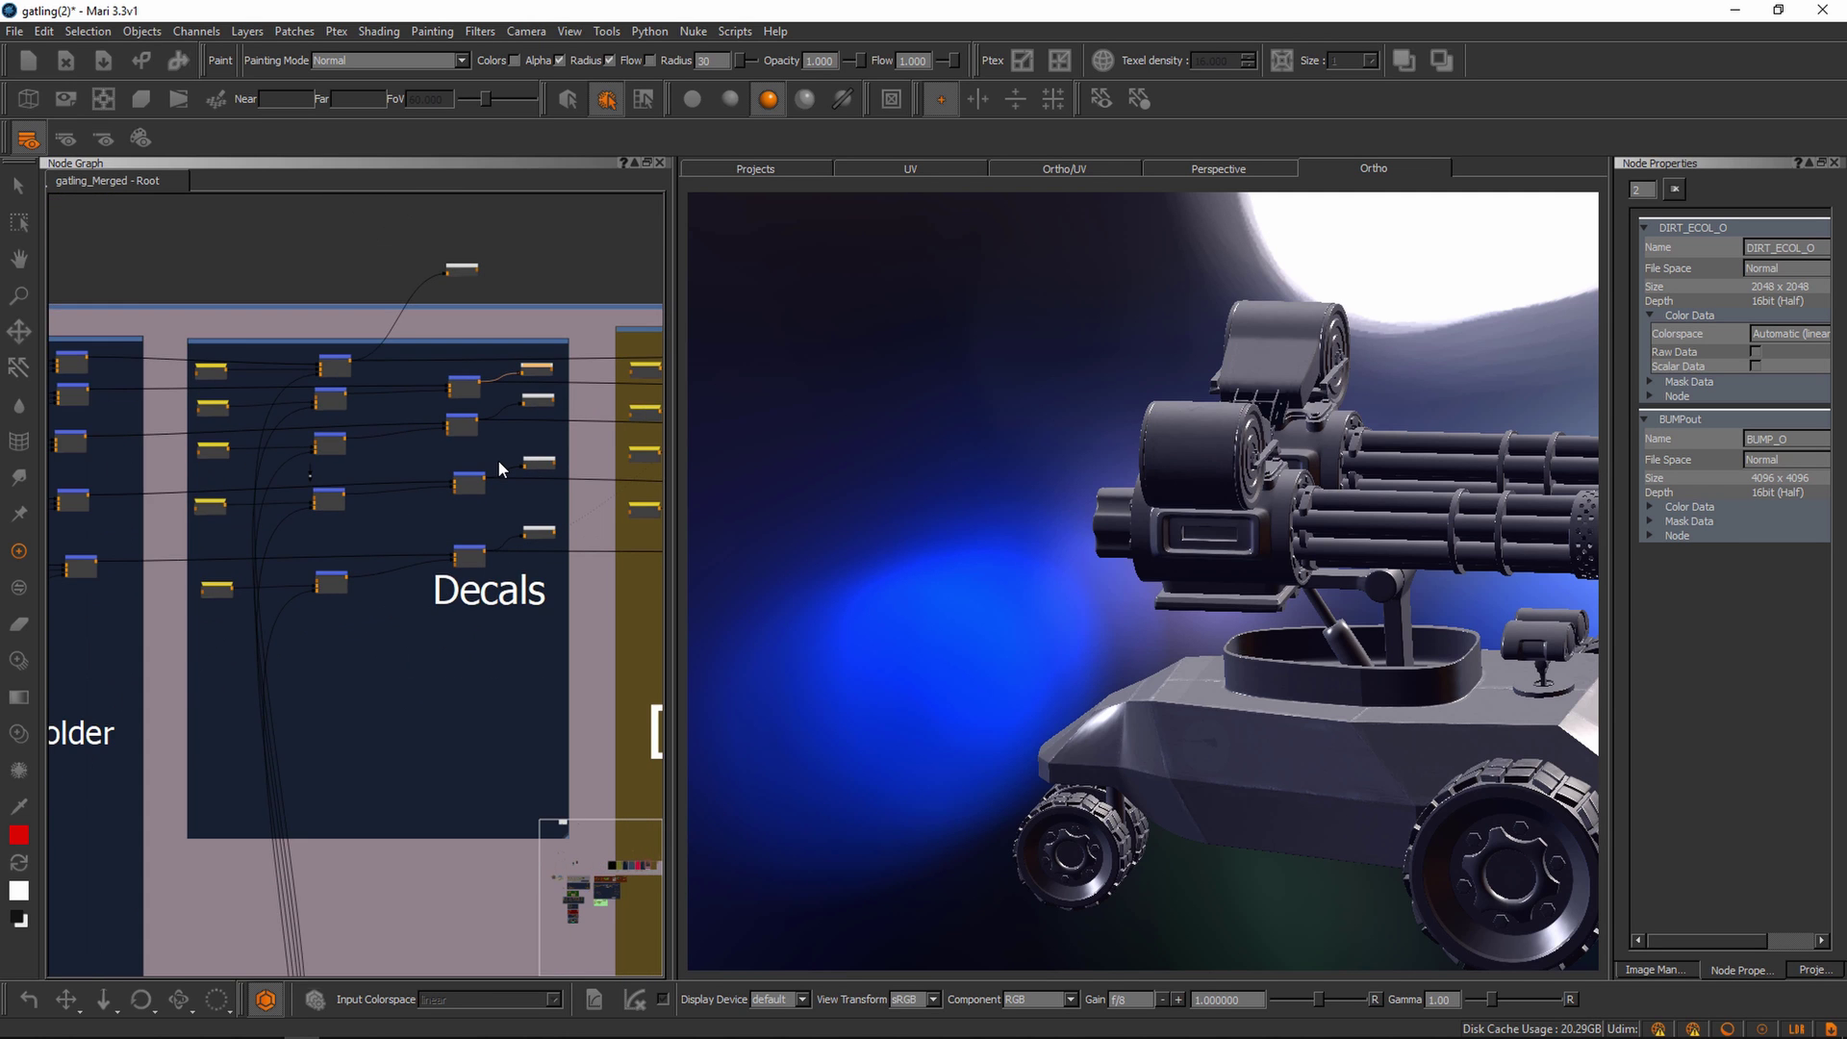
{"action": "middle_click_drag", "start_coordinate": [487, 621], "coordinate": [400, 638]}
{"action": "left_click_drag", "start_coordinate": [362, 284], "coordinate": [469, 285]}
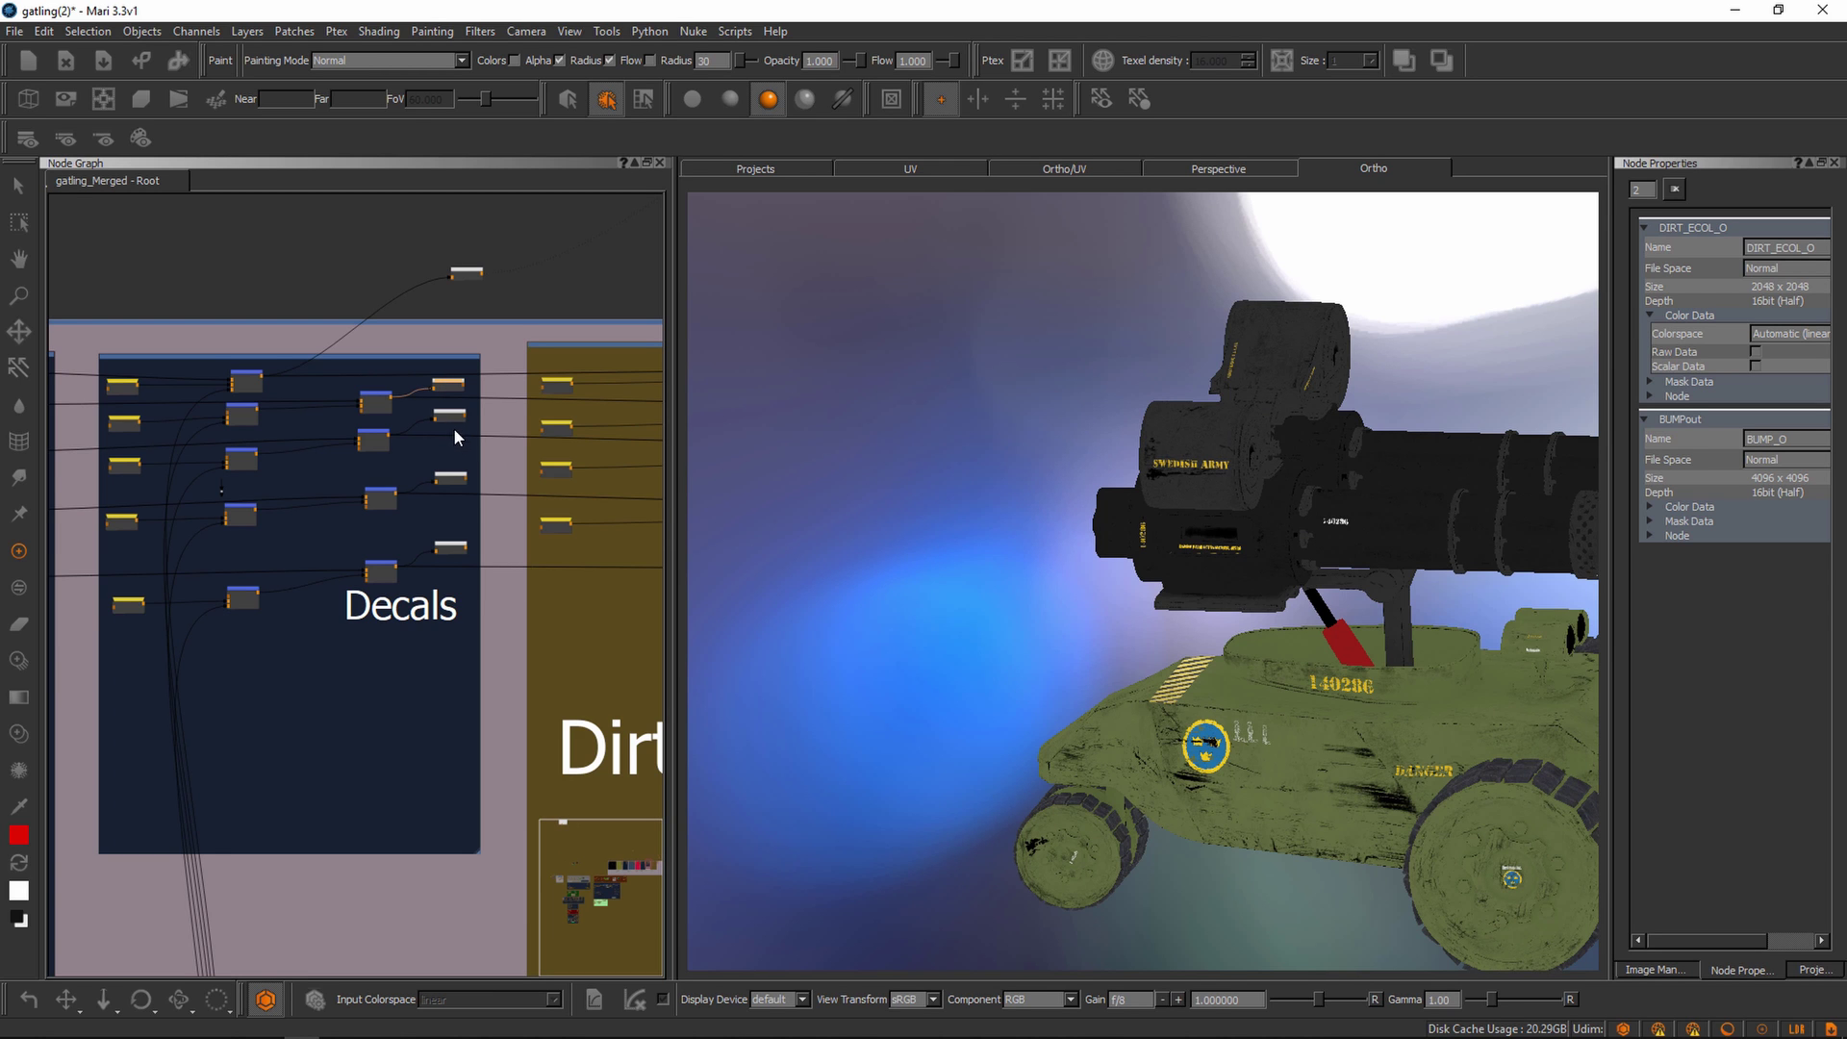
- Inspect the clean color output and its decals on the vehicle model from several angles
{"action": "scroll", "coordinate": [498, 628], "scroll_direction": "down", "scroll_amount": 5}
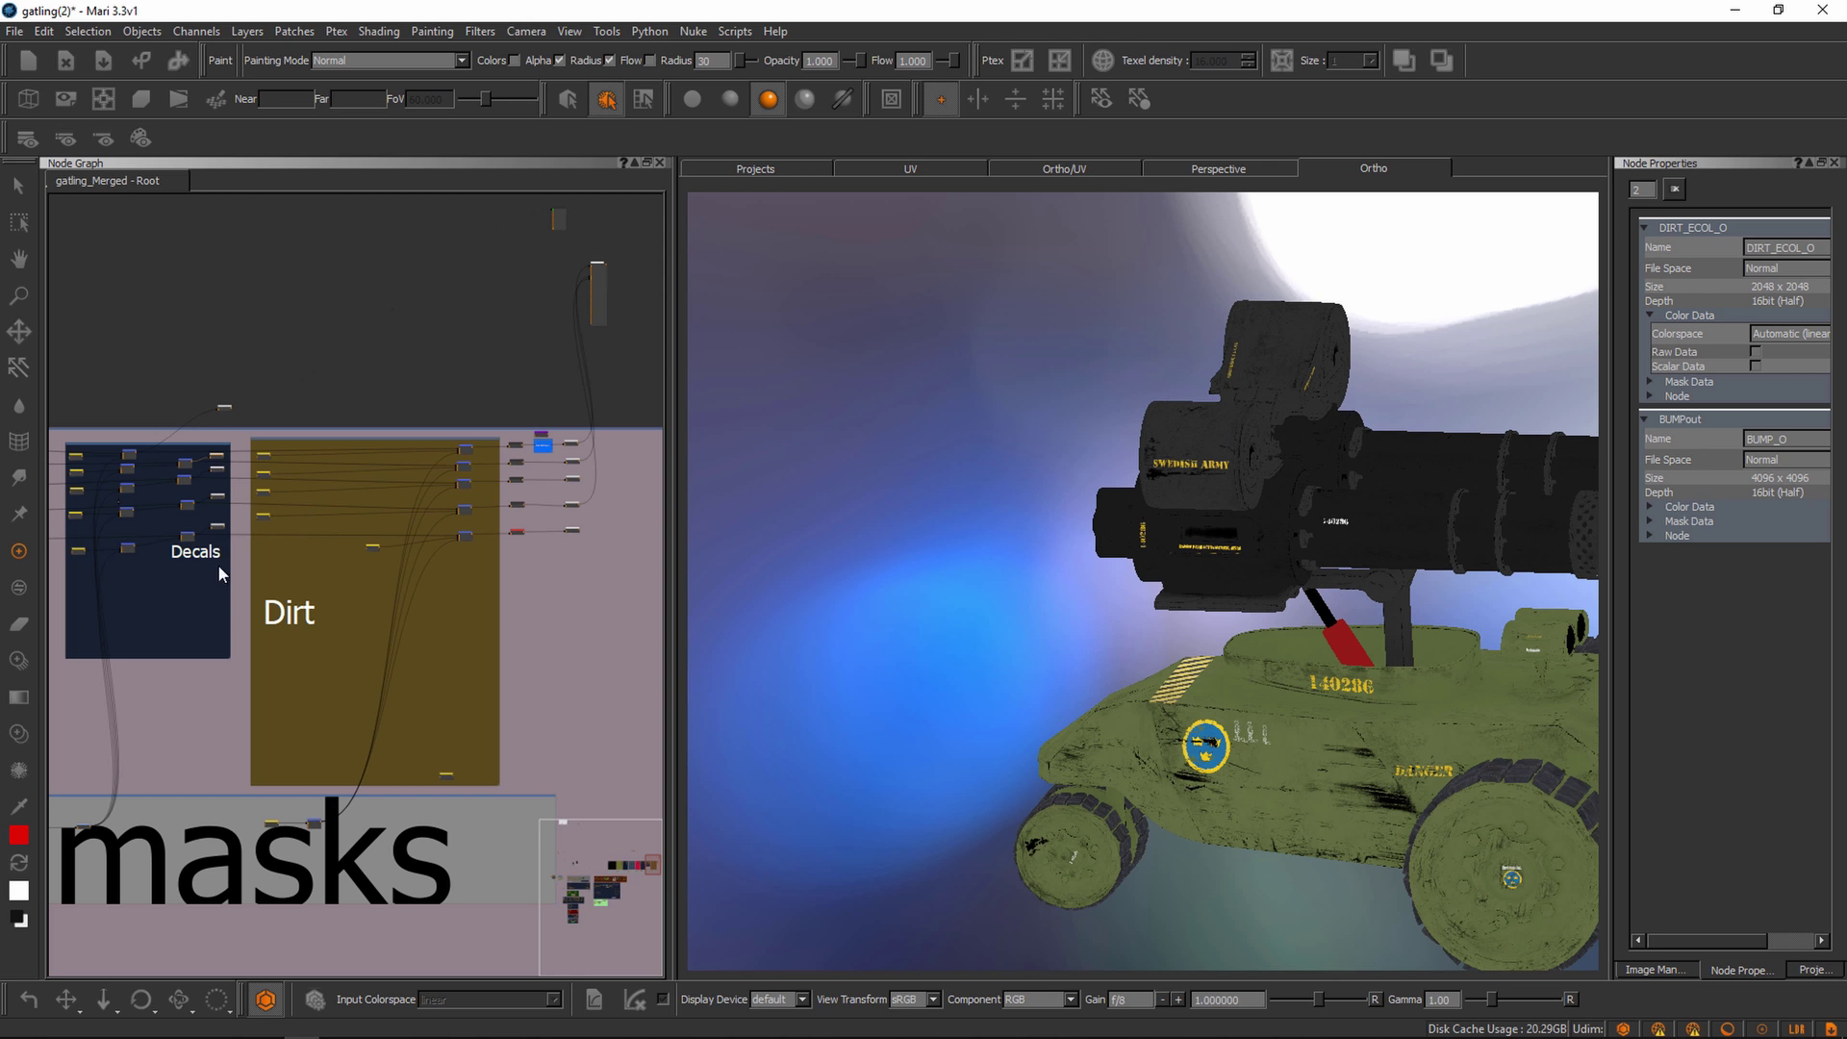
{"action": "left_click_drag", "start_coordinate": [1052, 625], "coordinate": [1141, 629], "text": "alt"}
{"action": "mouse_move", "coordinate": [1142, 629]}
{"action": "right_mouse_down"}
{"action": "mouse_move", "coordinate": [1085, 616]}
{"action": "mouse_move", "coordinate": [1082, 638]}
{"action": "right_mouse_up"}
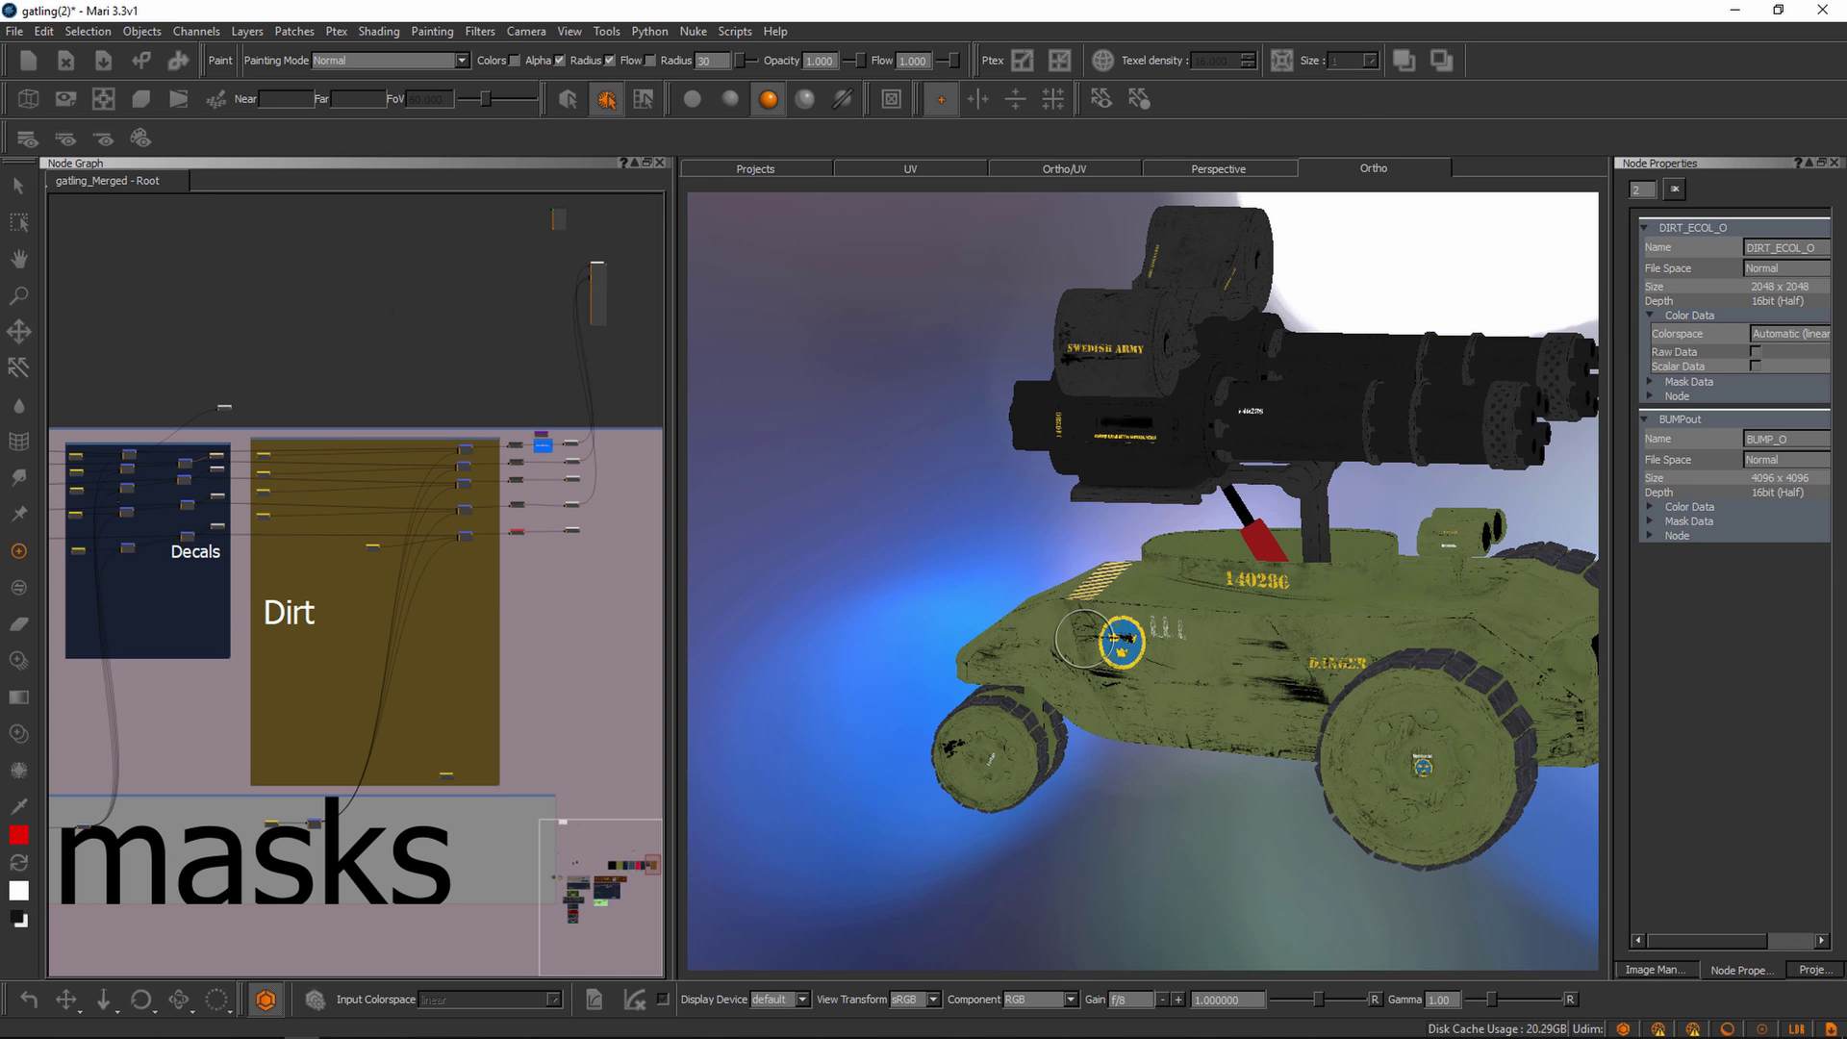
{"action": "mouse_move", "coordinate": [1113, 639]}
{"action": "right_mouse_down"}
{"action": "mouse_move", "coordinate": [1162, 619]}
{"action": "mouse_move", "coordinate": [1154, 639]}
{"action": "mouse_move", "coordinate": [1232, 694]}
{"action": "right_mouse_up"}
{"action": "left_click_drag", "start_coordinate": [1232, 695], "coordinate": [1130, 707], "text": "alt"}
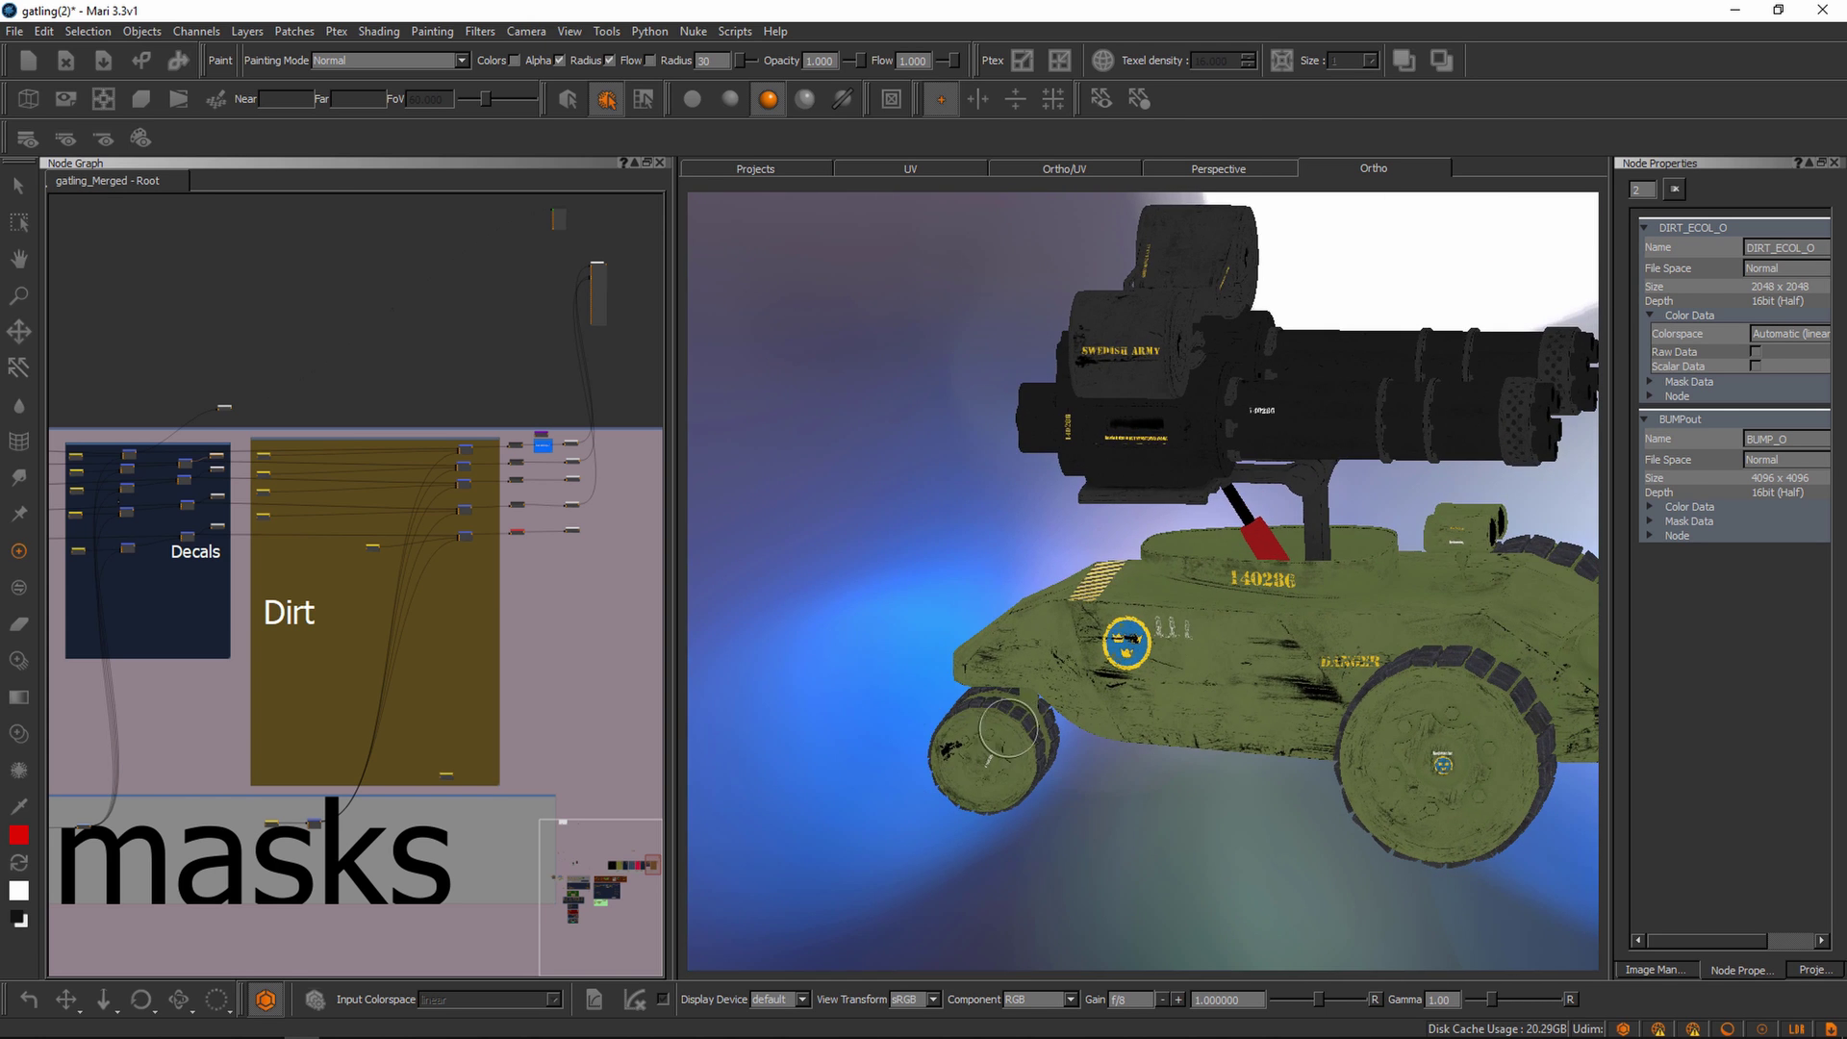
{"action": "left_click_drag", "start_coordinate": [1245, 577], "coordinate": [1212, 557], "text": "alt"}
{"action": "mouse_move", "coordinate": [1071, 709]}
{"action": "right_mouse_down"}
{"action": "mouse_move", "coordinate": [1122, 763]}
{"action": "mouse_move", "coordinate": [1336, 746]}
{"action": "mouse_move", "coordinate": [1142, 767]}
{"action": "mouse_move", "coordinate": [1227, 724]}
{"action": "right_mouse_up"}
- Look through the node graph from the masks past the dirt mask and Dirtmaterial groups to the ISO group
{"action": "scroll", "coordinate": [550, 723], "scroll_direction": "down", "scroll_amount": 5}
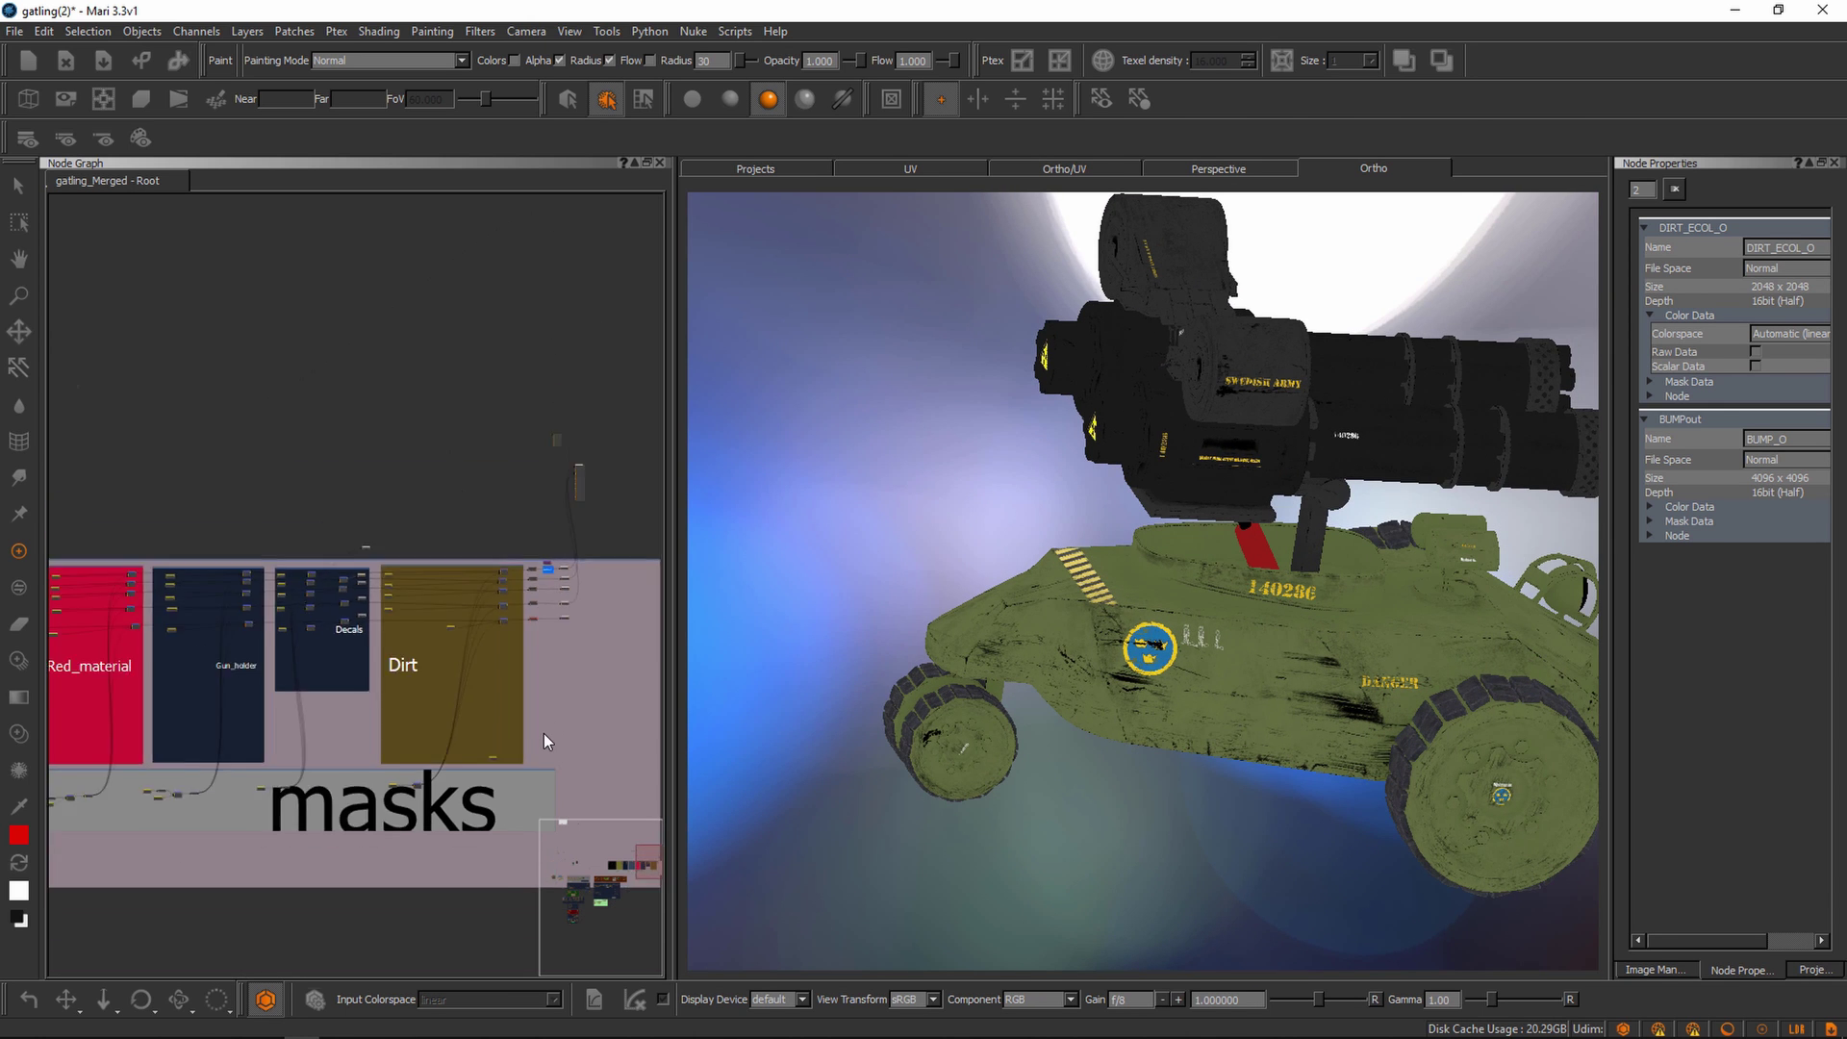
{"action": "middle_click_drag", "start_coordinate": [483, 842], "coordinate": [523, 577]}
{"action": "scroll", "coordinate": [329, 610], "scroll_direction": "up", "scroll_amount": 8}
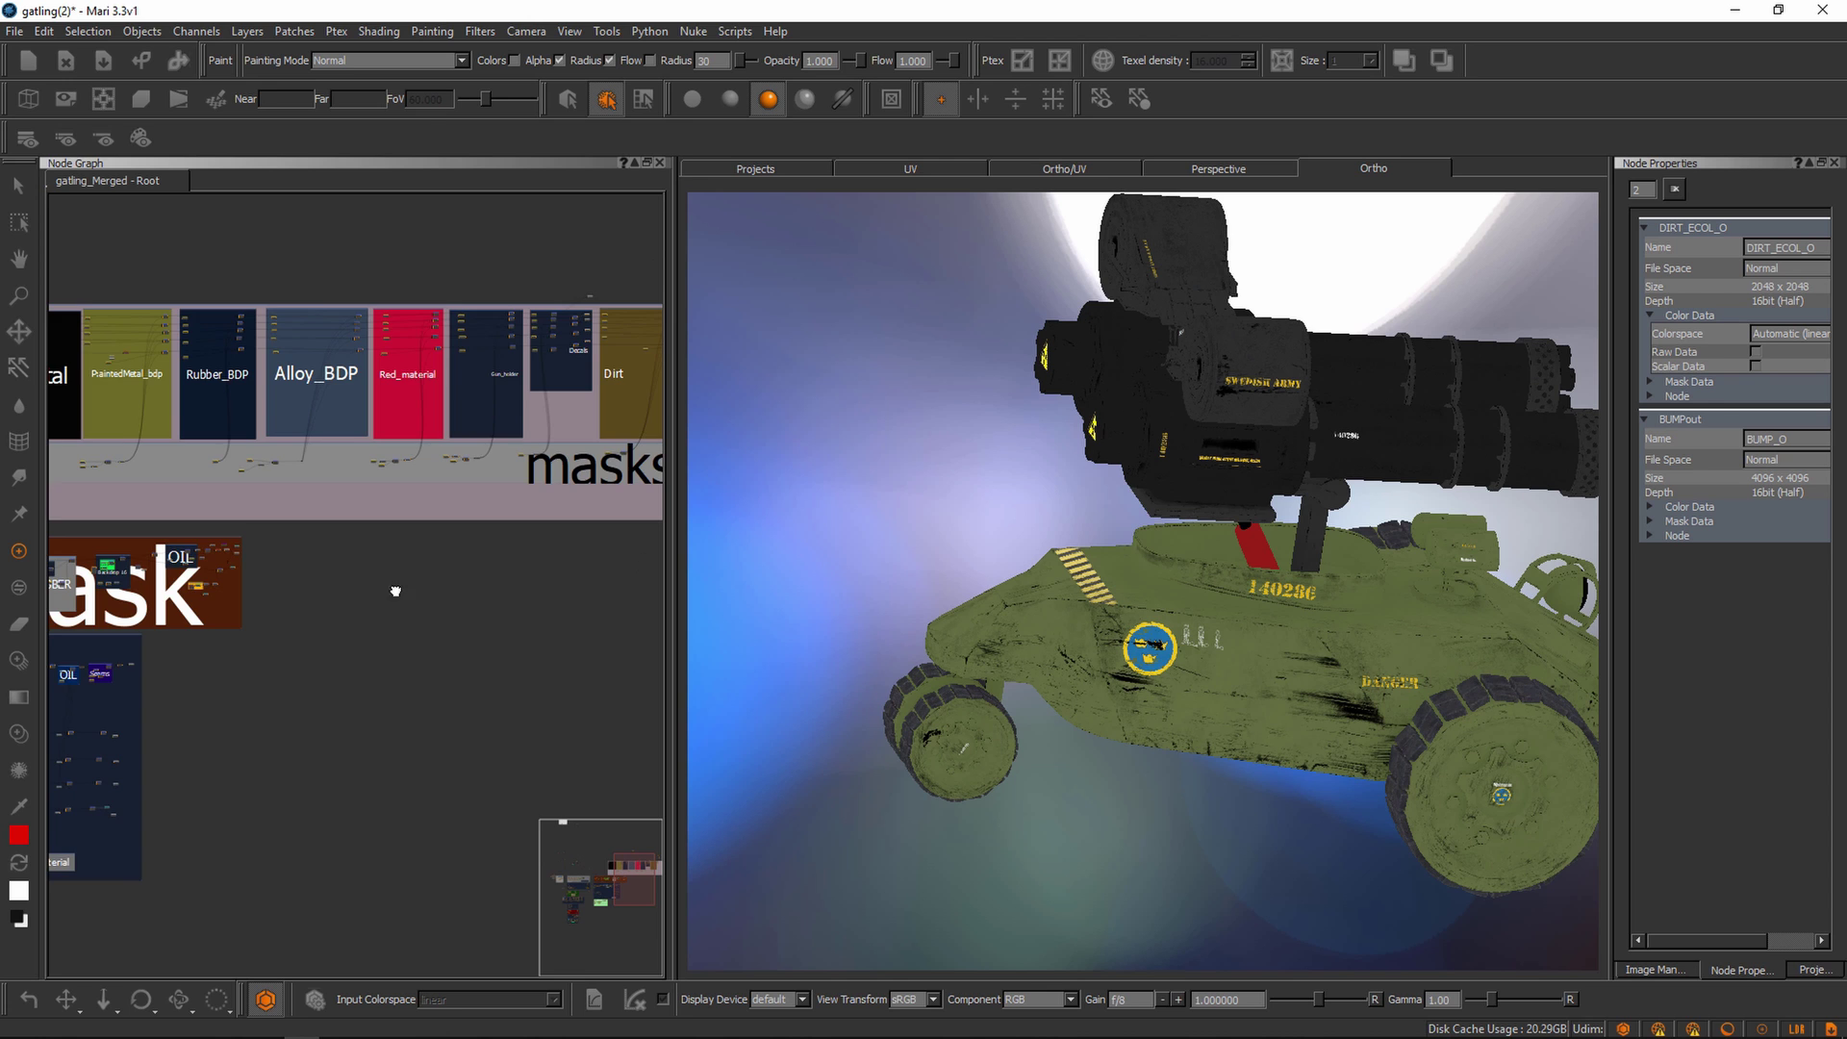
{"action": "scroll", "coordinate": [309, 608], "scroll_direction": "down", "scroll_amount": 3}
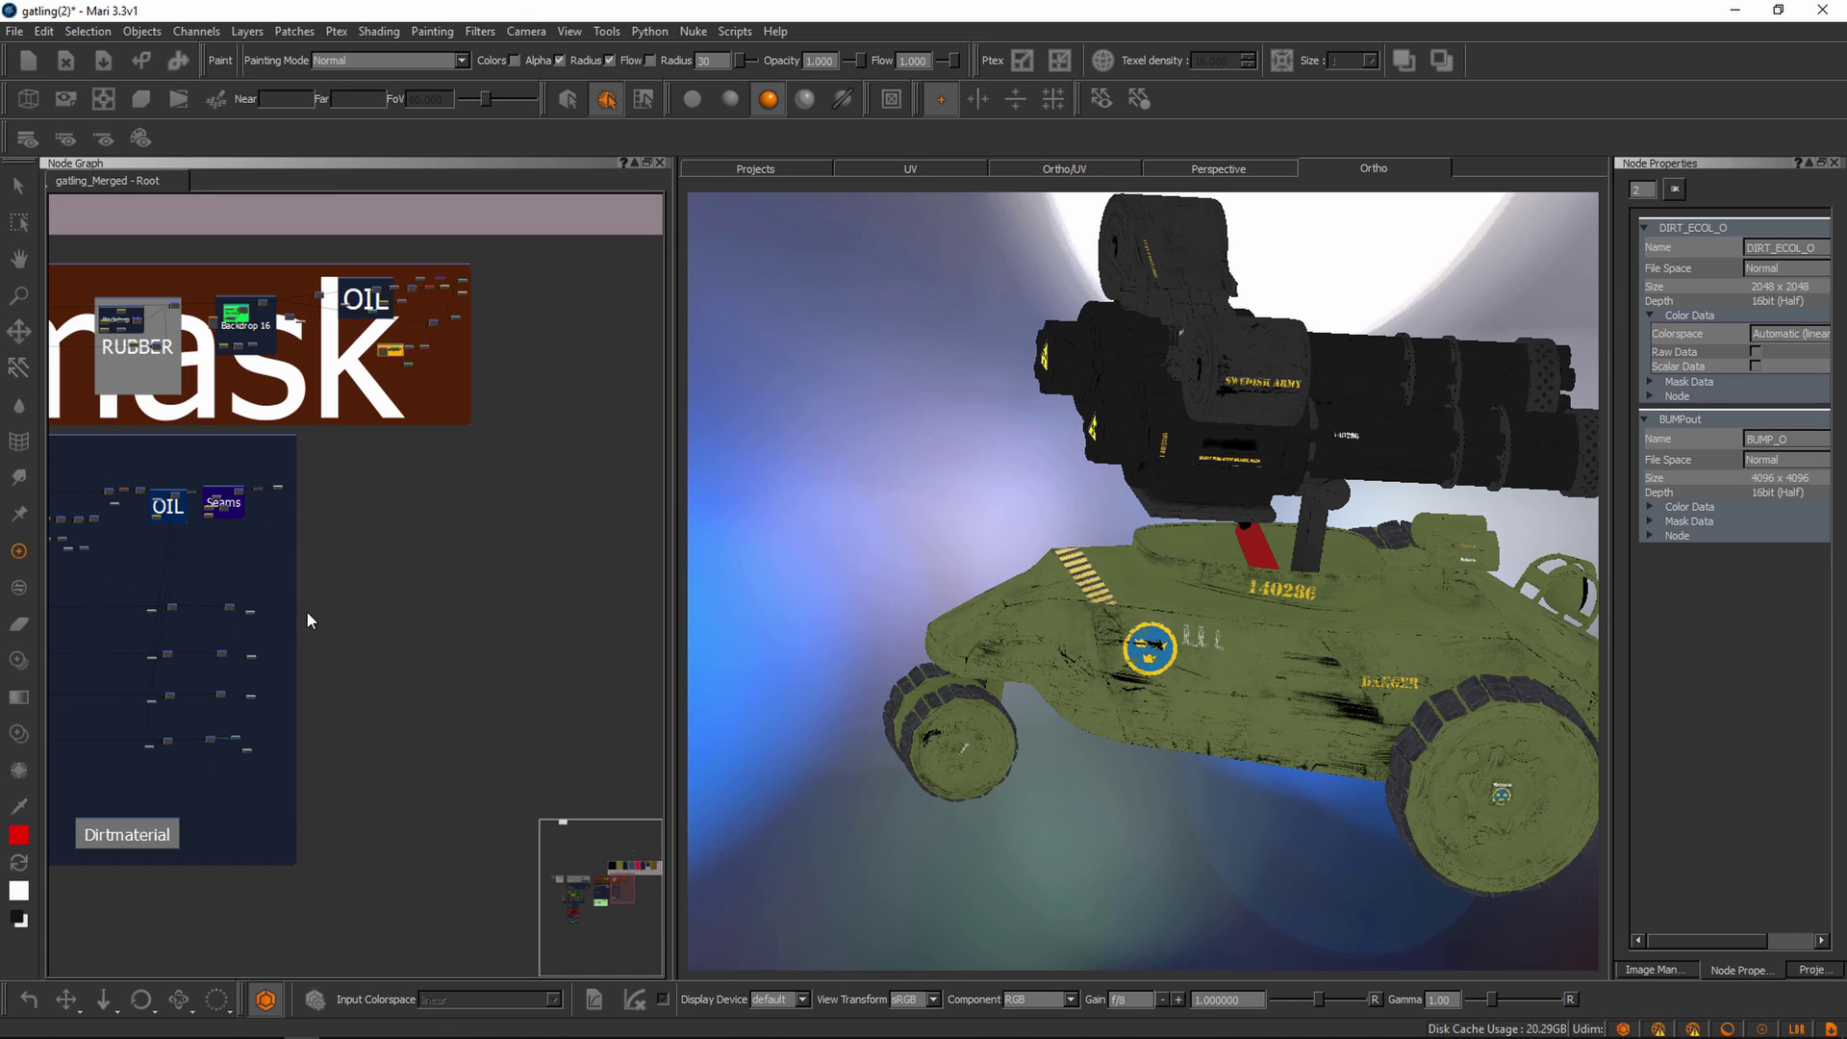
{"action": "scroll", "coordinate": [418, 528], "scroll_direction": "down", "scroll_amount": 1}
{"action": "scroll", "coordinate": [508, 528], "scroll_direction": "down", "scroll_amount": 4}
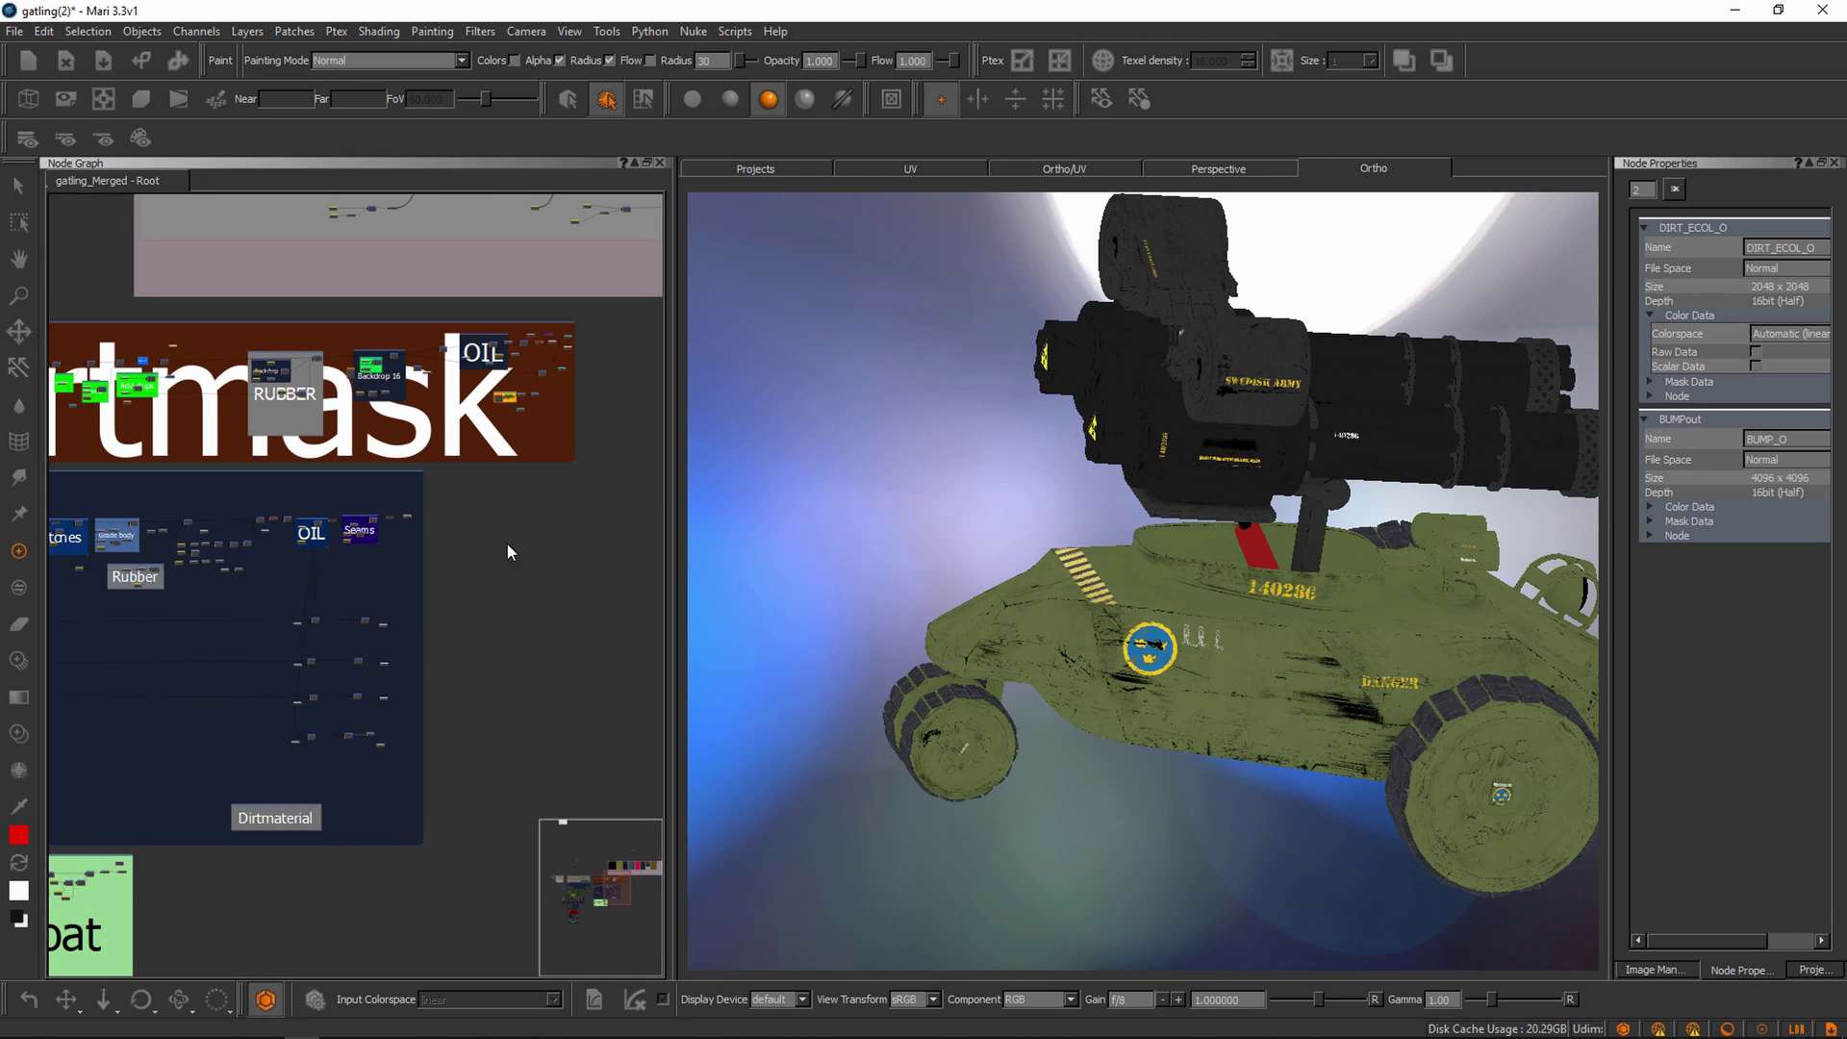
{"action": "scroll", "coordinate": [427, 615], "scroll_direction": "down", "scroll_amount": 3}
{"action": "middle_click_drag", "start_coordinate": [149, 601], "coordinate": [450, 537]}
{"action": "scroll", "coordinate": [217, 500], "scroll_direction": "up", "scroll_amount": 5}
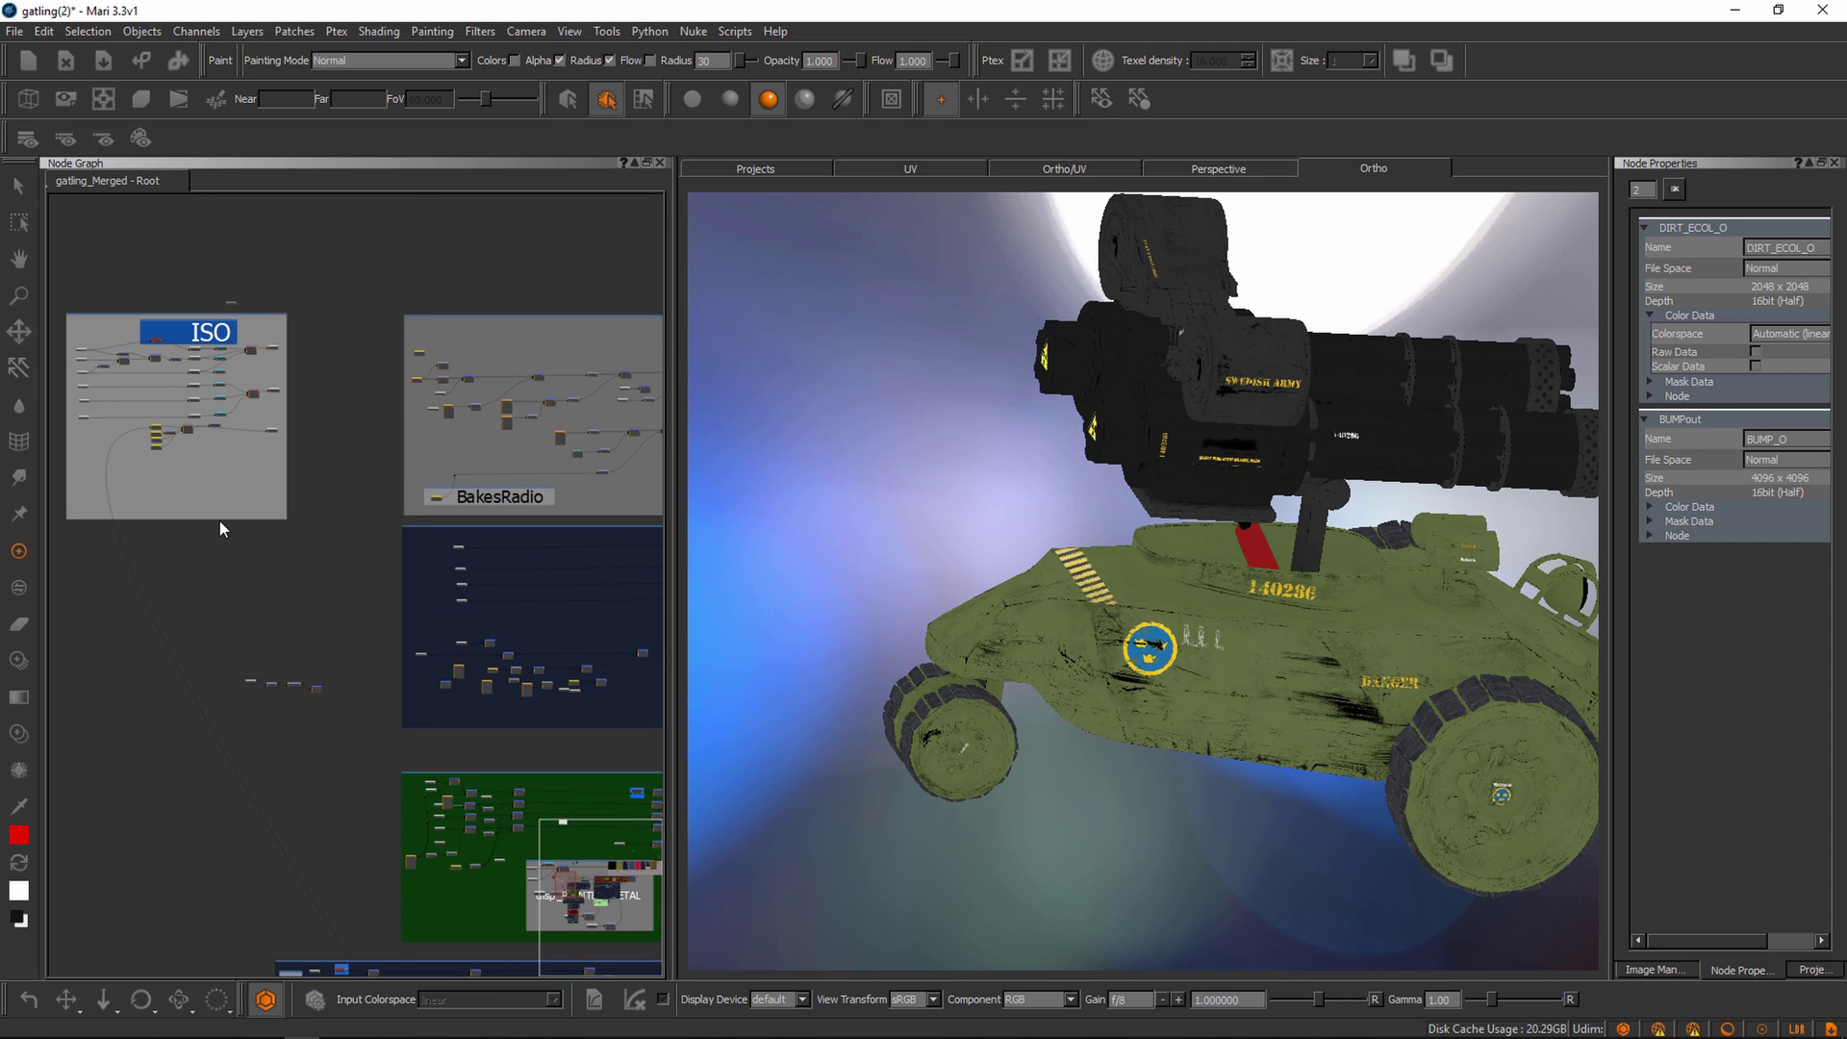
- View the output of the RGBA Merge 3 node in the ISO group on the vehicle model
{"action": "middle_click_drag", "start_coordinate": [337, 700], "coordinate": [200, 640]}
{"action": "scroll", "coordinate": [475, 662], "scroll_direction": "up", "scroll_amount": 5}
{"action": "scroll", "coordinate": [485, 677], "scroll_direction": "down", "scroll_amount": 4}
{"action": "scroll", "coordinate": [400, 609], "scroll_direction": "up", "scroll_amount": 5}
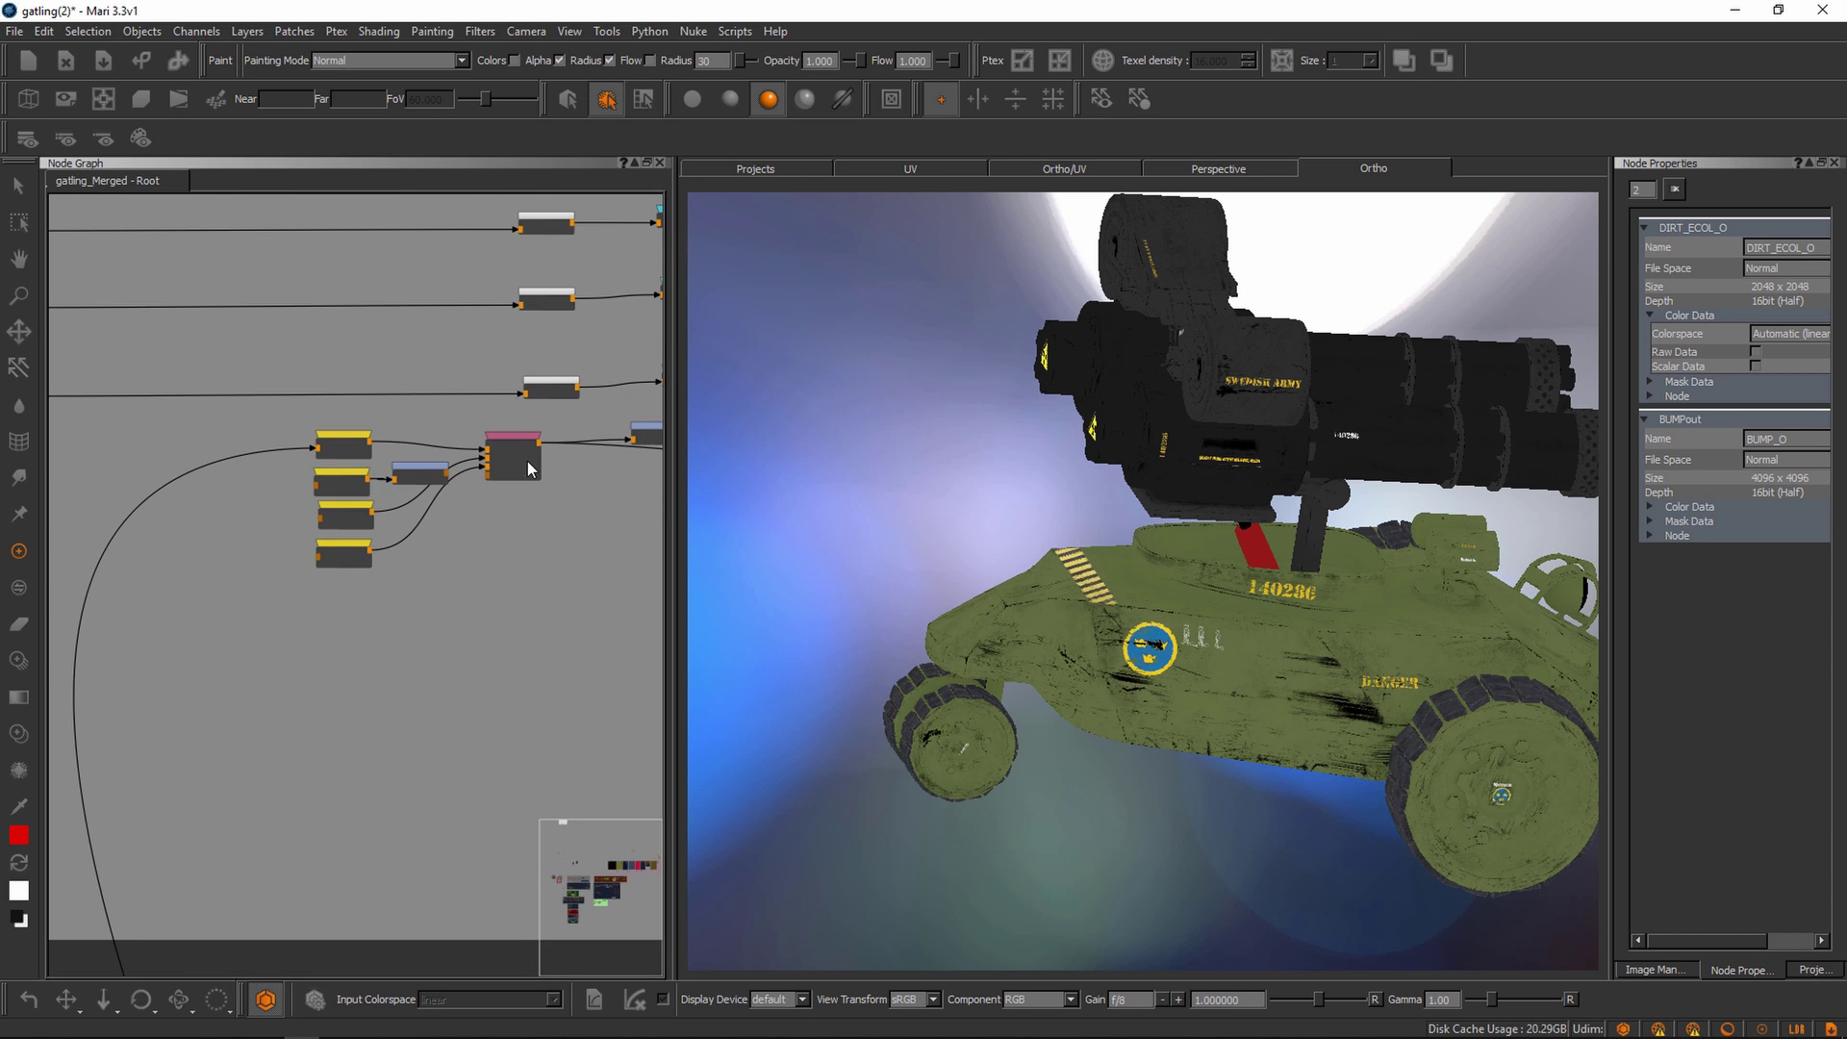
{"action": "left_click", "coordinate": [495, 539]}
{"action": "middle_click_drag", "start_coordinate": [487, 547], "coordinate": [482, 551]}
{"action": "left_click_drag", "start_coordinate": [332, 442], "coordinate": [337, 441]}
{"action": "key", "text": "v"}
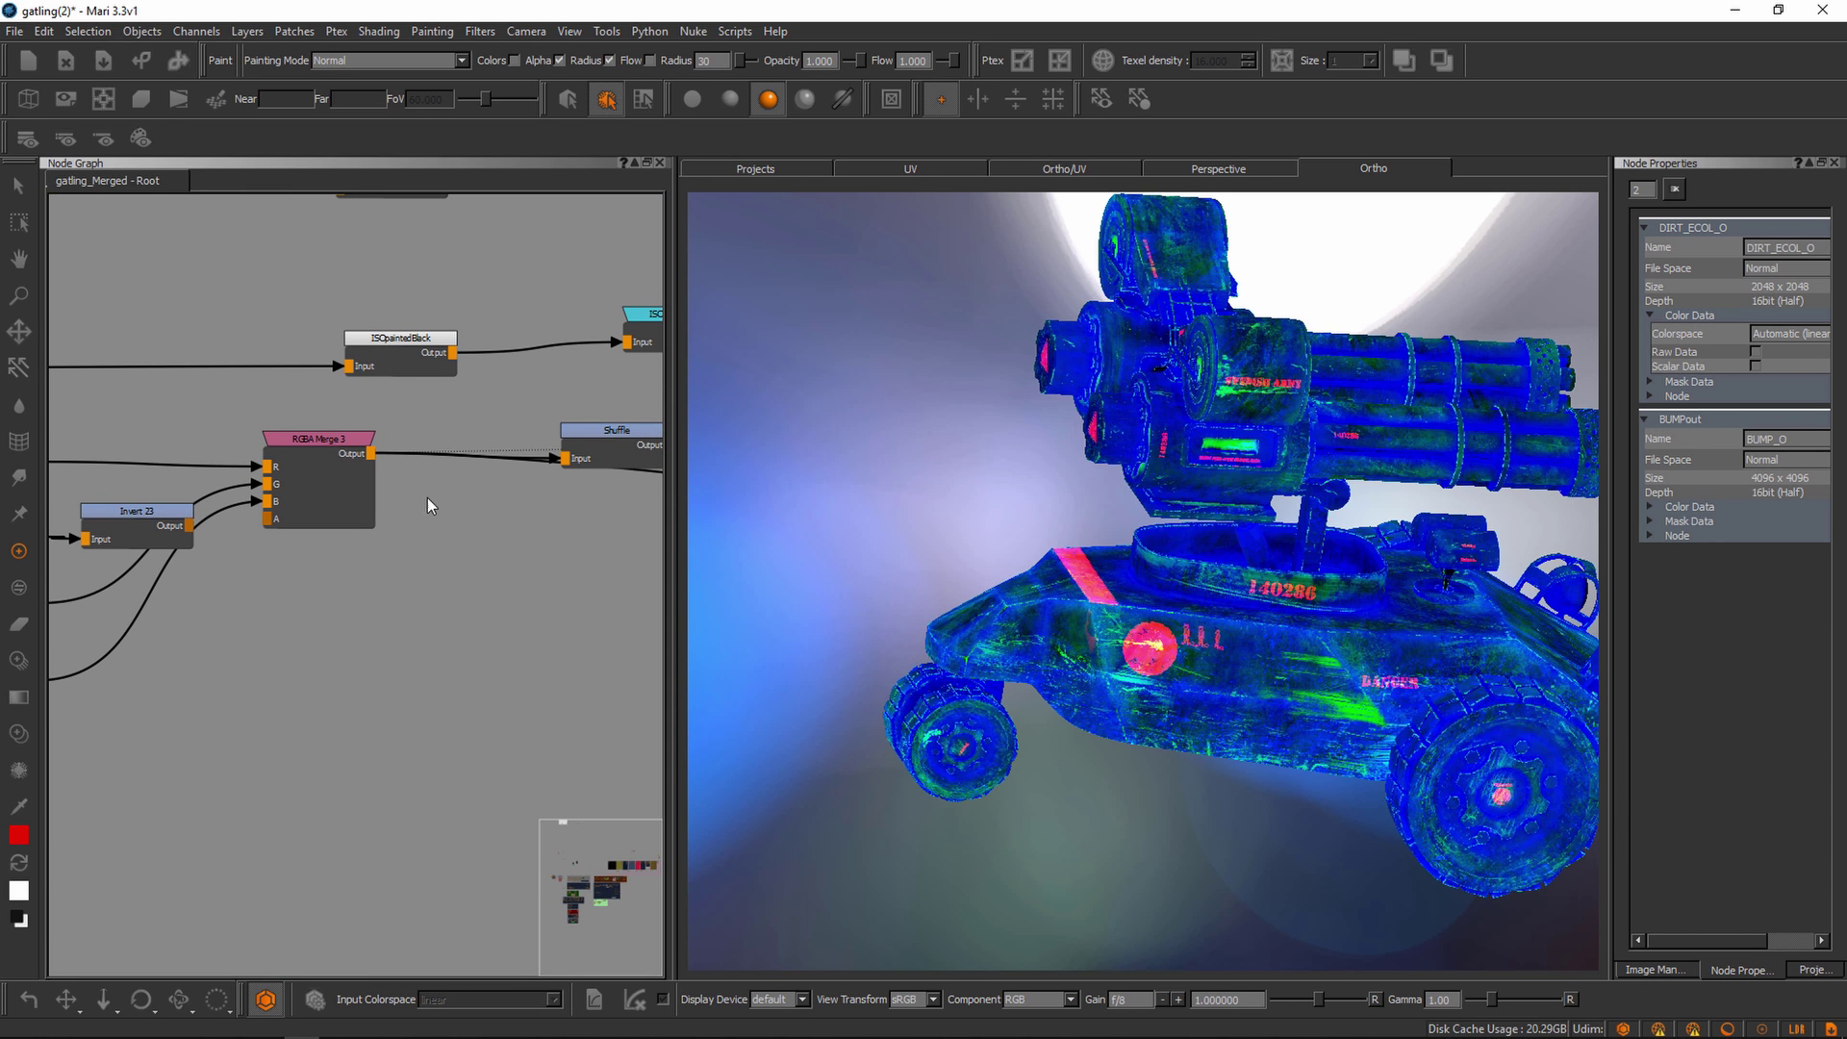
{"action": "left_click_drag", "start_coordinate": [1151, 644], "coordinate": [1158, 648], "text": "alt"}
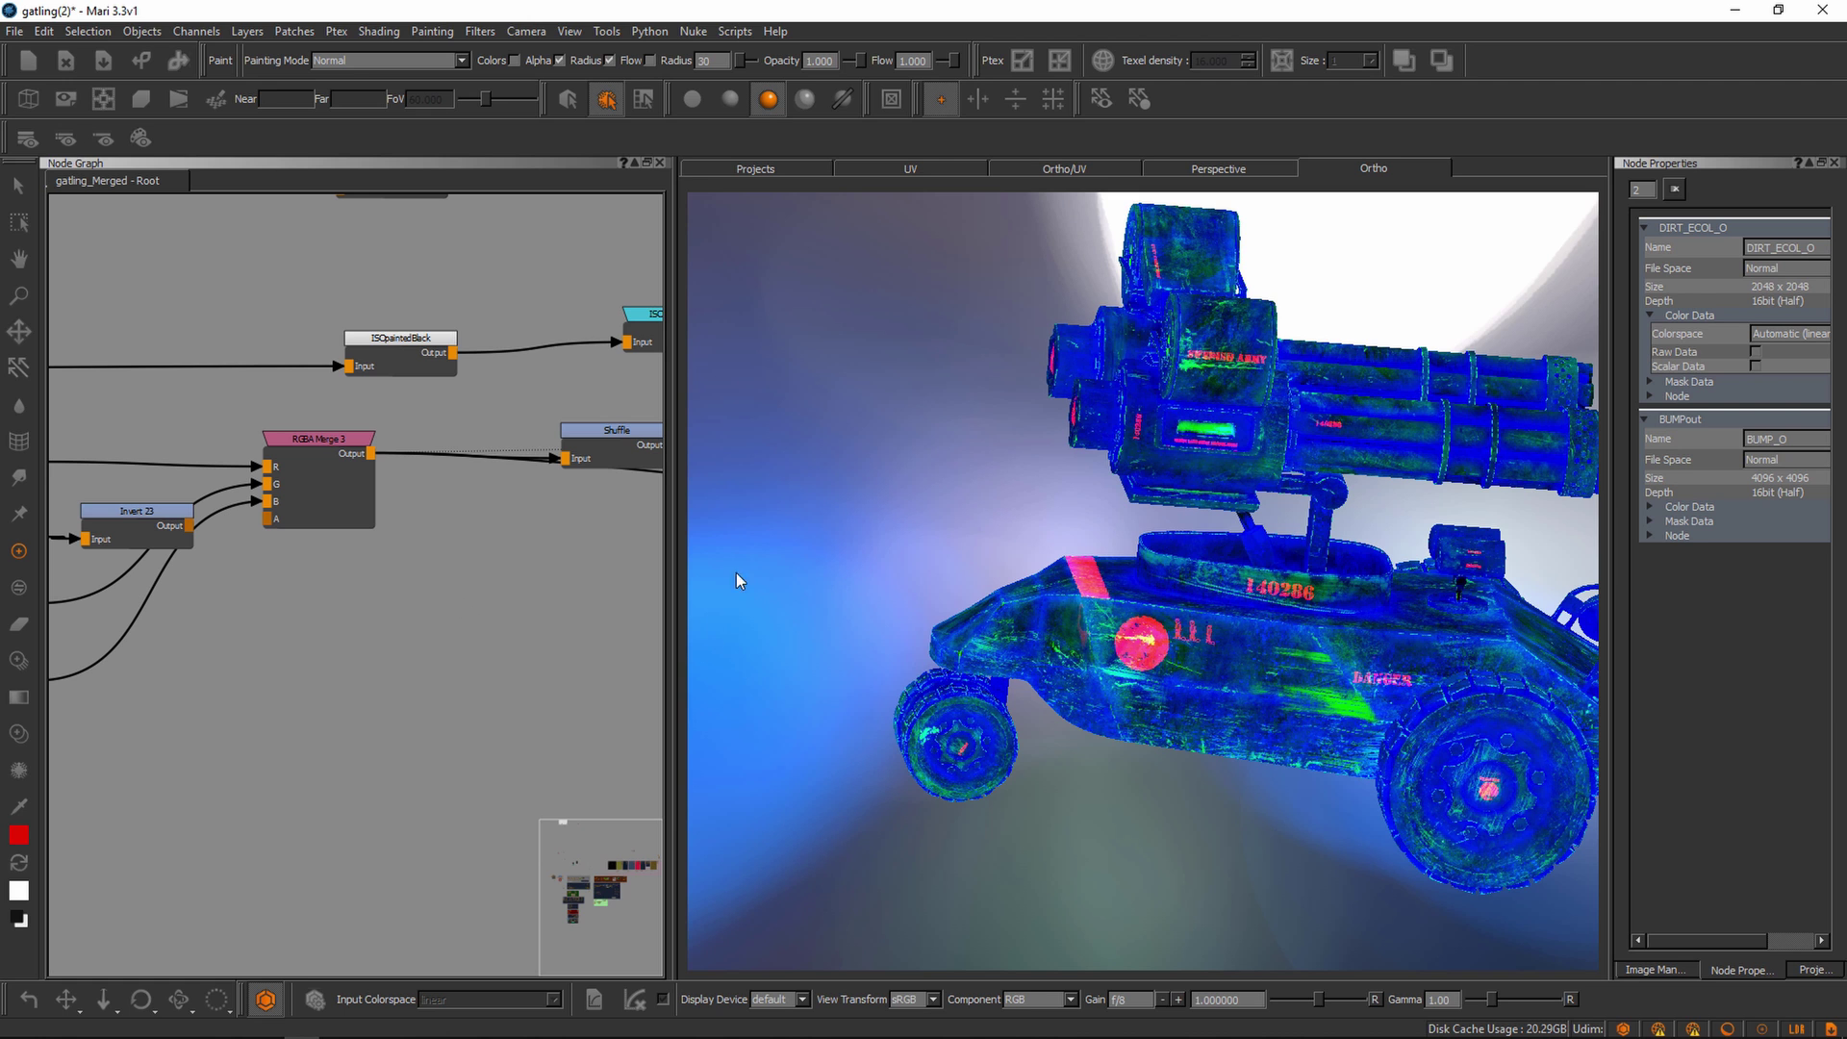
{"action": "left_click_drag", "start_coordinate": [1224, 693], "coordinate": [1221, 632], "text": "alt"}
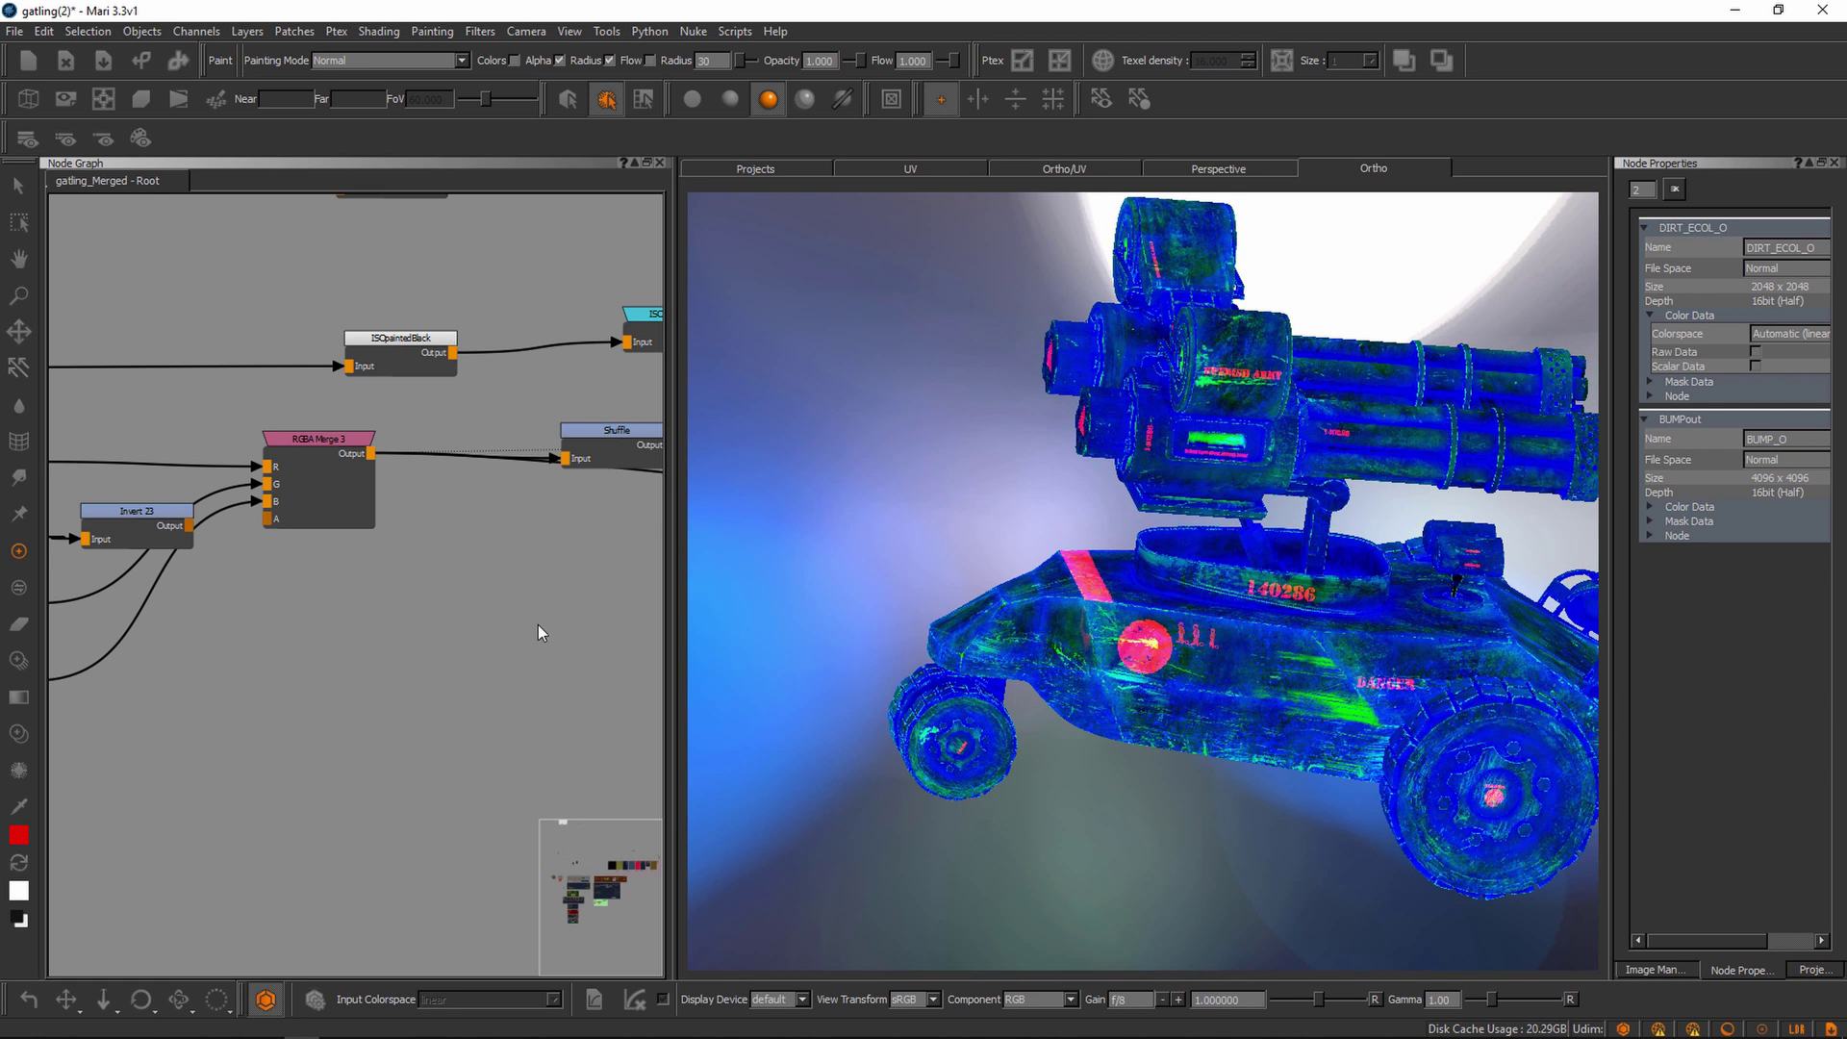
{"action": "middle_click_drag", "start_coordinate": [539, 587], "coordinate": [448, 610]}
{"action": "key", "text": "Tab"}
{"action": "type", "text": "cha"}
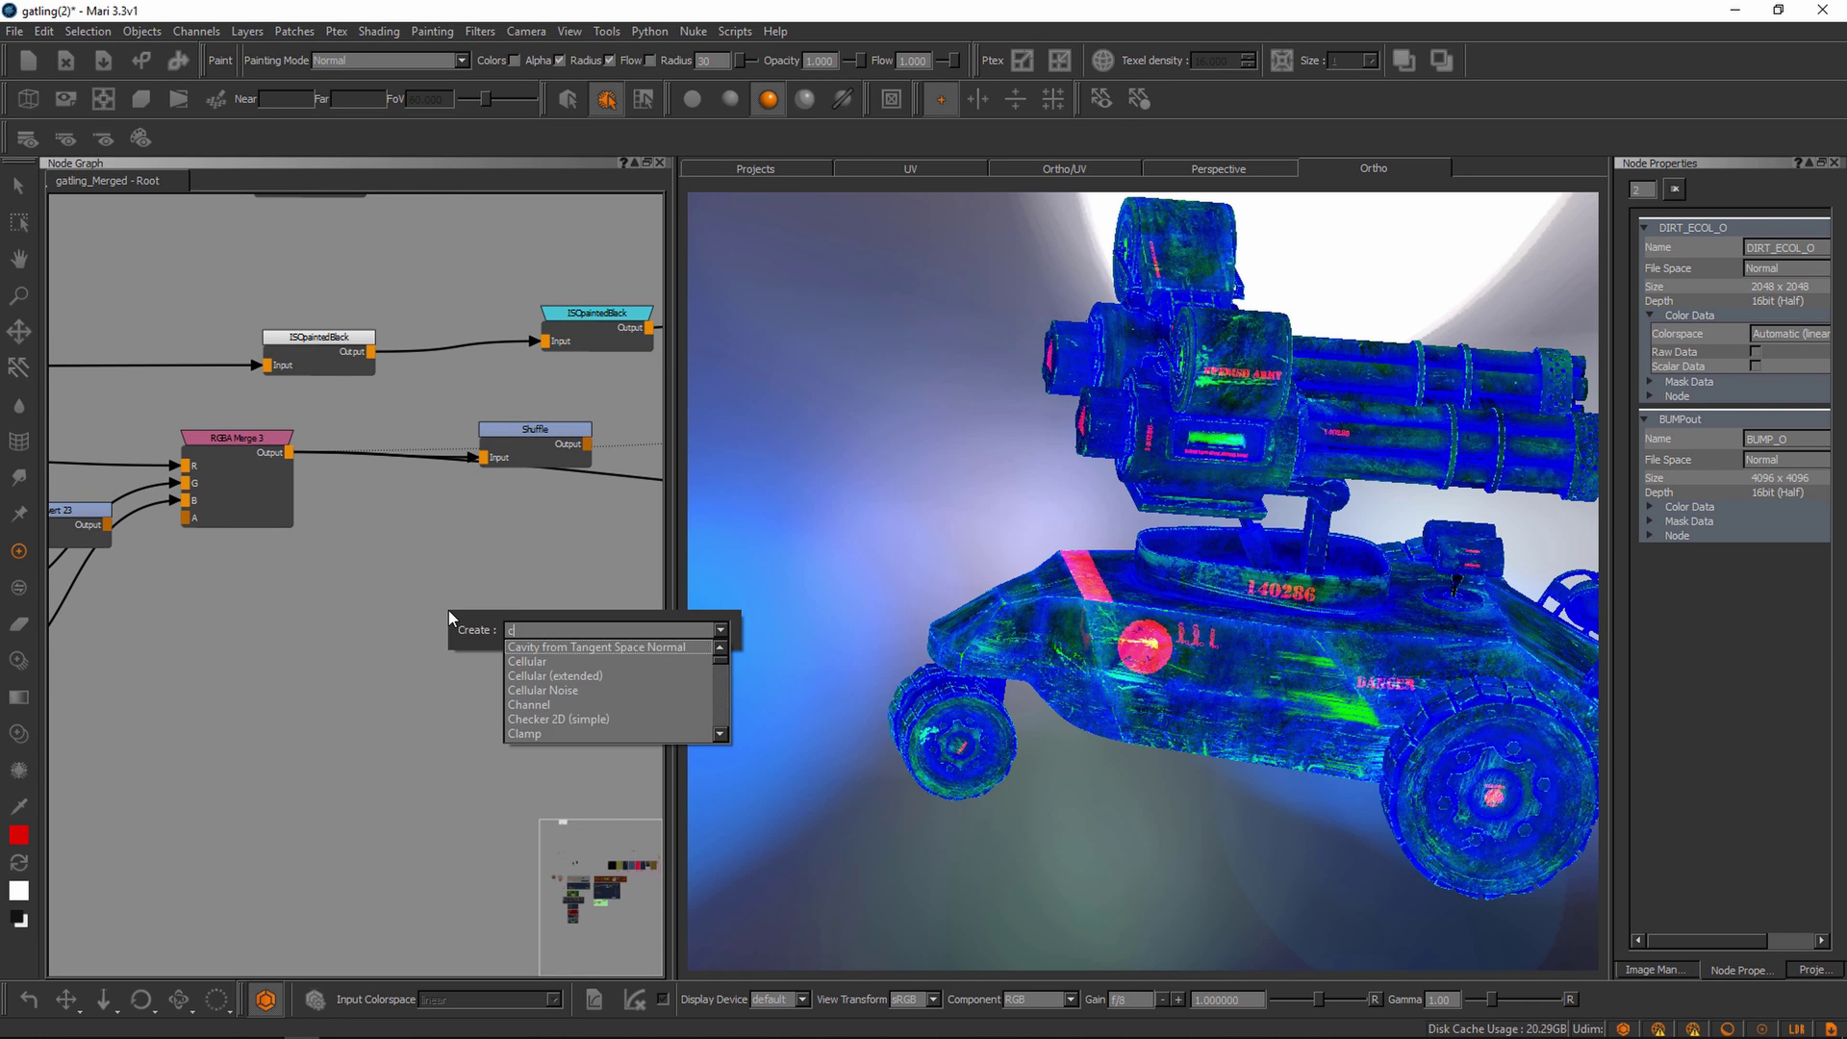
{"action": "key", "text": "Down"}
{"action": "key", "text": "Return"}
{"action": "left_click_drag", "start_coordinate": [925, 356], "coordinate": [705, 344]}
{"action": "type", "text": "ISOrgb01"}
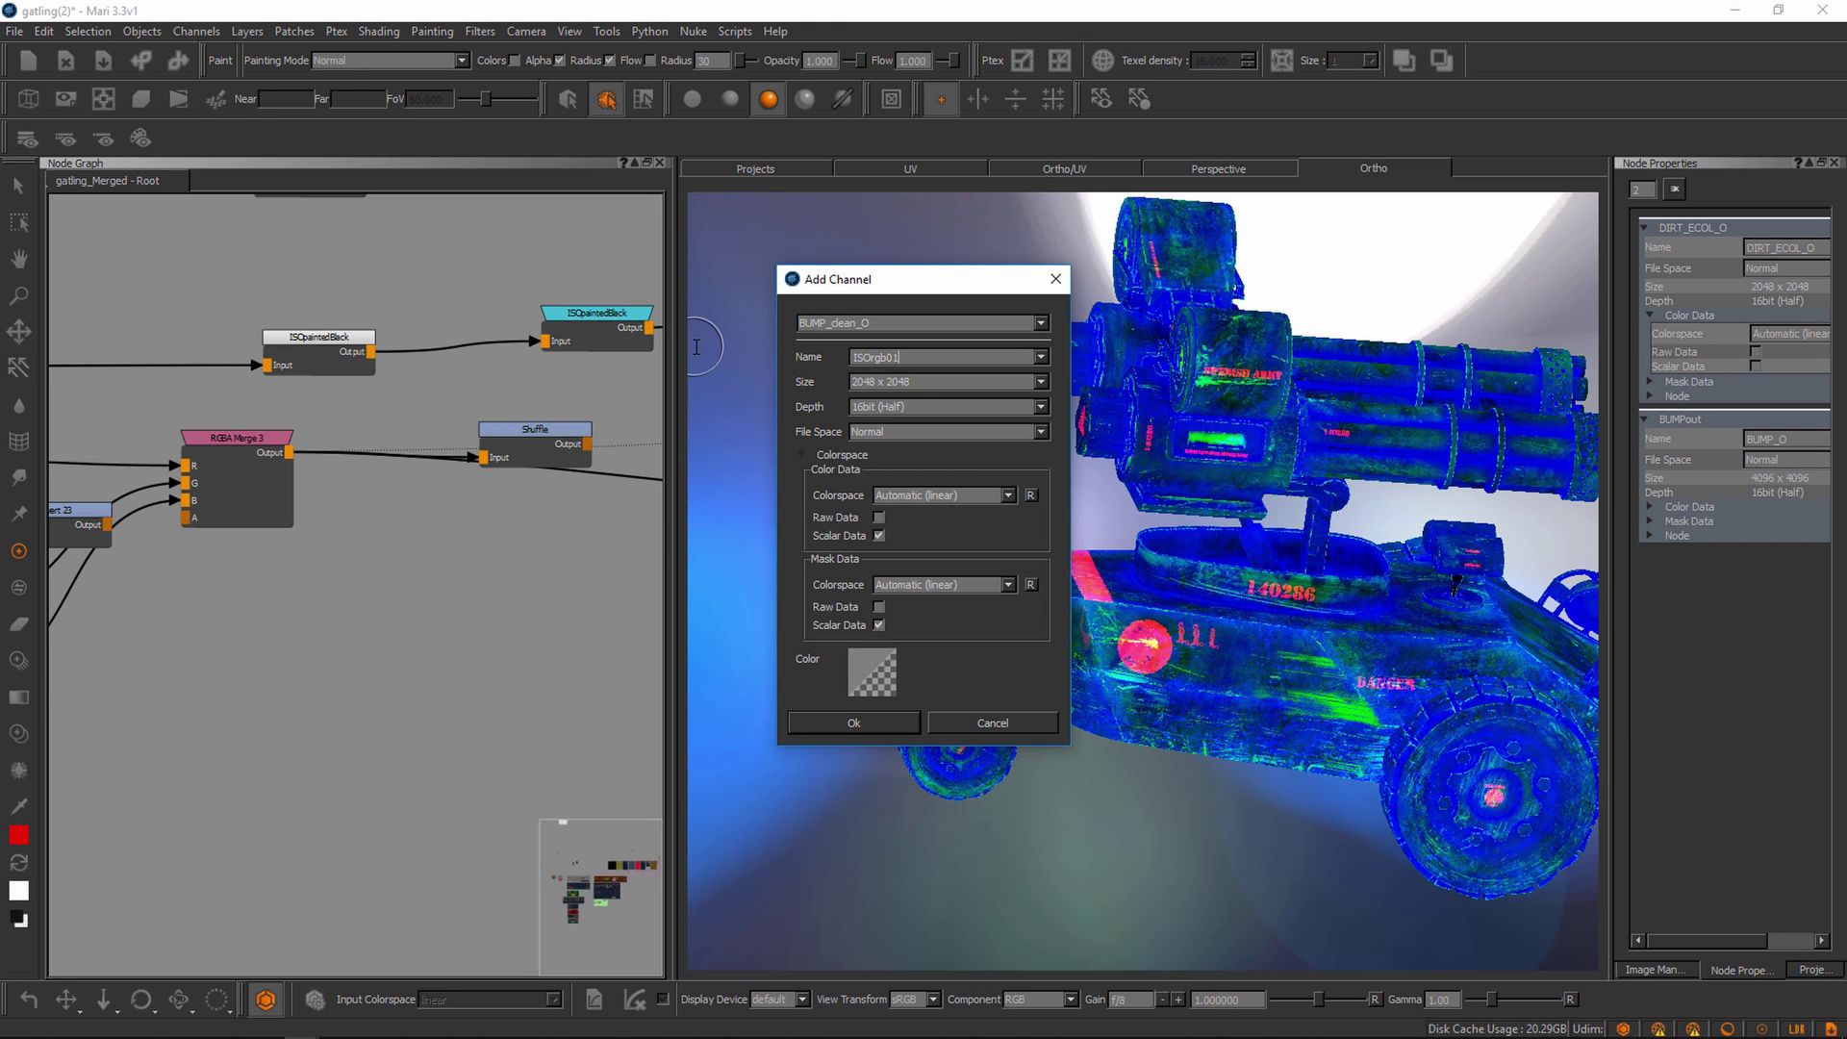
{"action": "key", "text": "Return"}
{"action": "scroll", "coordinate": [526, 609], "scroll_direction": "down", "scroll_amount": 3}
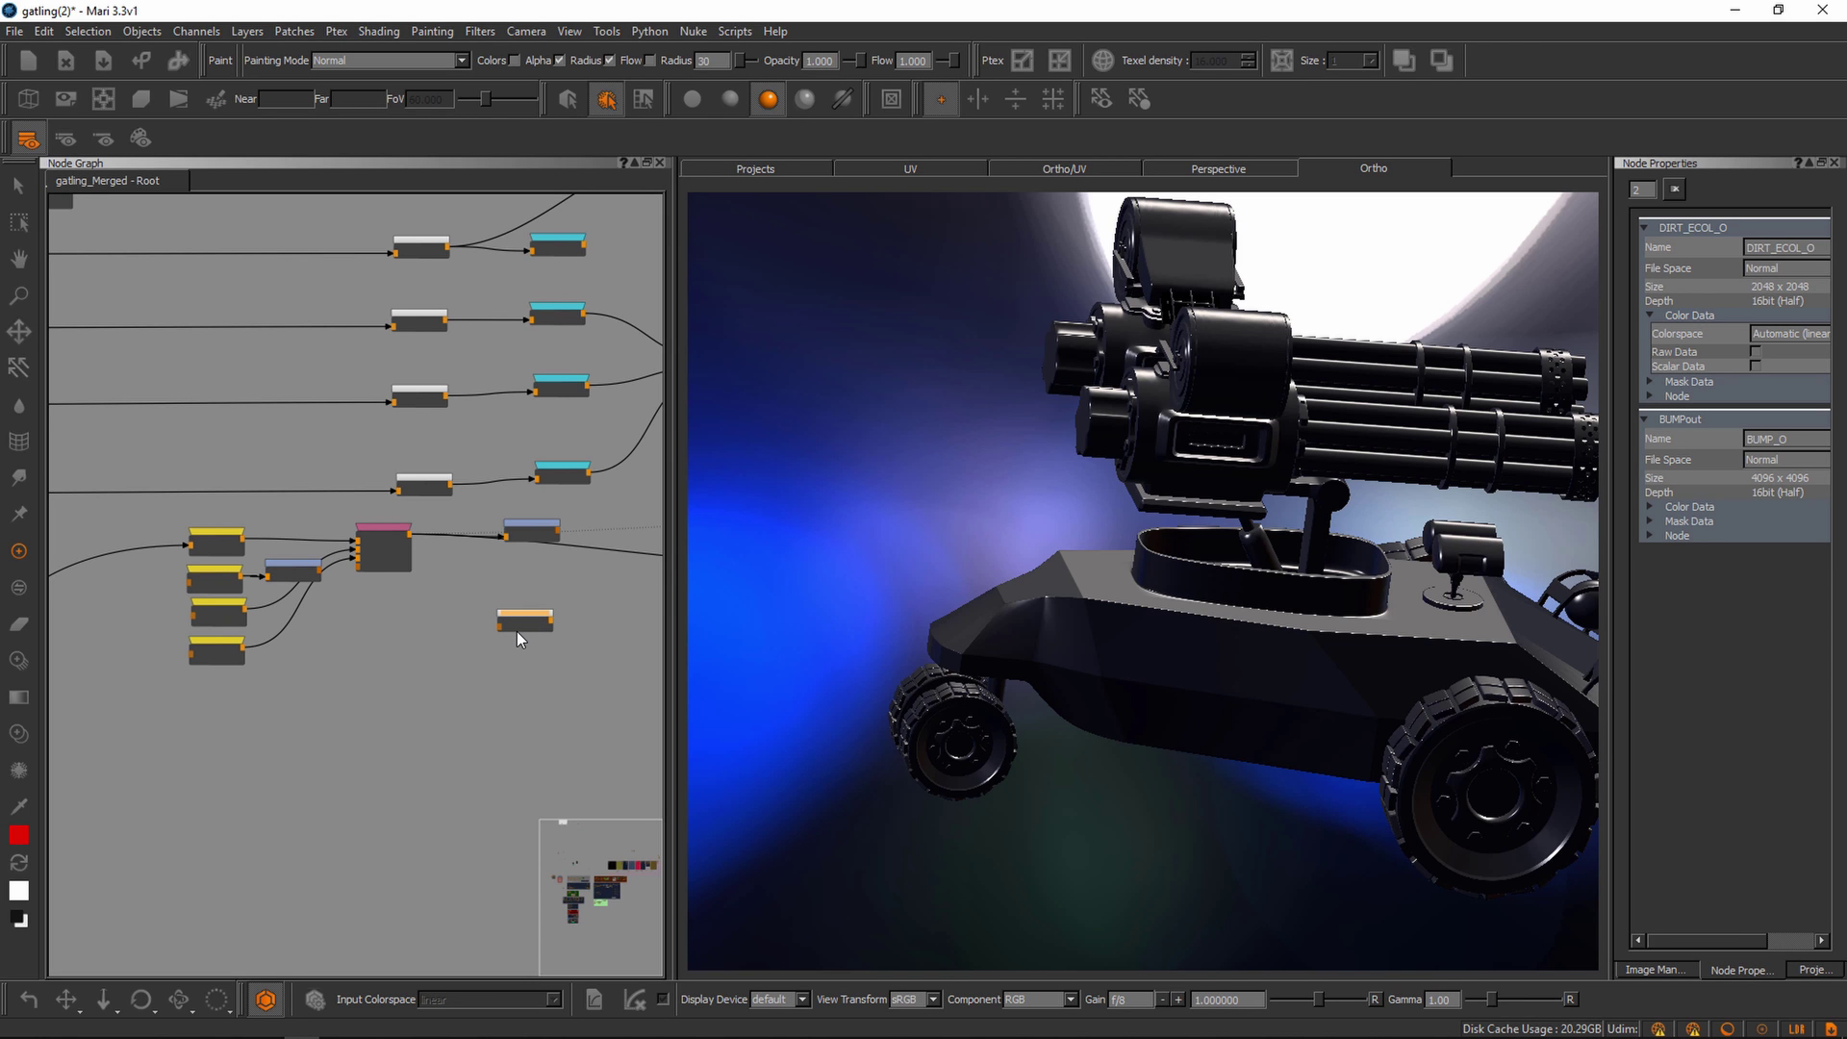
{"action": "key", "text": "Delete"}
- Search the node graph for ISOrgb and locate the RGBA Merge node in the ISO group
{"action": "key", "text": "Tab"}
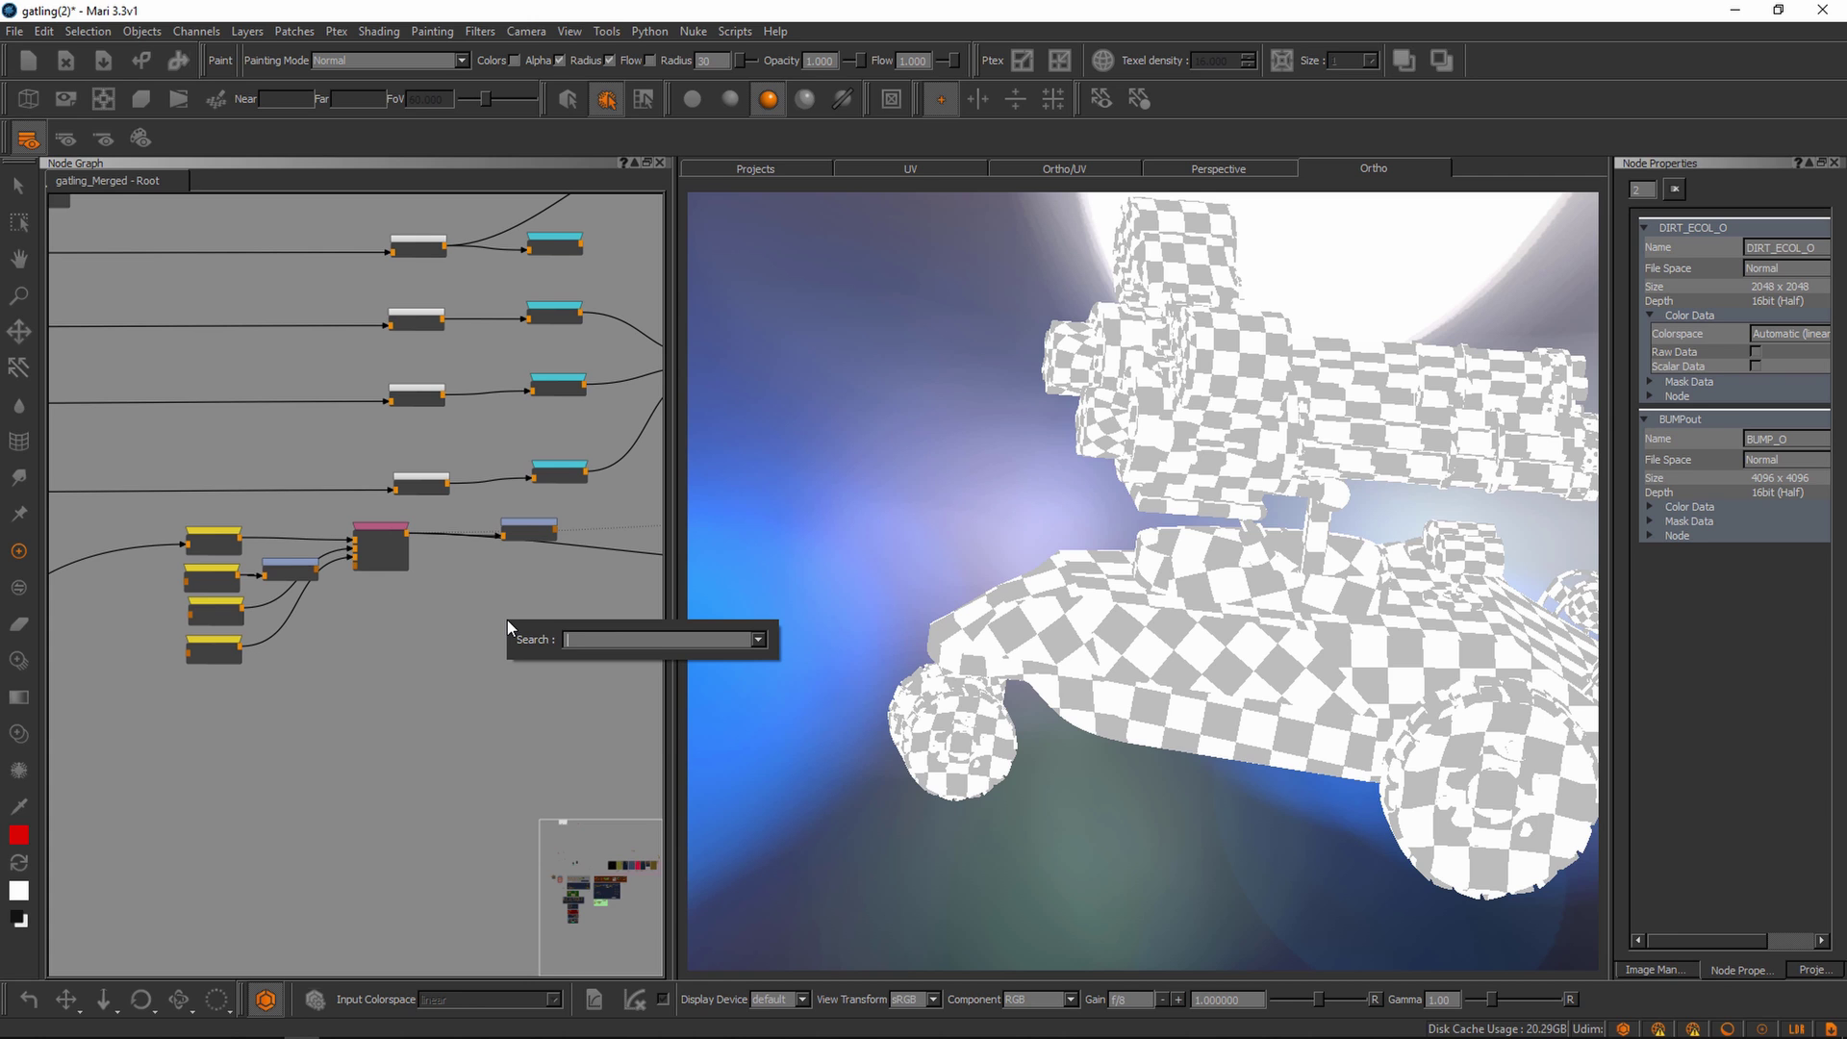
{"action": "type", "text": "ISO"}
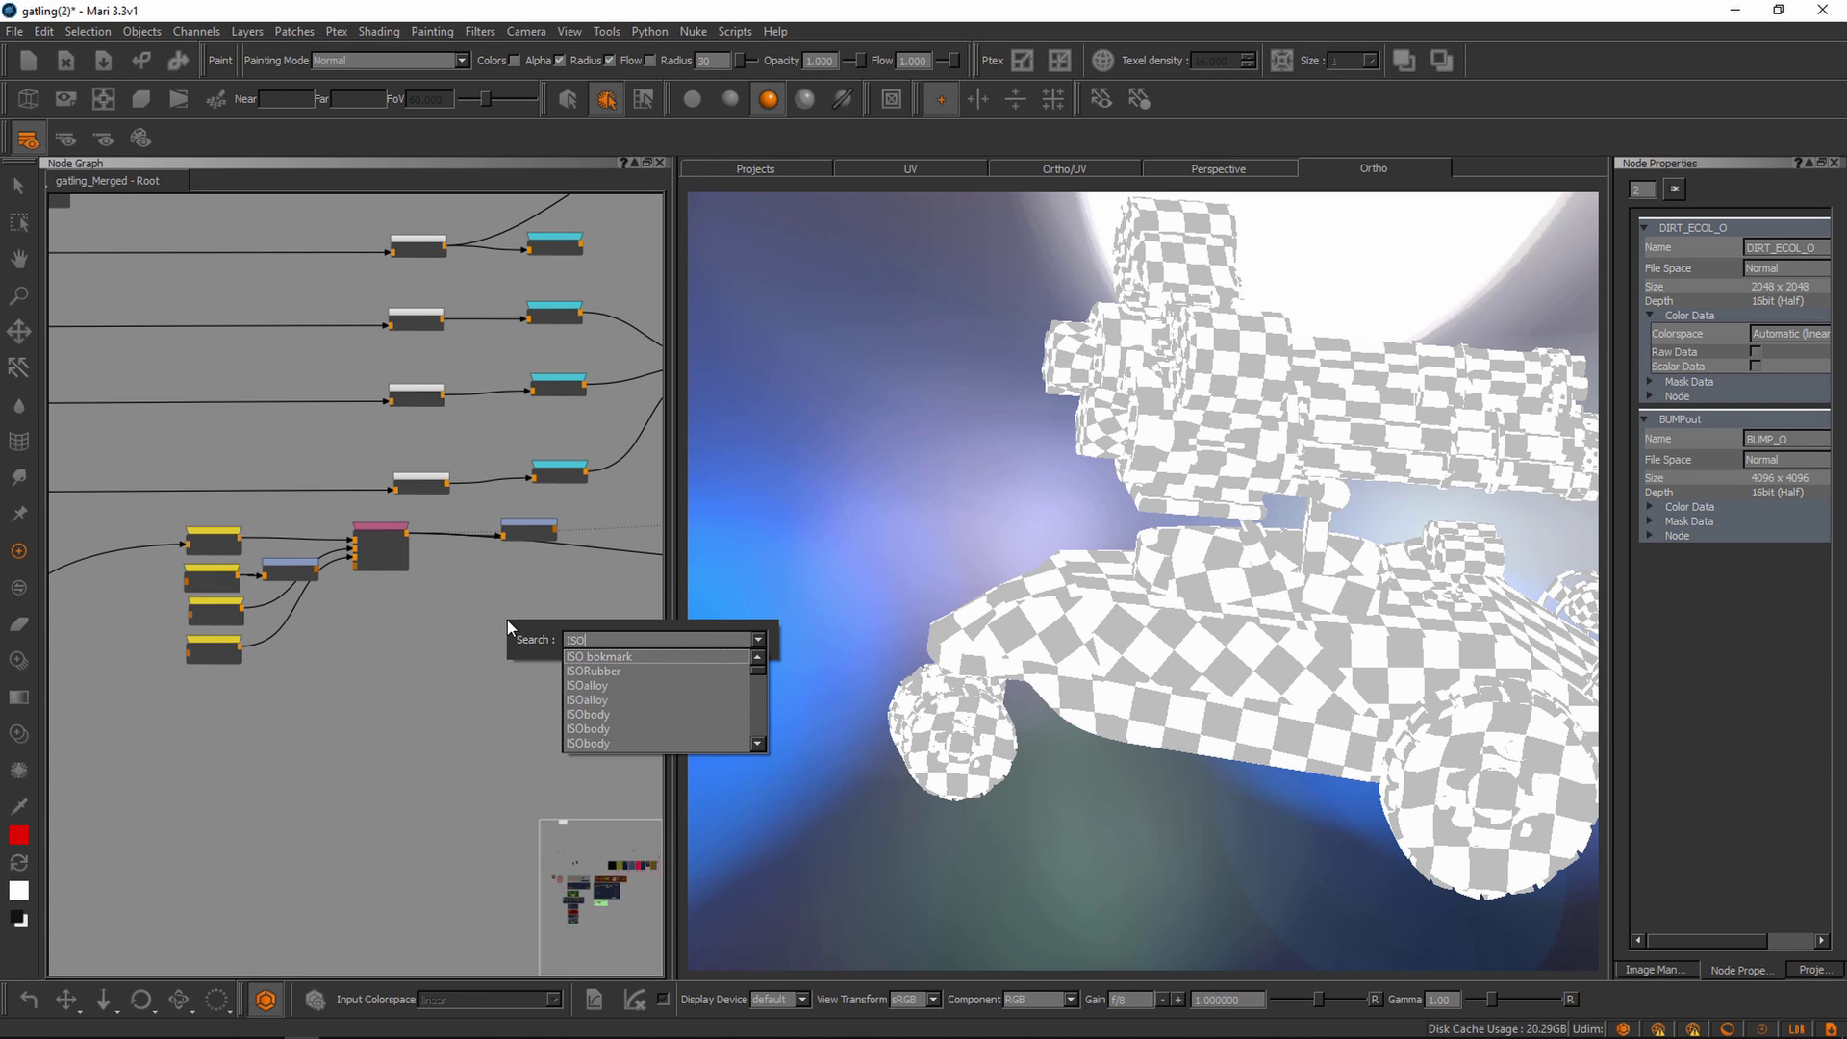
{"action": "type", "text": "rgb"}
{"action": "key", "text": "Return"}
{"action": "left_click", "coordinate": [319, 689]}
{"action": "scroll", "coordinate": [286, 735], "scroll_direction": "down", "scroll_amount": 3}
{"action": "middle_click_drag", "start_coordinate": [286, 735], "coordinate": [635, 685]}
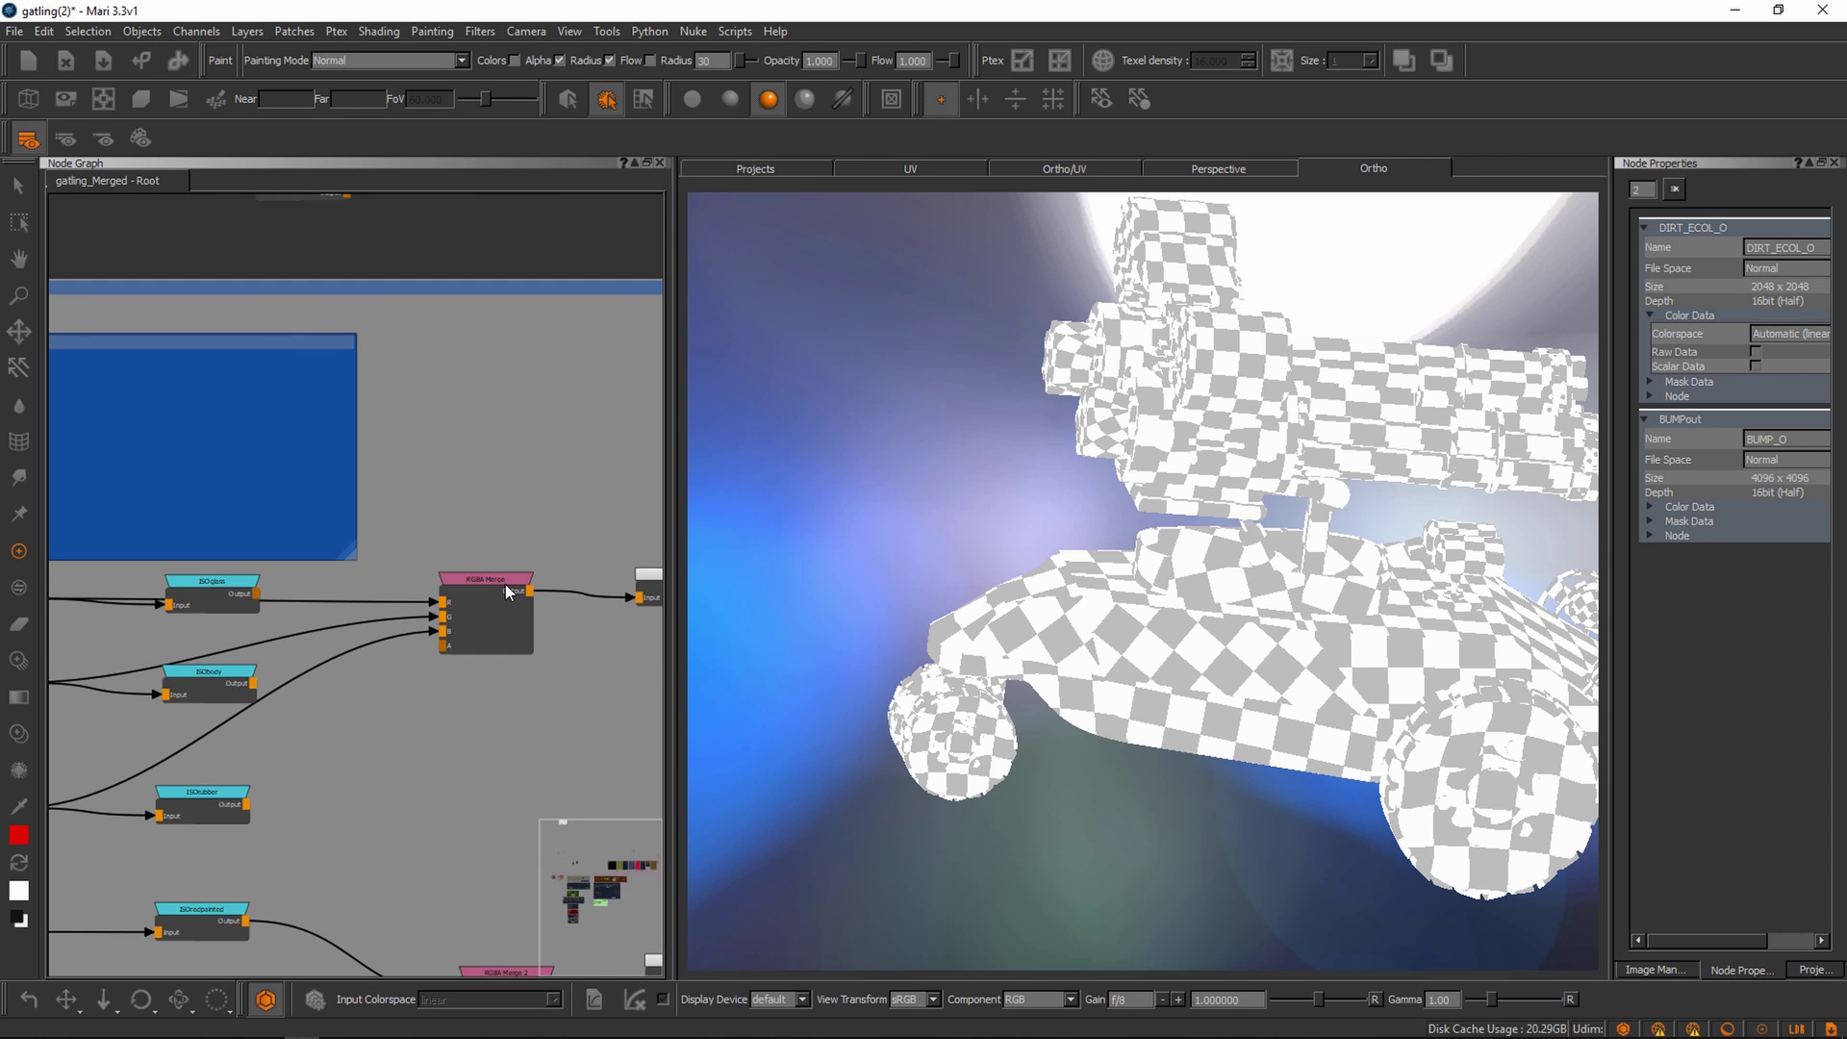
- Move the ISOrgb01 channel node closer to RGBA Merge and inspect its mask on the vehicle model from several angles
{"action": "left_click_drag", "start_coordinate": [505, 585], "coordinate": [501, 579]}
{"action": "left_click_drag", "start_coordinate": [1163, 605], "coordinate": [1088, 647], "text": "alt"}
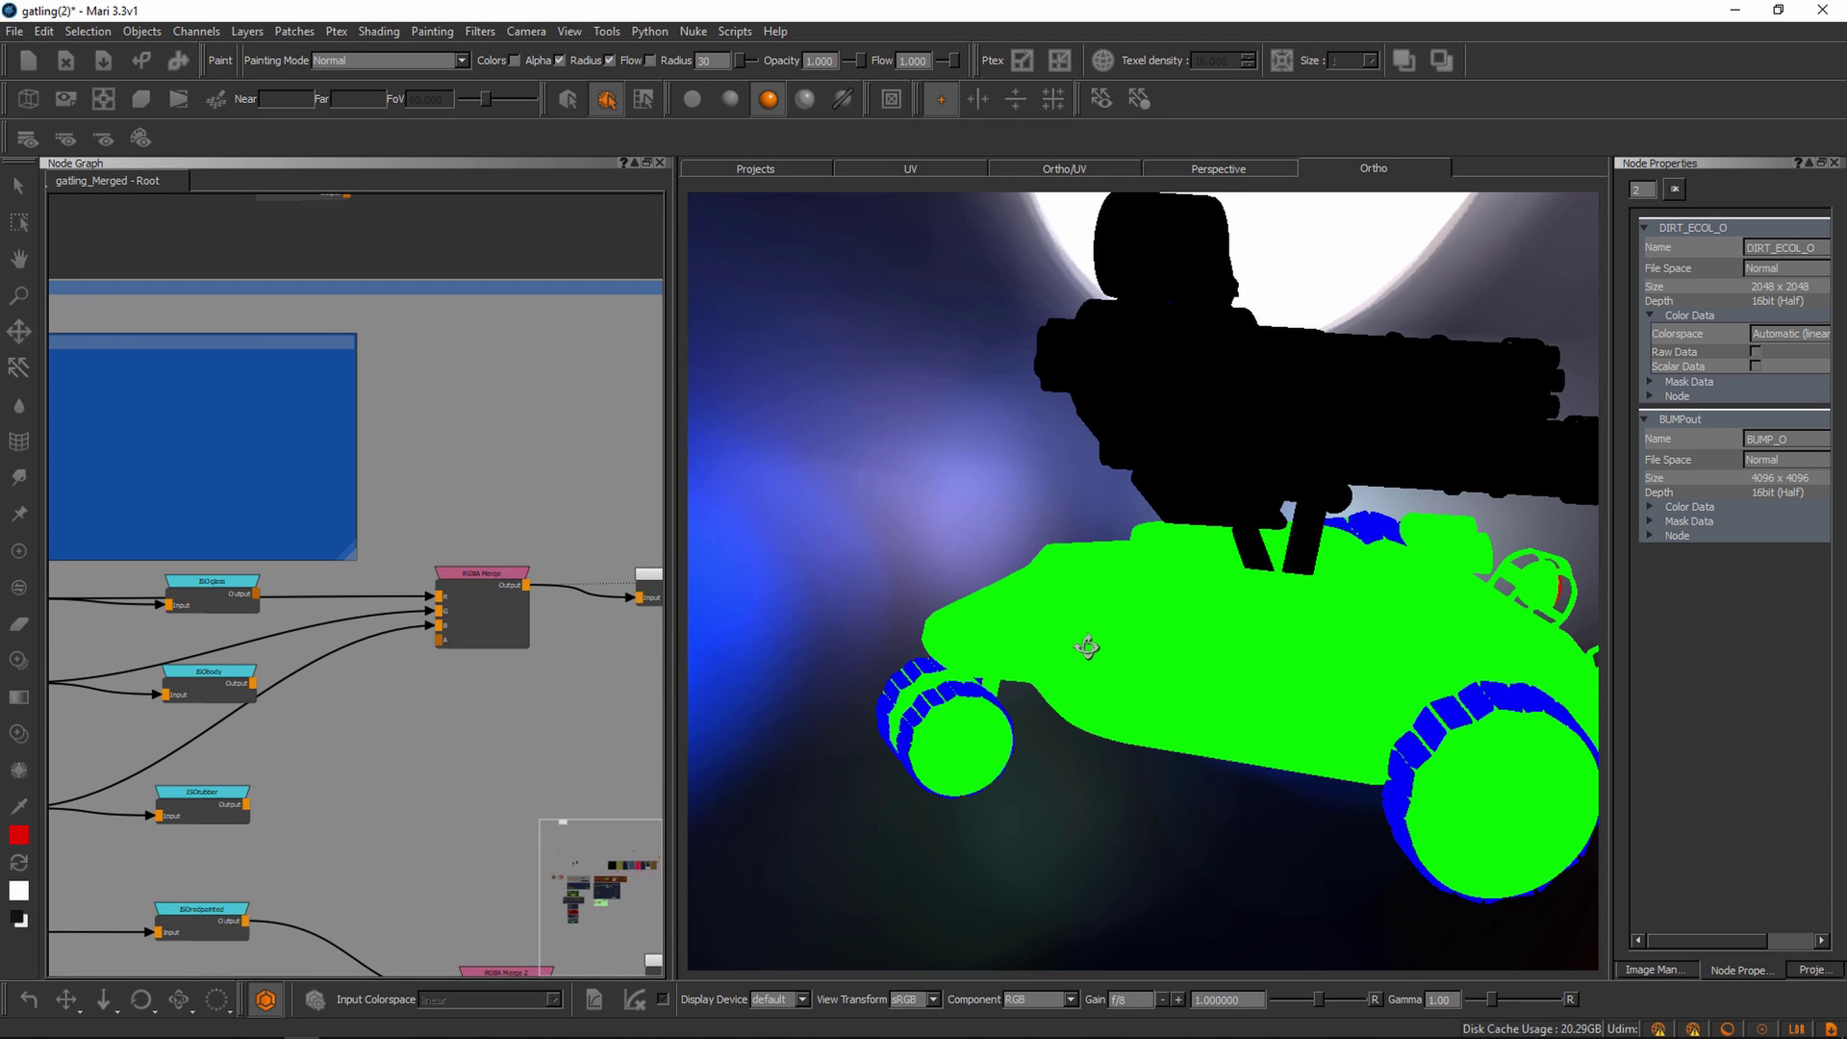
{"action": "middle_click_drag", "start_coordinate": [564, 662], "coordinate": [513, 655]}
{"action": "middle_click_drag", "start_coordinate": [638, 573], "coordinate": [602, 569]}
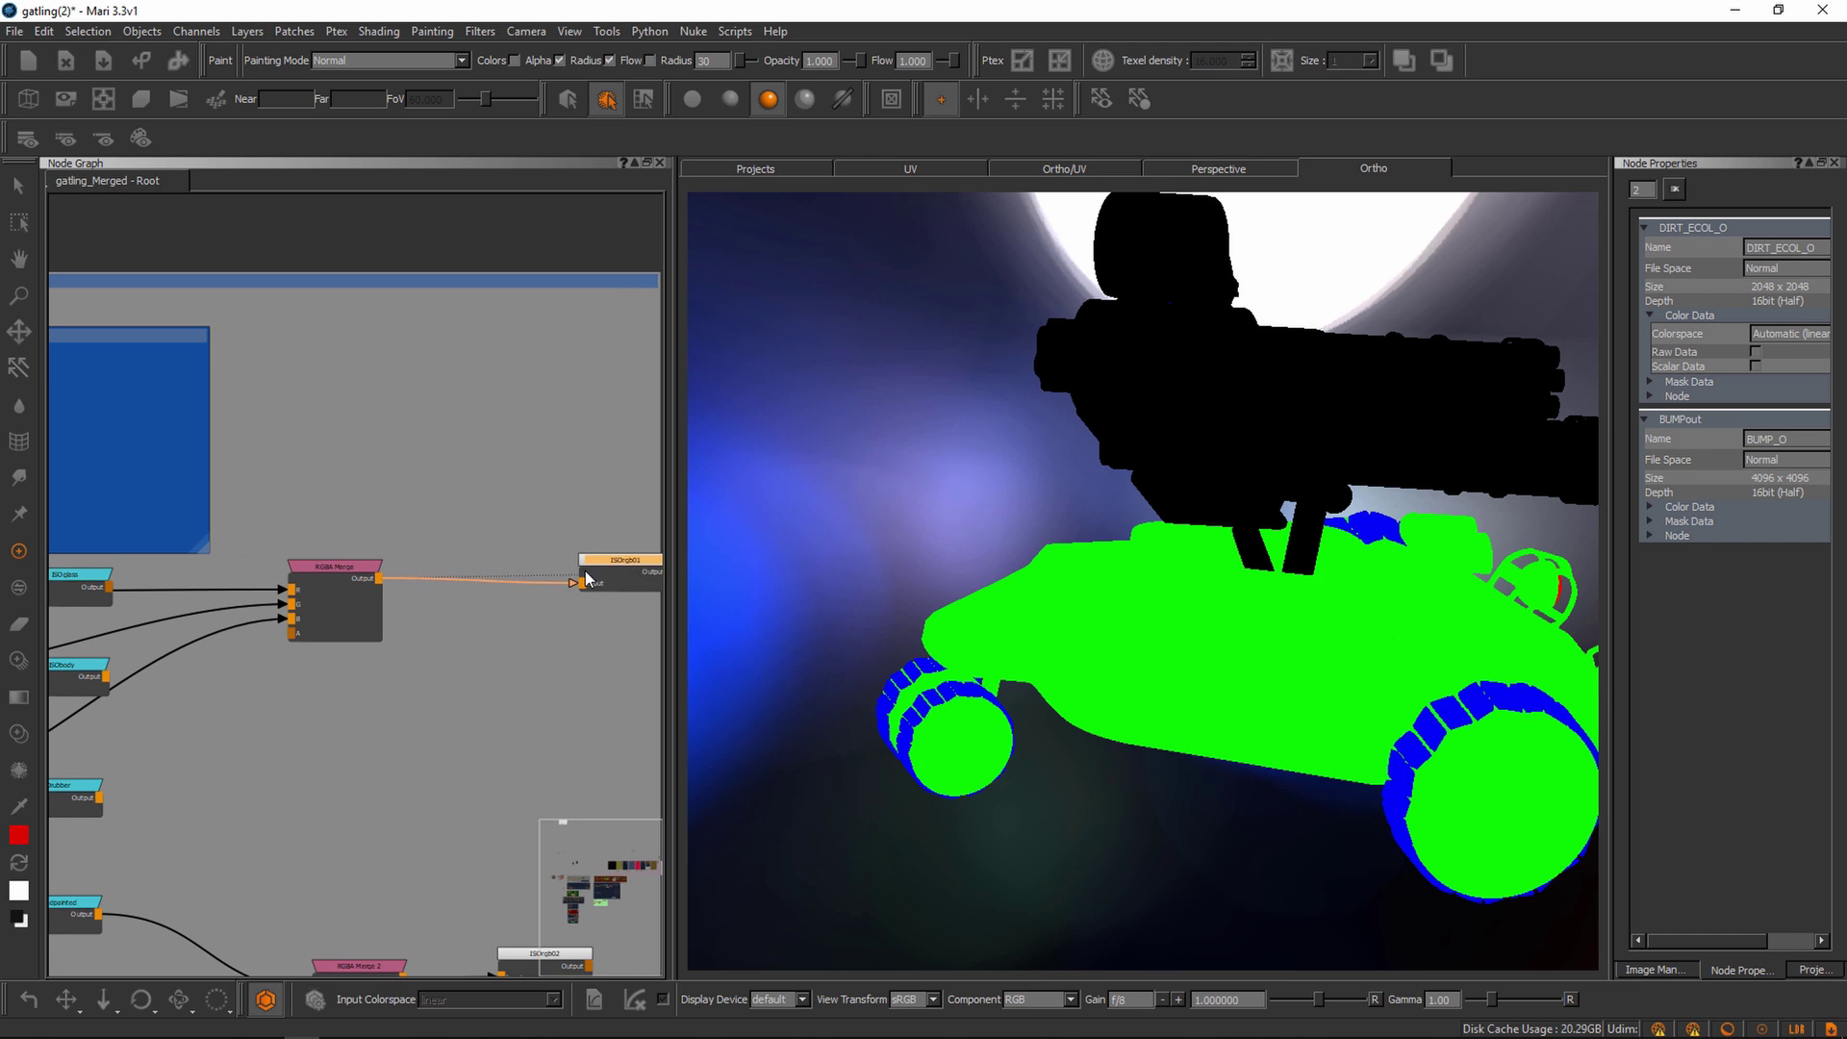
{"action": "middle_click_drag", "start_coordinate": [1086, 666], "coordinate": [1058, 664]}
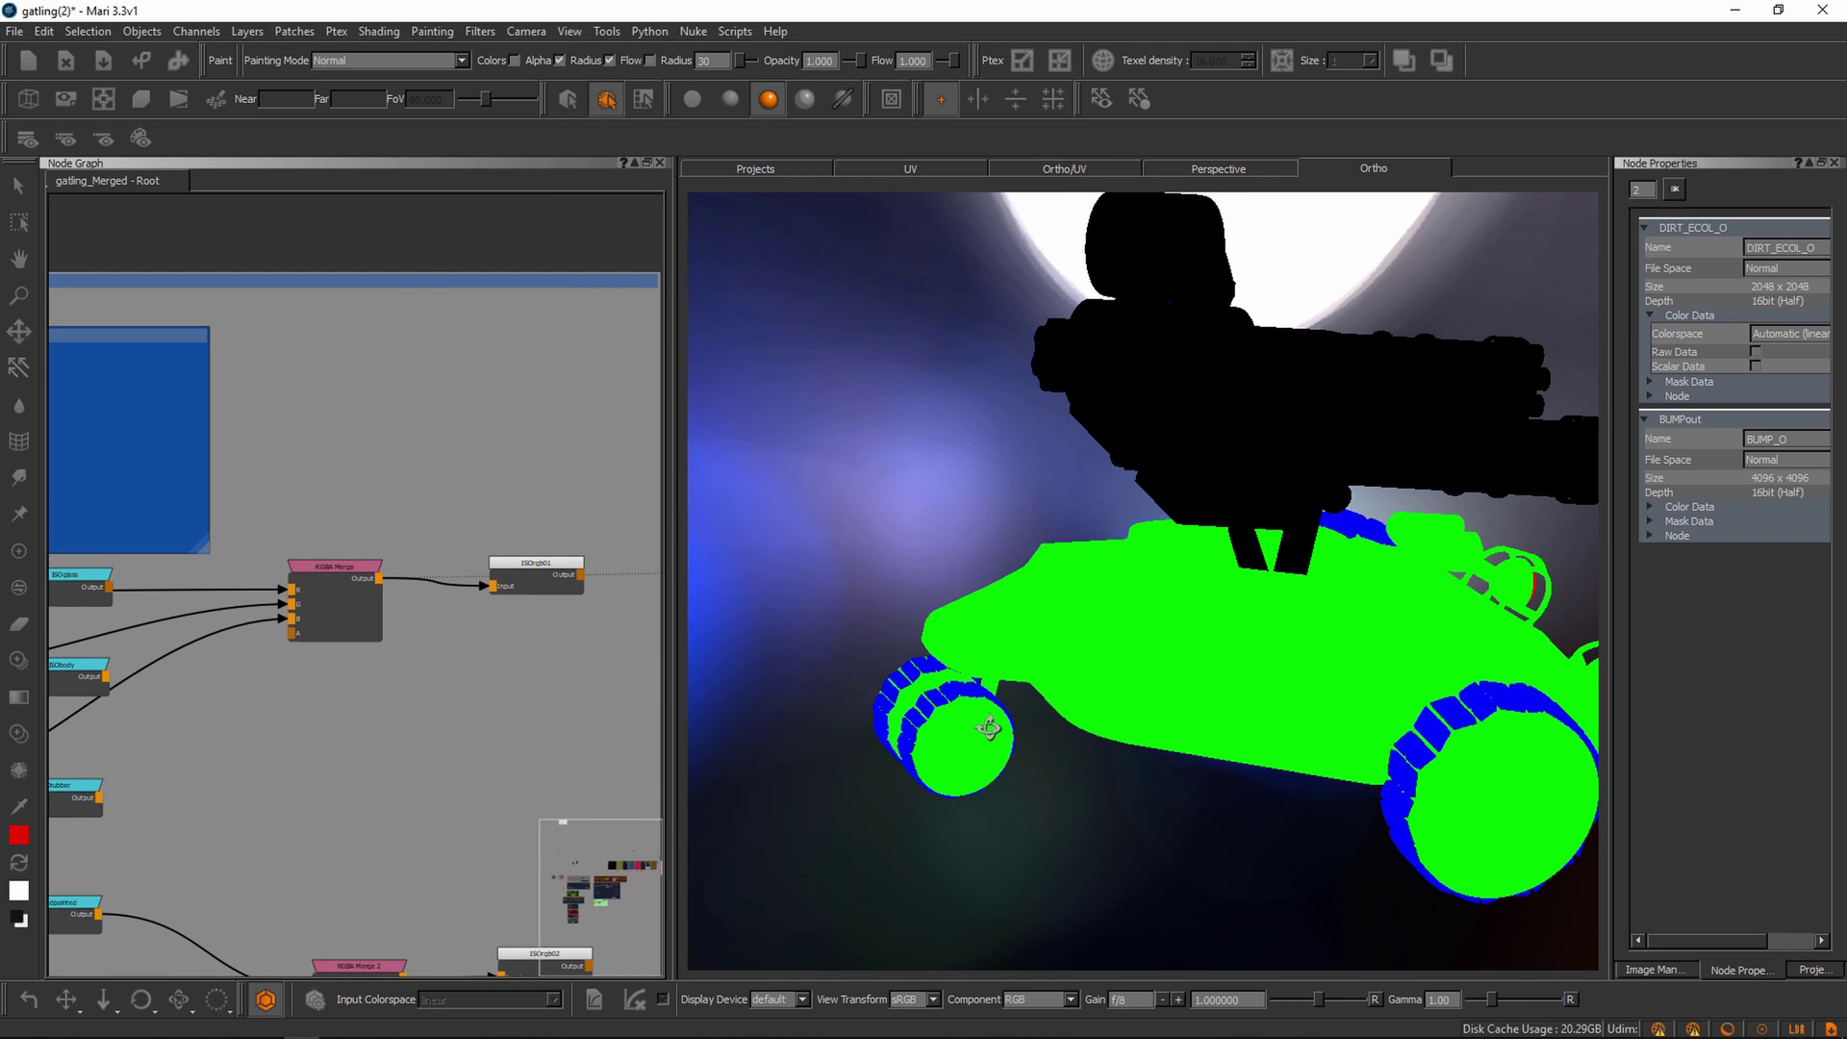
{"action": "left_click_drag", "start_coordinate": [536, 577], "coordinate": [532, 571]}
{"action": "left_click_drag", "start_coordinate": [1034, 681], "coordinate": [983, 652], "text": "alt"}
{"action": "middle_click_drag", "start_coordinate": [983, 652], "coordinate": [1135, 731]}
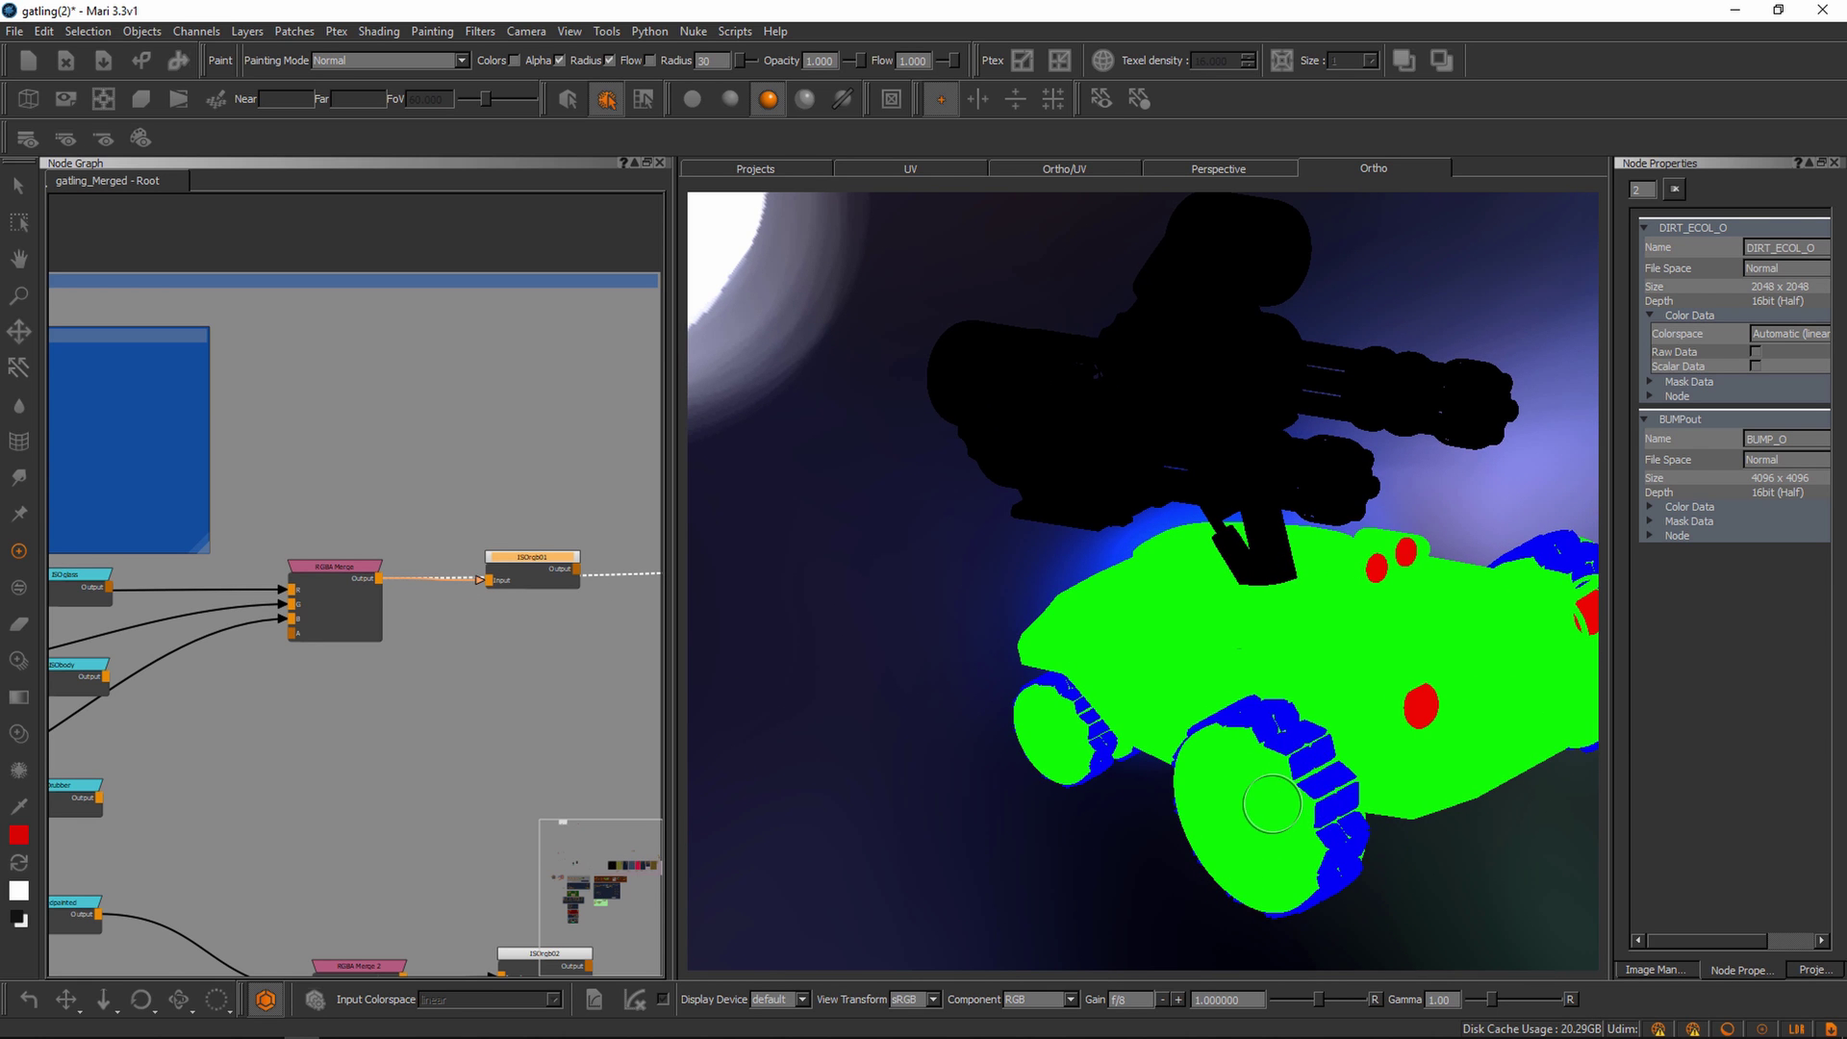
- View the ISOrgb02 channel's mask on the vehicle model and inspect it from another angle
{"action": "middle_click_drag", "start_coordinate": [476, 655], "coordinate": [449, 561]}
{"action": "left_click", "coordinate": [527, 857]}
{"action": "key", "text": "1"}
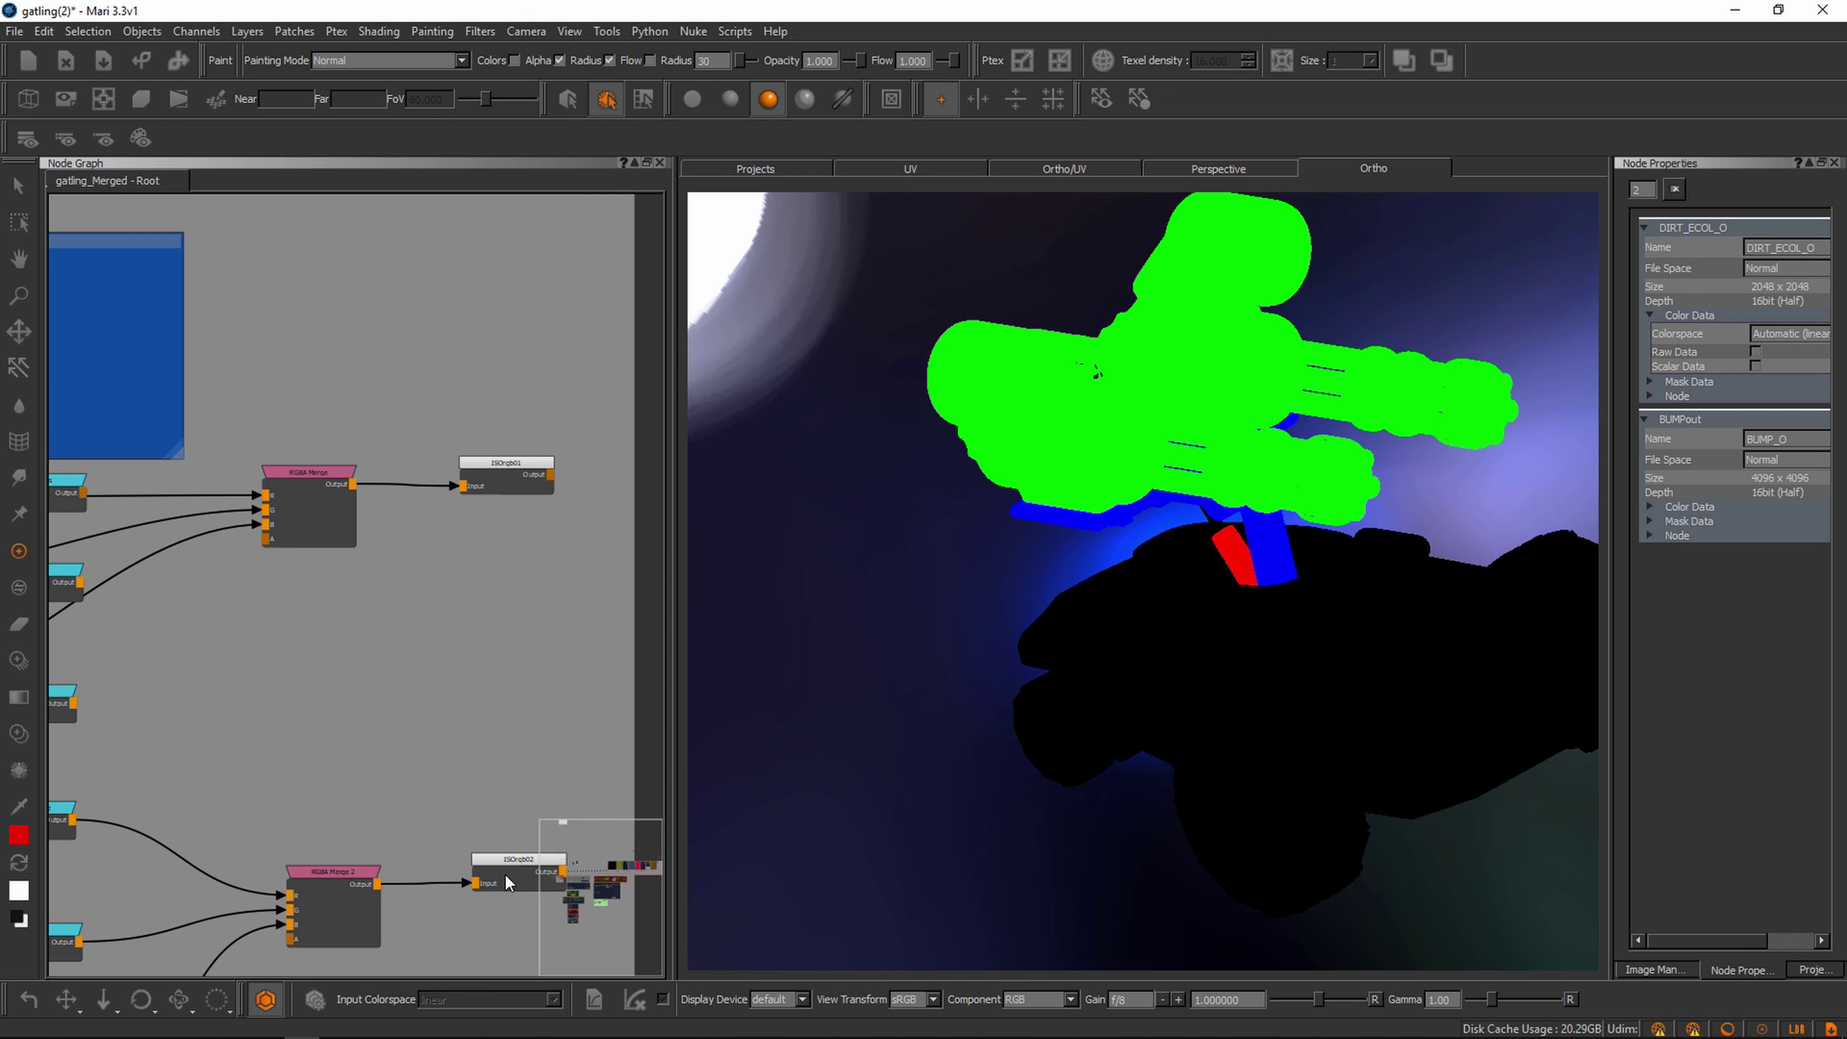
{"action": "left_click_drag", "start_coordinate": [1119, 560], "coordinate": [1175, 529], "text": "alt"}
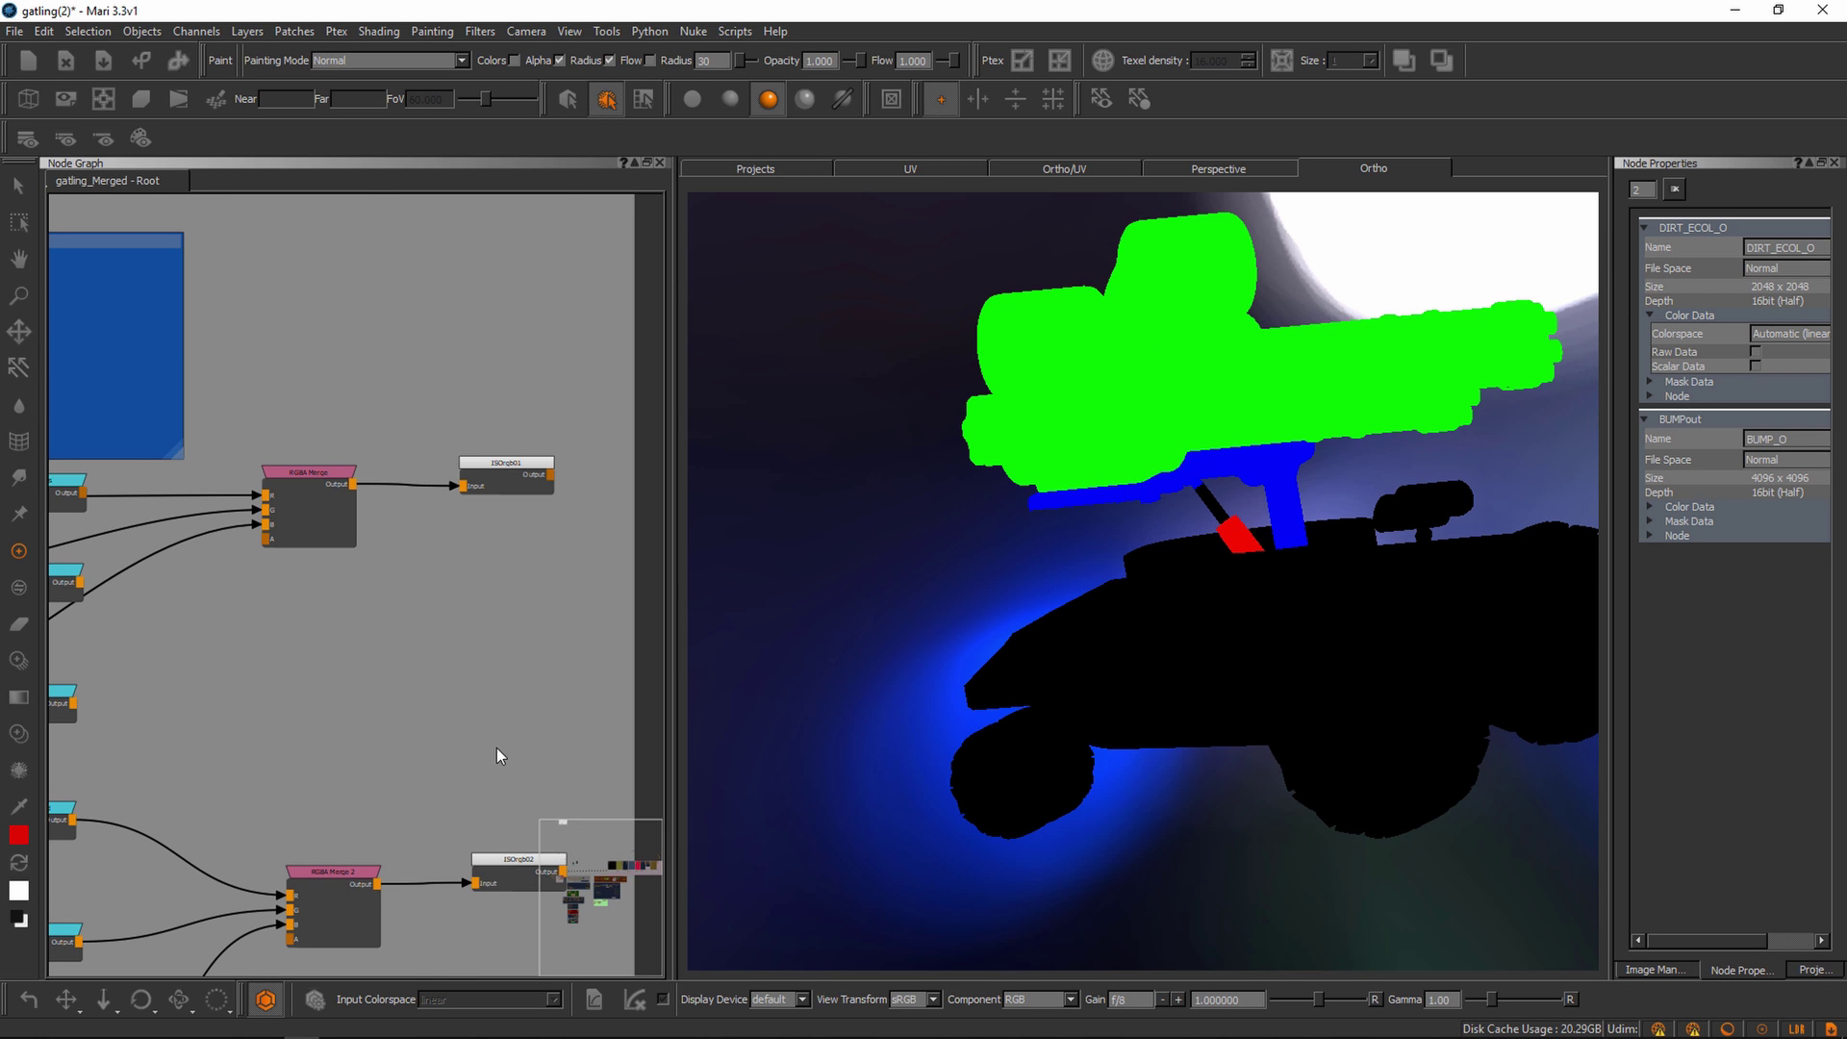
- View the ISOrgb03 channel's mask on the vehicle model and line its node up below ISOrgb02 in the ISO group
{"action": "middle_click_drag", "start_coordinate": [446, 547], "coordinate": [457, 273]}
{"action": "middle_click_drag", "start_coordinate": [429, 429], "coordinate": [412, 319]}
{"action": "key", "text": "v"}
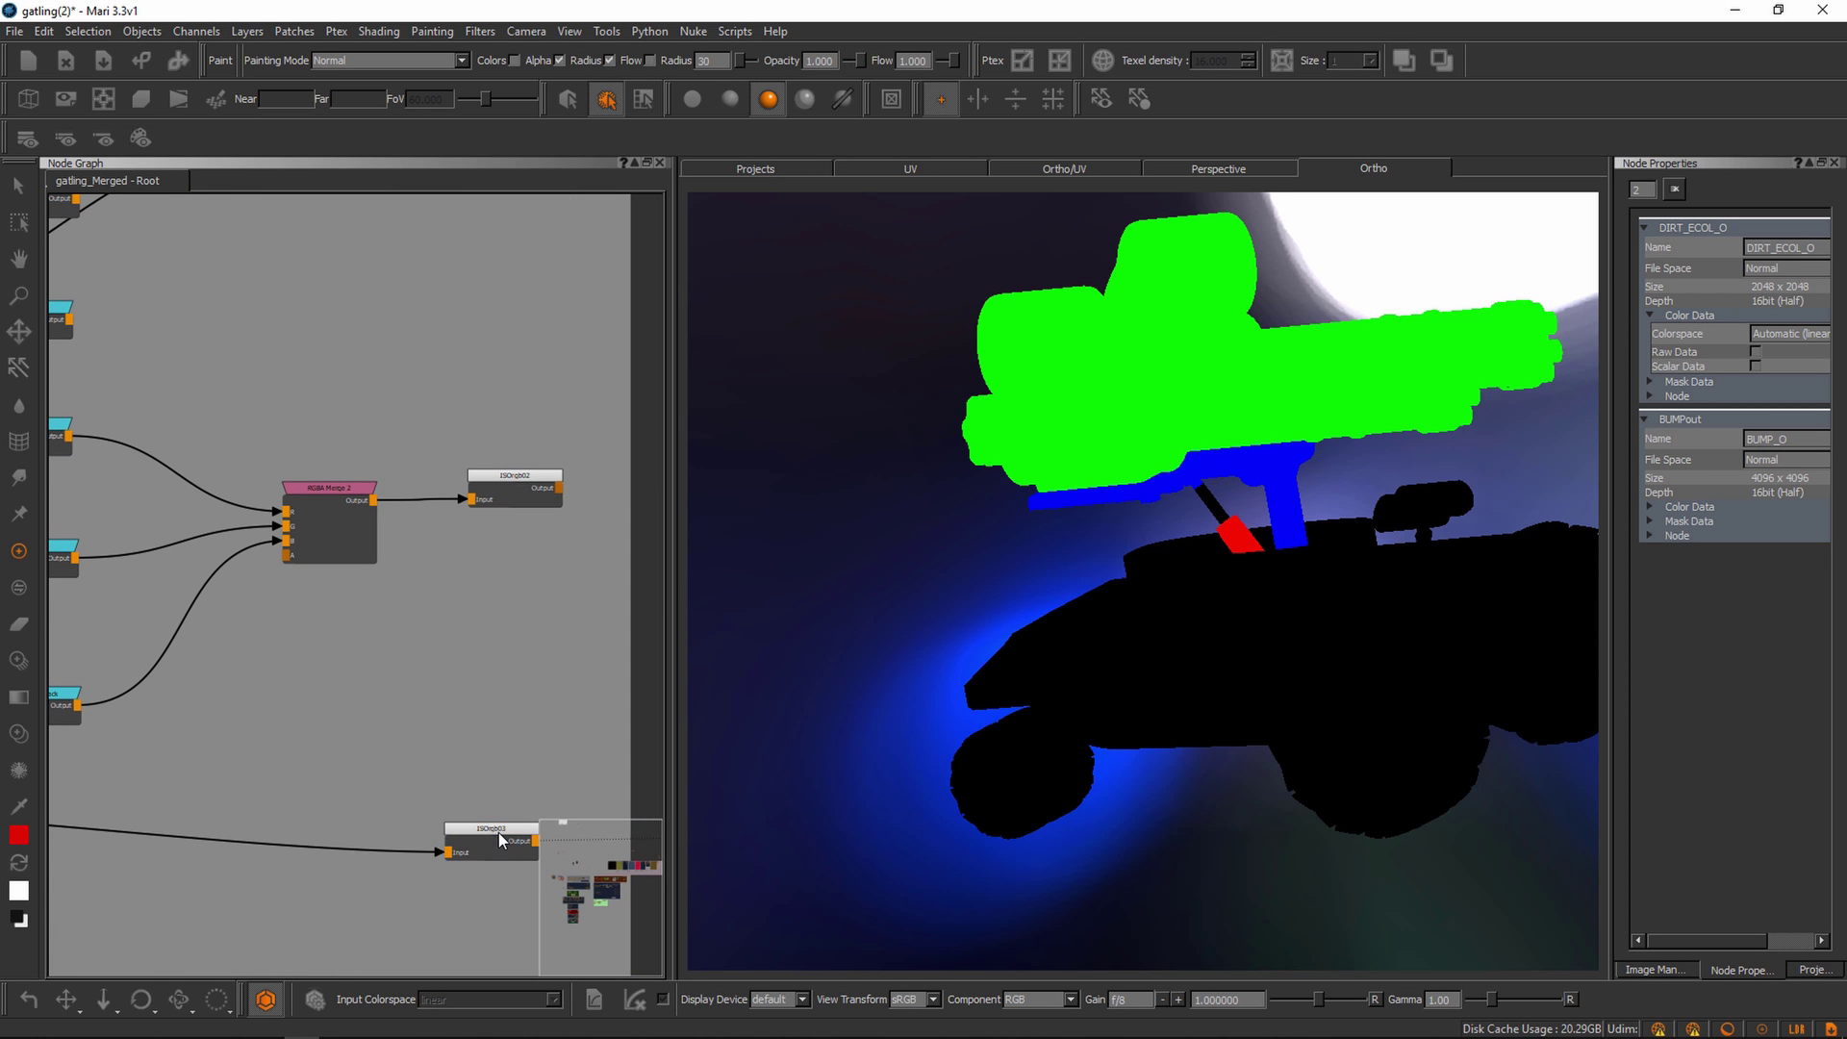
{"action": "scroll", "coordinate": [441, 784], "scroll_direction": "down", "scroll_amount": 3}
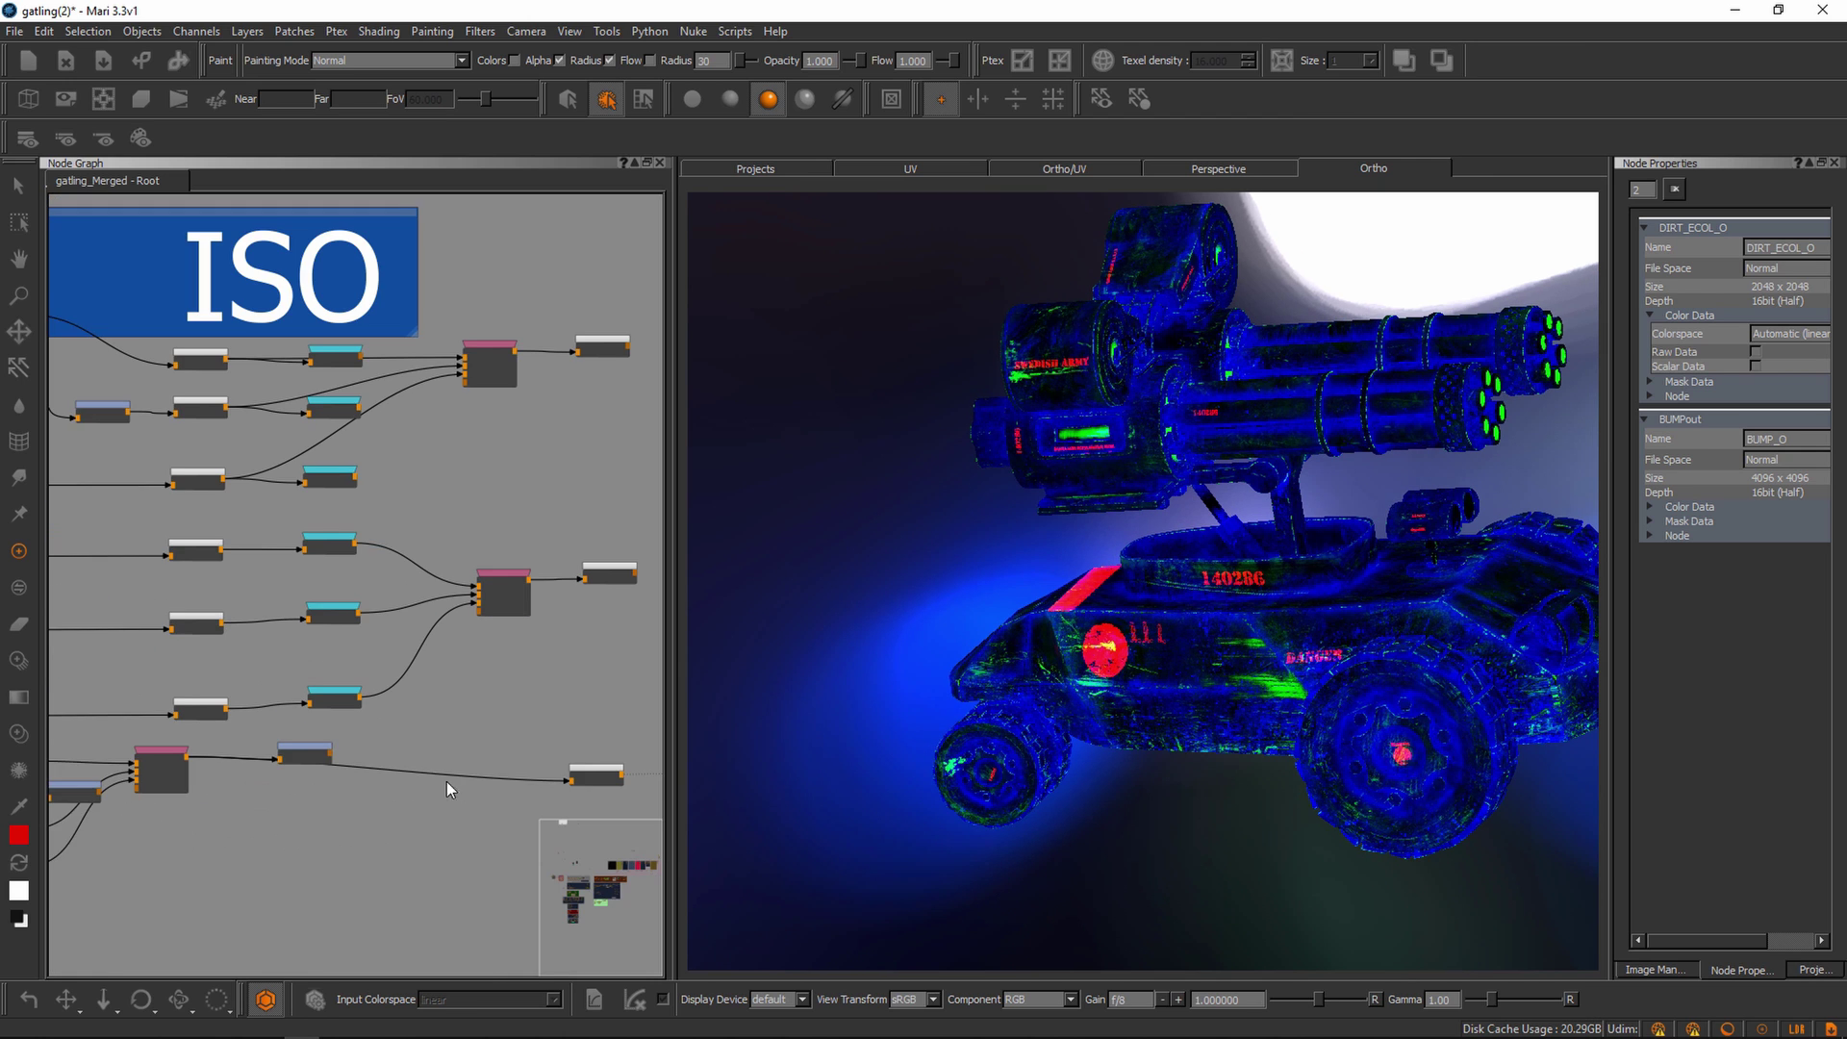
{"action": "mouse_move", "coordinate": [556, 781]}
{"action": "left_mouse_down"}
{"action": "mouse_move", "coordinate": [531, 759]}
{"action": "mouse_move", "coordinate": [565, 756]}
{"action": "left_mouse_up"}
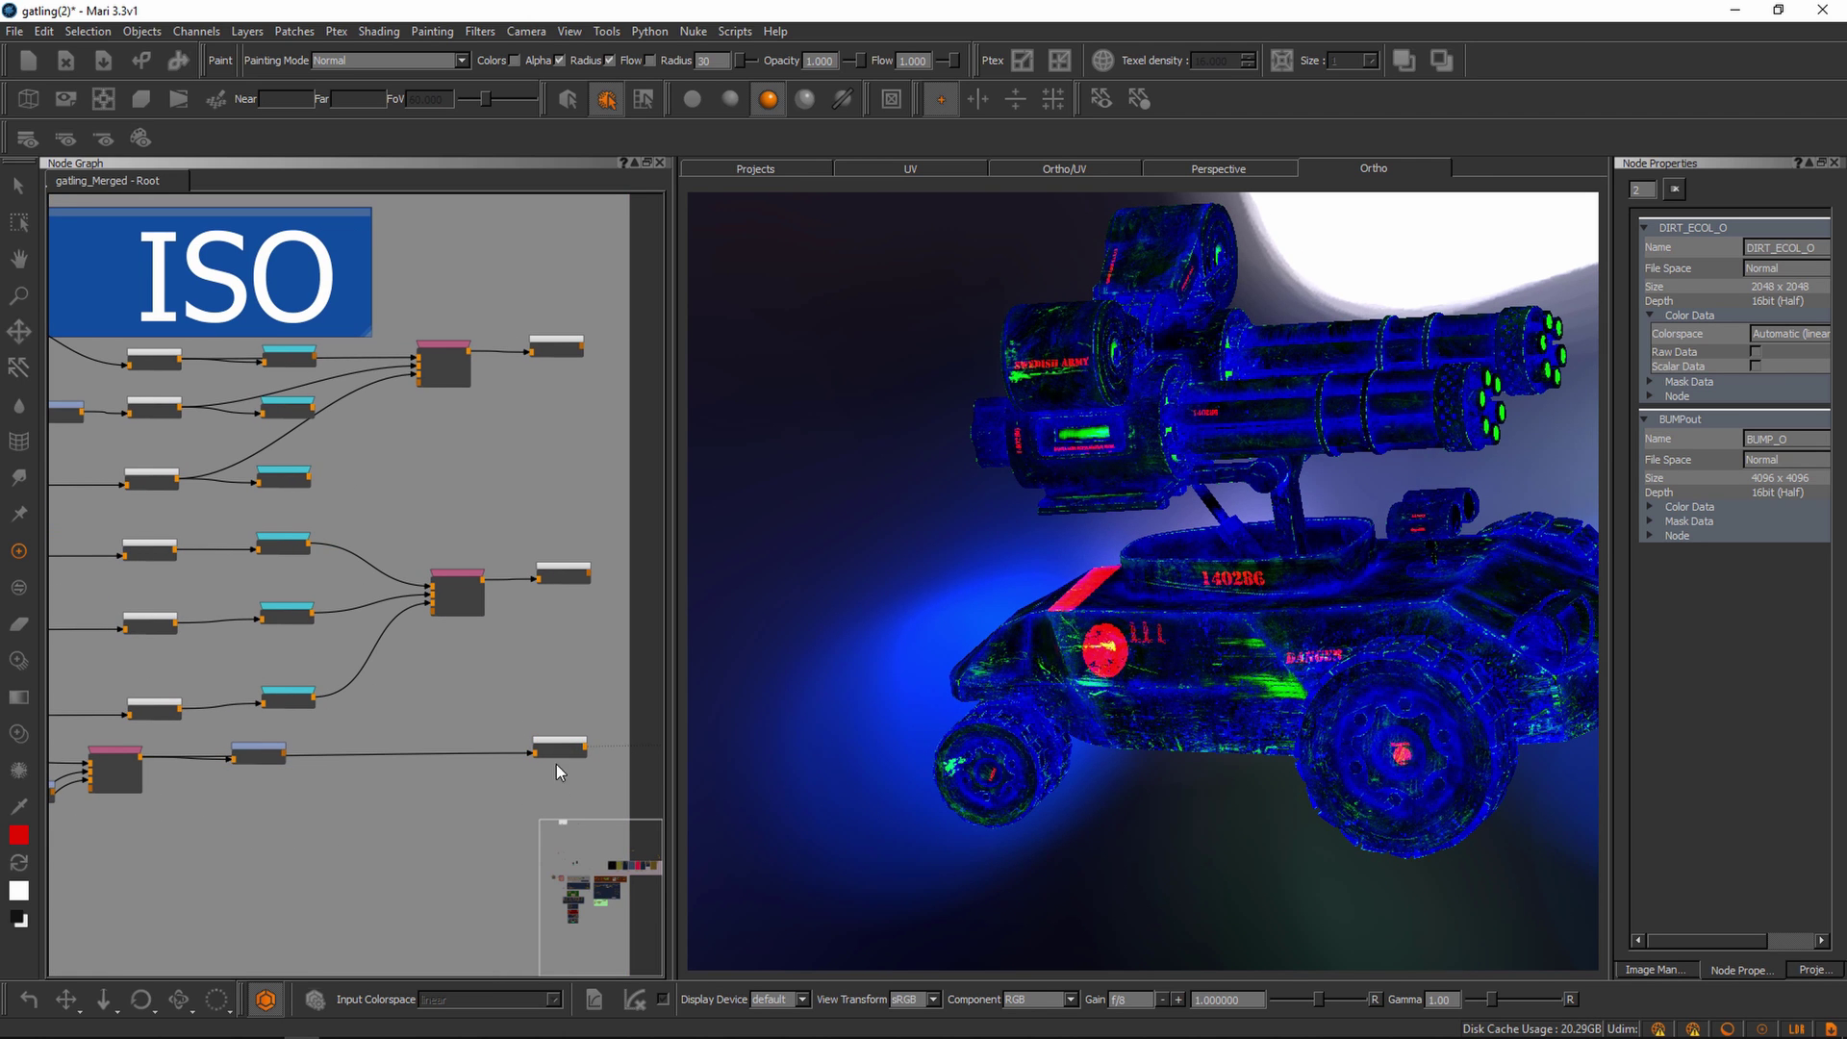
{"action": "middle_click_drag", "start_coordinate": [1064, 642], "coordinate": [1154, 616]}
- Rename the ISOclearCoat channel node in the ISOclearcoat group as ISOclearCoat_O
{"action": "scroll", "coordinate": [387, 734], "scroll_direction": "down", "scroll_amount": 5}
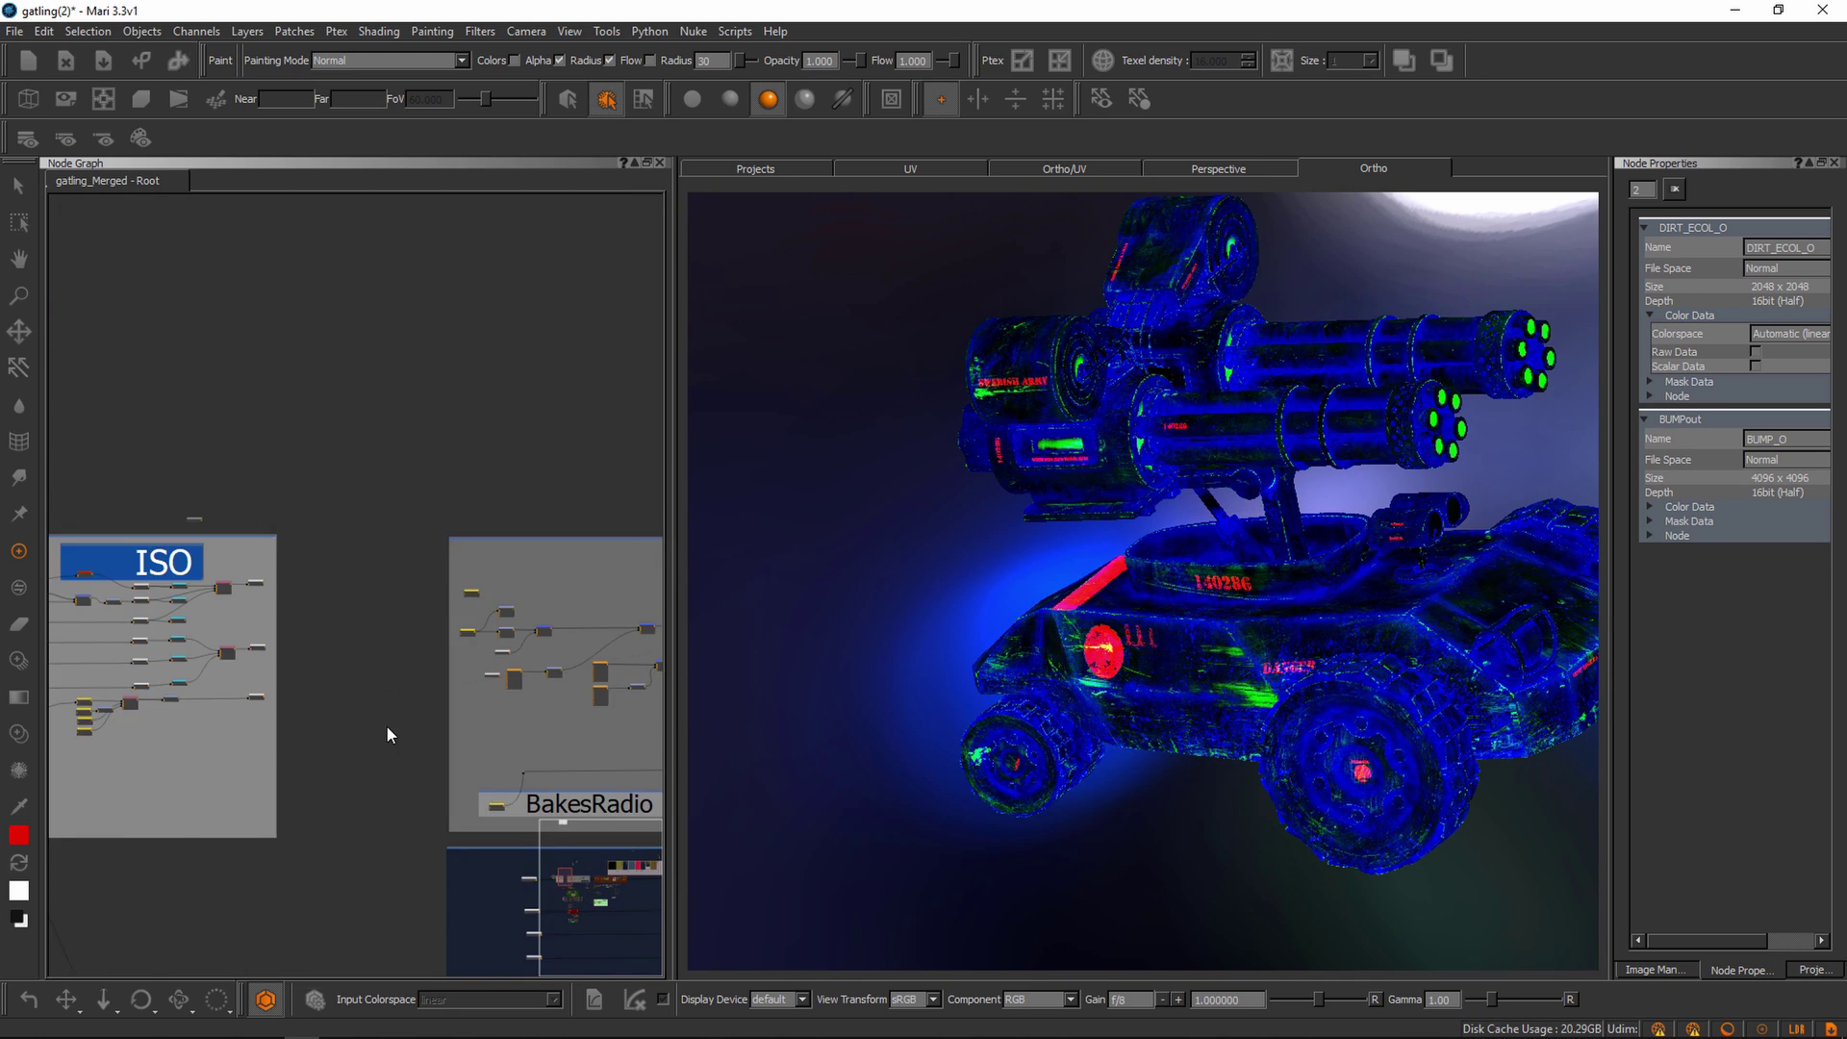
{"action": "middle_click_drag", "start_coordinate": [498, 782], "coordinate": [342, 487]}
{"action": "scroll", "coordinate": [345, 500], "scroll_direction": "down", "scroll_amount": 4}
{"action": "middle_click_drag", "start_coordinate": [482, 601], "coordinate": [141, 567]}
{"action": "middle_click_drag", "start_coordinate": [531, 731], "coordinate": [416, 630]}
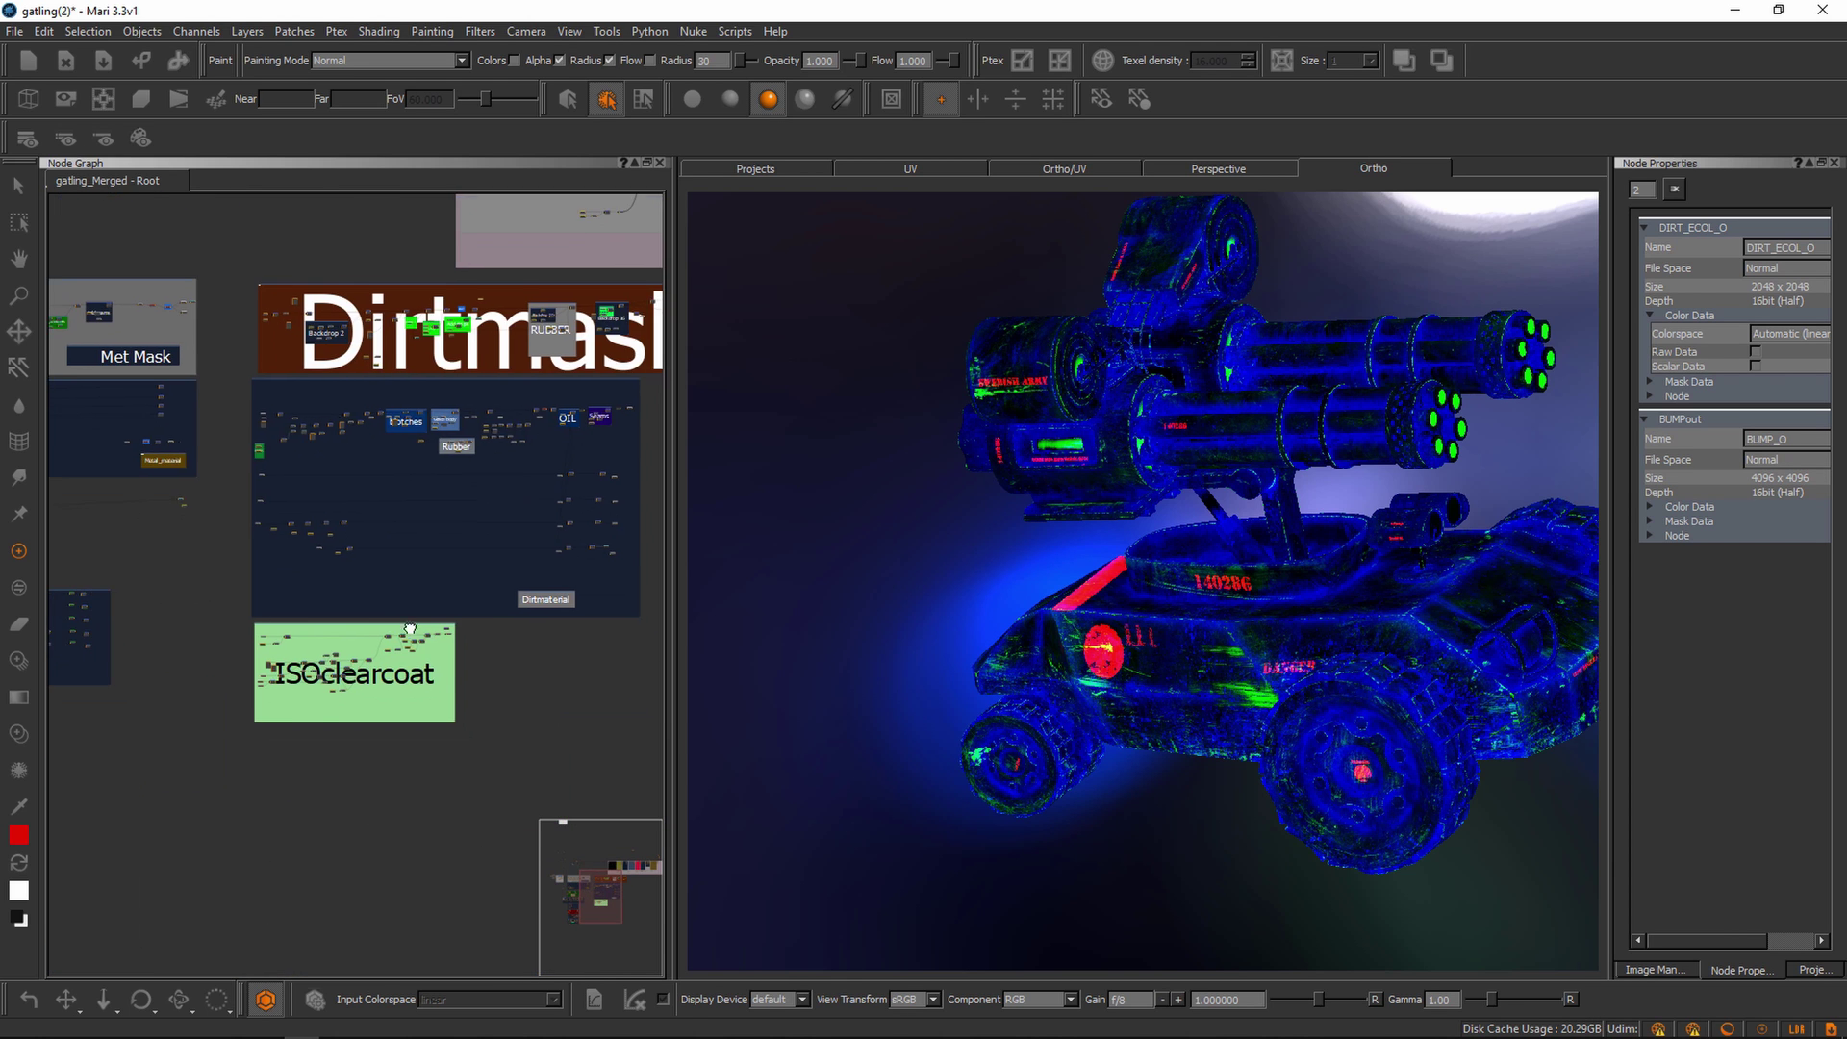
{"action": "scroll", "coordinate": [424, 635], "scroll_direction": "up", "scroll_amount": 4}
{"action": "scroll", "coordinate": [428, 644], "scroll_direction": "up", "scroll_amount": 4}
{"action": "scroll", "coordinate": [223, 584], "scroll_direction": "up", "scroll_amount": 4}
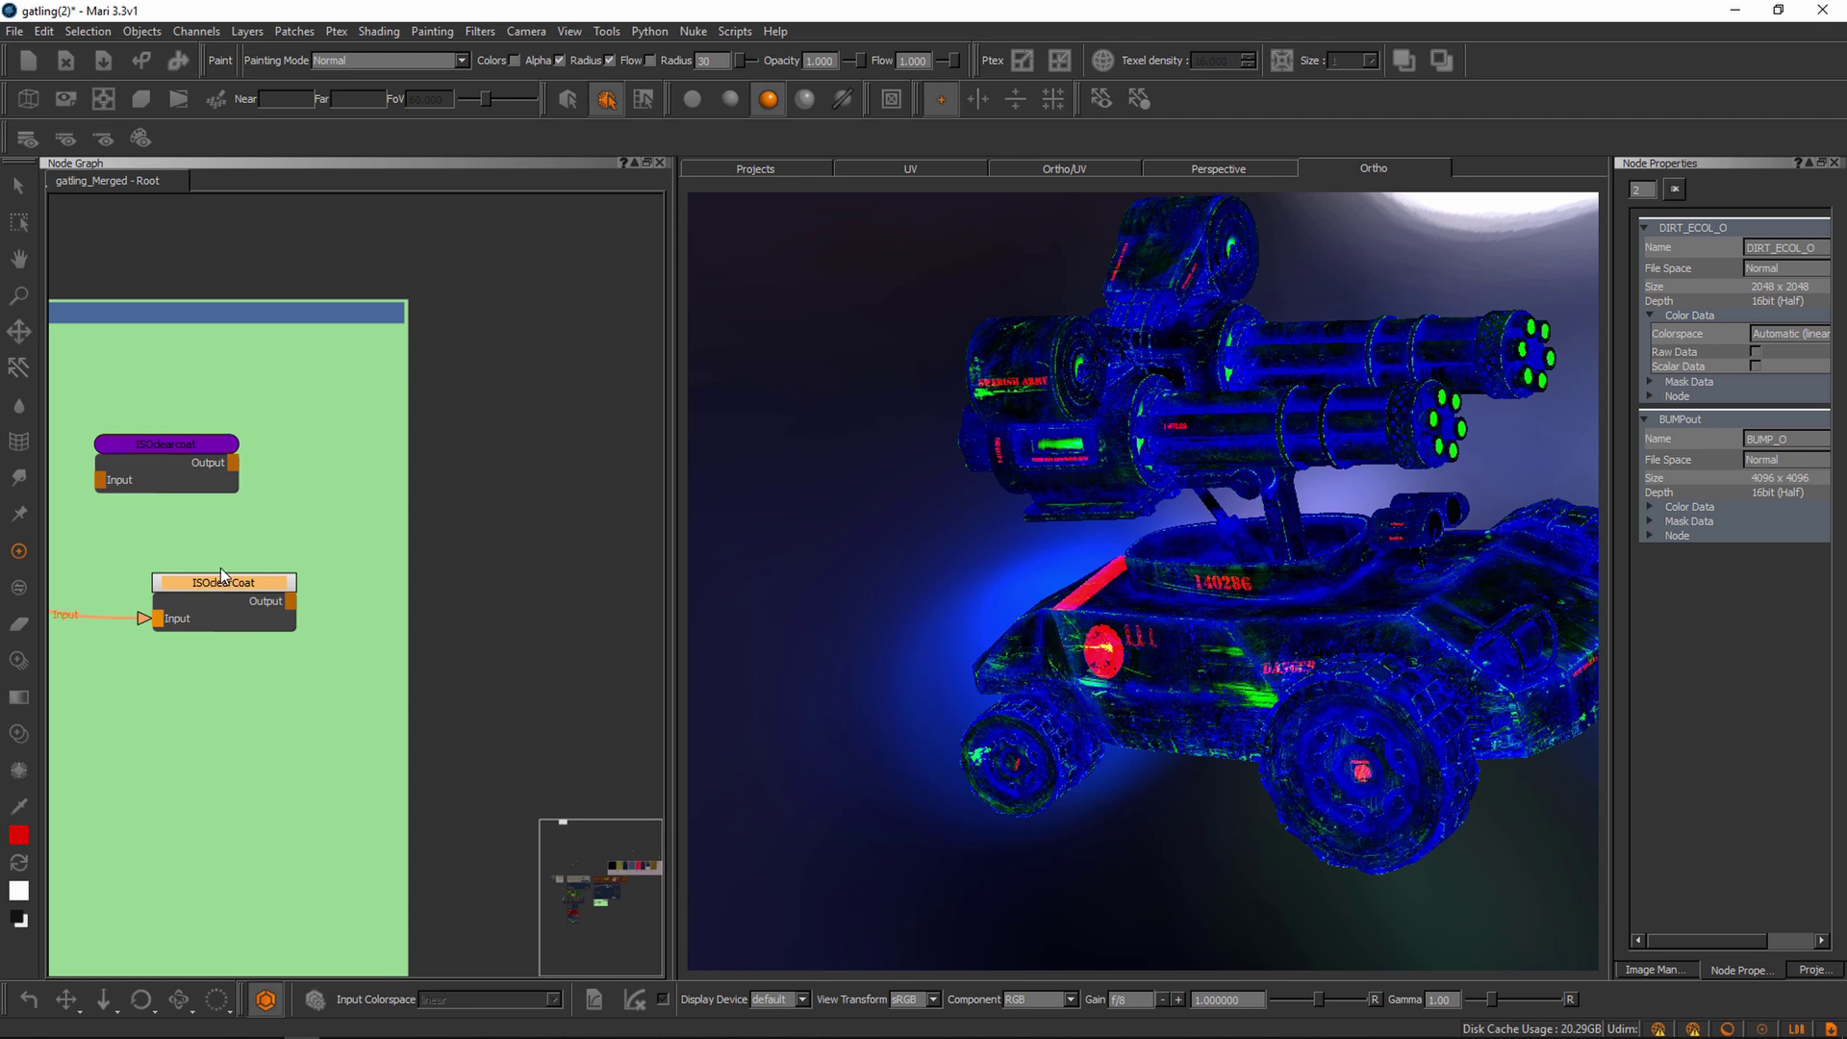
{"action": "left_click_drag", "start_coordinate": [227, 586], "coordinate": [229, 587]}
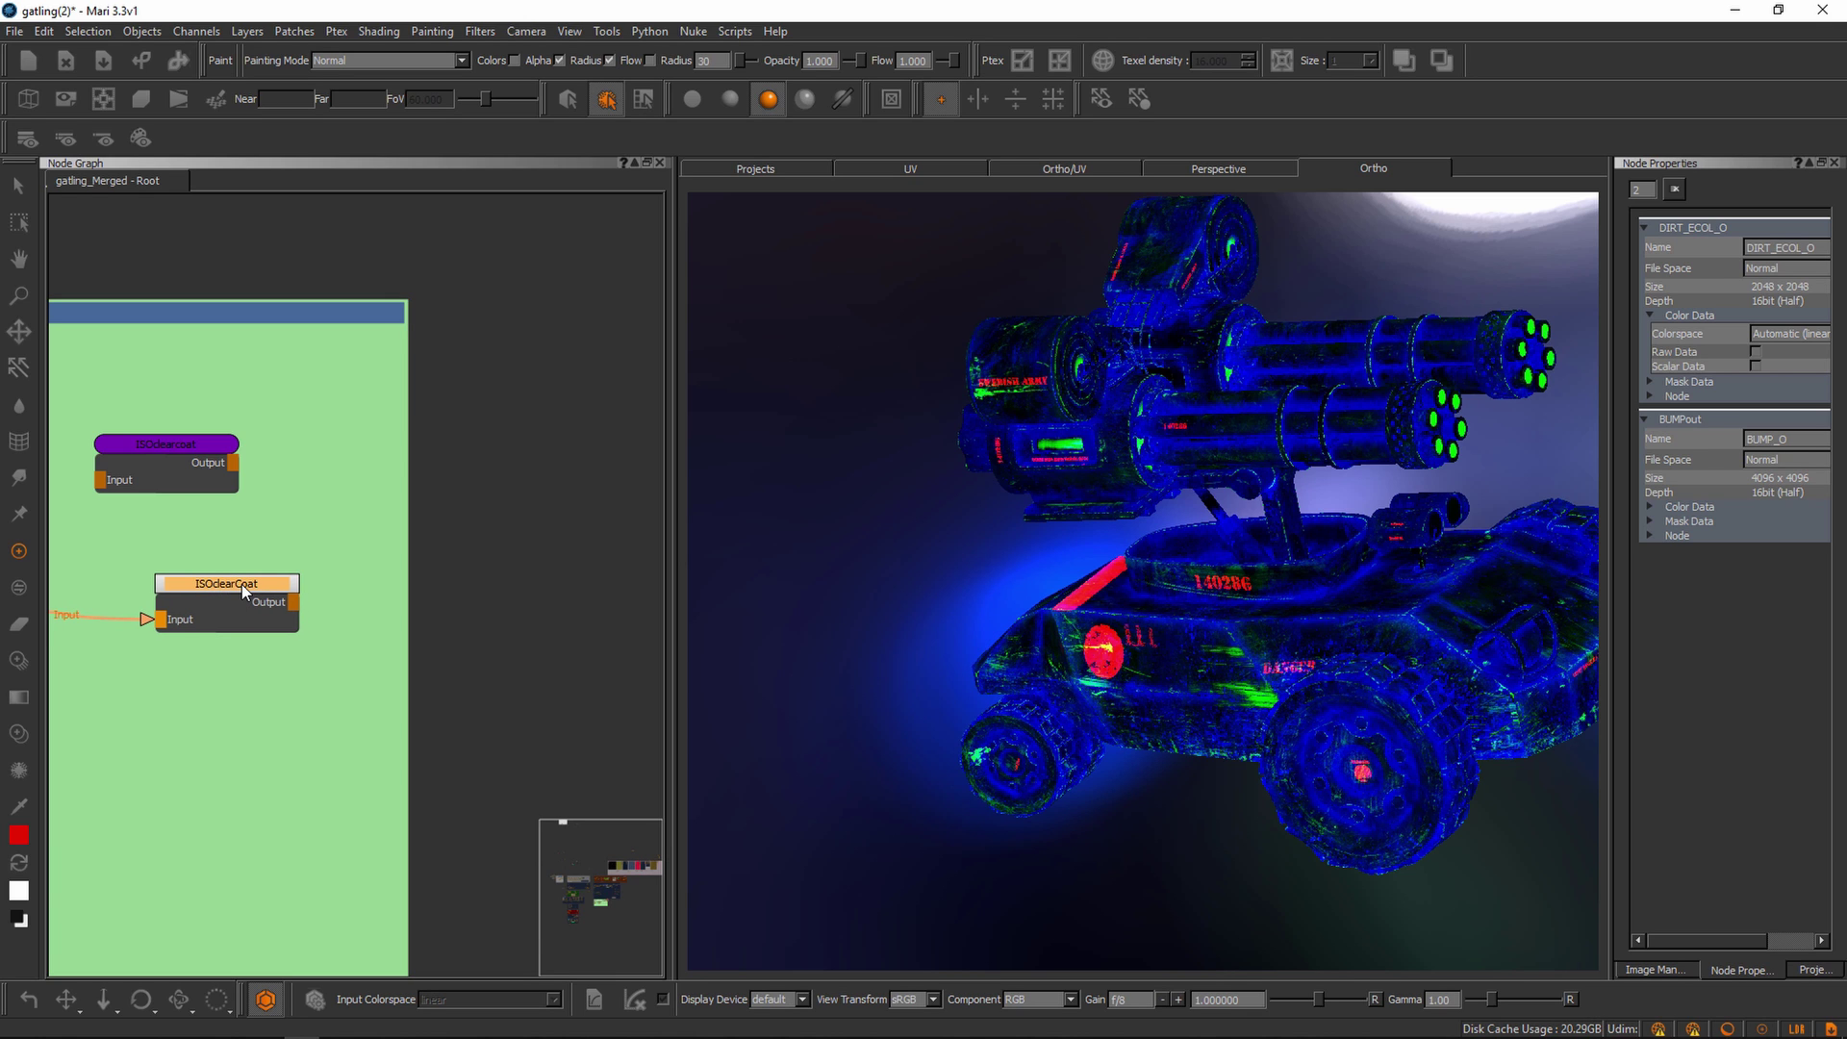
{"action": "double_click", "coordinate": [242, 586]}
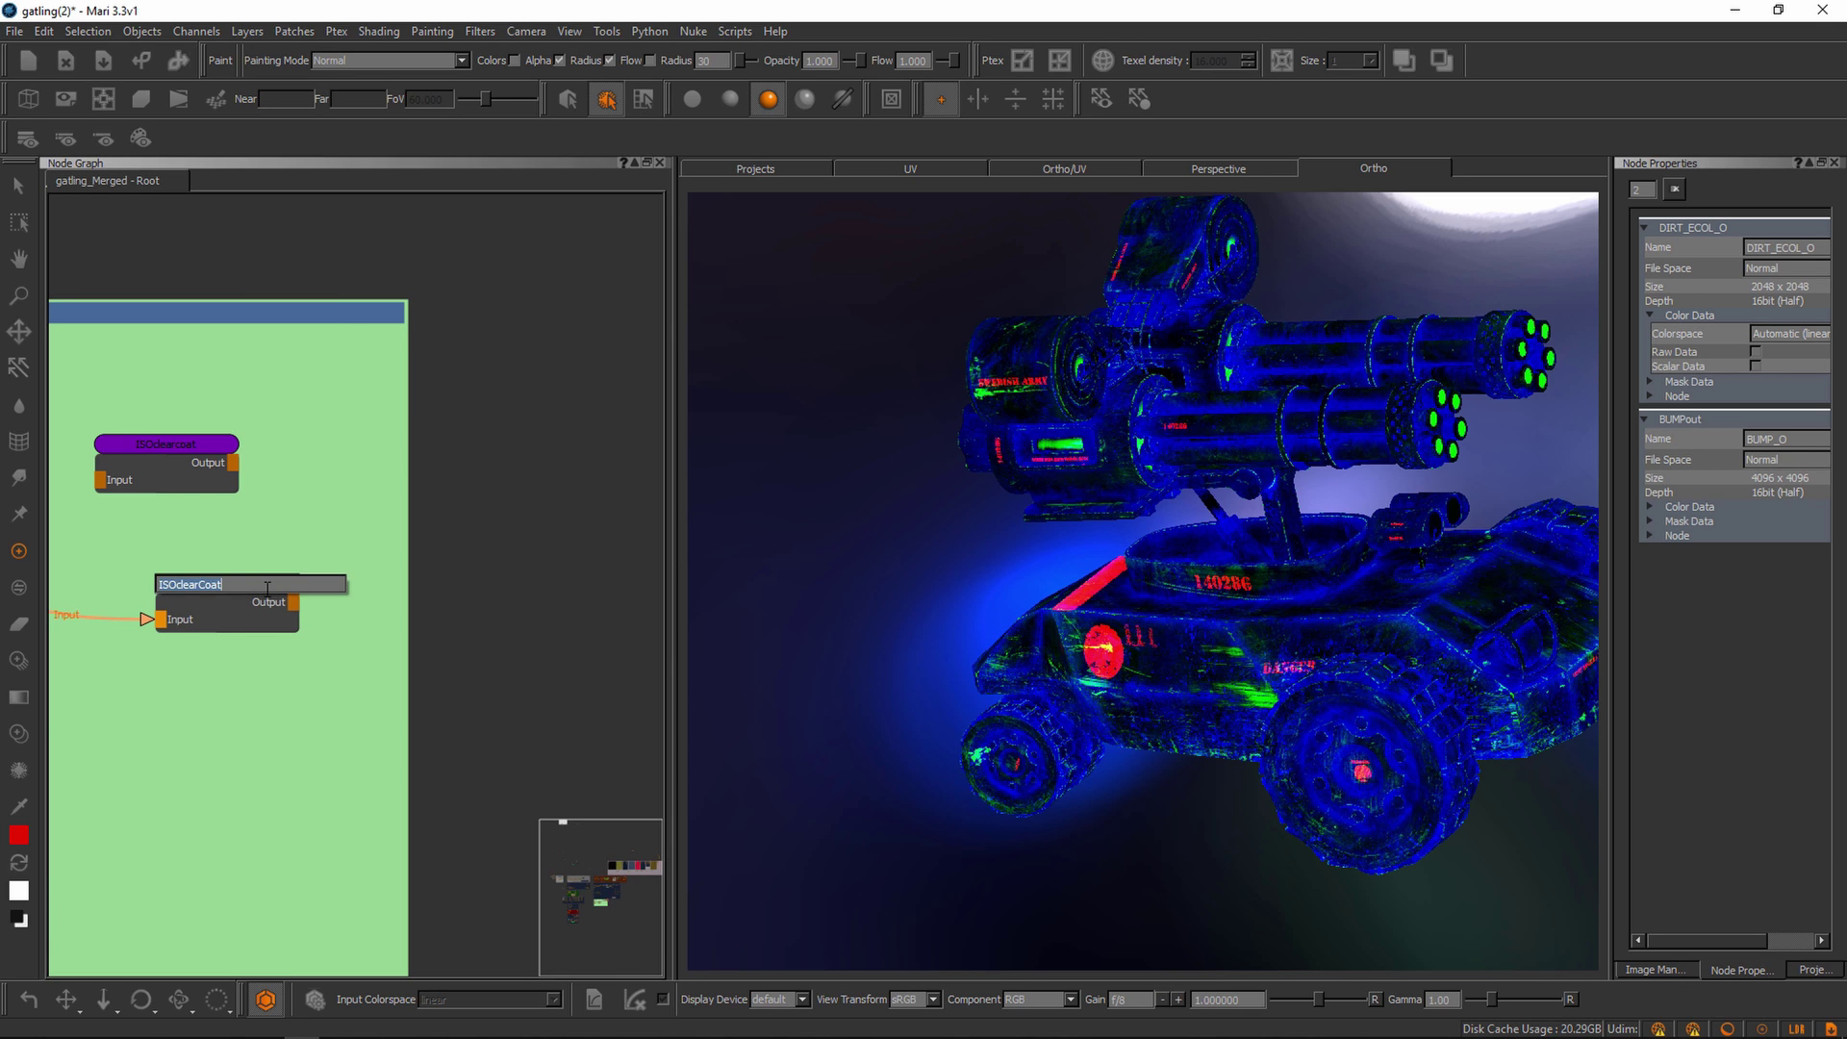
{"action": "type", "text": "_O"}
{"action": "key", "text": "Return"}
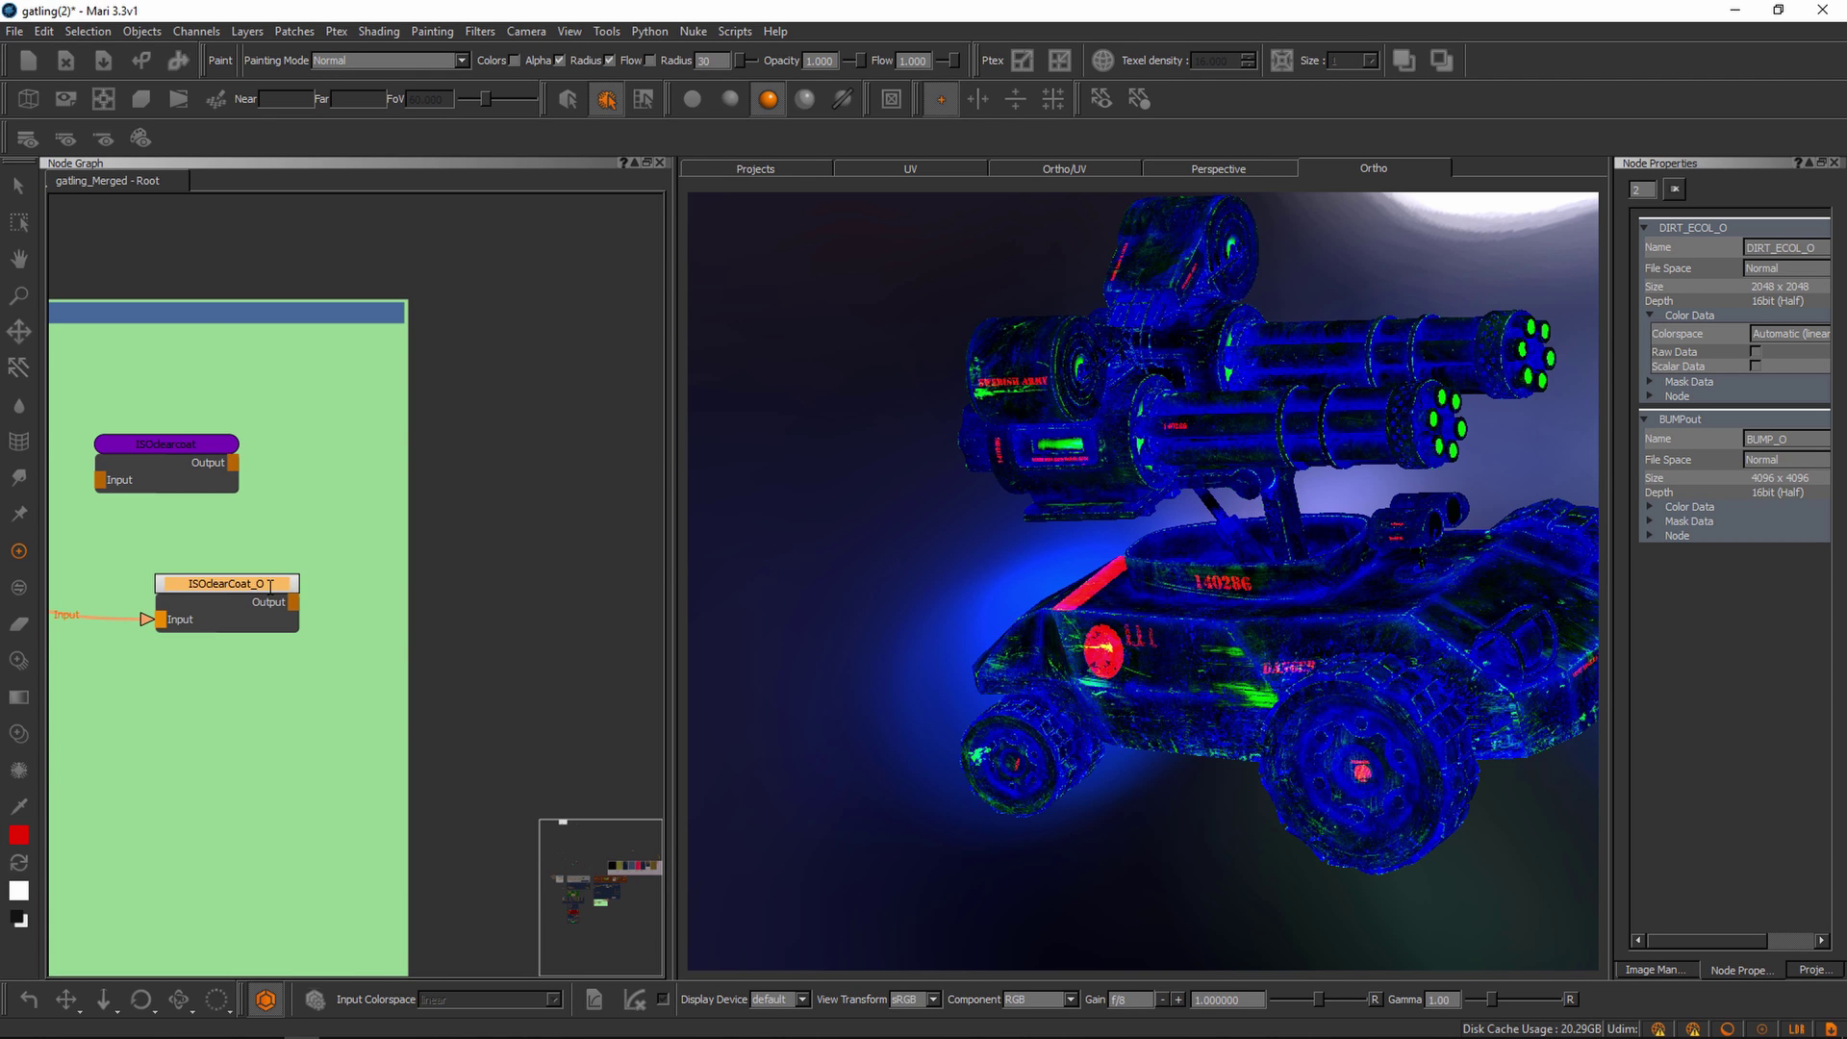
- Look over the output nodes along the edge of the Dirtmaterial group
{"action": "scroll", "coordinate": [96, 602], "scroll_direction": "down", "scroll_amount": 5}
{"action": "middle_click_drag", "start_coordinate": [96, 601], "coordinate": [191, 636]}
{"action": "scroll", "coordinate": [230, 639], "scroll_direction": "down", "scroll_amount": 4}
{"action": "middle_click_drag", "start_coordinate": [336, 615], "coordinate": [336, 627]}
{"action": "scroll", "coordinate": [567, 512], "scroll_direction": "up", "scroll_amount": 5}
{"action": "middle_click_drag", "start_coordinate": [462, 511], "coordinate": [329, 527]}
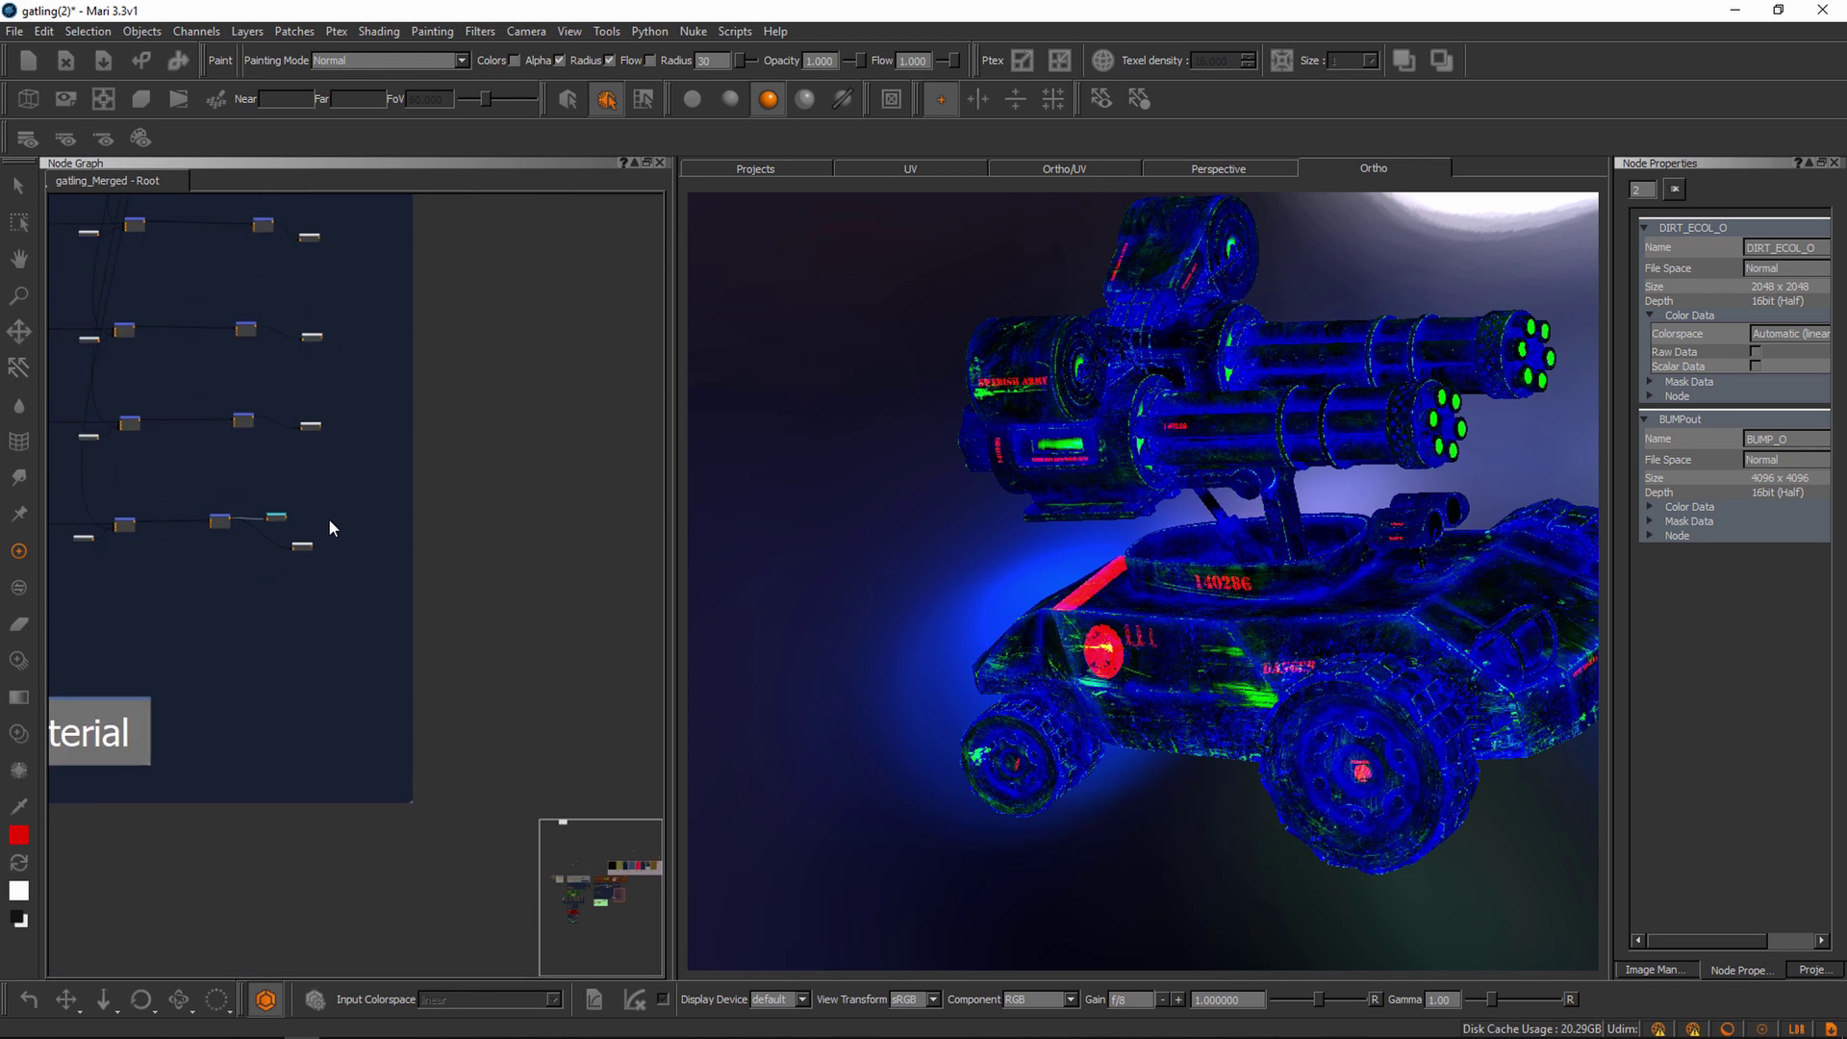
{"action": "scroll", "coordinate": [331, 516], "scroll_direction": "down", "scroll_amount": 5}
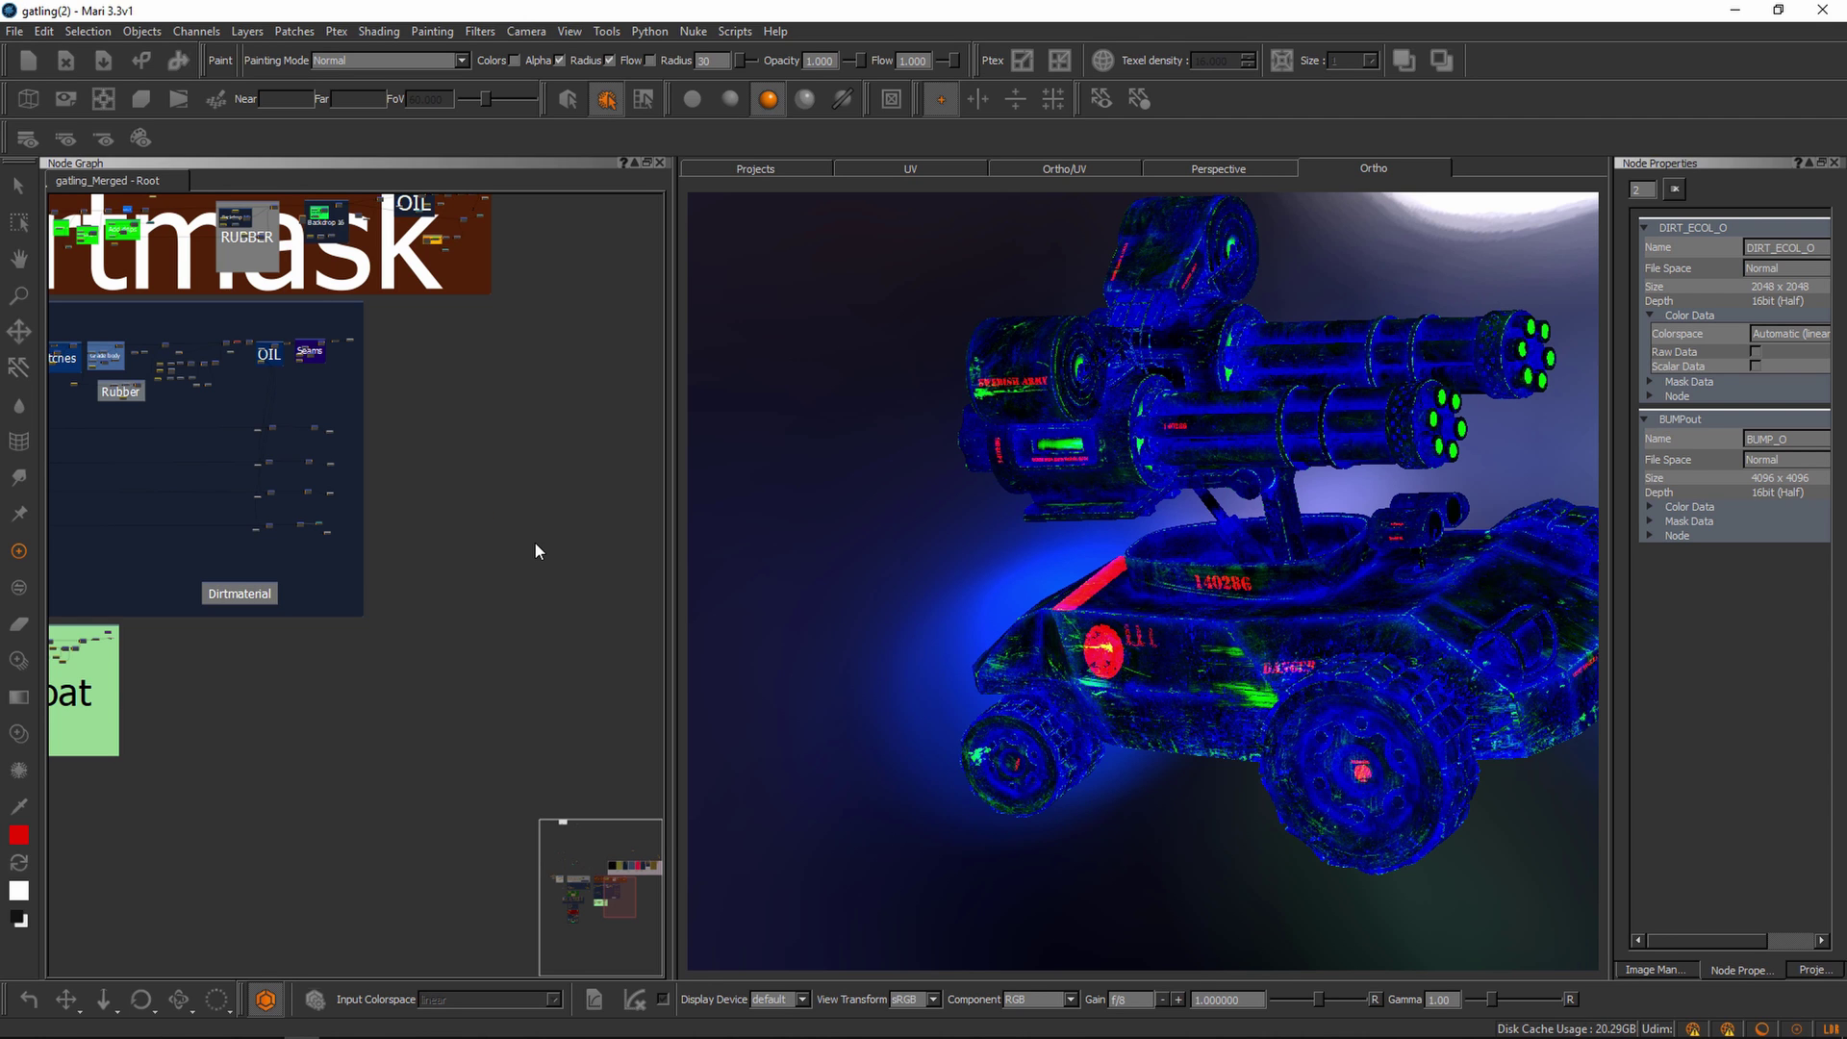
- For a custom channel export, select the _O channels from BUMP_O to FCOL_O, plus ISOclearCoat_O, ISOrgb01, ISOrgb02 and ISOrgb03
{"action": "key", "text": "ctrl+e"}
{"action": "left_click", "coordinate": [494, 269]}
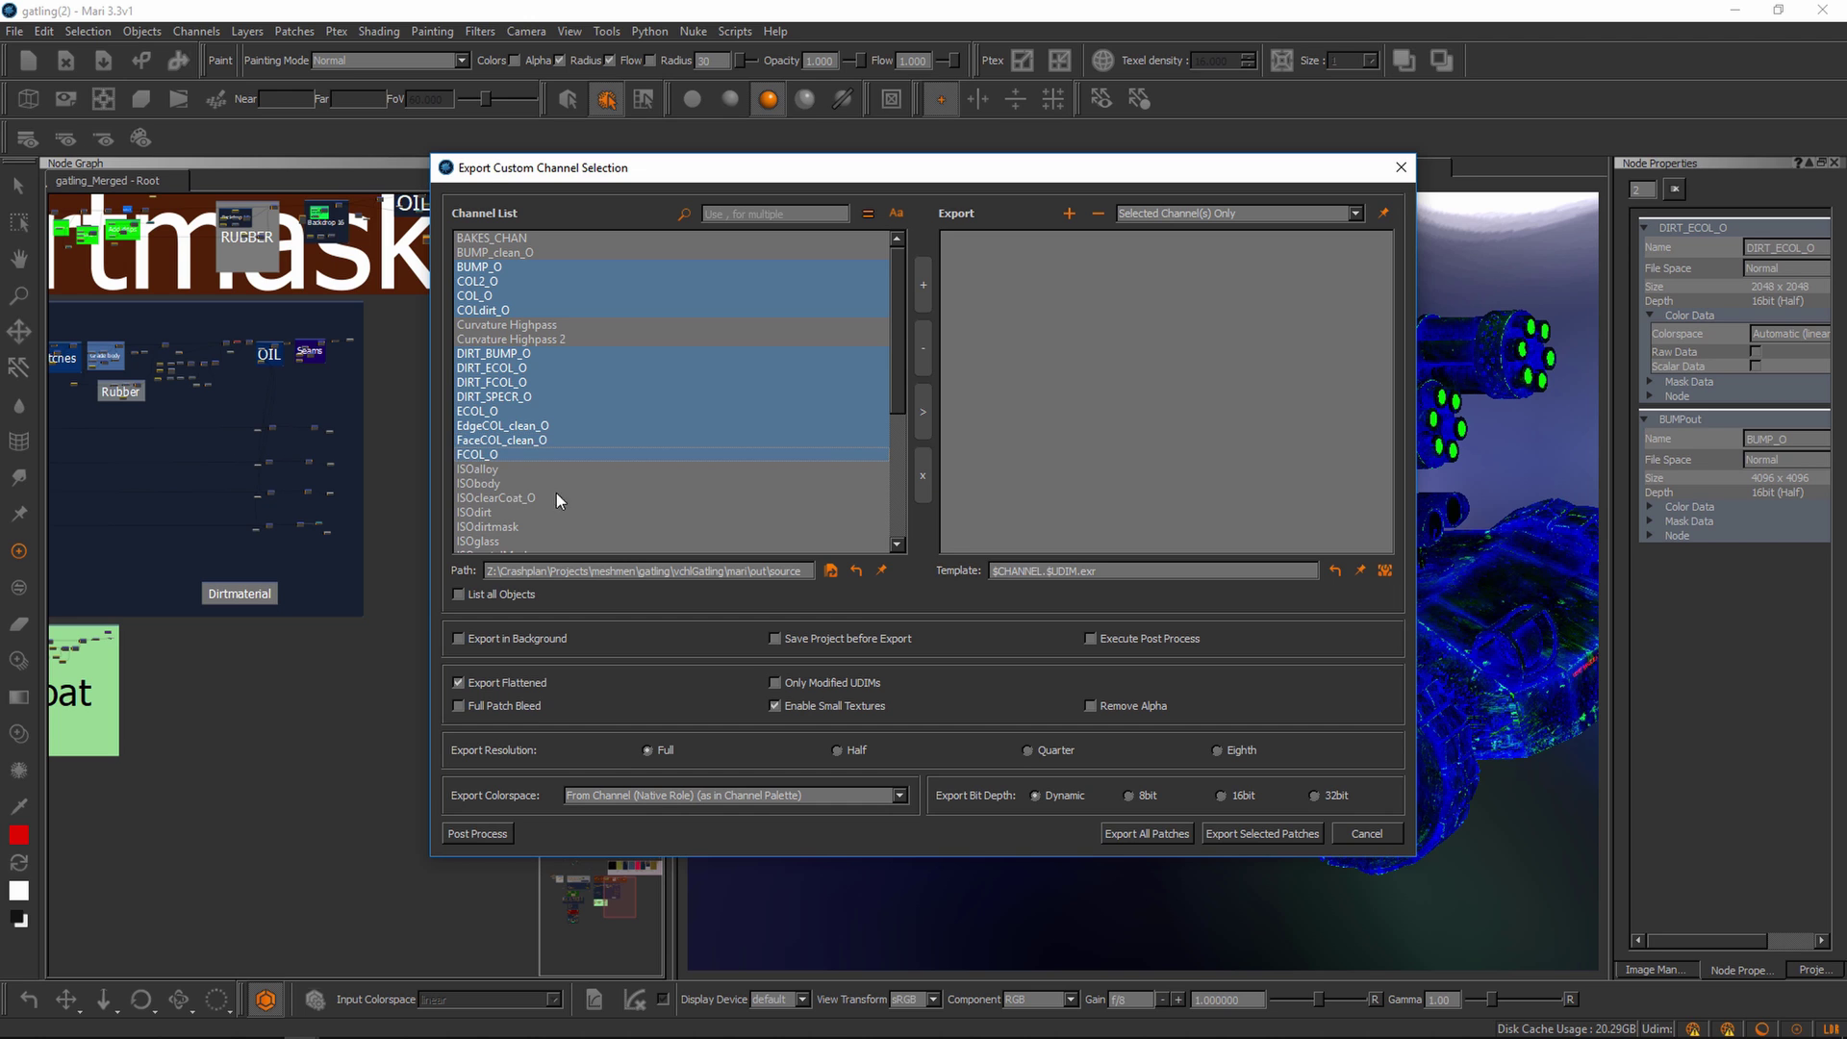
{"action": "scroll", "coordinate": [641, 475], "scroll_direction": "down", "scroll_amount": 1}
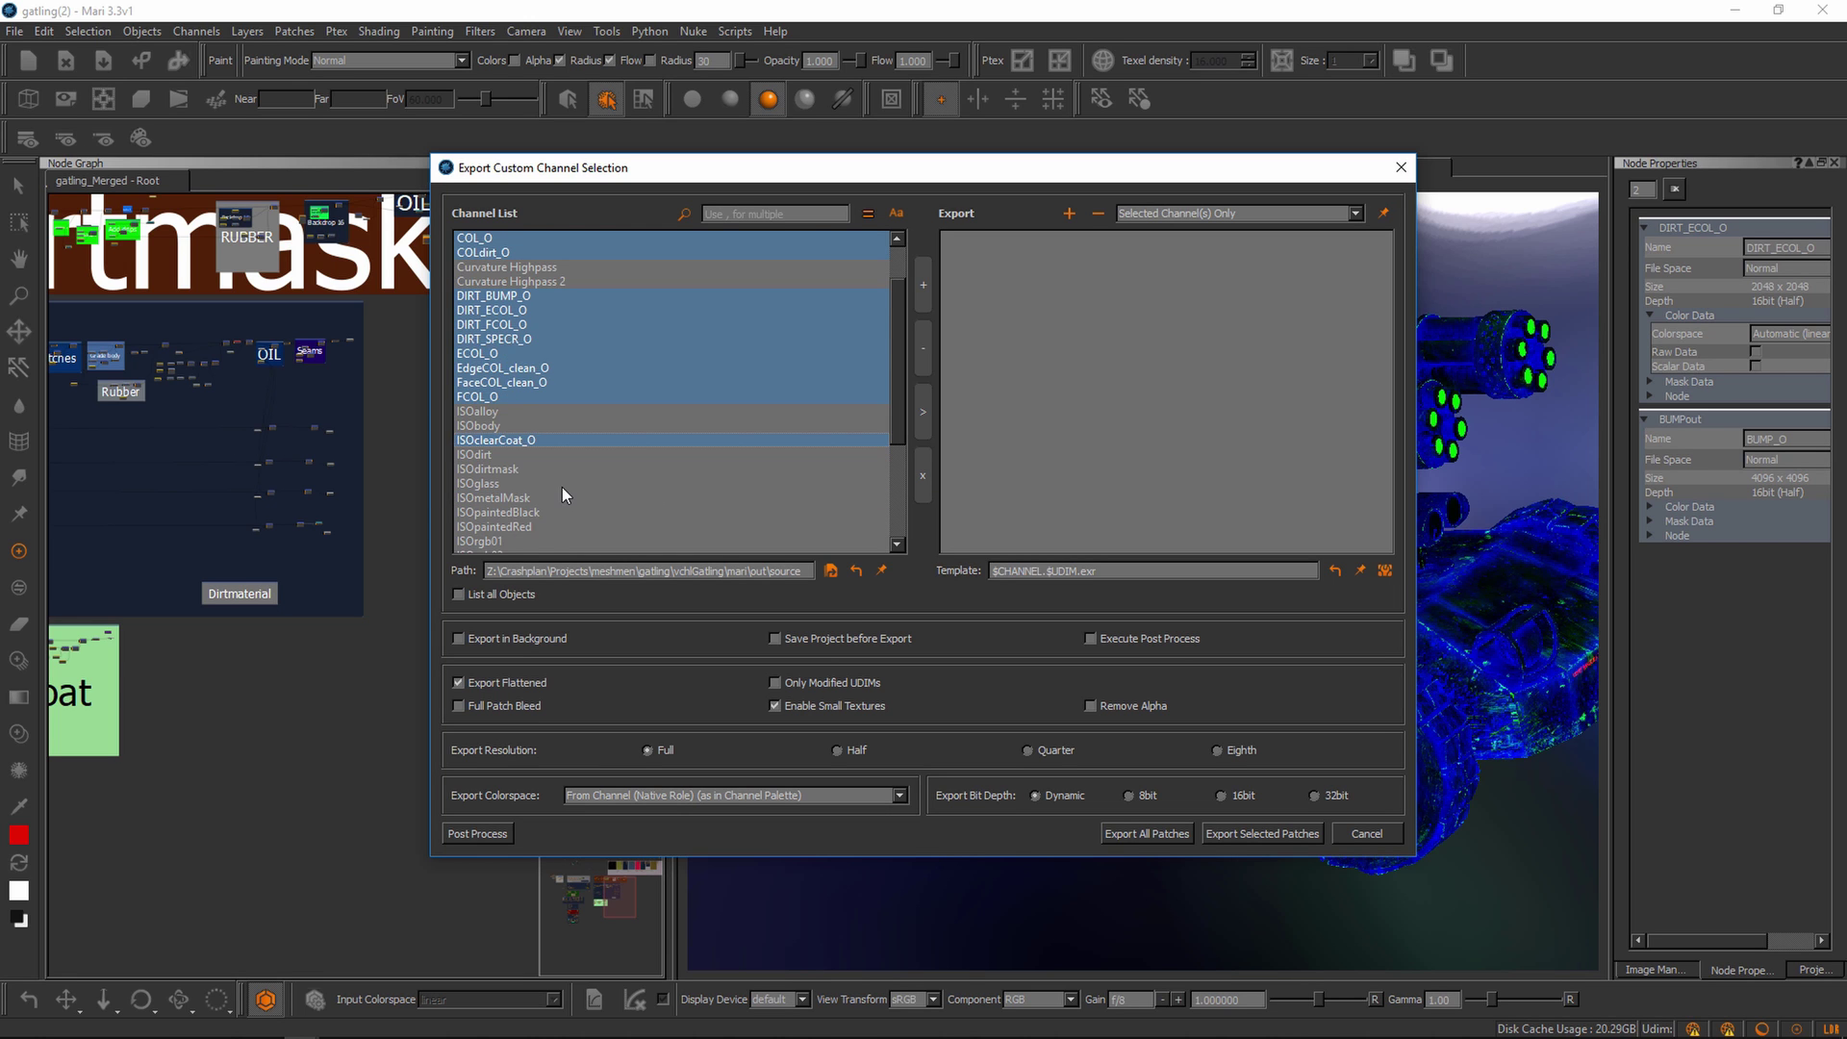
{"action": "scroll", "coordinate": [556, 485], "scroll_direction": "down", "scroll_amount": 1}
{"action": "left_click", "coordinate": [496, 485], "text": "ctrl"}
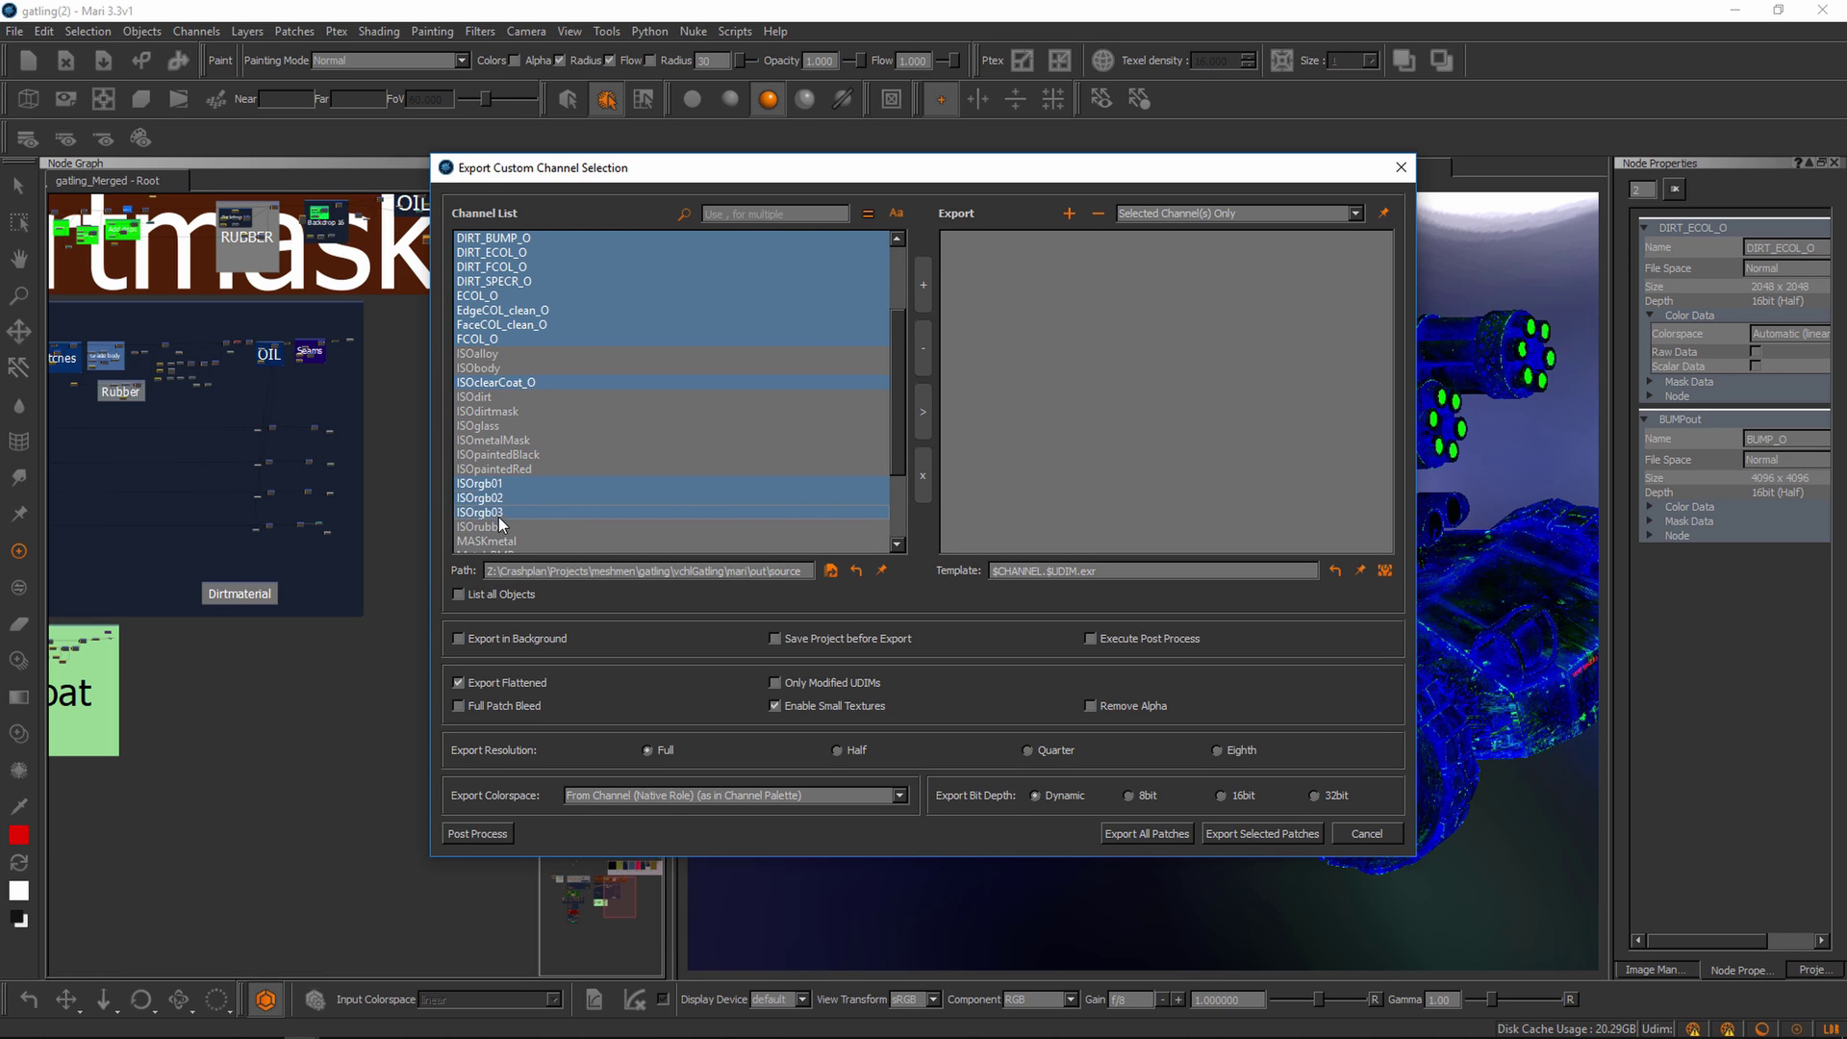
- Include SPECR_clean_O and SPECR_O in the channel selection and add all selected channels to the export list
{"action": "scroll", "coordinate": [592, 508], "scroll_direction": "down", "scroll_amount": 1}
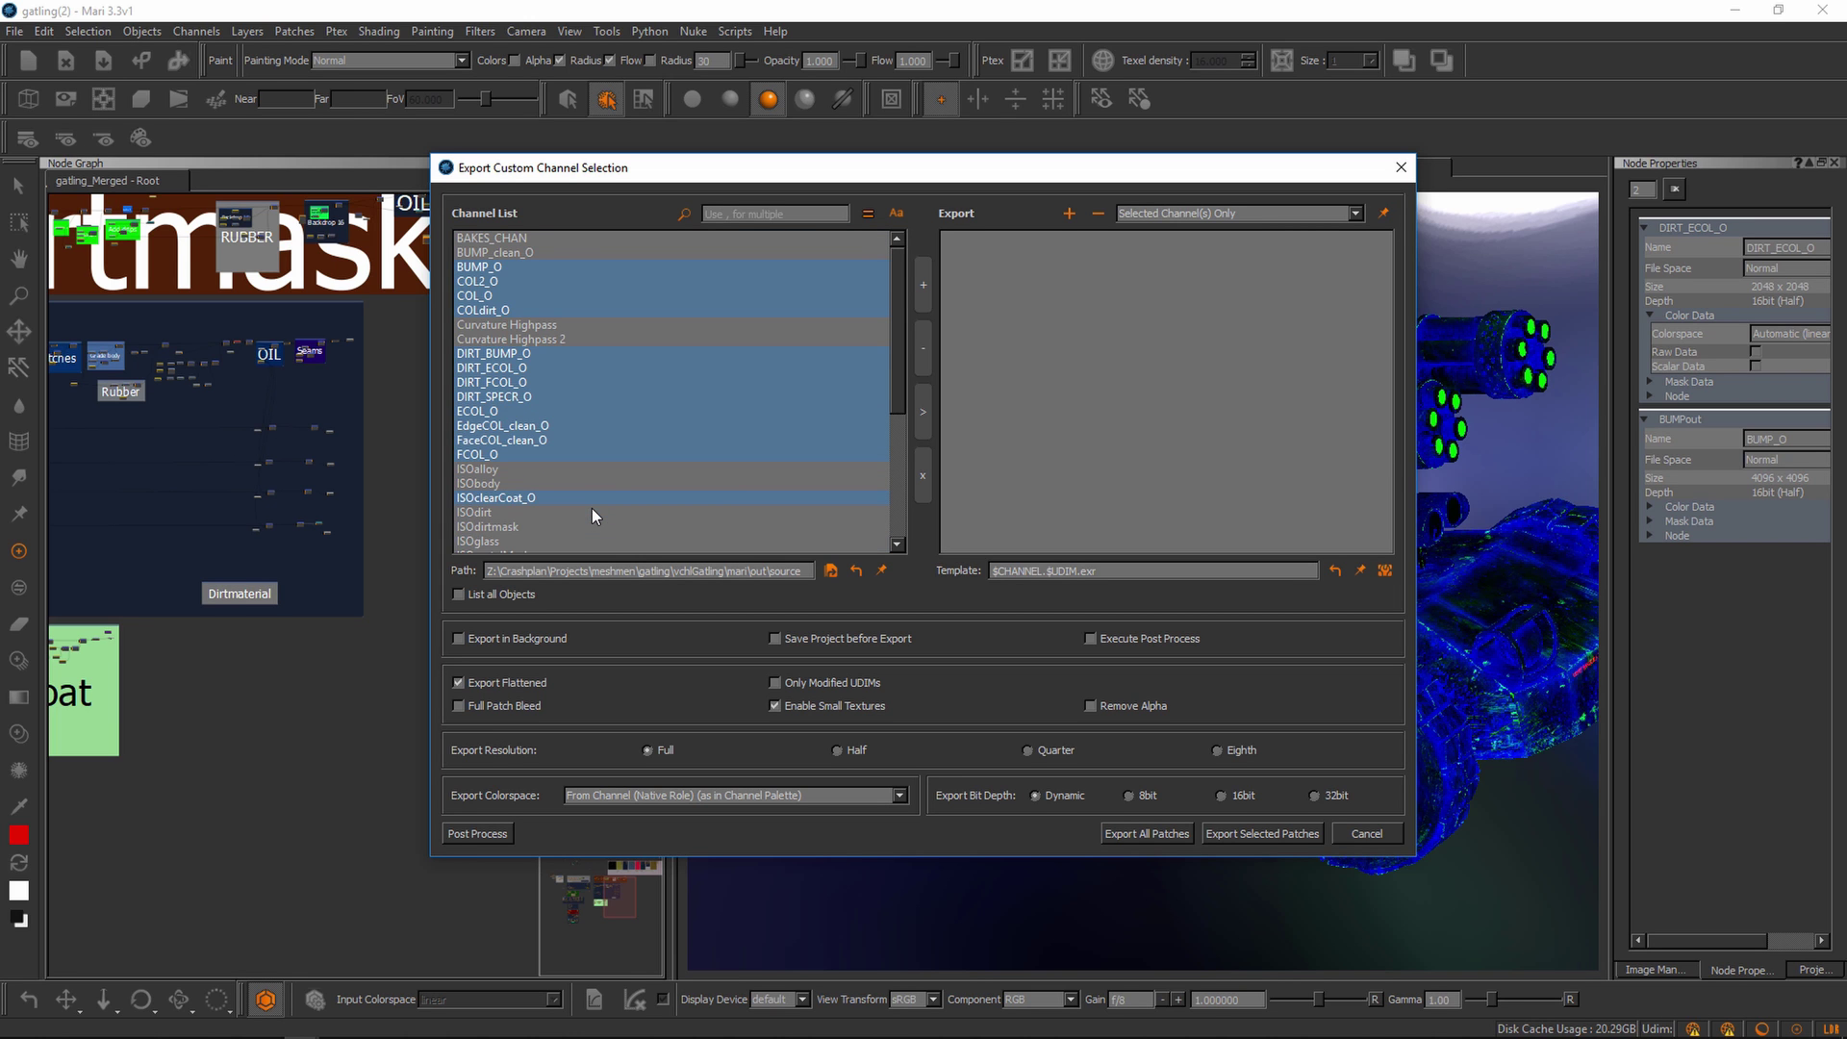
{"action": "scroll", "coordinate": [620, 454], "scroll_direction": "down", "scroll_amount": 1}
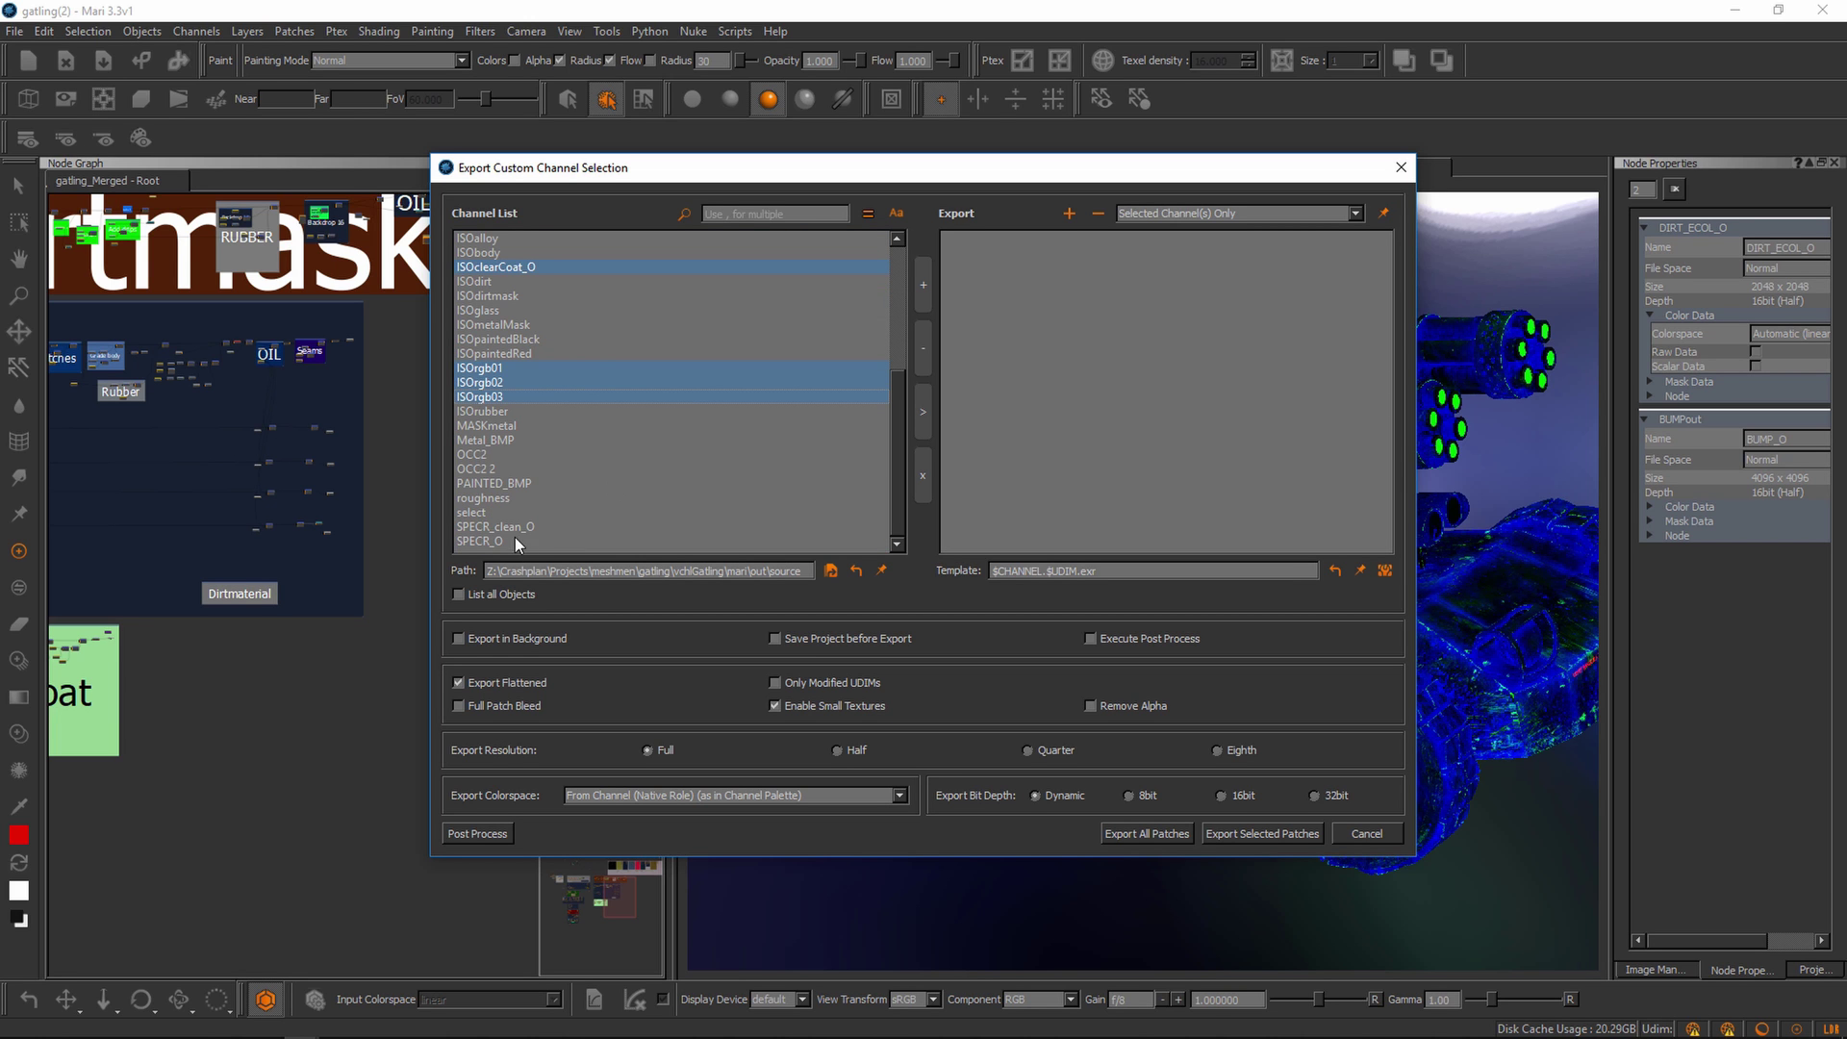
{"action": "left_click", "coordinate": [551, 529], "text": "ctrl"}
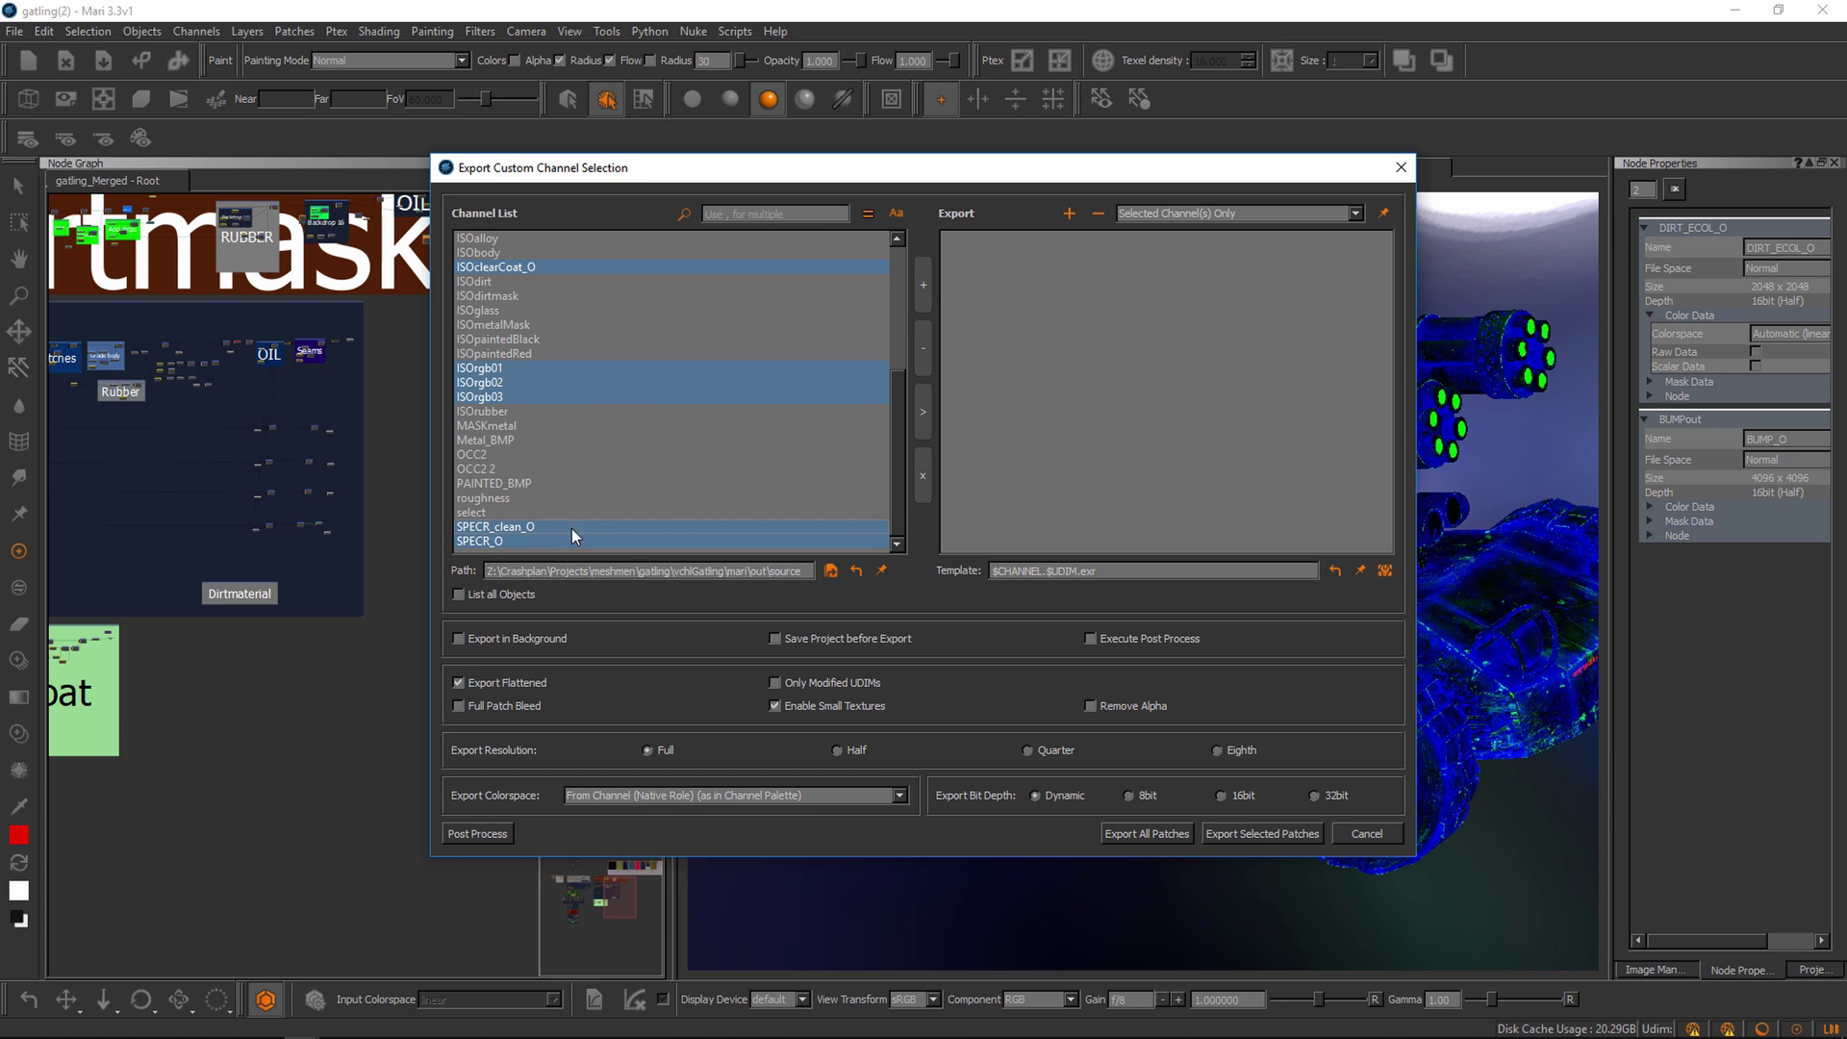
{"action": "scroll", "coordinate": [537, 476], "scroll_direction": "up", "scroll_amount": 5}
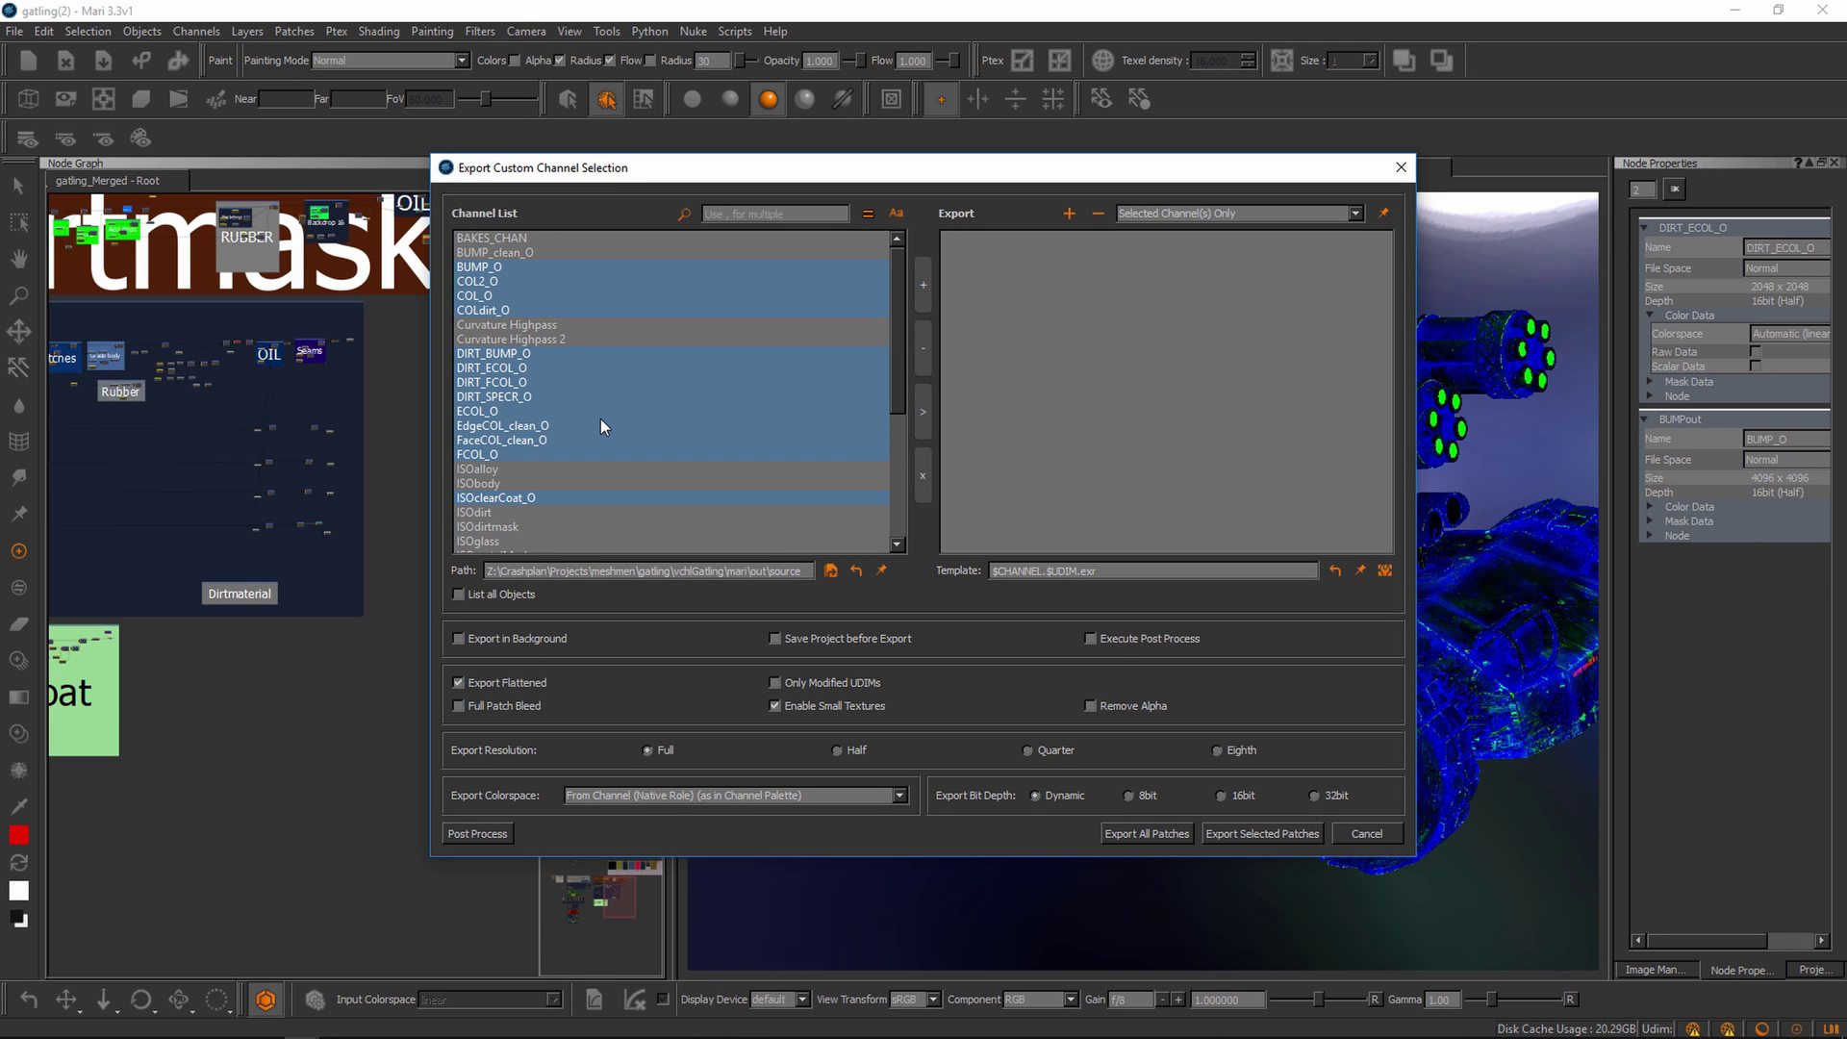
{"action": "left_click", "coordinate": [923, 286]}
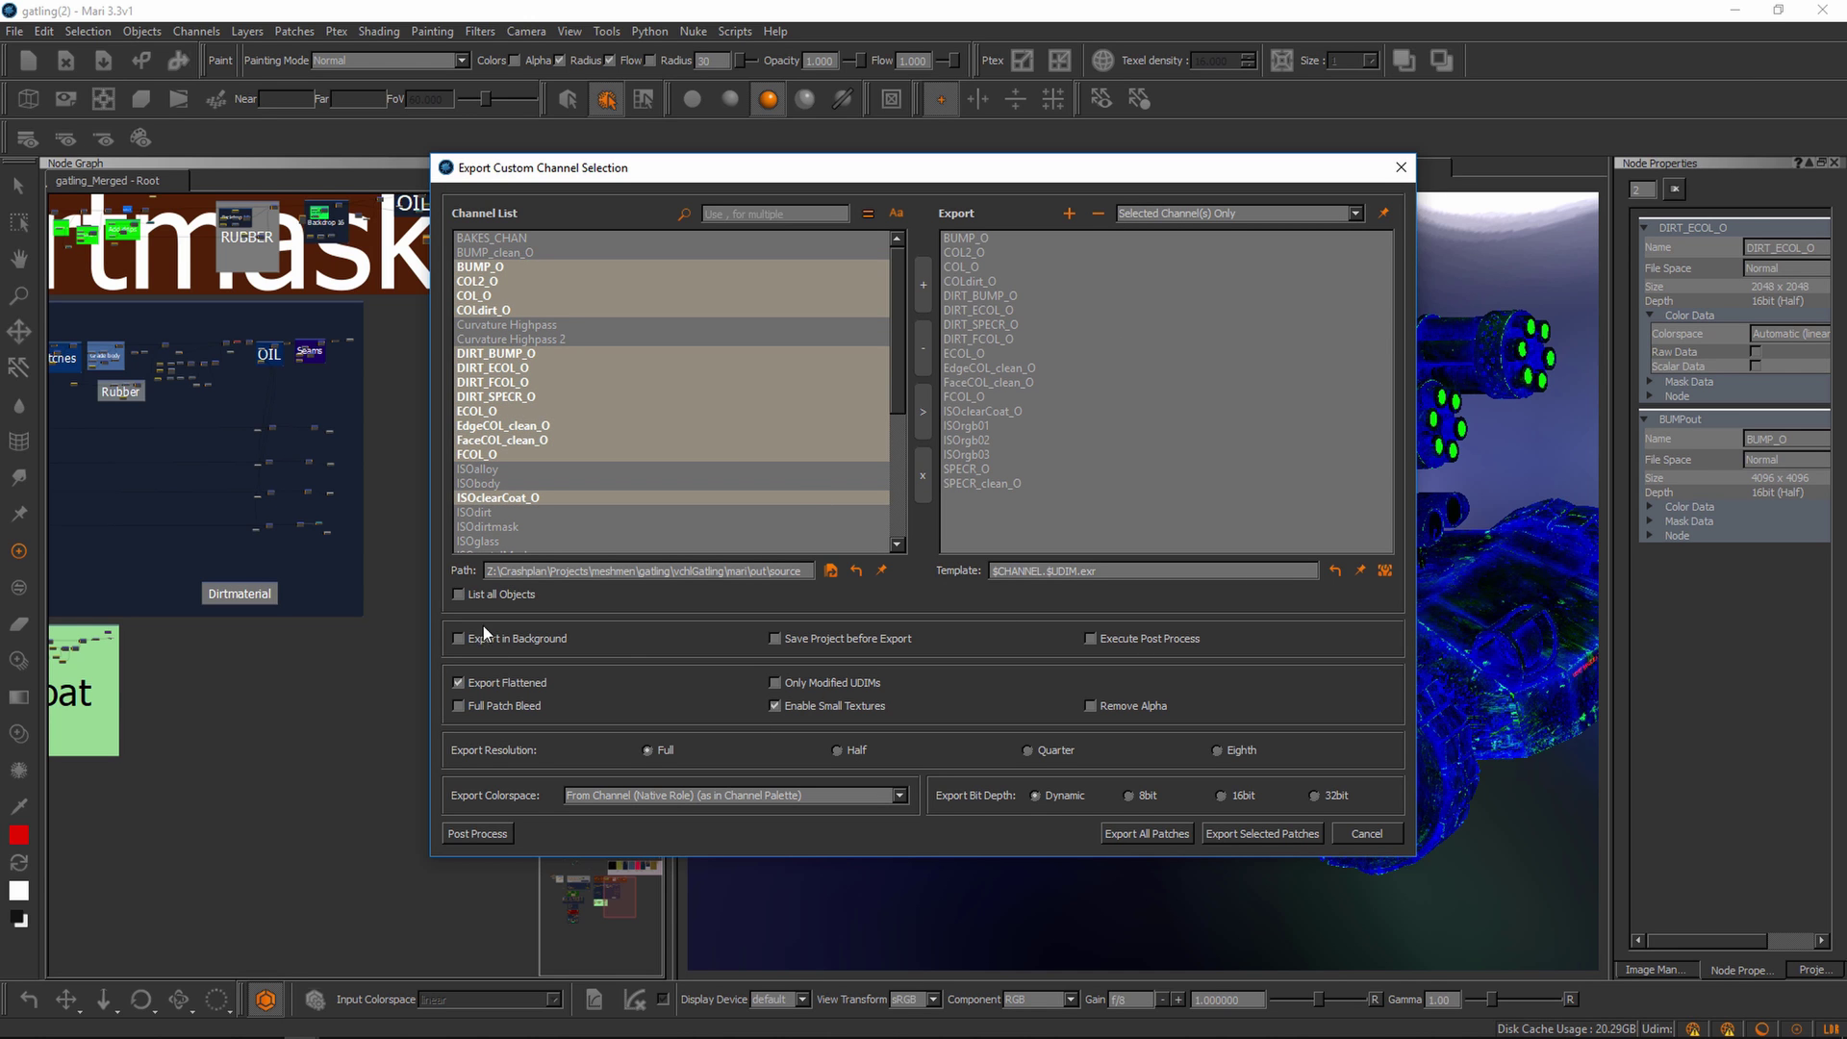
- Create a folder named OUT inside mari/out and set it as the export path
{"action": "left_click", "coordinate": [830, 570]}
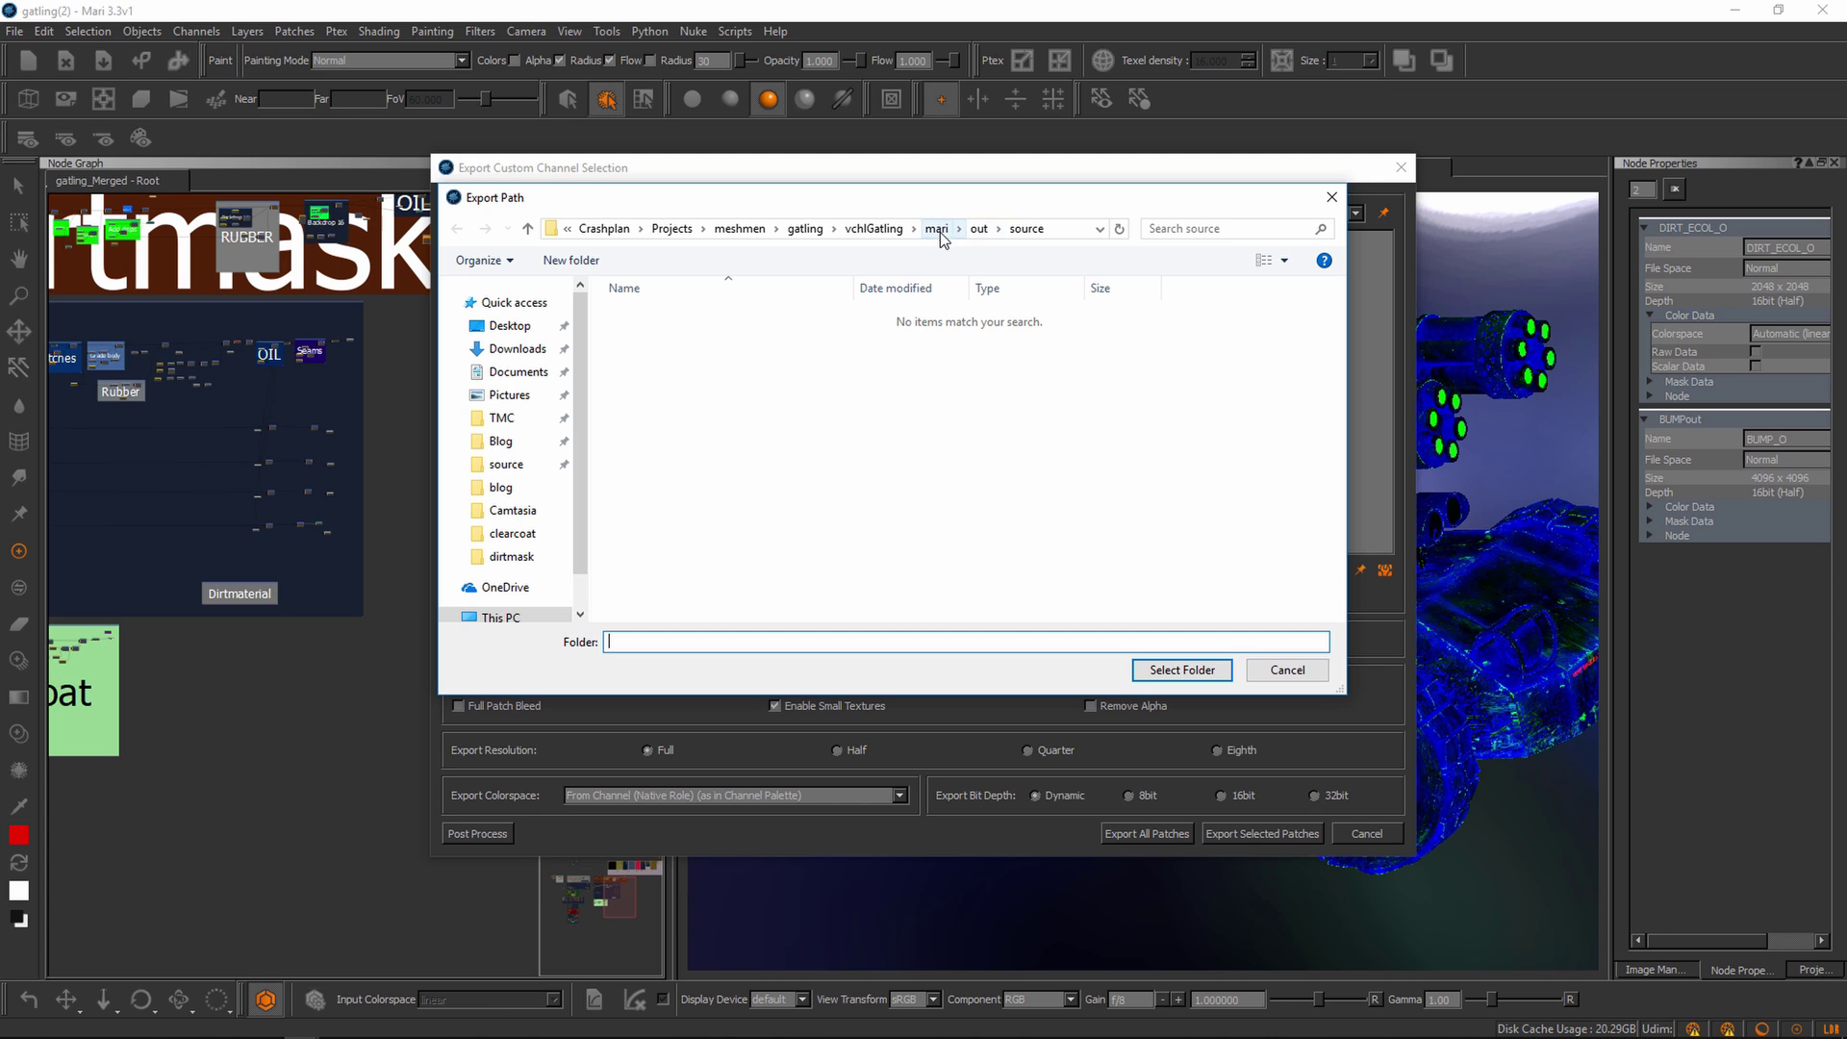
{"action": "left_click", "coordinate": [985, 229]}
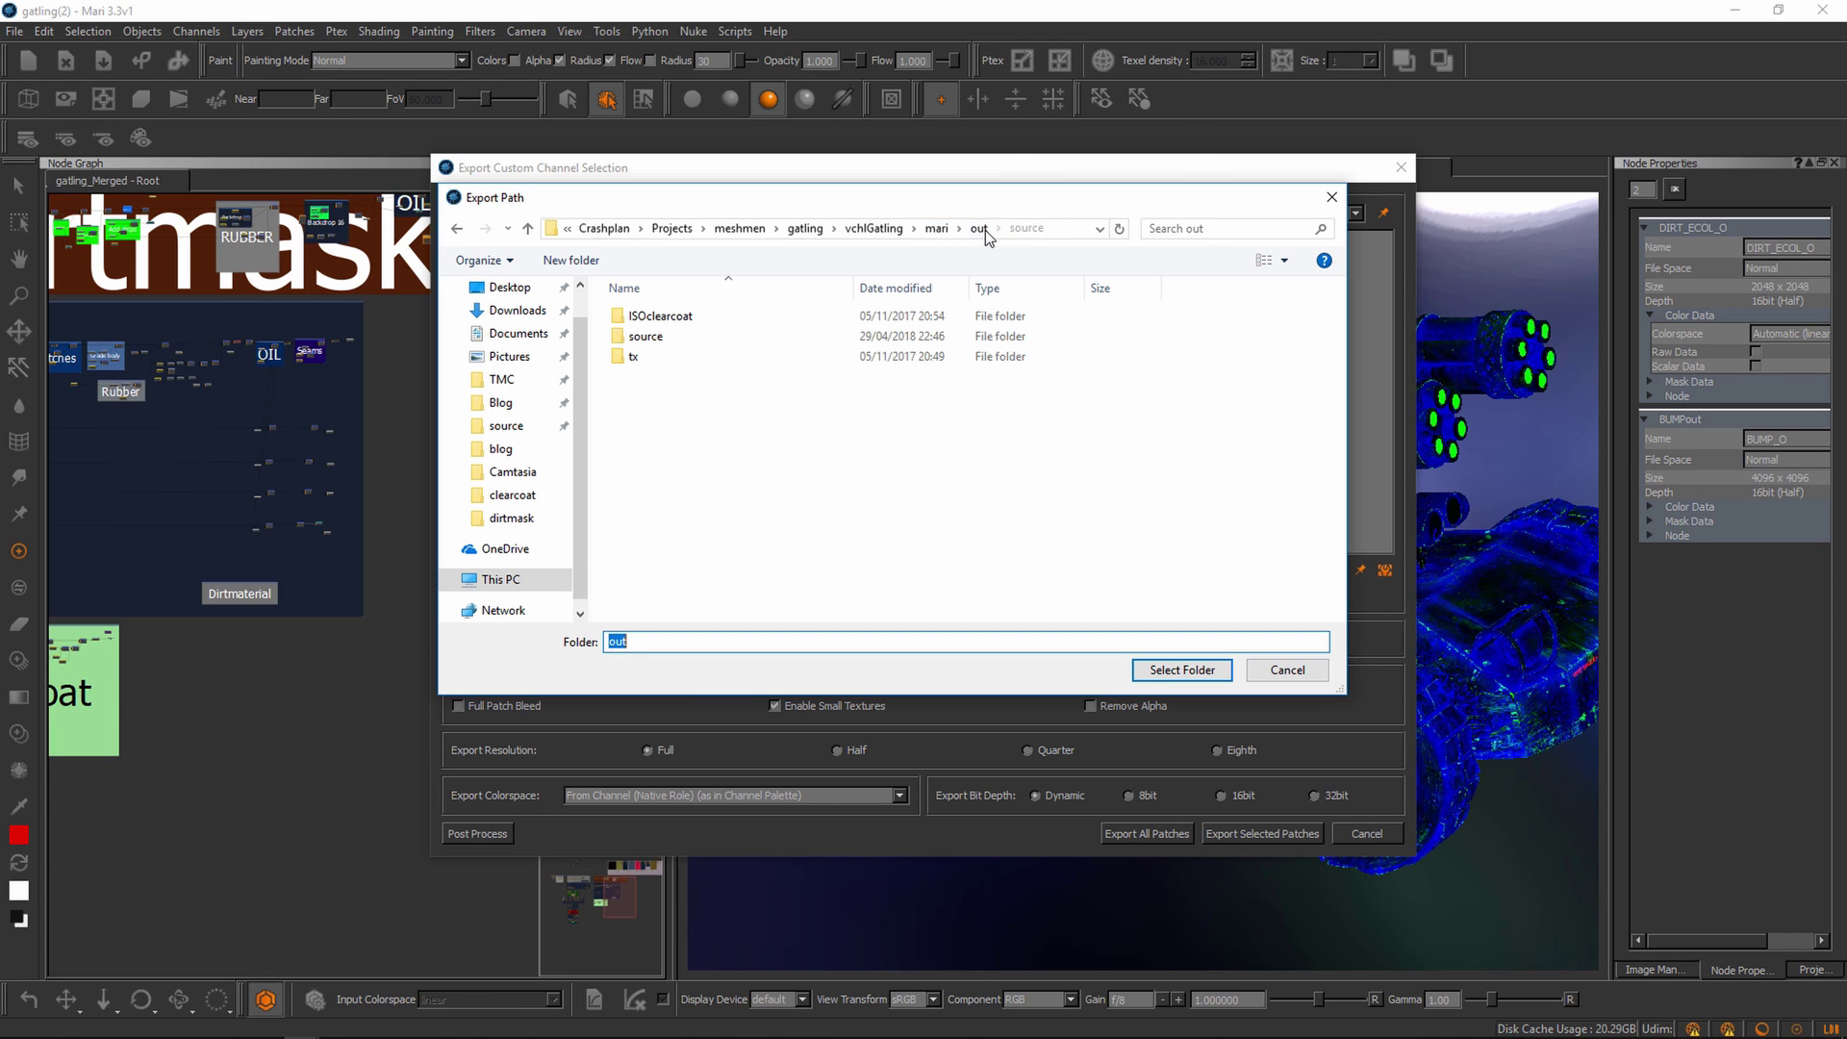
{"action": "right_click", "coordinate": [689, 471]}
{"action": "mouse_move", "coordinate": [560, 648]}
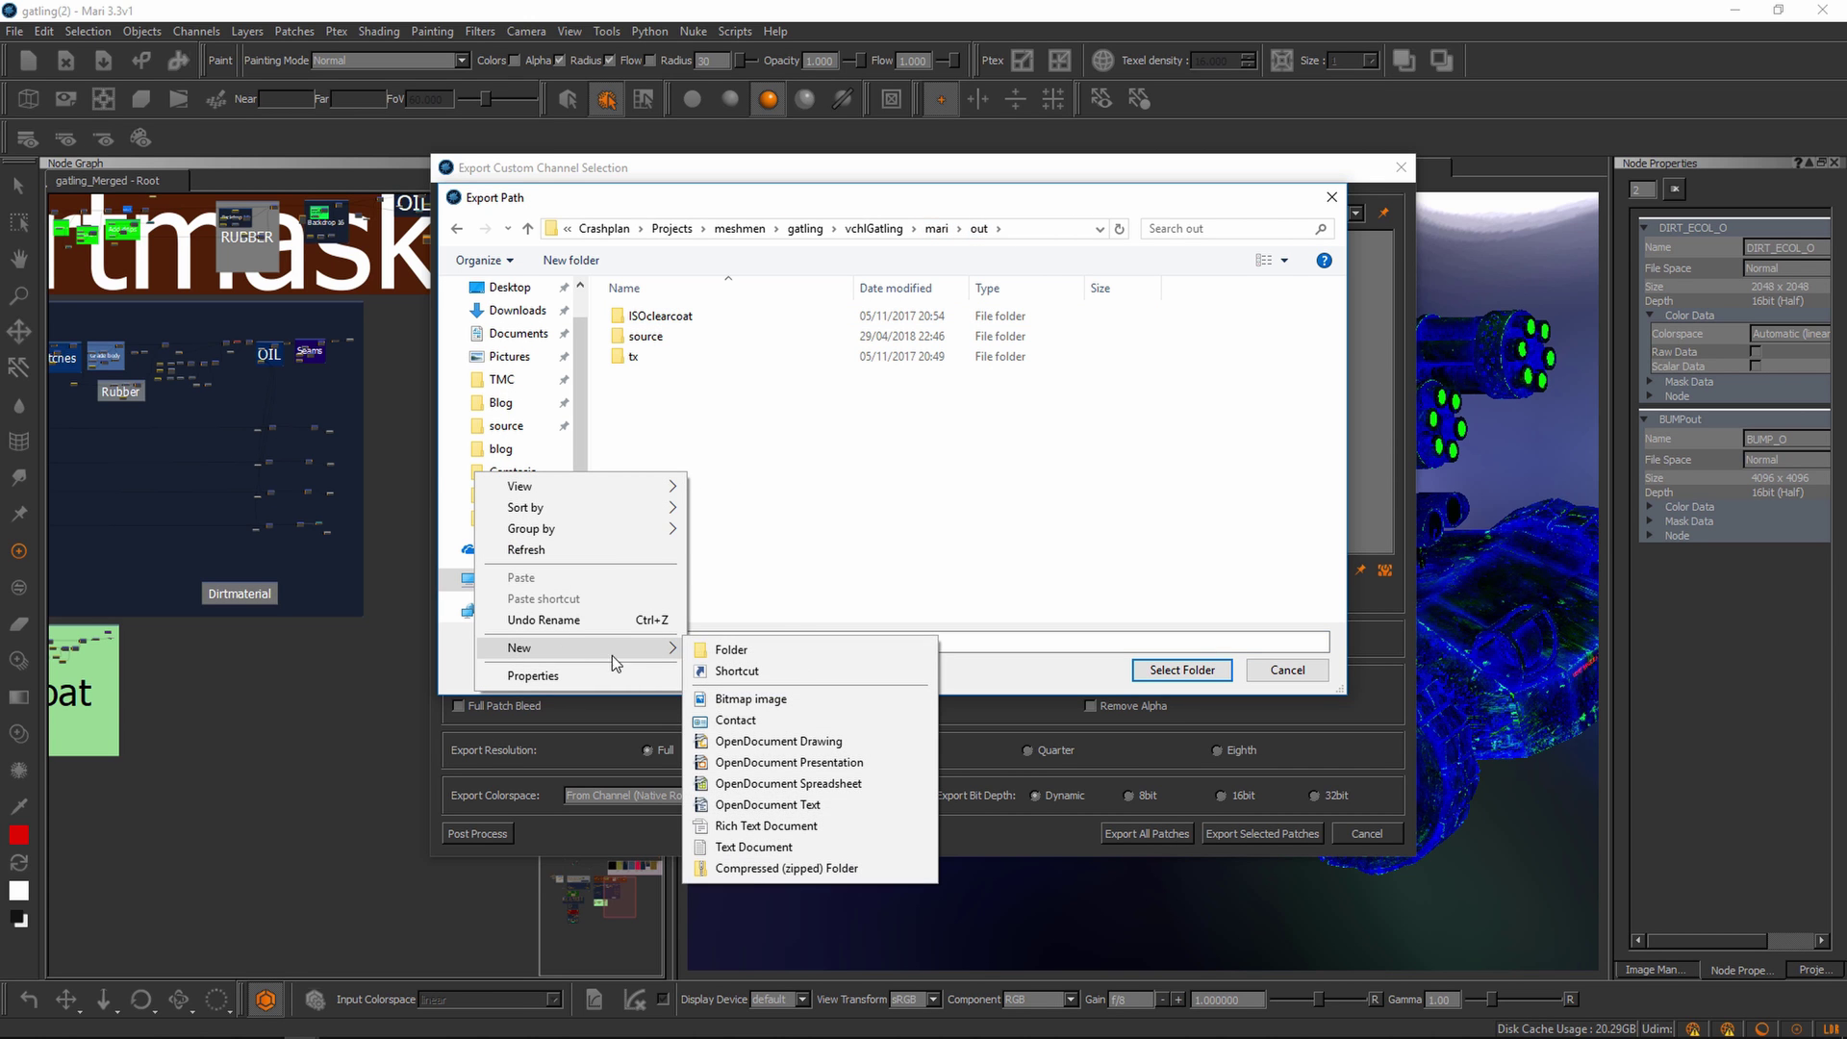
{"action": "left_click", "coordinate": [762, 654]}
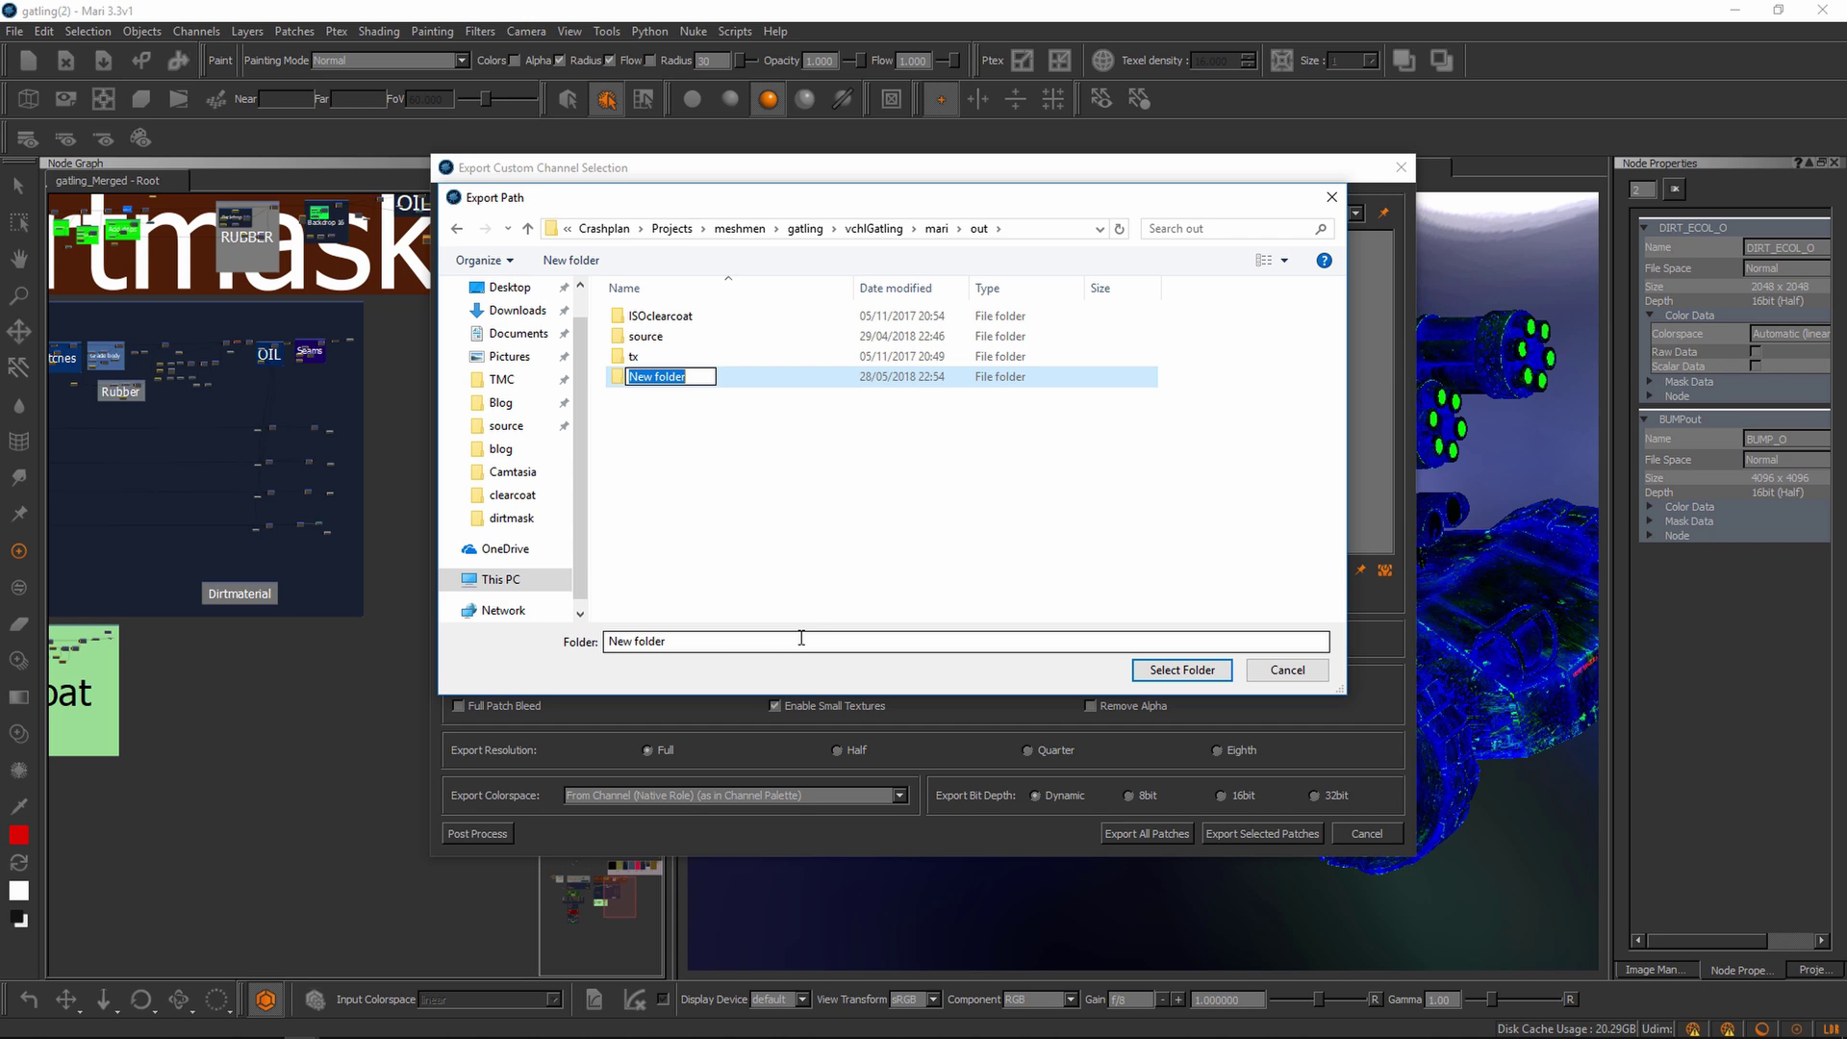
{"action": "type", "text": "OUT"}
{"action": "key", "text": "Return"}
{"action": "key", "text": "Return"}
{"action": "left_click", "coordinate": [1183, 672]}
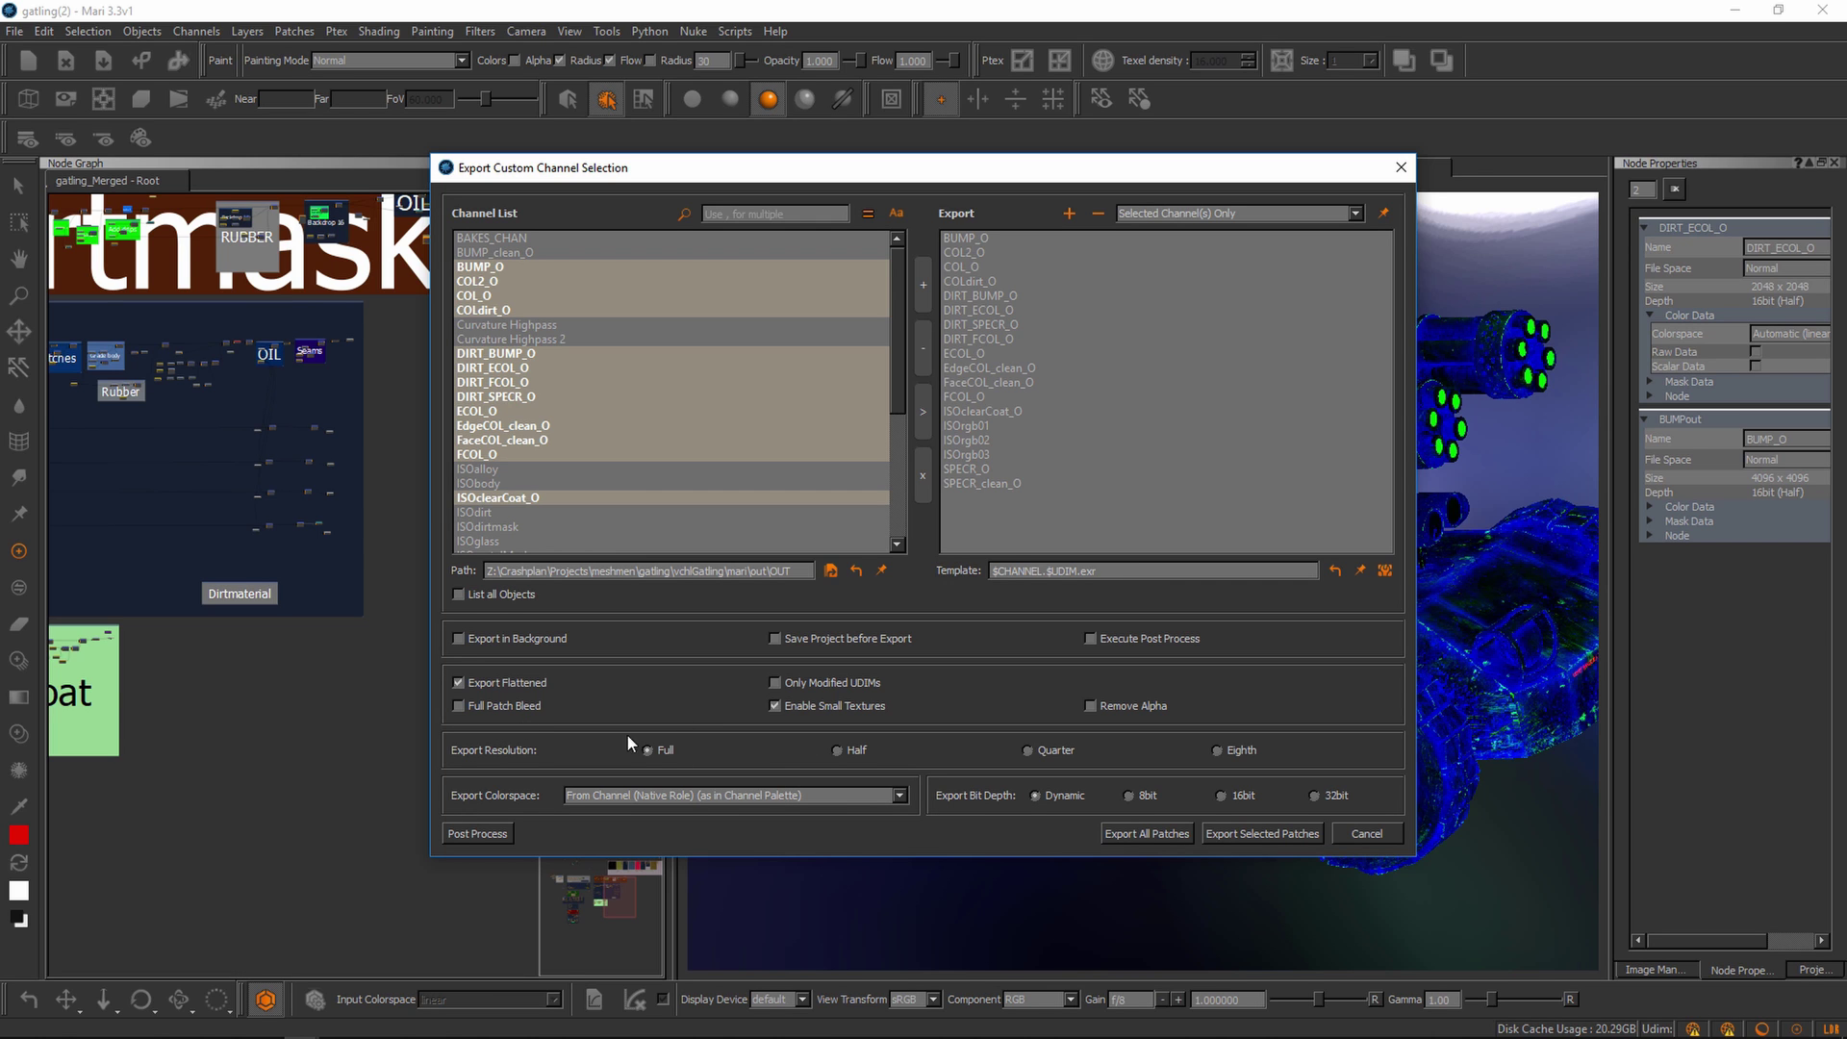
- Export all patches of the listed channels to the OUT folder
{"action": "left_click", "coordinate": [1156, 835]}
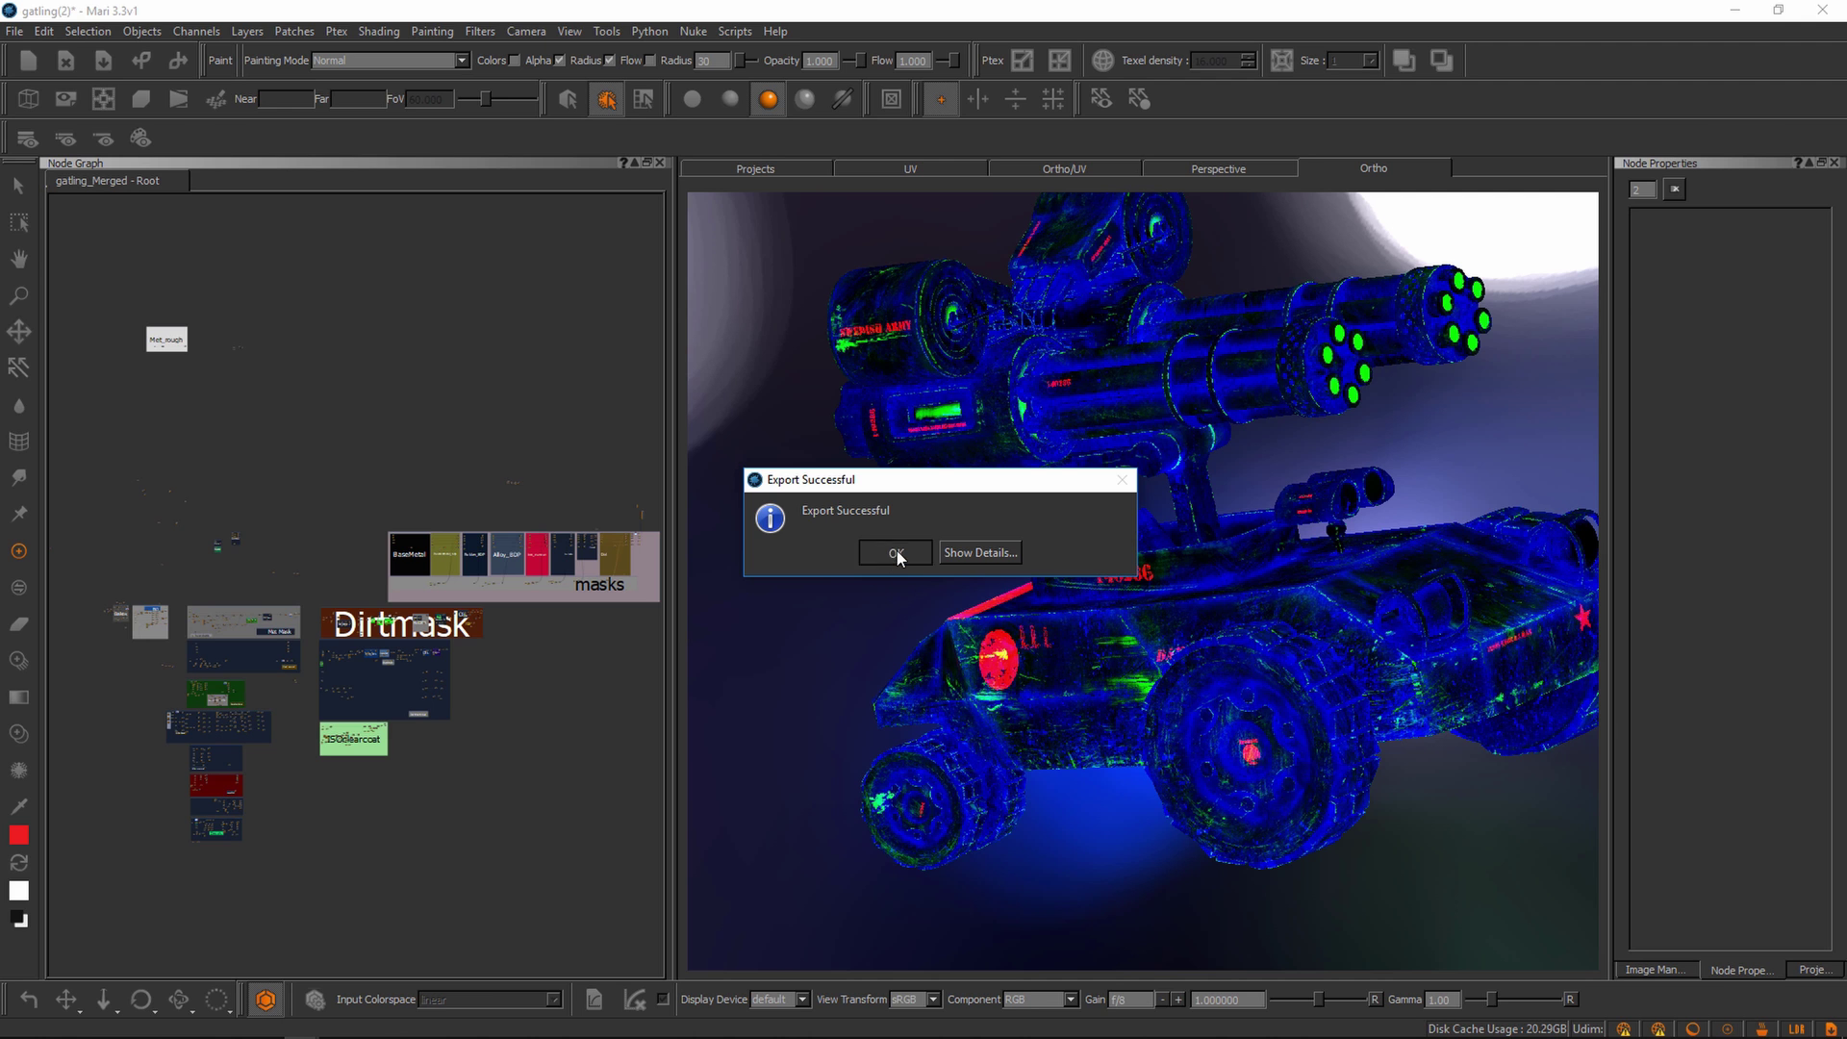
{"action": "left_click", "coordinate": [896, 553]}
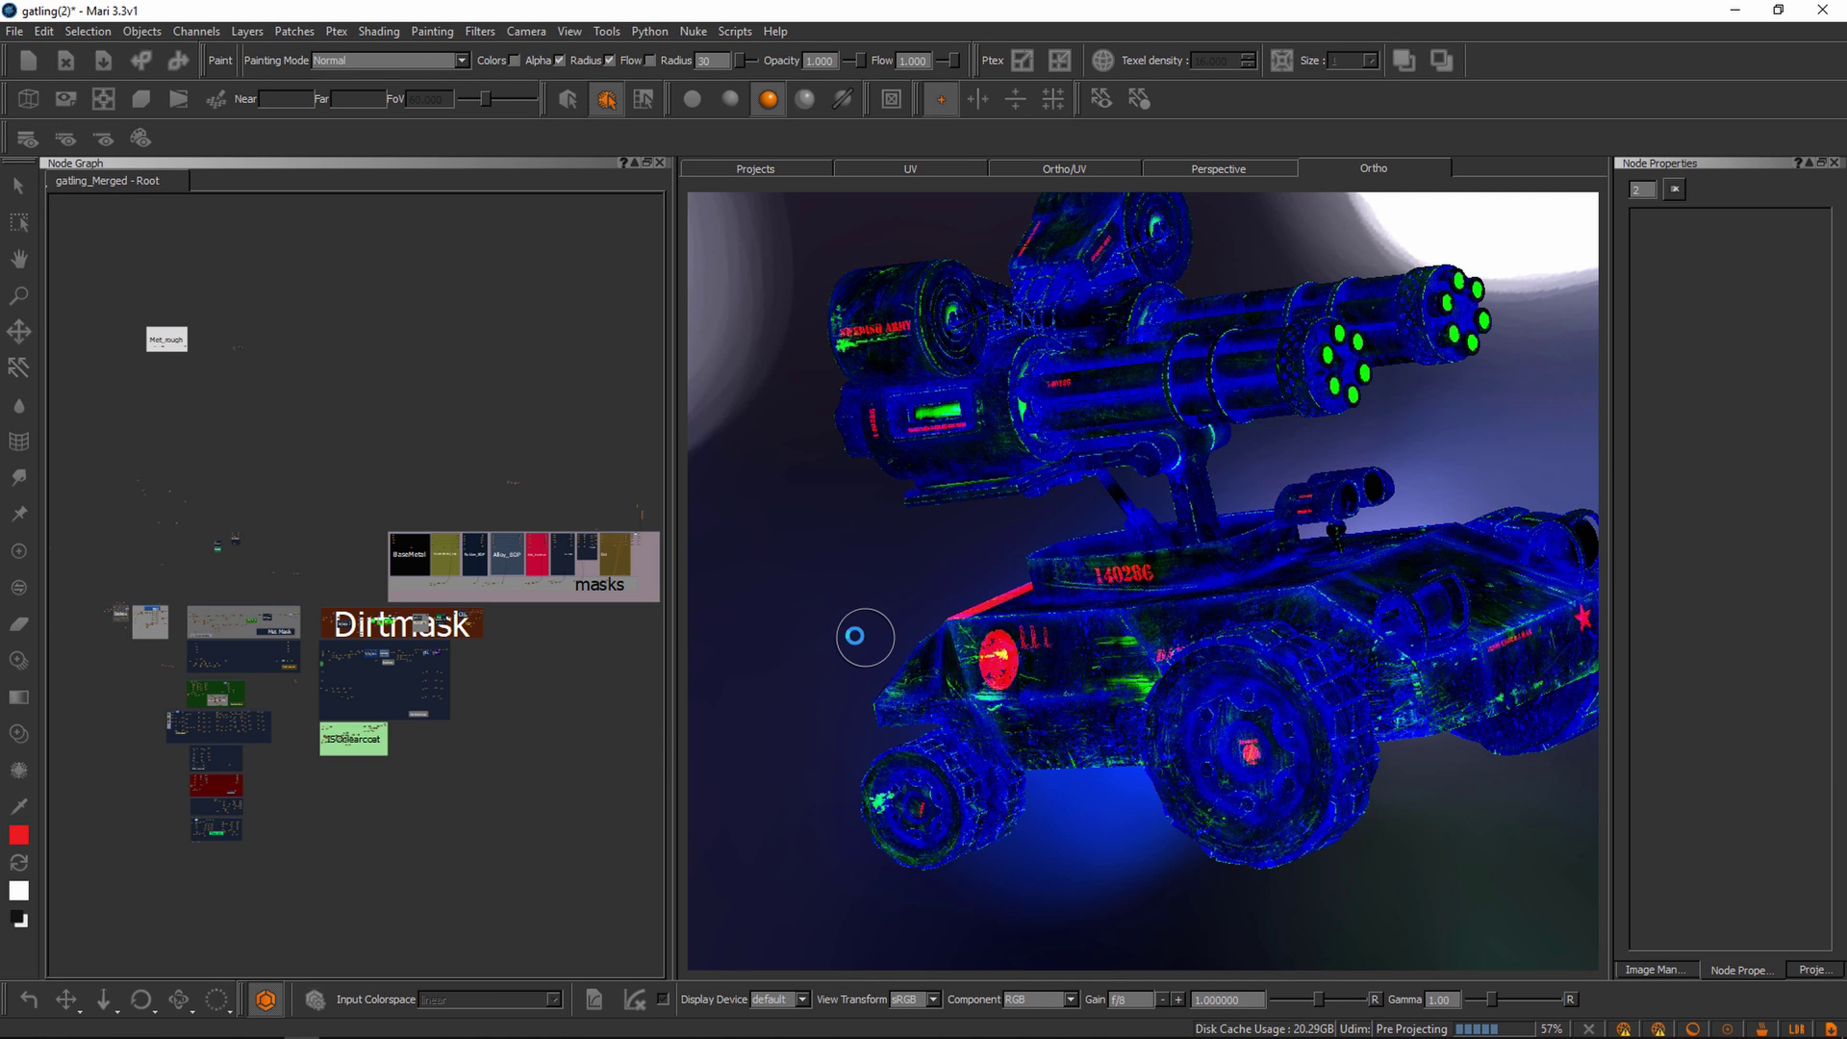
{"action": "mouse_move", "coordinate": [857, 648]}
{"action": "left_mouse_down", "text": "alt"}
{"action": "mouse_move", "coordinate": [847, 662]}
{"action": "mouse_move", "coordinate": [952, 658]}
{"action": "mouse_move", "coordinate": [871, 664]}
{"action": "mouse_move", "coordinate": [923, 647]}
{"action": "mouse_move", "coordinate": [898, 647]}
{"action": "mouse_move", "coordinate": [989, 693]}
{"action": "mouse_move", "coordinate": [981, 712]}
{"action": "mouse_move", "coordinate": [909, 674]}
{"action": "mouse_move", "coordinate": [907, 641]}
{"action": "mouse_move", "coordinate": [890, 701]}
{"action": "mouse_move", "coordinate": [891, 663]}
{"action": "mouse_move", "coordinate": [875, 689]}
{"action": "mouse_move", "coordinate": [961, 752]}
{"action": "mouse_move", "coordinate": [1053, 721]}
{"action": "mouse_move", "coordinate": [1019, 736]}
{"action": "mouse_move", "coordinate": [1043, 763]}
{"action": "mouse_move", "coordinate": [985, 713]}
{"action": "mouse_move", "coordinate": [904, 717]}
{"action": "mouse_move", "coordinate": [949, 726]}
{"action": "left_mouse_up", "text": "alt"}
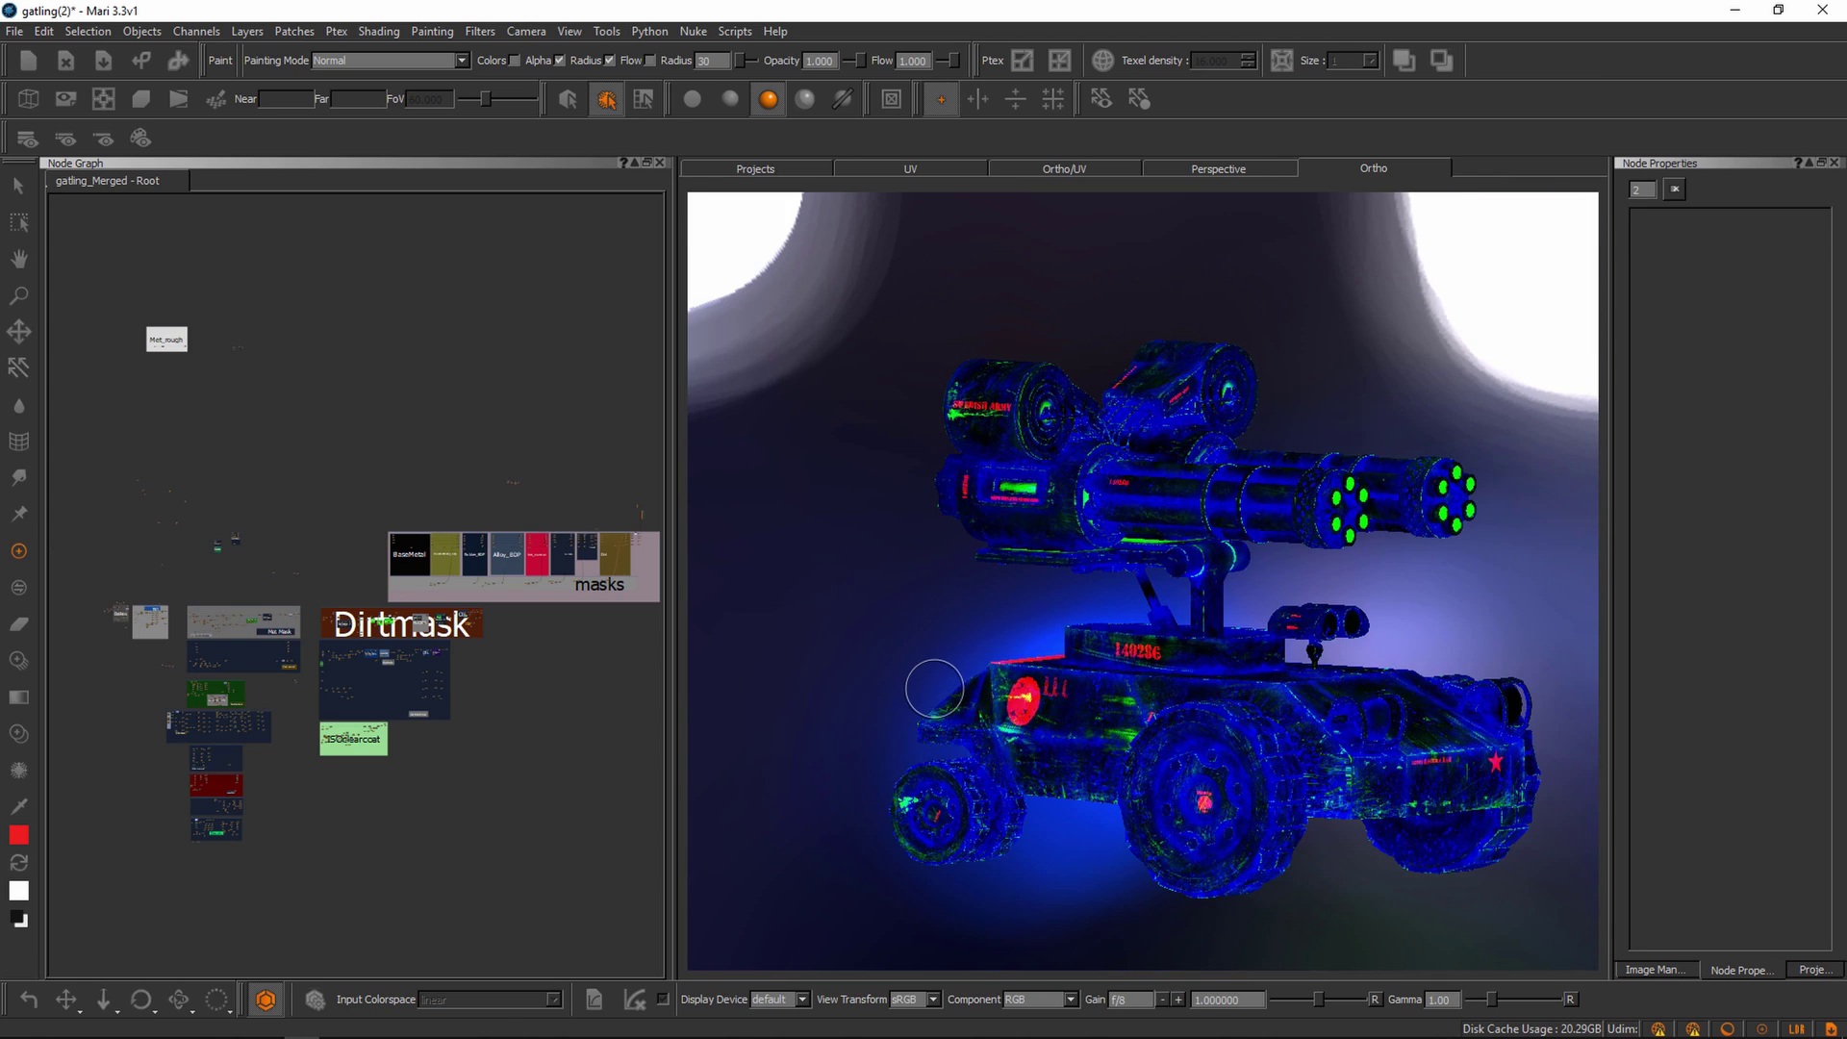